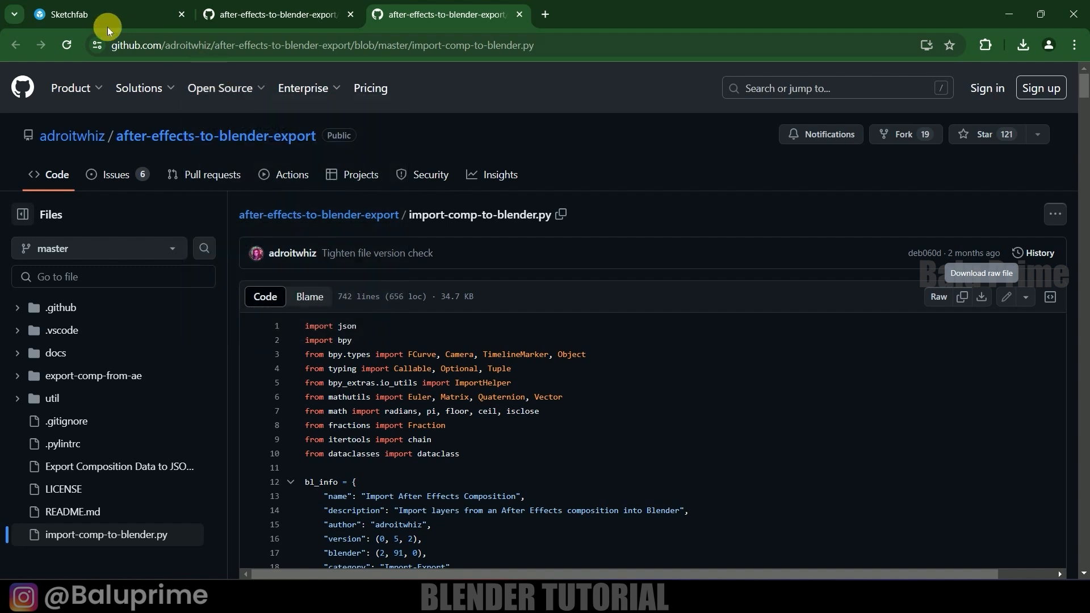
# Look over the "car for games unity" model page on Sketchfab.
pyautogui.click(90, 14)
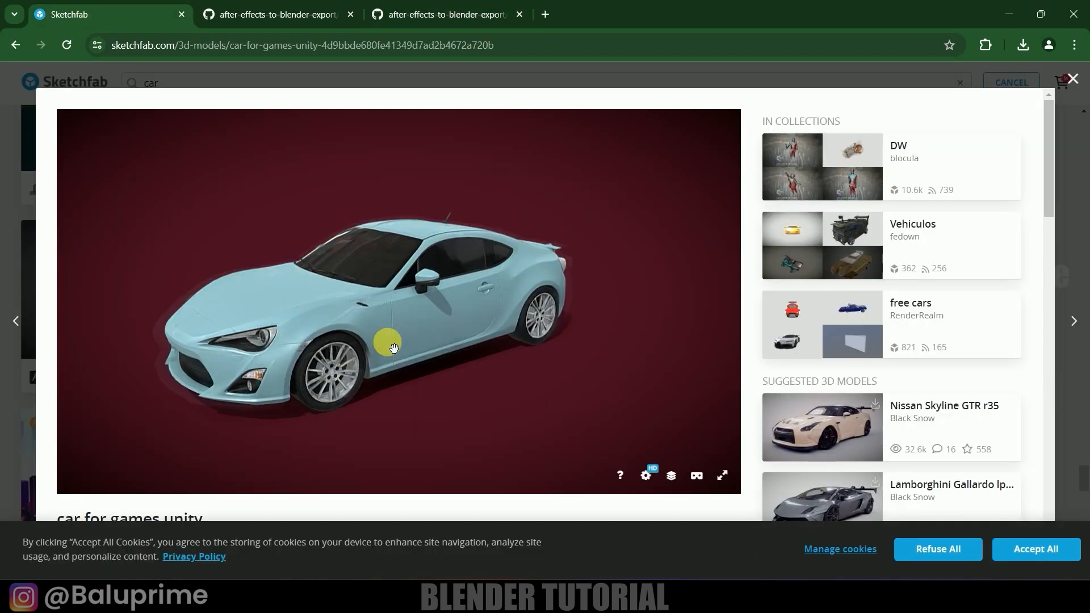
pyautogui.scroll(-2, 761, 345)
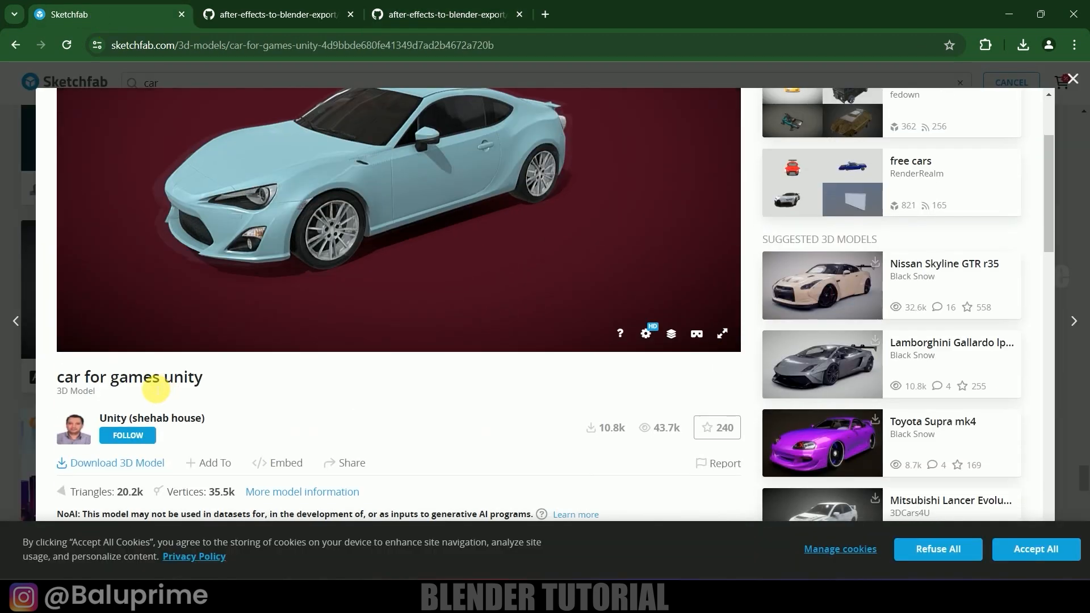
pyautogui.scroll(1, 778, 386)
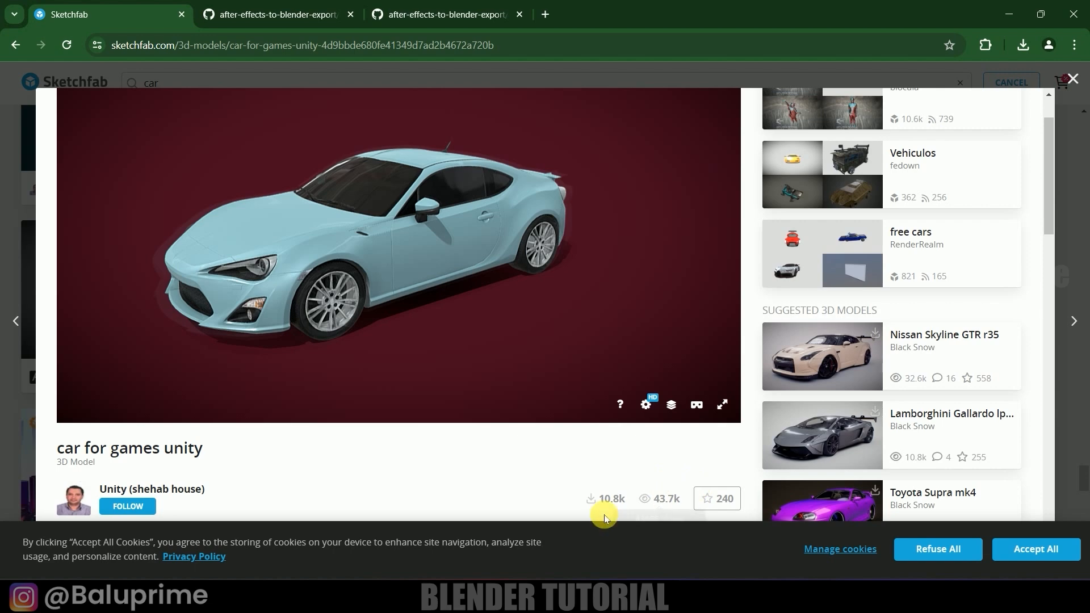
# Switch to After Effects and install the script file Export Composition Data to JSON.jsx from the Downloads folder.
pyautogui.click(571, 599)
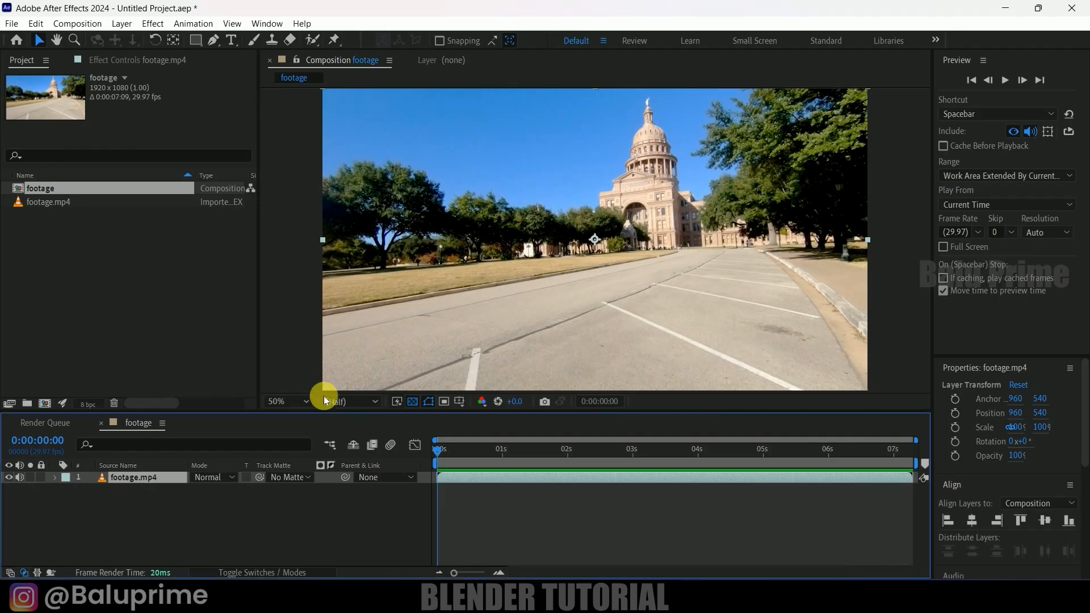
pyautogui.click(11, 23)
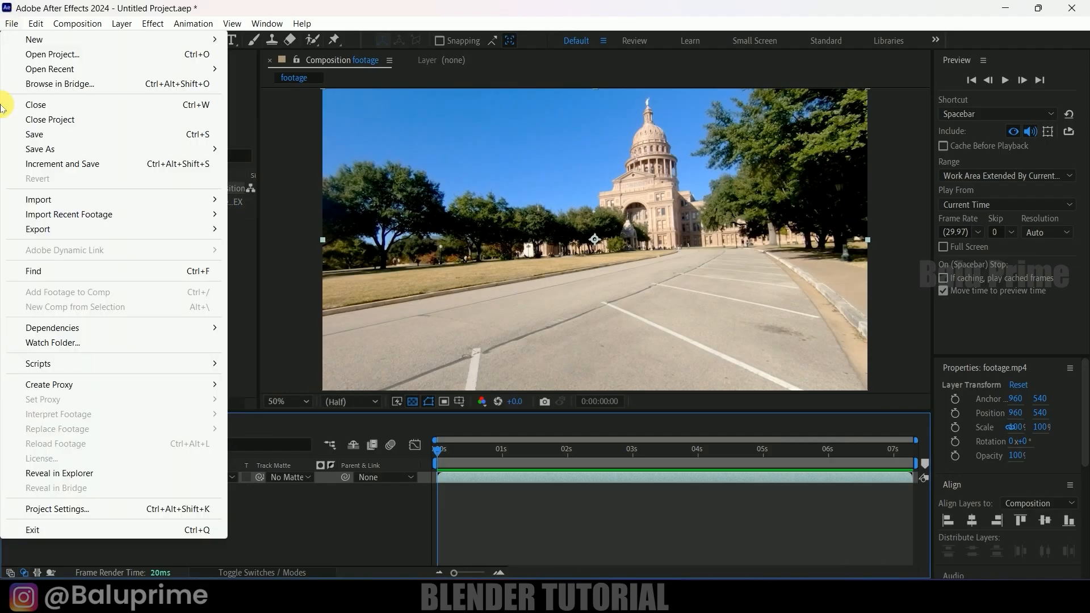
pyautogui.moveTo(57, 363)
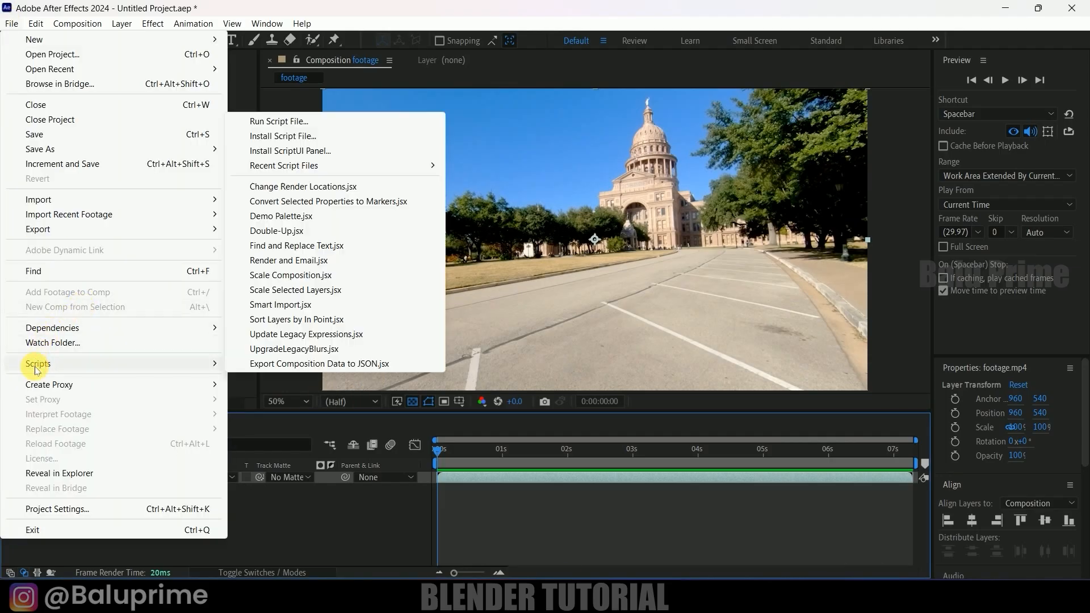
pyautogui.click(280, 138)
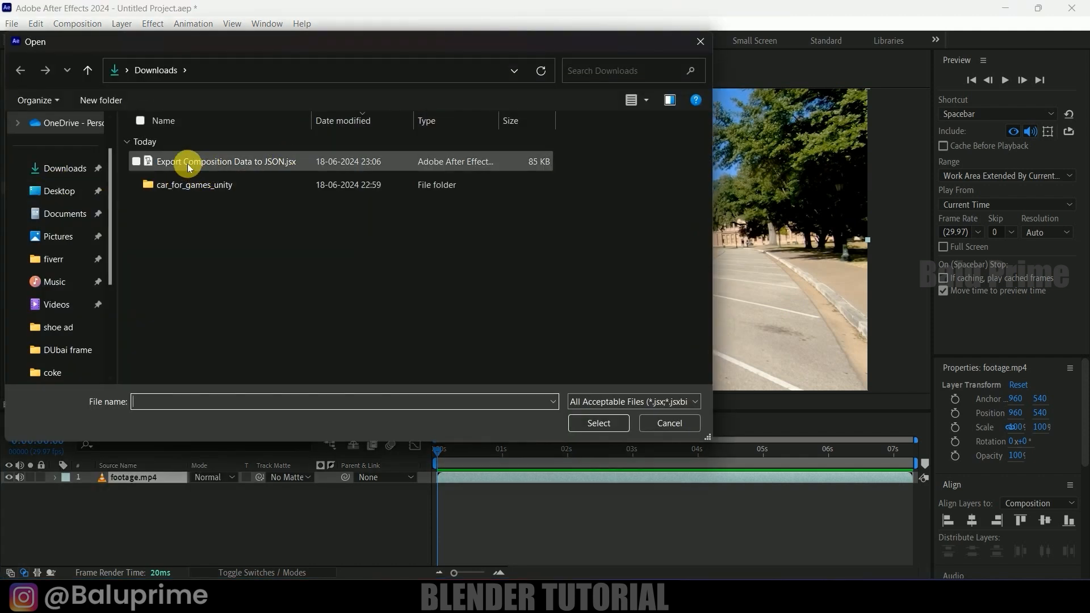
pyautogui.click(206, 163)
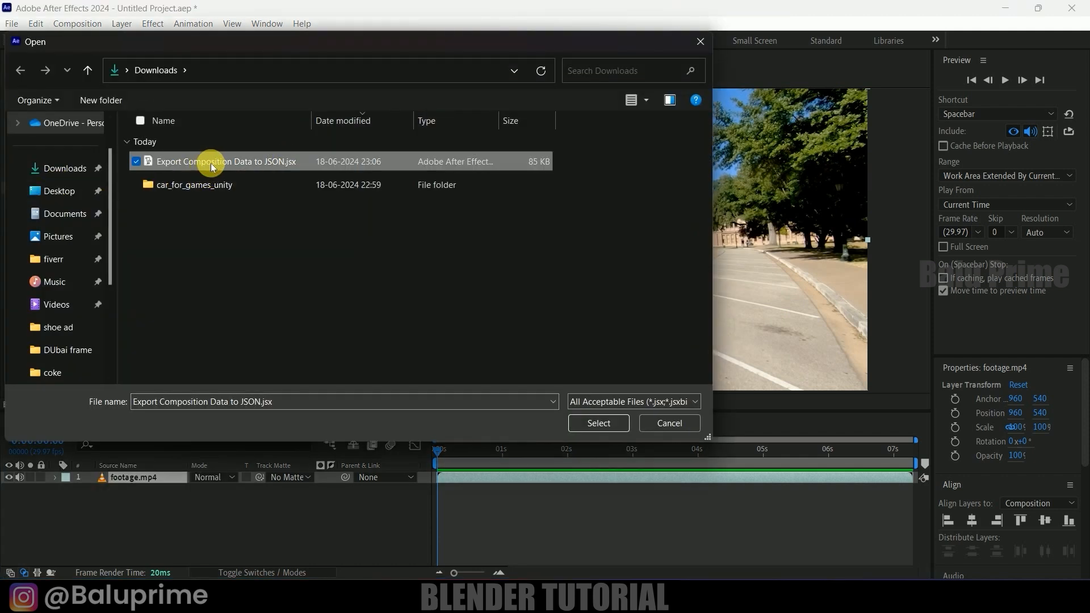
pyautogui.click(584, 424)
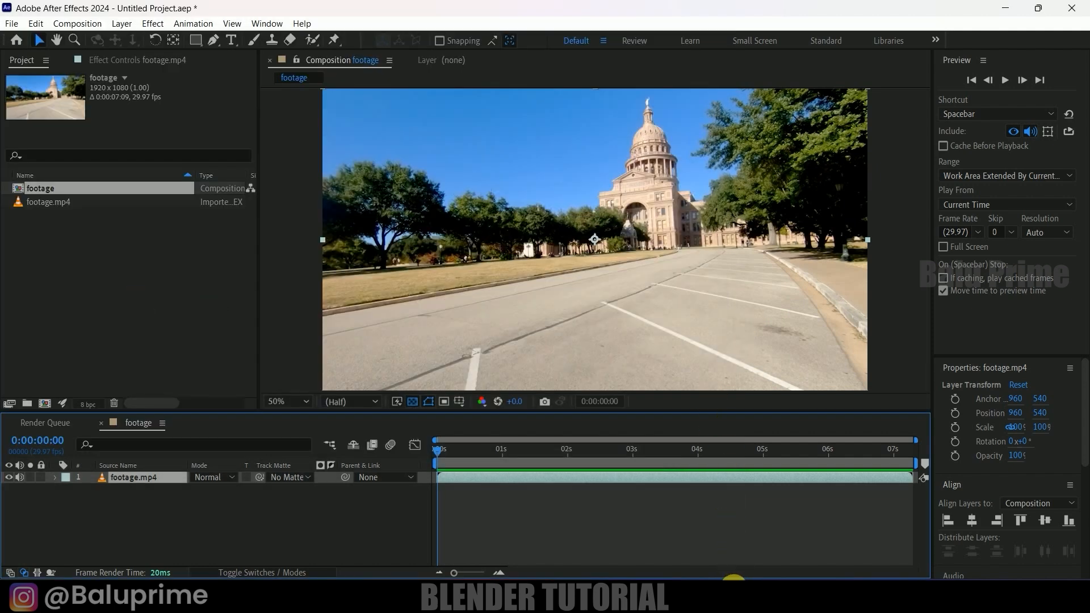
# Switch to Blender, choose import-comp-to-blender.py from Downloads as the add-on file to install, and close the file browser and preferences.
pyautogui.click(733, 602)
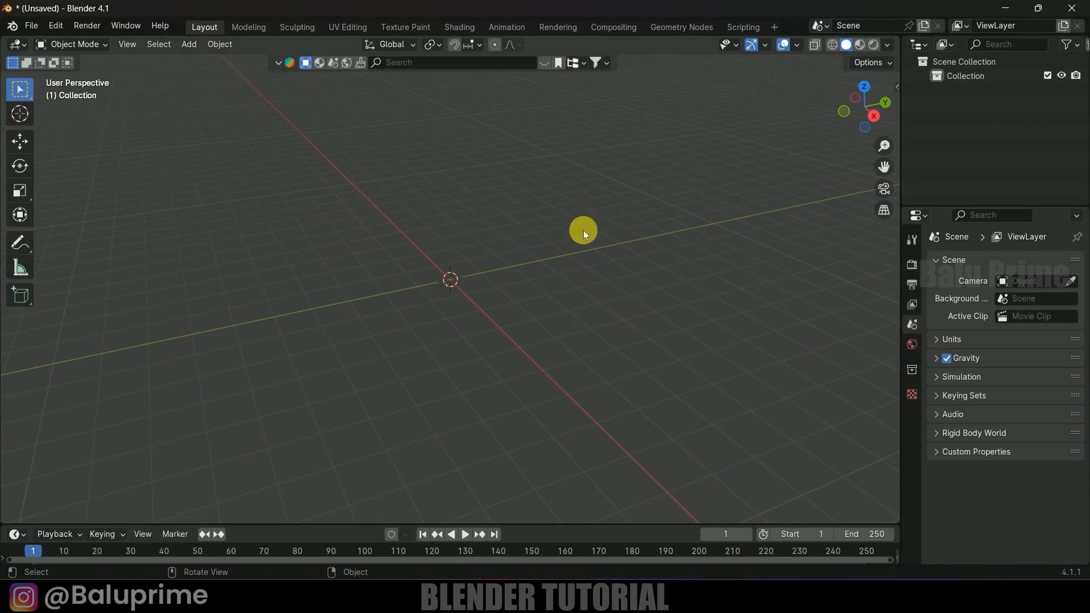
pyautogui.click(55, 26)
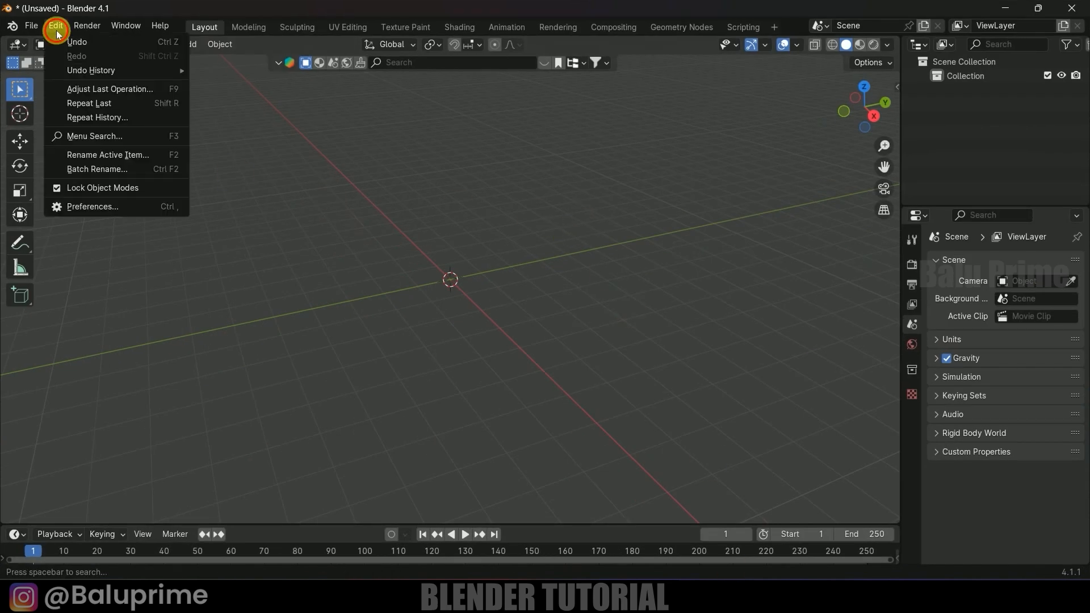
pyautogui.click(89, 206)
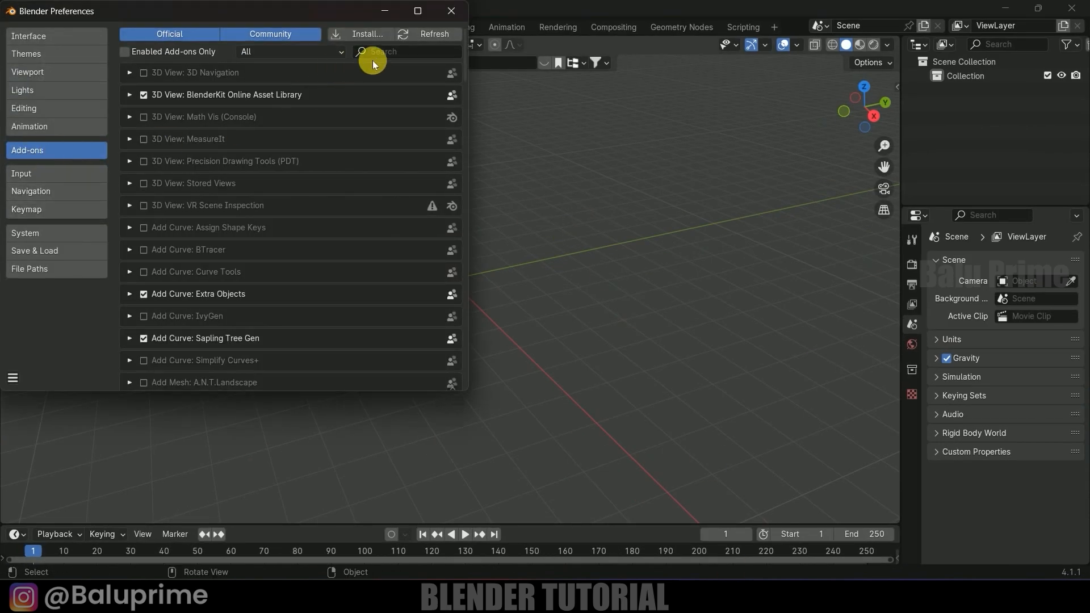
pyautogui.click(365, 31)
pyautogui.click(55, 144)
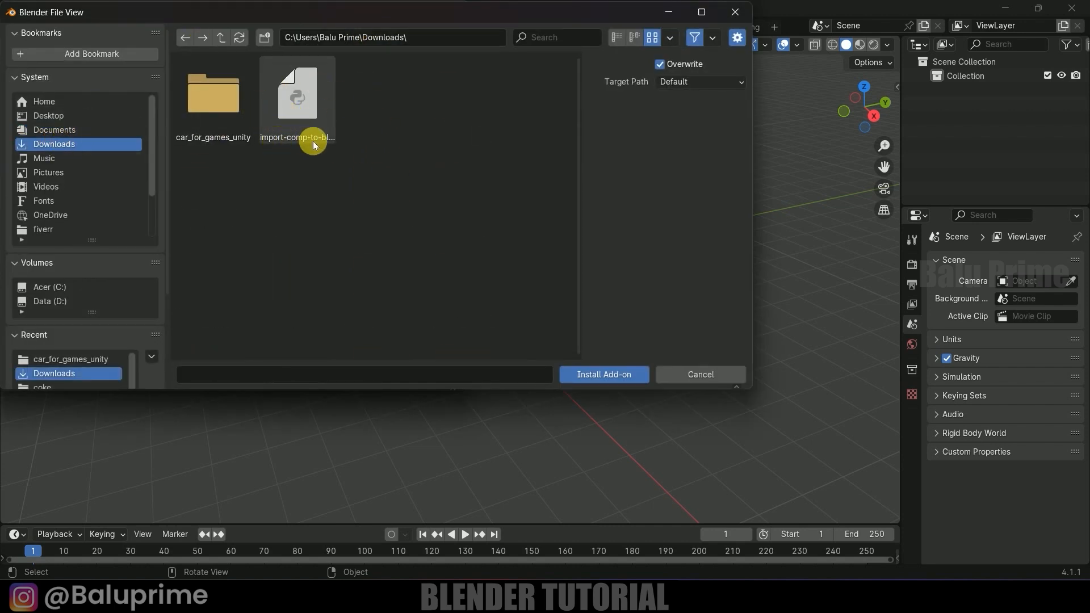
pyautogui.click(301, 111)
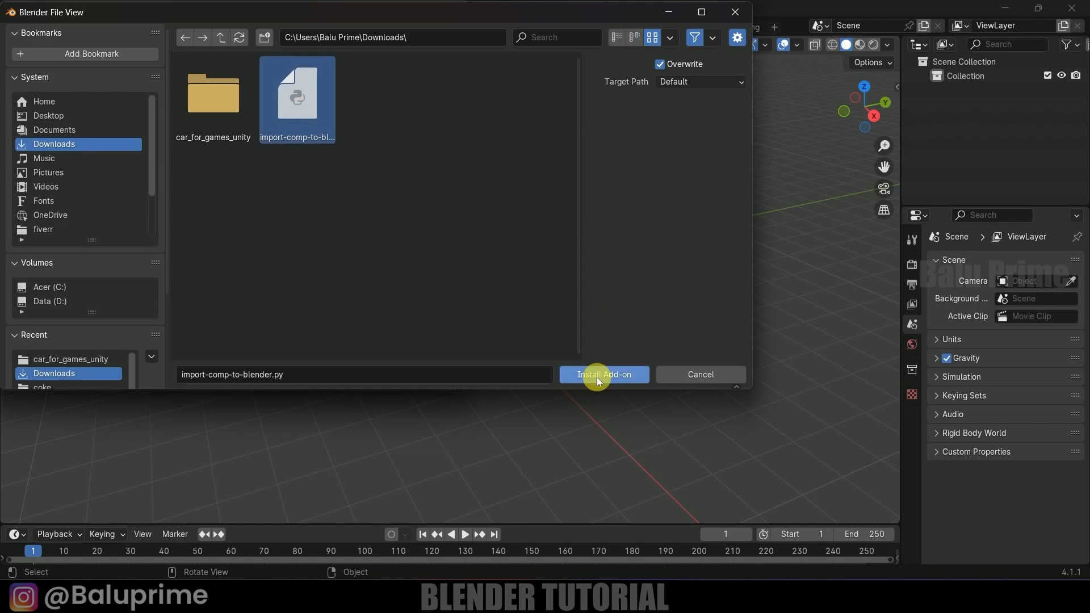
pyautogui.click(733, 12)
pyautogui.click(451, 11)
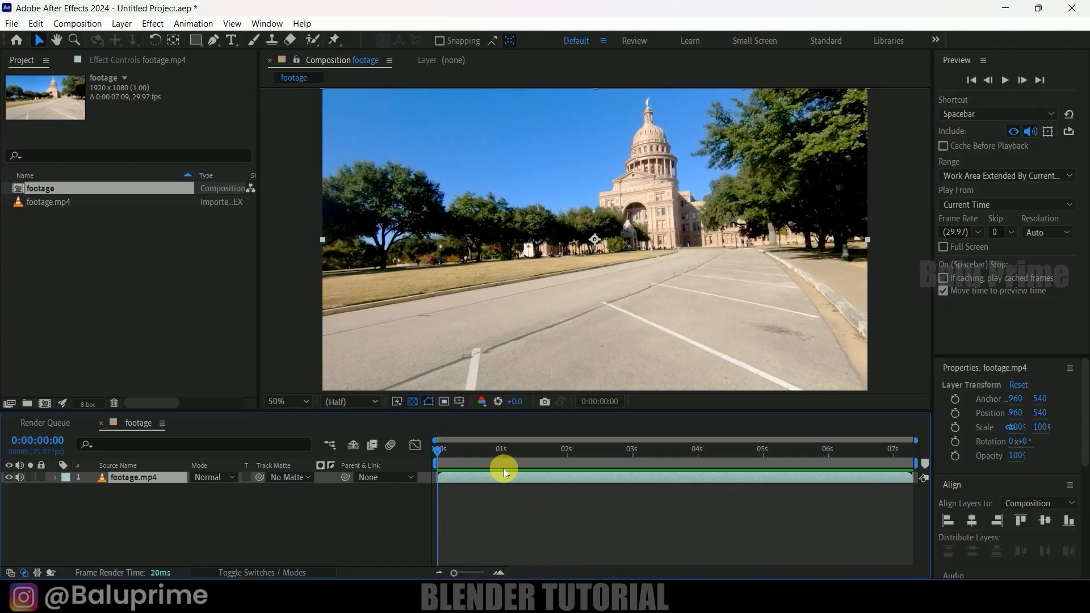
# Play the footage composition from its first frame in After Effects and select the footage.mp4 layer.
pyautogui.moveTo(455, 452); pyautogui.dragTo(437, 469)
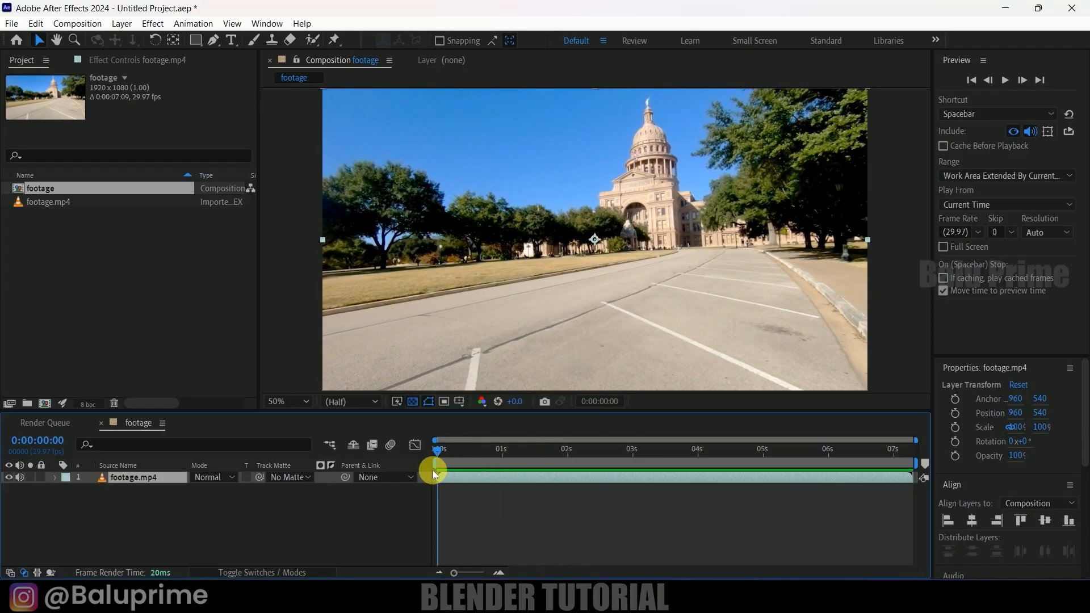
pyautogui.press('space')
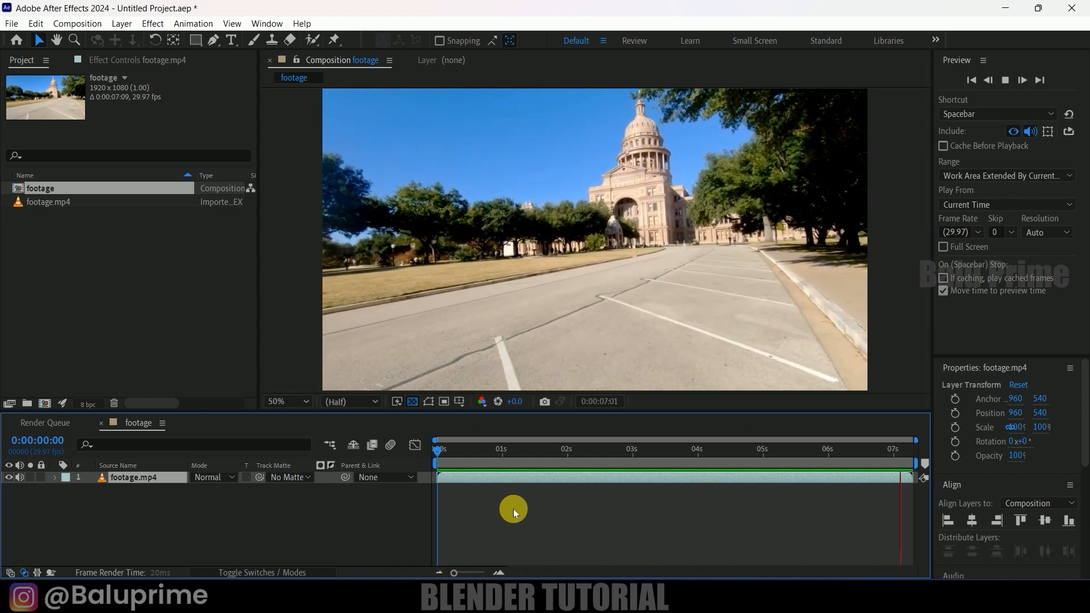
pyautogui.press('space')
pyautogui.click(115, 497)
pyautogui.click(124, 480)
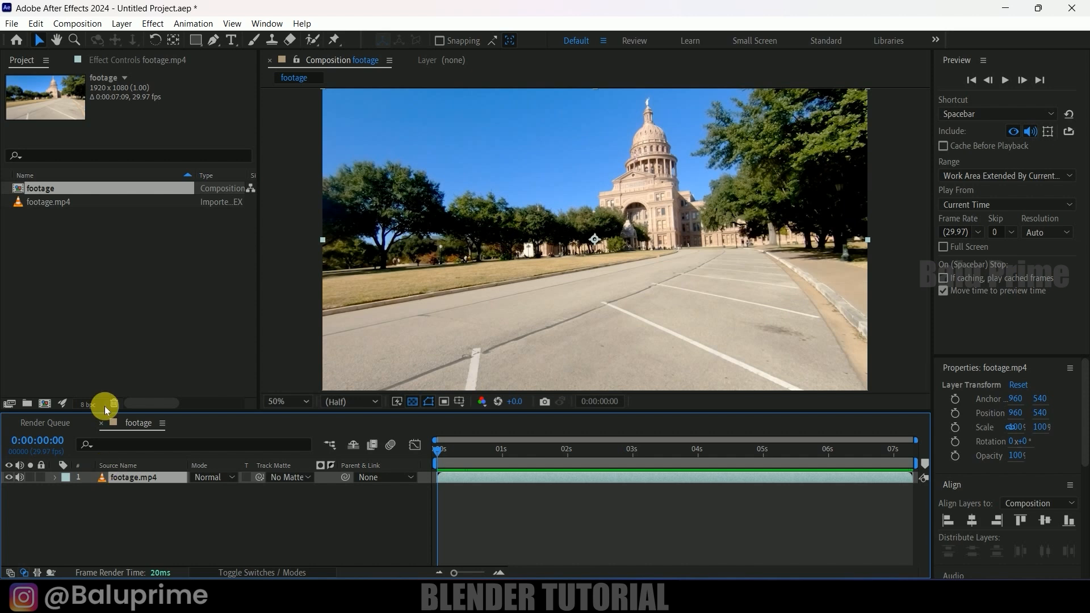
# Show the Tracker controls in the workspace.
pyautogui.click(268, 23)
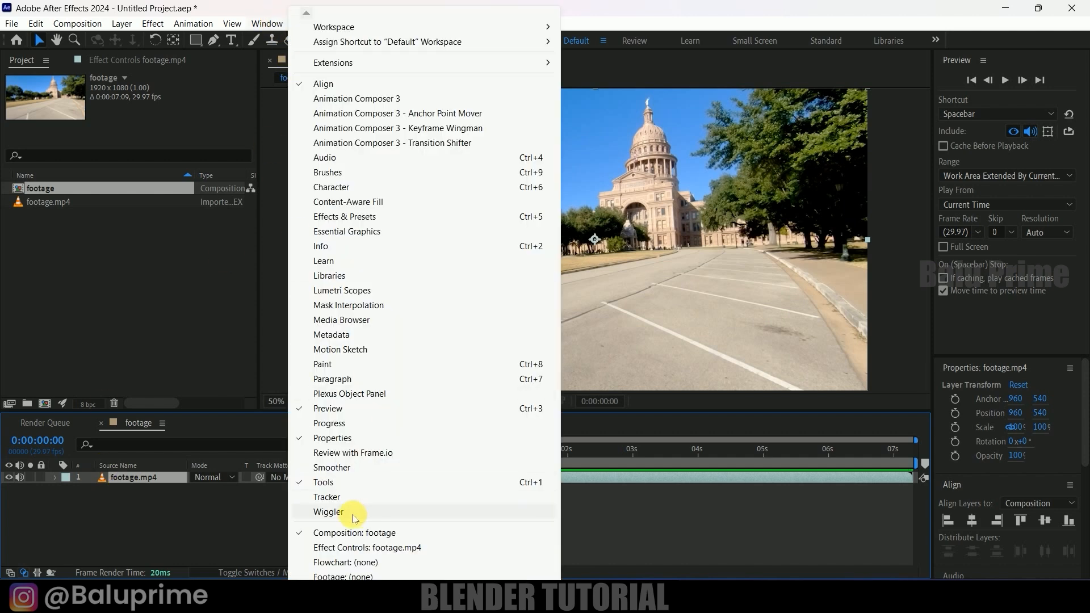
pyautogui.click(327, 497)
pyautogui.scroll(-1, 1020, 437)
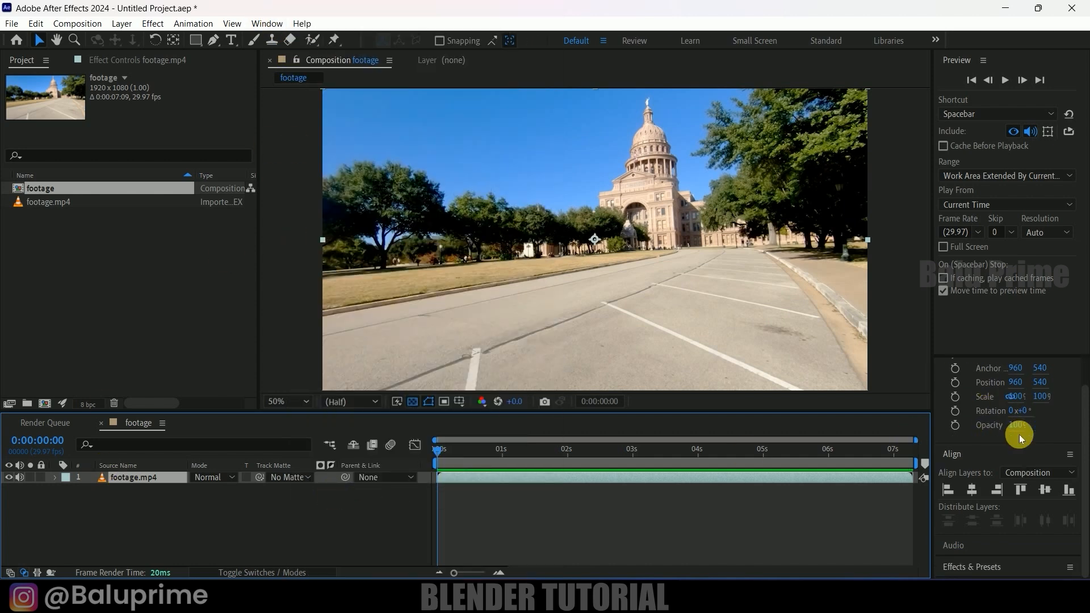
pyautogui.scroll(1, 1073, 550)
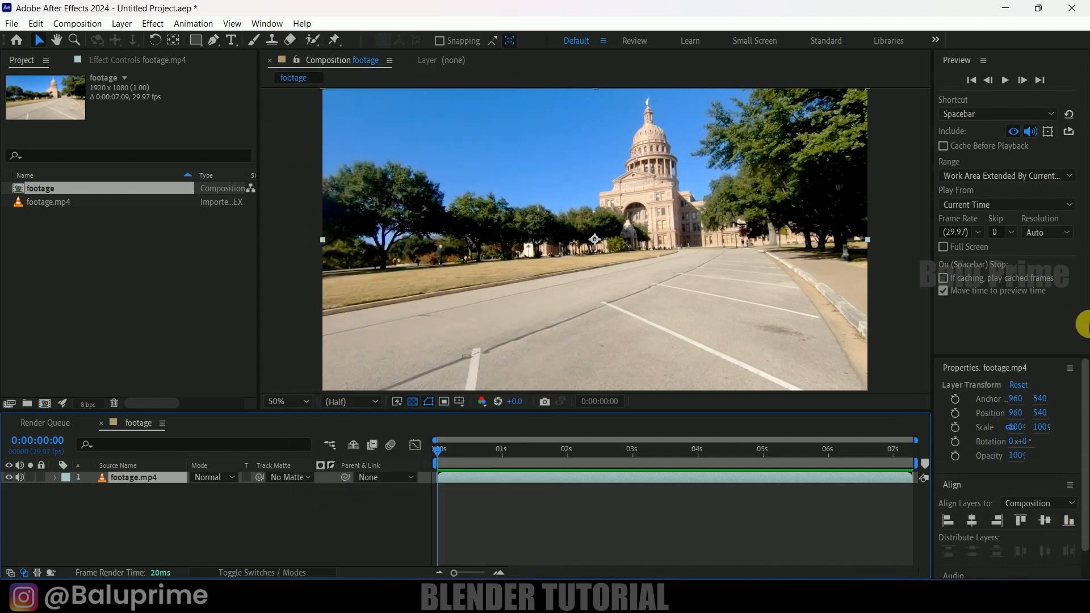
pyautogui.click(268, 23)
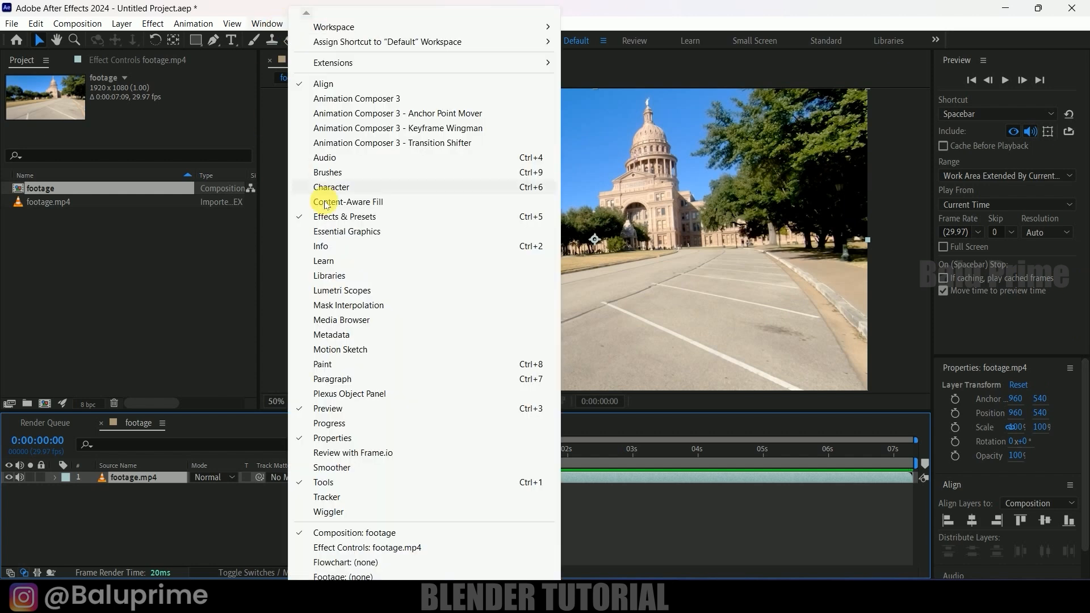
pyautogui.click(327, 497)
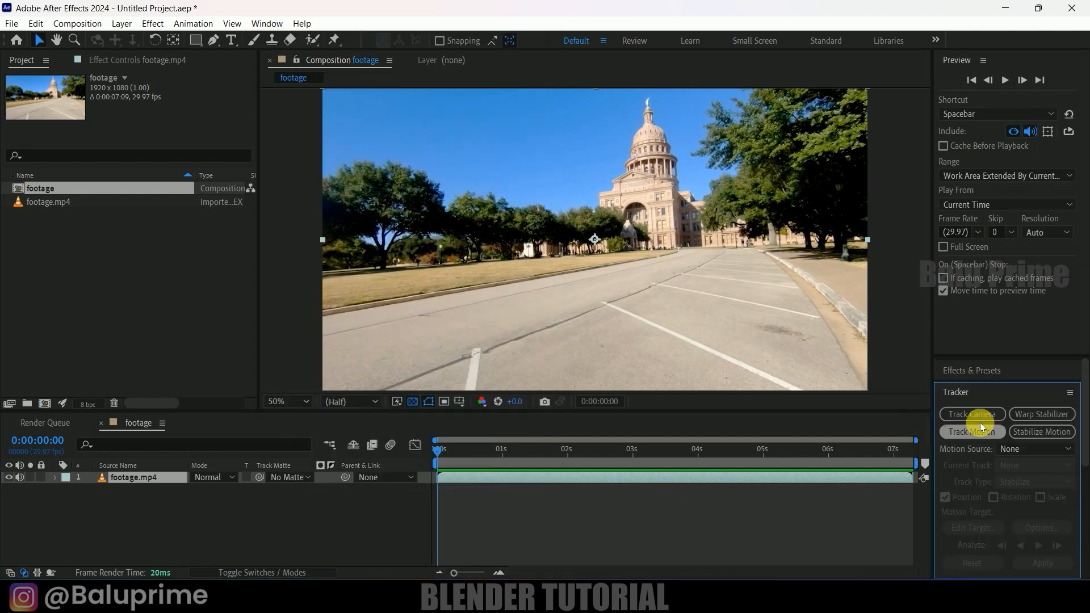
# Select the footage.mp4 layer and run Track Camera on it.
pyautogui.click(492, 470)
pyautogui.click(487, 478)
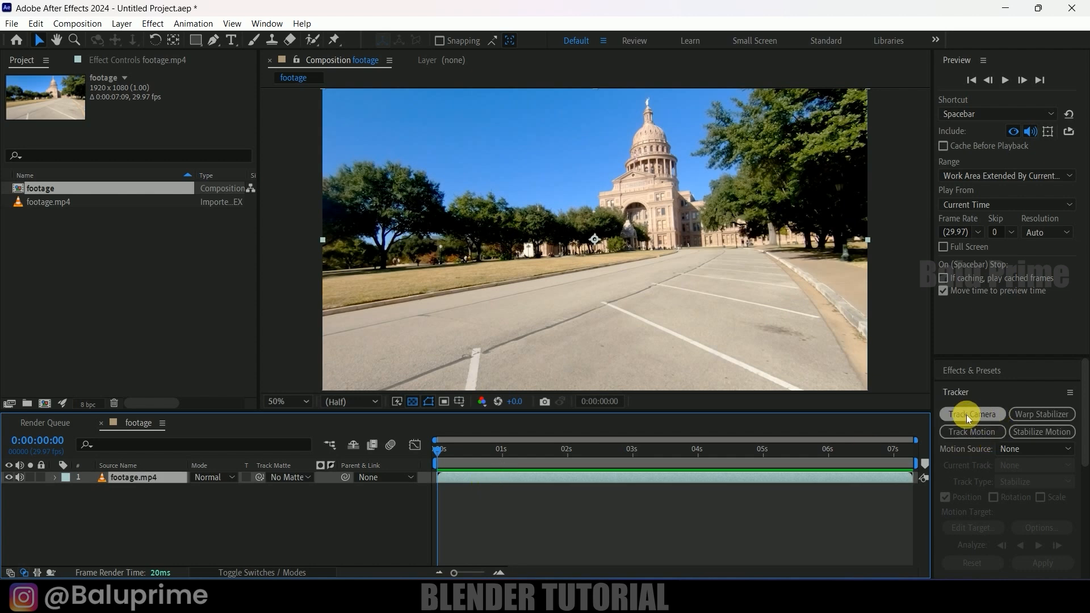
pyautogui.click(966, 414)
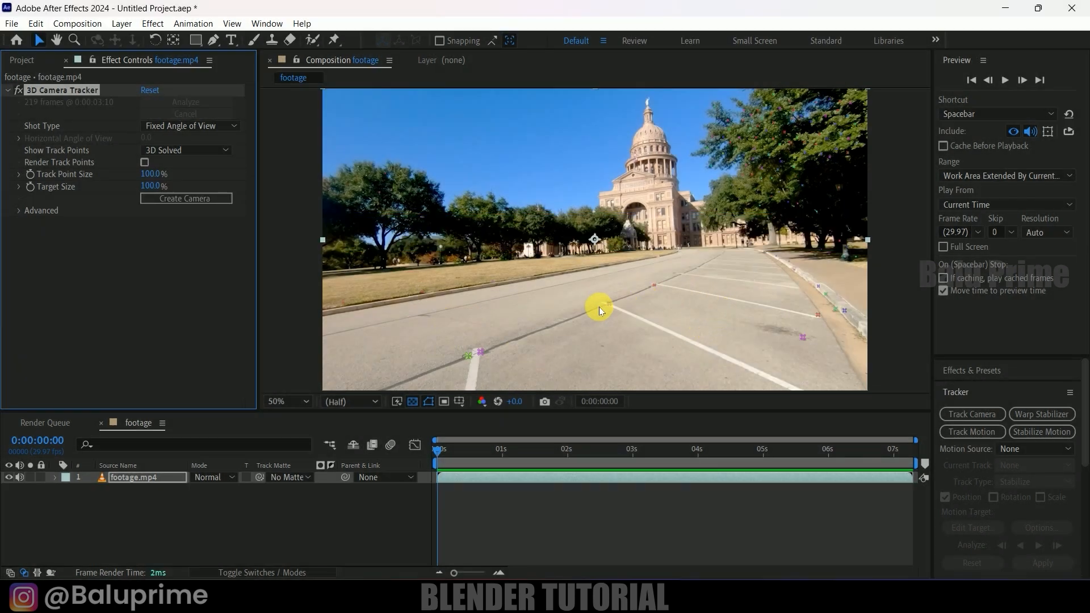
# Set the 3D Camera Tracker's Track Point Size to 280% and check its advanced solve settings.
pyautogui.moveTo(149, 174); pyautogui.dragTo(284, 174)
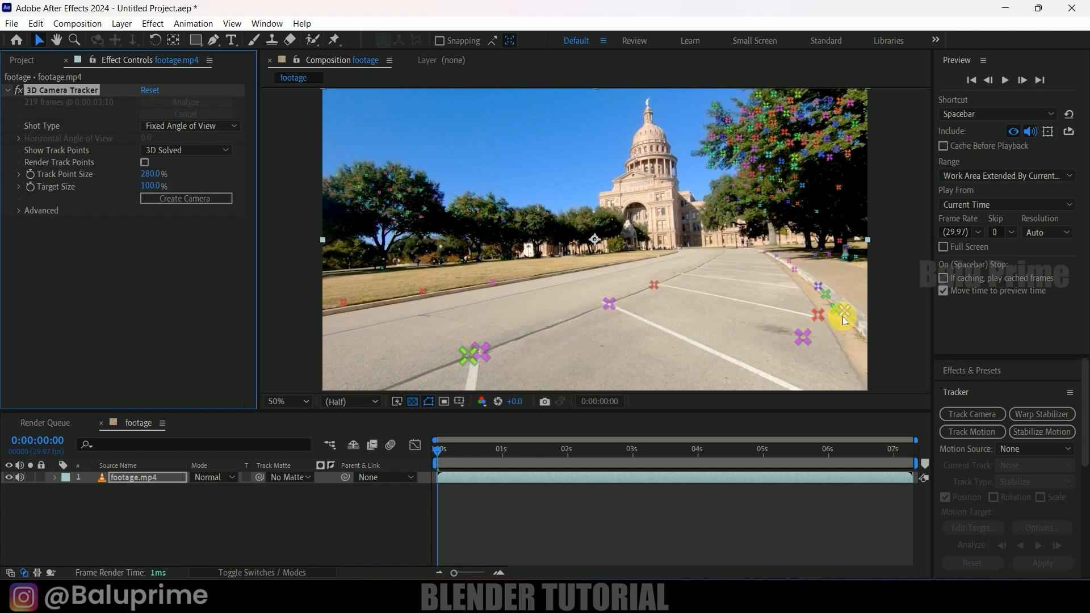
pyautogui.click(18, 212)
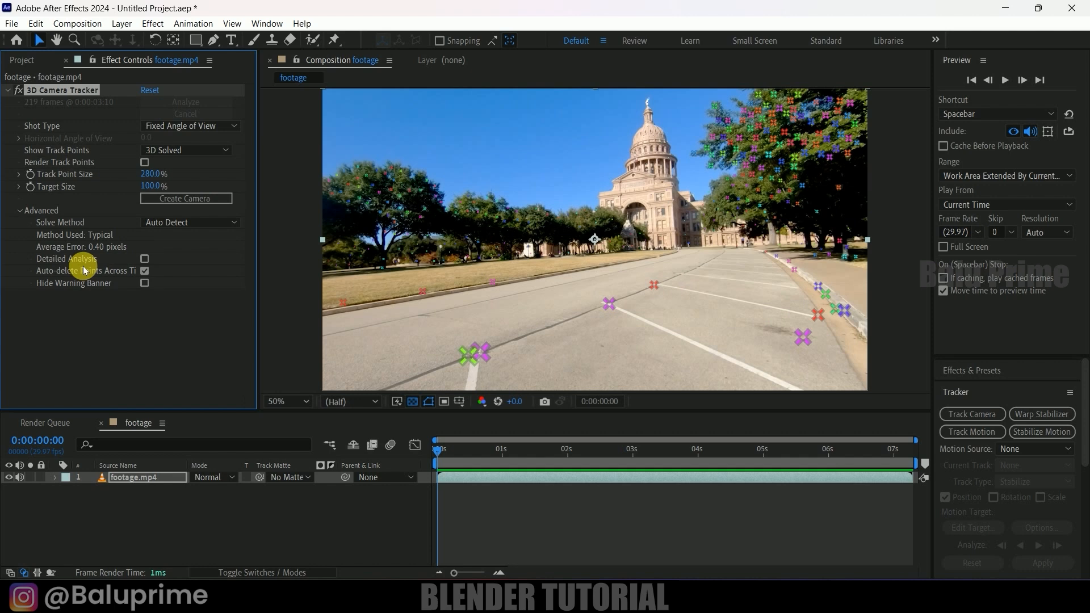
pyautogui.click(20, 210)
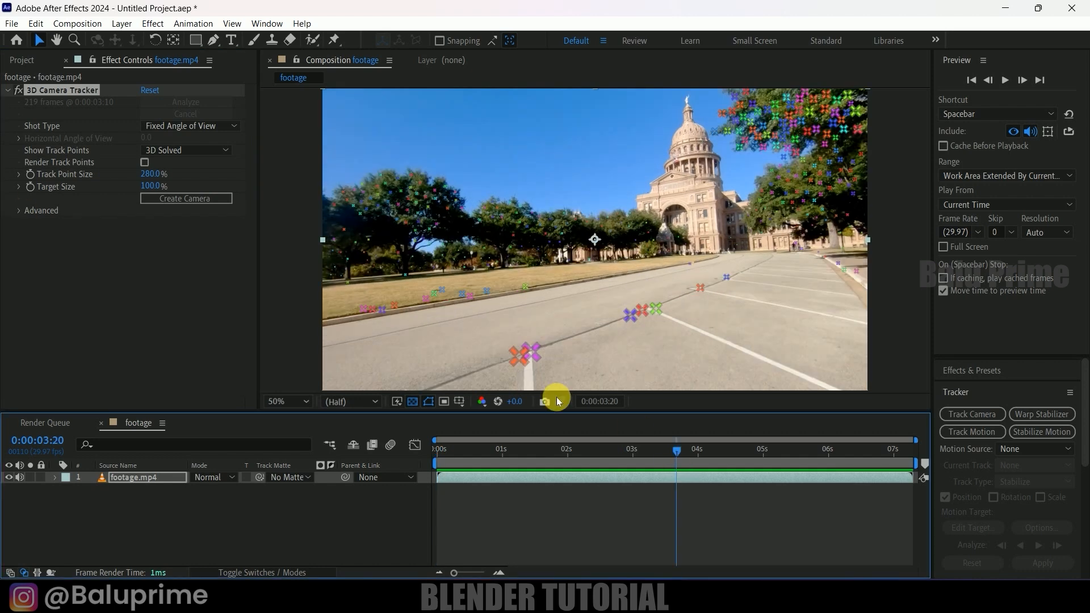
# At 0:00:03:20, select the track points on the road surface and create a solid and camera from them.
pyautogui.moveTo(349, 327)
pyautogui.mouseDown()
pyautogui.moveTo(396, 287)
pyautogui.moveTo(715, 255)
pyautogui.moveTo(862, 269)
pyautogui.moveTo(709, 348)
pyautogui.moveTo(419, 380)
pyautogui.moveTo(350, 330)
pyautogui.mouseUp()
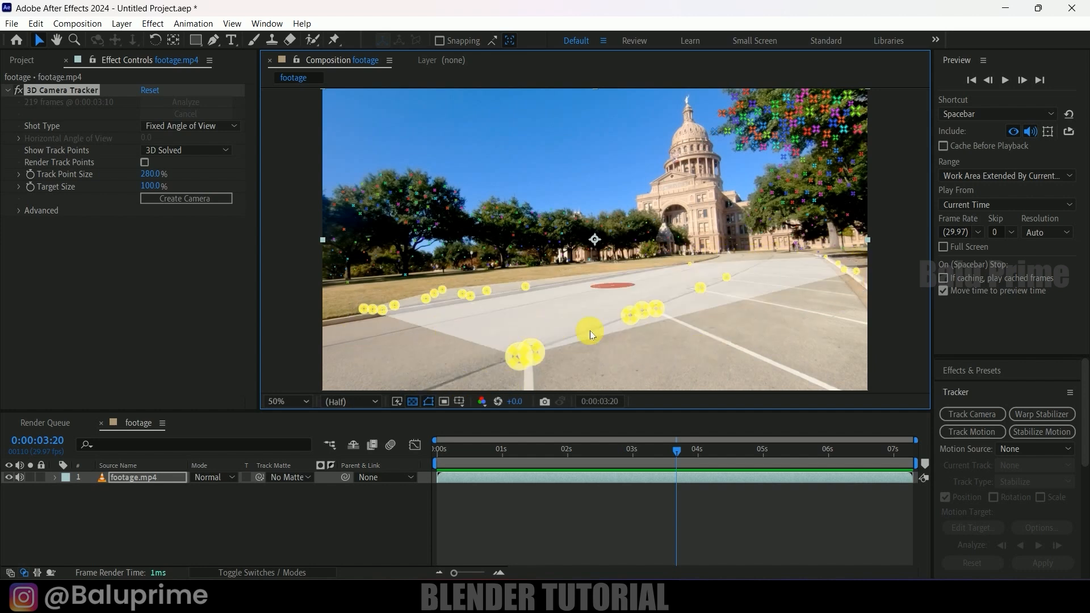
pyautogui.rightClick(626, 290)
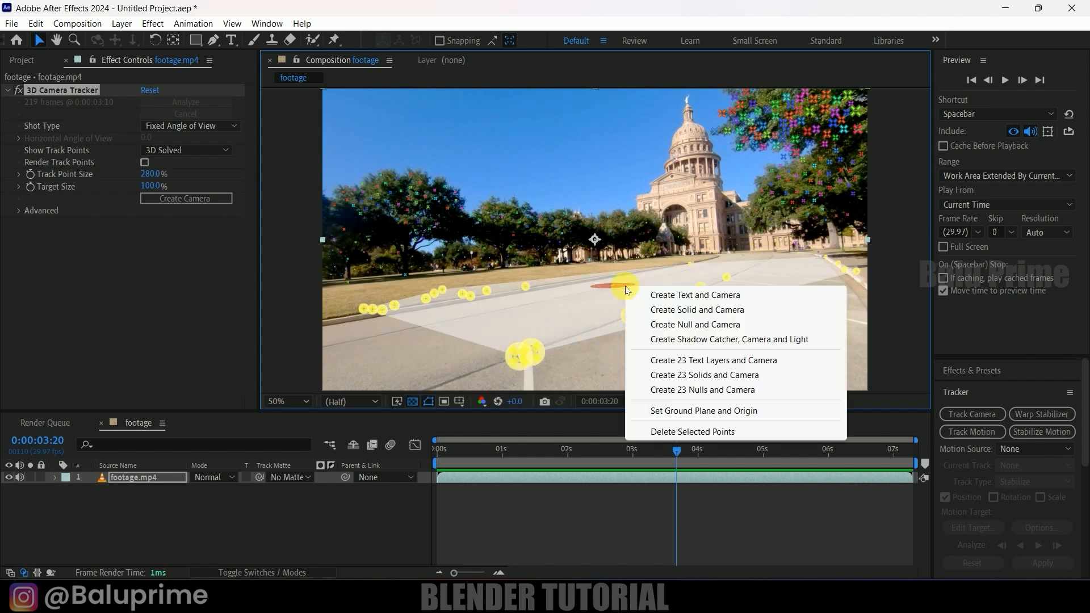
pyautogui.click(681, 316)
pyautogui.click(219, 537)
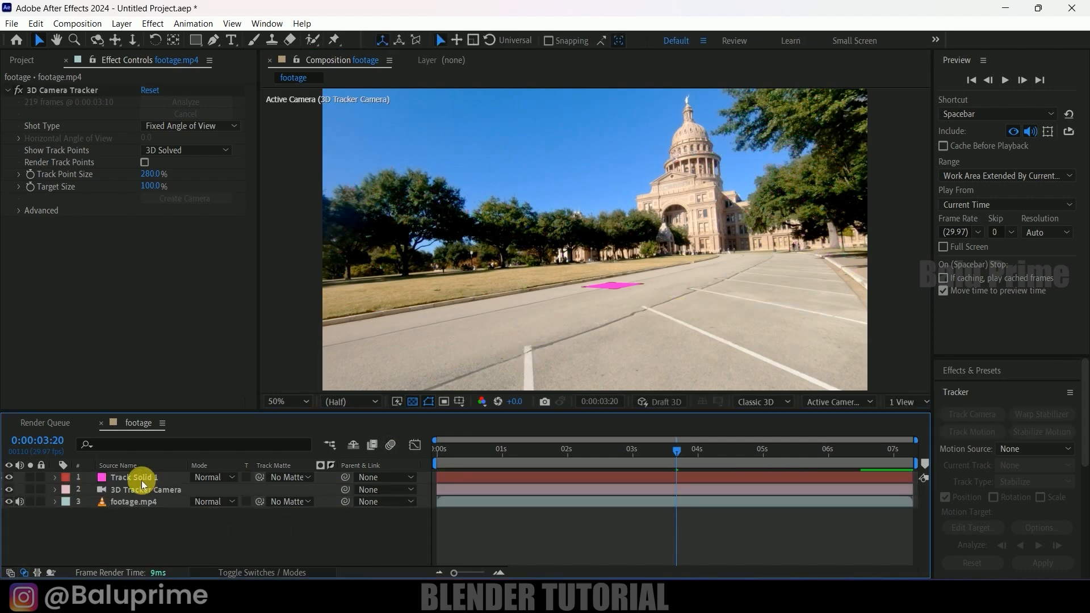
# Return to the first frame and scale the Track Solid 1 layer to 389%.
pyautogui.click(140, 480)
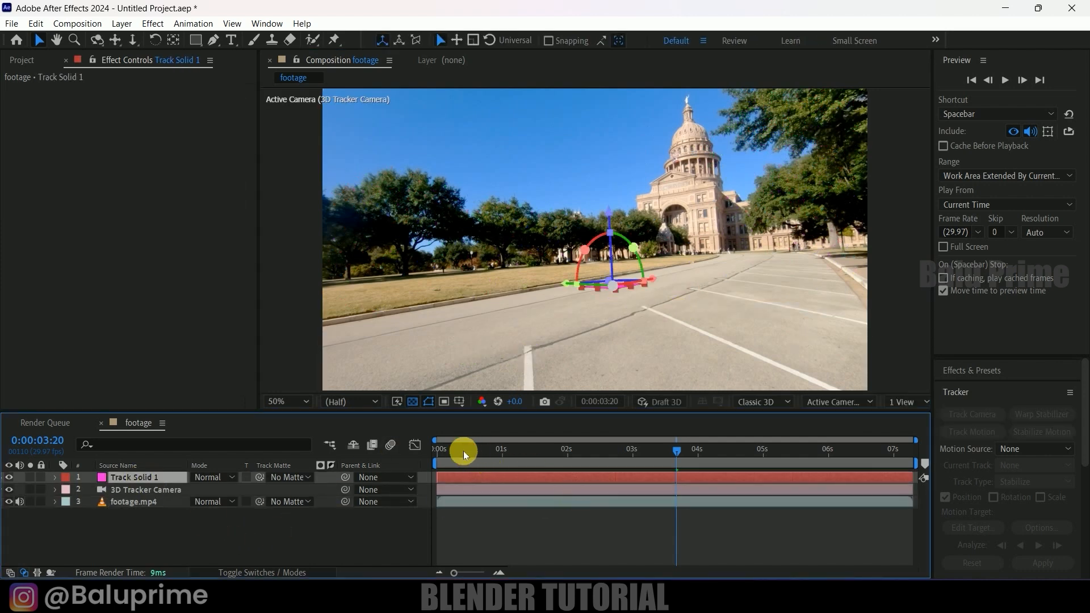
pyautogui.moveTo(463, 450); pyautogui.dragTo(391, 452)
pyautogui.press('s')
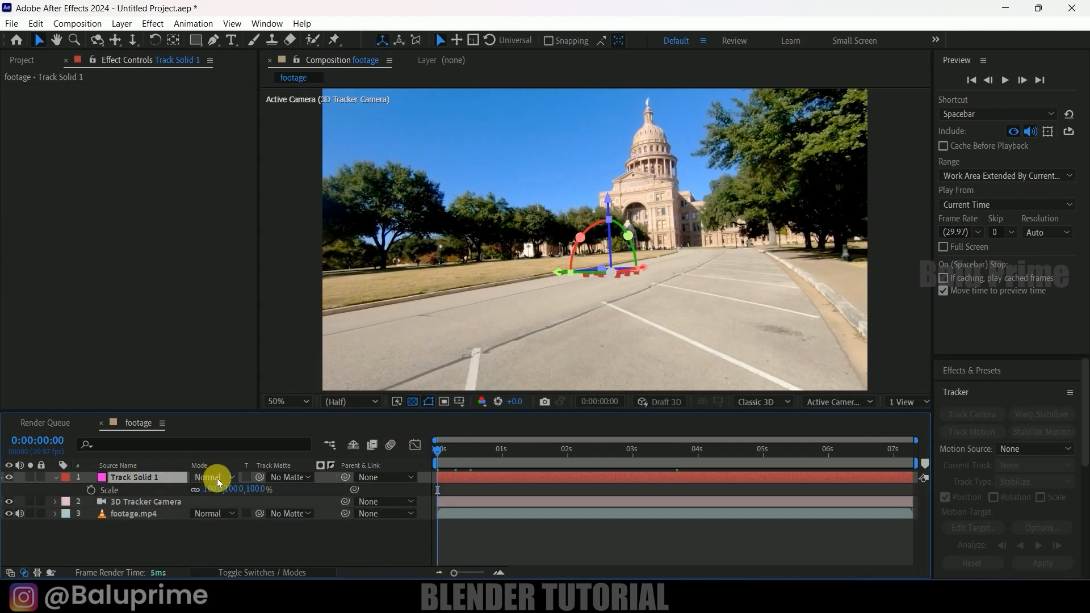
pyautogui.moveTo(369, 495); pyautogui.dragTo(470, 494)
# Play the composition to check how the solid sticks to the road.
pyautogui.click(627, 530)
pyautogui.press('space')
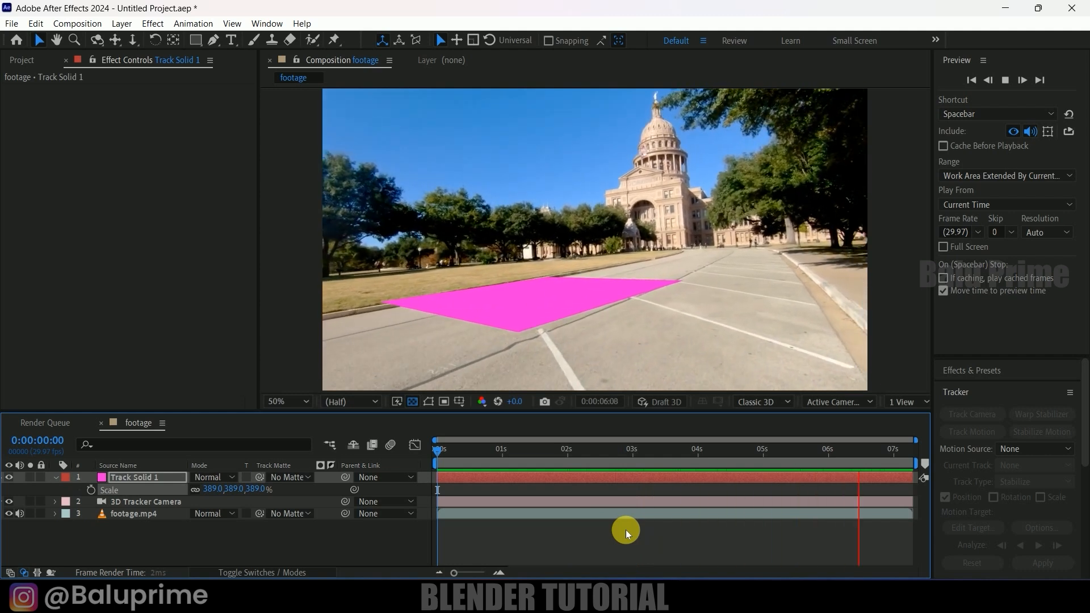
pyautogui.press('space')
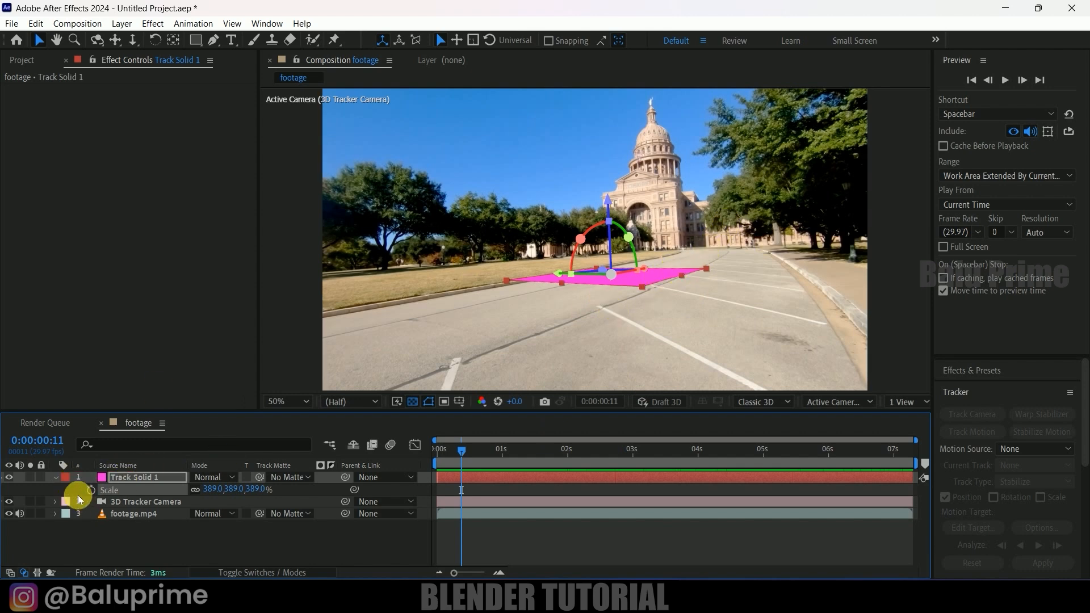
# Set the Z Rotation of the Track Solid 1 layer to -6° and play the composition to check its alignment with the road.
pyautogui.press('r')
pyautogui.moveTo(219, 530); pyautogui.dragTo(214, 530)
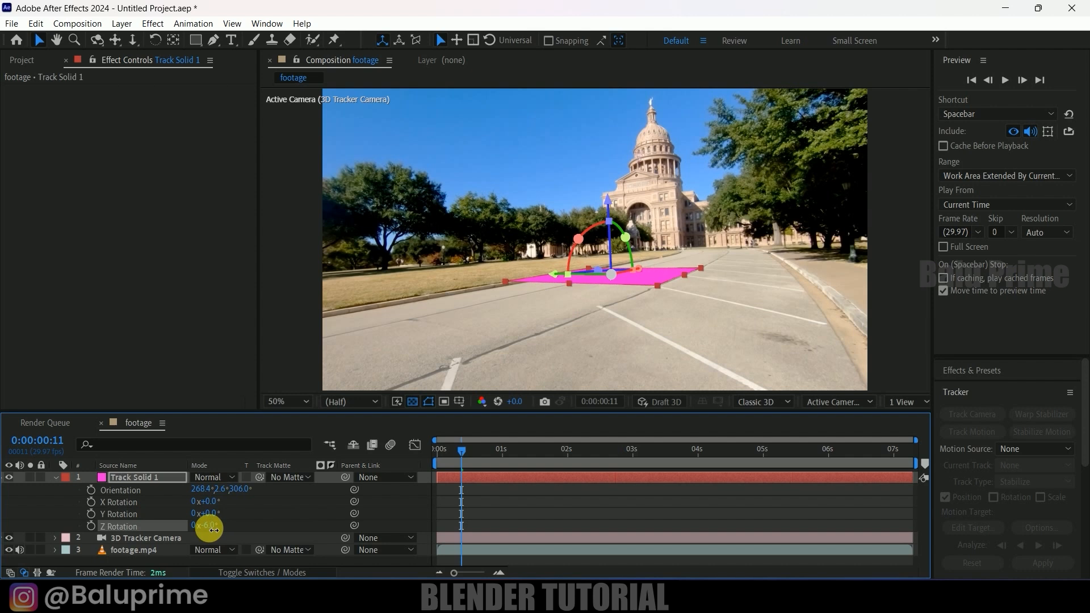
pyautogui.press('space')
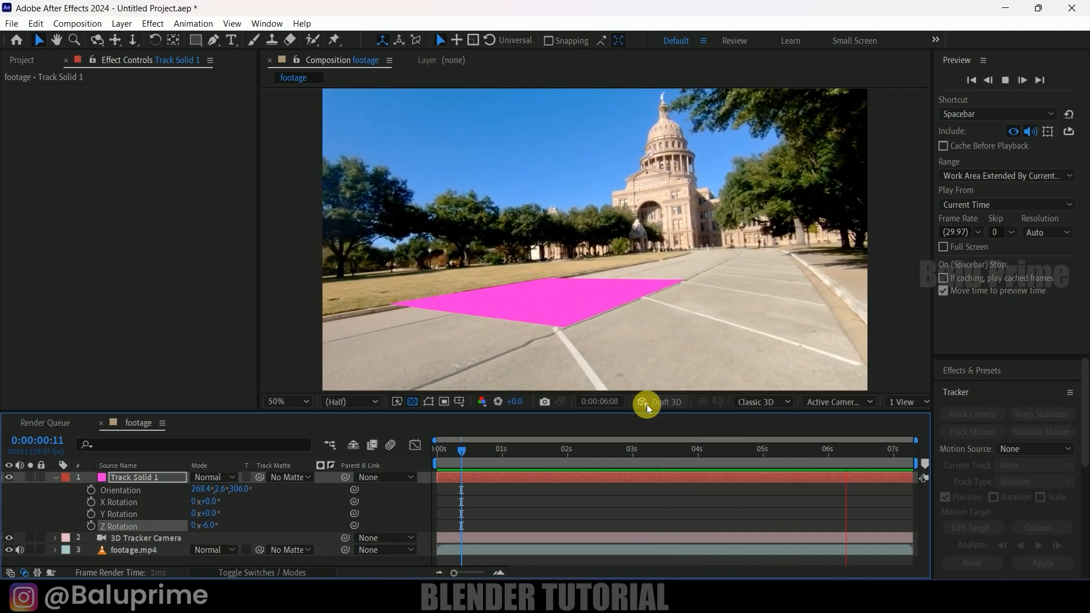
pyautogui.click(647, 407)
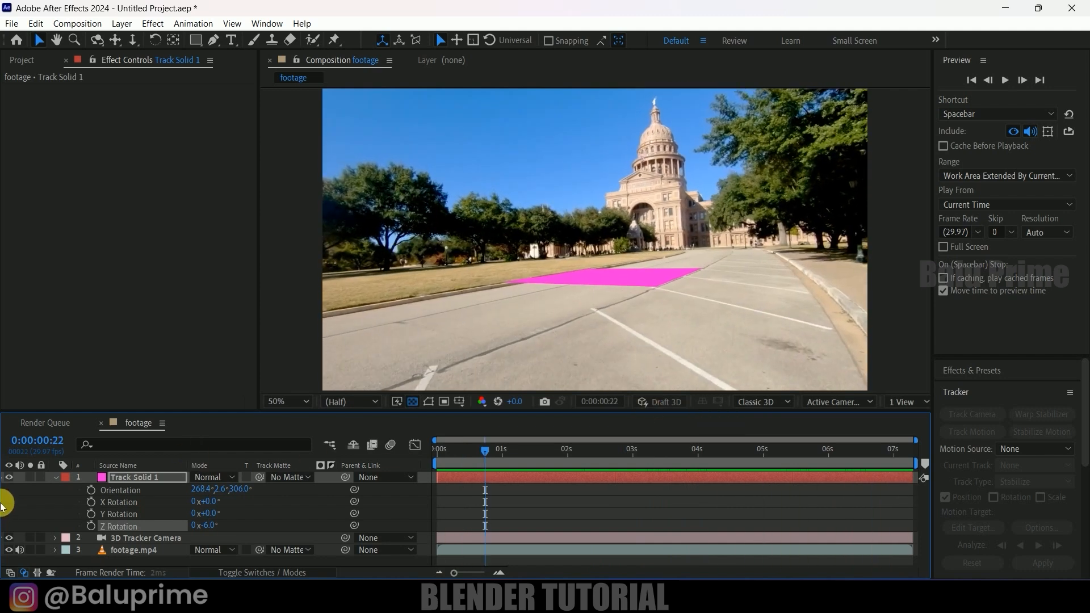
pyautogui.click(54, 483)
pyautogui.click(54, 479)
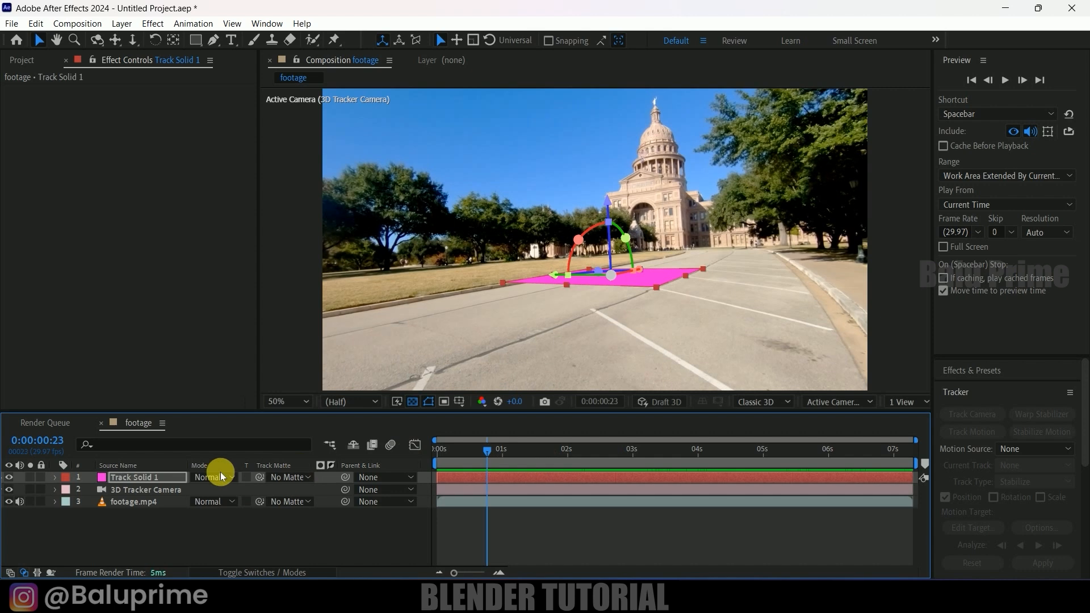
# Return to the first frame and start exporting the Track Solid 1 and 3D Tracker Camera layers as JSON composition data.
pyautogui.press('Home')
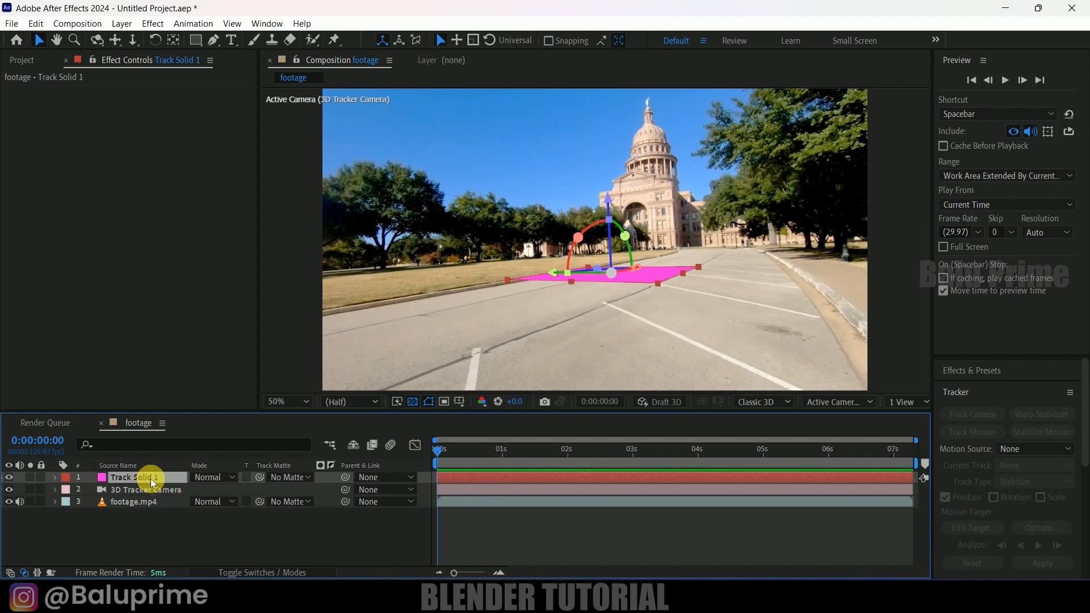
pyautogui.keyDown('ctrl'); pyautogui.click(141, 492); pyautogui.keyUp('ctrl')
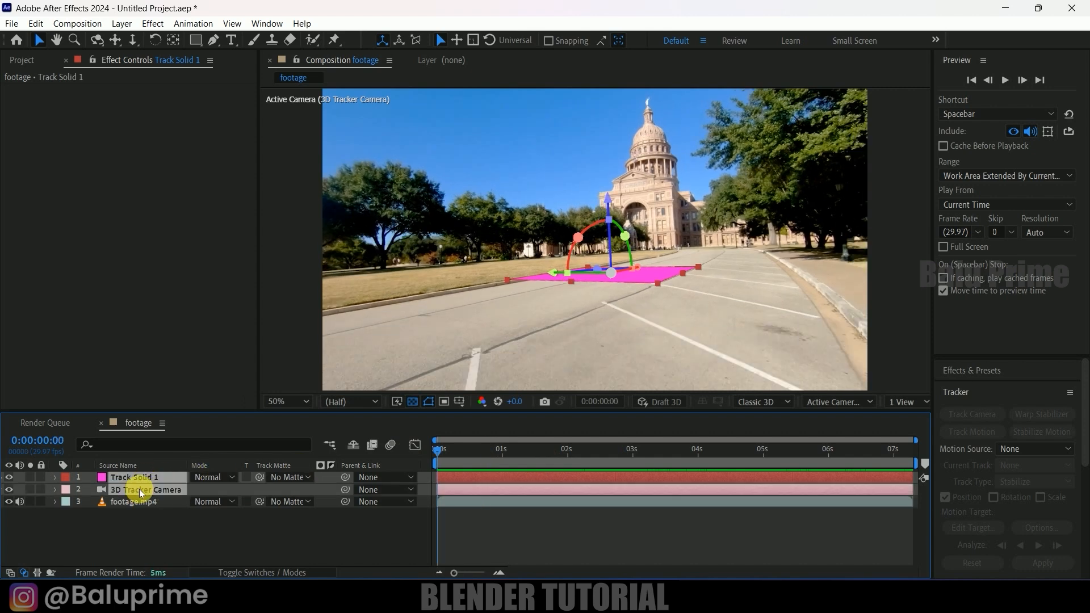
pyautogui.click(4, 24)
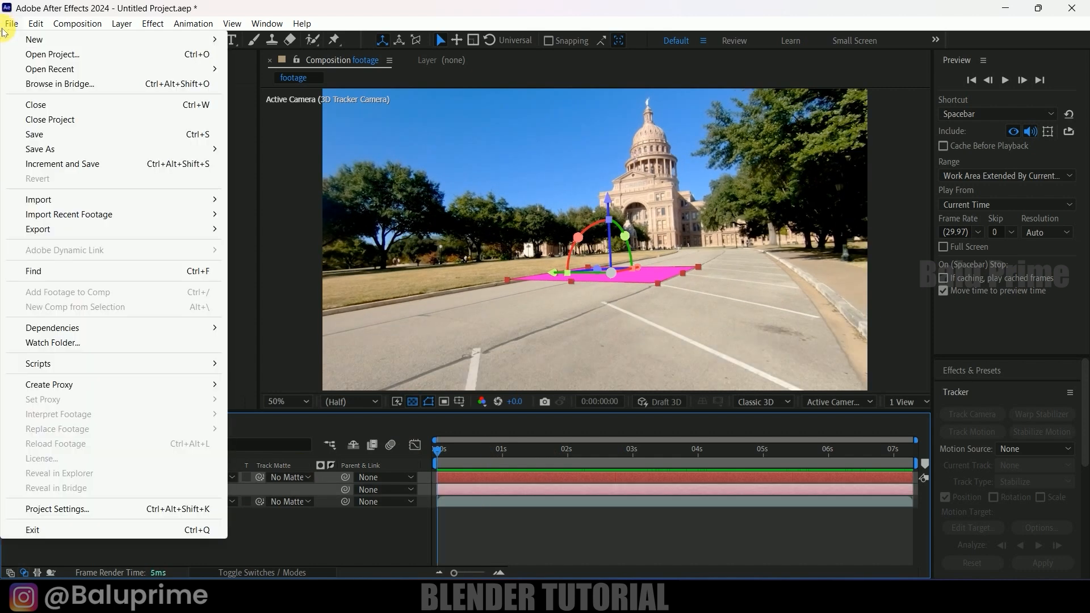
pyautogui.moveTo(110, 364)
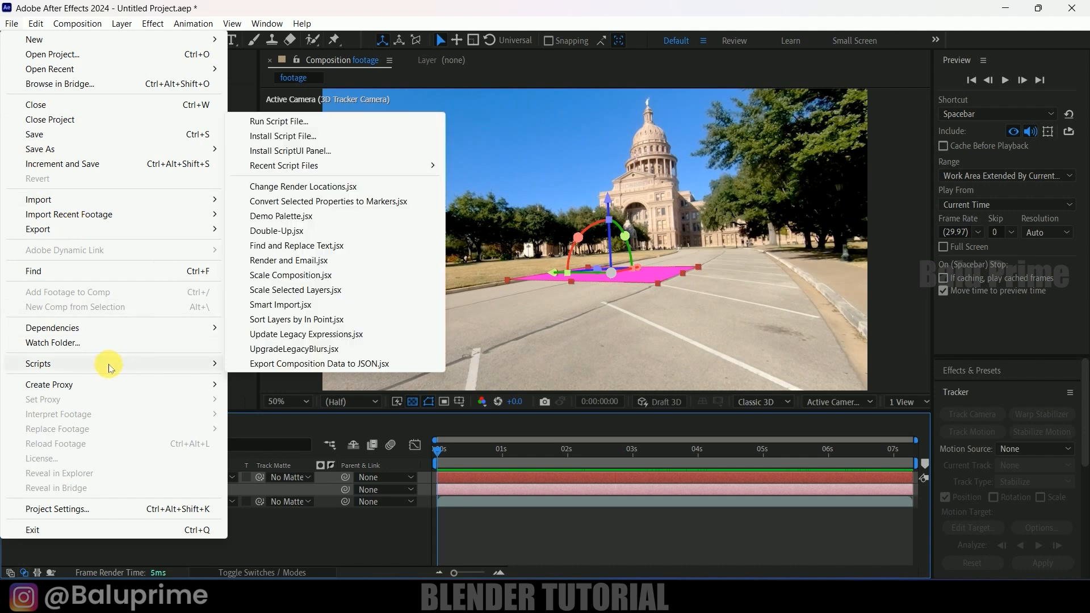
pyautogui.click(300, 364)
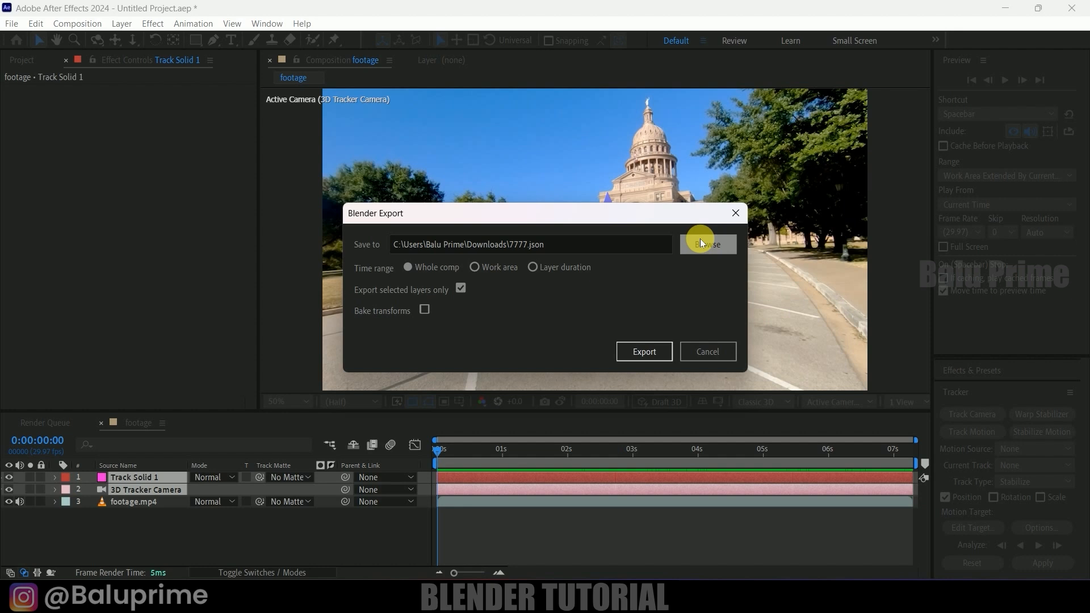
# Name the layer data file 7777 in the Downloads folder and export only the selected layers over the whole comp.
pyautogui.click(700, 243)
pyautogui.click(494, 506)
pyautogui.write('77')
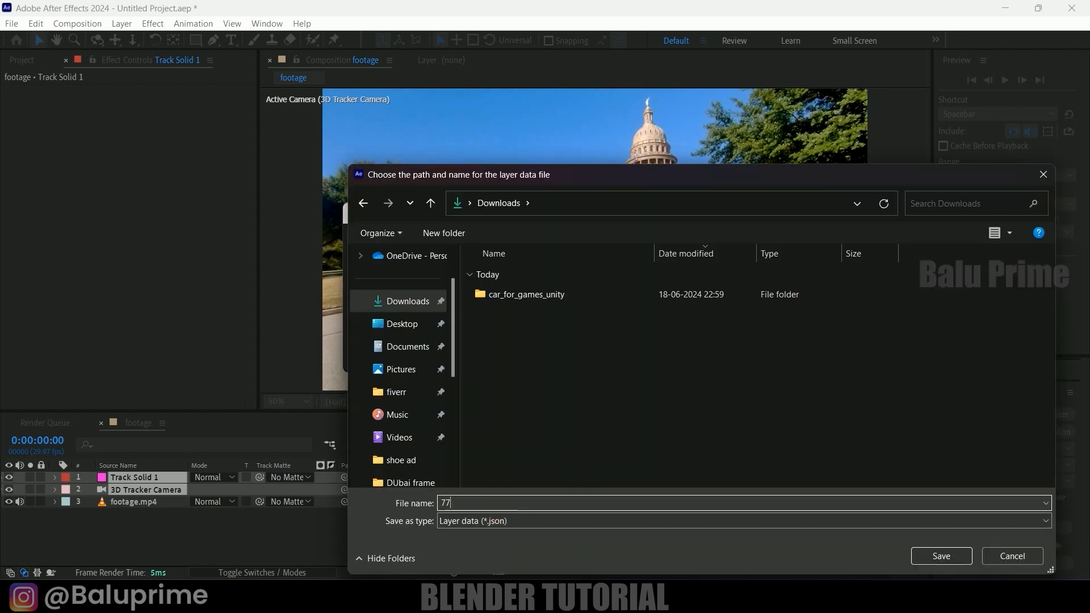
pyautogui.write('77')
pyautogui.press('Return')
pyautogui.click(643, 353)
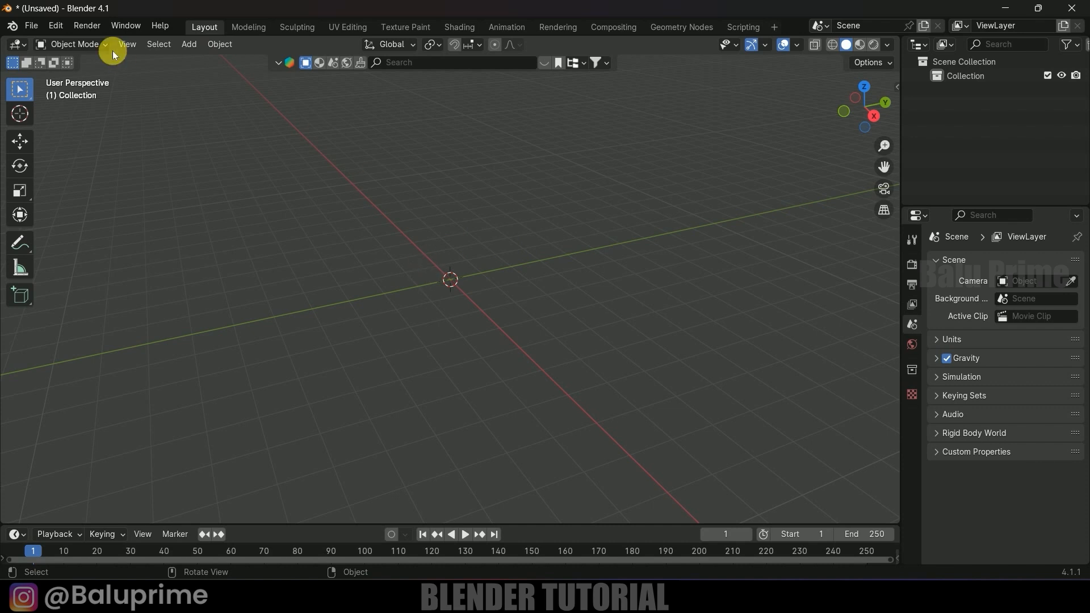
# Switch to Blender and import the After Effects composition data from 7777.json in the Downloads folder.
pyautogui.click(34, 29)
pyautogui.moveTo(81, 224)
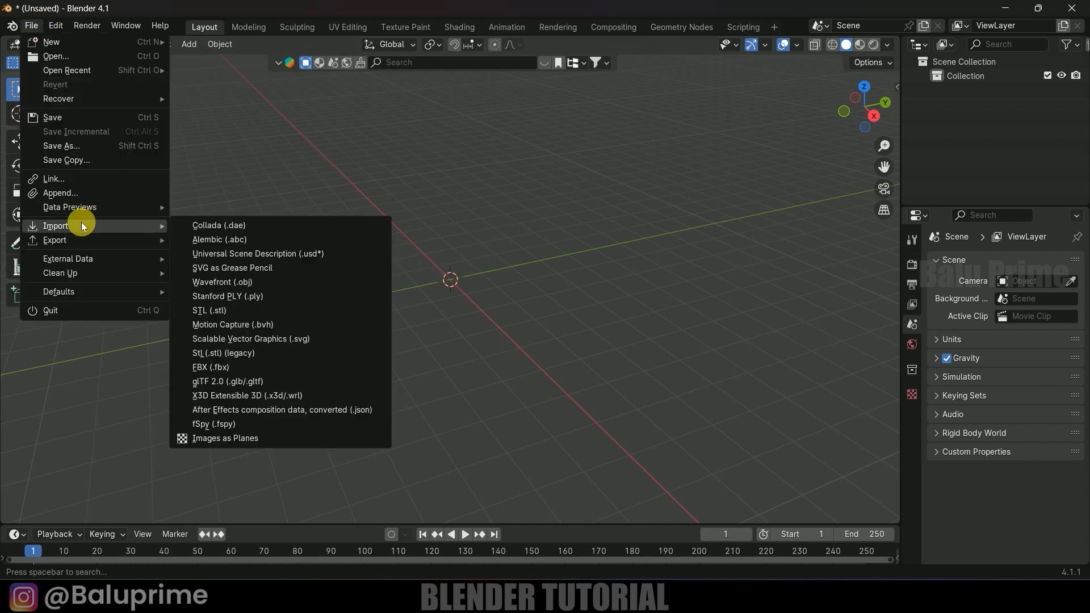
pyautogui.click(278, 410)
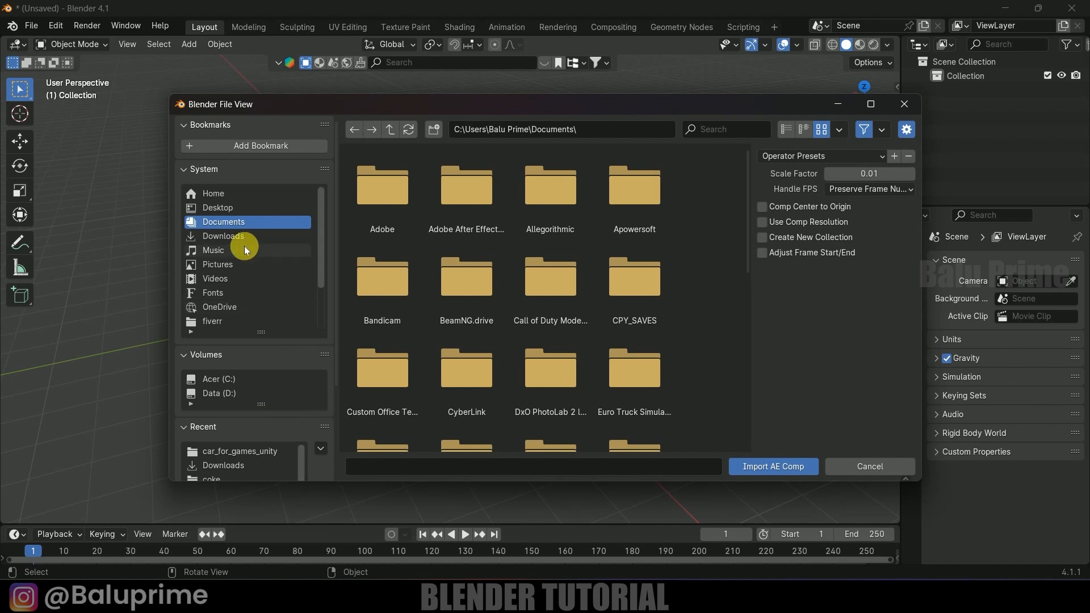
pyautogui.click(227, 236)
pyautogui.click(466, 188)
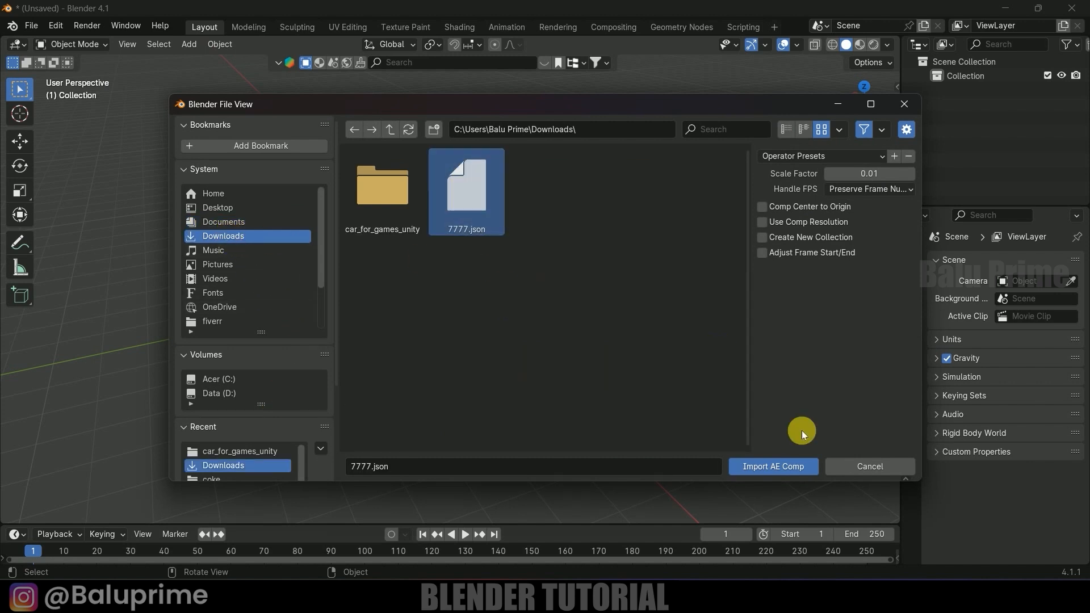
pyautogui.click(761, 469)
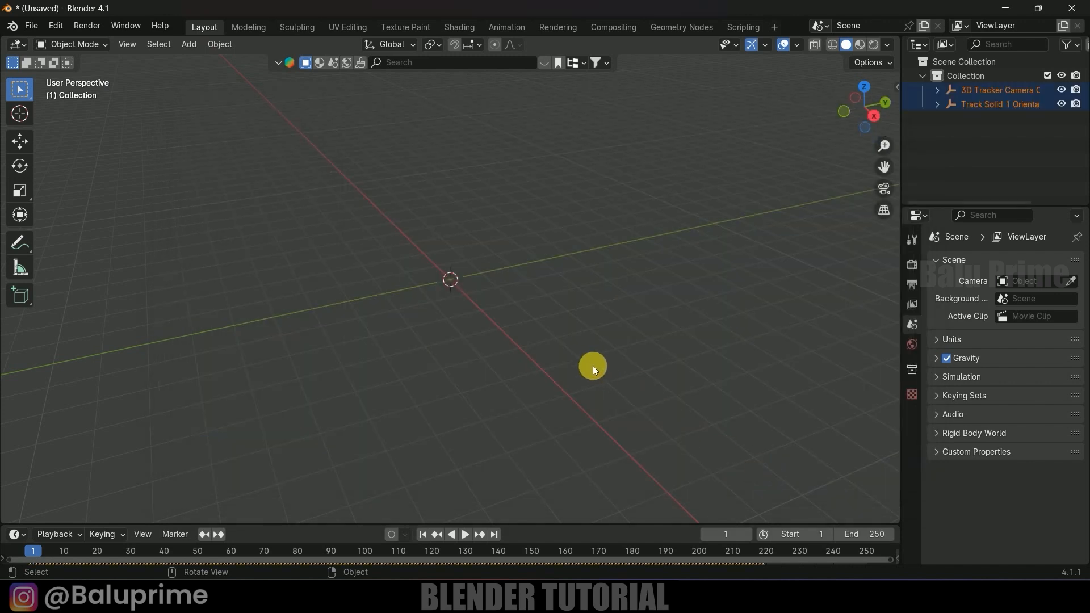
# Enlarge the timeline and play the imported animation to check the camera movement, finishing at frame 1.
pyautogui.moveTo(517, 382); pyautogui.dragTo(538, 374, button='middle')
pyautogui.moveTo(579, 527); pyautogui.dragTo(579, 416)
pyautogui.moveTo(580, 414); pyautogui.dragTo(452, 305, button='middle')
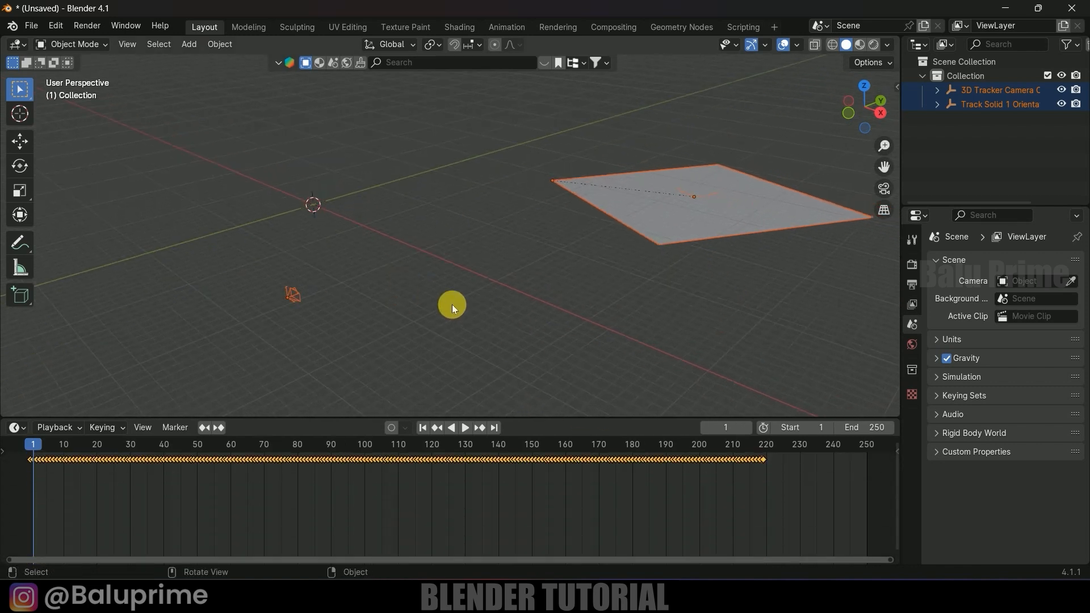
pyautogui.press('space')
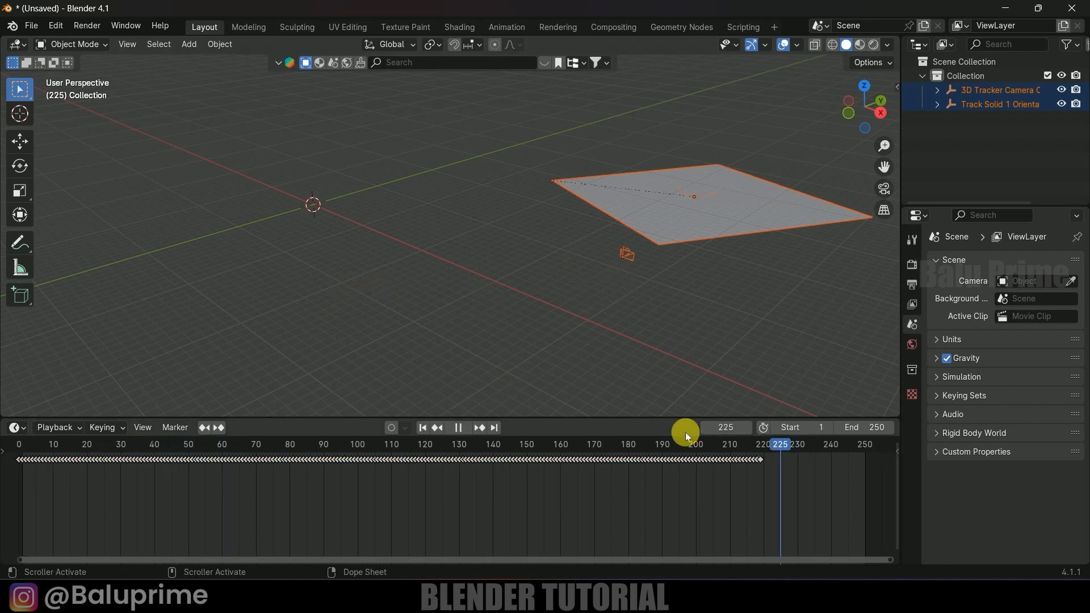
pyautogui.moveTo(686, 435); pyautogui.dragTo(86, 420)
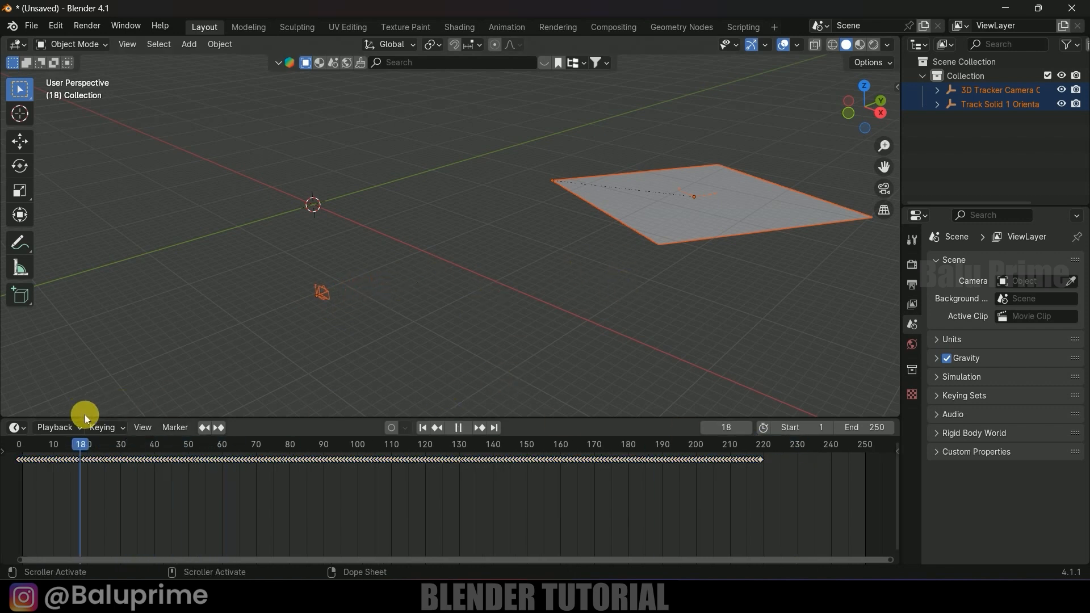
pyautogui.click(423, 428)
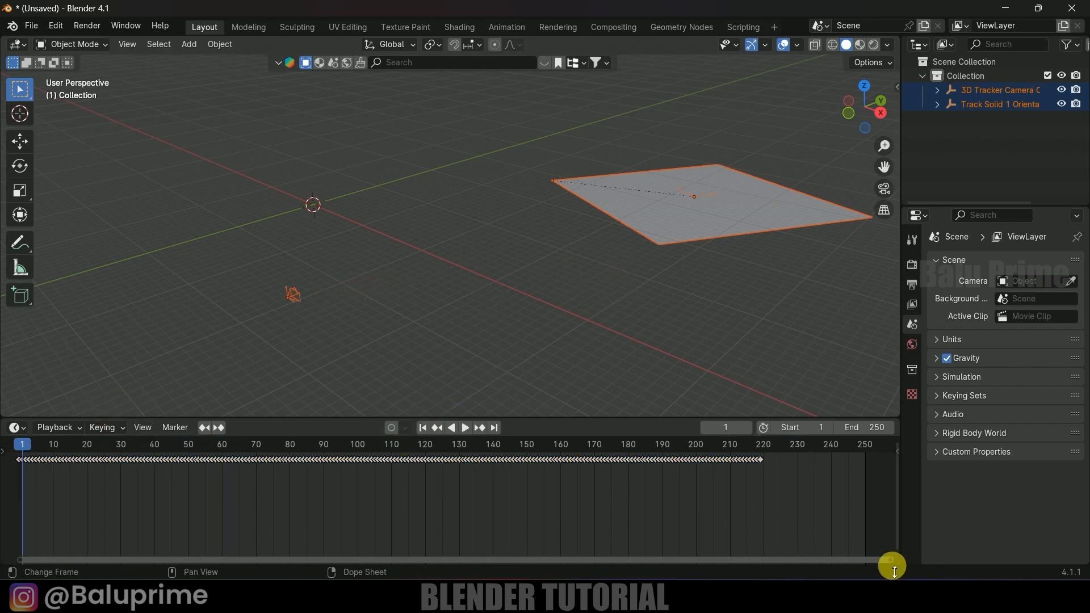
# Shift all imported keyframes one frame later so that the animation starts at frame 1.
pyautogui.moveTo(893, 562); pyautogui.dragTo(121, 490)
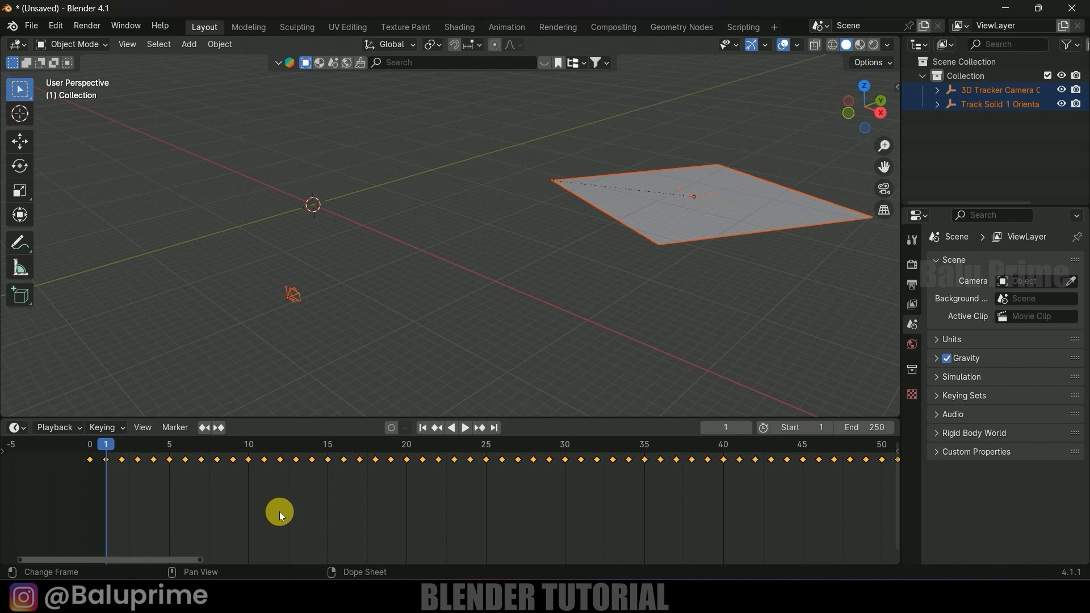
pyautogui.press('g')
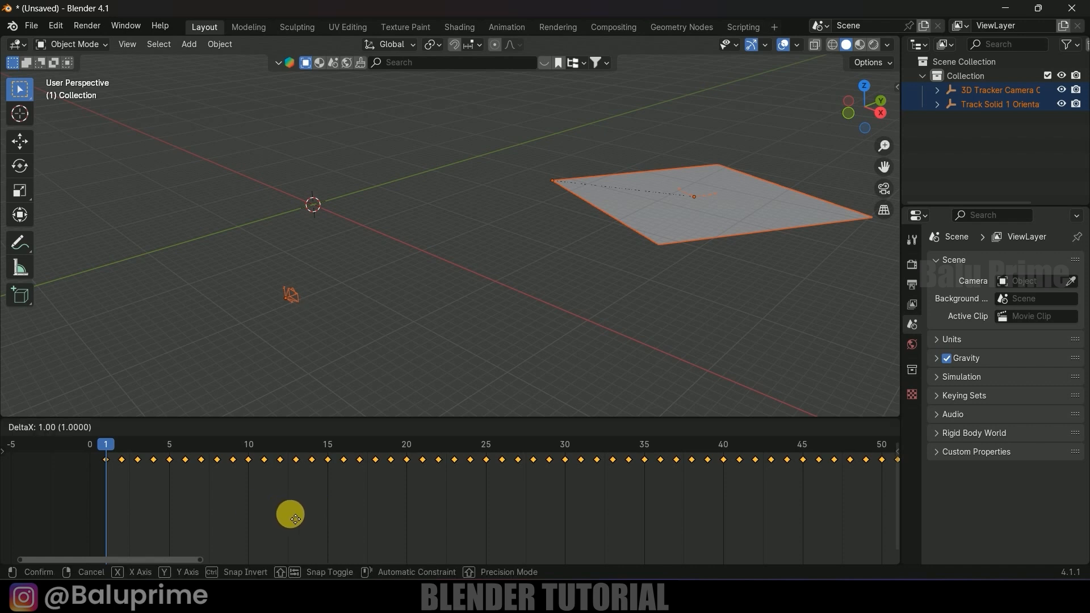
pyautogui.click(291, 517)
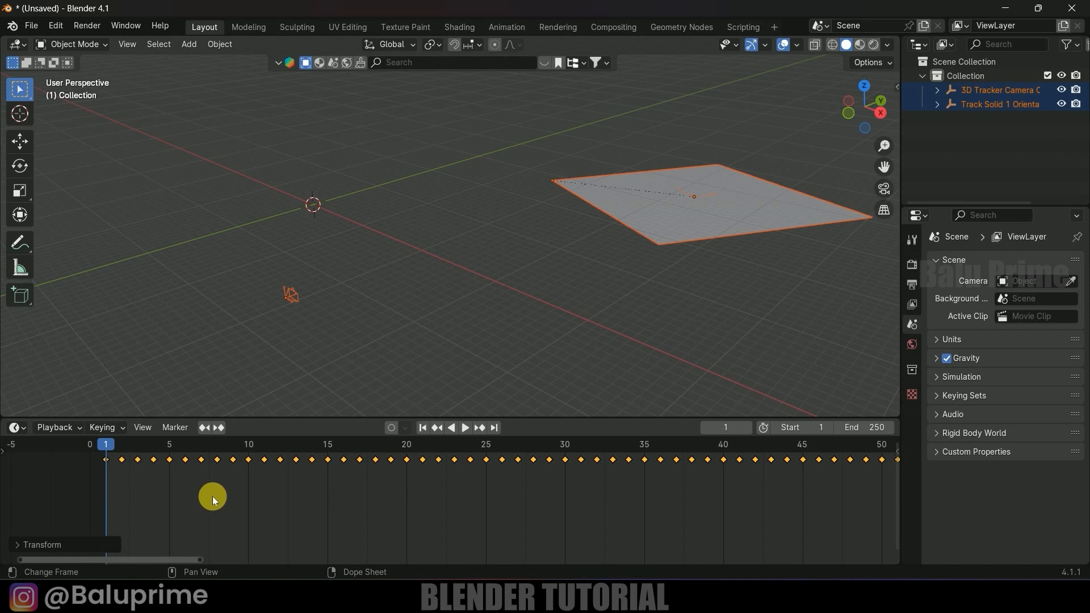
pyautogui.moveTo(202, 558); pyautogui.dragTo(878, 537)
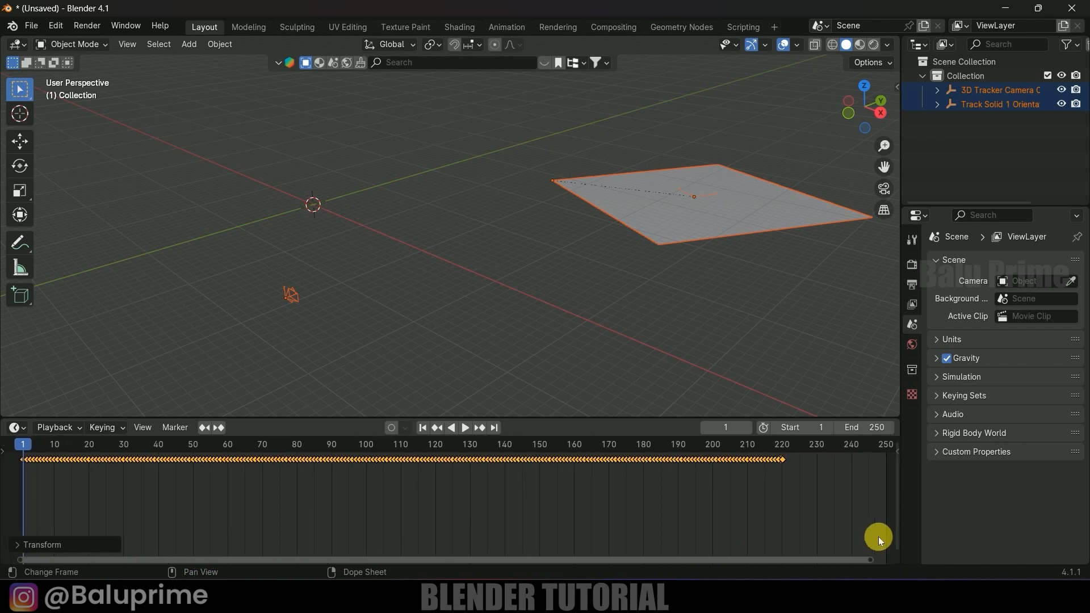
# Check where the last keyframe lies, set the scene's end frame to 219 and return to the first frame.
pyautogui.click(788, 449)
pyautogui.moveTo(781, 451); pyautogui.dragTo(782, 453)
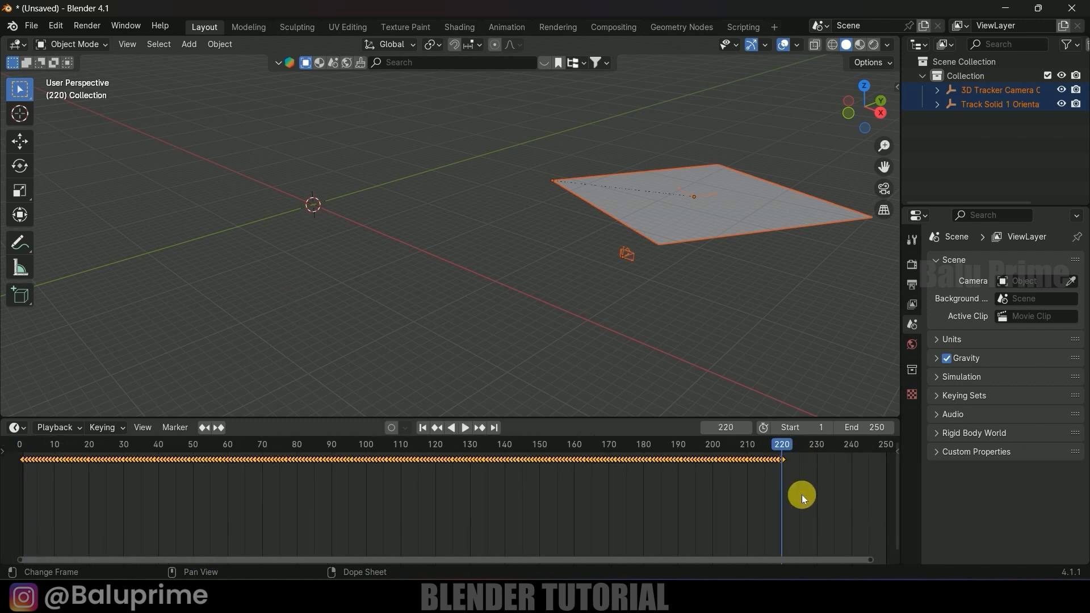
pyautogui.click(881, 431)
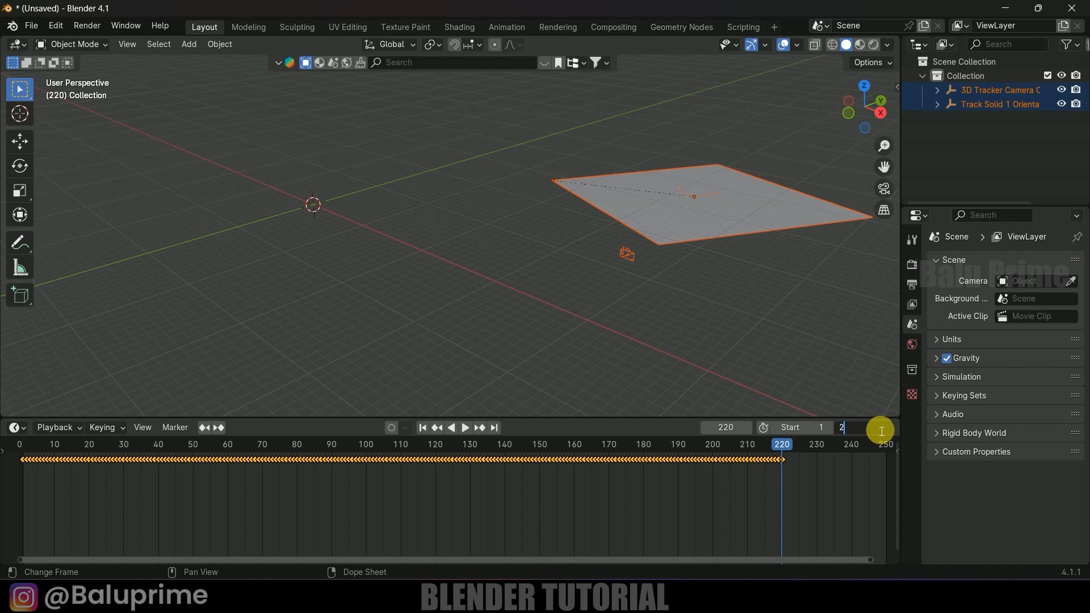
pyautogui.press('Return')
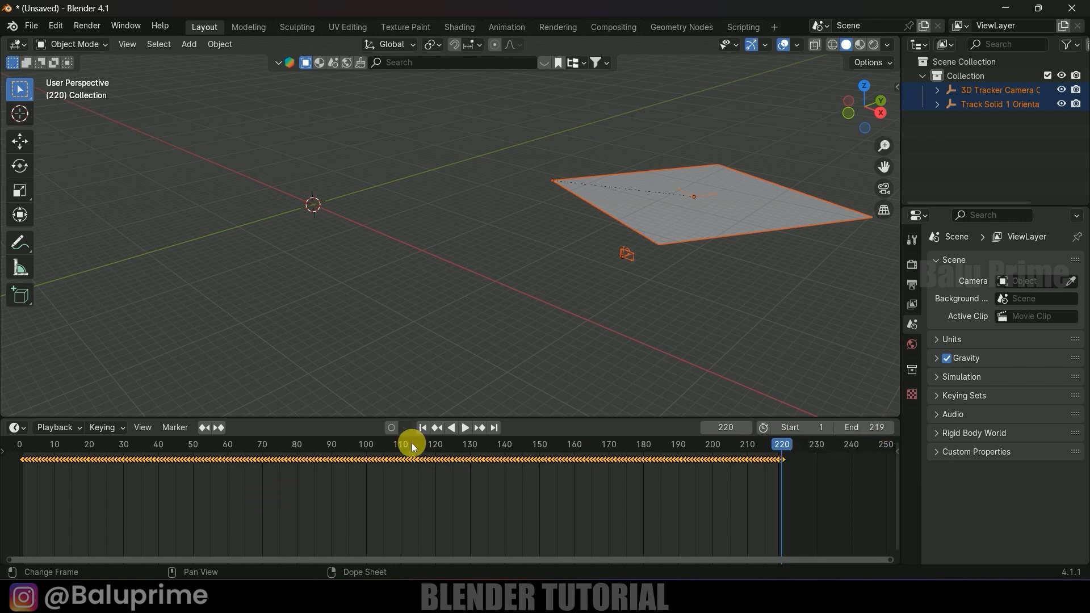
pyautogui.click(423, 428)
# Select the 3D Tracker Camera, look through it and play the animation to check the tracked plane's motion.
pyautogui.moveTo(338, 295); pyautogui.dragTo(243, 316, button='middle')
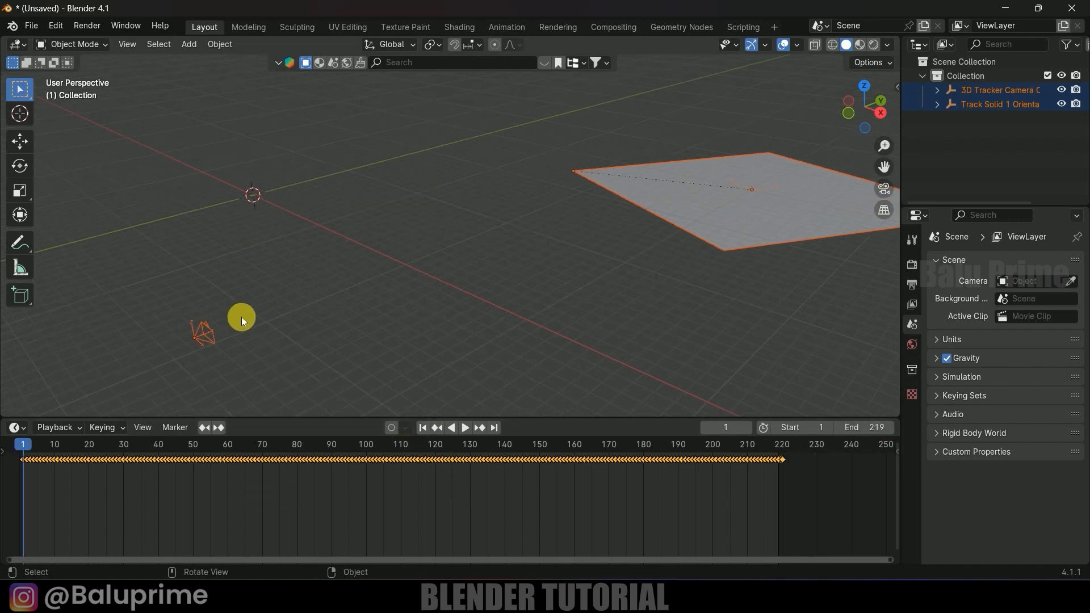
pyautogui.click(208, 332)
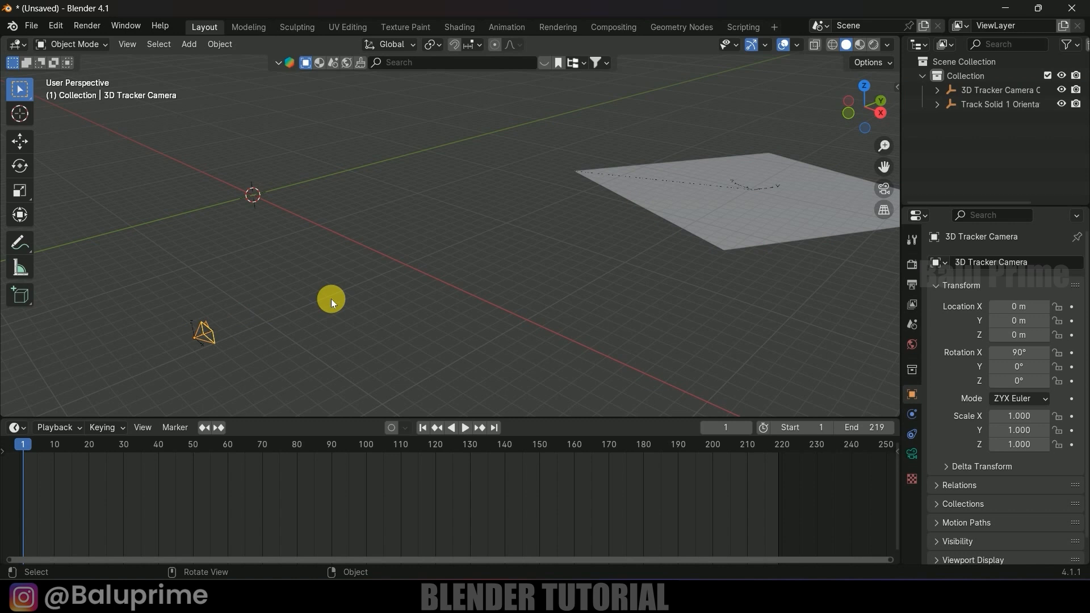
pyautogui.press('KP_0')
pyautogui.press('Home')
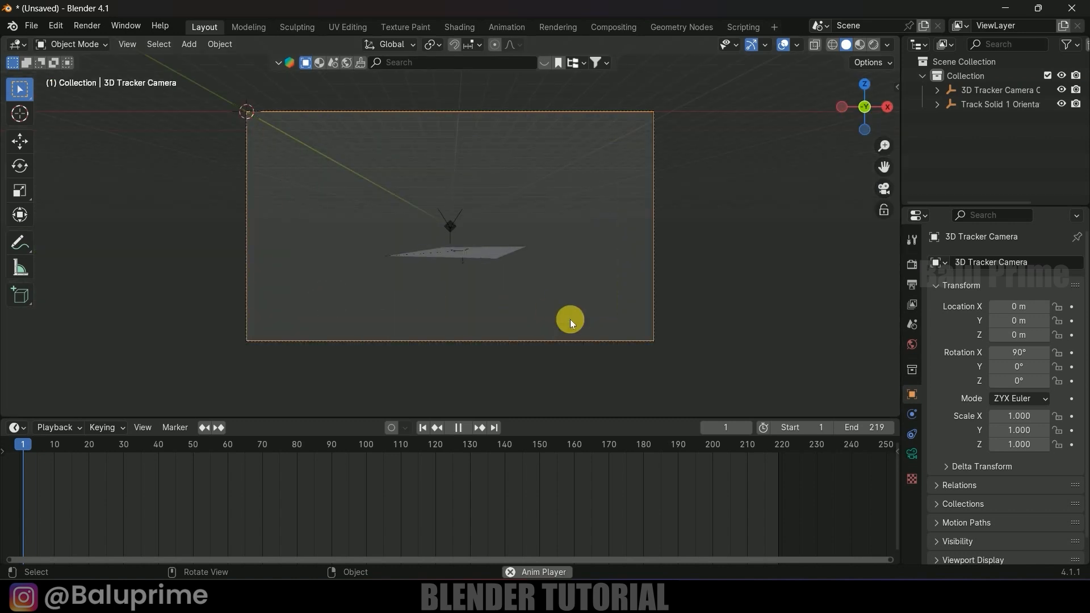
pyautogui.press('space')
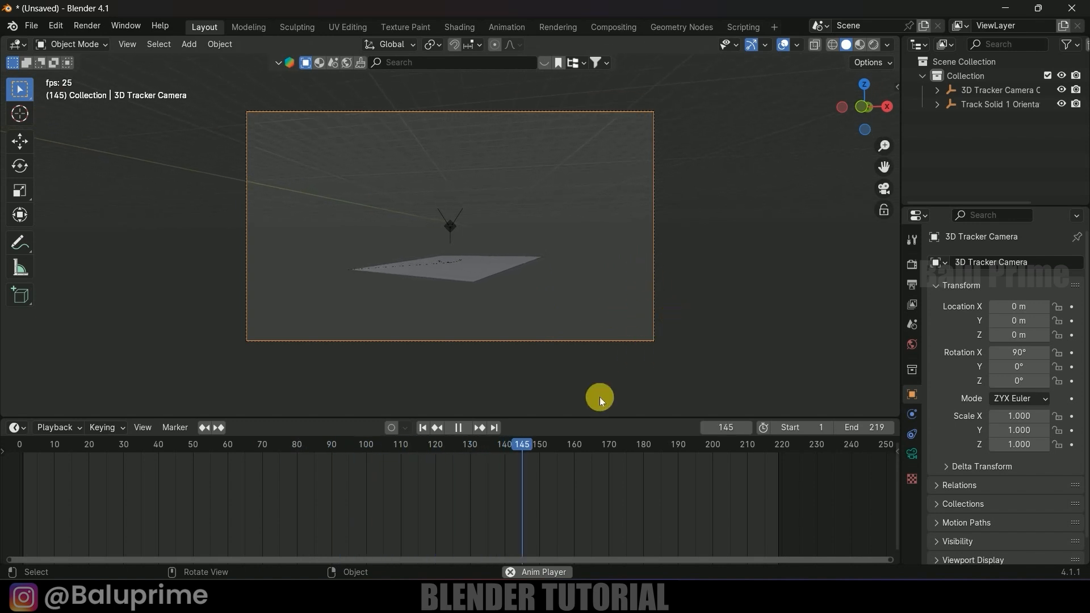
pyautogui.press('space')
pyautogui.click(653, 326)
pyautogui.click(652, 323)
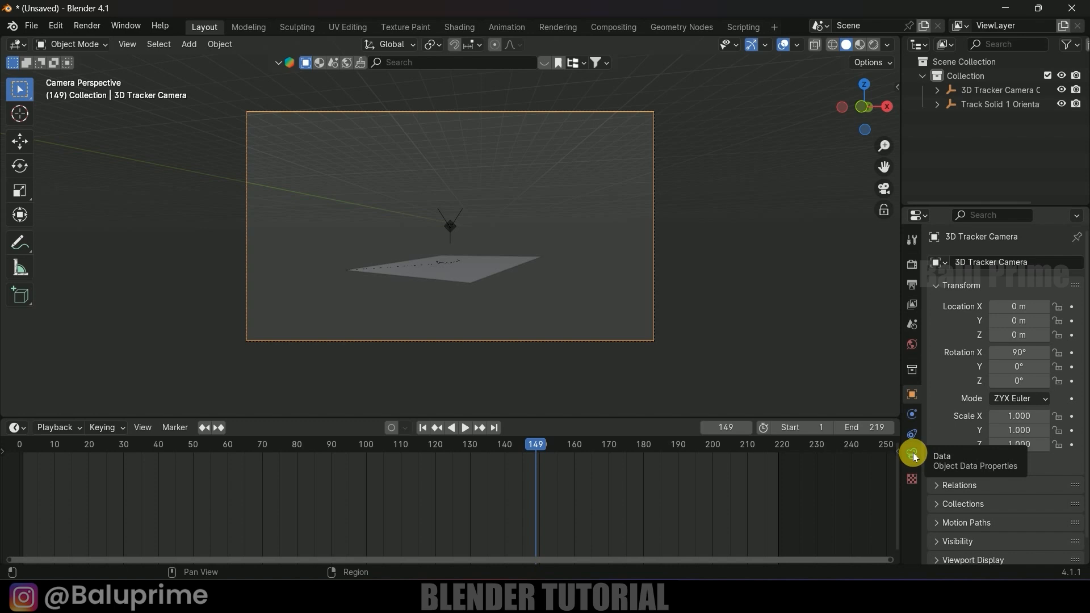
# Enable background images on the 3D Tracker Camera and load footage.mp4 as a movie clip background.
pyautogui.click(912, 455)
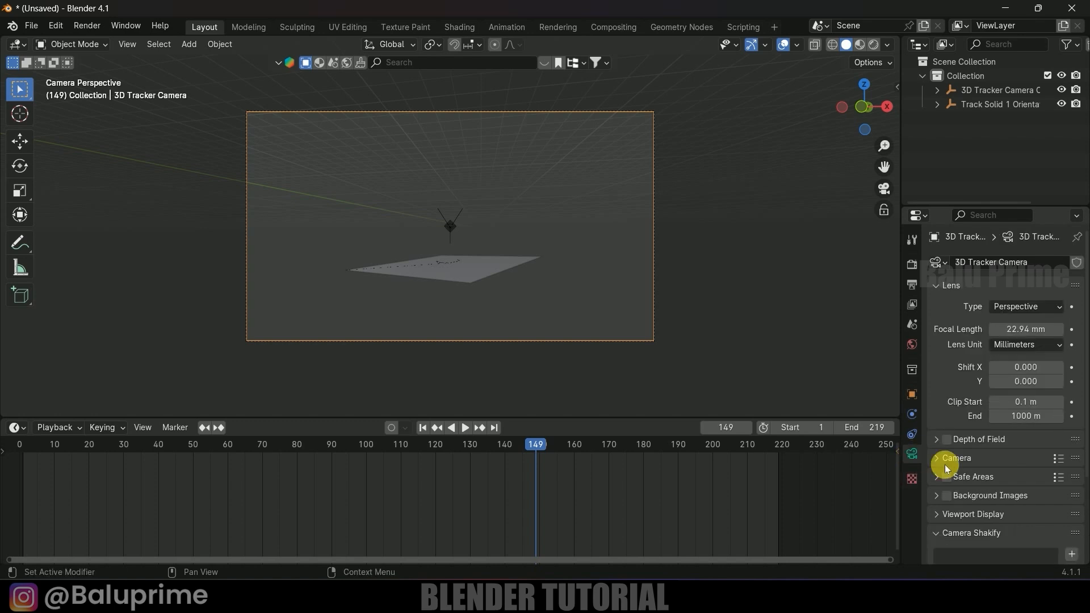
pyautogui.click(945, 497)
pyautogui.click(938, 497)
pyautogui.scroll(-5, 938, 496)
pyautogui.click(962, 405)
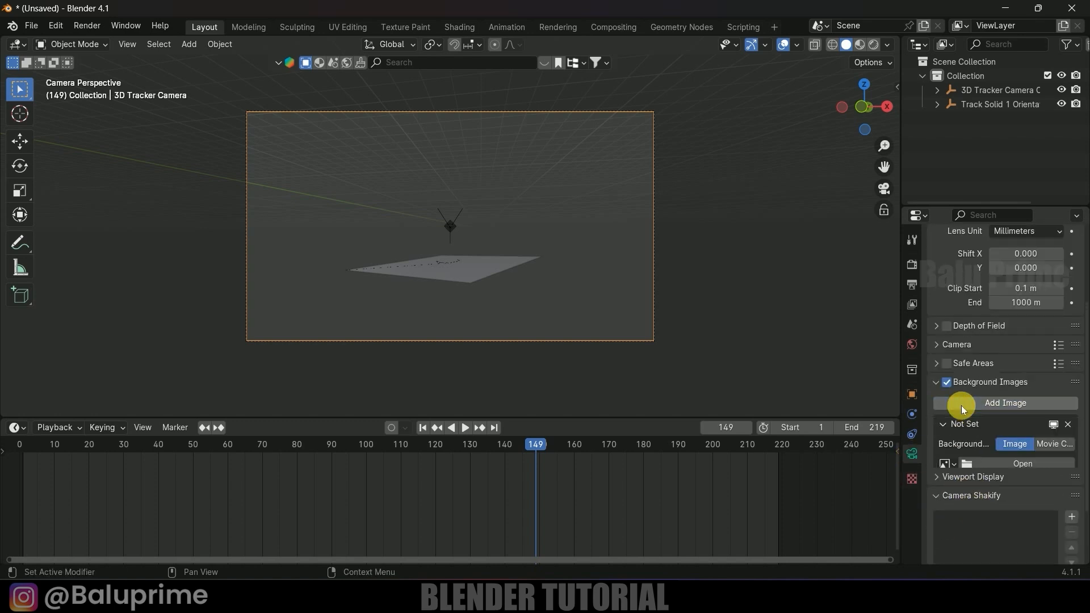
pyautogui.click(1051, 444)
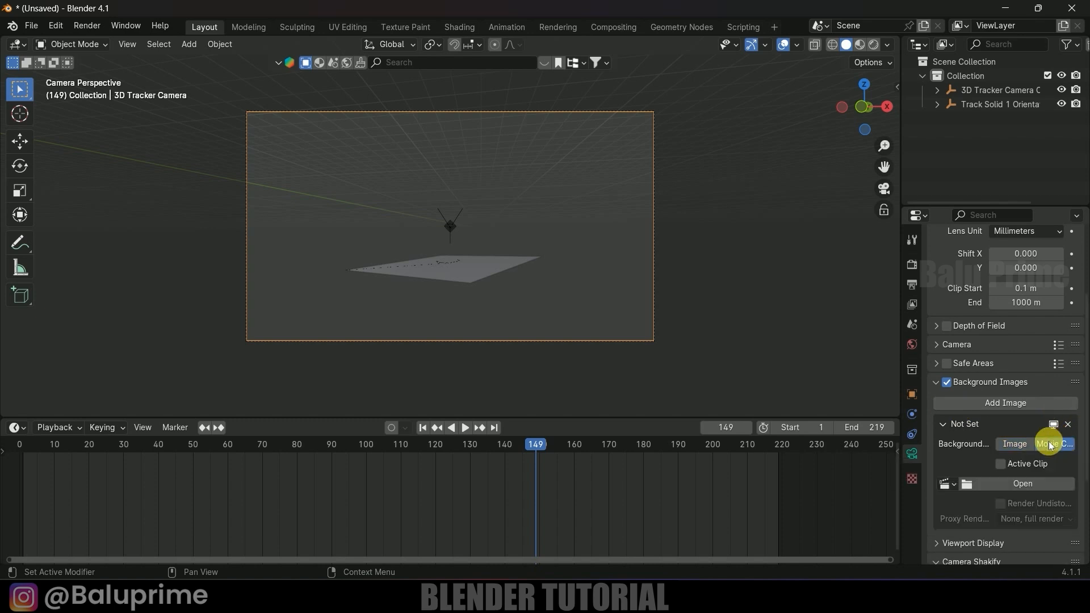
pyautogui.click(997, 487)
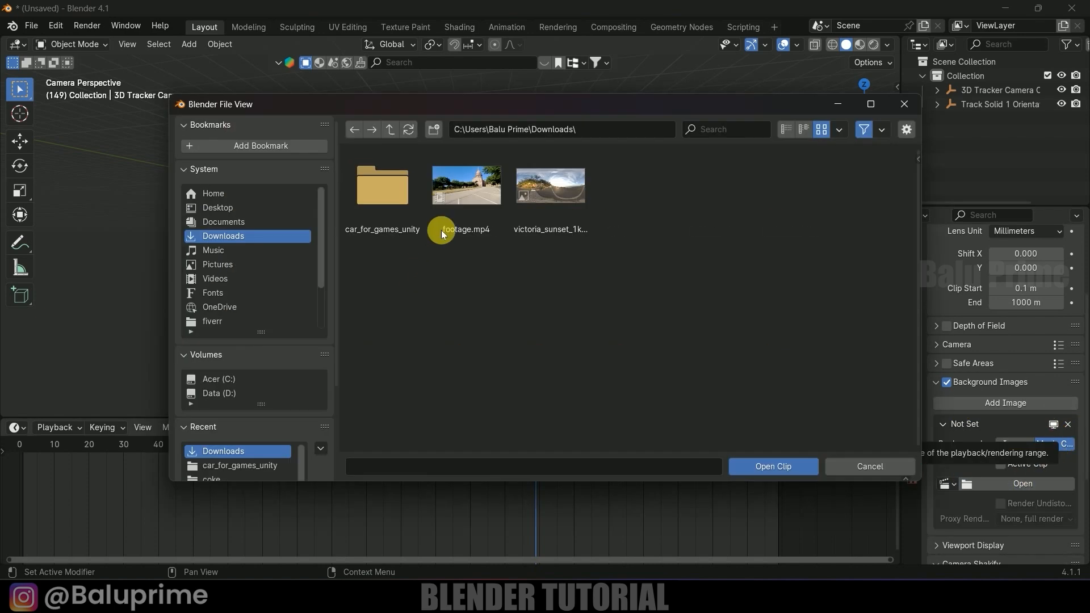
pyautogui.click(454, 198)
pyautogui.click(780, 468)
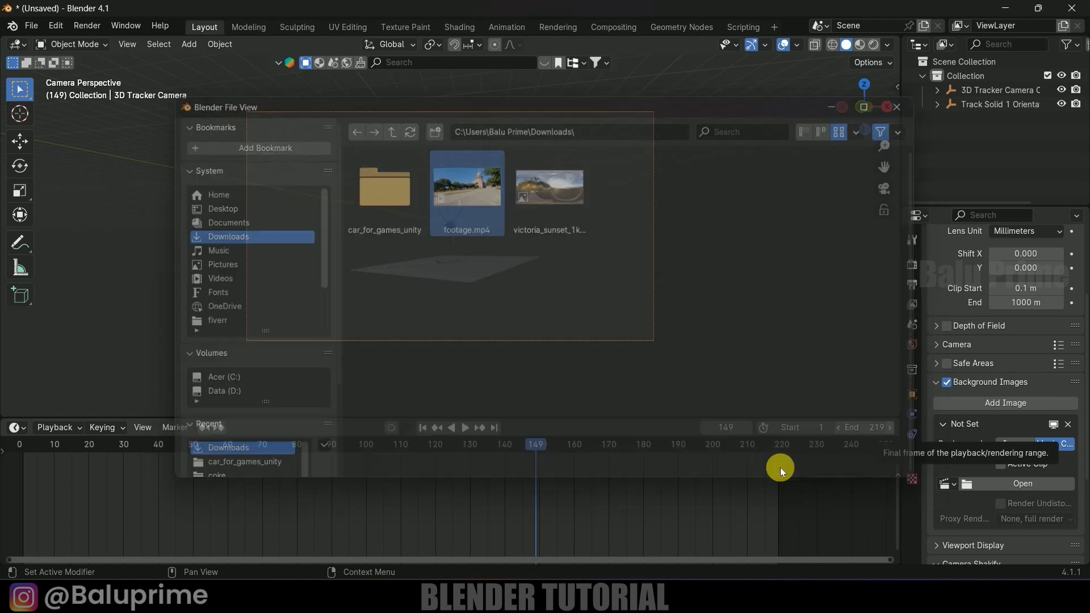
# Enlarge the 3D viewport and set the background footage's opacity to 1.000.
pyautogui.moveTo(584, 420); pyautogui.dragTo(581, 483)
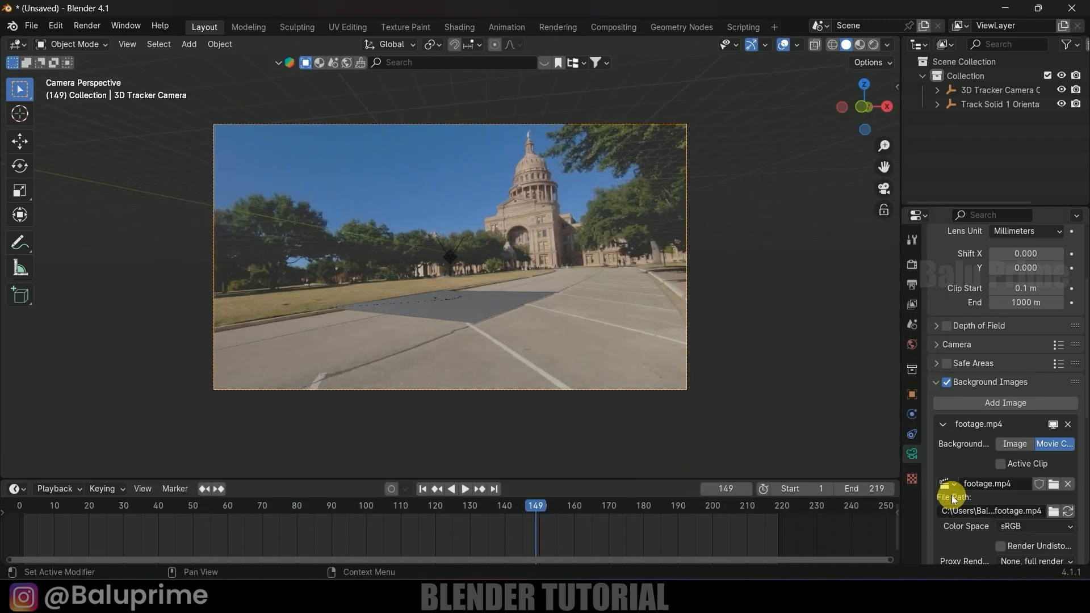
pyautogui.scroll(-3, 951, 495)
pyautogui.moveTo(1029, 495); pyautogui.dragTo(1073, 496)
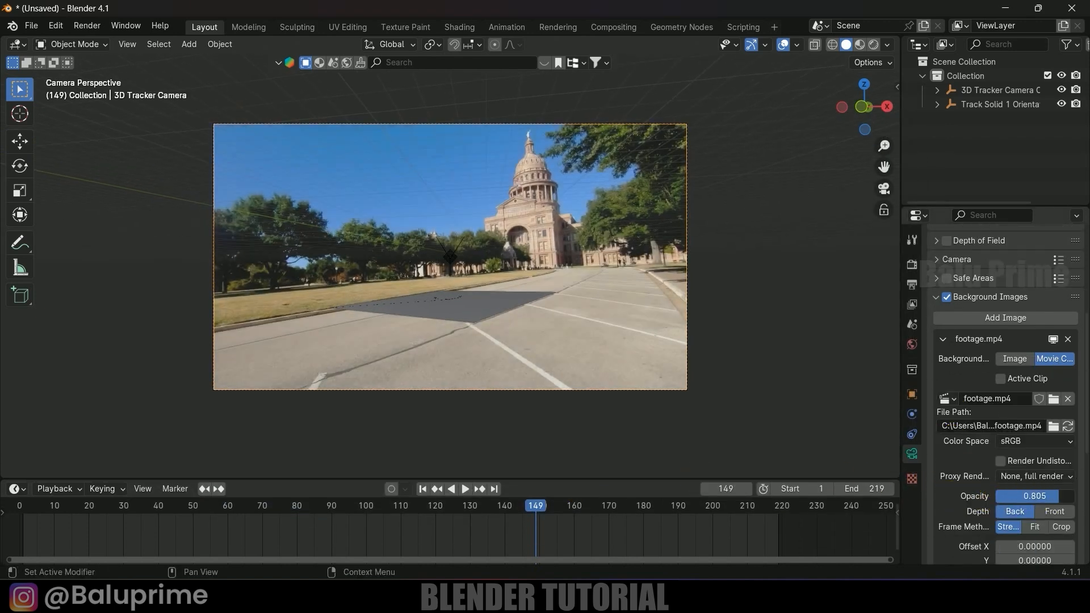
# Play the animation from the first frame to check the tracked plane against the footage, then return to frame 1.
pyautogui.hotkey('shift', 'Left')
pyautogui.press('space')
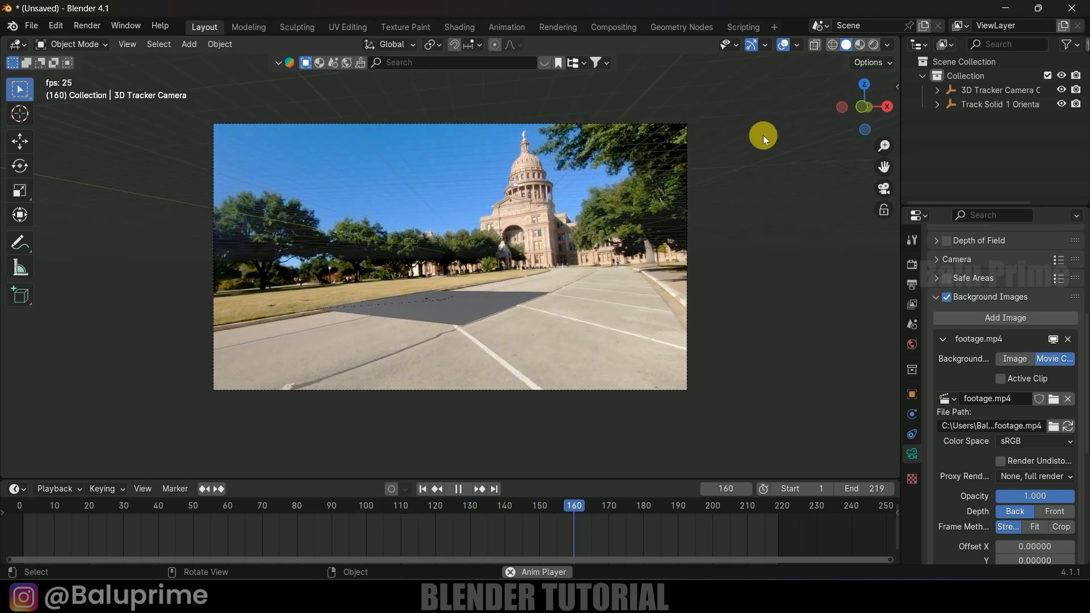
pyautogui.click(459, 489)
pyautogui.click(422, 489)
# Leave the camera view, select the 3D Tracker Camera and snap the 3D cursor to it.
pyautogui.moveTo(533, 411); pyautogui.dragTo(672, 326, button='middle')
pyautogui.scroll(-5, 692, 322)
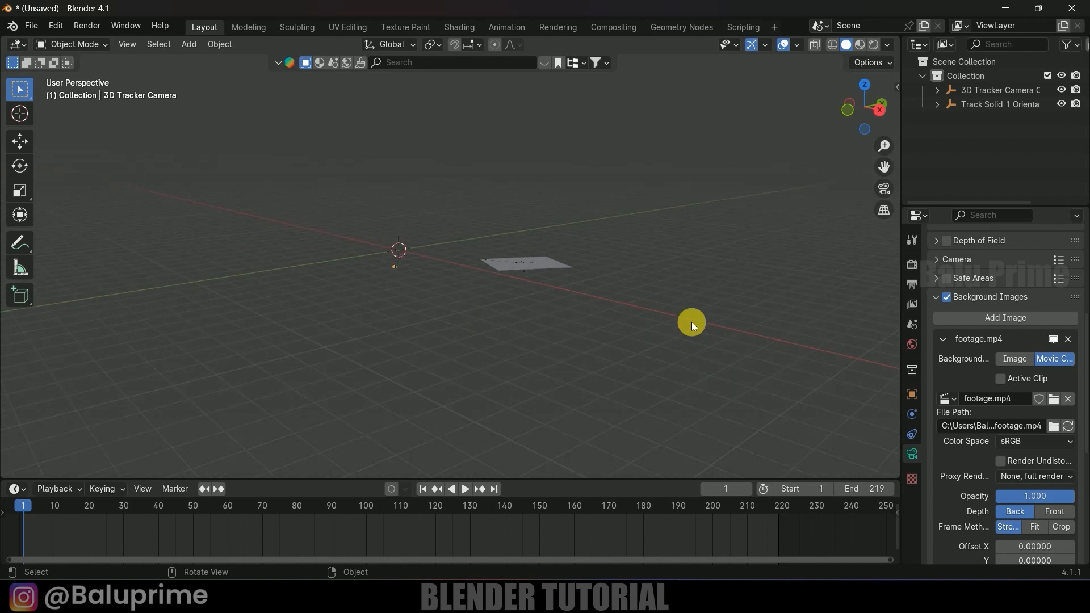
pyautogui.moveTo(267, 194); pyautogui.dragTo(683, 366)
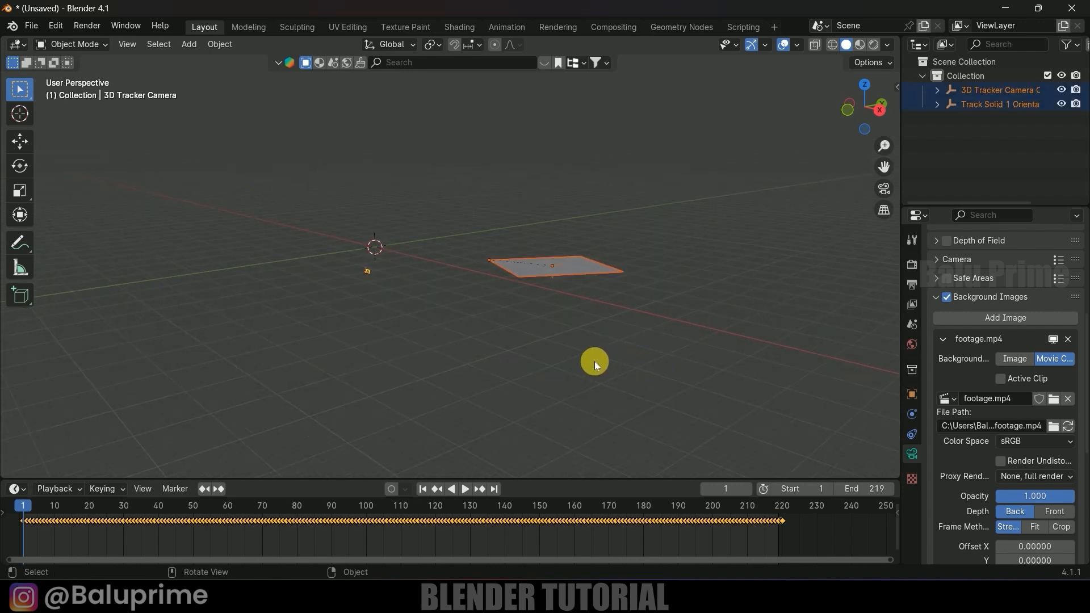
pyautogui.scroll(7, 588, 358)
pyautogui.keyDown('shift'); pyautogui.moveTo(370, 325); pyautogui.dragTo(577, 300, button='middle'); pyautogui.keyUp('shift')
pyautogui.scroll(4, 480, 301)
pyautogui.scroll(-4, 356, 334)
pyautogui.click(356, 334)
pyautogui.scroll(2, 375, 336)
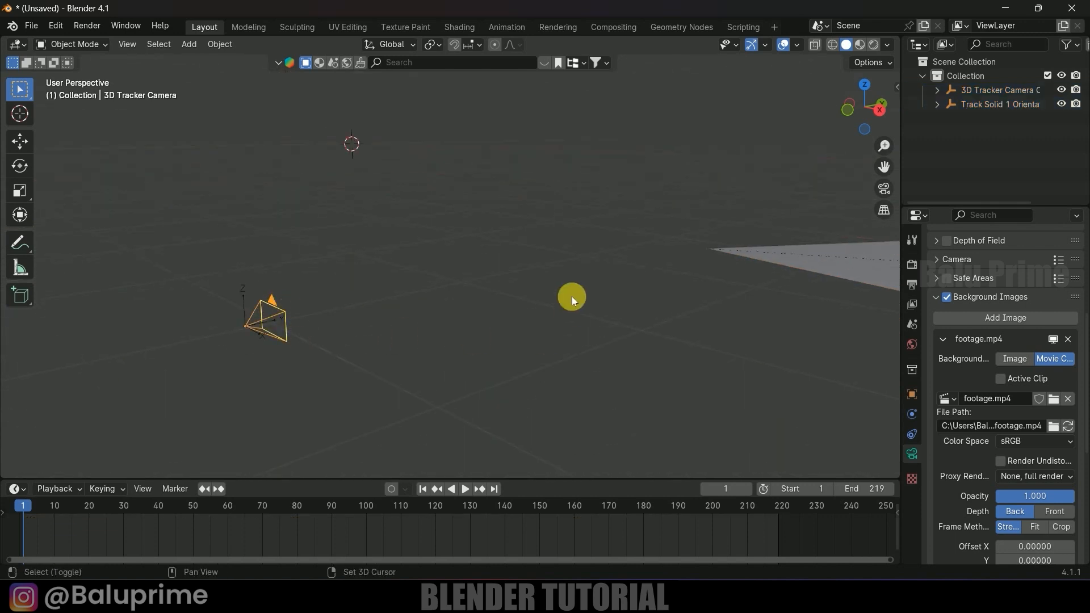
pyautogui.hotkey('shift', 's')
pyautogui.click(572, 378)
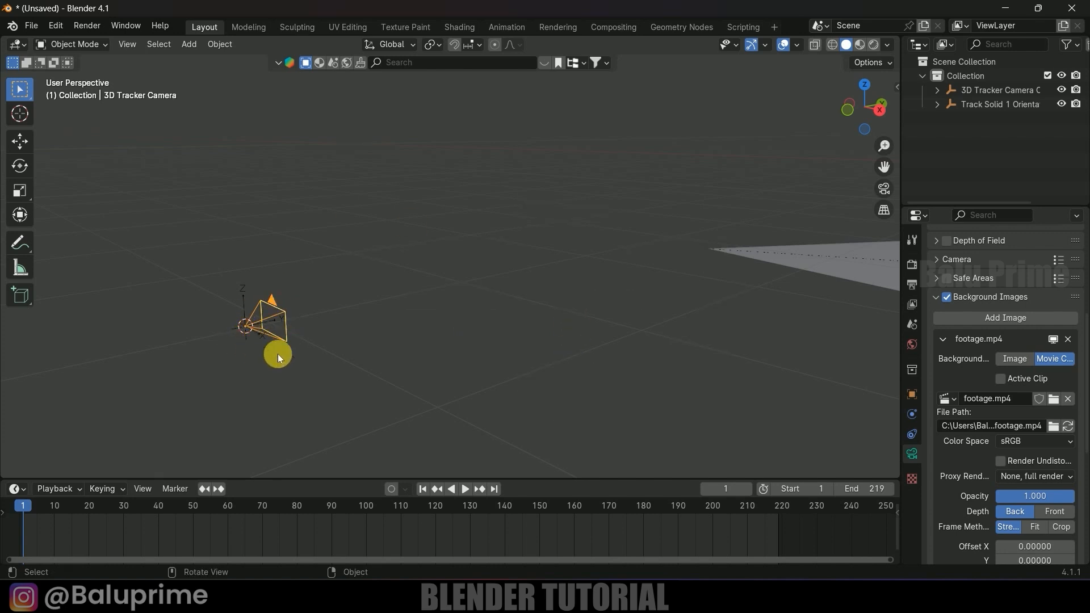
# Add a Plain Axes empty at the 3D cursor and scale it up until it extends well beyond the camera.
pyautogui.scroll(3, 278, 354)
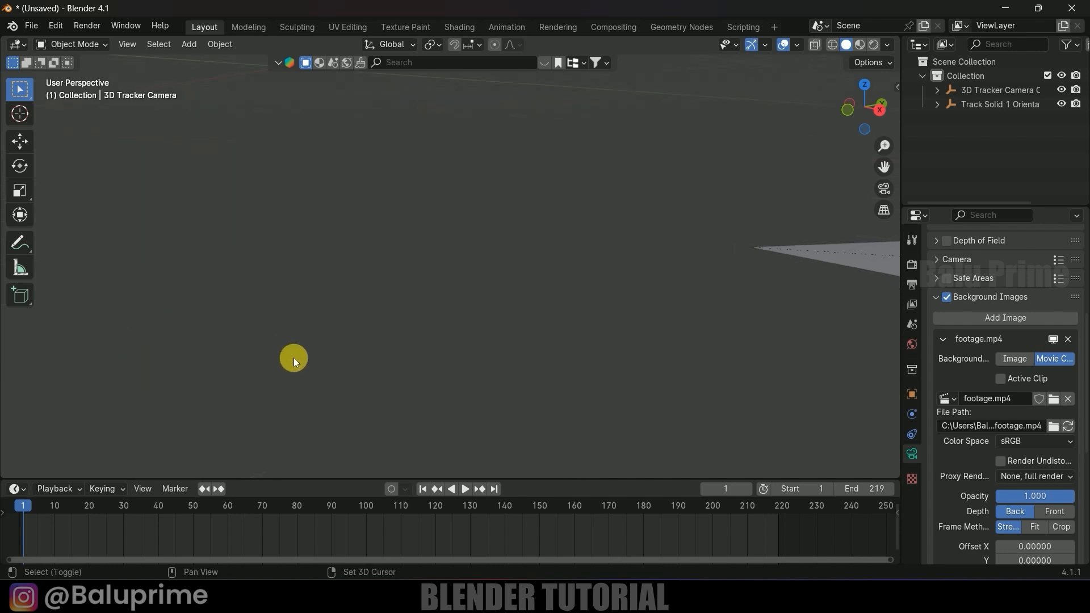
pyautogui.click(189, 44)
pyautogui.moveTo(219, 197)
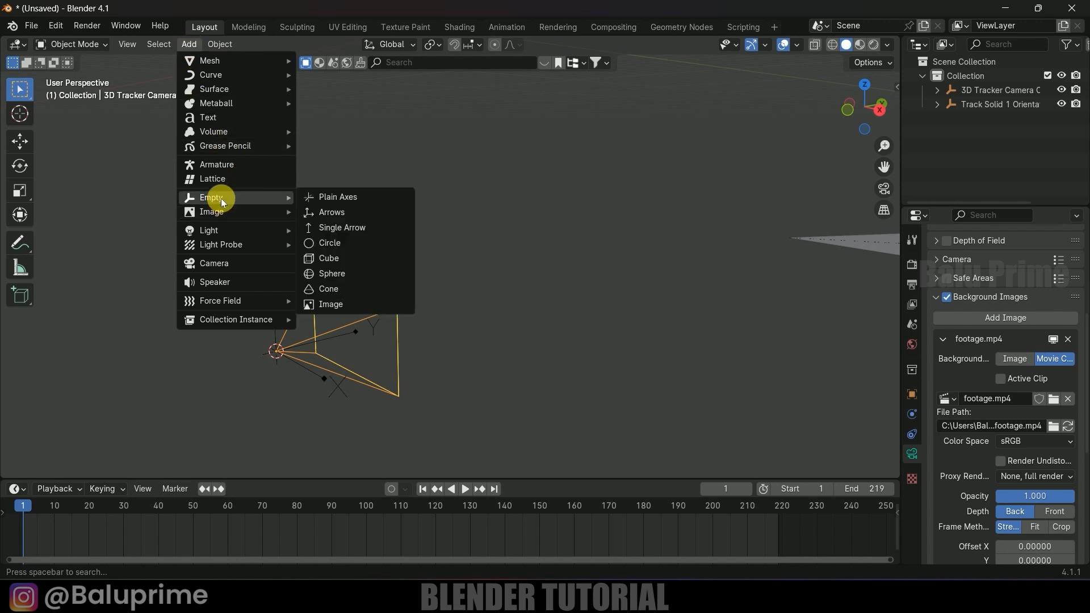
pyautogui.click(336, 199)
pyautogui.press('s')
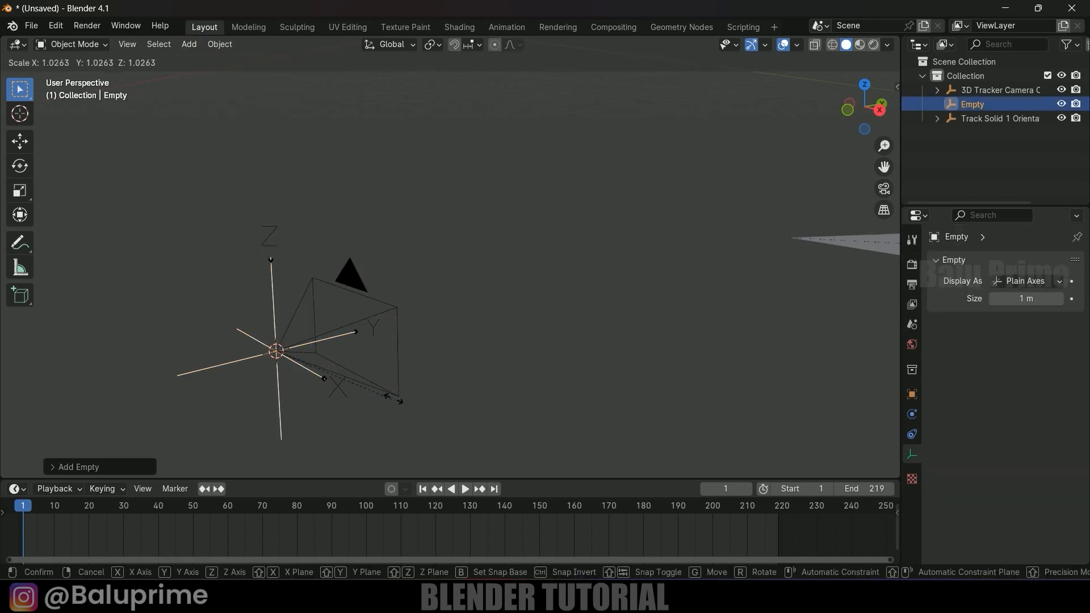
pyautogui.click(841, 409)
pyautogui.scroll(-5, 738, 352)
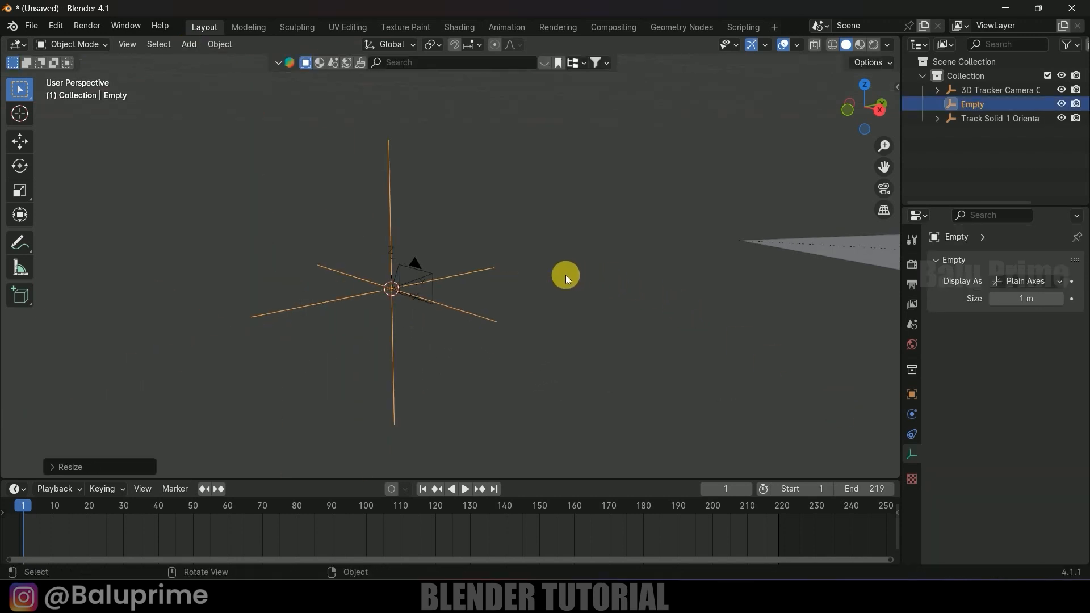
pyautogui.scroll(3, 401, 237)
pyautogui.scroll(-5, 349, 201)
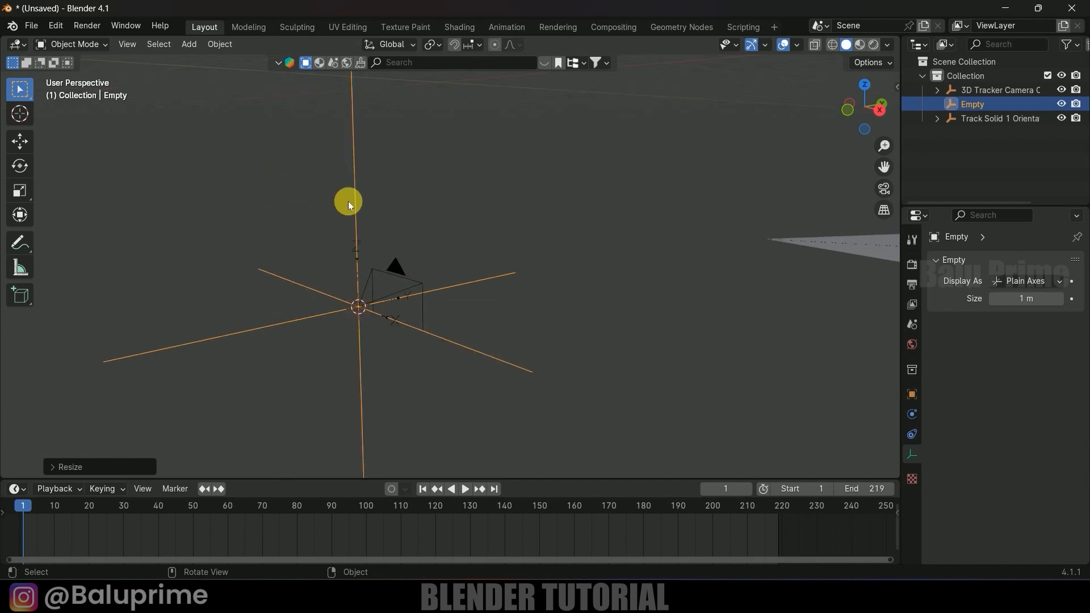
pyautogui.scroll(5, 392, 249)
# Parent the 3D Tracker Camera Orientation to the new empty with Object (Keep Transform).
pyautogui.click(278, 237)
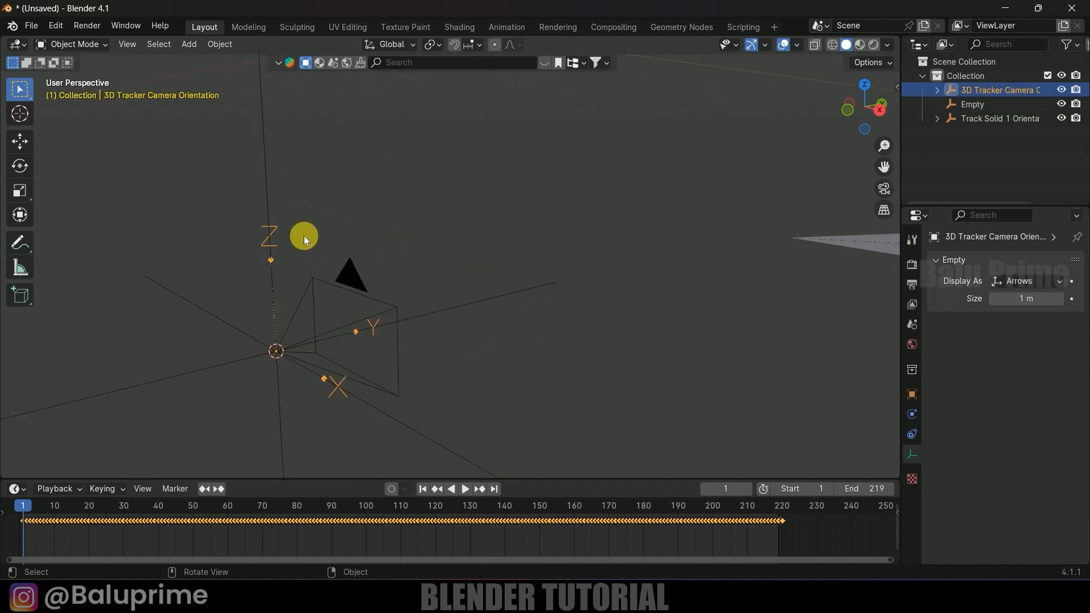
pyautogui.click(340, 267)
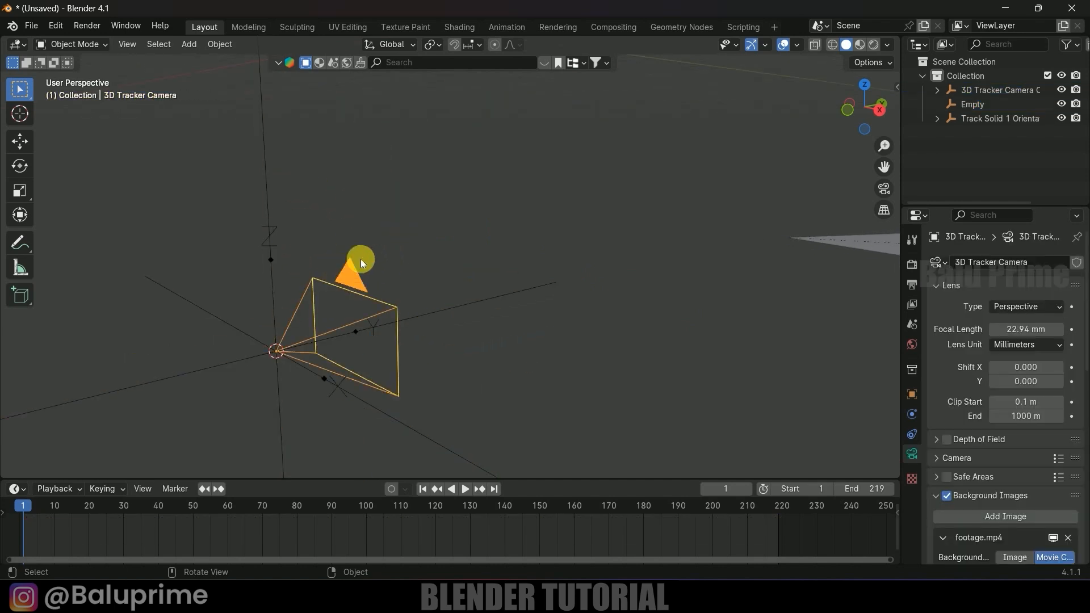
pyautogui.click(279, 231)
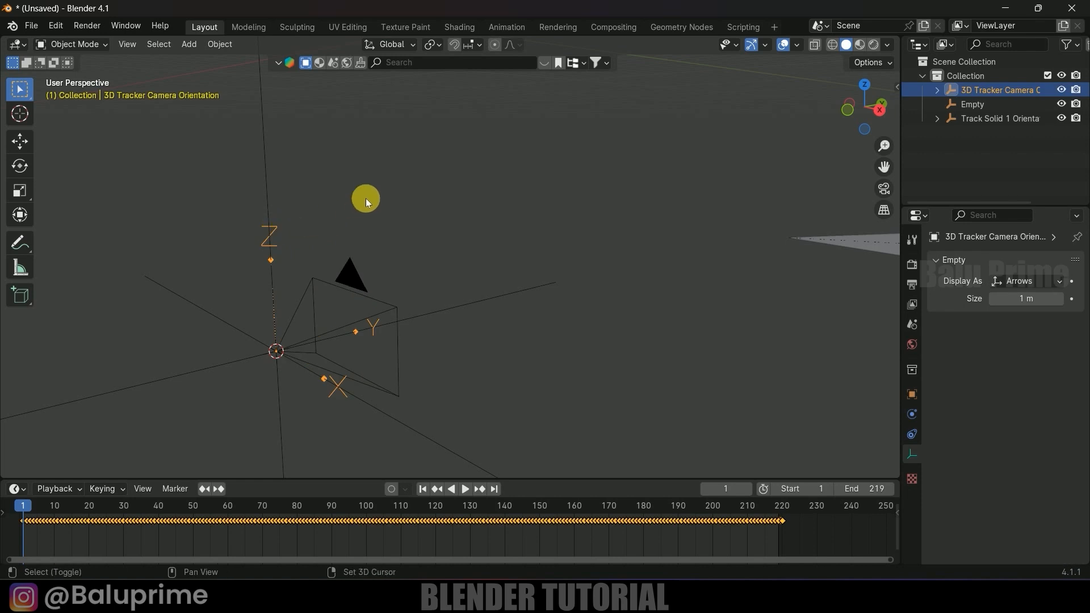
pyautogui.keyDown('shift'); pyautogui.click(262, 142); pyautogui.keyUp('shift')
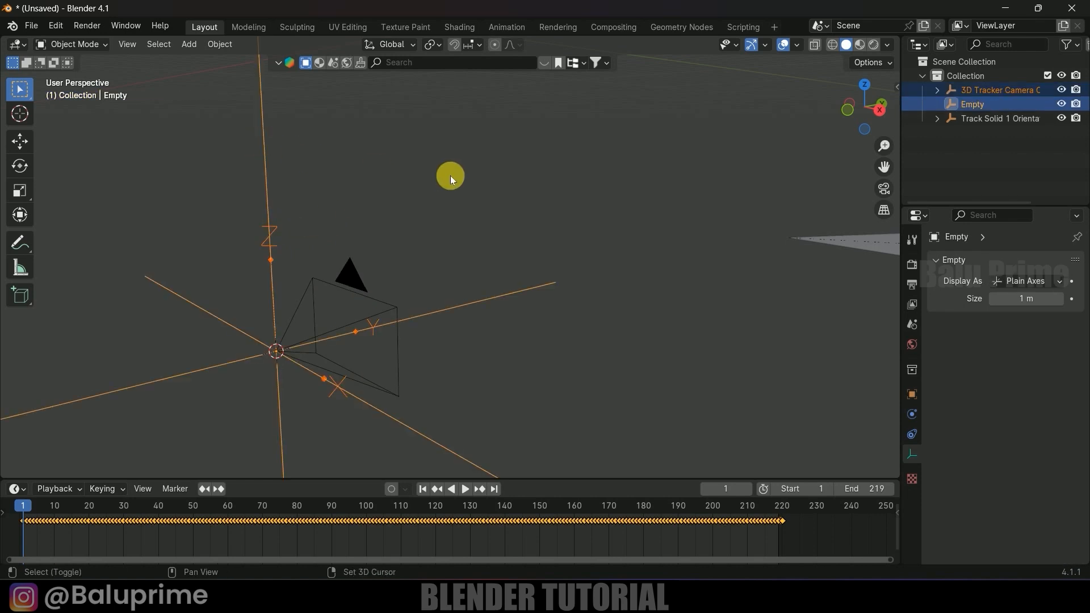
pyautogui.hotkey('ctrl', 'p')
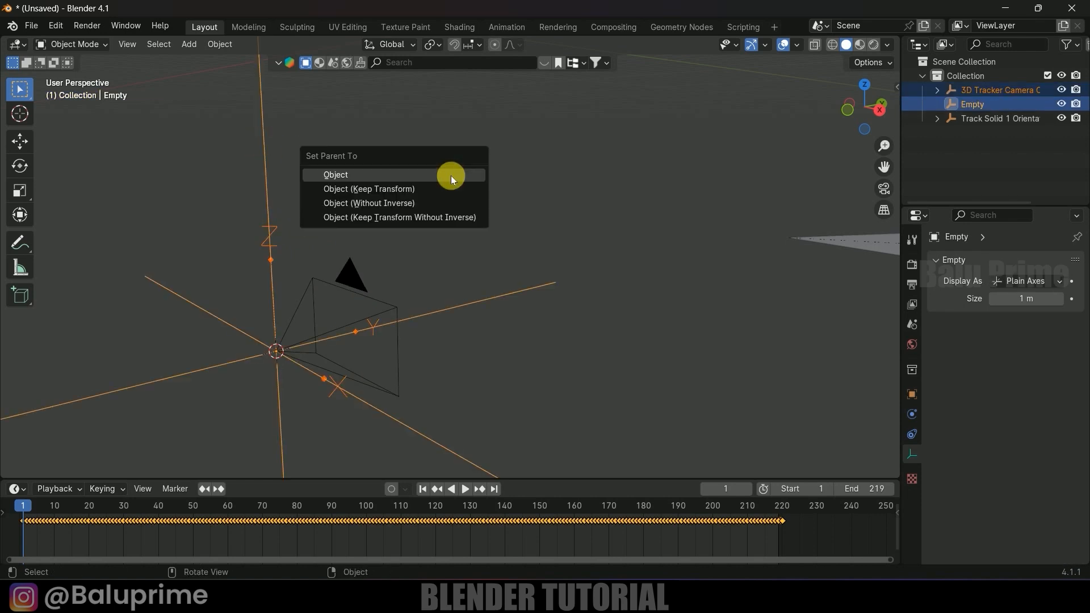
pyautogui.click(368, 191)
# Parent the Track Solid 1 plane to the empty with Object (Keep Transform).
pyautogui.scroll(-8, 557, 267)
pyautogui.moveTo(602, 290); pyautogui.dragTo(516, 298, button='middle')
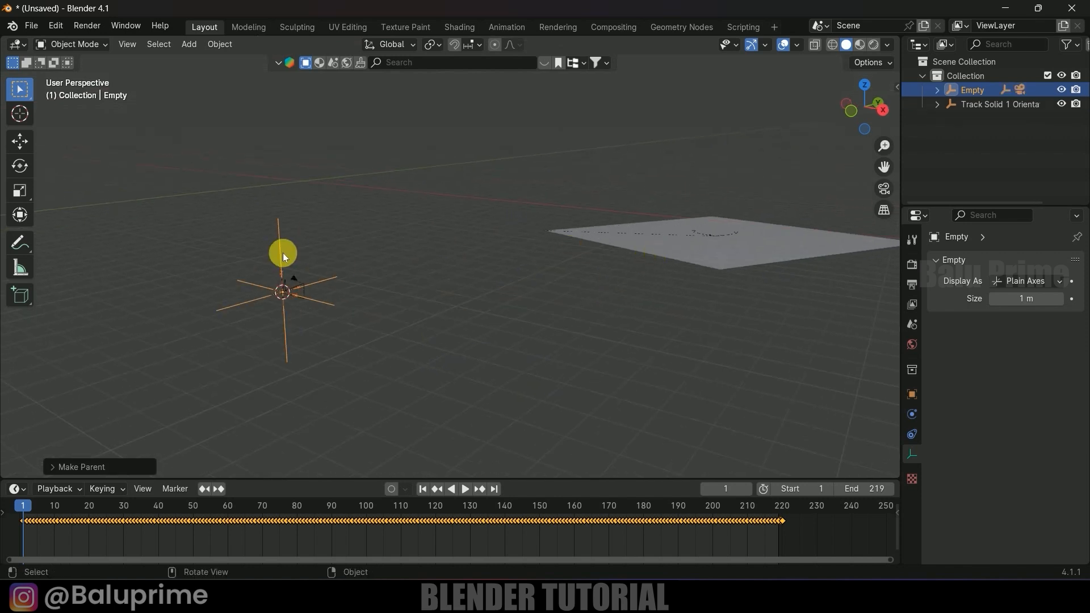
pyautogui.click(670, 250)
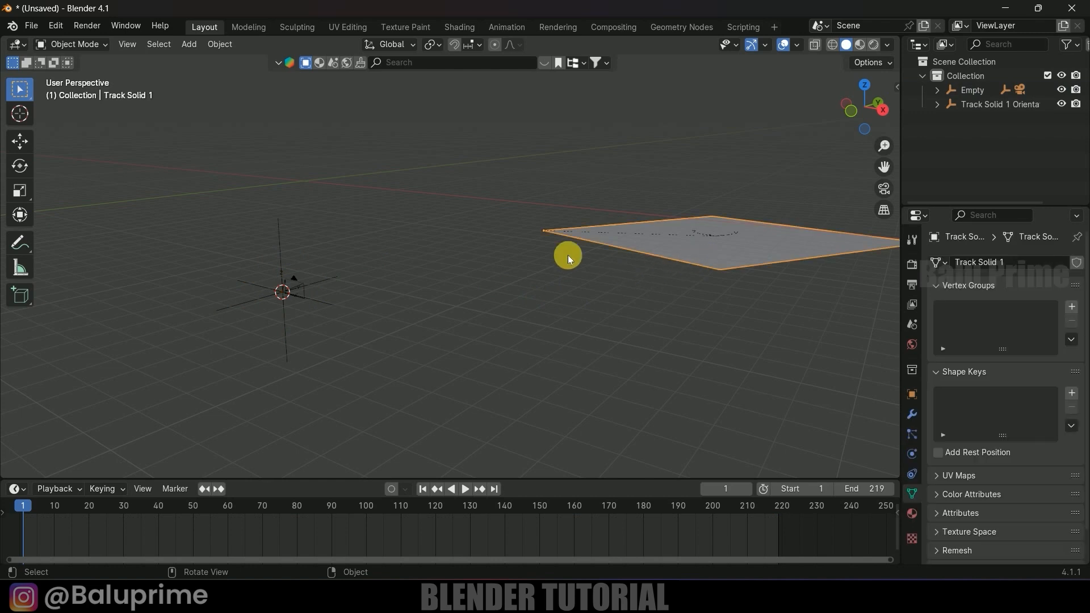
pyautogui.keyDown('shift'); pyautogui.click(278, 229); pyautogui.keyUp('shift')
pyautogui.hotkey('ctrl', 'p')
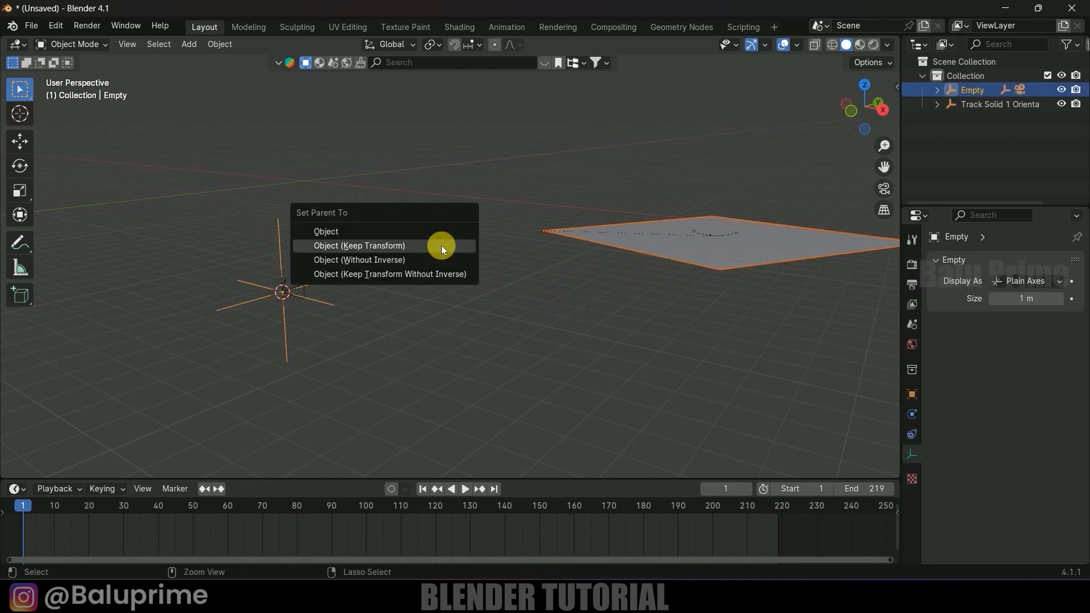
pyautogui.click(441, 246)
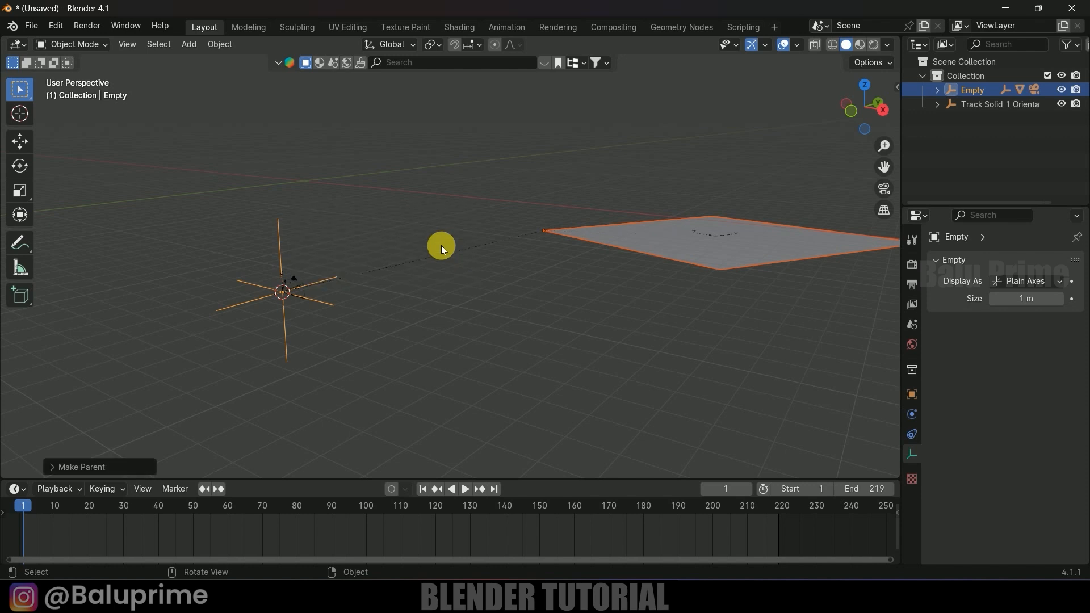
# Select only the empty and move it about 3.7 m, mainly upwards, to test that camera and plane follow.
pyautogui.click(446, 306)
pyautogui.click(277, 243)
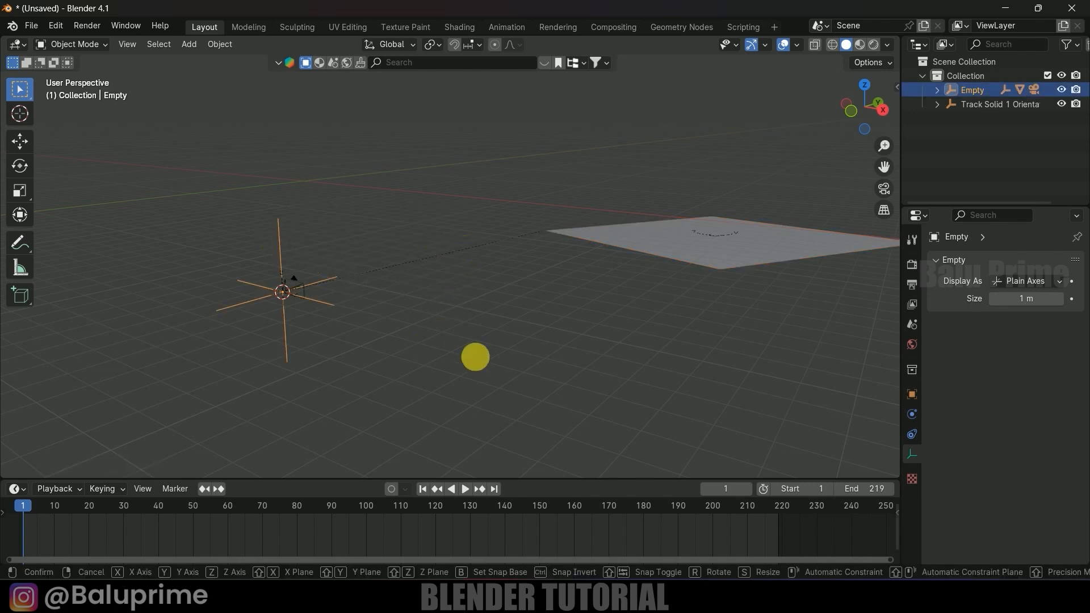
pyautogui.press('g')
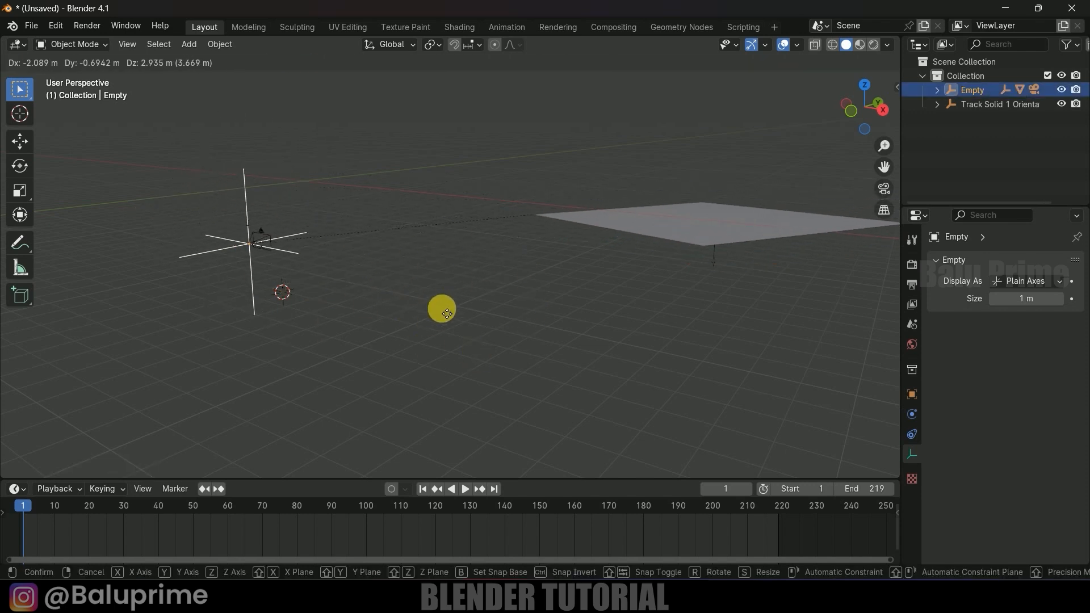
pyautogui.click(442, 309)
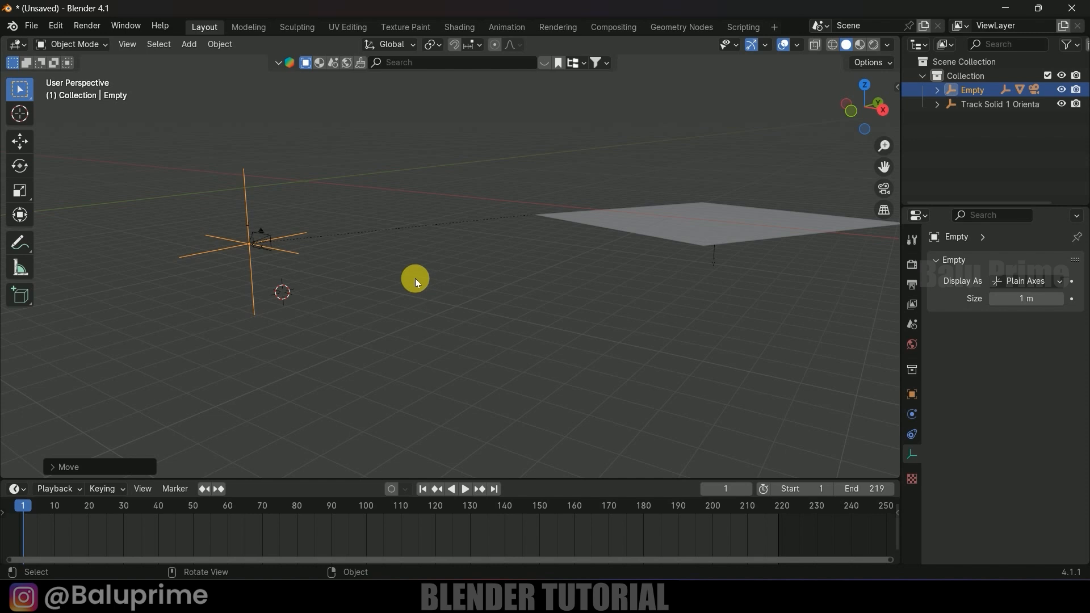
pyautogui.moveTo(414, 278); pyautogui.dragTo(428, 299, button='middle')
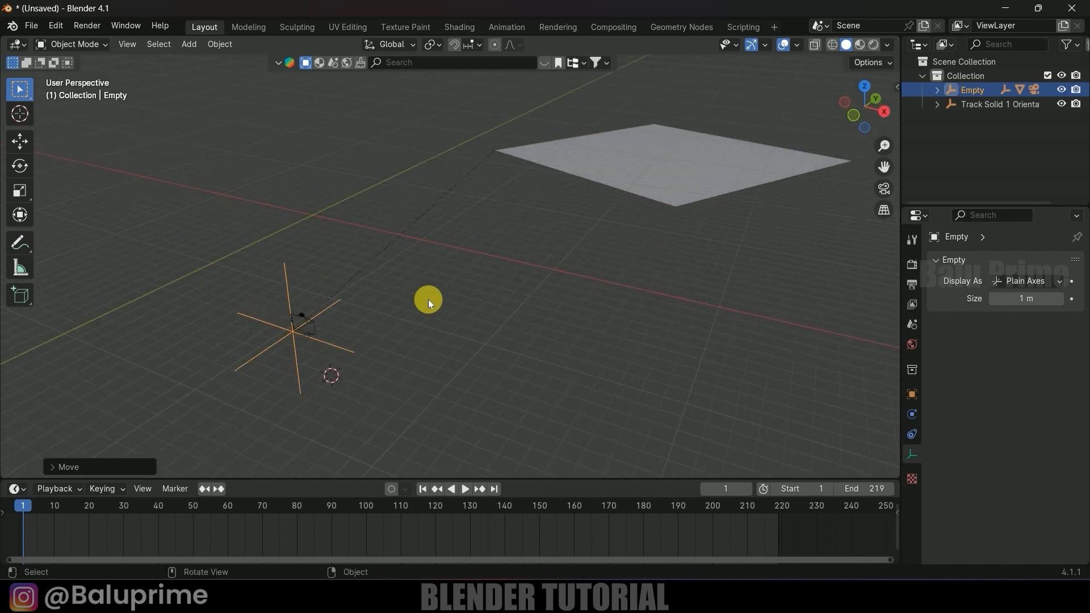
# In top view, move the empty back along the Y axis so the tracked plane sits near the world origin.
pyautogui.press('KP_7')
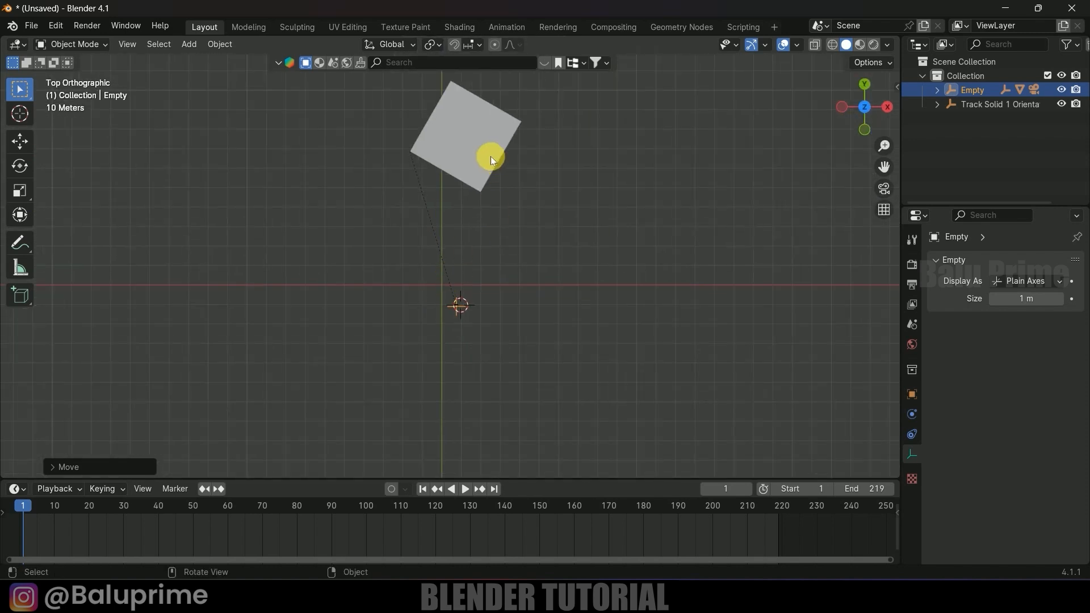
pyautogui.press('g')
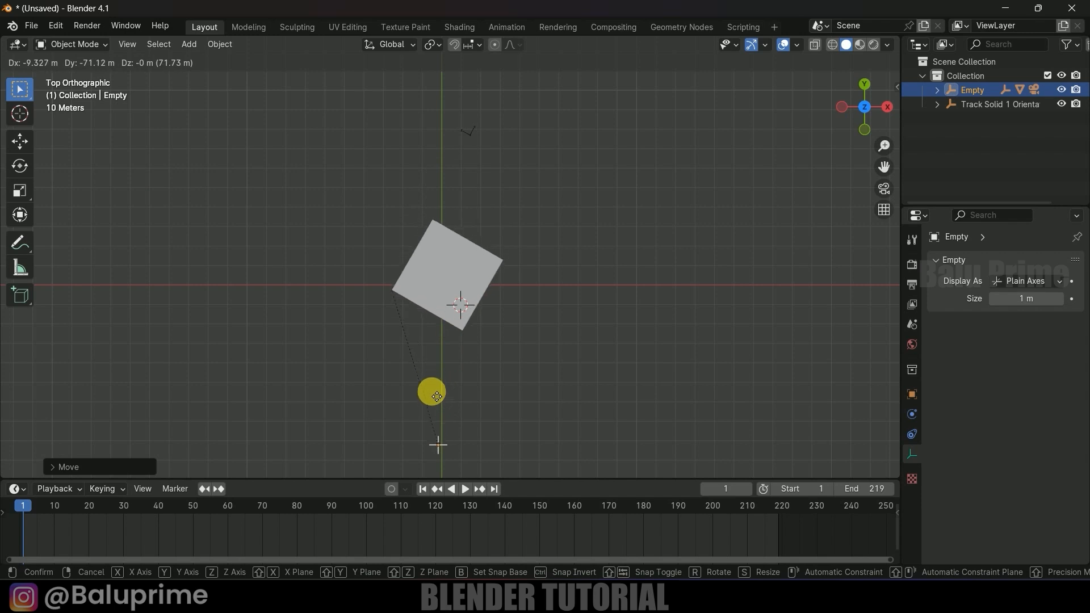
pyautogui.click(438, 353)
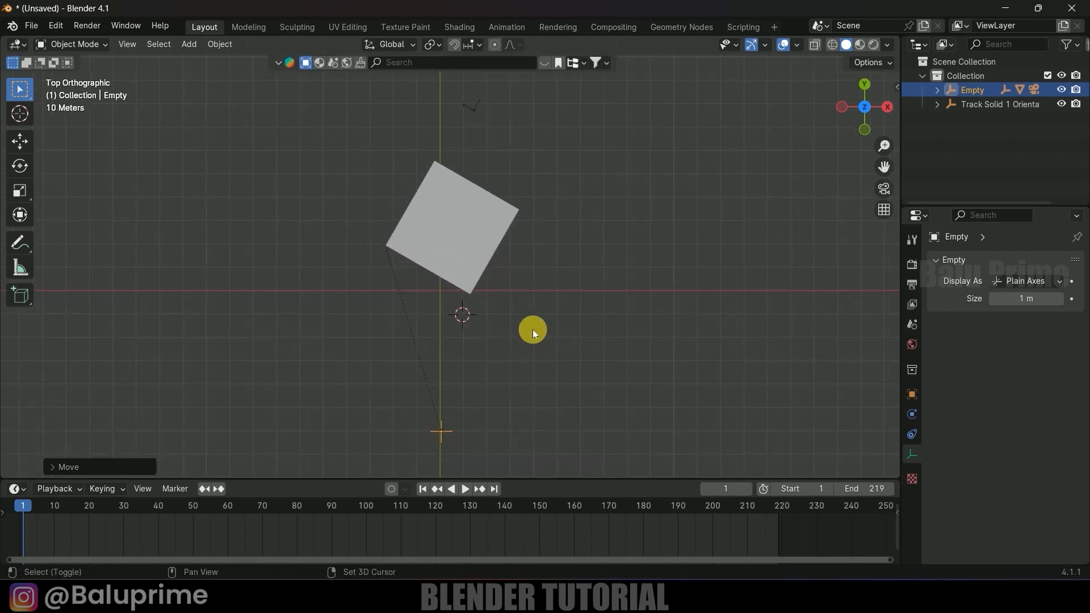
# Rotate the empty about 29° around the Z axis so the tracked plane's edges align with the world axes.
pyautogui.keyDown('shift'); pyautogui.moveTo(530, 329); pyautogui.dragTo(538, 291, button='middle'); pyautogui.keyUp('shift')
pyautogui.click(19, 166)
pyautogui.moveTo(504, 377); pyautogui.dragTo(167, 397)
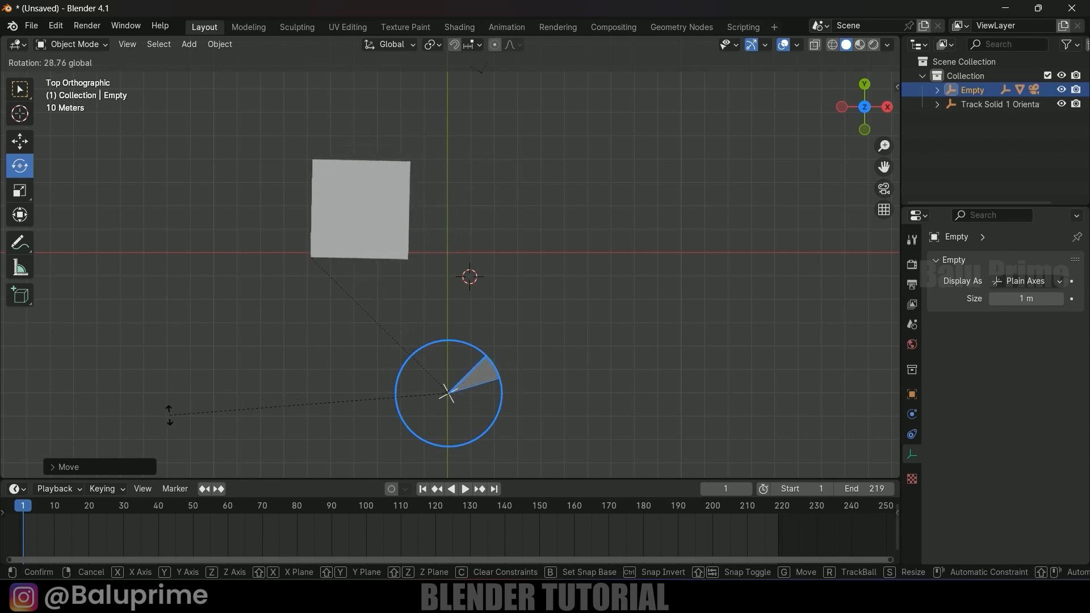
pyautogui.moveTo(126, 74); pyautogui.dragTo(128, 73)
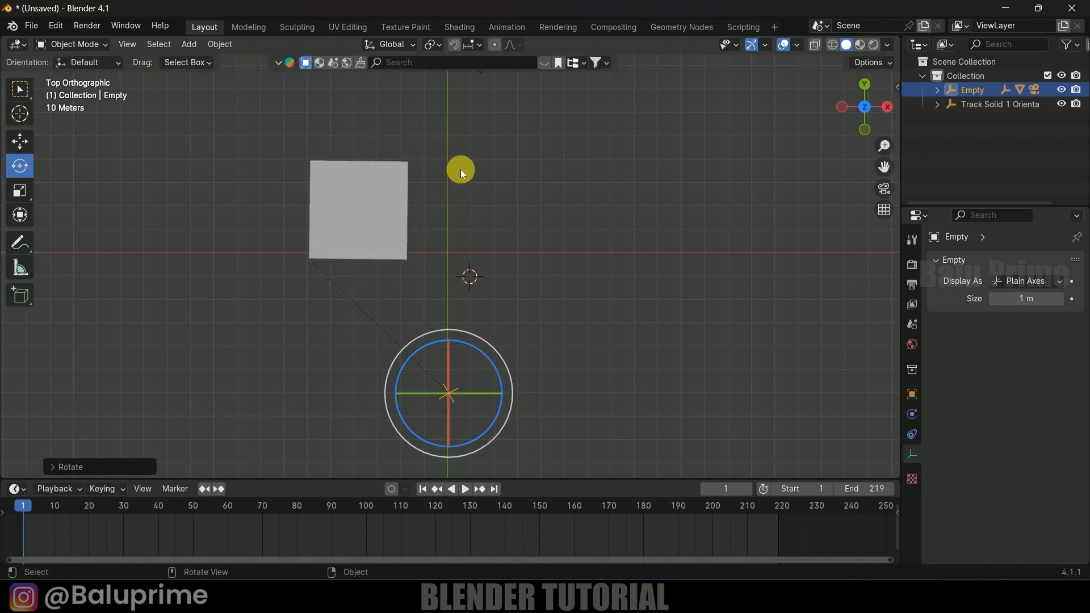
# Move the empty about 36 m along X and about 12 m along Z so the tracked plane reaches the world origin.
pyautogui.press('g')
pyautogui.press('x')
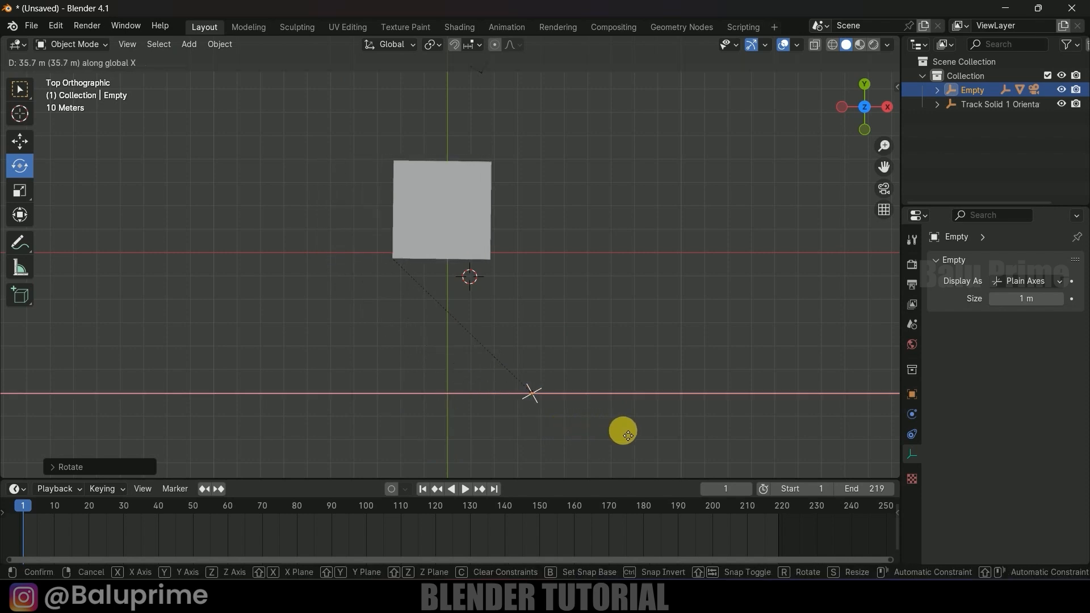
pyautogui.click(628, 433)
pyautogui.scroll(3, 588, 259)
pyautogui.moveTo(548, 213); pyautogui.dragTo(612, 336, button='middle')
pyautogui.press('g')
pyautogui.press('z')
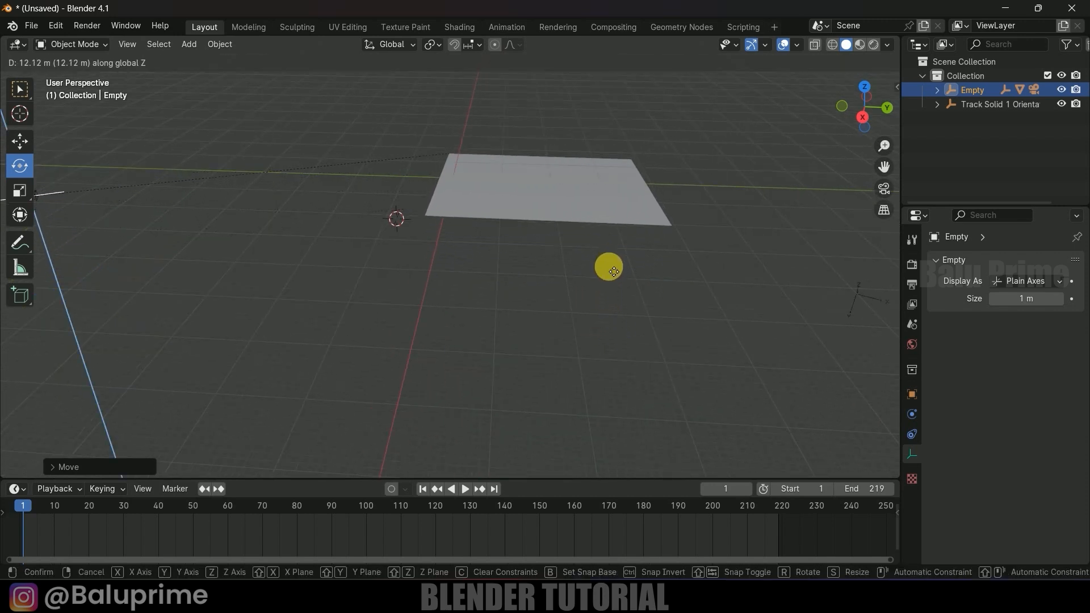
pyautogui.click(610, 262)
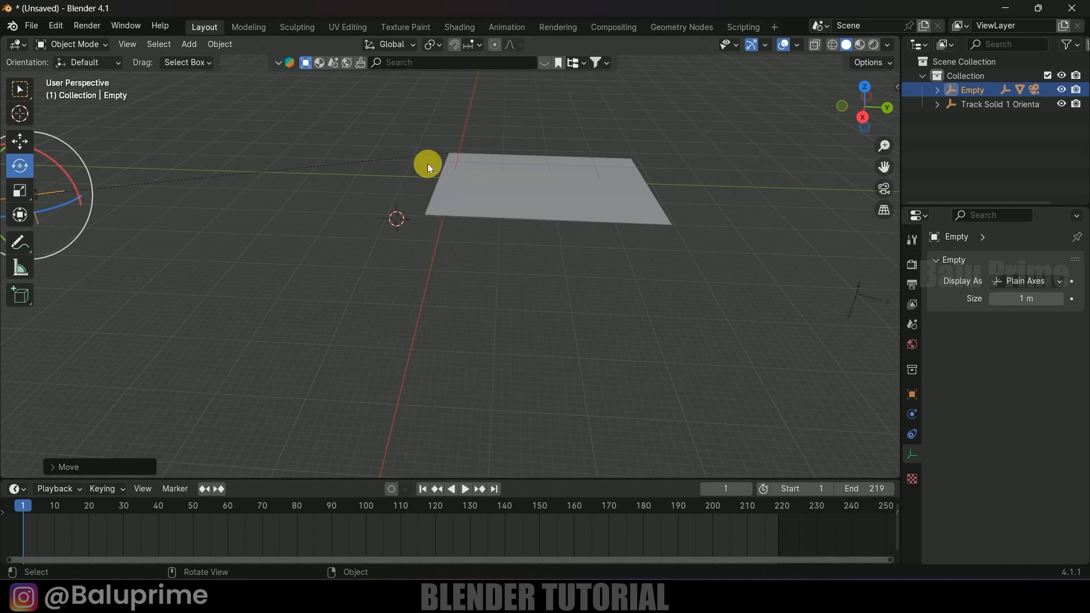
# In front view, rotate the empty about 3° around Y to level the plane and lower it about 2 m onto the X axis.
pyautogui.moveTo(319, 233); pyautogui.dragTo(499, 335, button='middle')
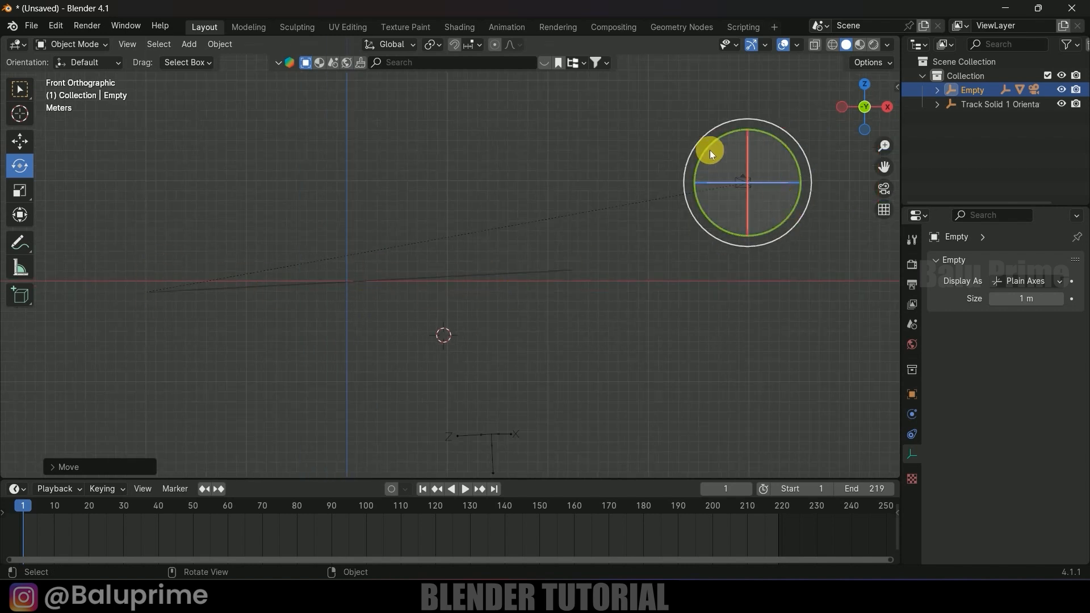
pyautogui.moveTo(709, 148); pyautogui.dragTo(713, 142)
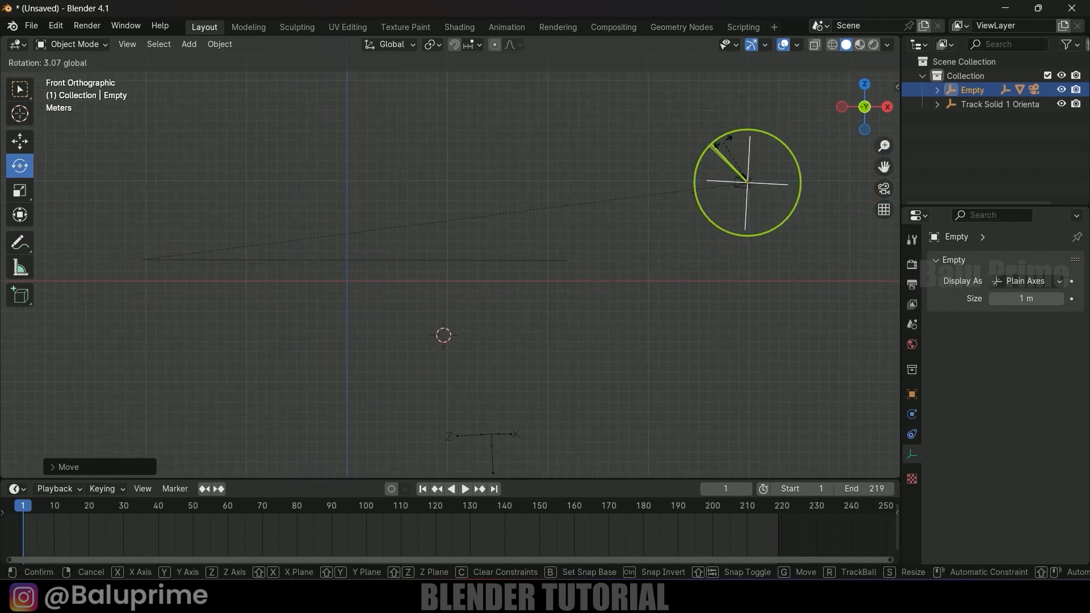
pyautogui.moveTo(719, 138); pyautogui.dragTo(719, 138)
pyautogui.click(19, 141)
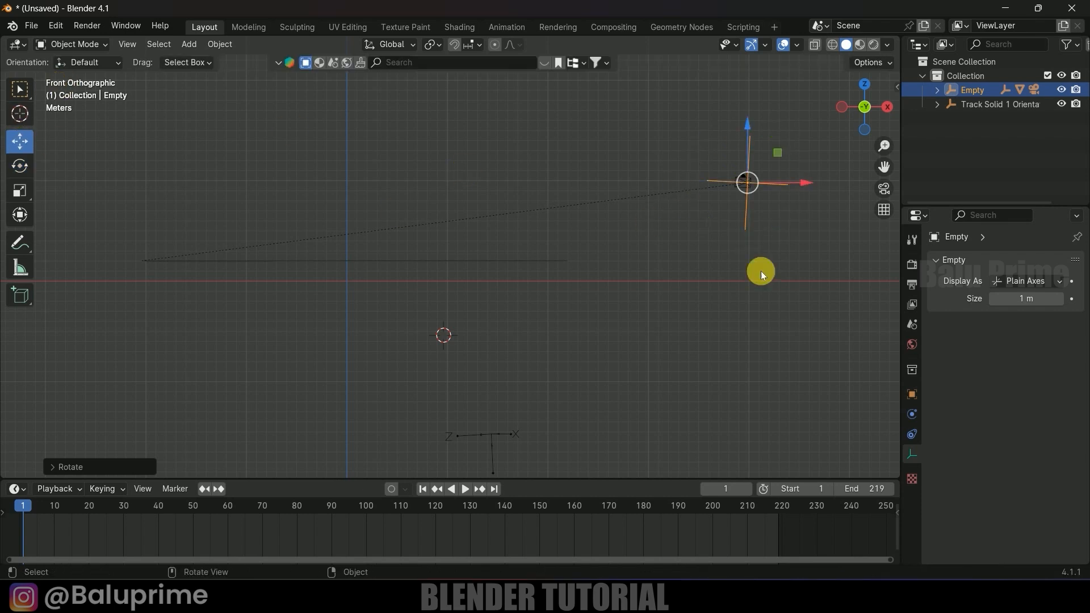
pyautogui.moveTo(748, 127); pyautogui.dragTo(744, 149)
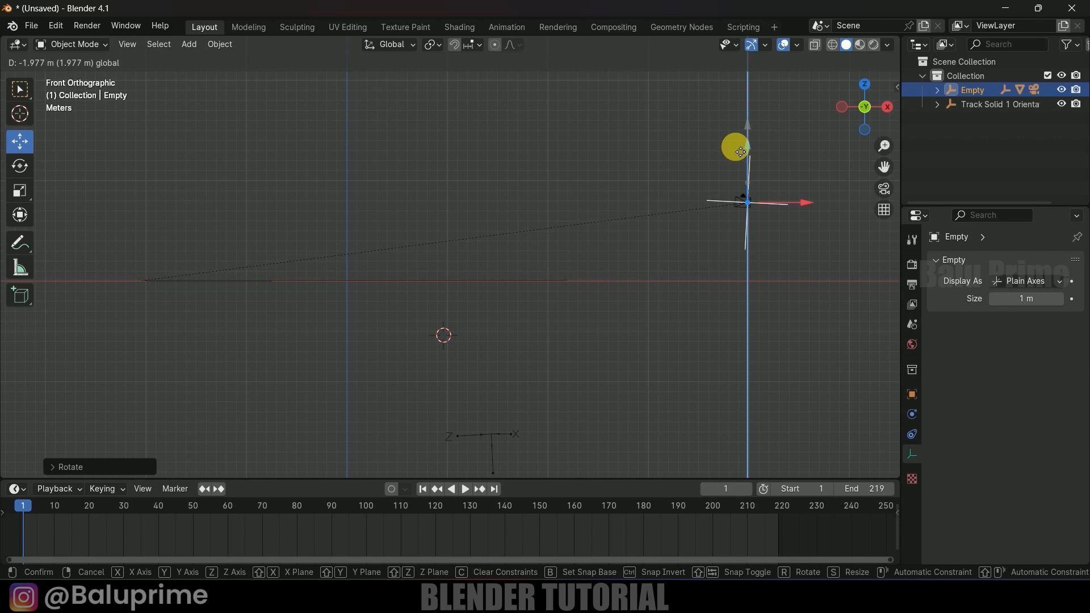
pyautogui.click(748, 151)
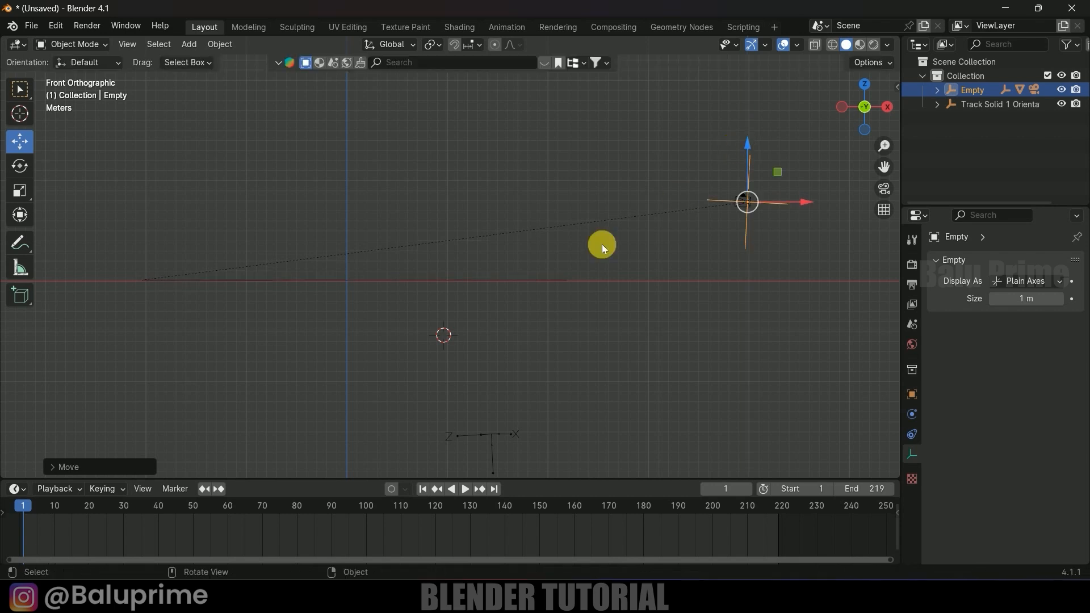
# Inspect the Track Solid 1 plane from the right side and in perspective to check its alignment with the world axes.
pyautogui.moveTo(517, 308); pyautogui.dragTo(444, 301, button='middle')
pyautogui.press('KP_3')
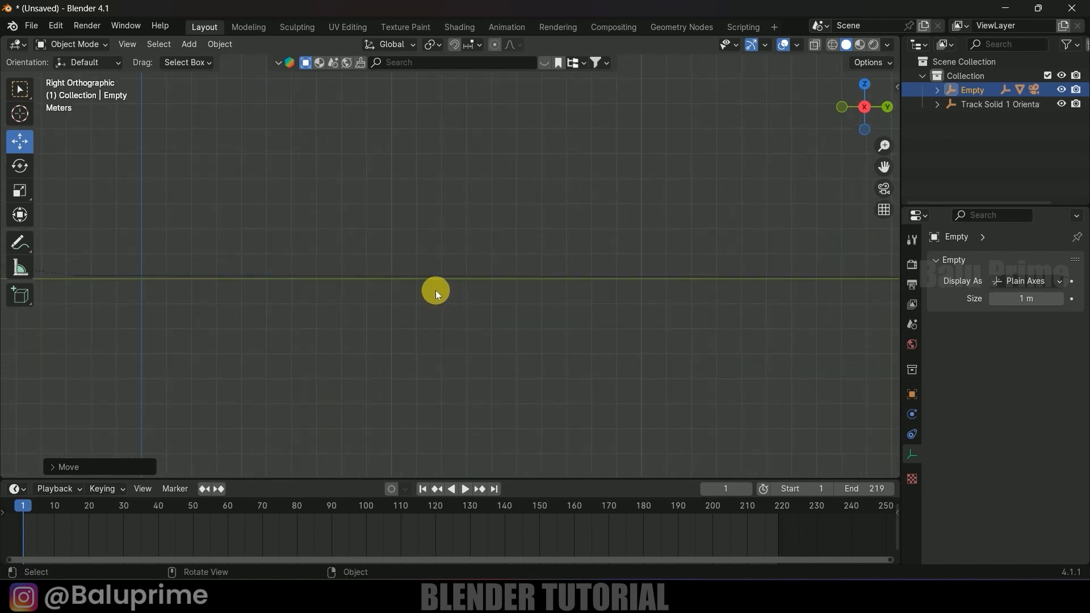
pyautogui.click(409, 276)
pyautogui.keyDown('shift'); pyautogui.moveTo(653, 320); pyautogui.dragTo(802, 334, button='middle'); pyautogui.keyUp('shift')
pyautogui.moveTo(356, 389); pyautogui.dragTo(497, 398, button='middle')
pyautogui.scroll(-6, 503, 380)
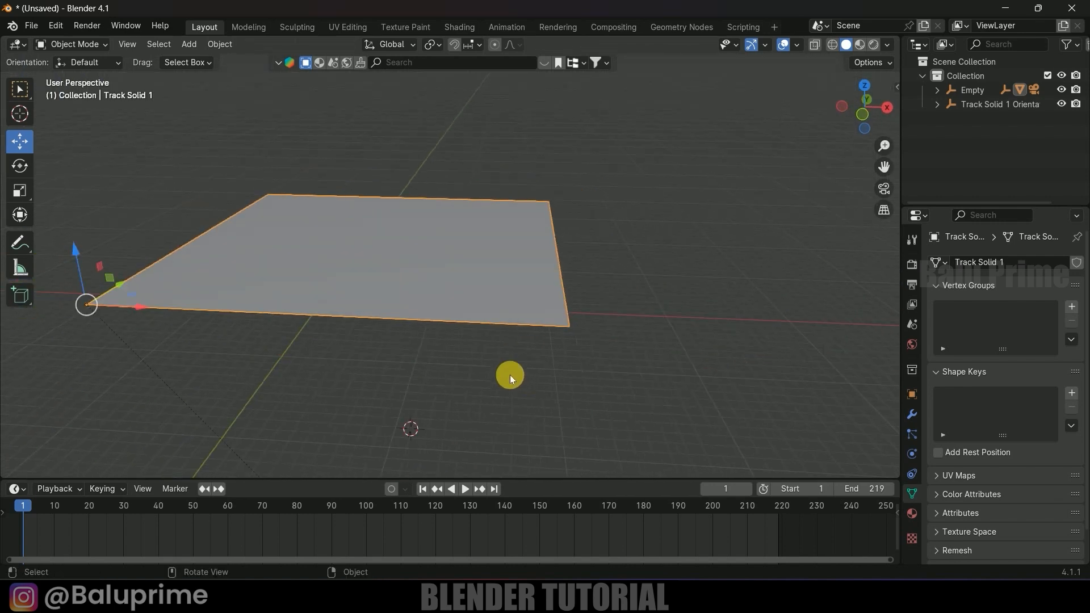
pyautogui.moveTo(632, 333); pyautogui.dragTo(609, 330, button='middle')
pyautogui.scroll(-3, 628, 322)
# Select the empty and scale it down to about 0.55 so the camera and tracked plane shrink together.
pyautogui.click(588, 335)
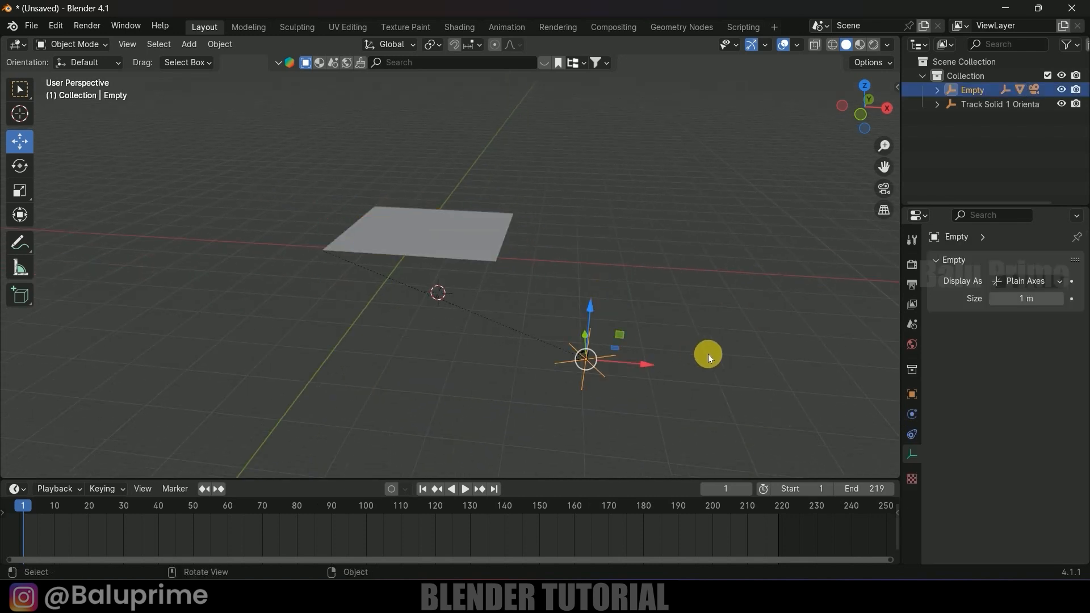
pyautogui.press('s')
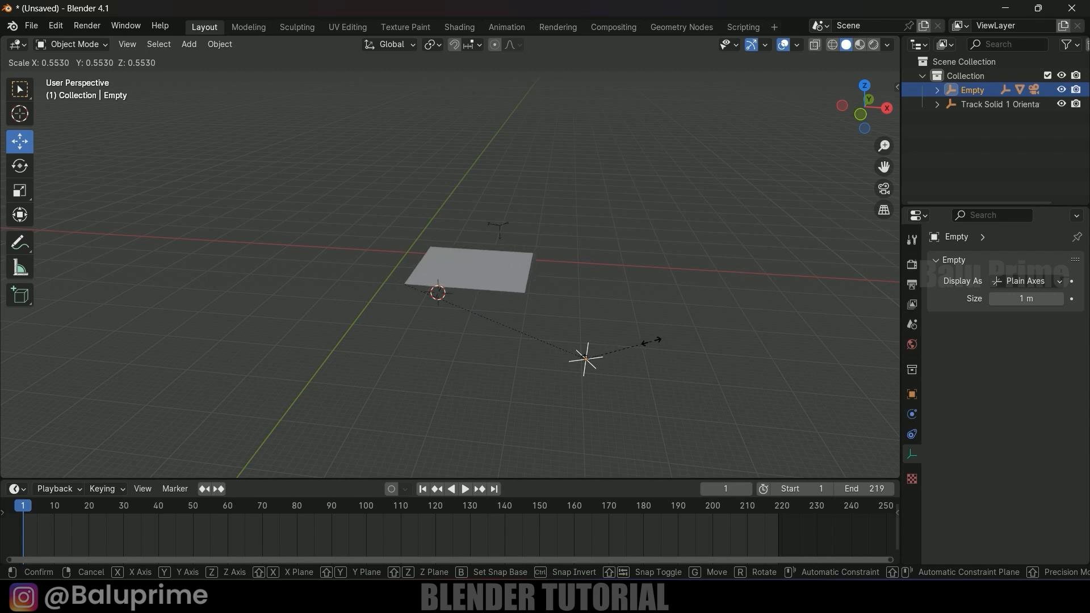
pyautogui.click(672, 348)
# In right view, move the empty about 8.5 m along Y and about 3.4 m down so the plane sits on the ground axis.
pyautogui.moveTo(672, 348); pyautogui.dragTo(568, 313, button='middle')
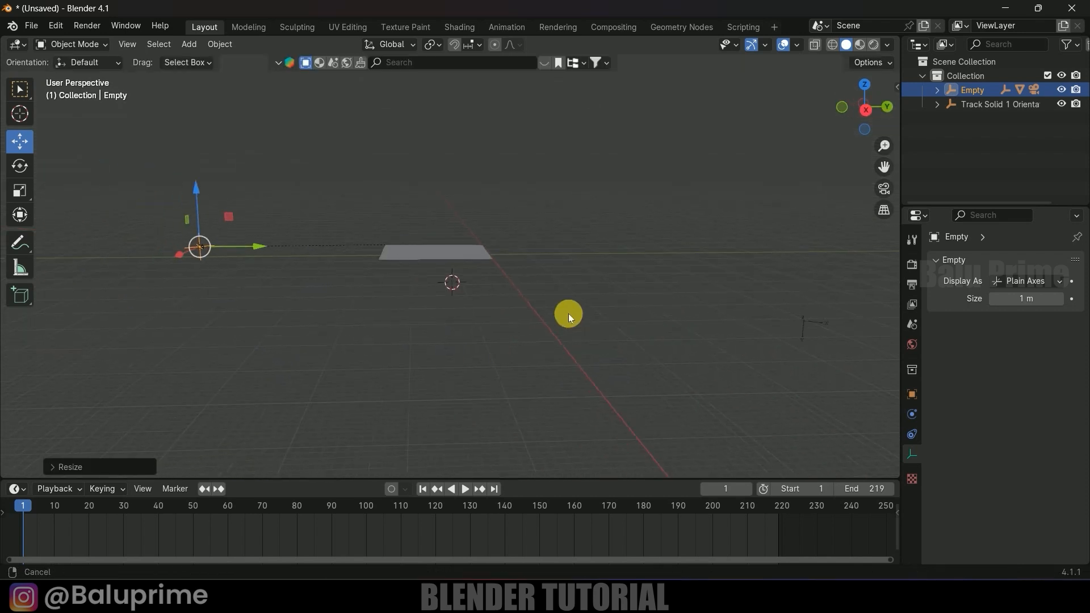
pyautogui.press('KP_3')
pyautogui.scroll(3, 493, 256)
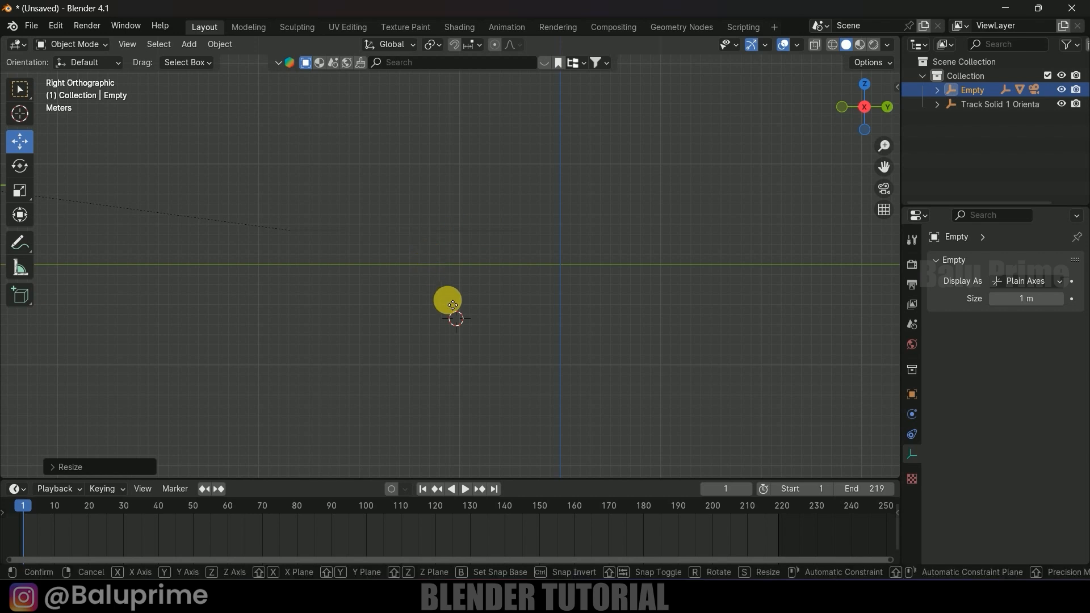
pyautogui.press('g')
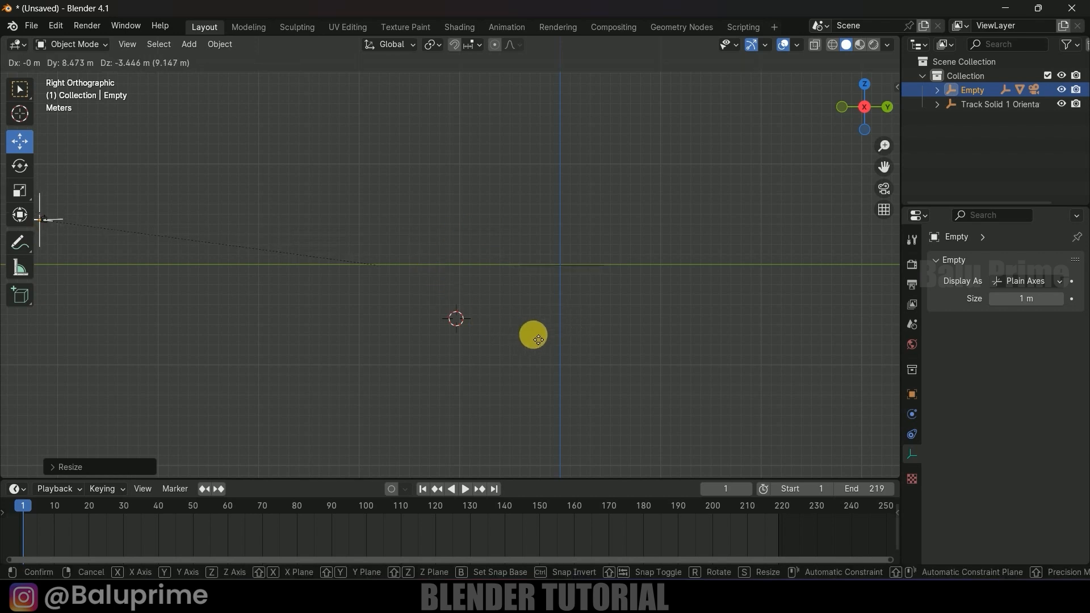
pyautogui.click(540, 336)
# In top view, move the empty so the scaled plane sits over the world origin.
pyautogui.moveTo(543, 319); pyautogui.dragTo(706, 372, button='middle')
pyautogui.scroll(3, 566, 341)
pyautogui.scroll(-3, 693, 358)
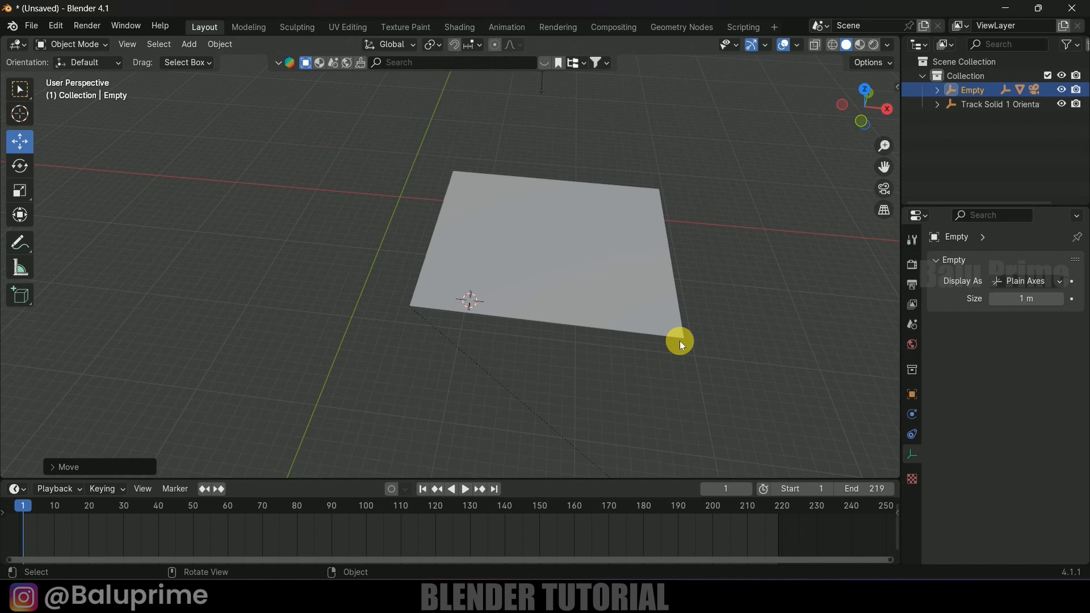
pyautogui.press('KP_7')
pyautogui.press('g')
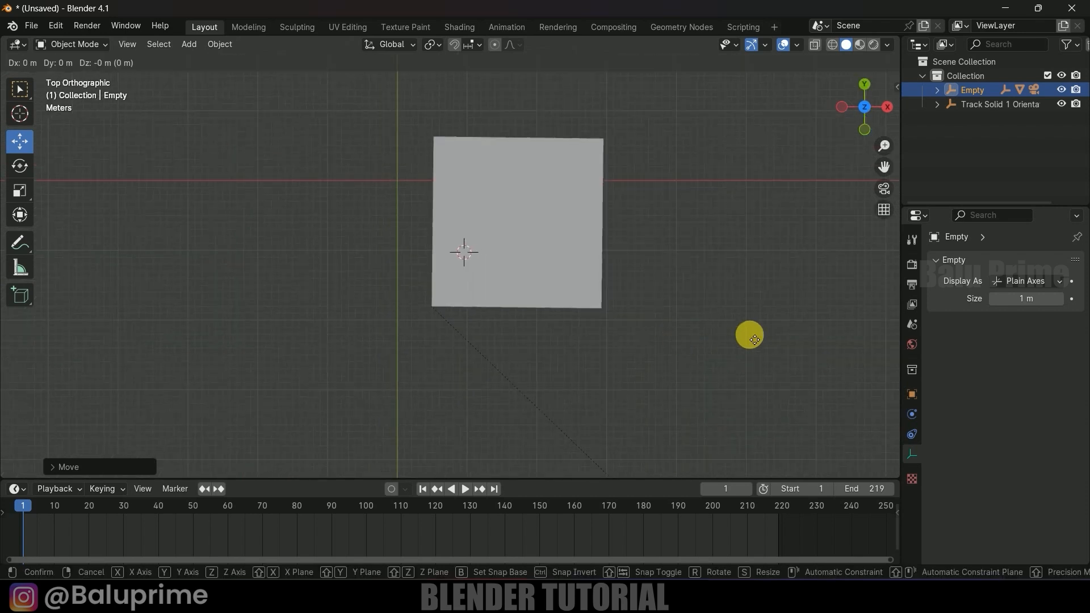
pyautogui.click(624, 353)
pyautogui.moveTo(624, 353); pyautogui.dragTo(569, 320, button='middle')
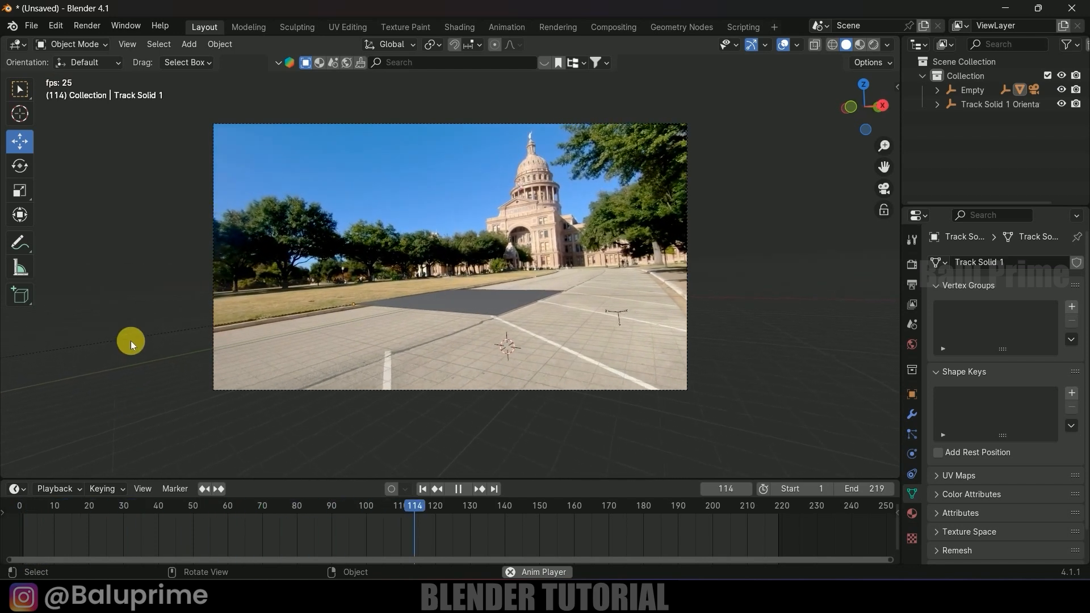
# At frame 1 in camera view, edit the Track Solid 1 plane and extend its right edge across the road to the curb.
pyautogui.click(423, 489)
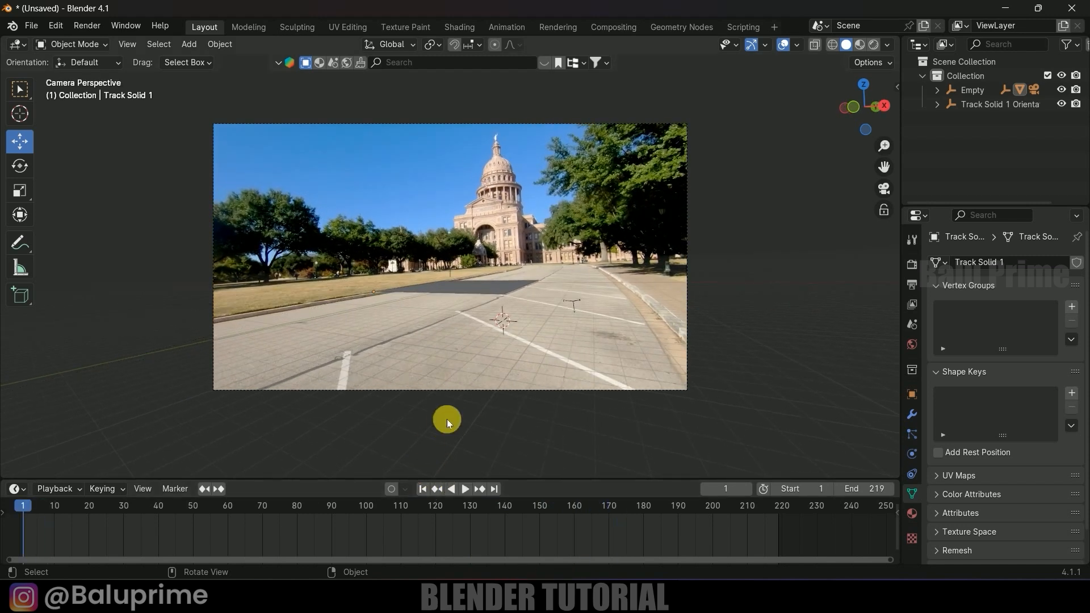
pyautogui.scroll(3, 448, 419)
pyautogui.click(509, 303)
pyautogui.scroll(-3, 547, 345)
pyautogui.scroll(1, 547, 345)
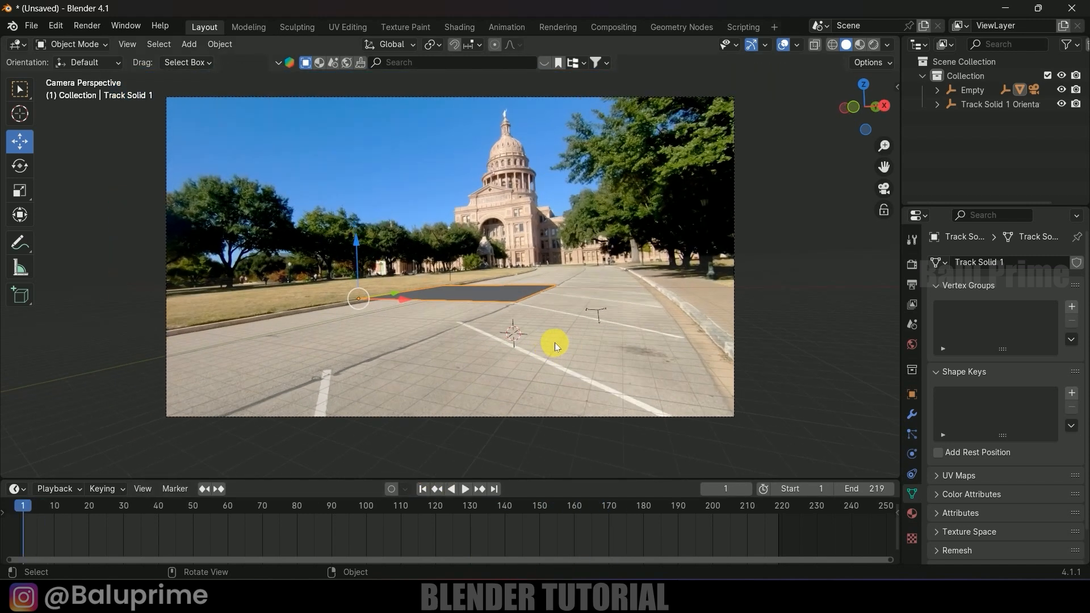
pyautogui.press('Tab')
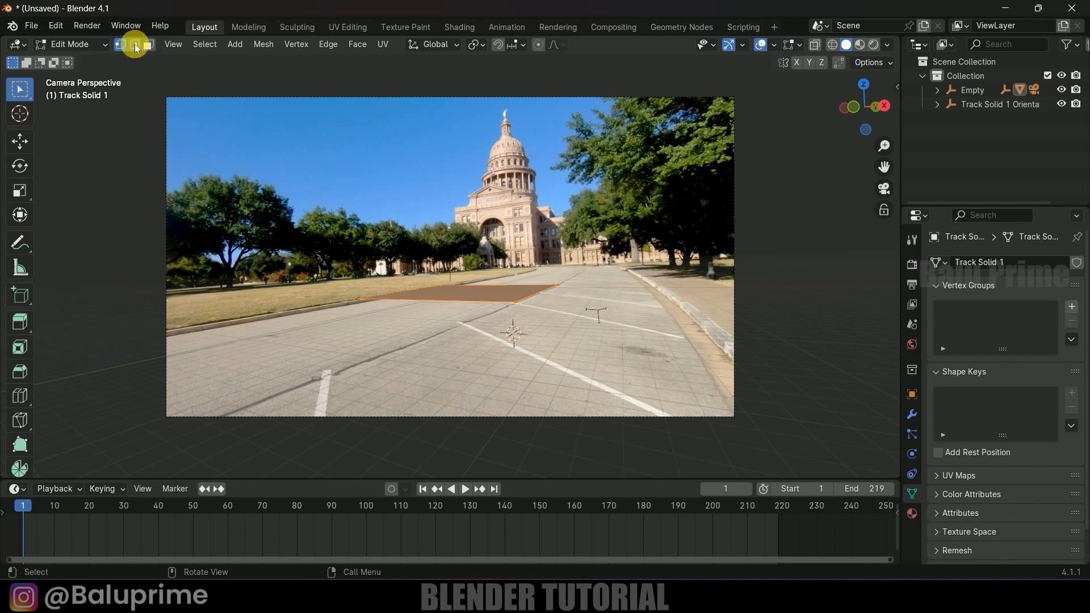
pyautogui.click(568, 332)
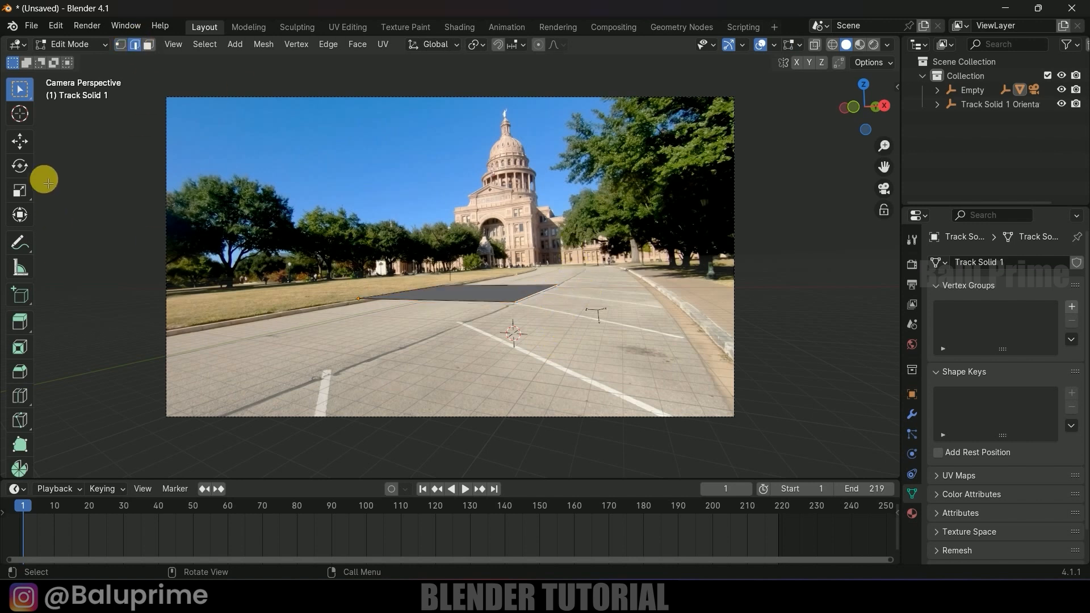
pyautogui.click(20, 141)
pyautogui.click(534, 294)
pyautogui.moveTo(572, 294); pyautogui.dragTo(732, 316)
# Pull the plane's near edge forward past the camera frame, push its far edge back along the road, and leave edit mode.
pyautogui.click(500, 306)
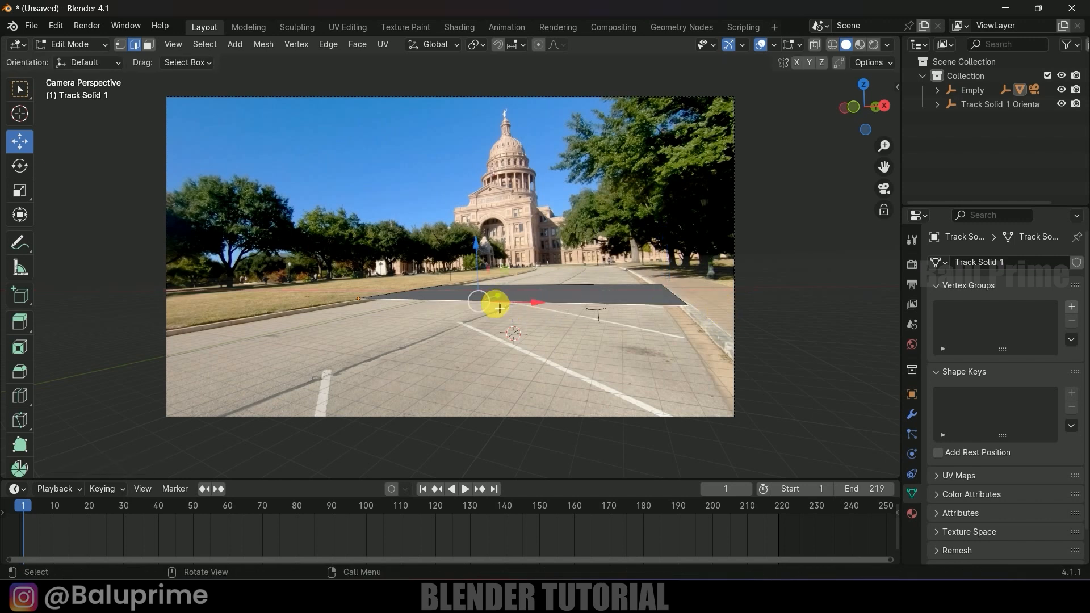
pyautogui.moveTo(522, 298); pyautogui.dragTo(129, 72)
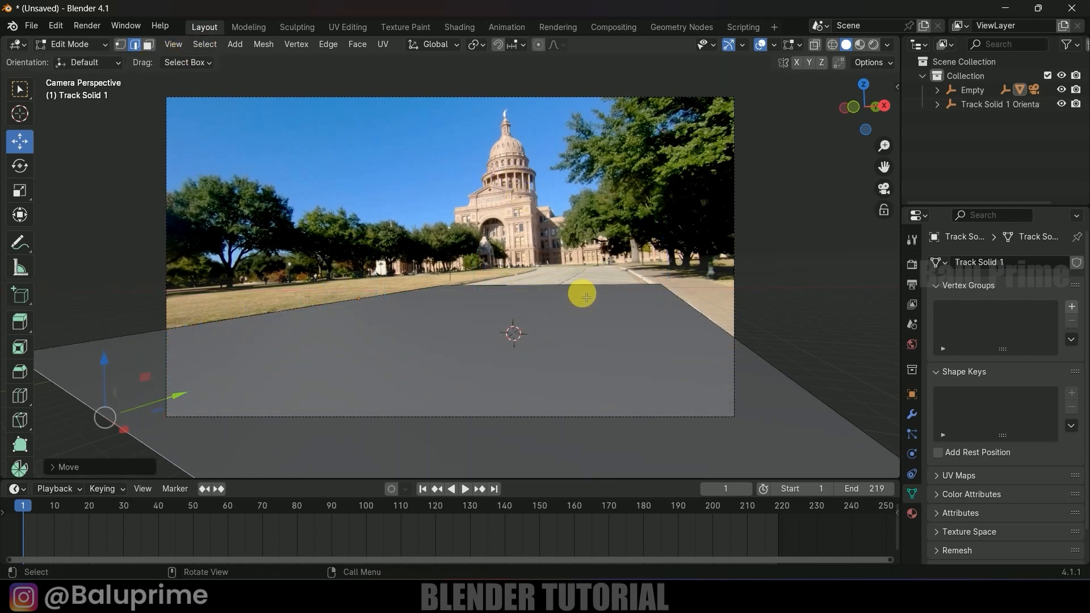
pyautogui.click(564, 280)
pyautogui.moveTo(567, 275); pyautogui.dragTo(630, 284)
pyautogui.moveTo(625, 302); pyautogui.dragTo(598, 359, button='middle')
pyautogui.press('Tab')
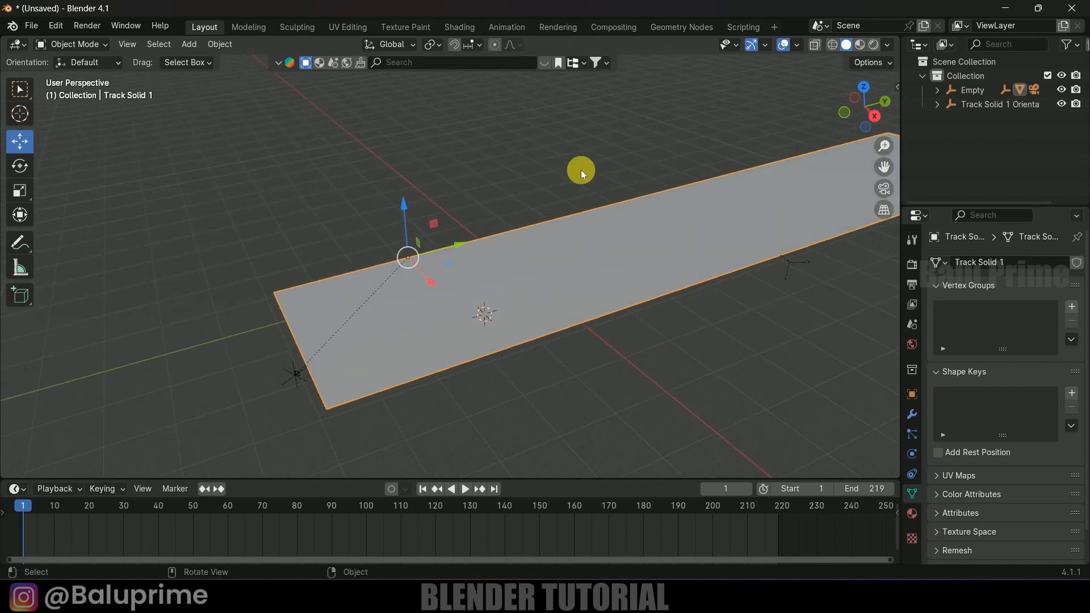
# Snap the 3D cursor to the world origin and add a cube there.
pyautogui.hotkey('shift', 's')
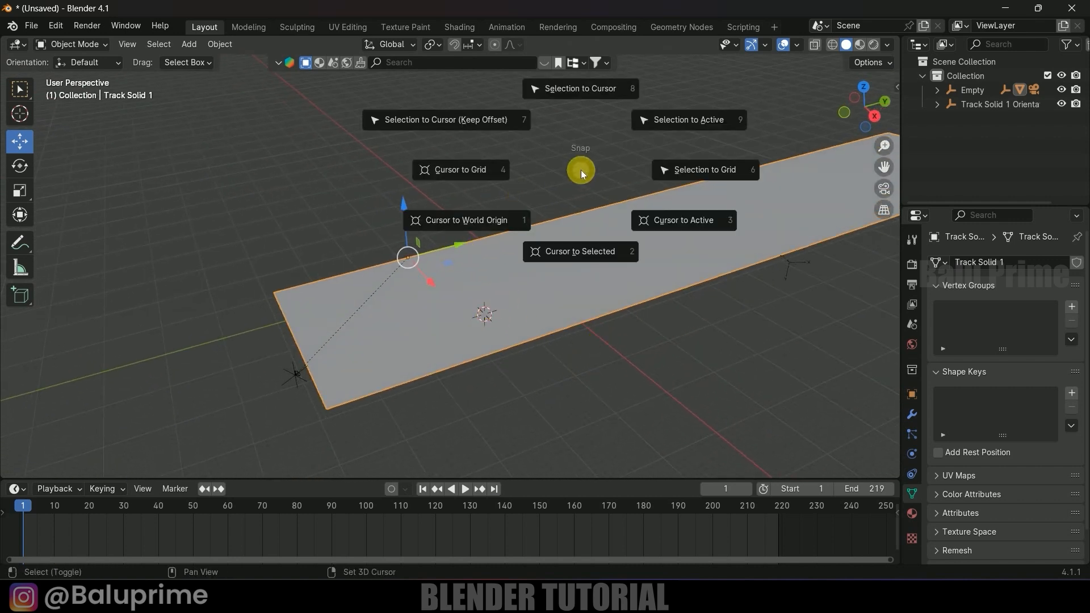
pyautogui.click(477, 220)
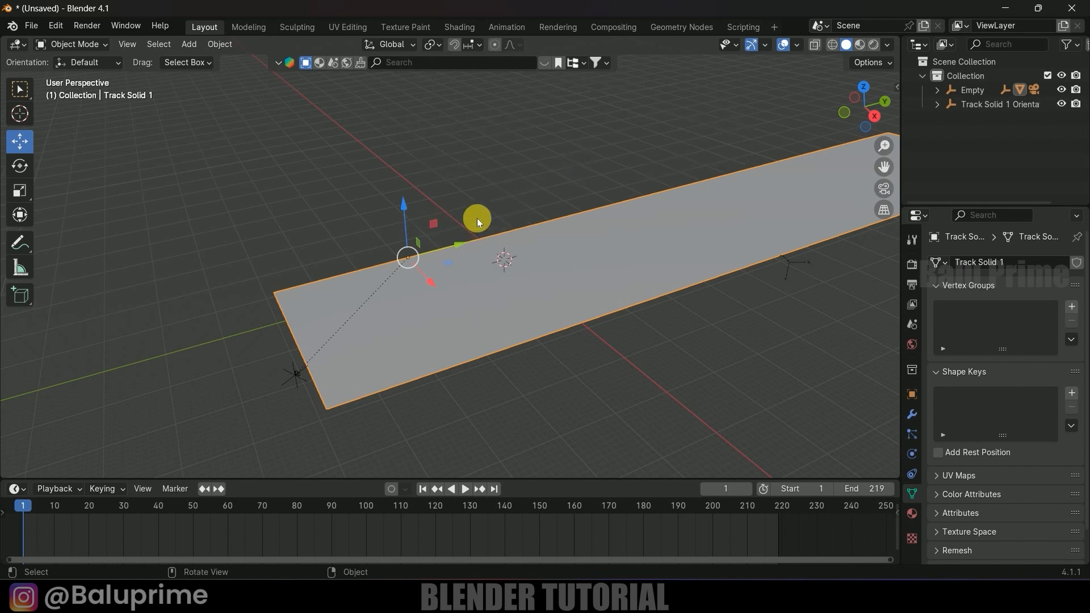
pyautogui.moveTo(499, 281); pyautogui.dragTo(471, 271, button='middle')
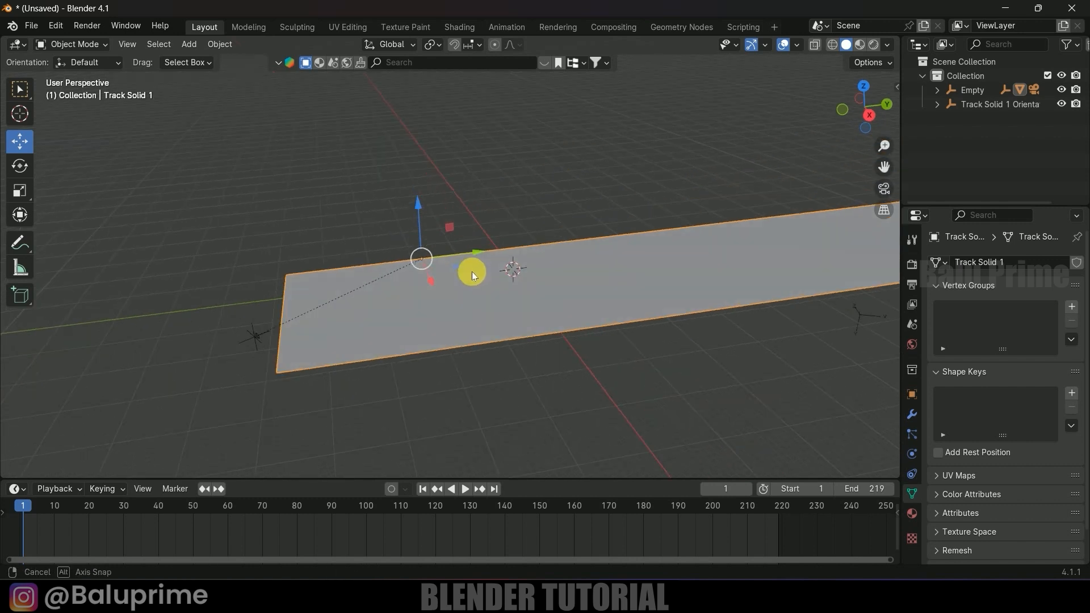
pyautogui.click(193, 45)
pyautogui.moveTo(208, 71)
pyautogui.click(340, 73)
pyautogui.moveTo(581, 294); pyautogui.dragTo(498, 336, button='middle')
# Reposition the cube freely over the plane and shift it about 10 m along the X axis.
pyautogui.press('g')
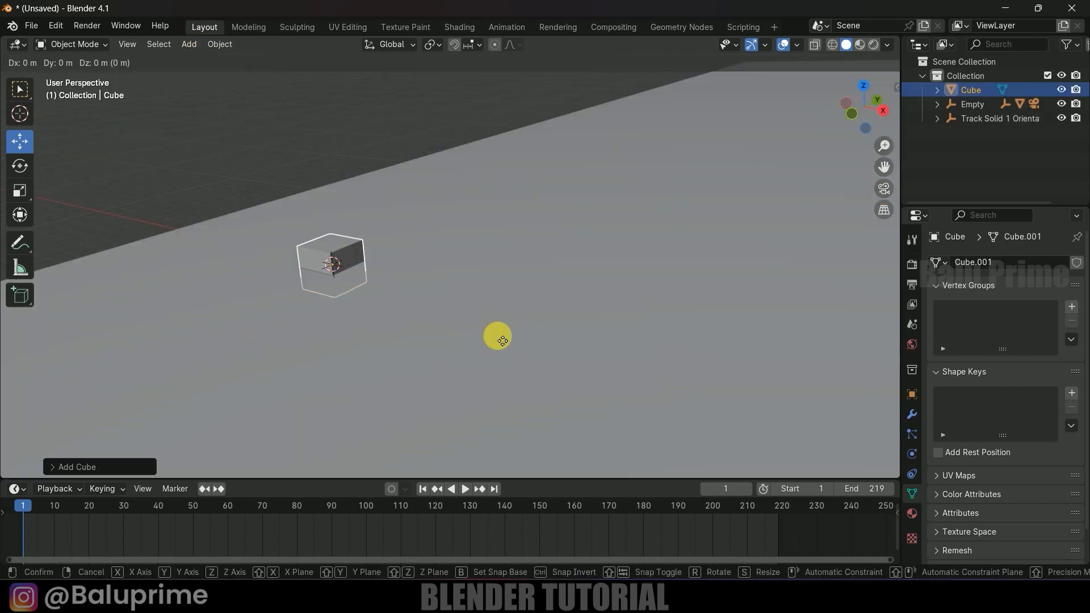
pyautogui.click(501, 322)
pyautogui.moveTo(501, 322); pyautogui.dragTo(454, 275, button='middle')
pyautogui.press('g')
pyautogui.press('x')
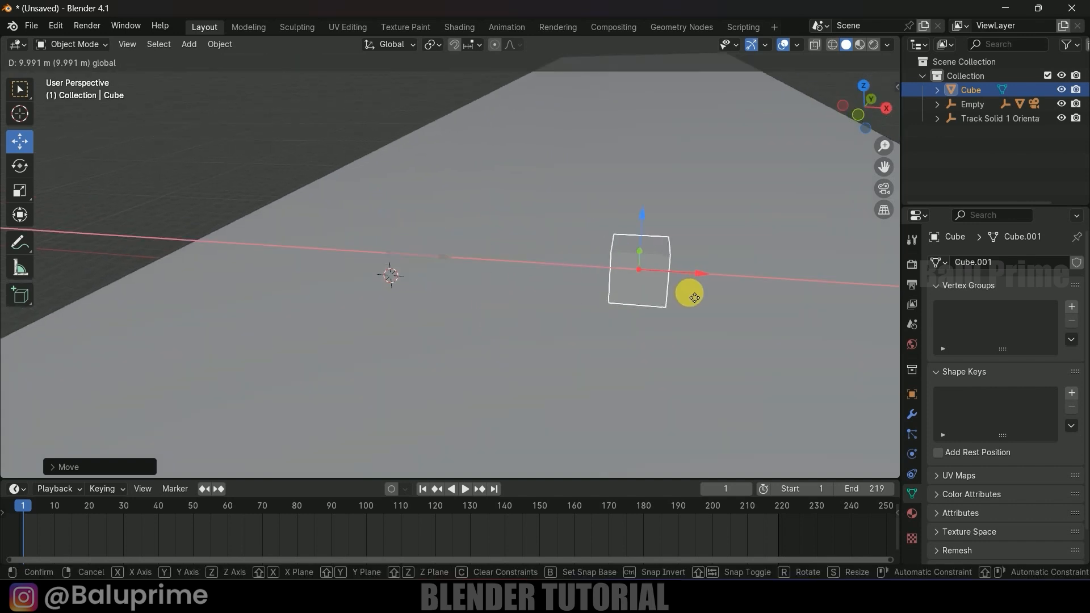
pyautogui.click(693, 293)
# In camera view, scale the cube along the X axis into a wide block across the road.
pyautogui.scroll(-1, 693, 292)
pyautogui.press('KP_0')
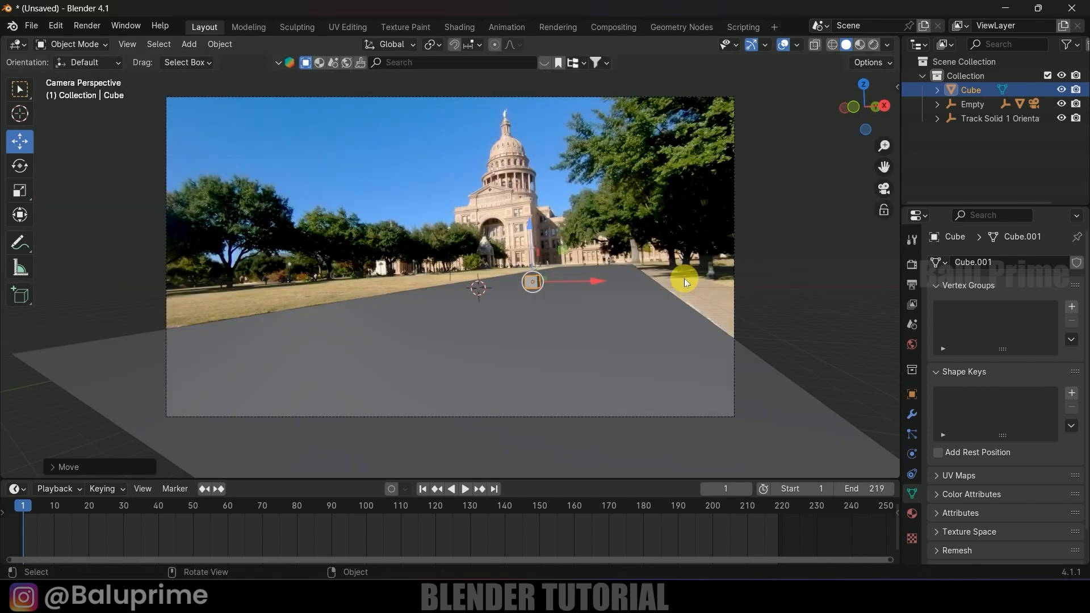
pyautogui.press('s')
pyautogui.press('x')
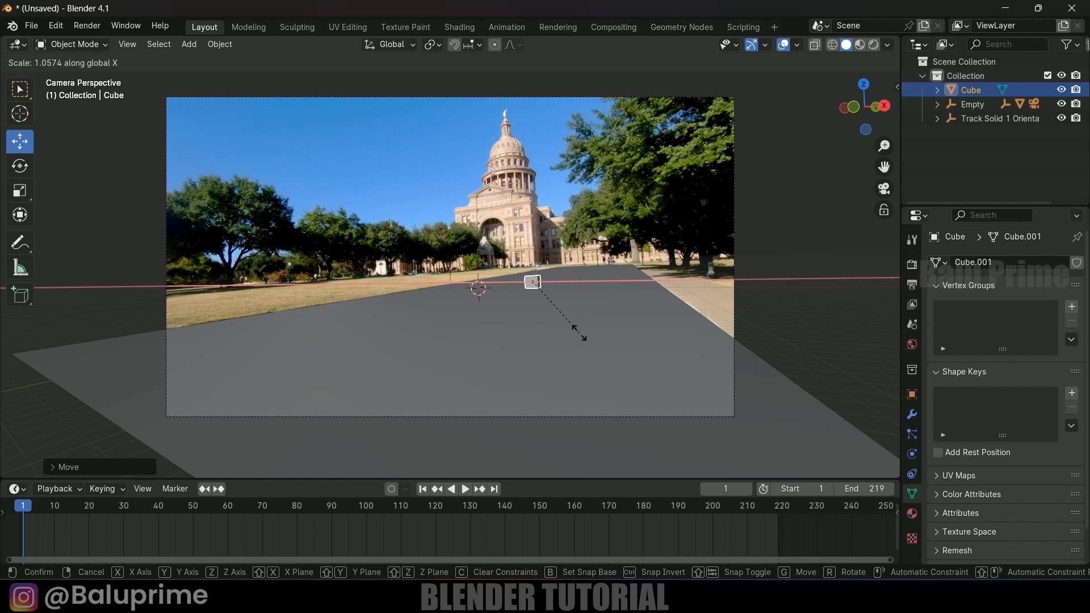
pyautogui.click(172, 344)
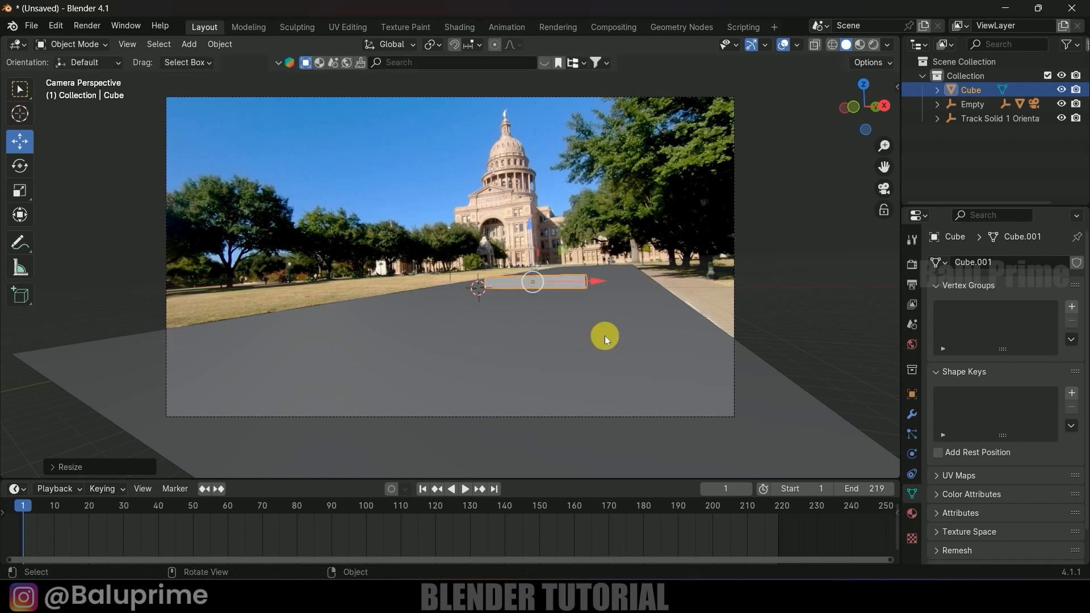
# Shift the block along X and widen it by about 1.2 to fit the road's width, and turn on X-ray display.
pyautogui.moveTo(598, 292); pyautogui.dragTo(602, 332)
pyautogui.press('s')
pyautogui.press('x')
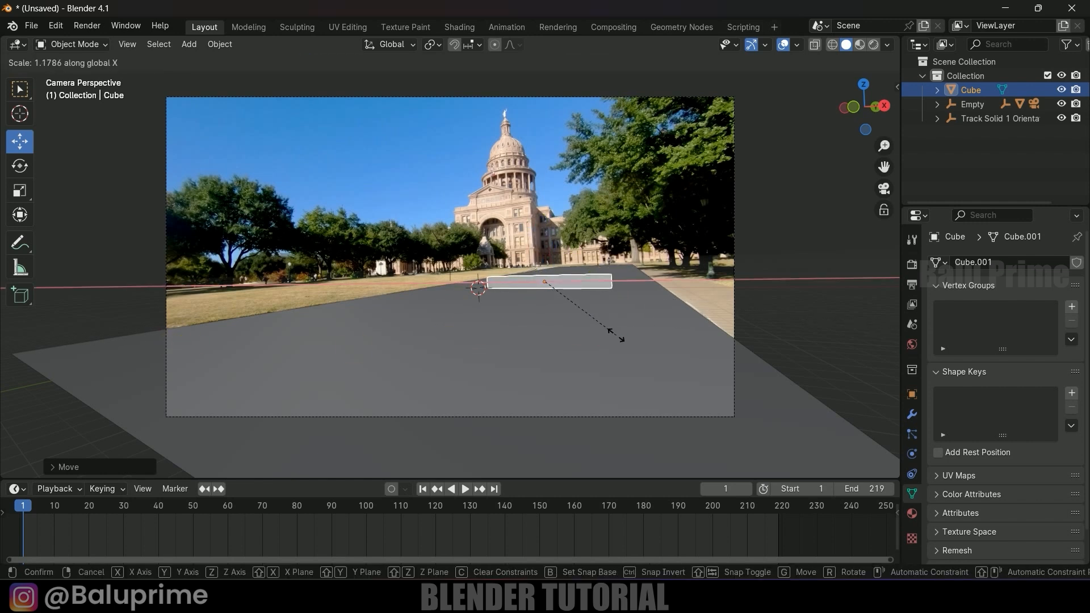
pyautogui.click(638, 332)
pyautogui.moveTo(611, 284); pyautogui.dragTo(603, 283)
pyautogui.click(820, 45)
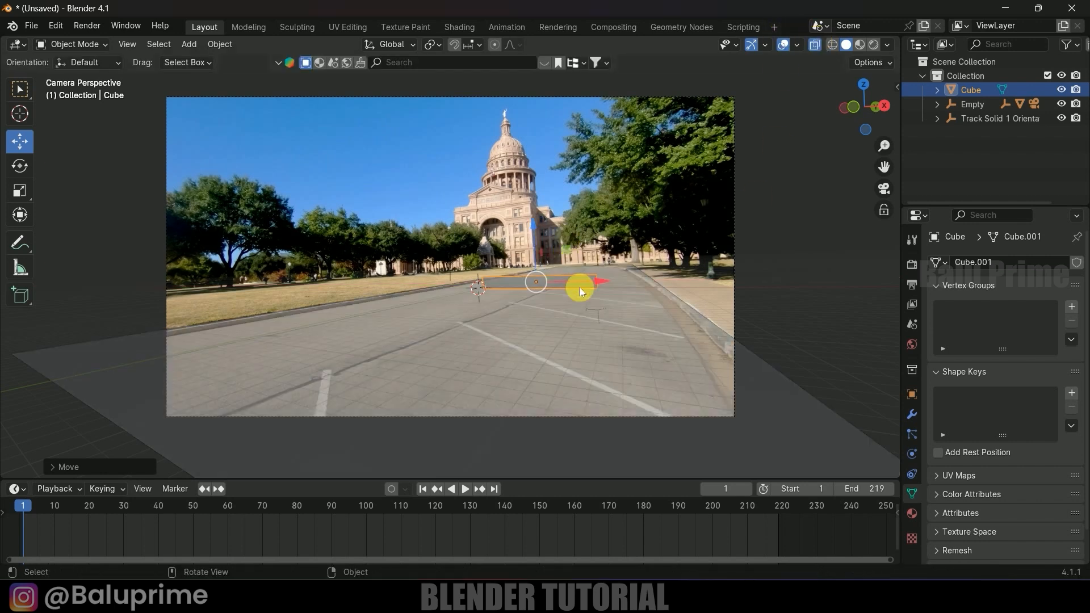
# Nudge the block slightly back along the X axis over the road and turn off X-ray display.
pyautogui.moveTo(600, 280); pyautogui.dragTo(591, 282)
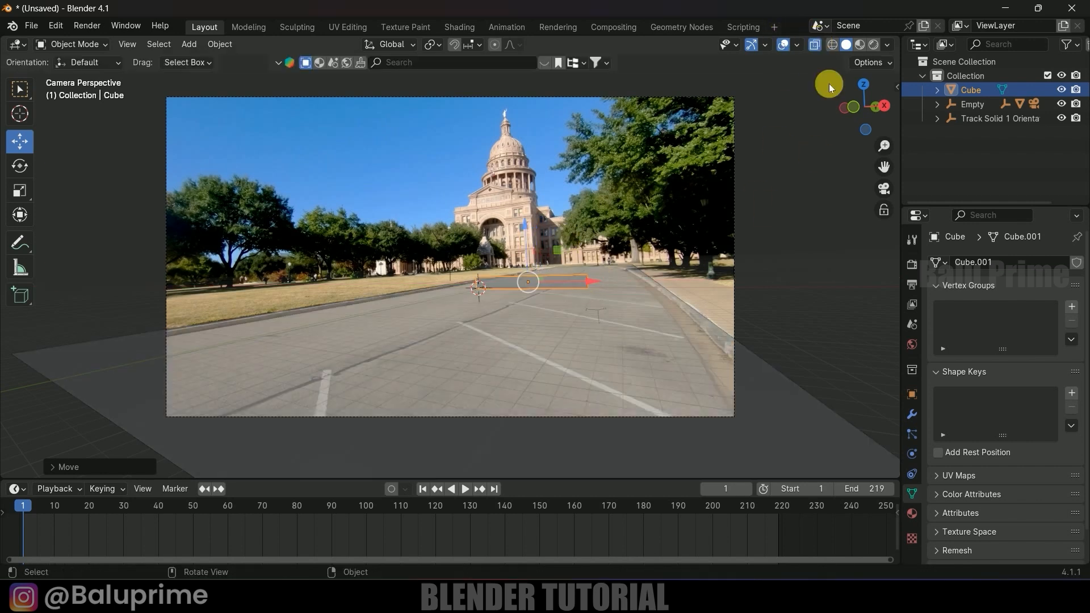
pyautogui.click(814, 45)
# Scale the block up along the Z axis into a tall wall.
pyautogui.moveTo(568, 298); pyautogui.dragTo(516, 299, button='middle')
pyautogui.press('s')
pyautogui.press('z')
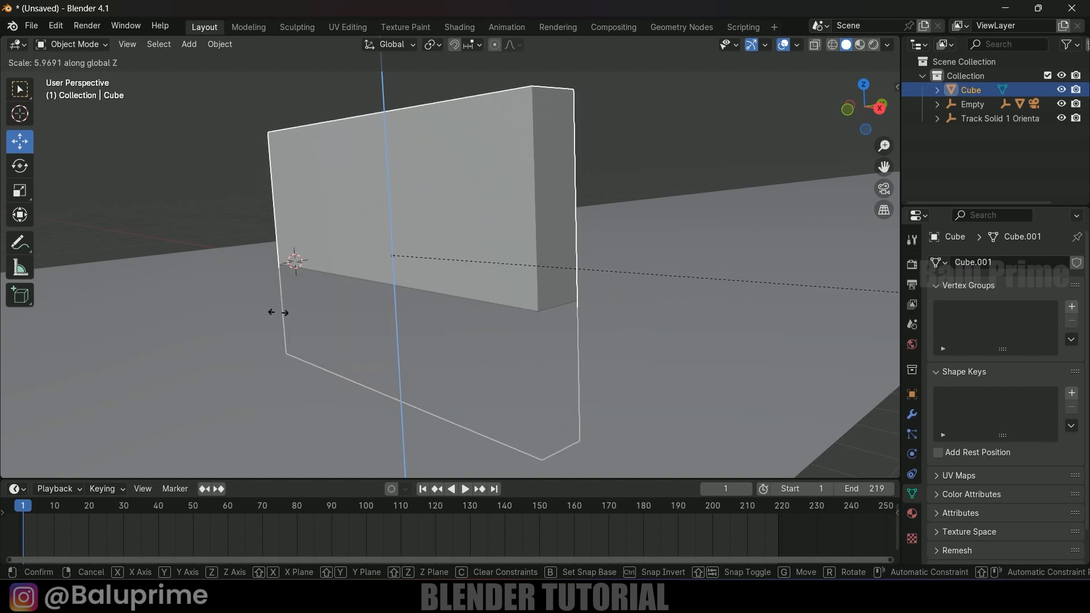
pyautogui.click(326, 309)
# Raise the wall along the Z axis until its base rests on the ground plane.
pyautogui.moveTo(392, 215); pyautogui.dragTo(432, 89)
pyautogui.scroll(4, 628, 286)
pyautogui.keyDown('shift'); pyautogui.moveTo(628, 286); pyautogui.dragTo(446, 279, button='middle'); pyautogui.keyUp('shift')
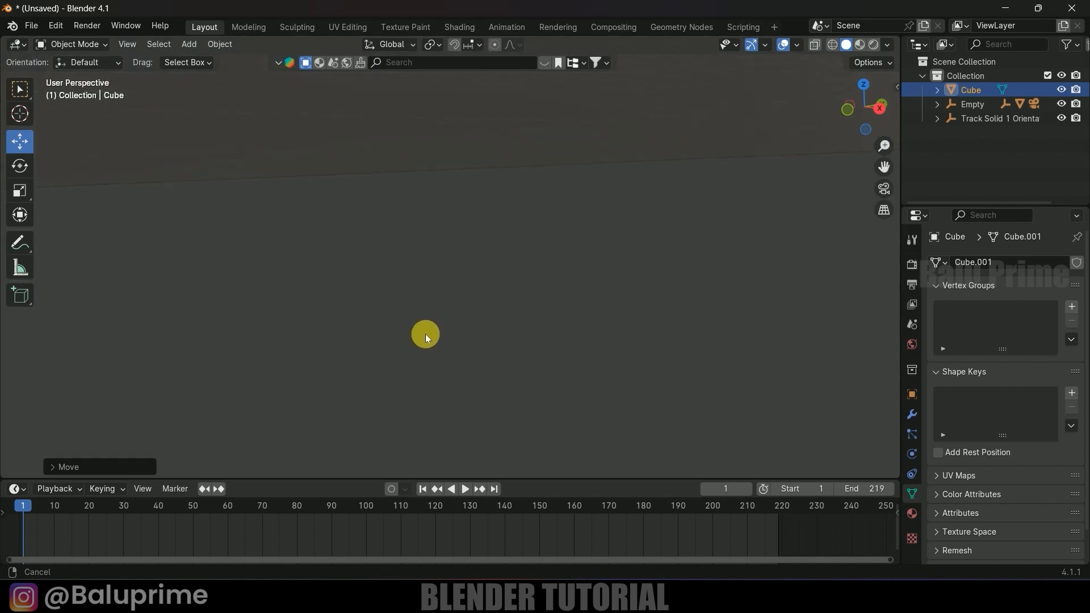
pyautogui.keyDown('shift'); pyautogui.moveTo(426, 336); pyautogui.dragTo(474, 316, button='middle'); pyautogui.keyUp('shift')
pyautogui.press('g')
pyautogui.press('z')
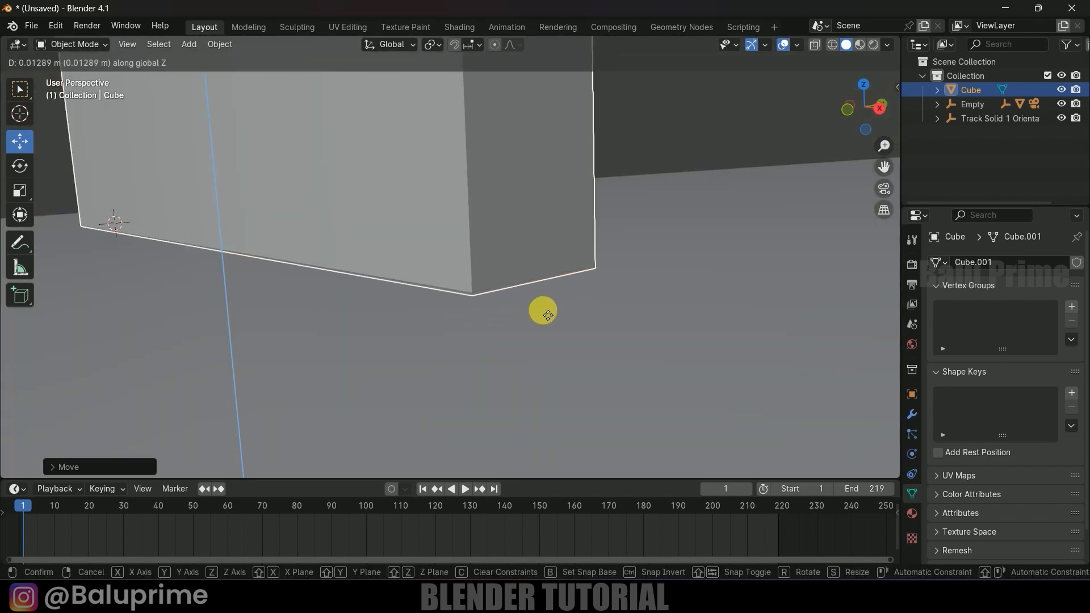
pyautogui.click(559, 307)
# Play the camera animation to check how the wall sits in the footage, and return to the first frame.
pyautogui.scroll(-6, 558, 307)
pyautogui.moveTo(544, 295); pyautogui.dragTo(545, 358, button='middle')
pyautogui.press('KP_0')
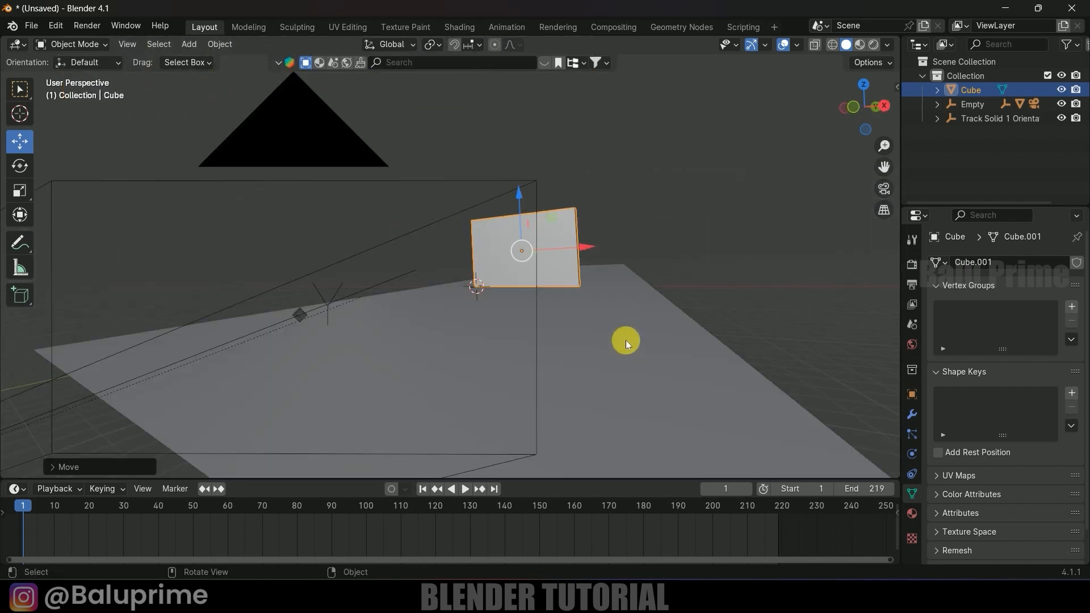
pyautogui.press('space')
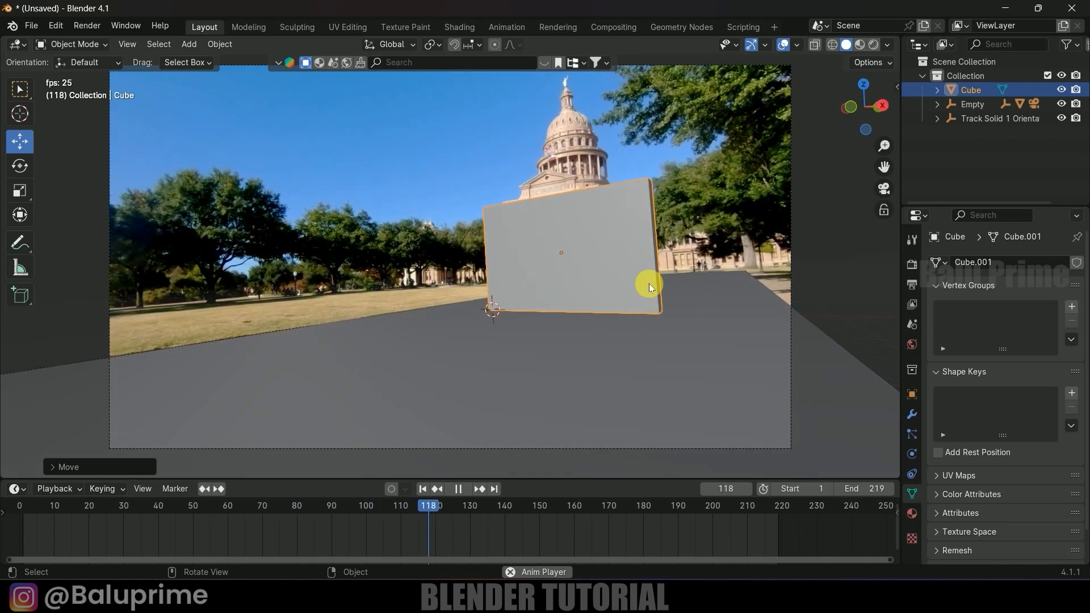
pyautogui.press('space')
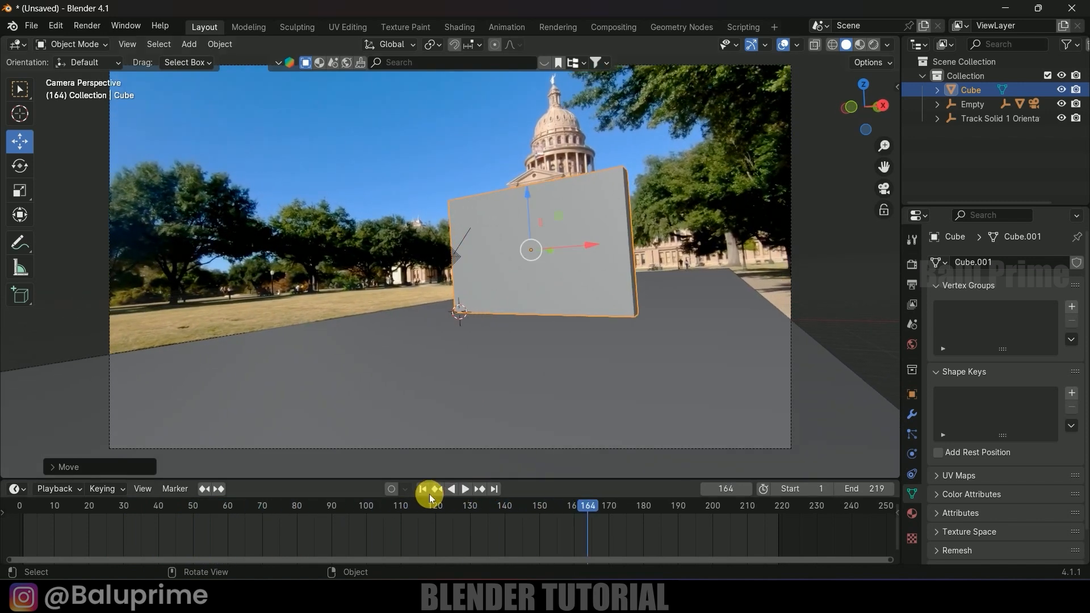
pyautogui.click(423, 489)
# Apply the wall's scale transform.
pyautogui.moveTo(596, 284); pyautogui.dragTo(594, 313, button='middle')
pyautogui.click(220, 44)
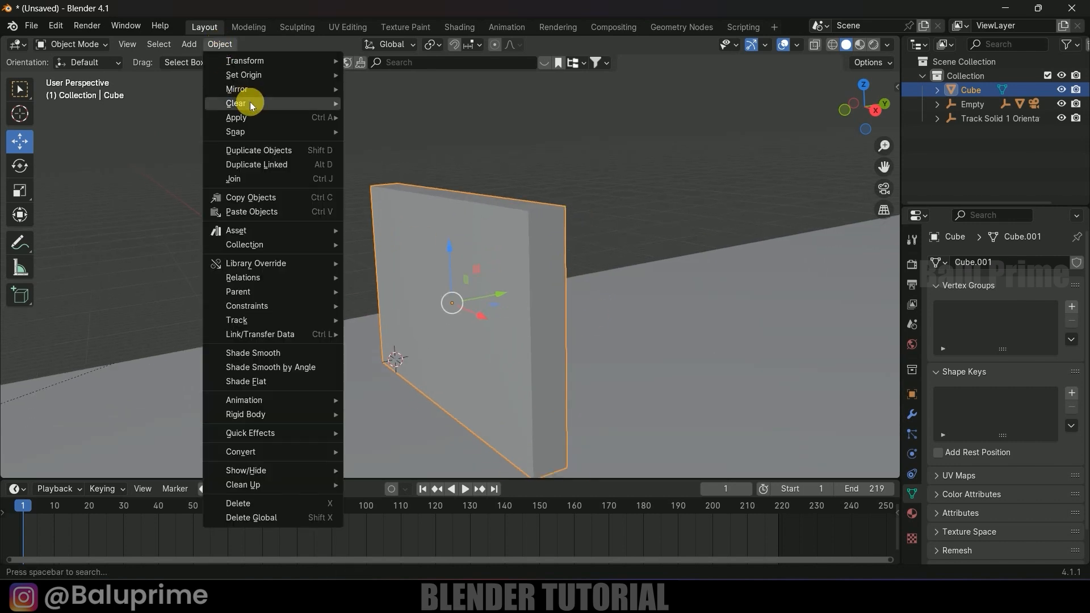
pyautogui.moveTo(245, 117)
pyautogui.click(397, 141)
# In Edit Mode, add evenly spaced vertical loop cuts along the wall's width without sliding them.
pyautogui.moveTo(425, 213); pyautogui.dragTo(514, 206, button='middle')
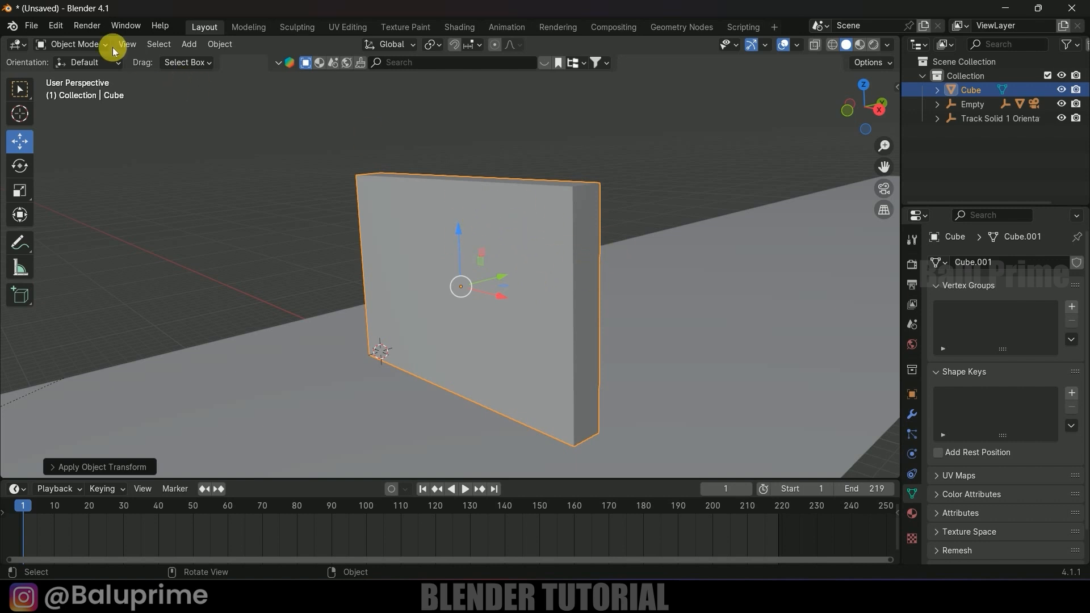
pyautogui.click(75, 49)
pyautogui.click(80, 70)
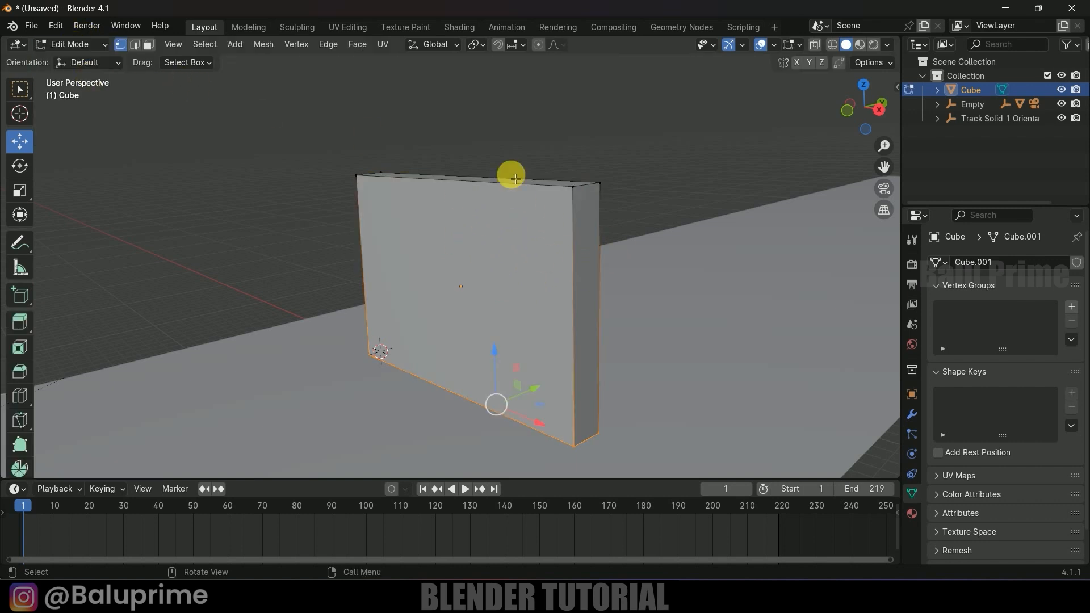
pyautogui.press('a')
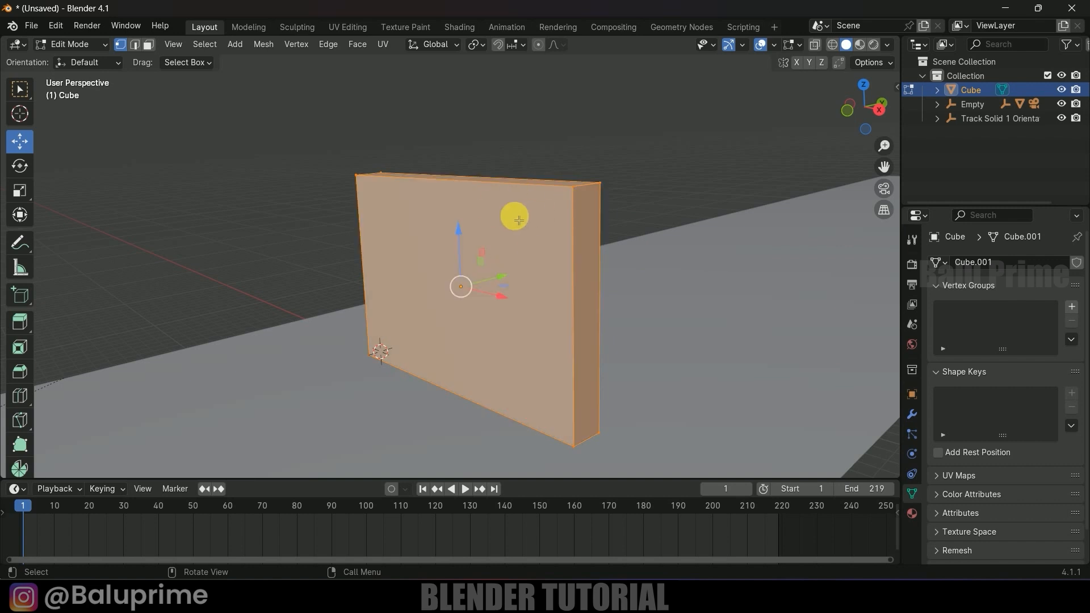
pyautogui.hotkey('ctrl', 'r')
pyautogui.scroll(7, 463, 206)
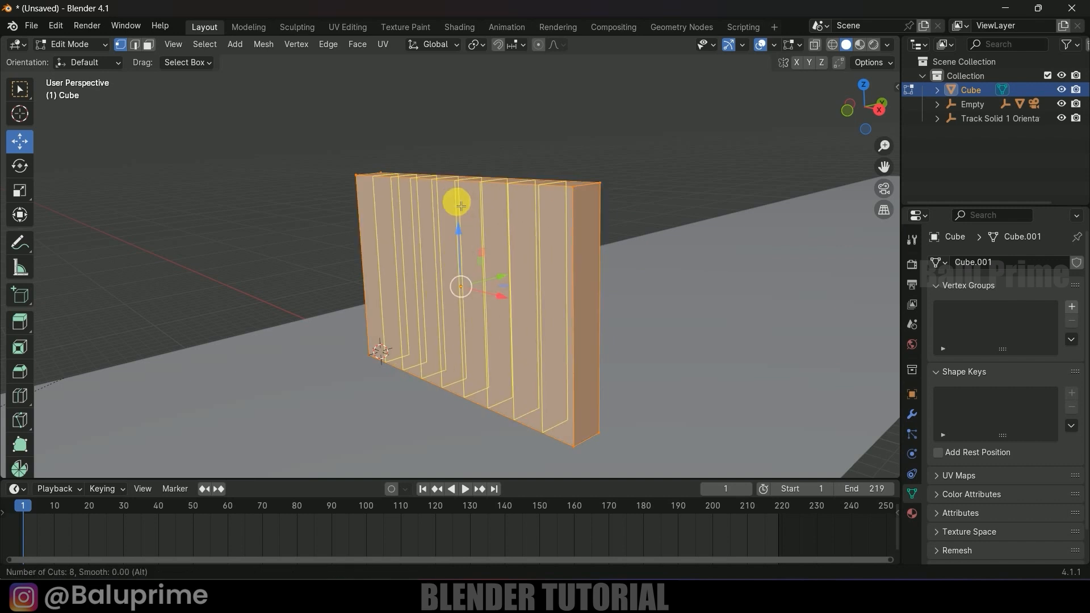
pyautogui.scroll(8, 460, 206)
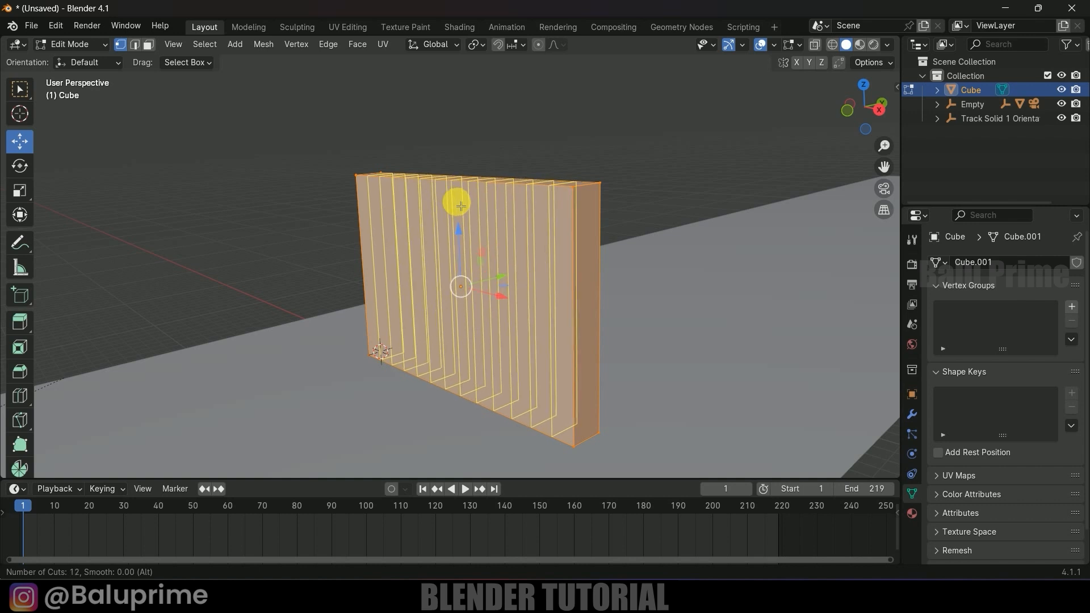
pyautogui.click(460, 205)
pyautogui.rightClick(454, 204)
# Add 22 evenly spaced horizontal loop cuts over the wall's height, keeping them unslid.
pyautogui.moveTo(453, 205); pyautogui.dragTo(424, 343, button='middle')
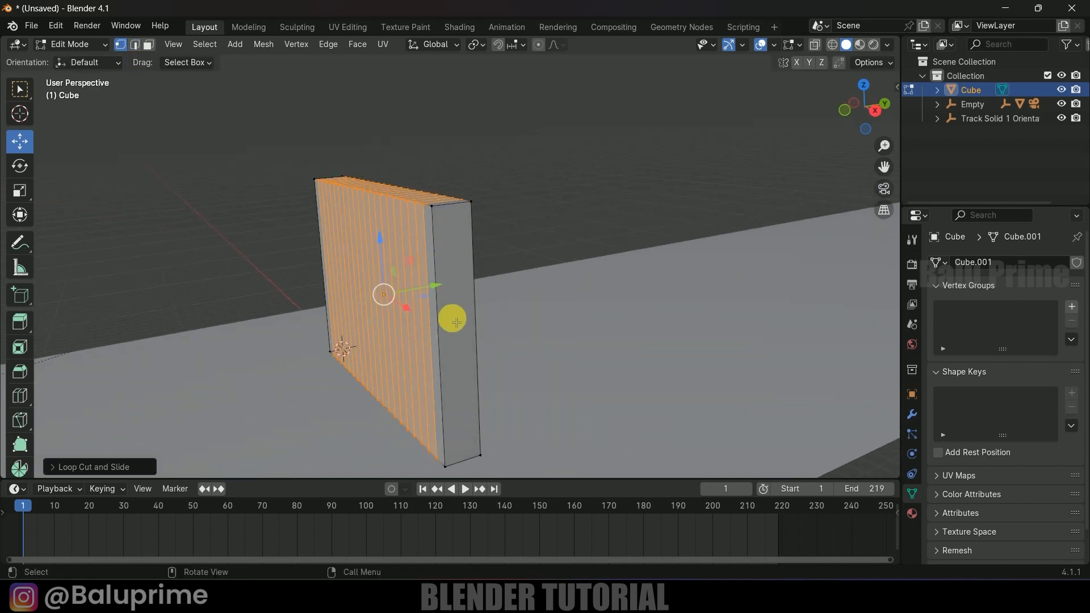
pyautogui.hotkey('ctrl', 'r')
pyautogui.scroll(20, 456, 323)
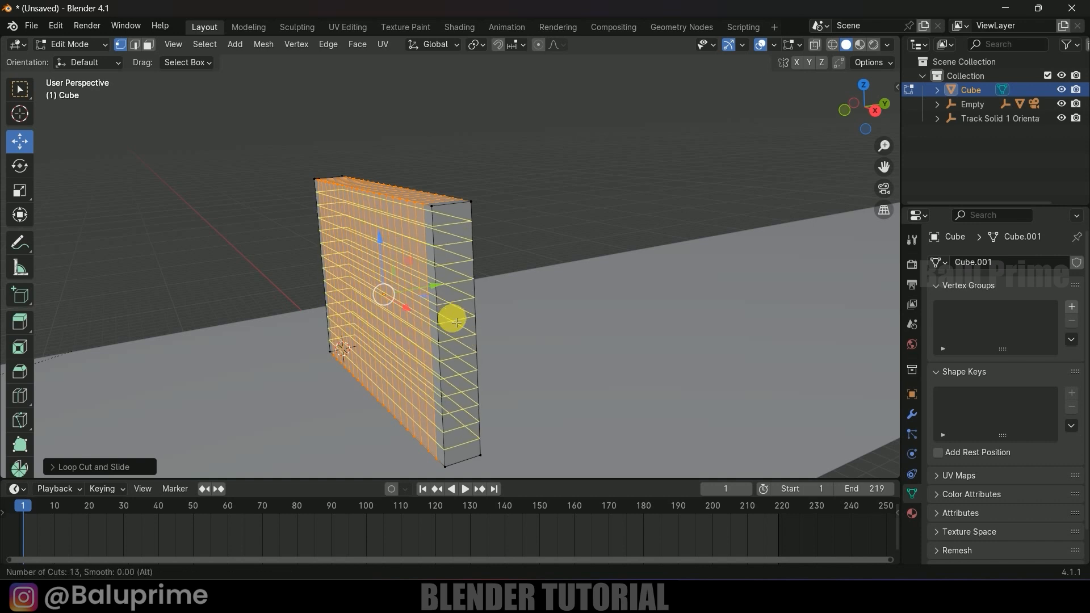
pyautogui.scroll(2, 457, 322)
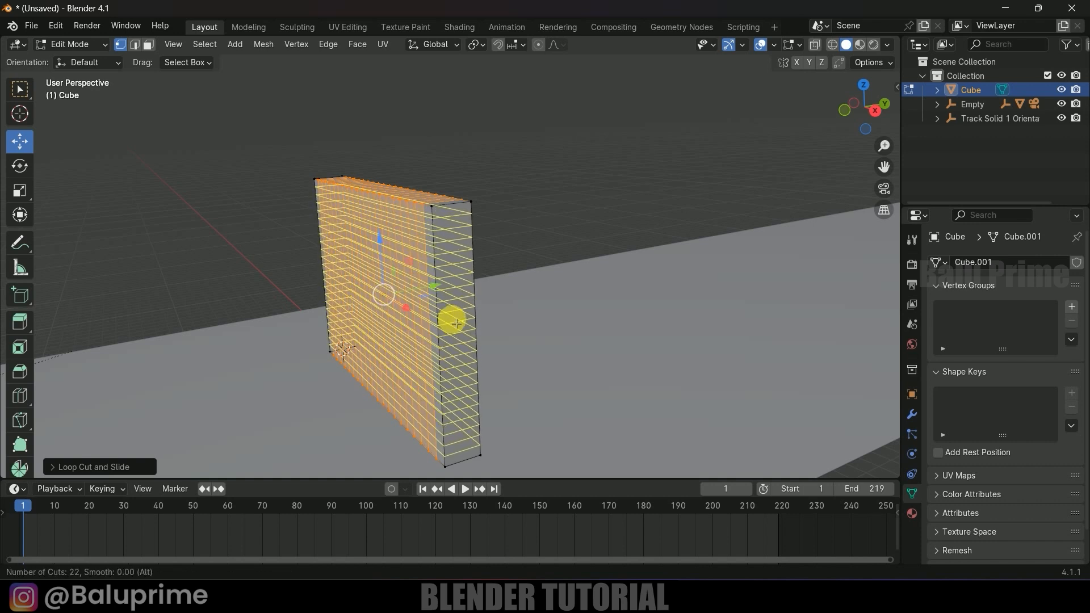
pyautogui.click(457, 322)
pyautogui.rightClick(454, 320)
# Add a few loop cuts through the wall's thickness and return to Object Mode.
pyautogui.moveTo(450, 316); pyautogui.dragTo(426, 340, button='middle')
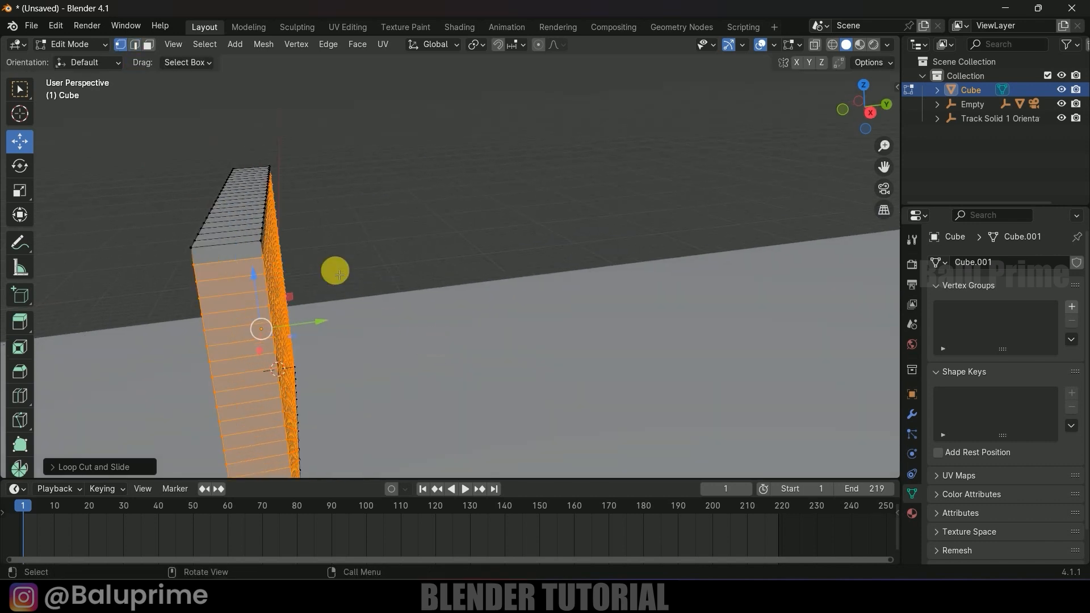
pyautogui.hotkey('ctrl', 'r')
pyautogui.scroll(3, 236, 243)
pyautogui.click(234, 241)
pyautogui.click(234, 239)
pyautogui.moveTo(231, 235); pyautogui.dragTo(487, 253, button='middle')
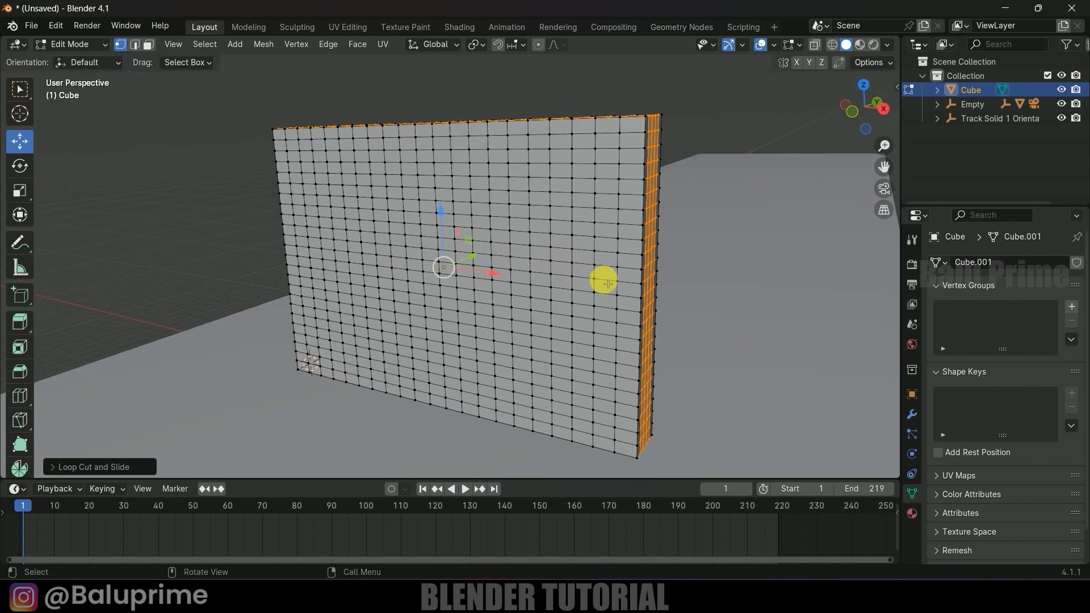
pyautogui.moveTo(602, 280); pyautogui.dragTo(577, 275, button='middle')
pyautogui.press('Tab')
pyautogui.scroll(-3, 497, 251)
pyautogui.moveTo(495, 253); pyautogui.dragTo(494, 250, button='middle')
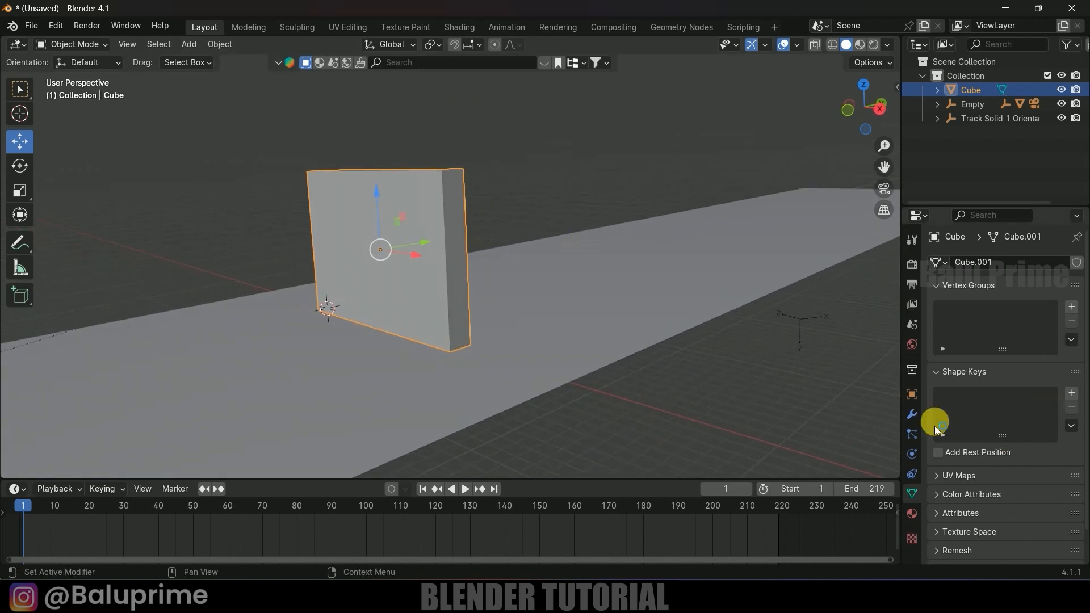
# Add a Bevel modifier to the wall and view its top corner edges up close.
pyautogui.click(912, 414)
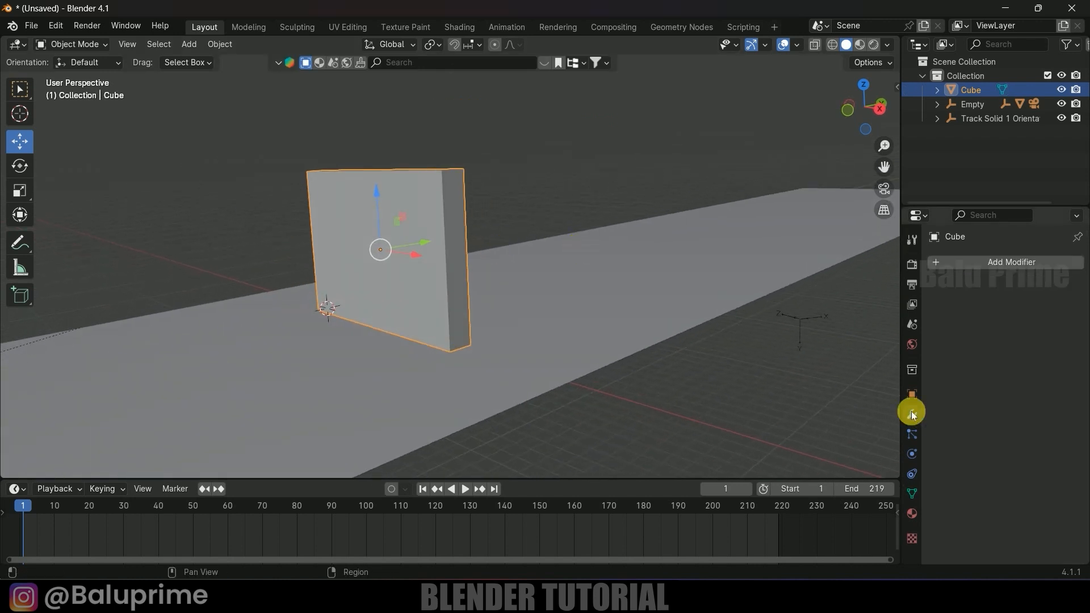
pyautogui.click(1000, 257)
pyautogui.moveTo(948, 310)
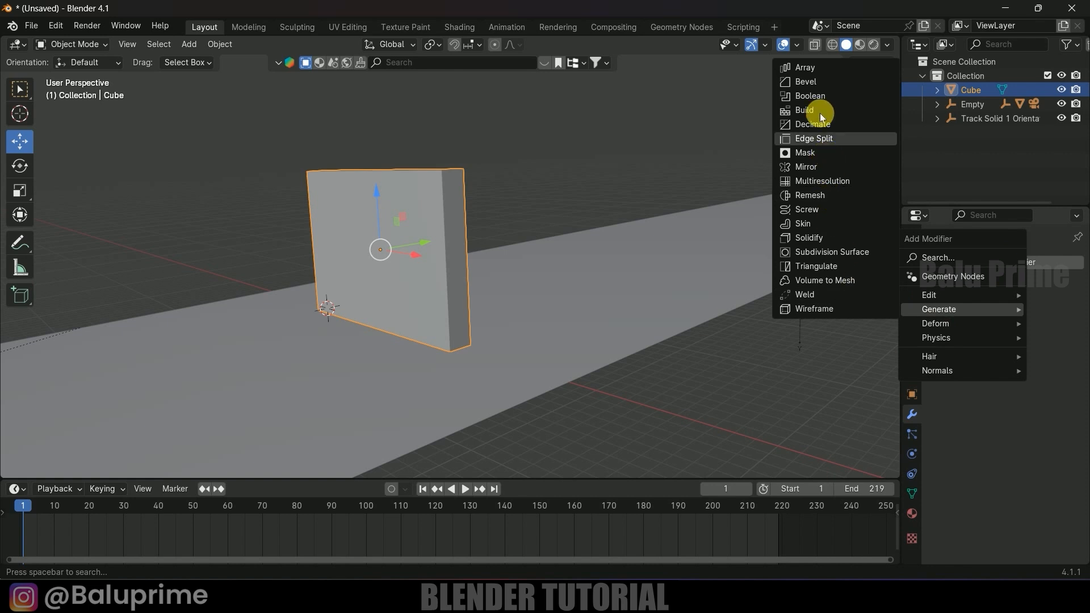
pyautogui.click(811, 82)
pyautogui.scroll(5, 592, 210)
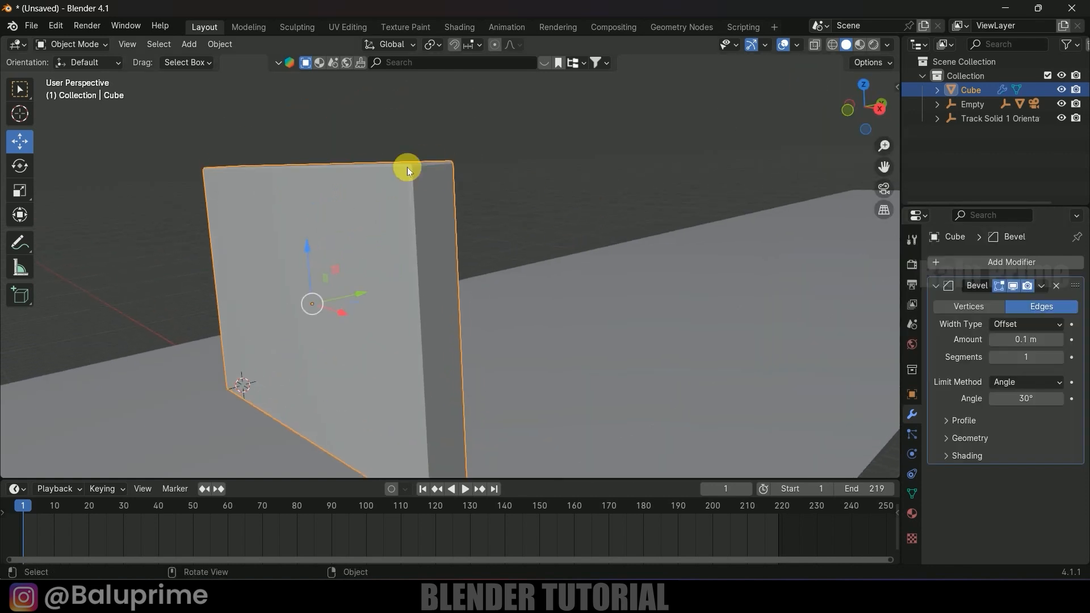
pyautogui.moveTo(426, 182); pyautogui.dragTo(521, 253, button='middle')
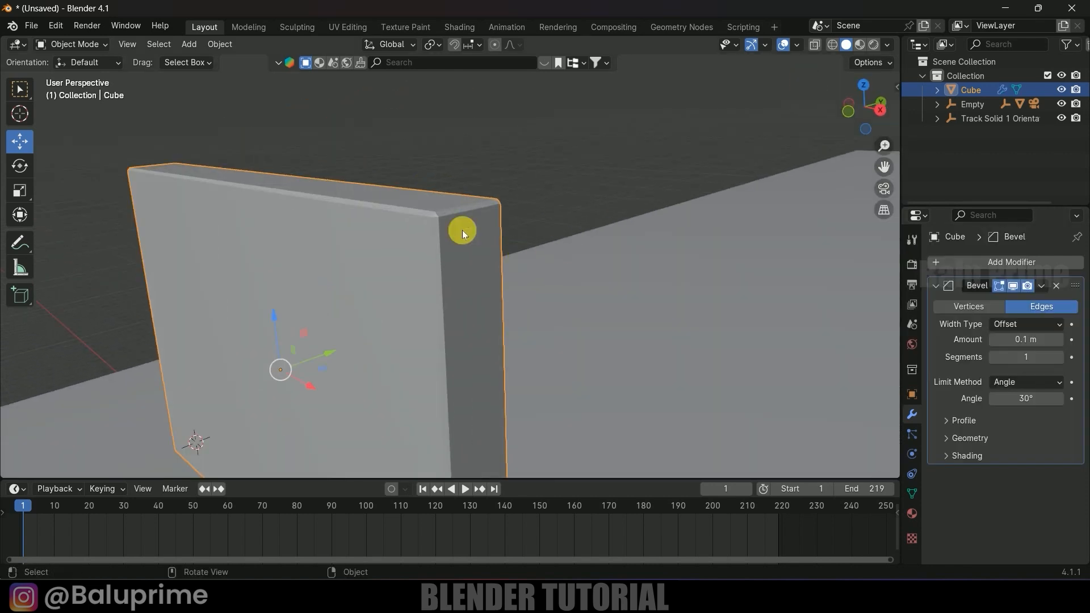
# Set the bevel to 2 segments with Harden Normals enabled, and apply the modifier.
pyautogui.click(1059, 358)
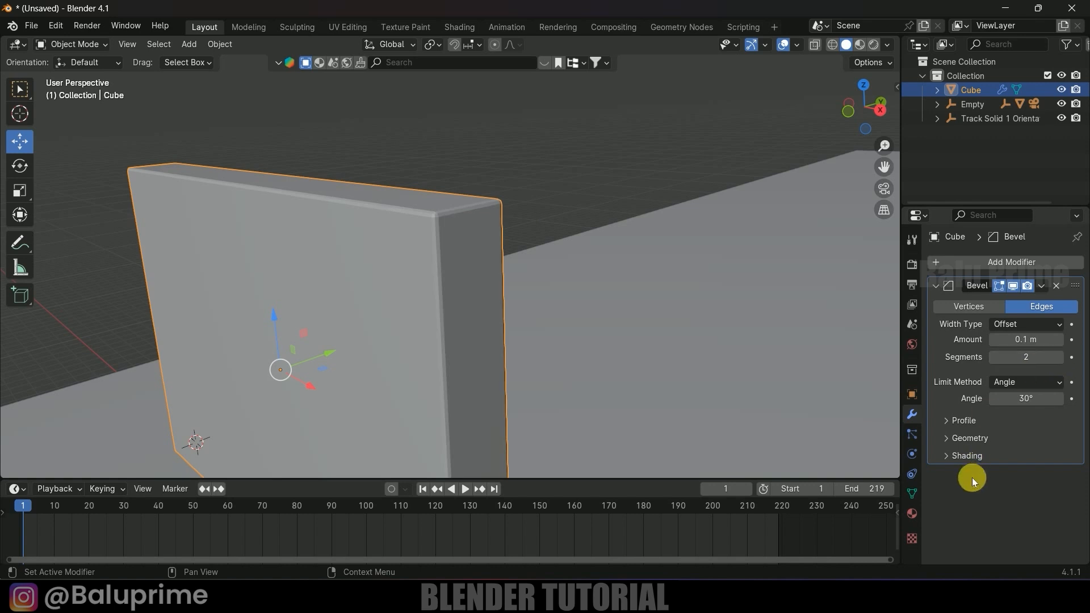
pyautogui.click(949, 456)
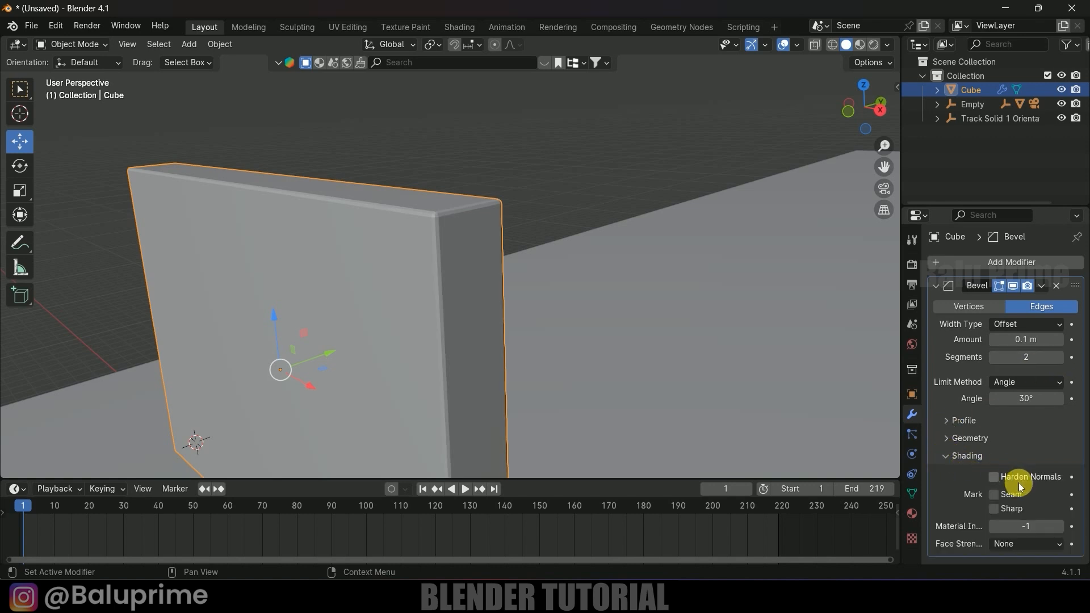
pyautogui.click(993, 478)
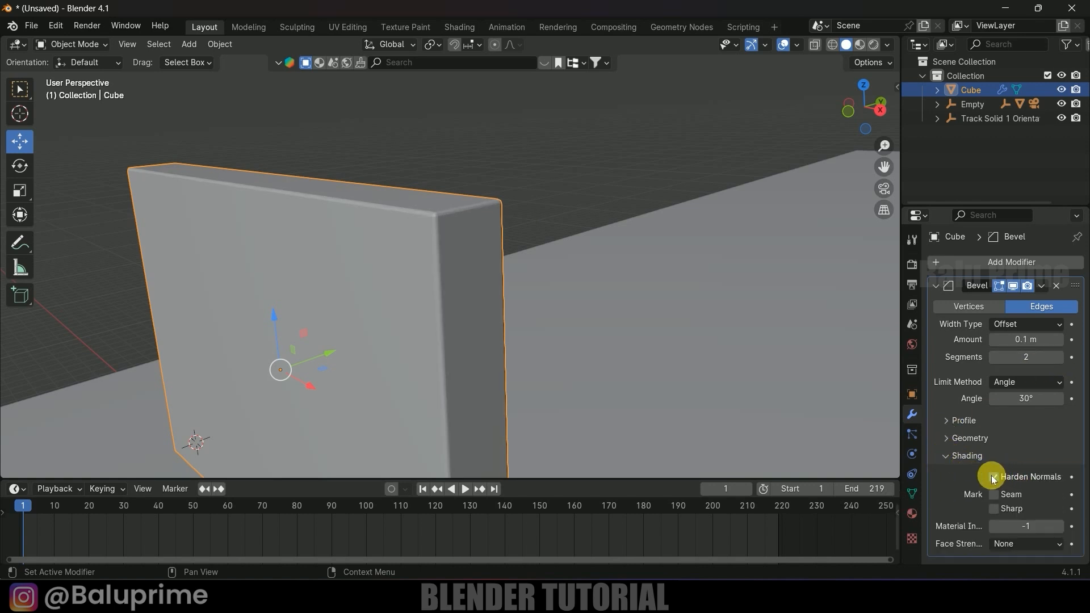
pyautogui.click(1042, 286)
pyautogui.click(987, 304)
# Switch the viewport to Material Preview shading and save the project as "wall hit.blend".
pyautogui.scroll(-3, 568, 250)
pyautogui.keyDown('shift'); pyautogui.moveTo(540, 318); pyautogui.dragTo(560, 226, button='middle'); pyautogui.keyUp('shift')
pyautogui.moveTo(581, 268); pyautogui.dragTo(550, 287, button='middle')
pyautogui.scroll(-3, 564, 274)
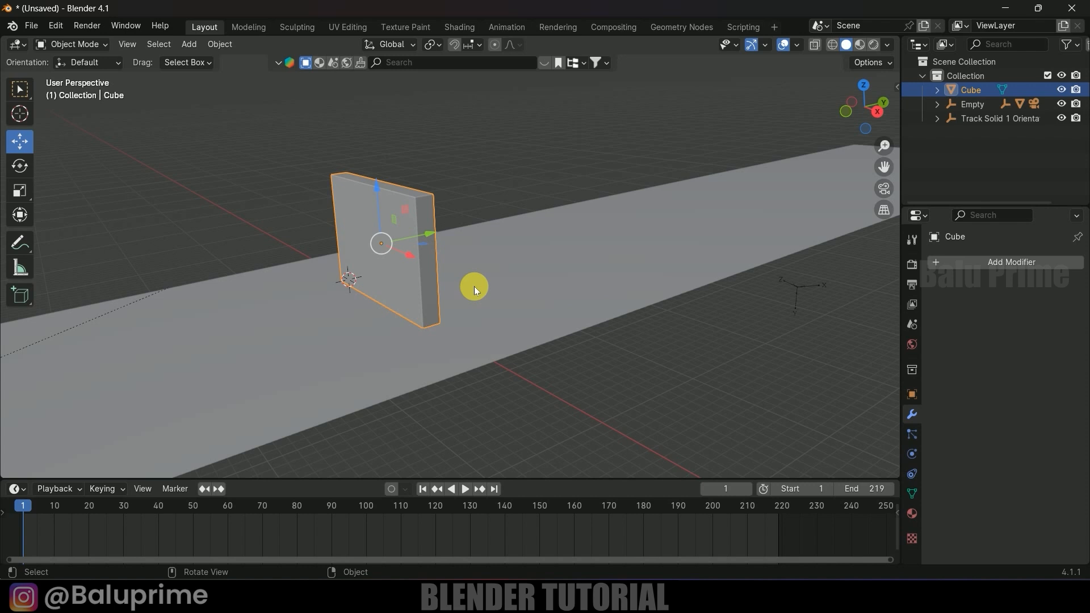
pyautogui.click(862, 44)
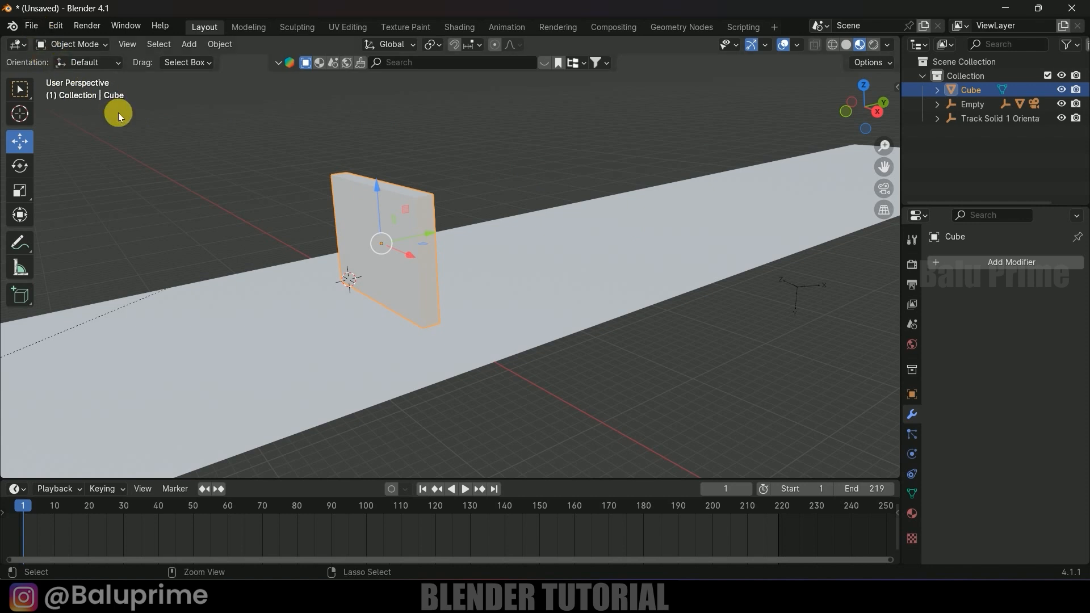
pyautogui.hotkey('ctrl', 's')
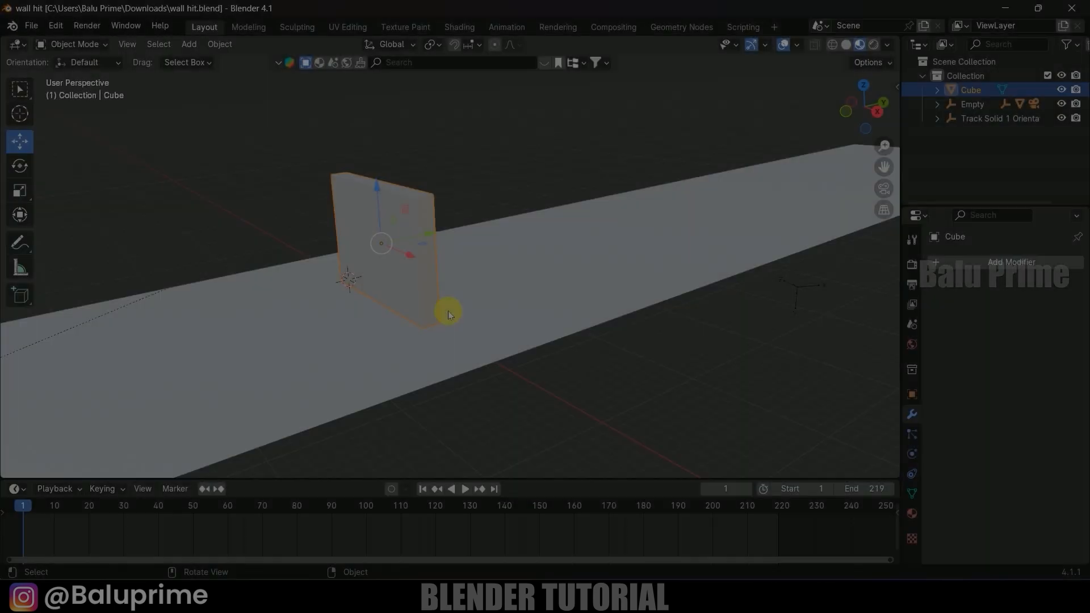
# Search the online asset library's materials for "wall".
pyautogui.scroll(2, 448, 311)
pyautogui.keyDown('shift'); pyautogui.moveTo(448, 311); pyautogui.dragTo(477, 311, button='middle'); pyautogui.keyUp('shift')
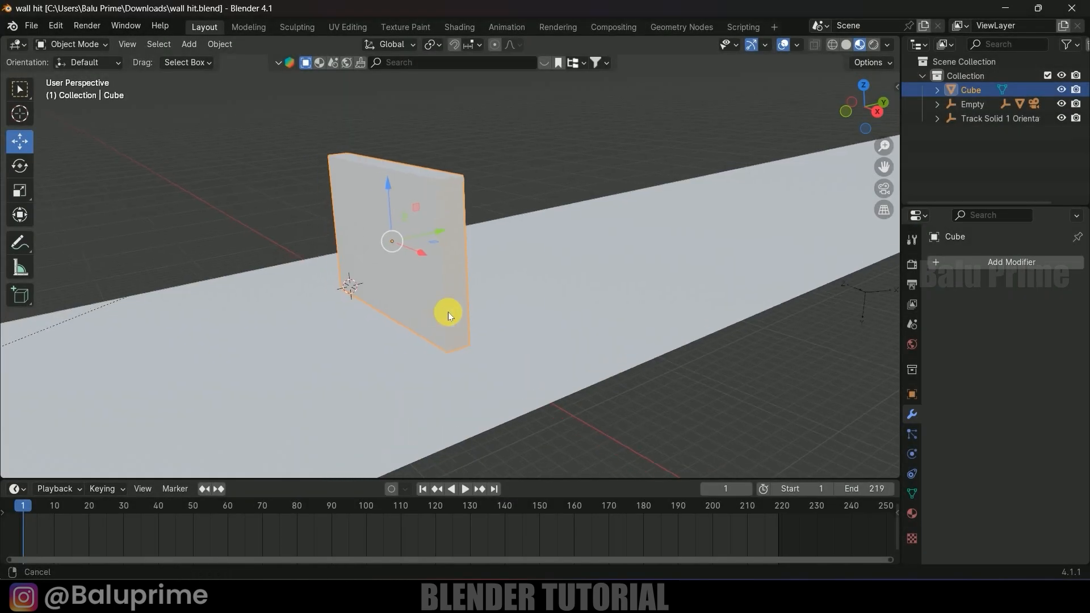
pyautogui.scroll(2, 448, 312)
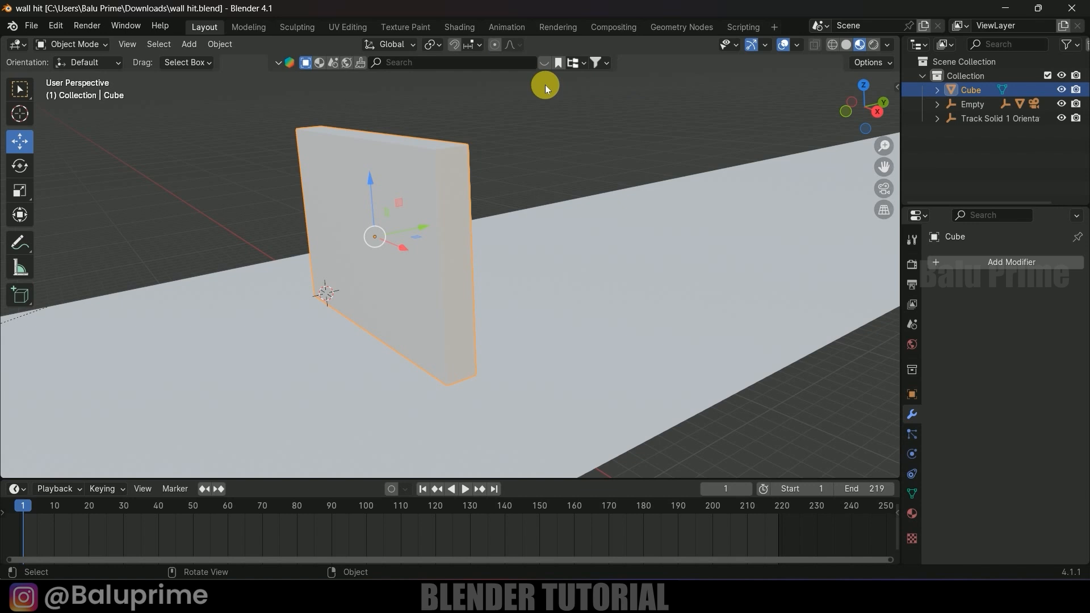
pyautogui.click(320, 63)
pyautogui.click(423, 64)
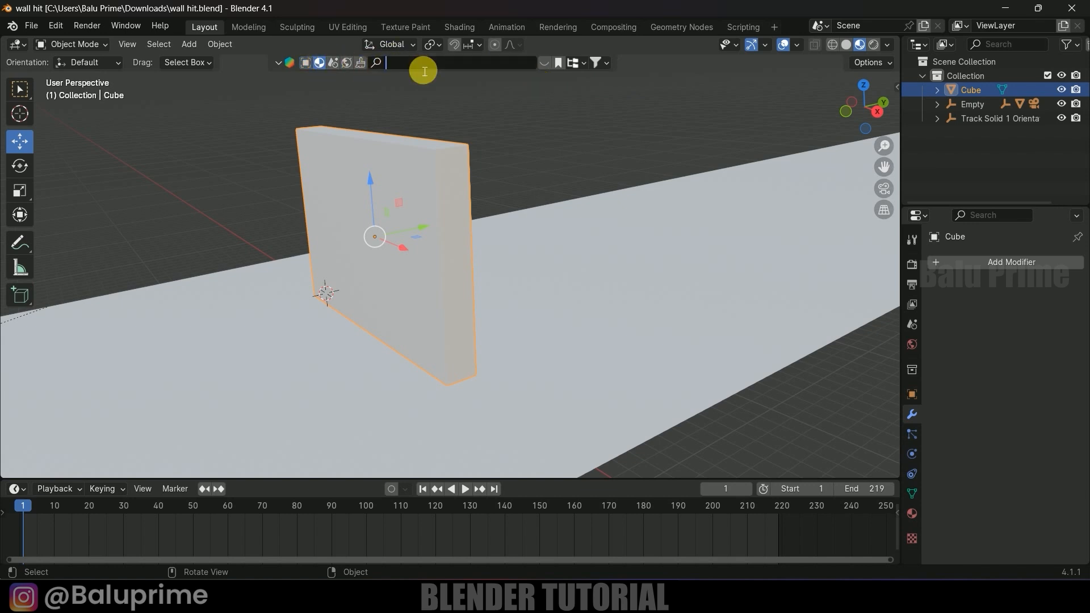
pyautogui.write('wall')
pyautogui.press('Return')
# Assign the Rock Wall material by Poly Haven to the wall and check its texture up close.
pyautogui.moveTo(307, 135)
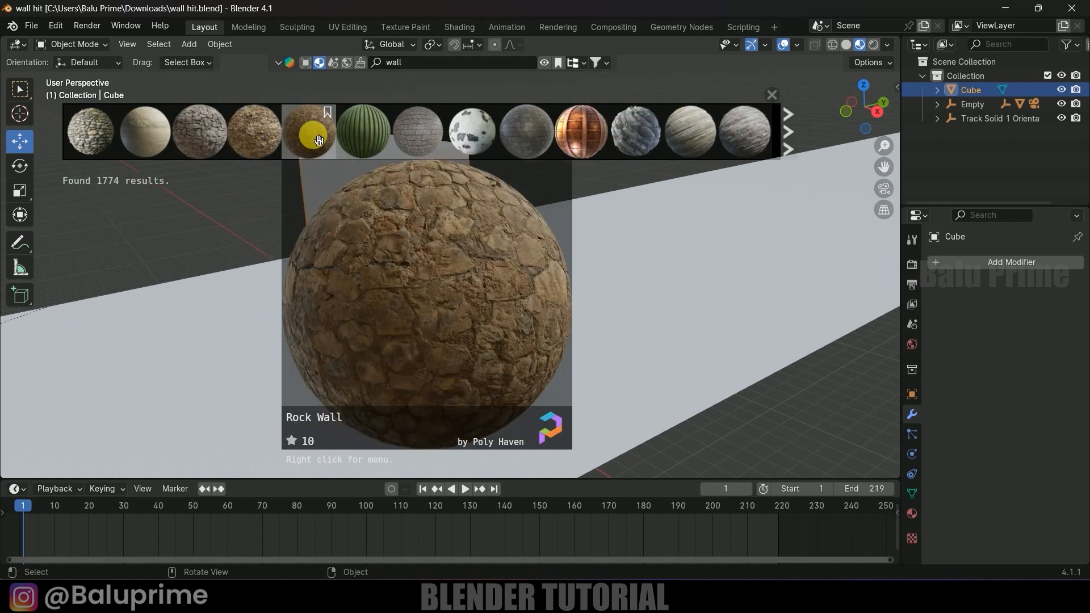
pyautogui.moveTo(319, 140); pyautogui.dragTo(375, 236)
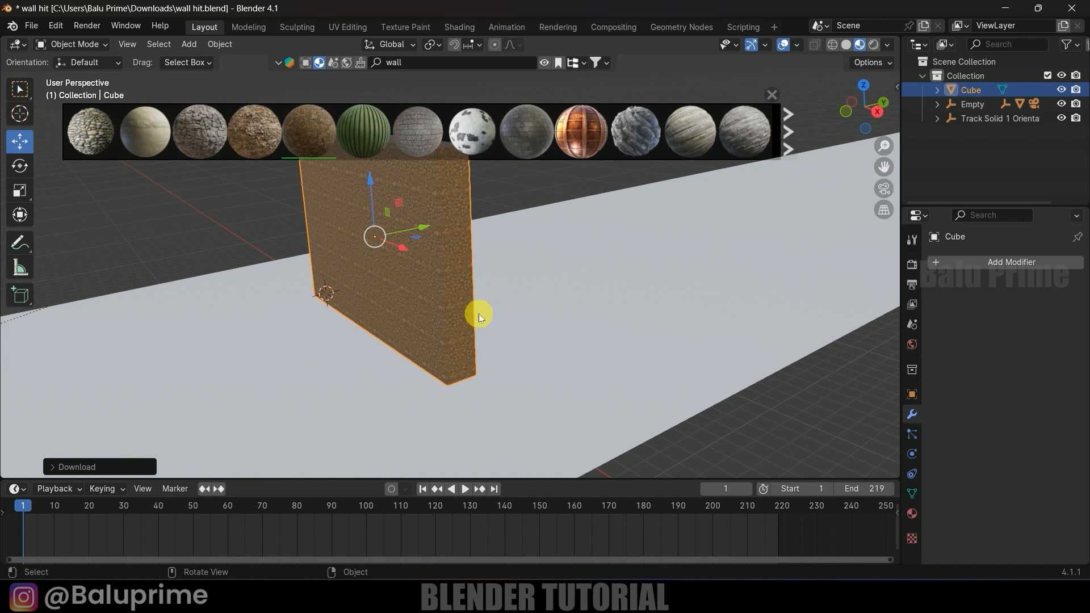
pyautogui.scroll(2, 462, 312)
pyautogui.scroll(4, 485, 308)
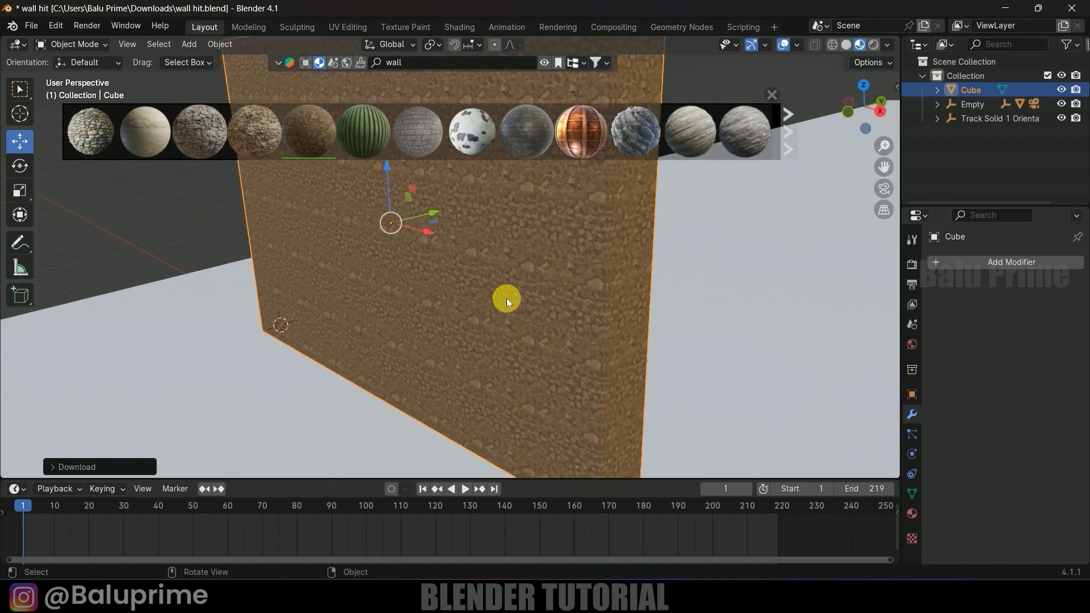
# Close the asset results and unwrap the whole wall mesh with Smart UV Project at its default settings.
pyautogui.click(772, 95)
pyautogui.scroll(-5, 493, 177)
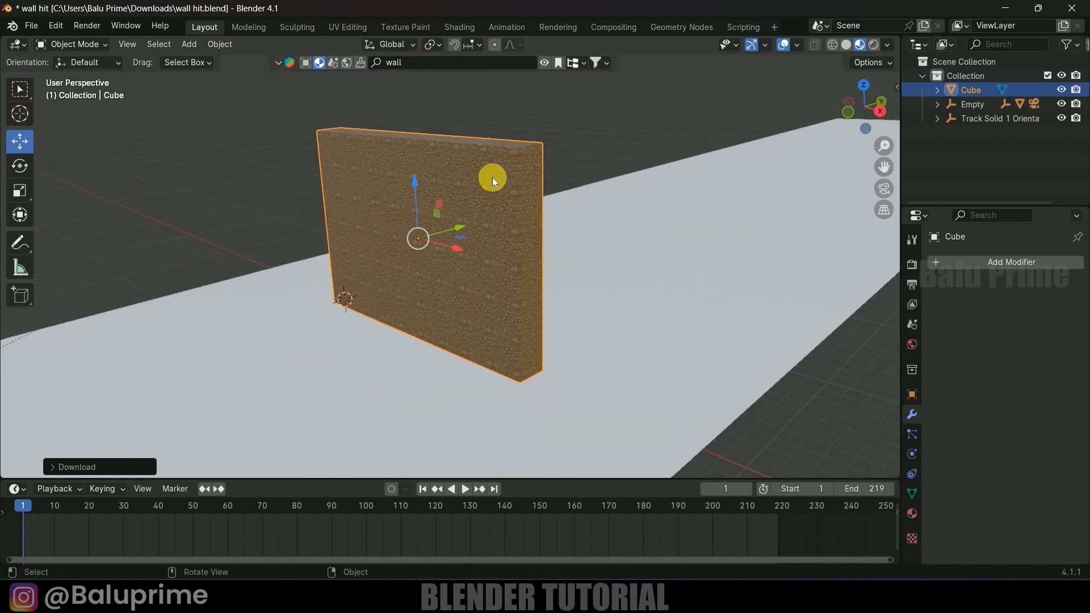
pyautogui.keyDown('shift'); pyautogui.moveTo(492, 192); pyautogui.dragTo(493, 207, button='middle'); pyautogui.keyUp('shift')
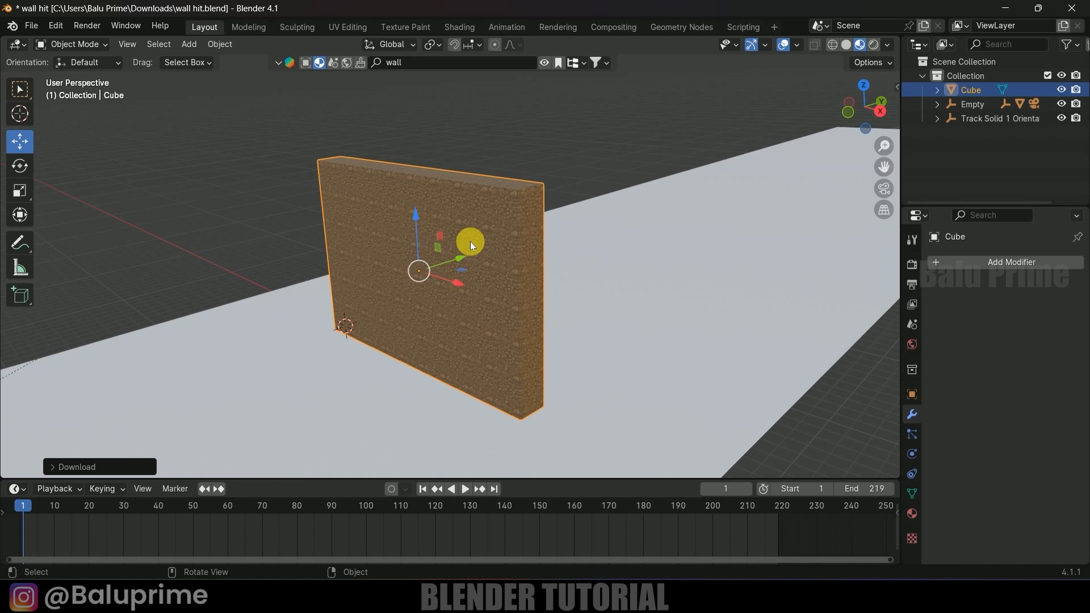
pyautogui.press('Tab')
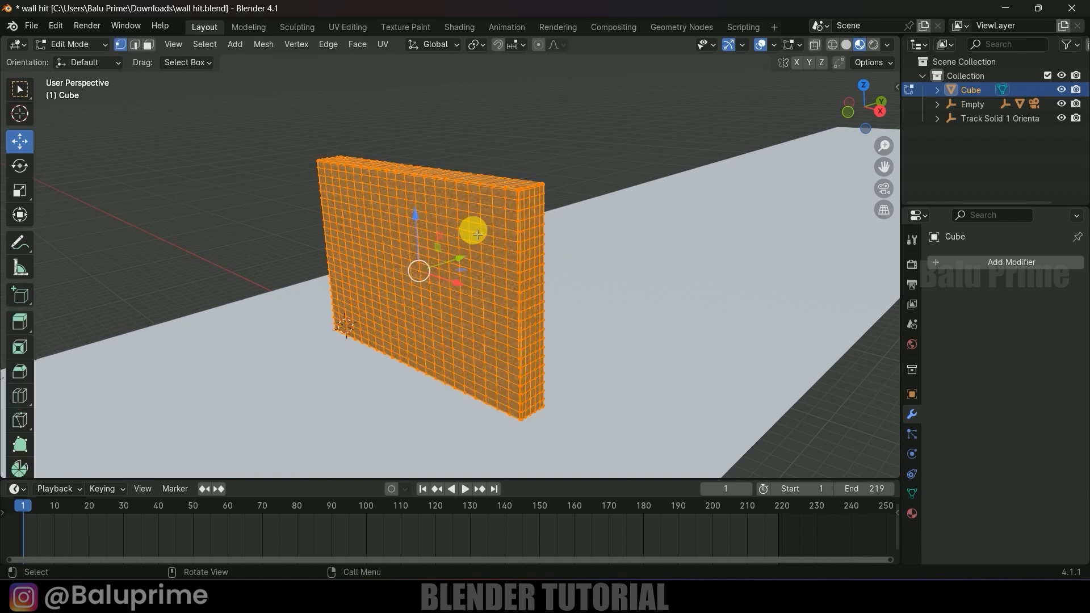
pyautogui.press('u')
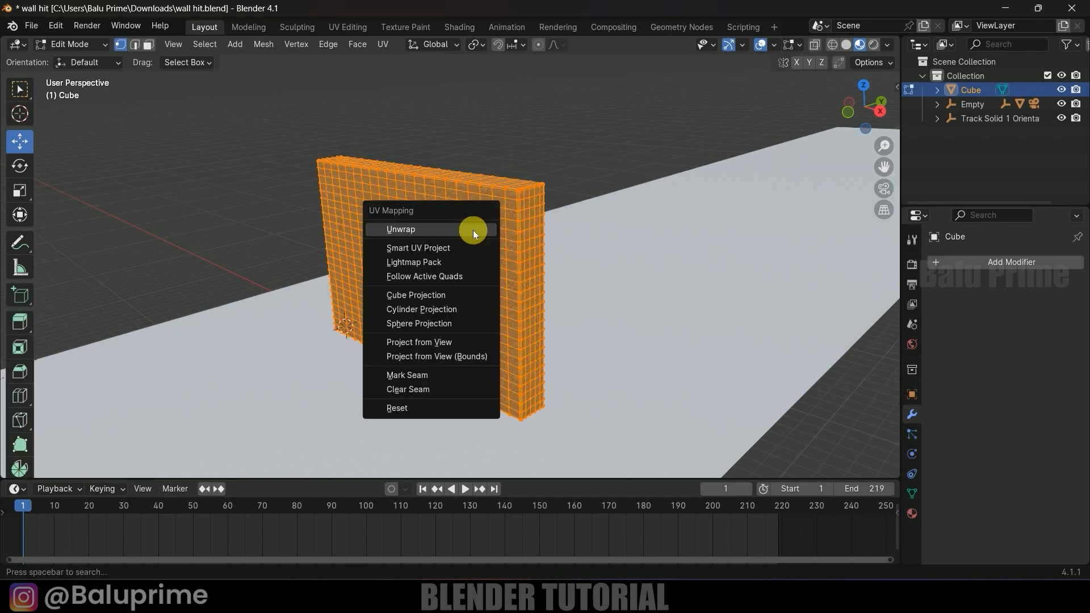
pyautogui.click(413, 249)
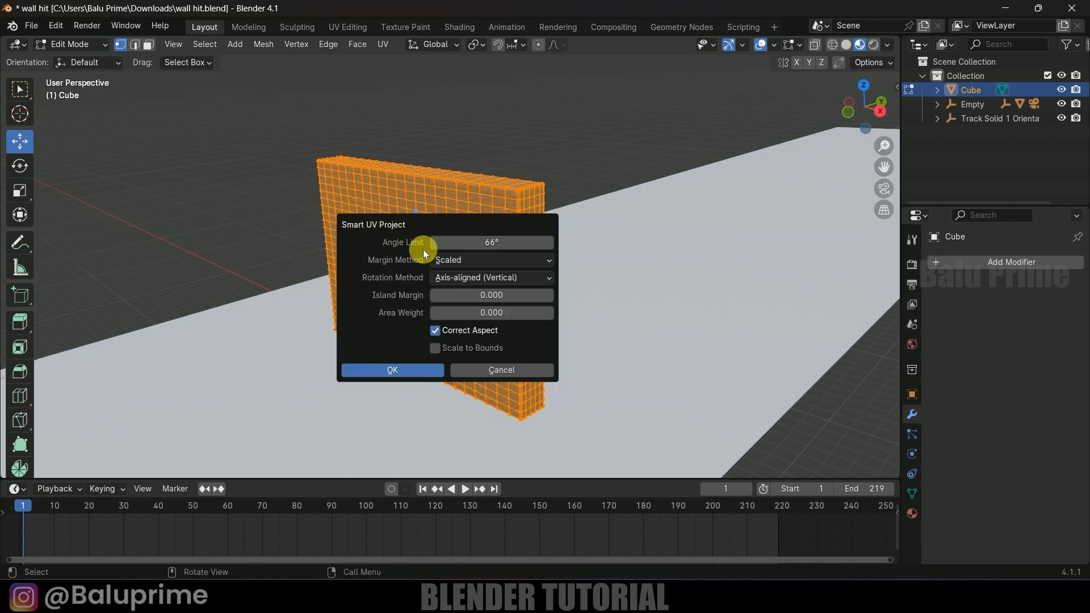
pyautogui.click(389, 369)
pyautogui.press('Tab')
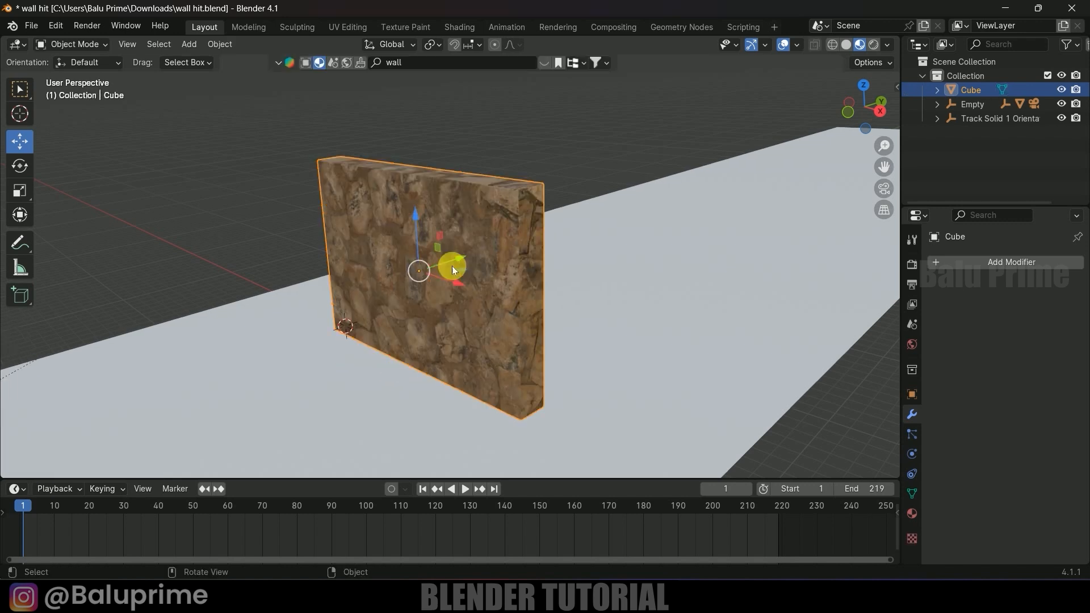
pyautogui.scroll(2, 485, 288)
pyautogui.moveTo(485, 288); pyautogui.dragTo(414, 227, button='middle')
pyautogui.keyDown('shift'); pyautogui.moveTo(555, 243); pyautogui.dragTo(505, 237, button='middle'); pyautogui.keyUp('shift')
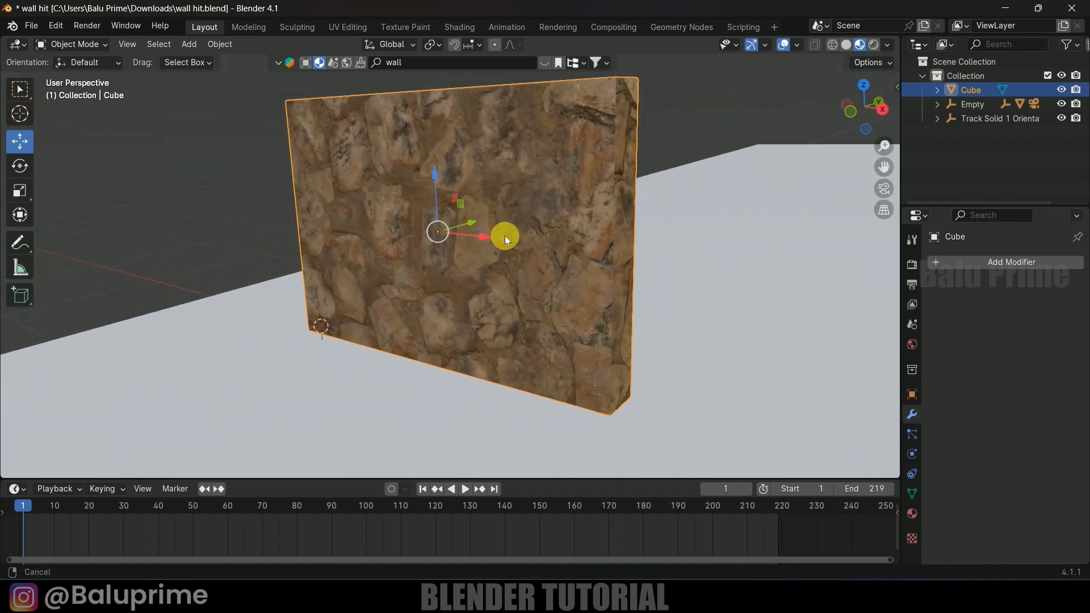
# In the Shading workspace, set the rock_wall material's mapping scale to 2 on both X and Y.
pyautogui.click(462, 27)
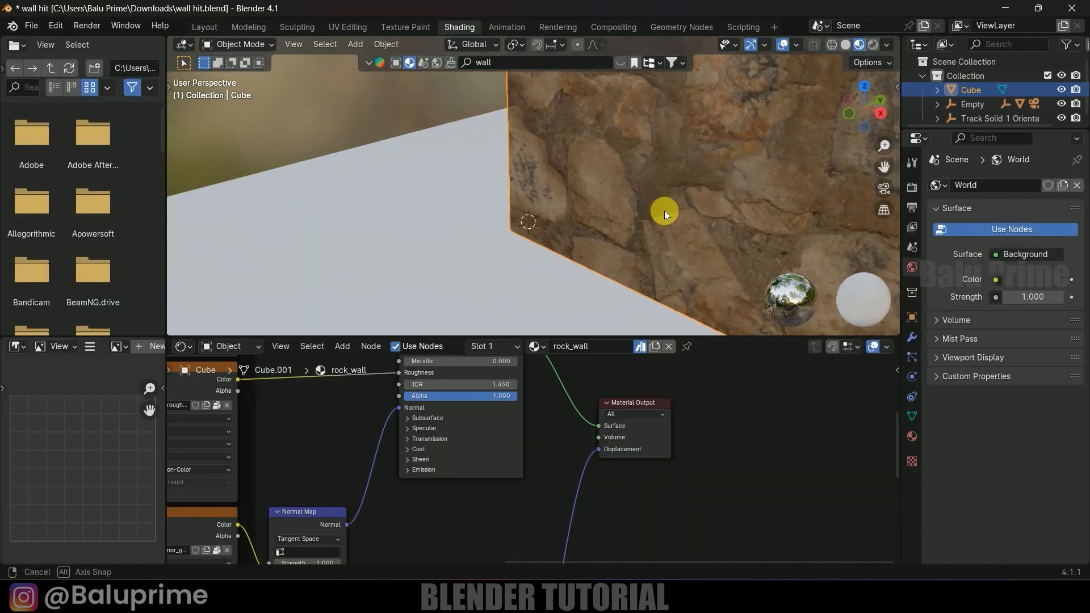
pyautogui.moveTo(416, 487)
pyautogui.mouseDown(button='middle')
pyautogui.moveTo(839, 420)
pyautogui.moveTo(636, 535)
pyautogui.moveTo(605, 487)
pyautogui.mouseUp(button='middle')
pyautogui.scroll(-3, 692, 250)
pyautogui.keyDown('shift'); pyautogui.moveTo(642, 189); pyautogui.dragTo(613, 215, button='middle'); pyautogui.keyUp('shift')
pyautogui.moveTo(614, 214); pyautogui.dragTo(605, 236, button='middle')
pyautogui.scroll(2, 604, 237)
pyautogui.scroll(1, 619, 456)
pyautogui.scroll(1, 619, 455)
pyautogui.click(514, 390)
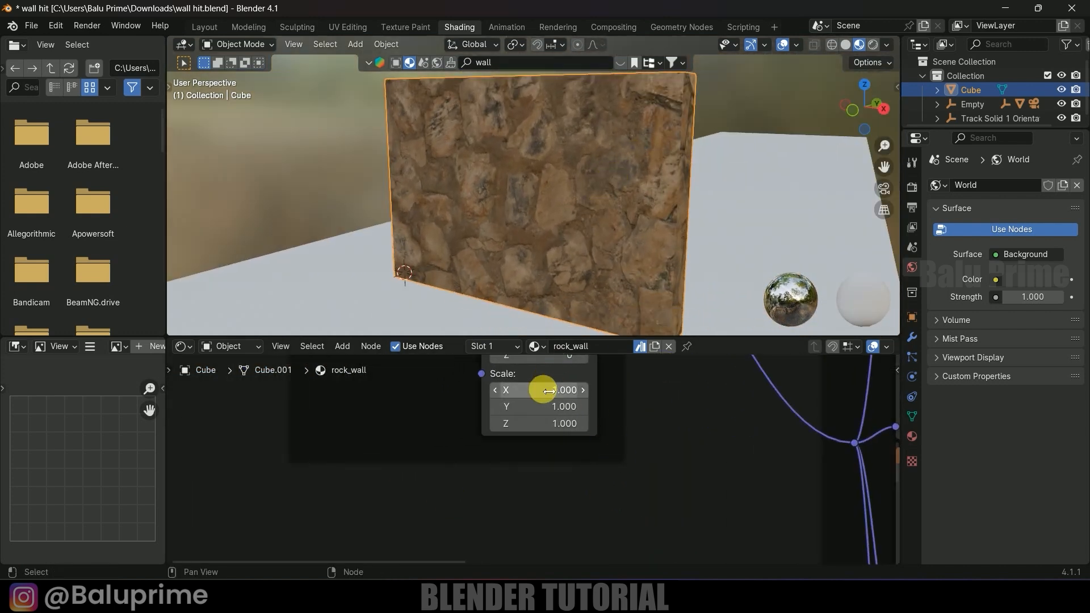
pyautogui.write('2')
pyautogui.press('Return')
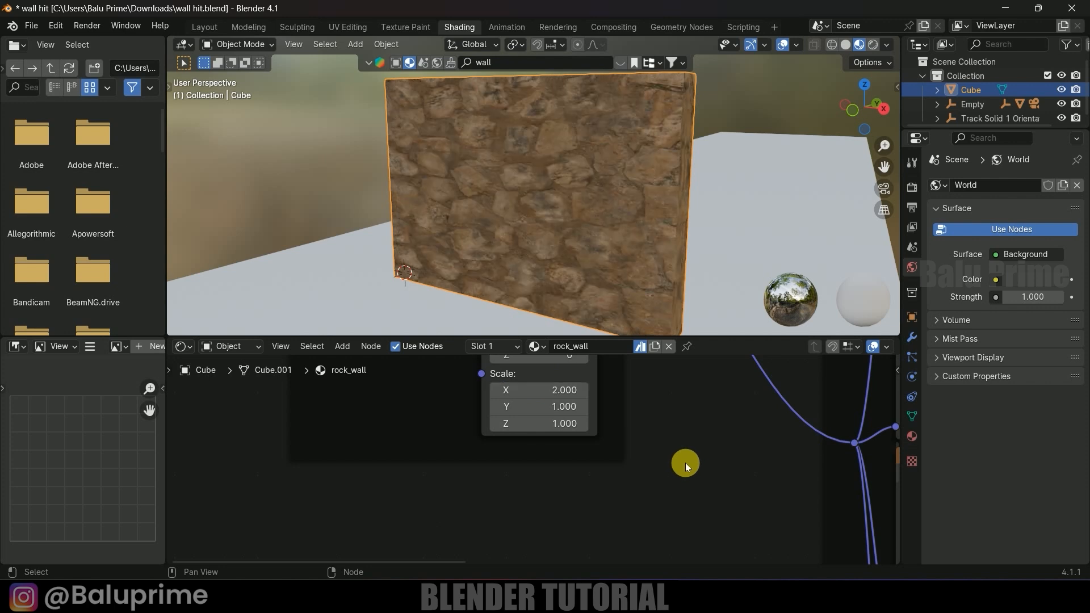
pyautogui.click(542, 407)
pyautogui.write('2')
pyautogui.press('Return')
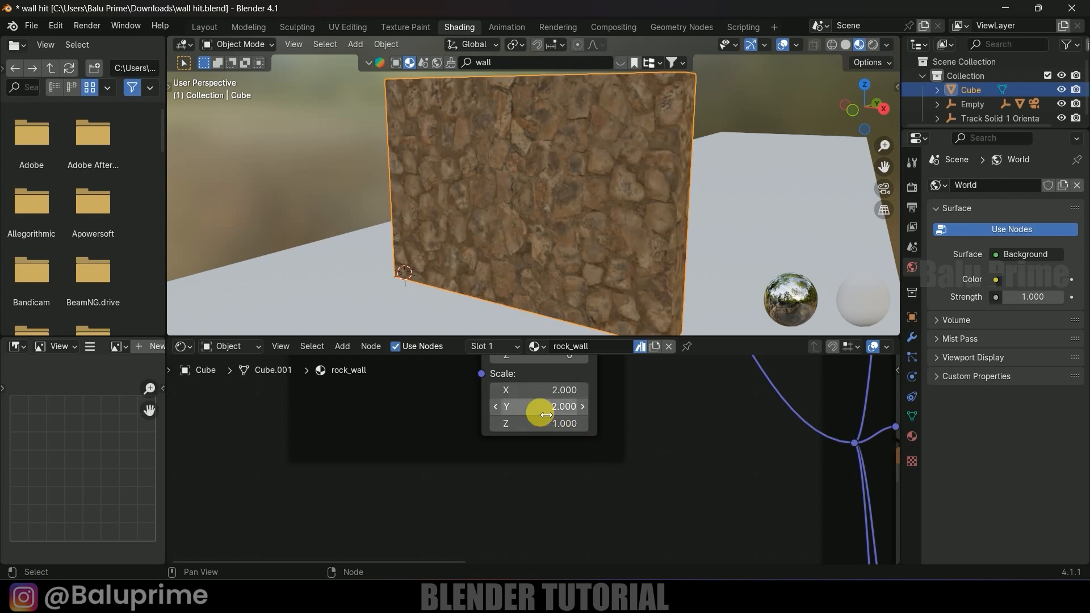
pyautogui.moveTo(664, 170); pyautogui.dragTo(642, 175, button='middle')
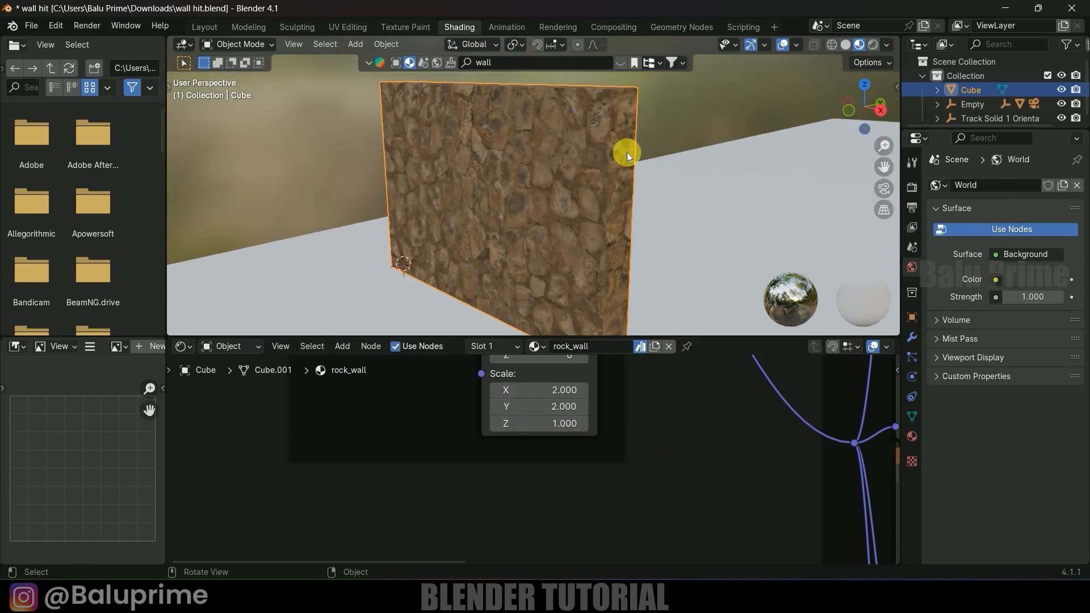
# Return to the Layout workspace and save the project.
pyautogui.click(208, 30)
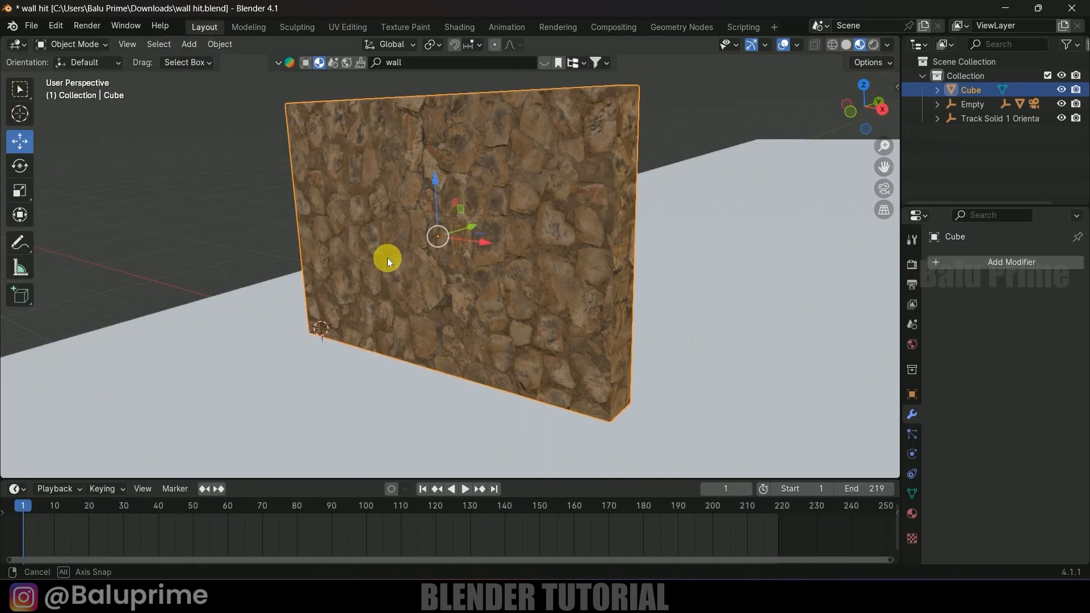
pyautogui.hotkey('ctrl', 's')
pyautogui.scroll(-2, 386, 258)
pyautogui.moveTo(387, 257); pyautogui.dragTo(471, 247, button='middle')
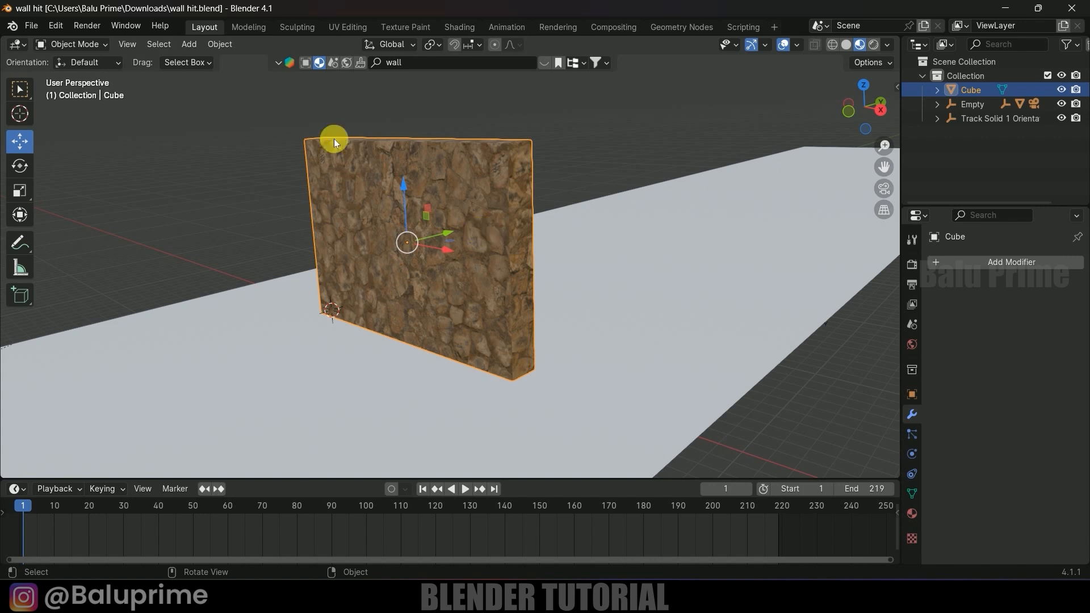
# Search the add-on preferences for "cell", make sure Object: Cell Fracture is enabled, and save the preferences.
pyautogui.click(56, 26)
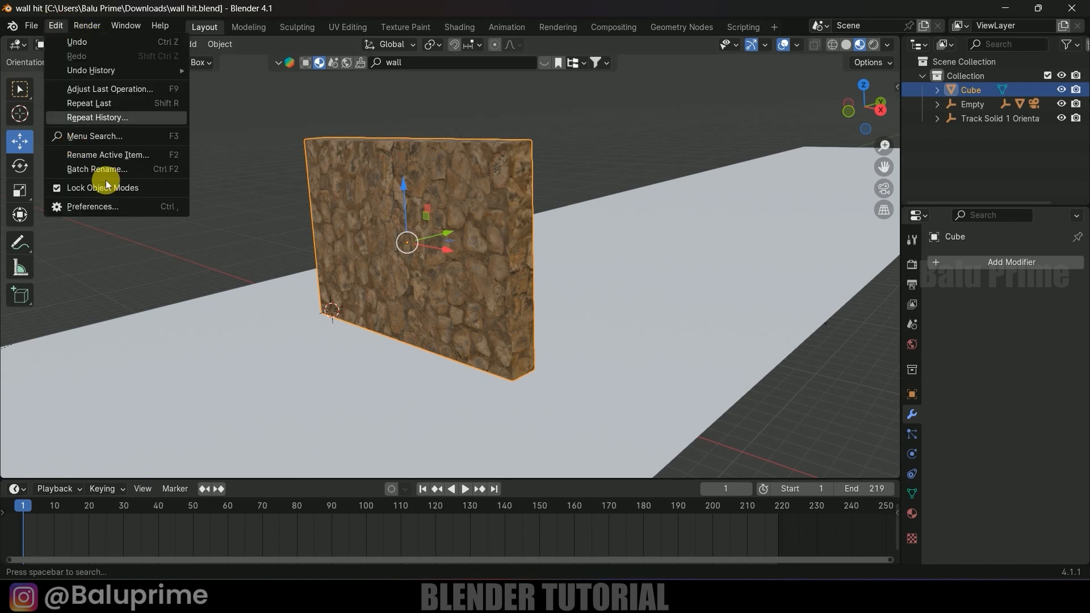
pyautogui.click(90, 208)
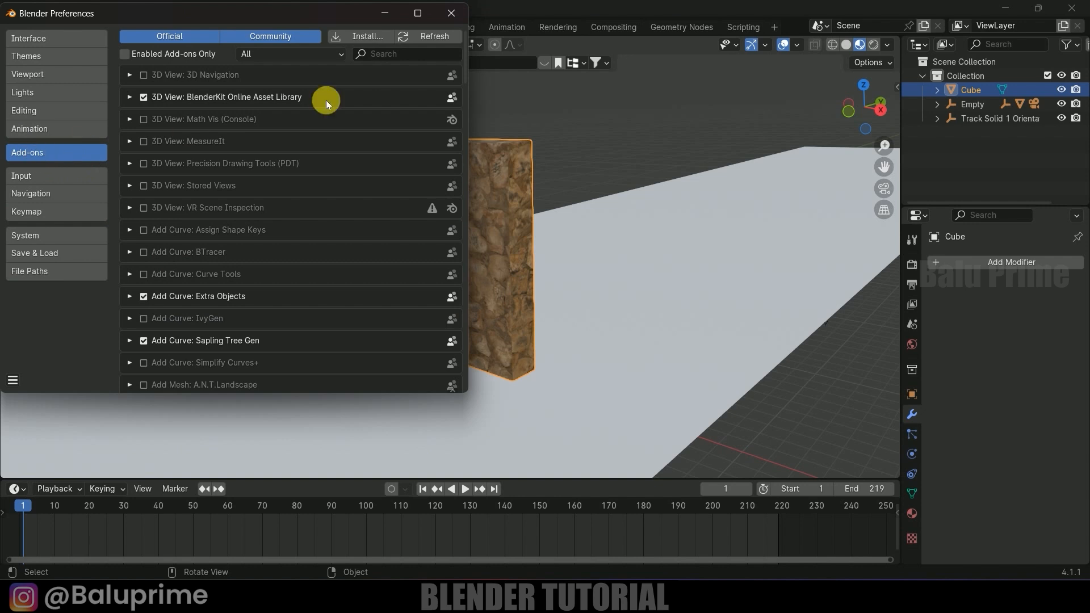
pyautogui.click(409, 55)
pyautogui.write('cell')
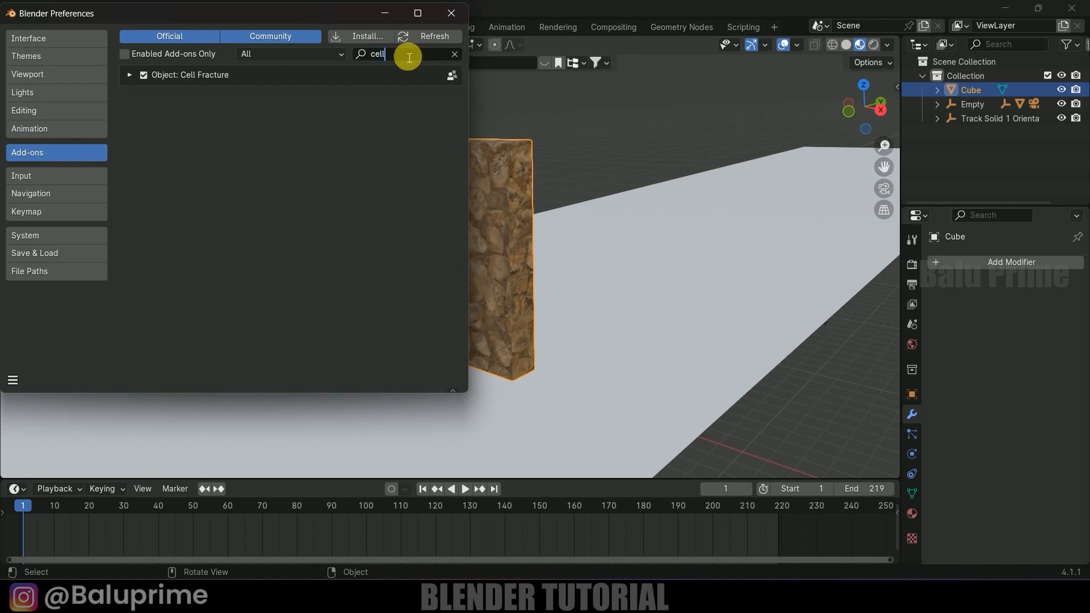
pyautogui.click(145, 77)
pyautogui.click(145, 77)
pyautogui.click(144, 76)
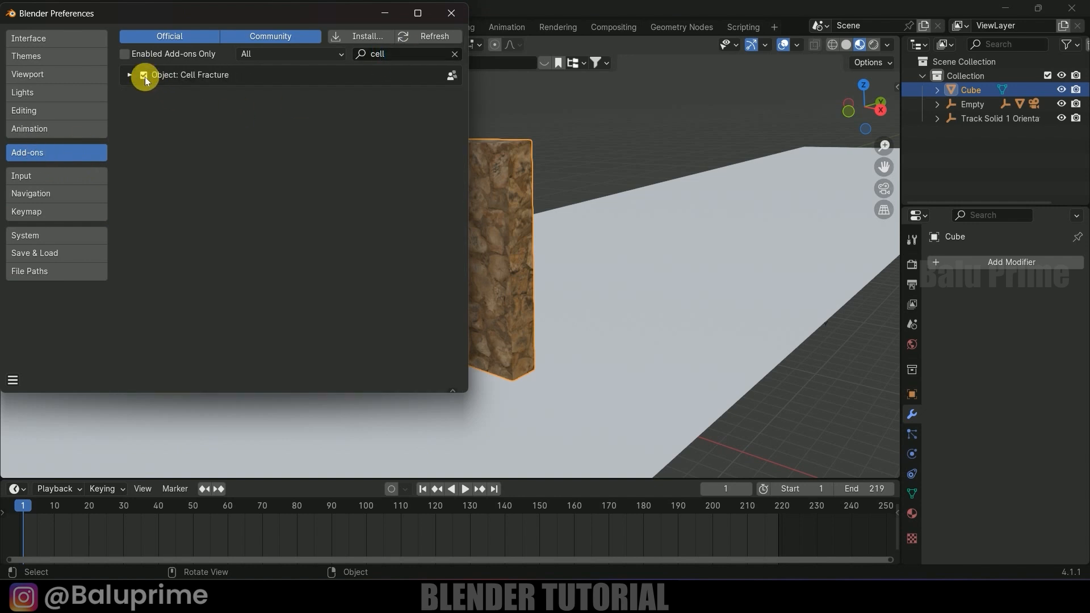
pyautogui.click(14, 382)
pyautogui.click(45, 338)
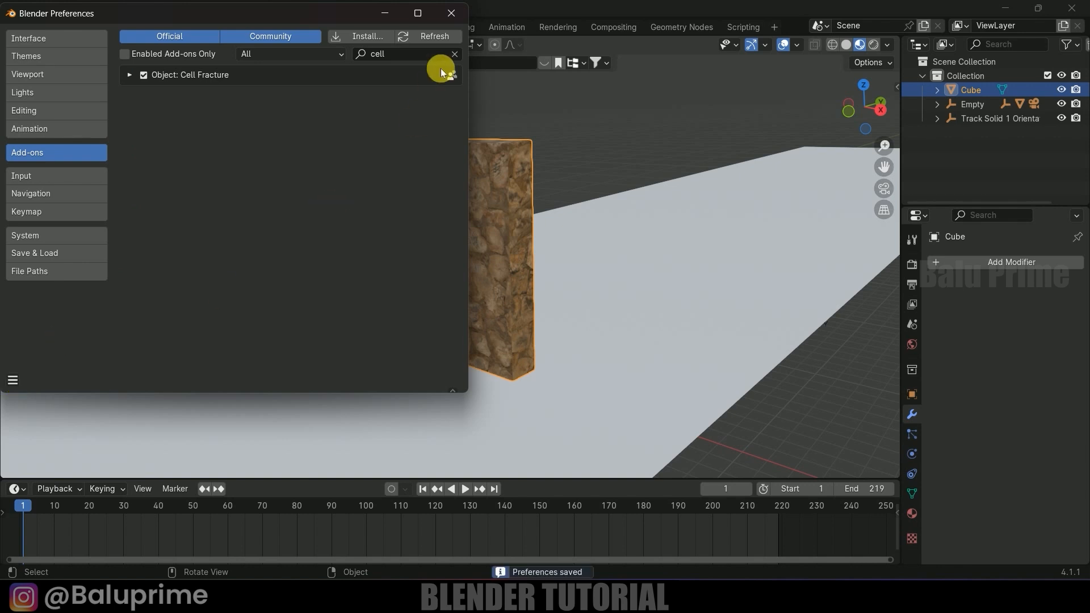
pyautogui.click(452, 13)
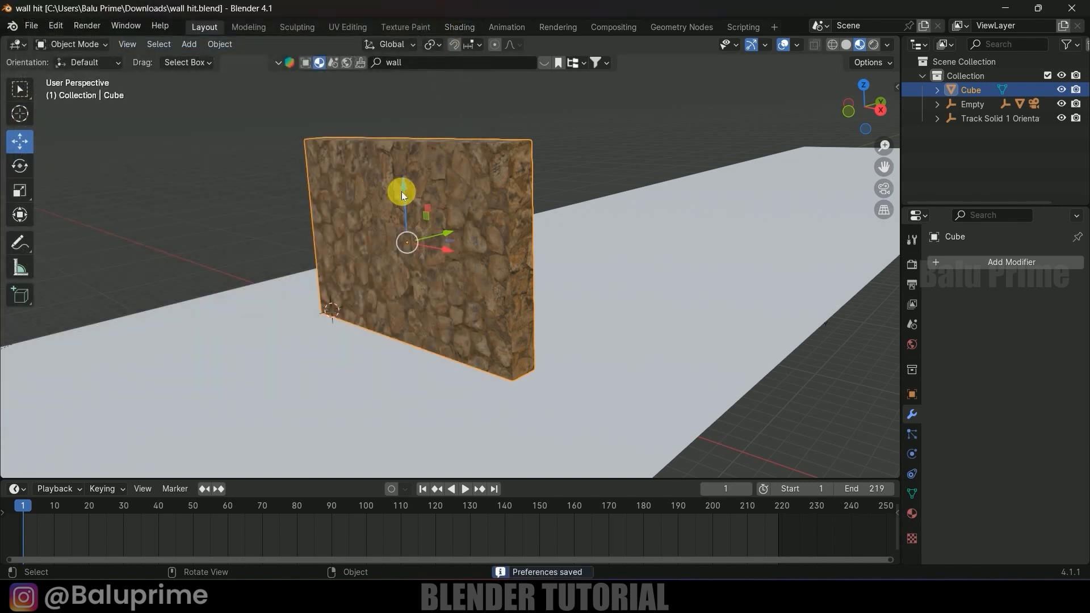
pyautogui.click(222, 45)
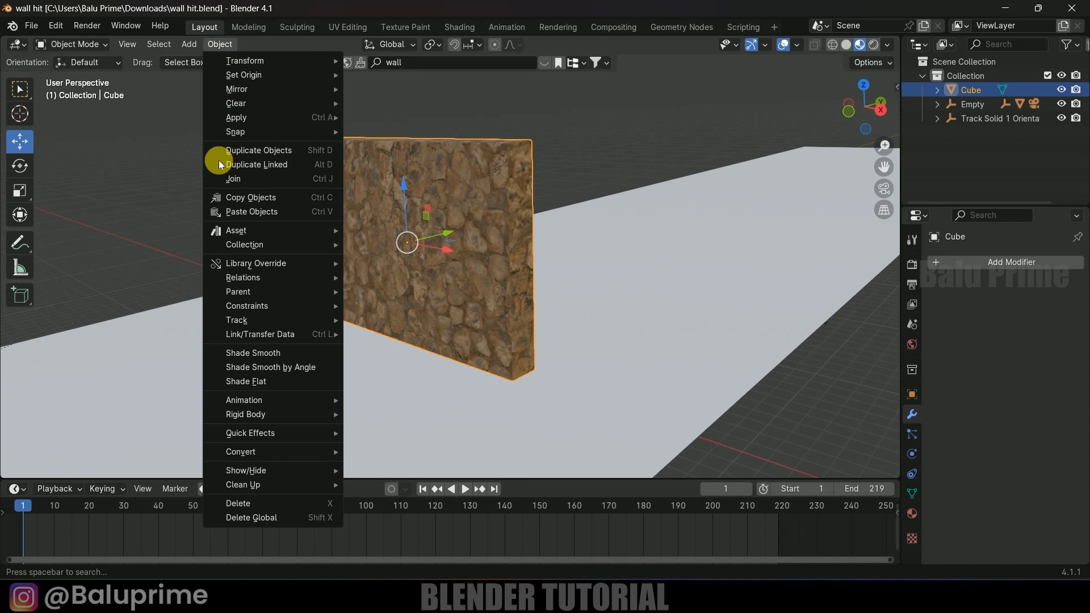
pyautogui.moveTo(277, 435)
pyautogui.click(395, 492)
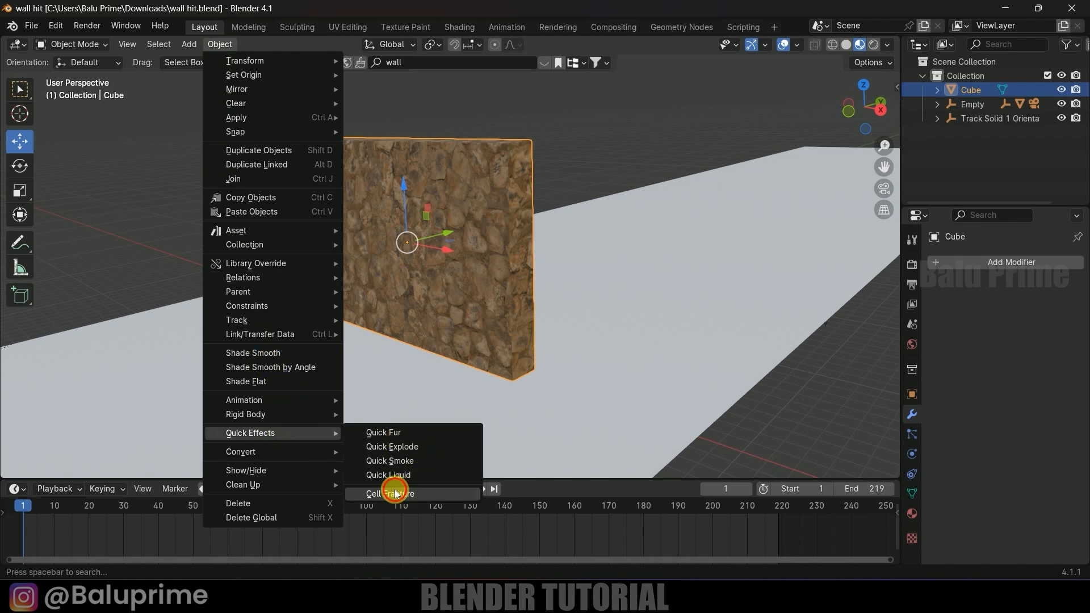
pyautogui.moveTo(442, 178); pyautogui.dragTo(626, 84)
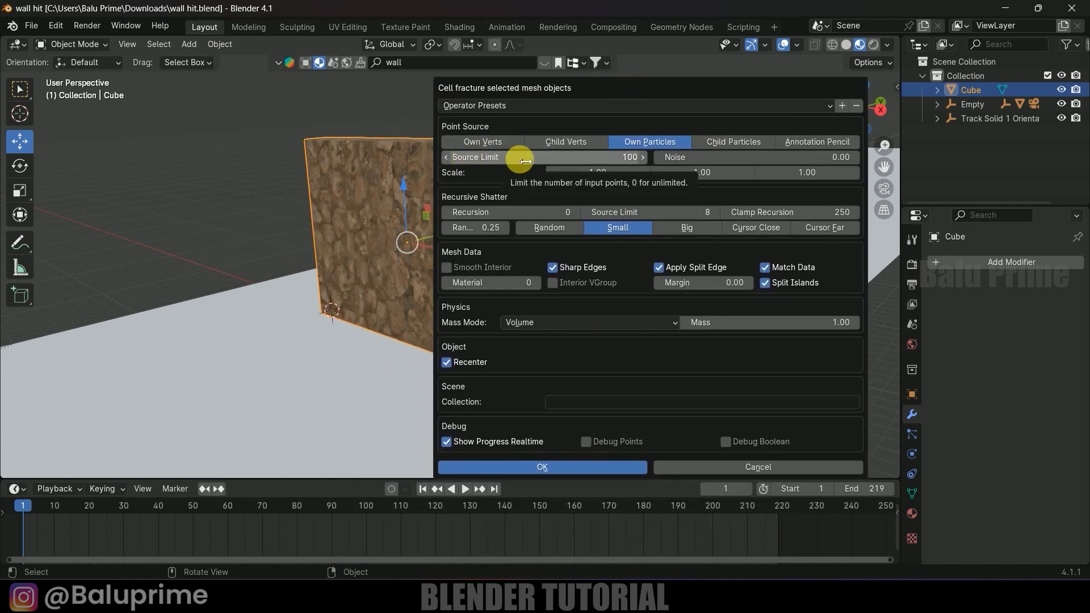
pyautogui.moveTo(405, 239); pyautogui.dragTo(324, 243, button='middle')
# Start Cell Fracture on the wall with the point source limit at 50 and noise at 0.03.
pyautogui.click(228, 42)
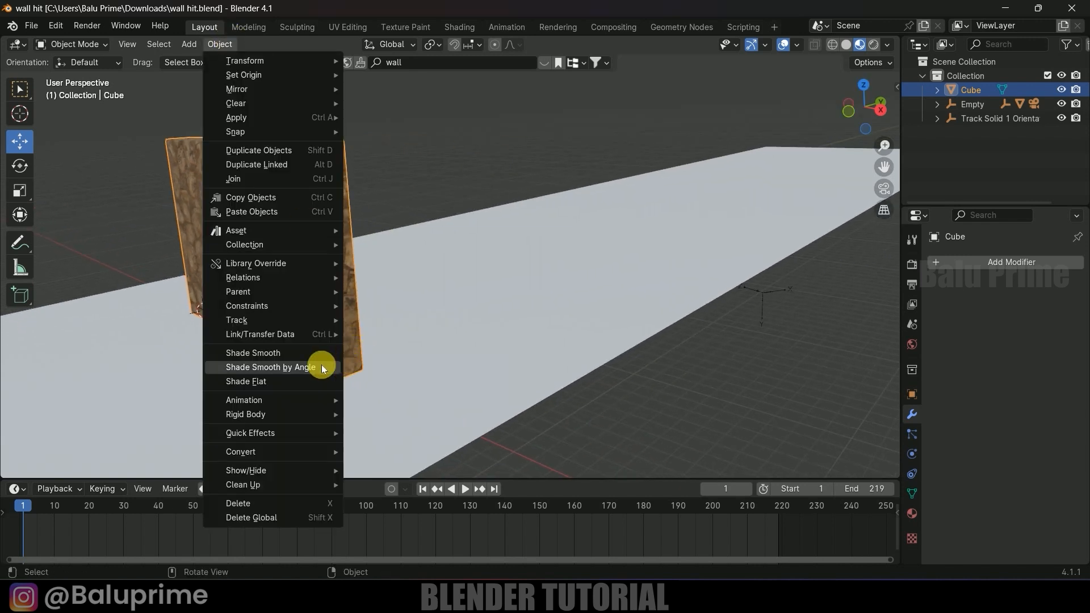
pyautogui.moveTo(257, 429)
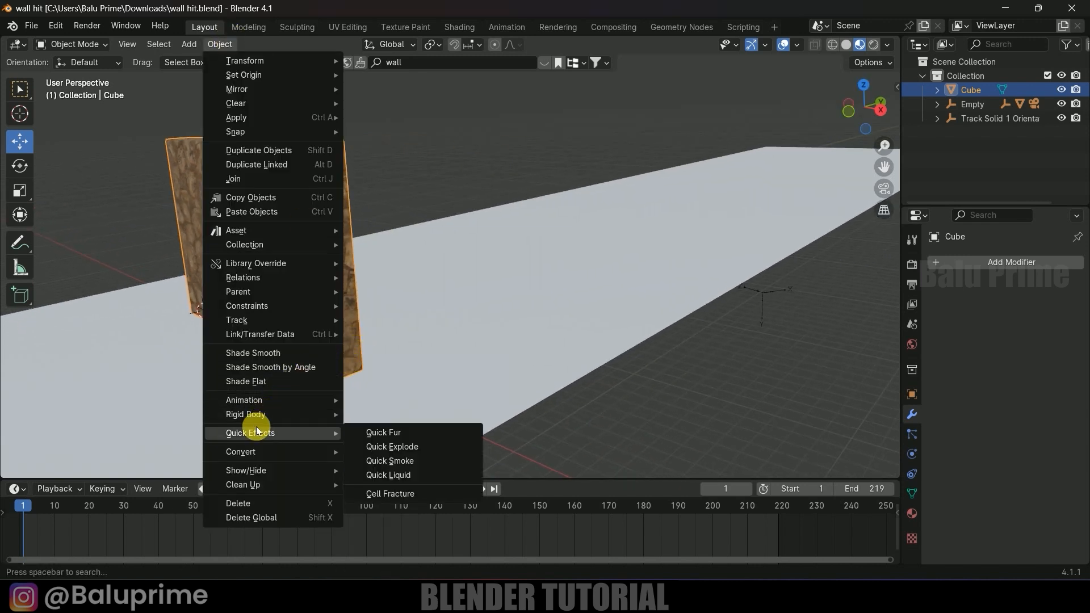
pyautogui.click(369, 493)
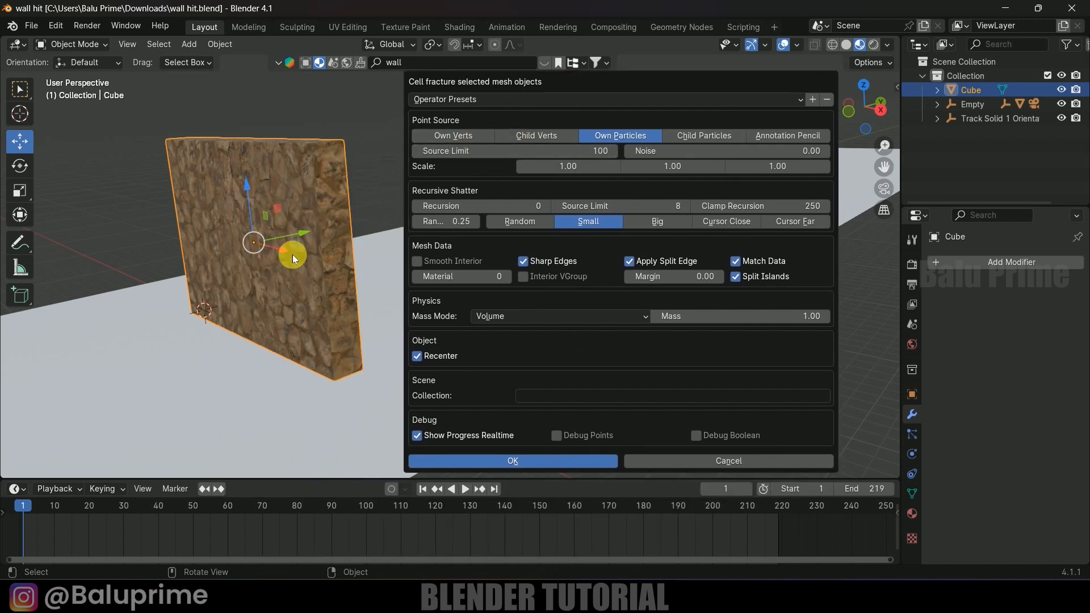
pyautogui.doubleClick(528, 152)
pyautogui.write('50')
pyautogui.press('Return')
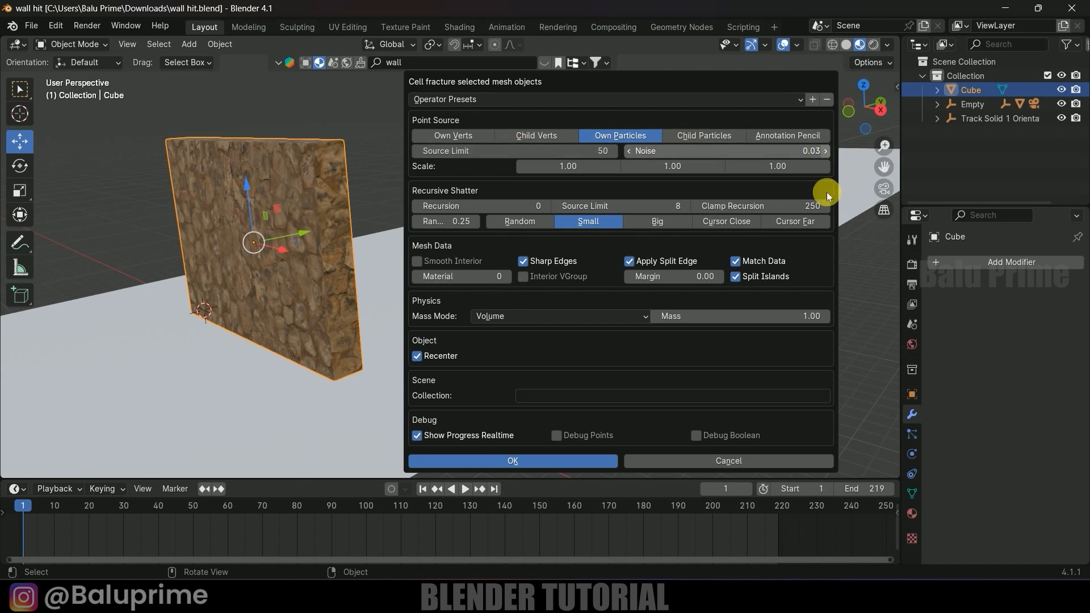
# Set the recursion and material index to 1, and fracture the wall into a collection called "wall pieces".
pyautogui.click(547, 206)
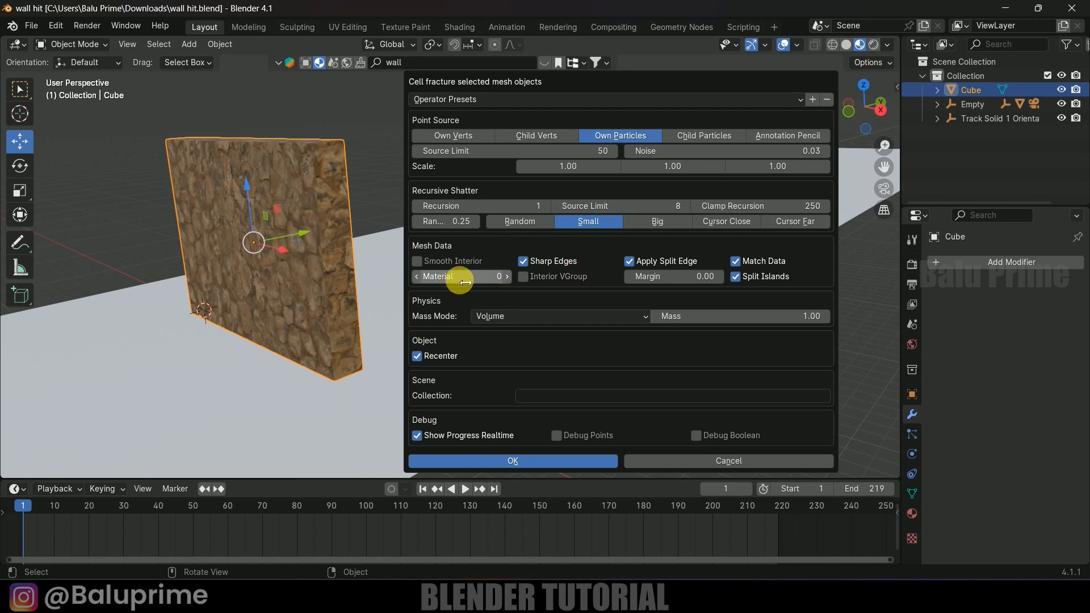
pyautogui.click(508, 276)
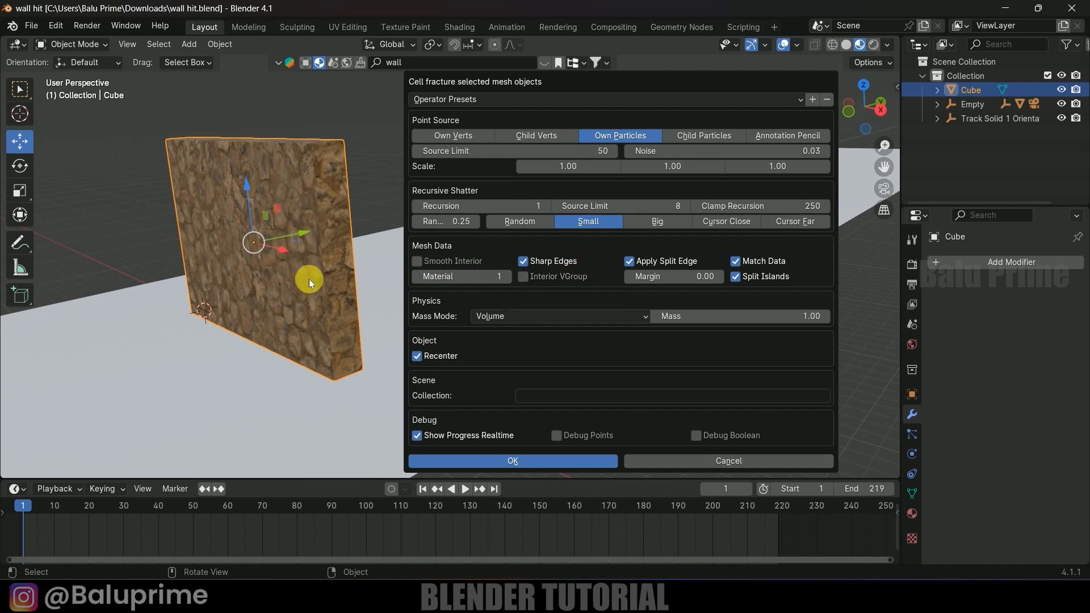
pyautogui.click(417, 276)
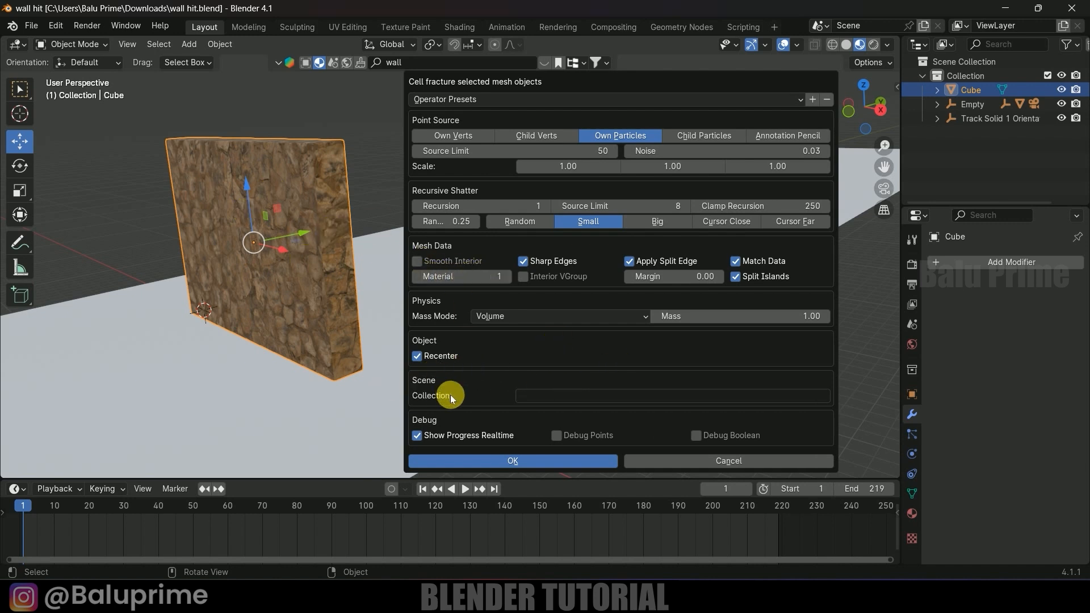
pyautogui.click(564, 398)
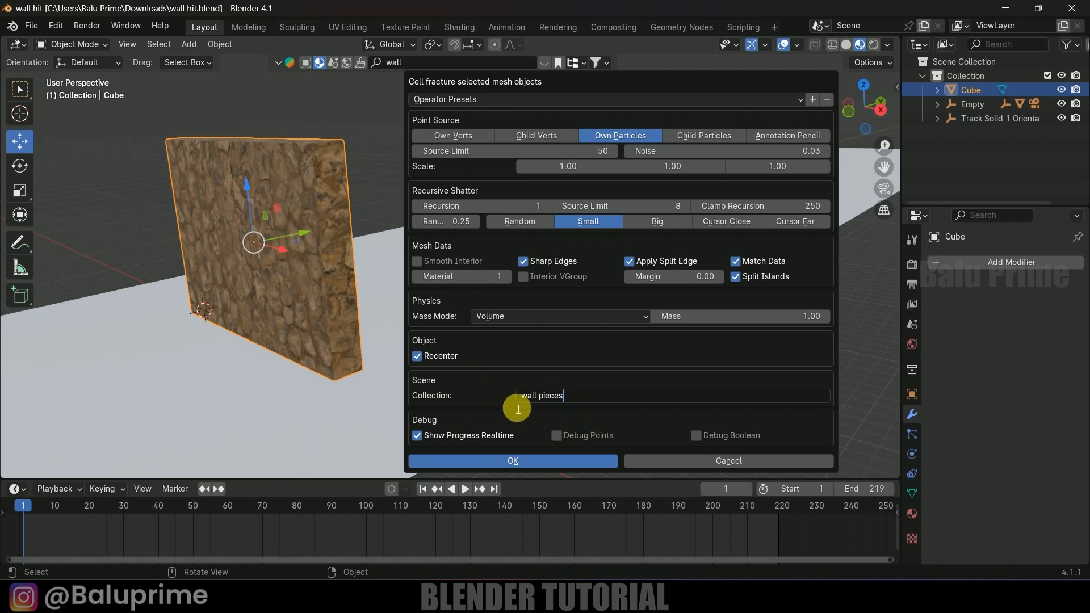
pyautogui.click(542, 461)
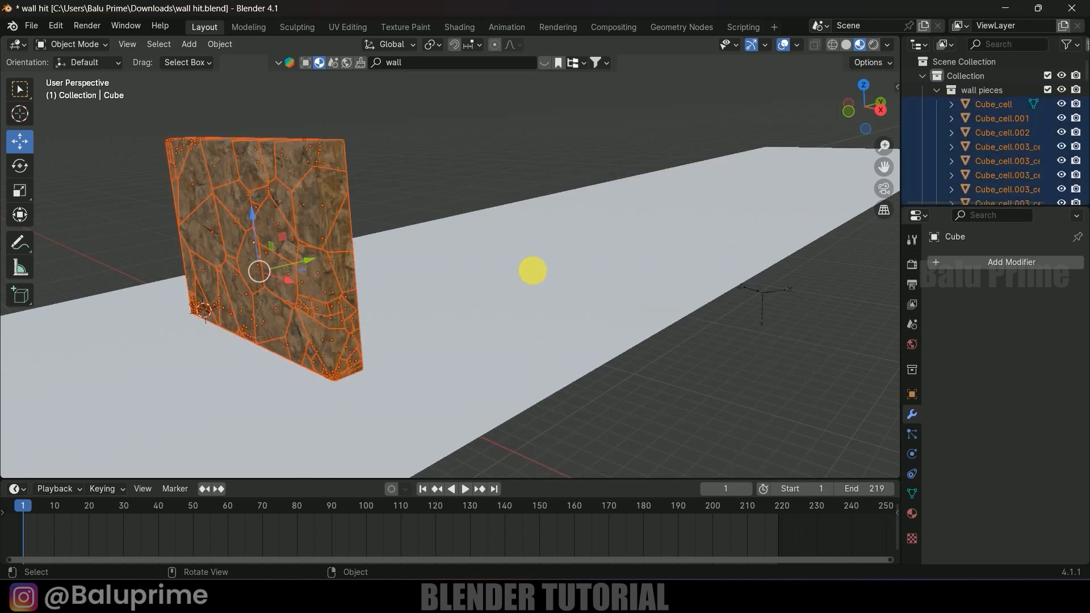
# Select all objects in the wall pieces collection and move them away from the original wall.
pyautogui.click(293, 183)
pyautogui.click(292, 260)
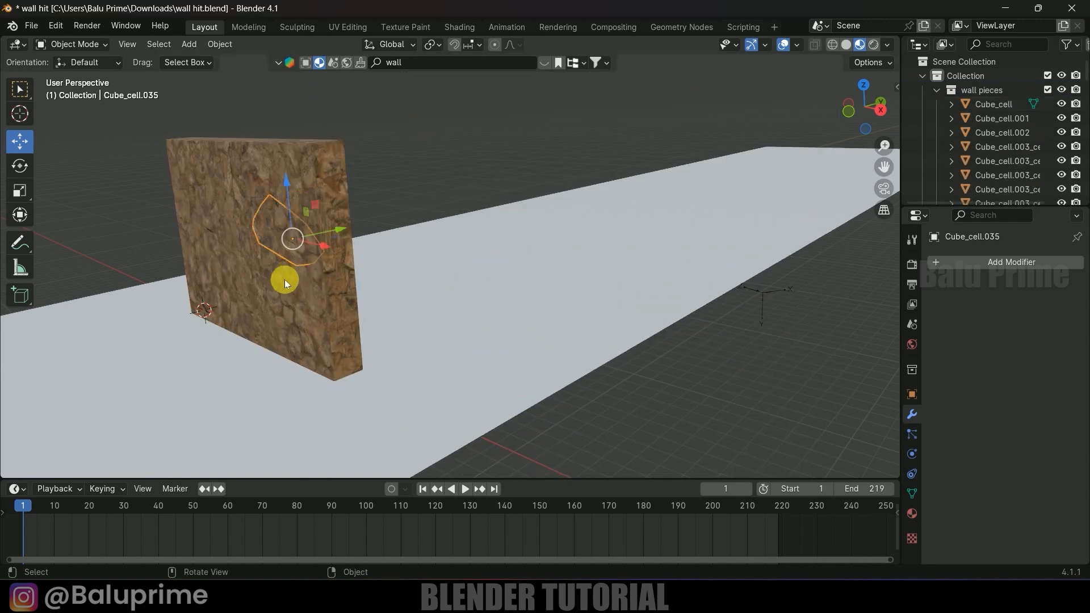
pyautogui.rightClick(980, 89)
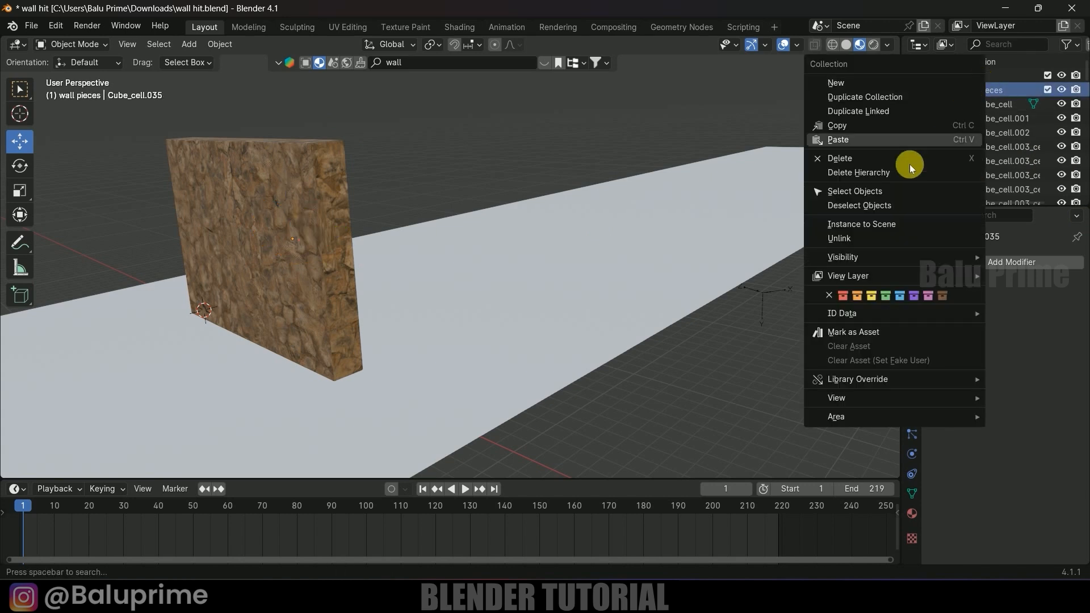
pyautogui.click(869, 191)
pyautogui.press('g')
pyautogui.moveTo(309, 264); pyautogui.dragTo(440, 232)
pyautogui.click(486, 187)
pyautogui.scroll(2, 459, 284)
pyautogui.moveTo(459, 284); pyautogui.dragTo(522, 312, button='middle')
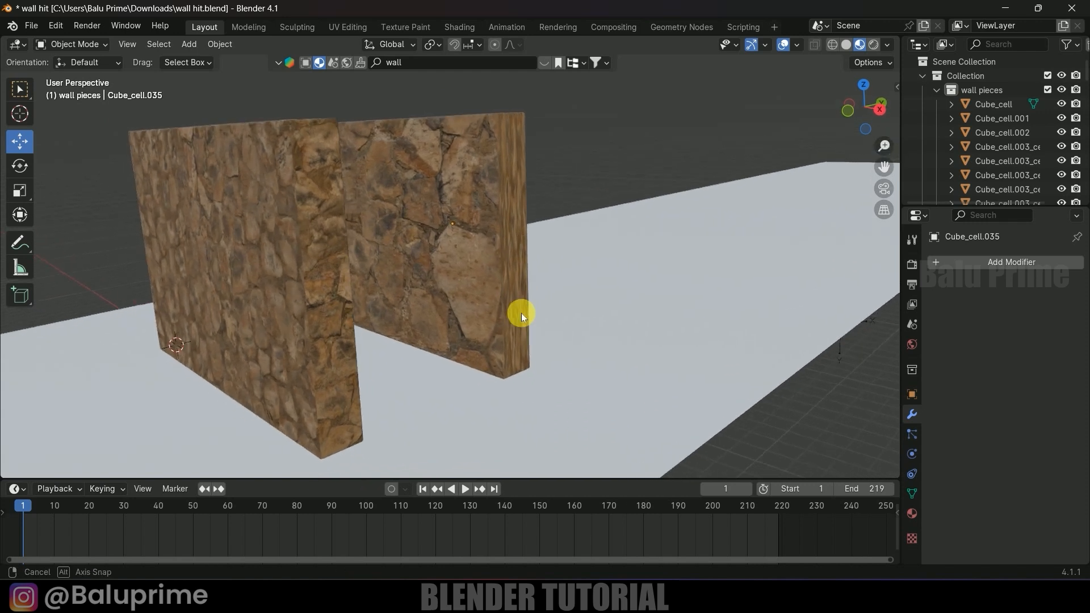
# Select the original wall and several fractured pieces in turn to compare their stone textures.
pyautogui.click(263, 206)
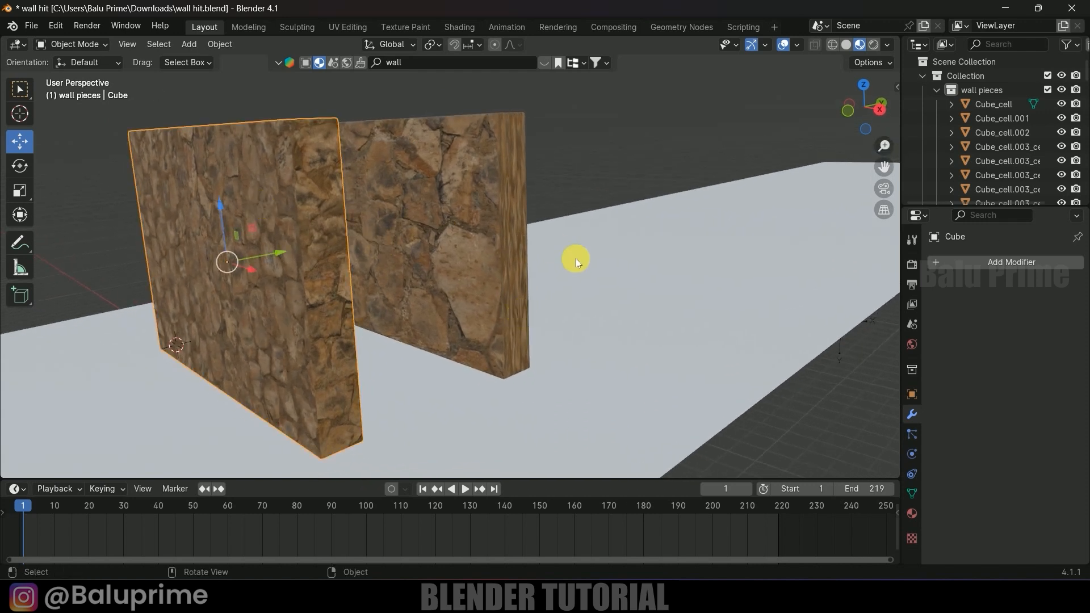
pyautogui.click(492, 202)
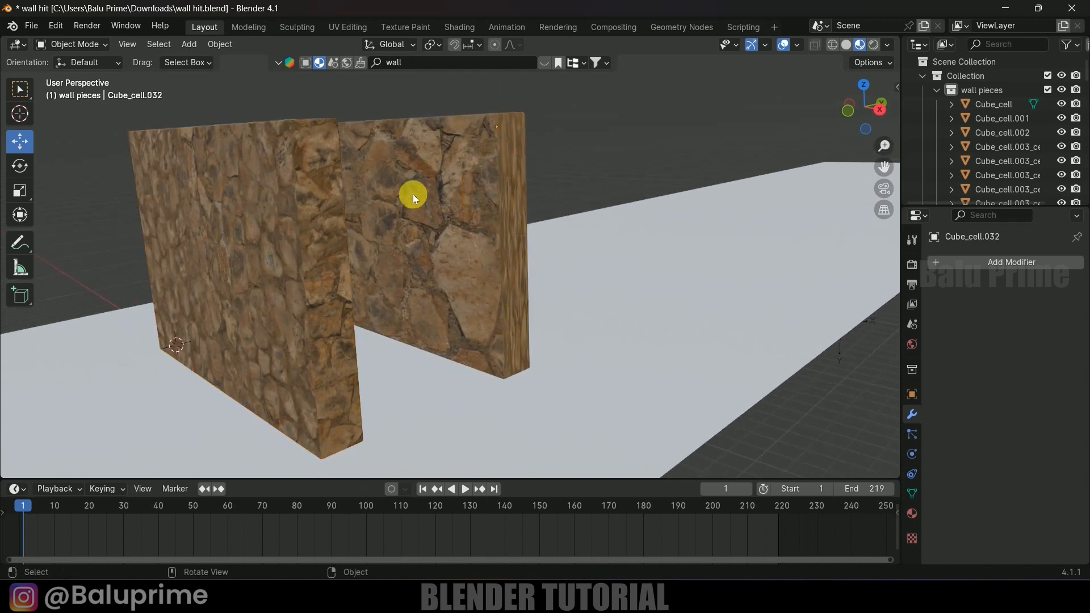
pyautogui.click(289, 194)
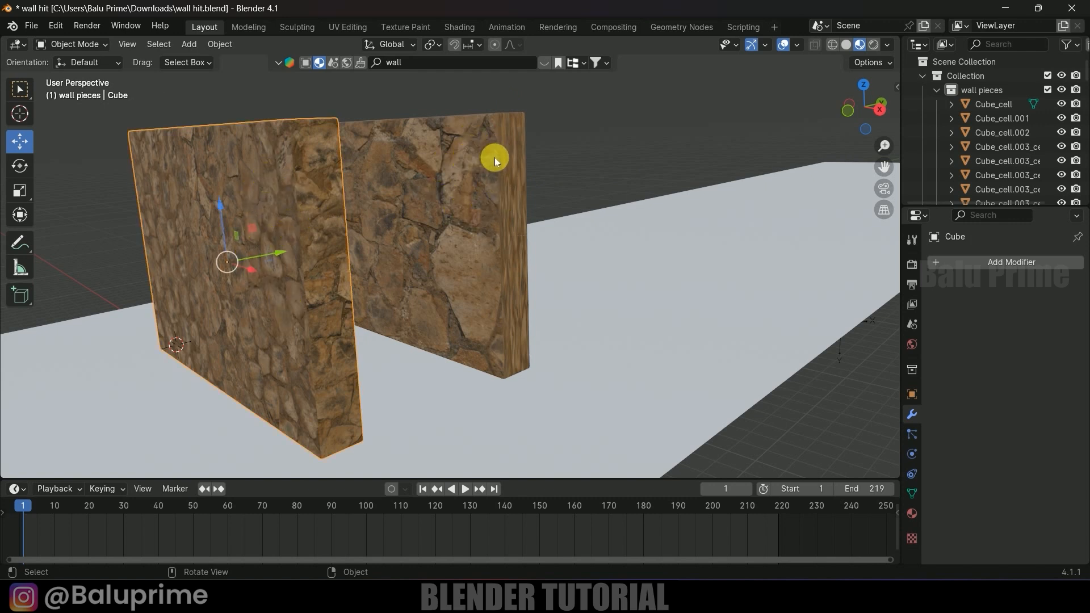
pyautogui.click(444, 170)
pyautogui.click(430, 233)
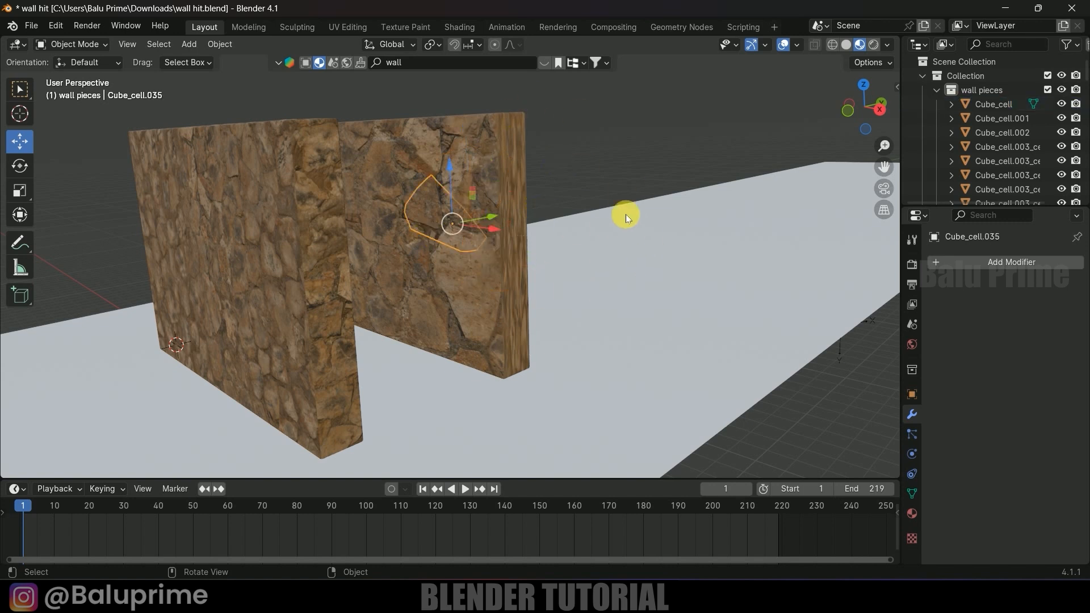
# Undo the pieces' move and the Cell Fracture, going back to the single original wall.
pyautogui.keyDown('ctrl'); pyautogui.click(534, 187); pyautogui.keyUp('ctrl')
pyautogui.keyDown('ctrl'); pyautogui.click(534, 188); pyautogui.keyUp('ctrl')
pyautogui.keyDown('ctrl'); pyautogui.click(533, 188); pyautogui.keyUp('ctrl')
pyautogui.keyDown('ctrl'); pyautogui.click(534, 187); pyautogui.keyUp('ctrl')
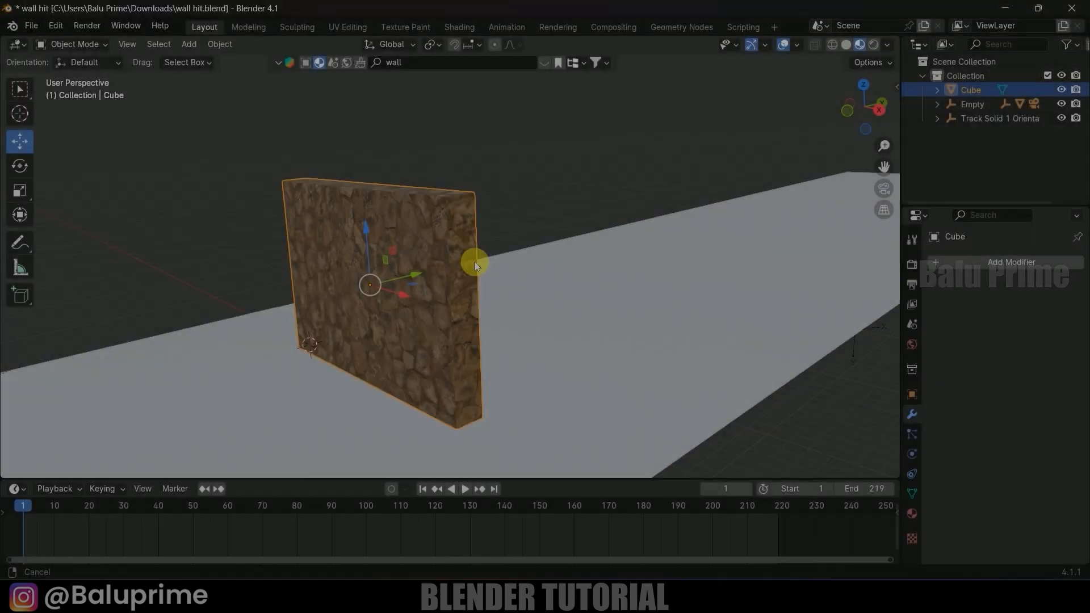
pyautogui.moveTo(476, 263); pyautogui.dragTo(478, 262, button='middle')
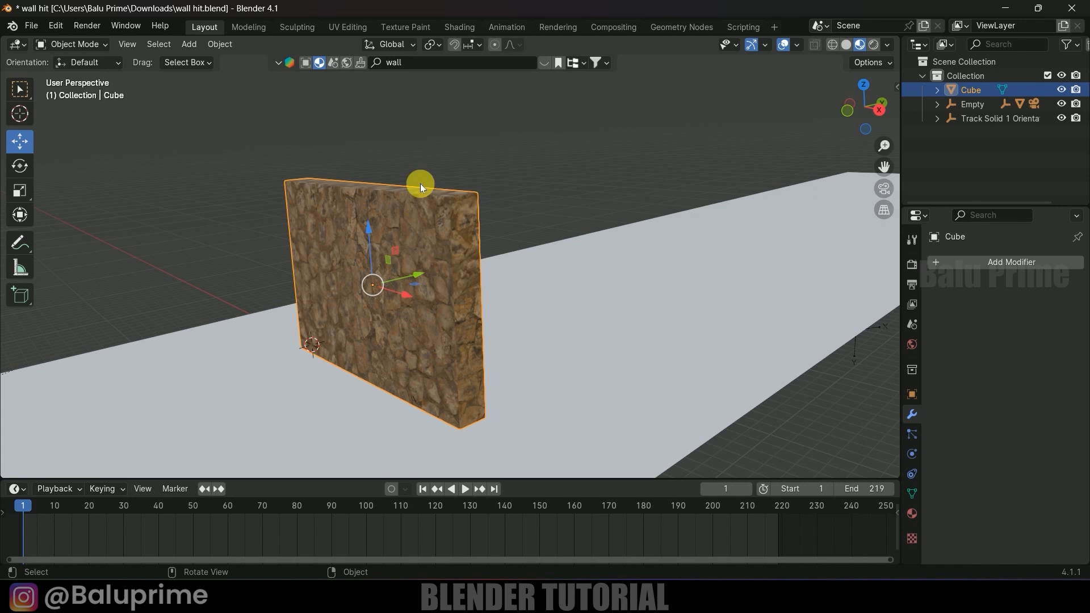
# Activate the Annotate tool and set its stroke placement to Surface.
pyautogui.moveTo(495, 302); pyautogui.dragTo(576, 273, button='middle')
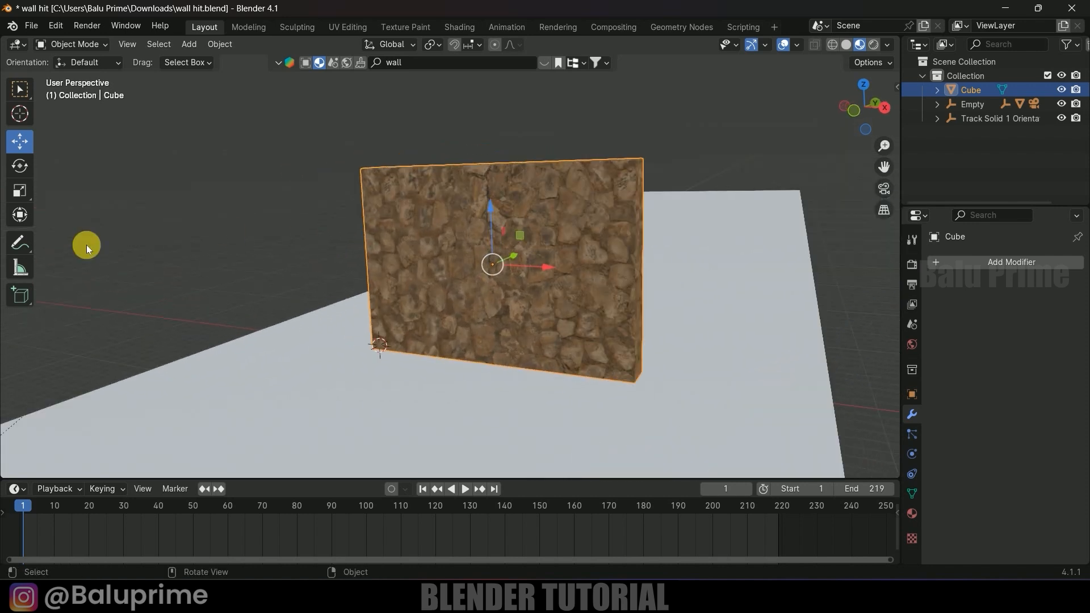
pyautogui.click(19, 244)
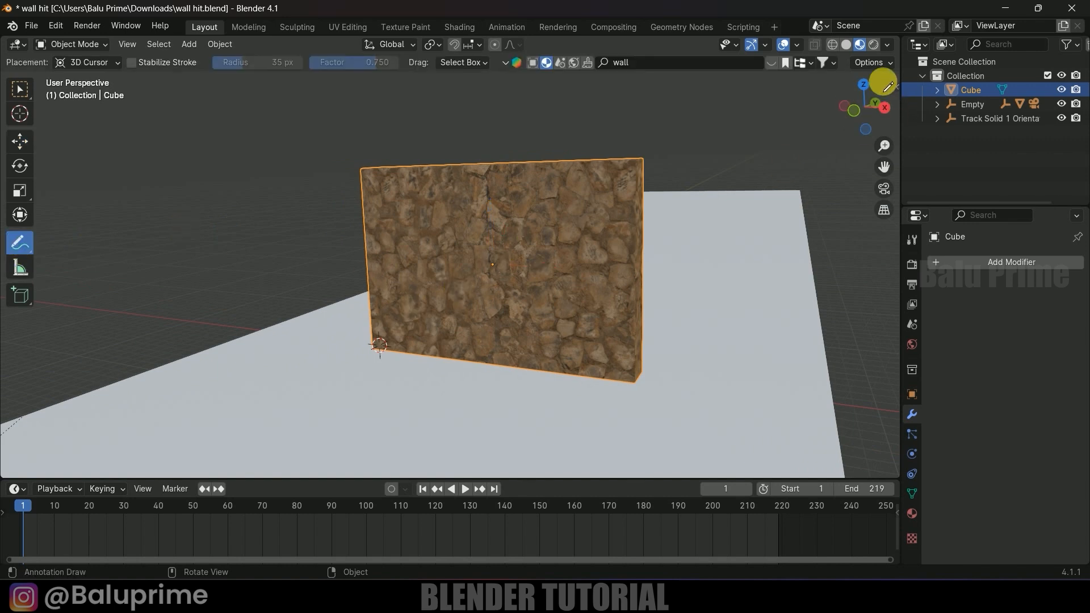
pyautogui.press('n')
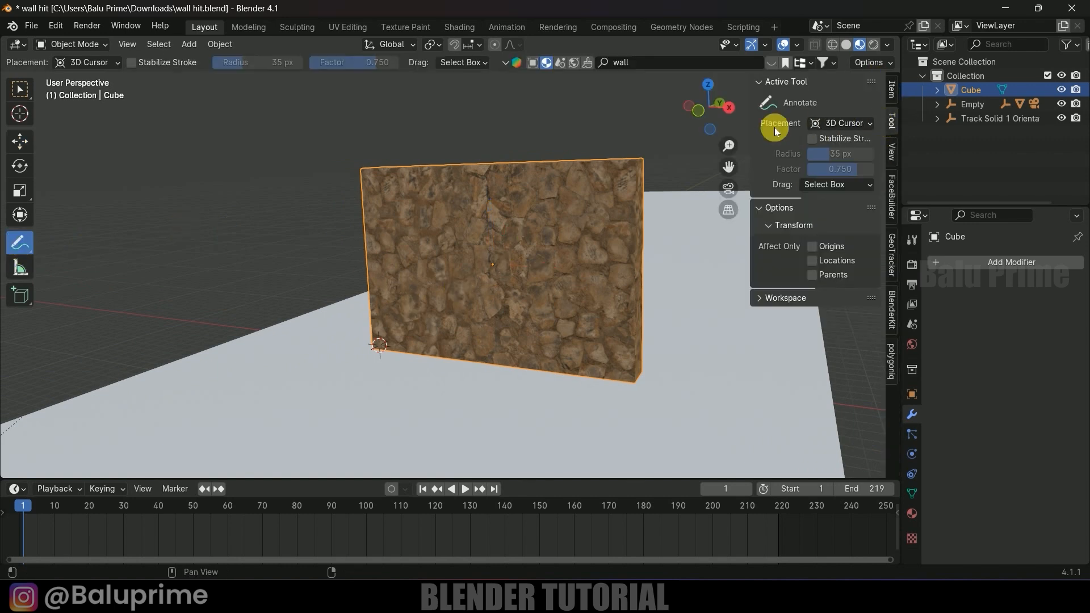
pyautogui.click(841, 123)
pyautogui.click(839, 154)
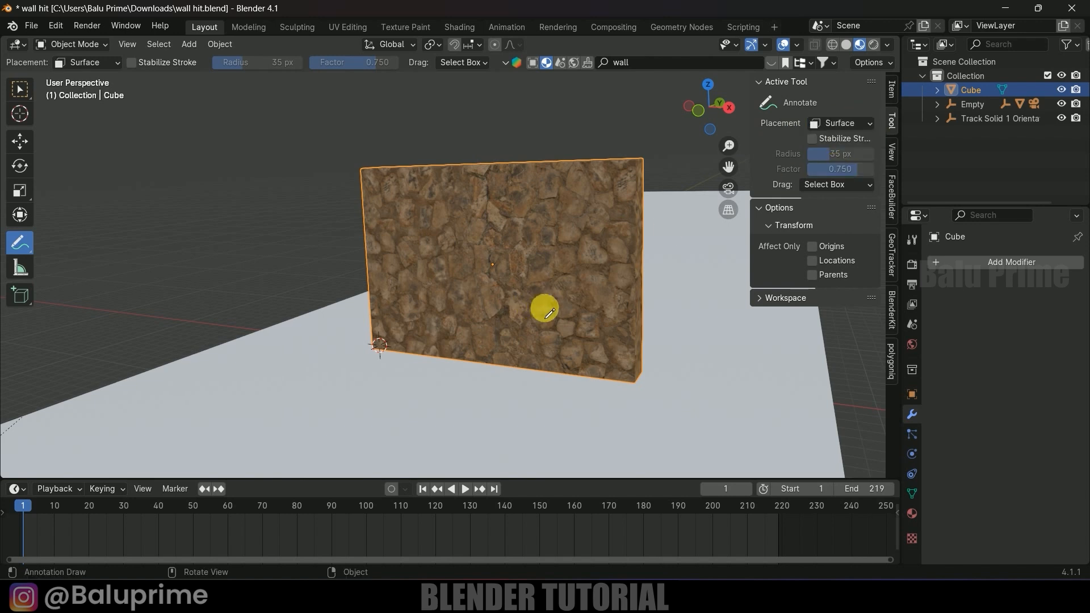
pyautogui.moveTo(538, 309); pyautogui.dragTo(560, 309, button='middle')
# Annotate a crack pattern on the wall's front face with radiating lines and curved arcs around the lower middle.
pyautogui.moveTo(544, 351); pyautogui.dragTo(423, 233)
pyautogui.moveTo(544, 328); pyautogui.dragTo(533, 199)
pyautogui.moveTo(558, 318); pyautogui.dragTo(644, 195)
pyautogui.moveTo(570, 337); pyautogui.dragTo(678, 309)
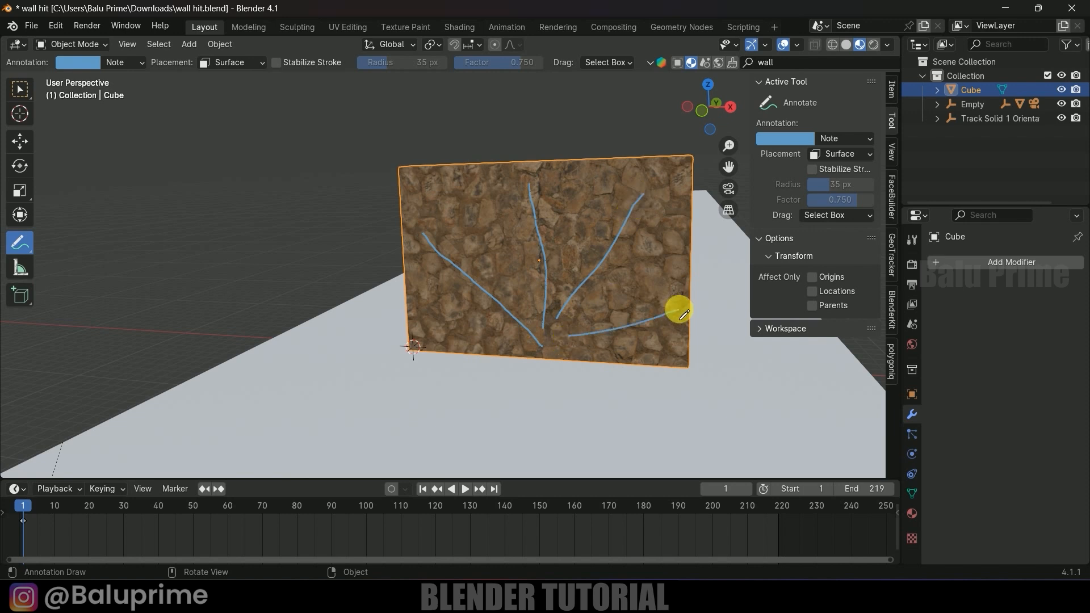
pyautogui.moveTo(592, 334)
pyautogui.mouseDown()
pyautogui.moveTo(551, 301)
pyautogui.moveTo(534, 352)
pyautogui.moveTo(604, 329)
pyautogui.moveTo(621, 353)
pyautogui.moveTo(529, 267)
pyautogui.moveTo(478, 333)
pyautogui.mouseUp()
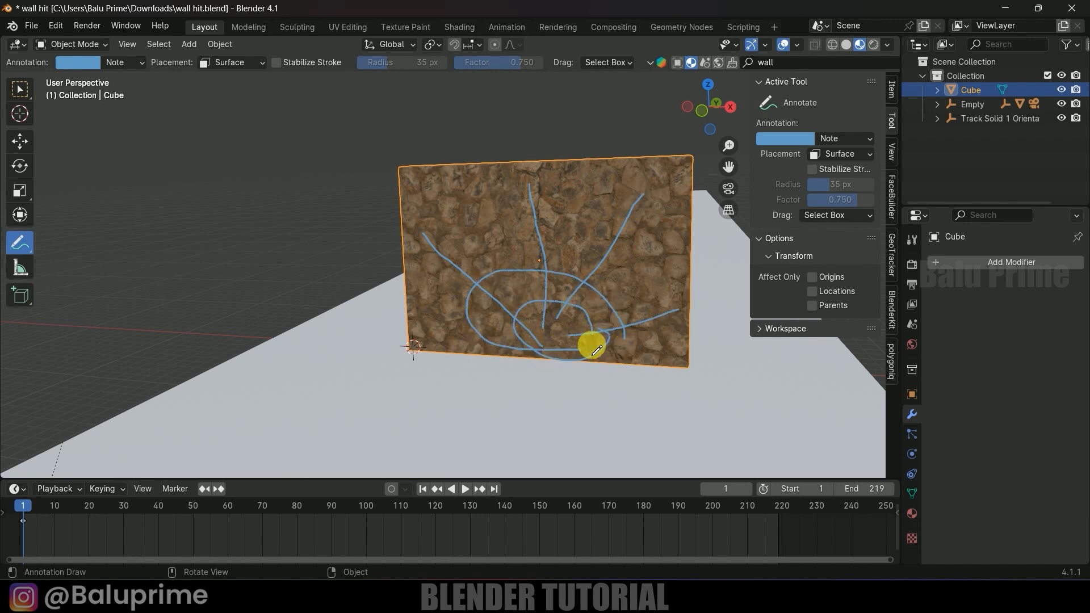
pyautogui.moveTo(540, 280); pyautogui.dragTo(452, 187)
pyautogui.moveTo(654, 260); pyautogui.dragTo(457, 326)
pyautogui.moveTo(424, 265); pyautogui.dragTo(681, 269)
pyautogui.moveTo(670, 240); pyautogui.dragTo(431, 226)
pyautogui.moveTo(479, 339); pyautogui.dragTo(642, 335)
# Add a cube mesh, move it out in front of the wall's annotated face and raise it above the road.
pyautogui.click(12, 141)
pyautogui.moveTo(270, 77)
pyautogui.mouseDown(button='middle')
pyautogui.moveTo(217, 44)
pyautogui.moveTo(193, 51)
pyautogui.mouseUp(button='middle')
pyautogui.moveTo(418, 247); pyautogui.dragTo(240, 45, button='middle')
pyautogui.click(192, 44)
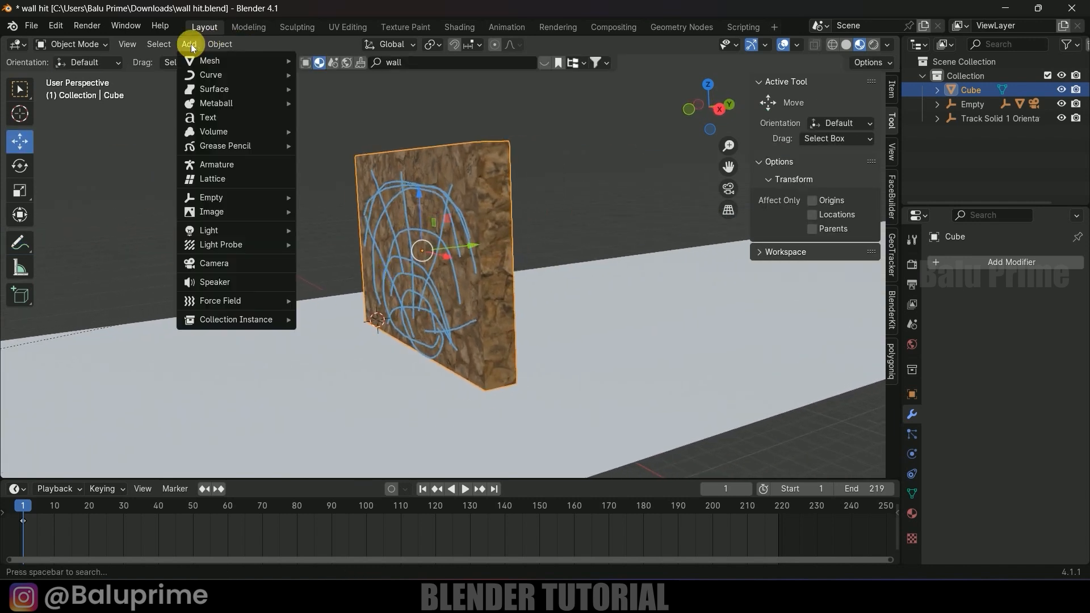
pyautogui.moveTo(209, 61)
pyautogui.click(326, 73)
pyautogui.moveTo(420, 313); pyautogui.dragTo(289, 297)
pyautogui.moveTo(306, 233); pyautogui.dragTo(303, 197)
# Scale the new cube up uniformly and reposition it close to the wall's annotated face.
pyautogui.press('s')
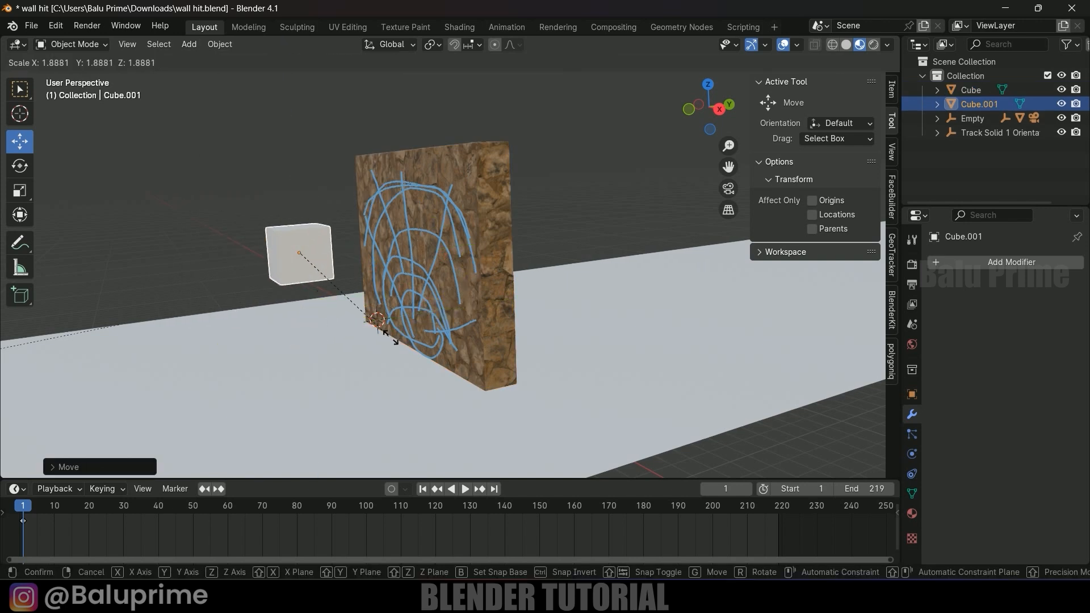
pyautogui.click(431, 346)
pyautogui.moveTo(342, 341); pyautogui.dragTo(388, 321, button='middle')
pyautogui.moveTo(450, 301); pyautogui.dragTo(590, 333)
pyautogui.moveTo(591, 332); pyautogui.dragTo(517, 250, button='middle')
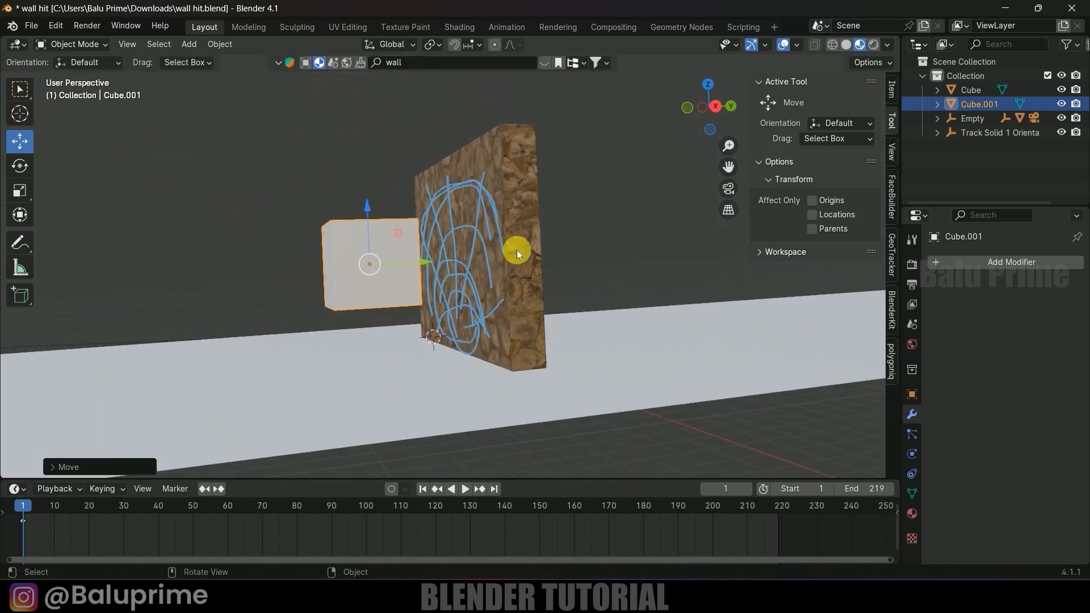
# Try to join the wall into the new cube and inspect the wall's texture.
pyautogui.click(526, 176)
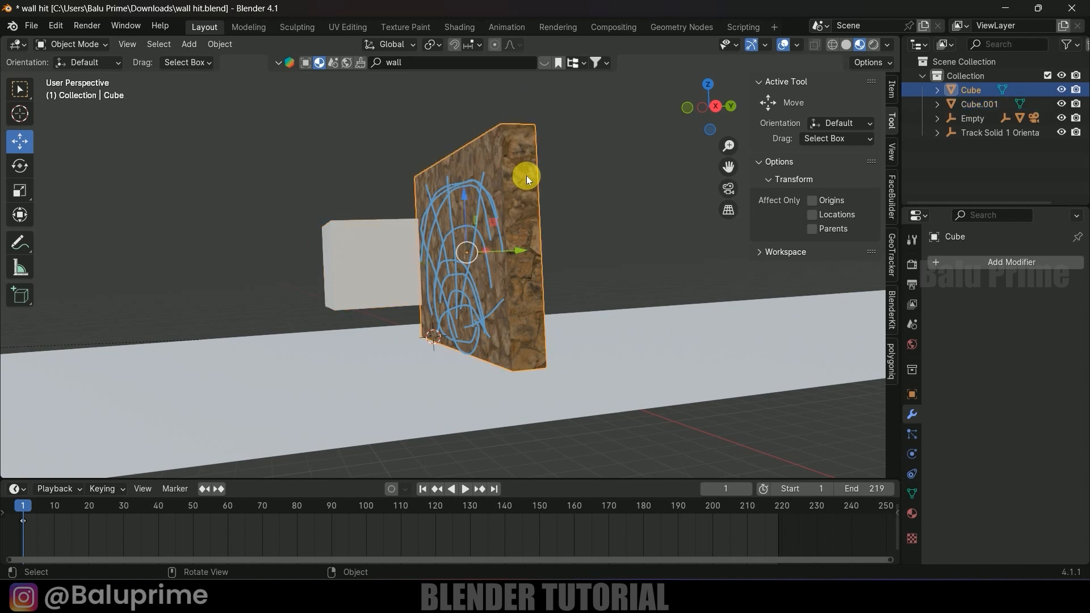
pyautogui.keyDown('shift'); pyautogui.click(359, 257); pyautogui.keyUp('shift')
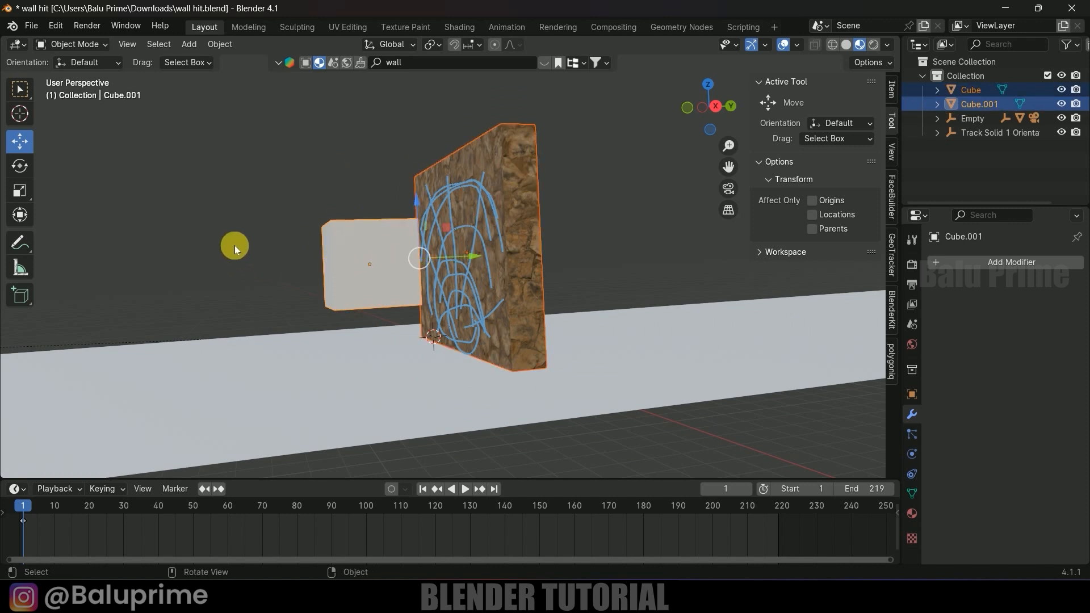
pyautogui.hotkey('ctrl', 'j')
pyautogui.moveTo(355, 306); pyautogui.dragTo(347, 279, button='middle')
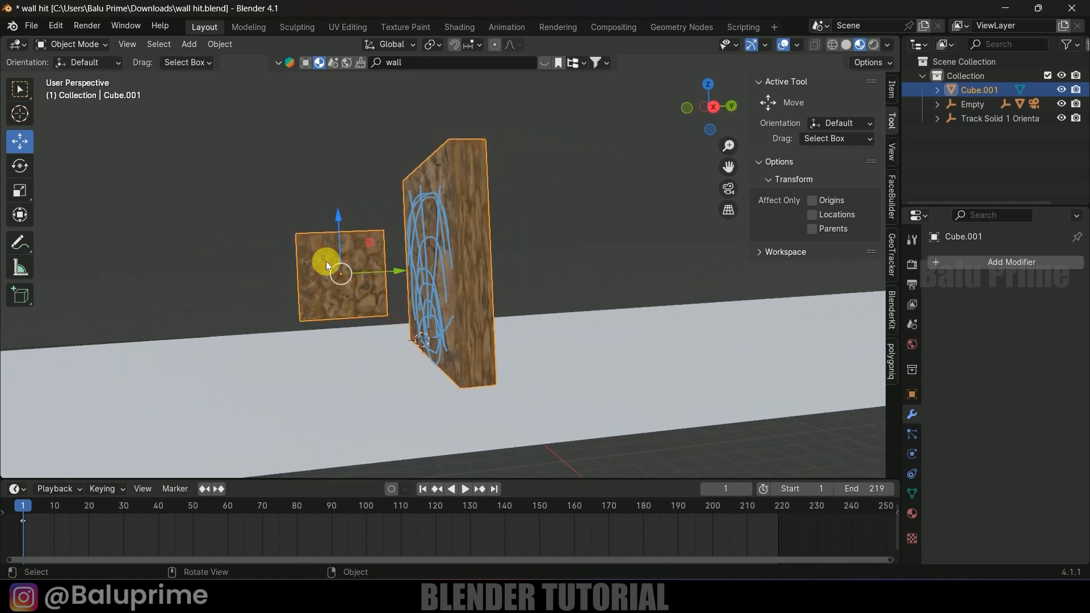
pyautogui.moveTo(349, 274); pyautogui.dragTo(493, 275, button='middle')
pyautogui.scroll(2, 497, 267)
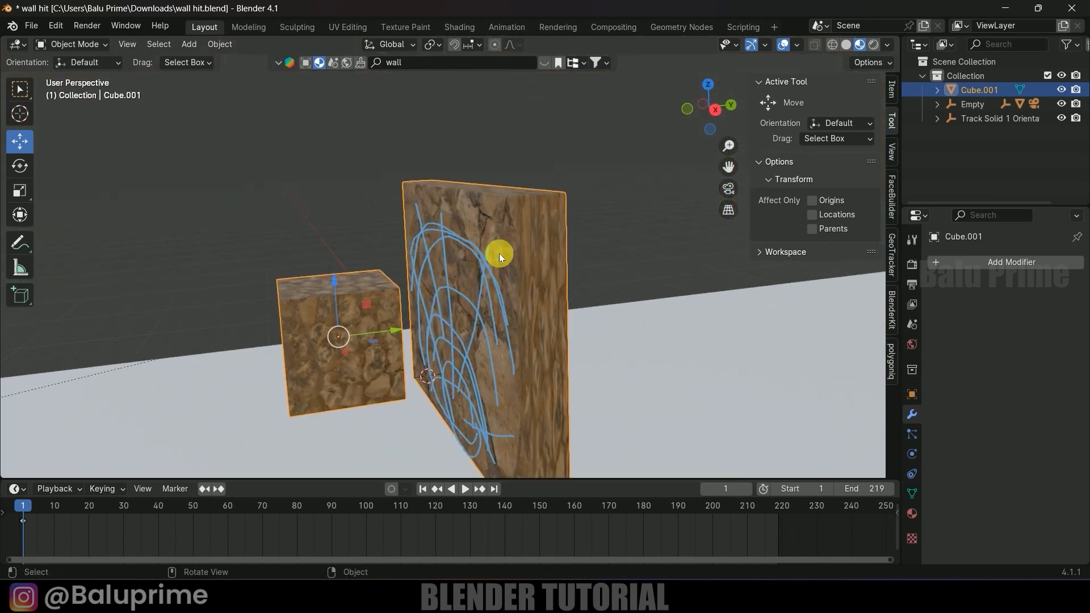
pyautogui.moveTo(278, 260)
pyautogui.mouseDown(button='middle')
pyautogui.moveTo(382, 253)
pyautogui.moveTo(373, 250)
pyautogui.mouseUp(button='middle')
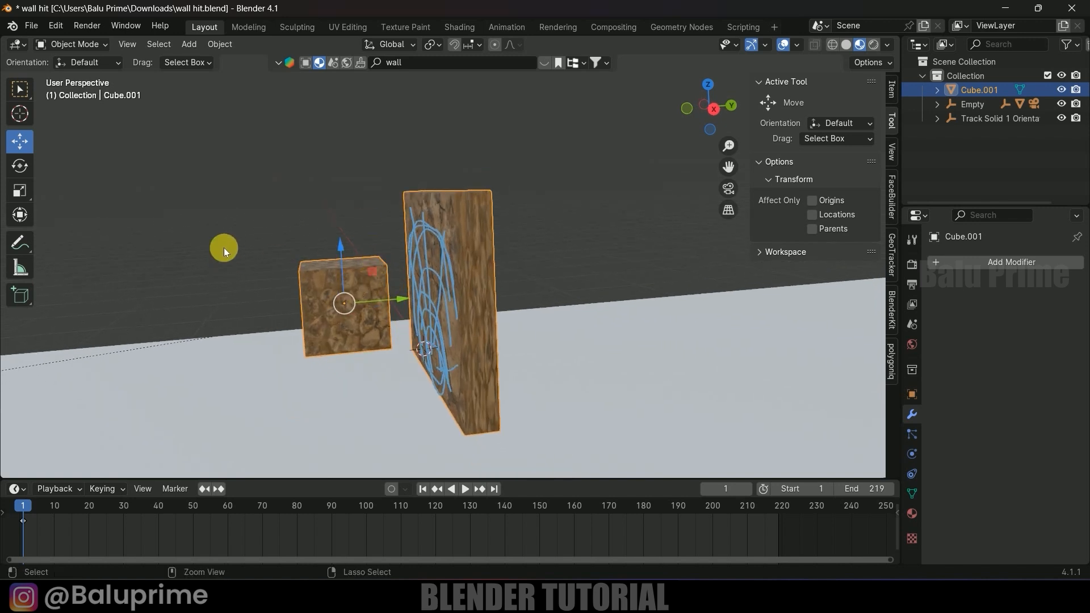
pyautogui.hotkey('ctrl', 'z')
pyautogui.moveTo(232, 248); pyautogui.dragTo(503, 236, button='middle')
# Copy the name of the wall's active UV map, automap.
pyautogui.click(554, 244)
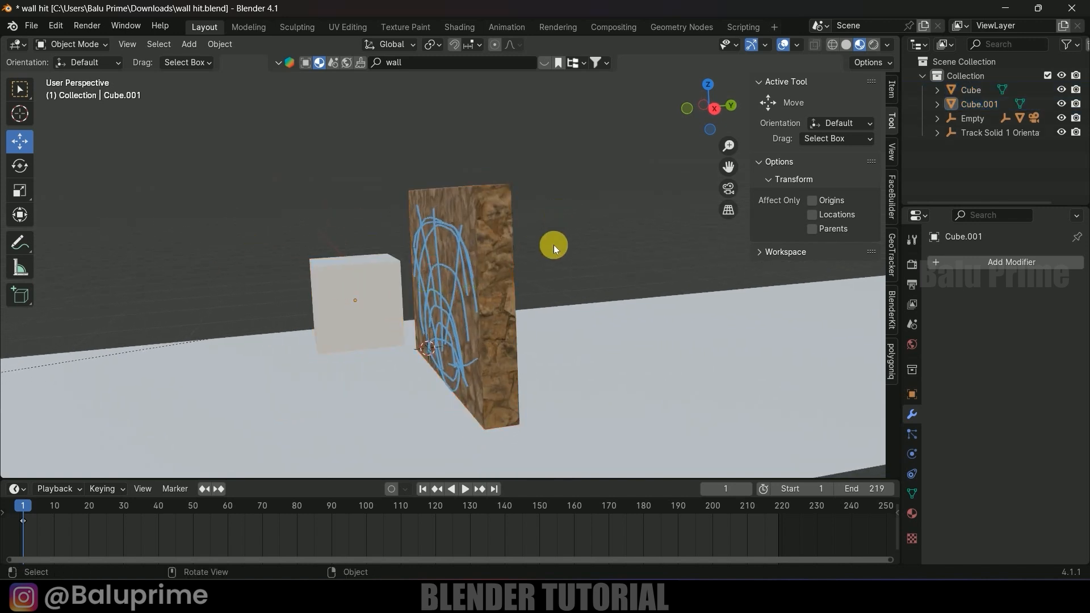
pyautogui.click(490, 220)
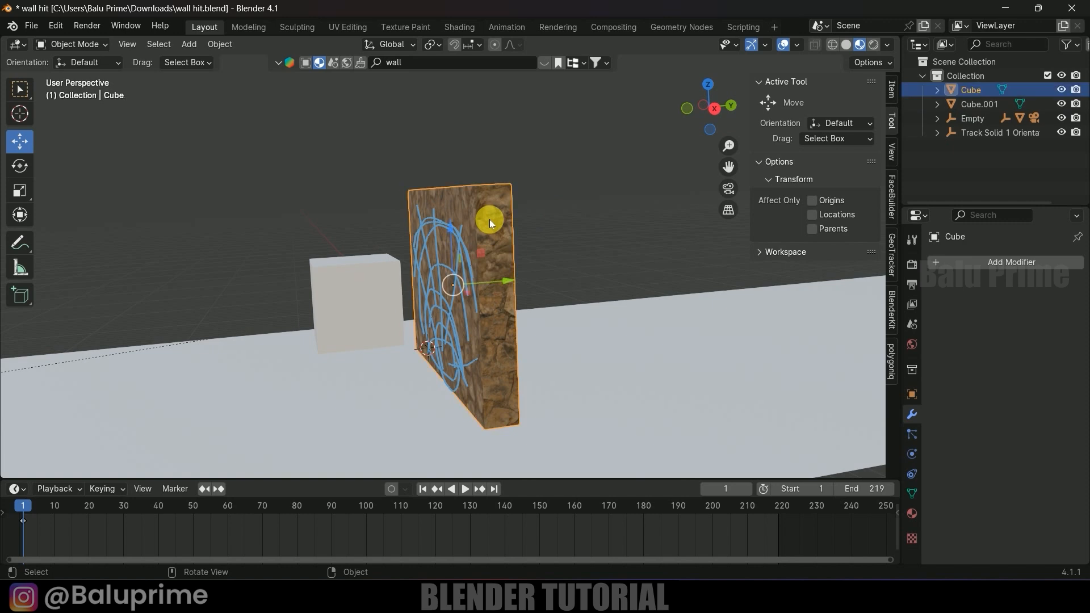
pyautogui.click(914, 496)
pyautogui.click(944, 479)
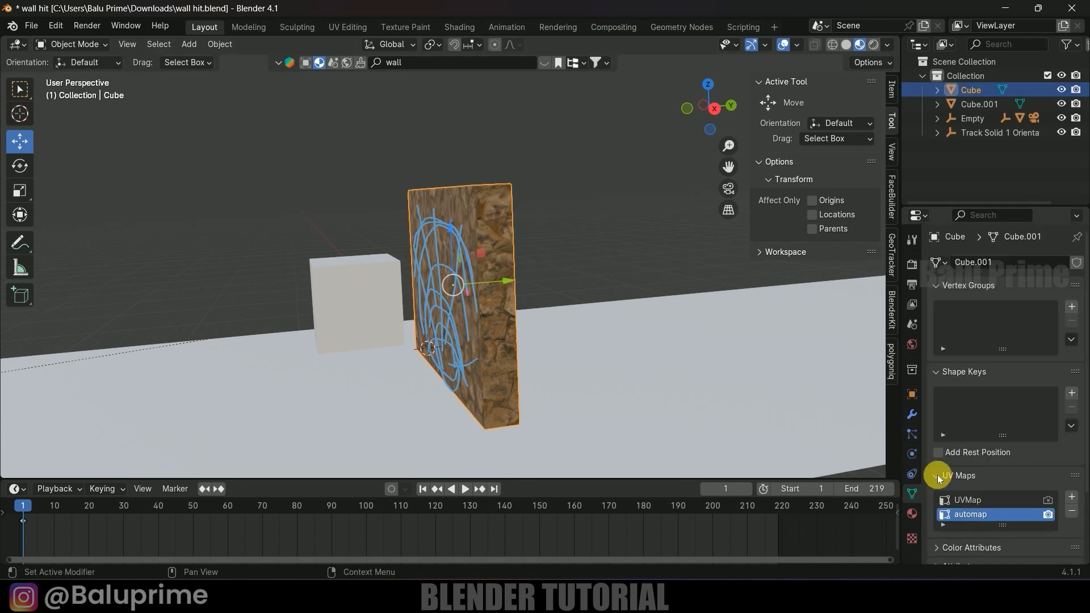
pyautogui.scroll(-3, 949, 474)
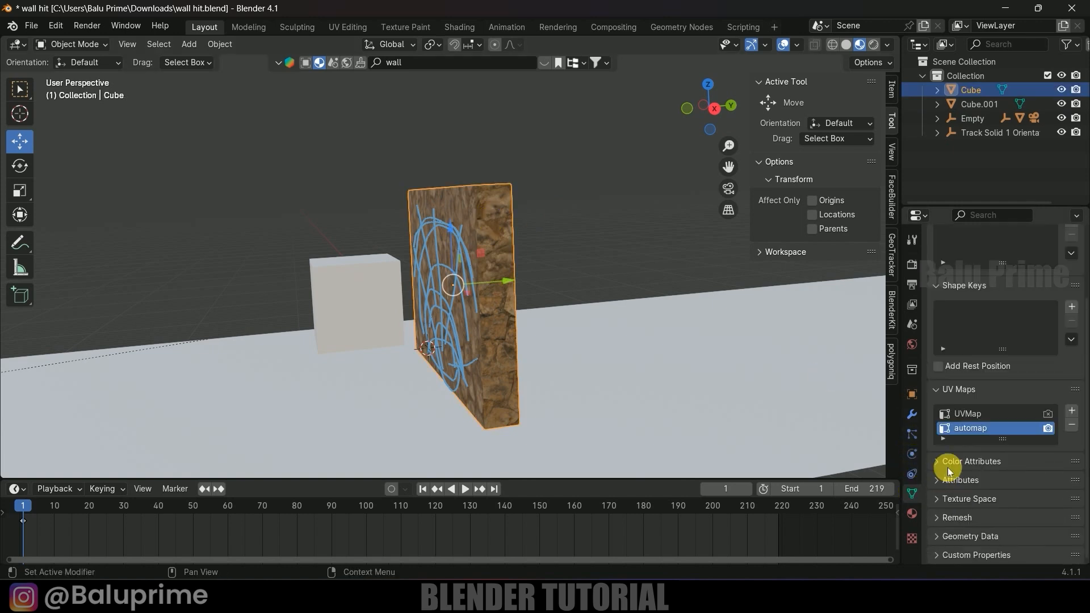
pyautogui.doubleClick(991, 435)
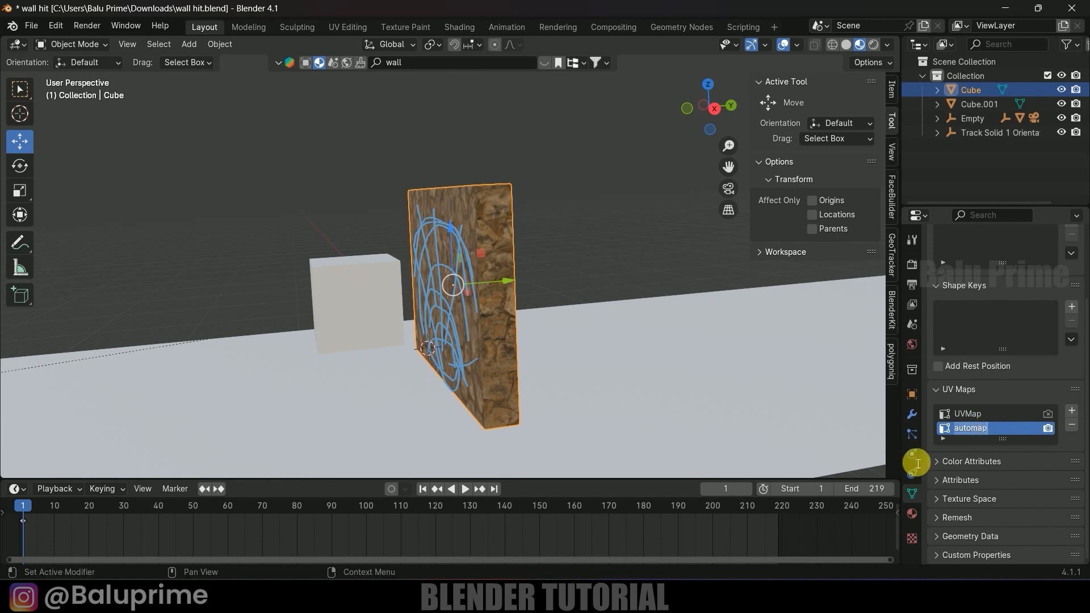
# Rename the new cube's UV map to automap.
pyautogui.click(369, 292)
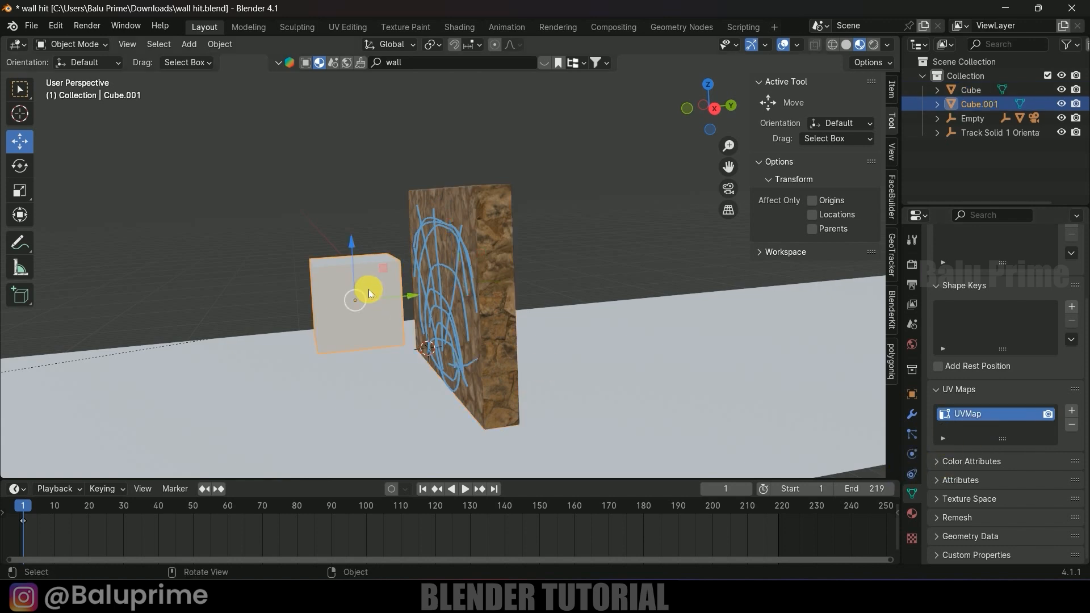
pyautogui.click(980, 416)
pyautogui.doubleClick(1009, 417)
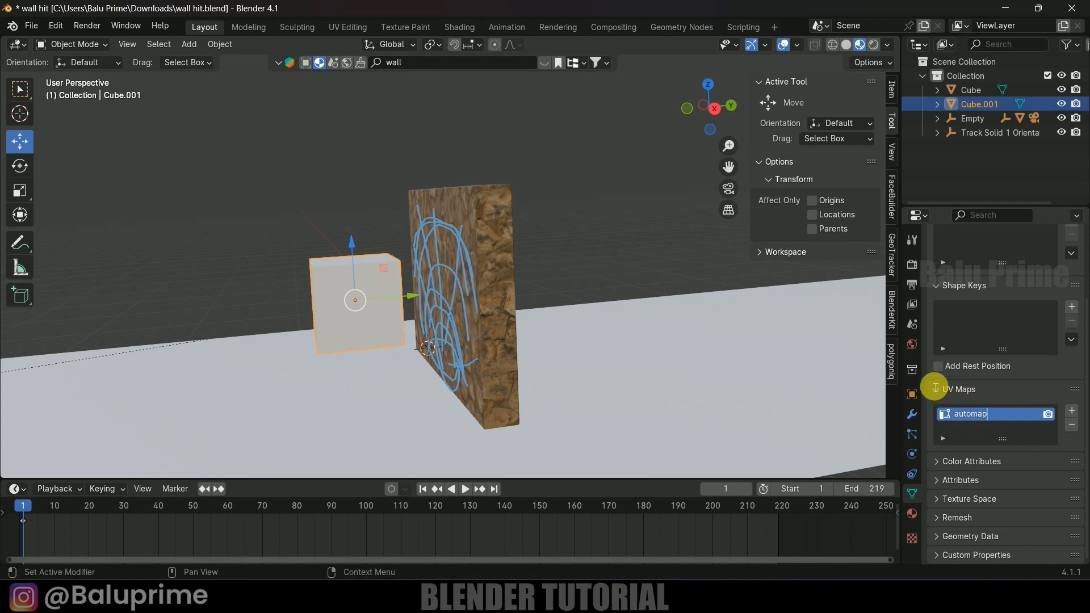
pyautogui.click(598, 265)
# Join the wall into the new cube and check the stone texture on both parts.
pyautogui.click(510, 244)
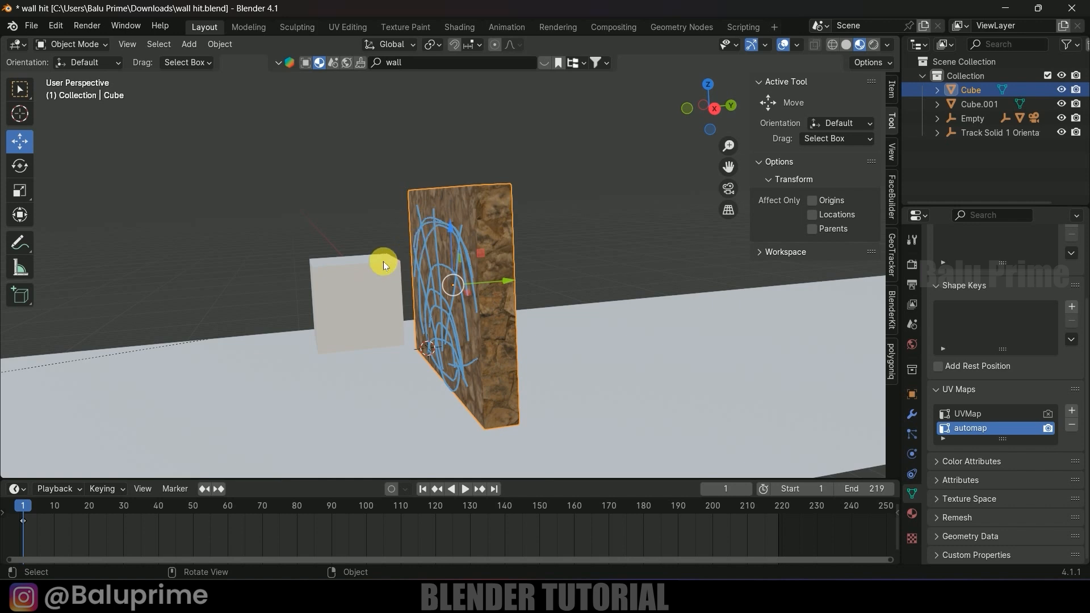
pyautogui.keyDown('shift'); pyautogui.click(359, 282); pyautogui.keyUp('shift')
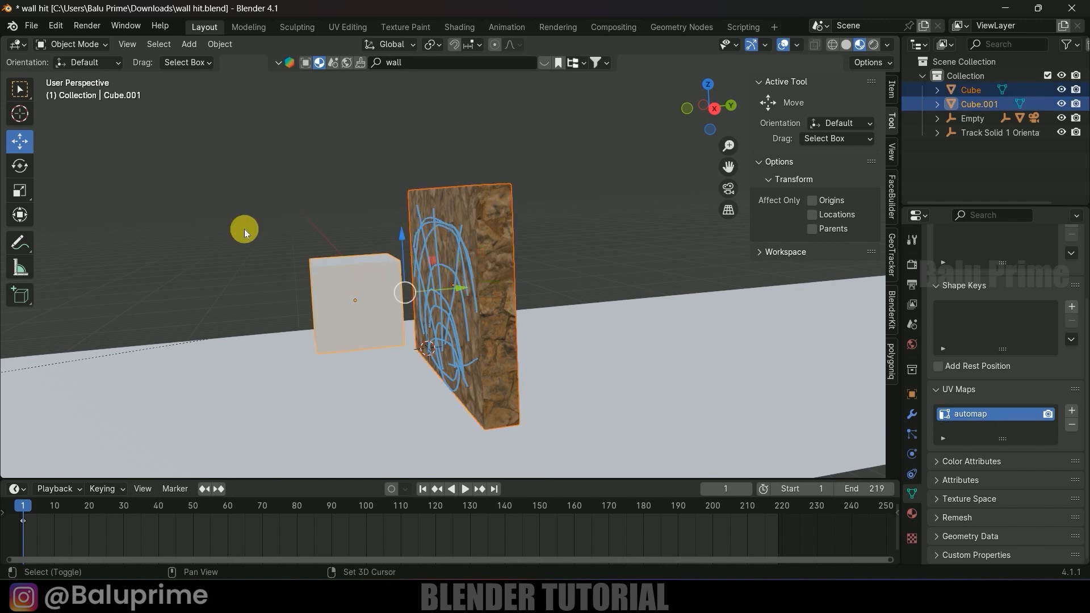
pyautogui.hotkey('ctrl', 'j')
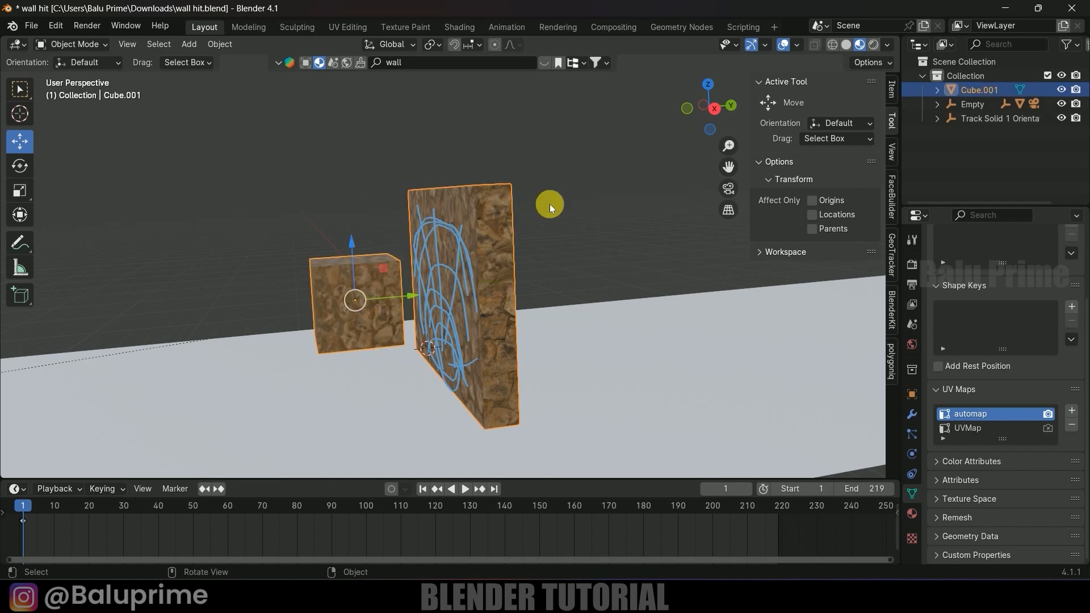
pyautogui.click(580, 216)
pyautogui.scroll(2, 581, 217)
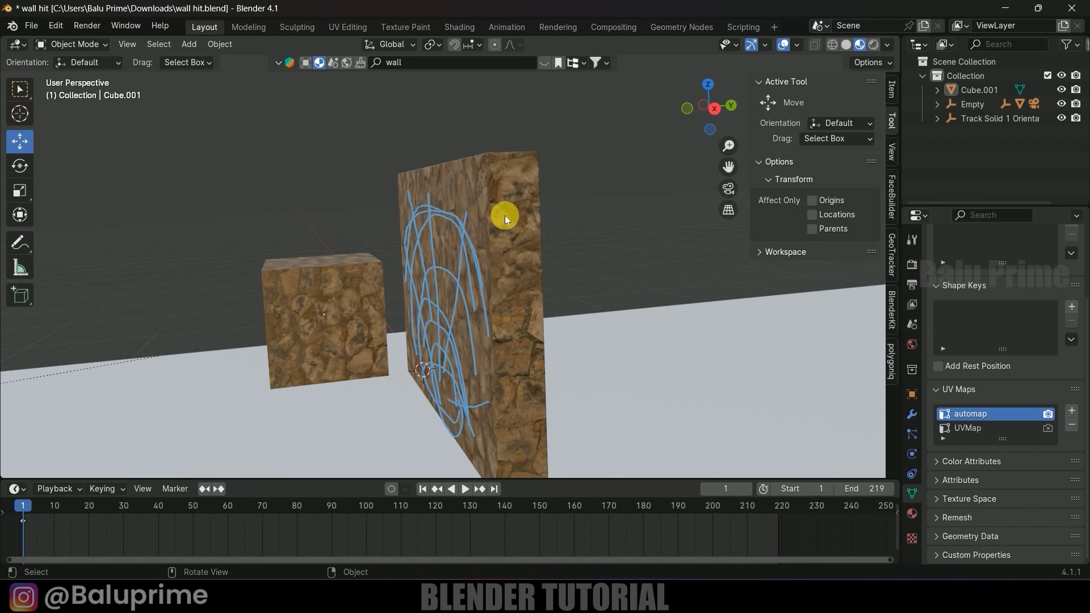
pyautogui.scroll(-2, 530, 268)
pyautogui.moveTo(582, 222); pyautogui.dragTo(581, 222, button='middle')
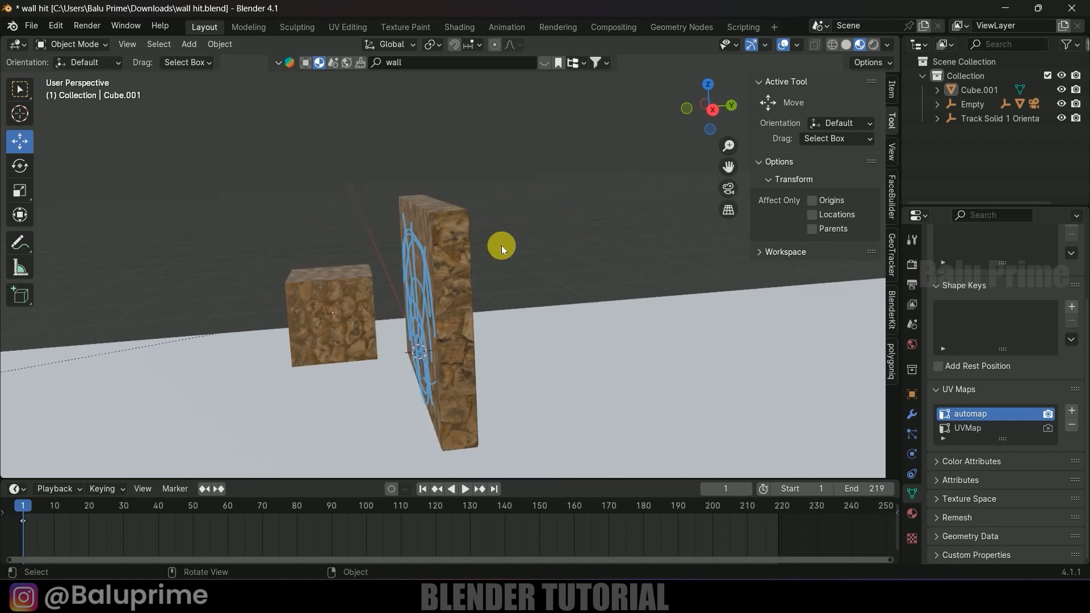
pyautogui.moveTo(502, 246); pyautogui.dragTo(548, 236, button='middle')
# Run Cell Fracture on the joined wall and cube using Annotation Pencil as point source with a source limit of 150.
pyautogui.click(510, 206)
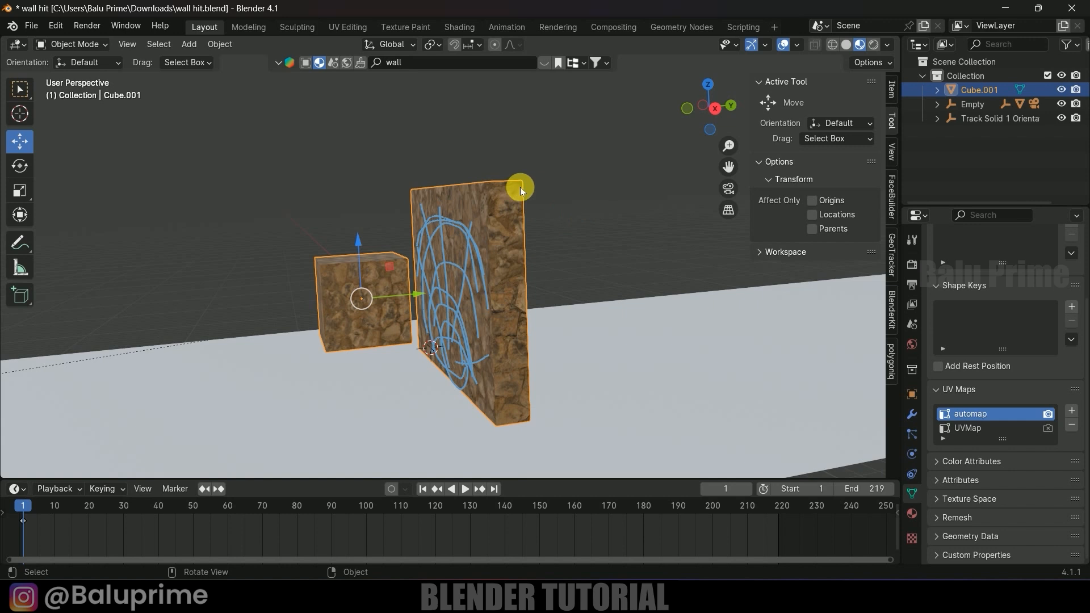
pyautogui.click(220, 44)
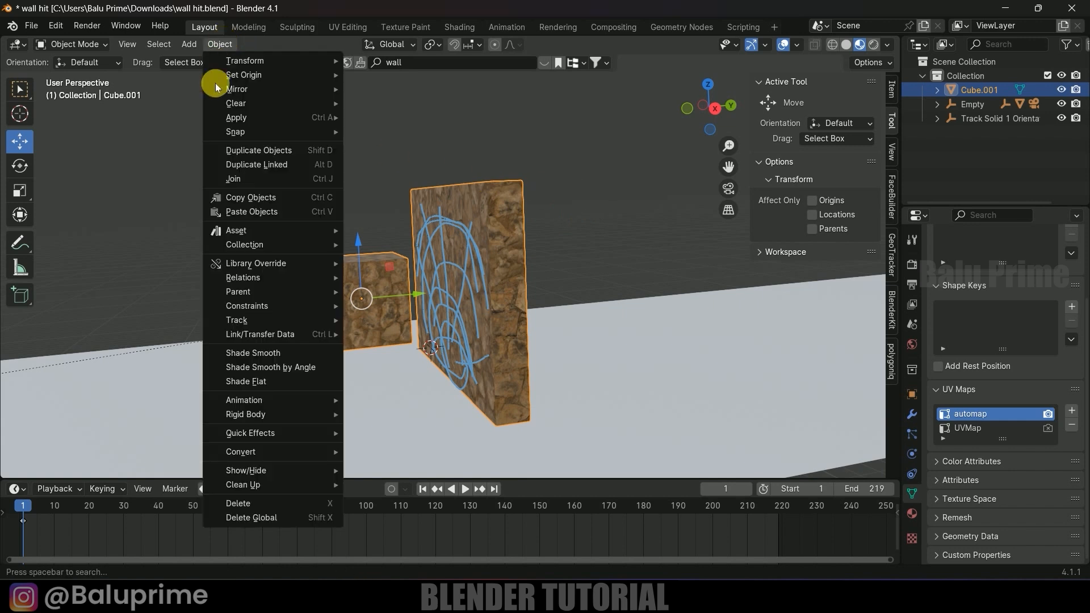
pyautogui.moveTo(241, 436)
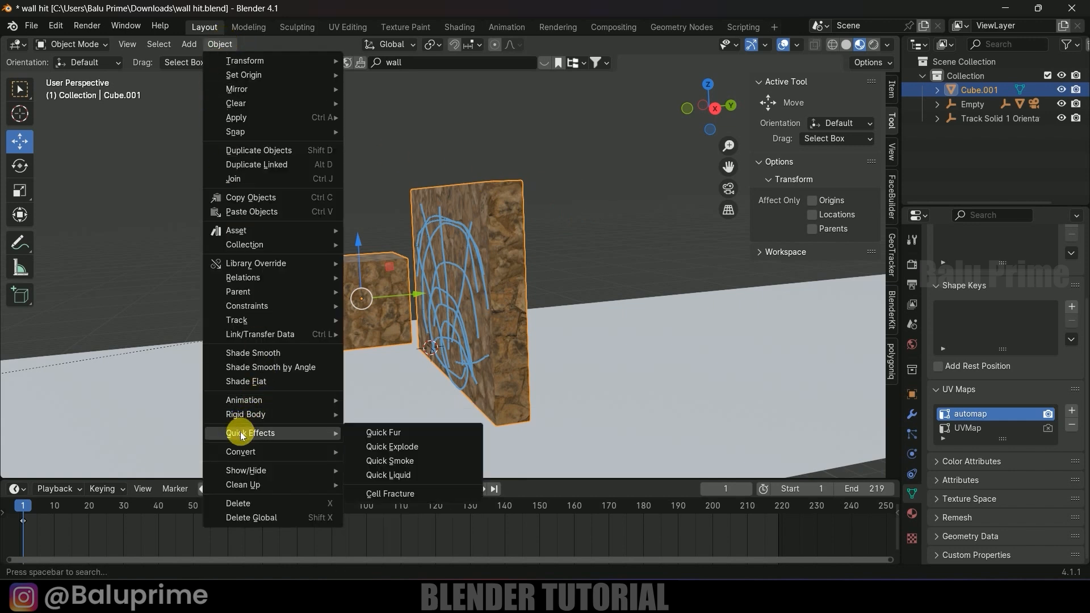
pyautogui.click(389, 494)
pyautogui.moveTo(483, 177)
pyautogui.mouseDown()
pyautogui.moveTo(397, 109)
pyautogui.moveTo(292, 82)
pyautogui.mouseUp()
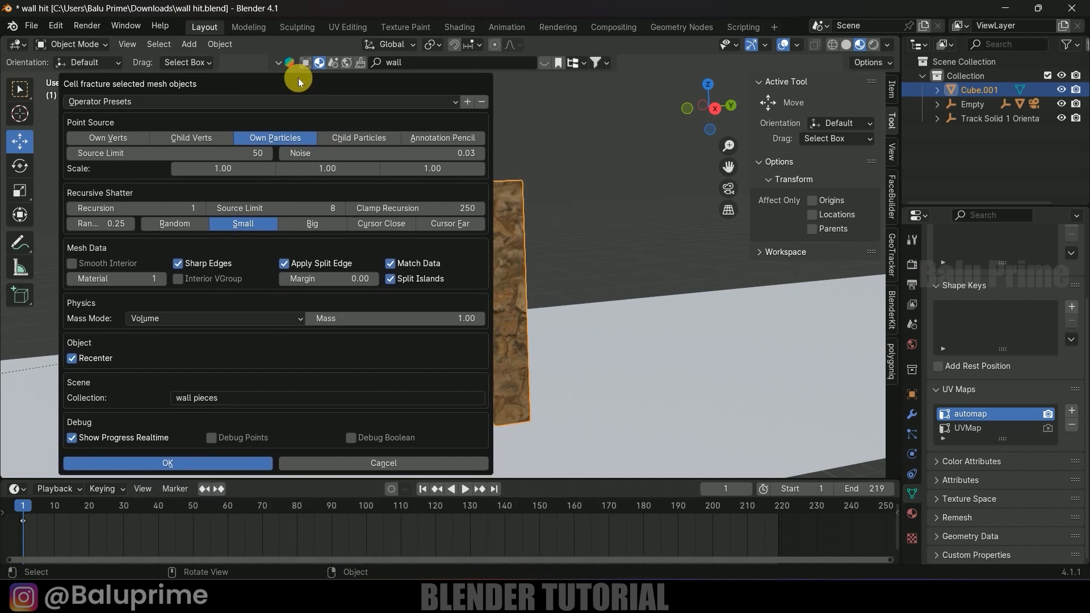
pyautogui.click(427, 140)
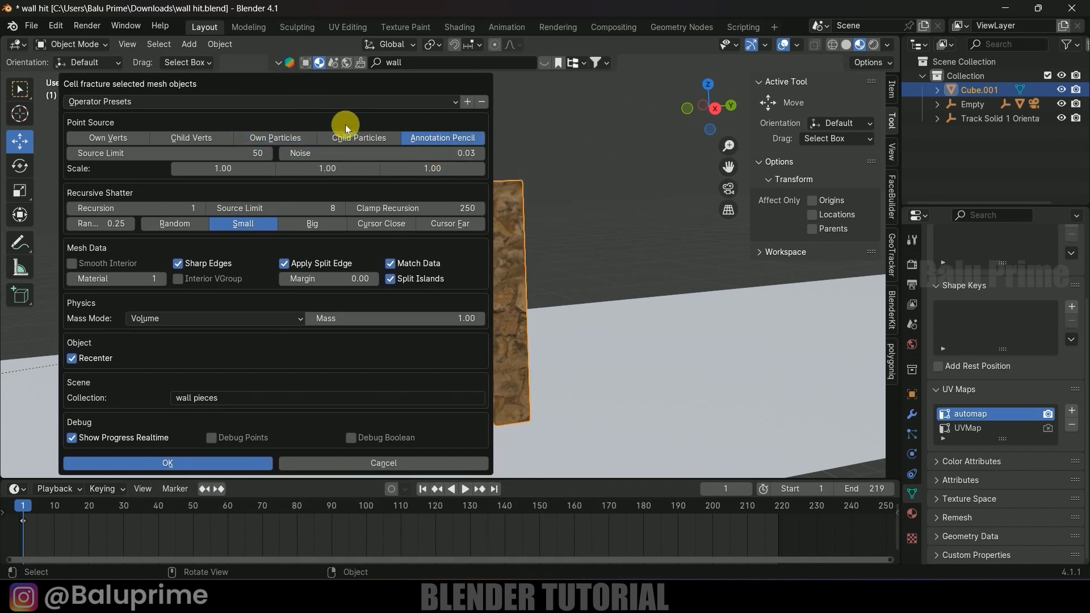
pyautogui.click(149, 155)
pyautogui.press('Return')
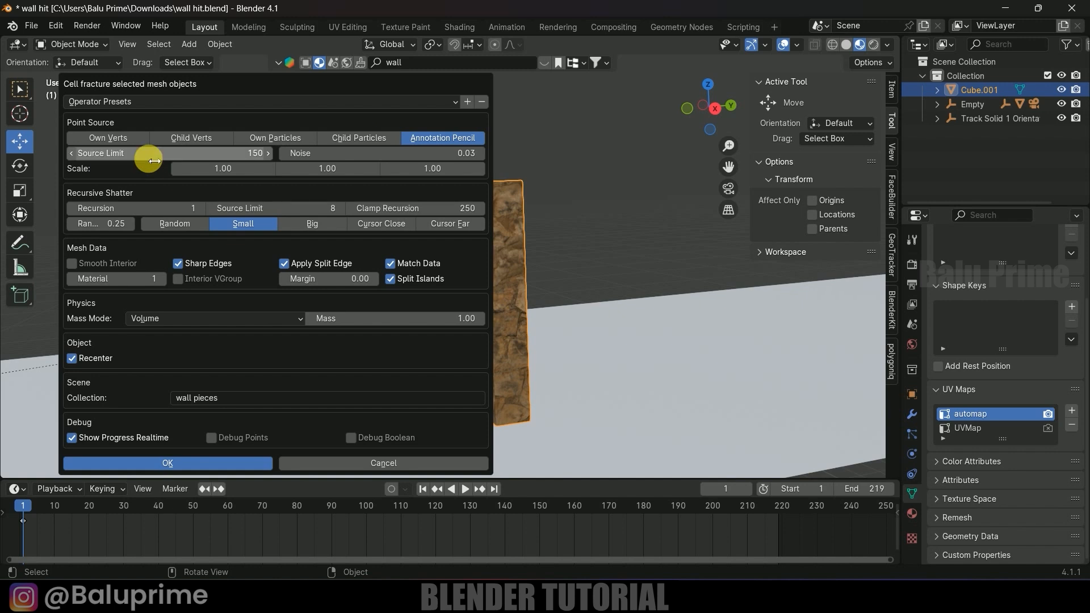
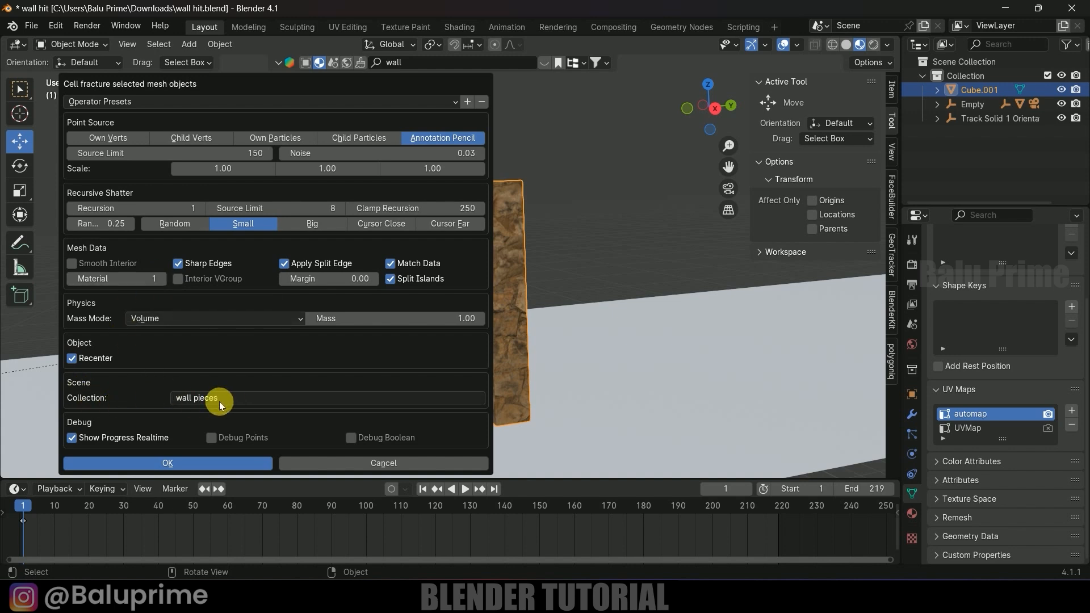
pyautogui.click(187, 462)
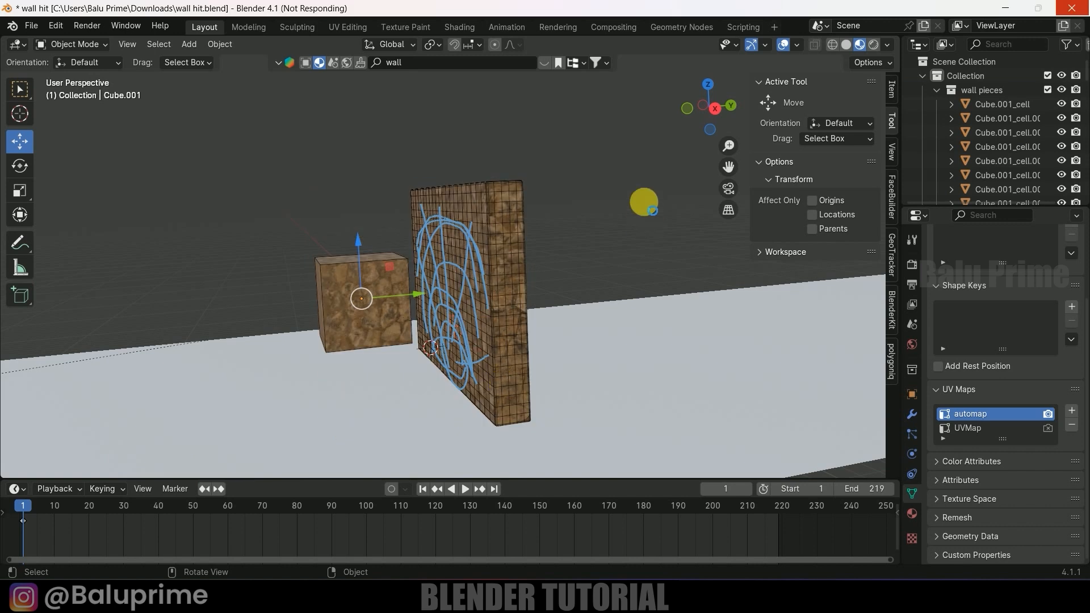
pyautogui.moveTo(586, 242); pyautogui.dragTo(591, 243, button='middle')
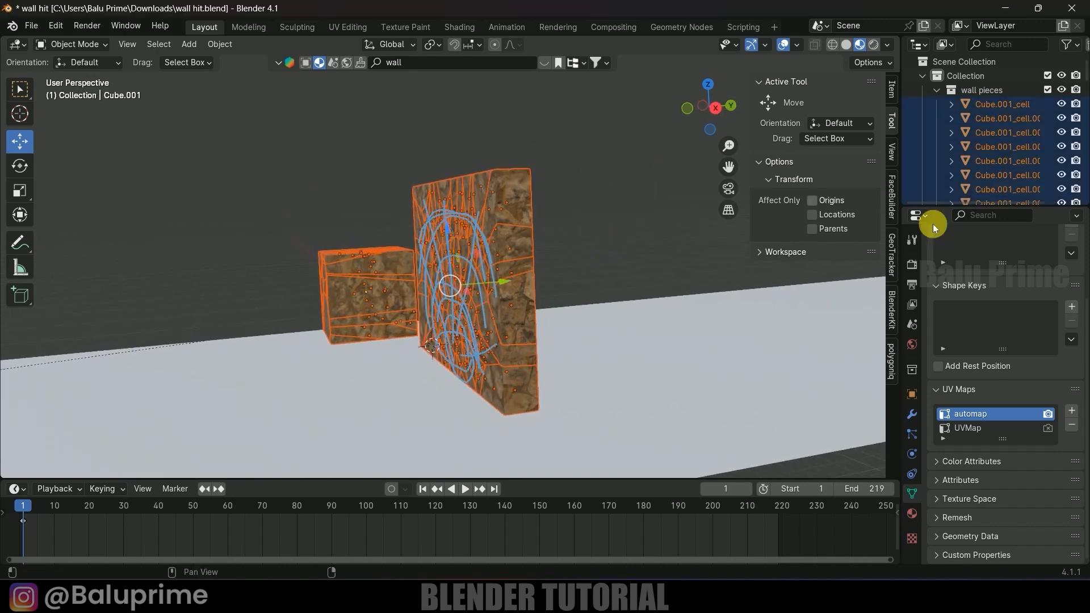
# Hide the Note annotation layer and deselect the fractured pieces.
pyautogui.click(896, 154)
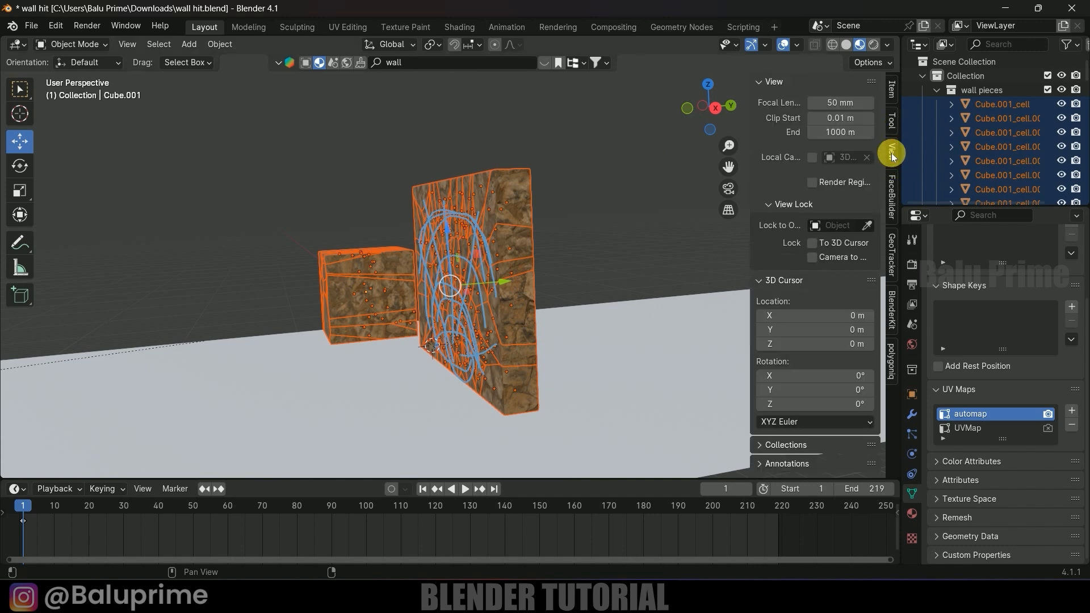
pyautogui.scroll(-5, 795, 454)
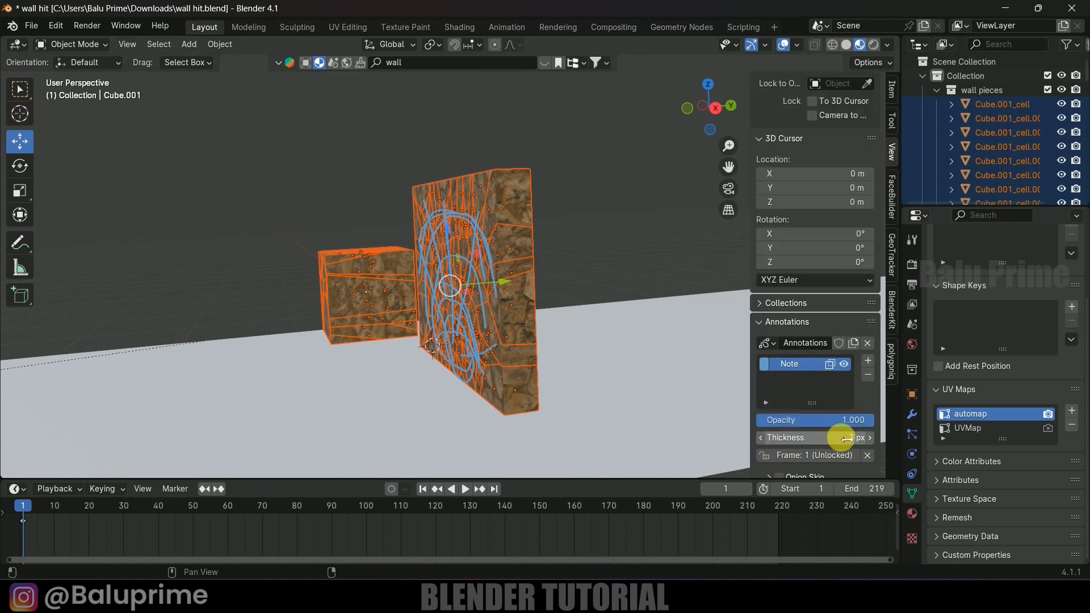
pyautogui.click(844, 364)
pyautogui.click(763, 322)
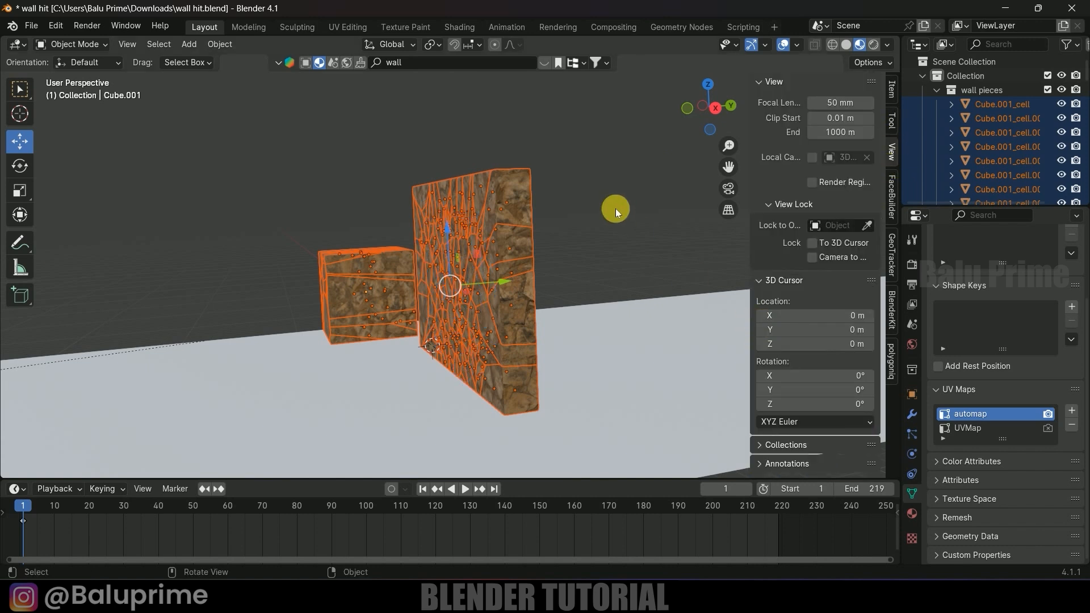
pyautogui.click(613, 212)
# Collapse the wall pieces collection and hide it from the viewport.
pyautogui.click(940, 94)
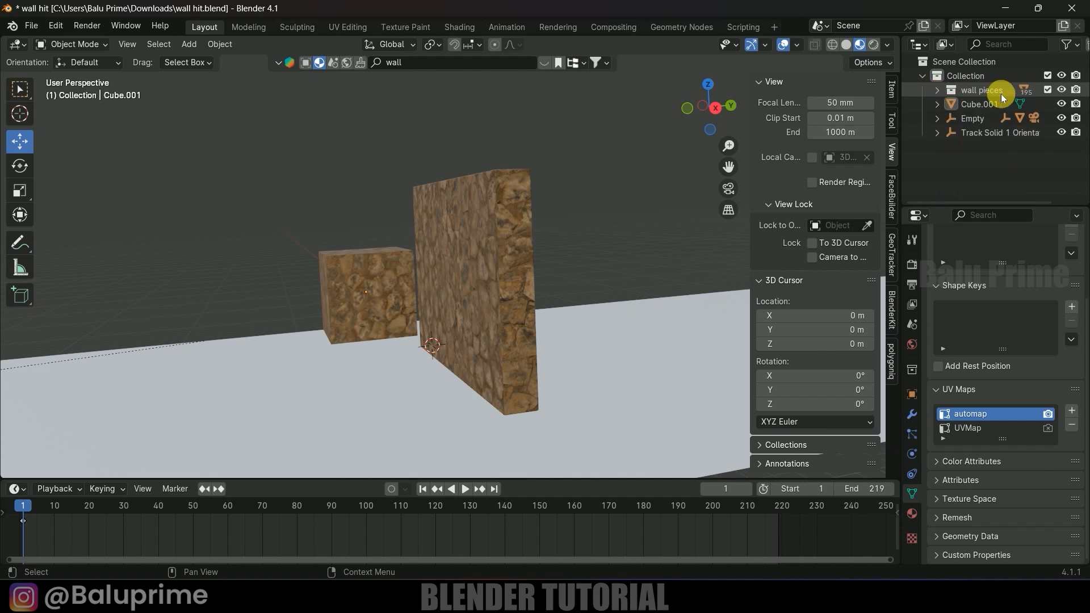
pyautogui.click(1002, 90)
pyautogui.click(1062, 90)
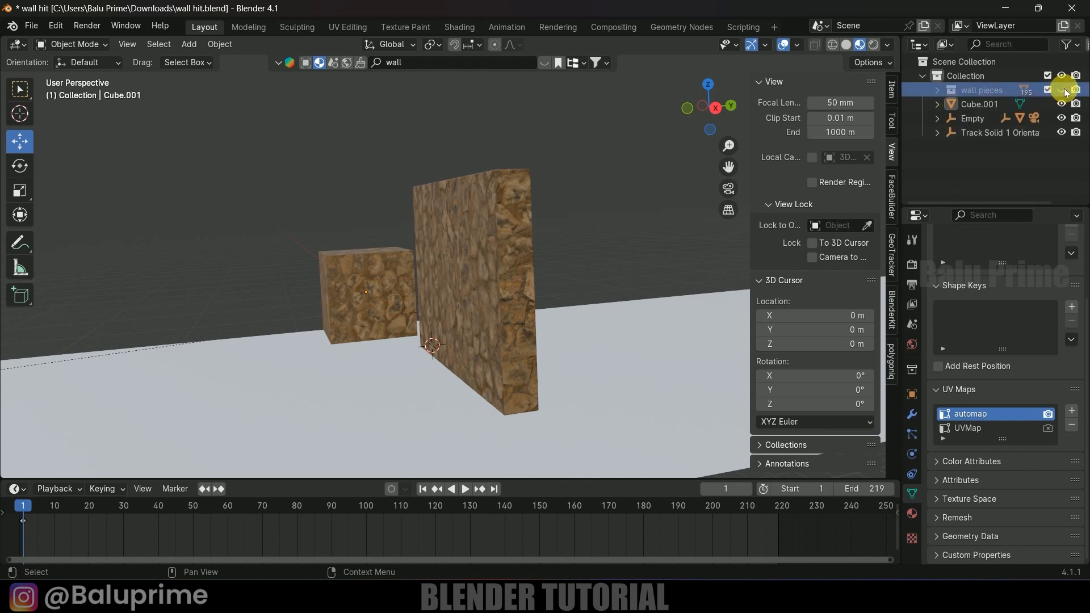
# Separate all faces of the small cube from the original wall mesh by selection.
pyautogui.click(500, 230)
pyautogui.moveTo(463, 268); pyautogui.dragTo(403, 250, button='middle')
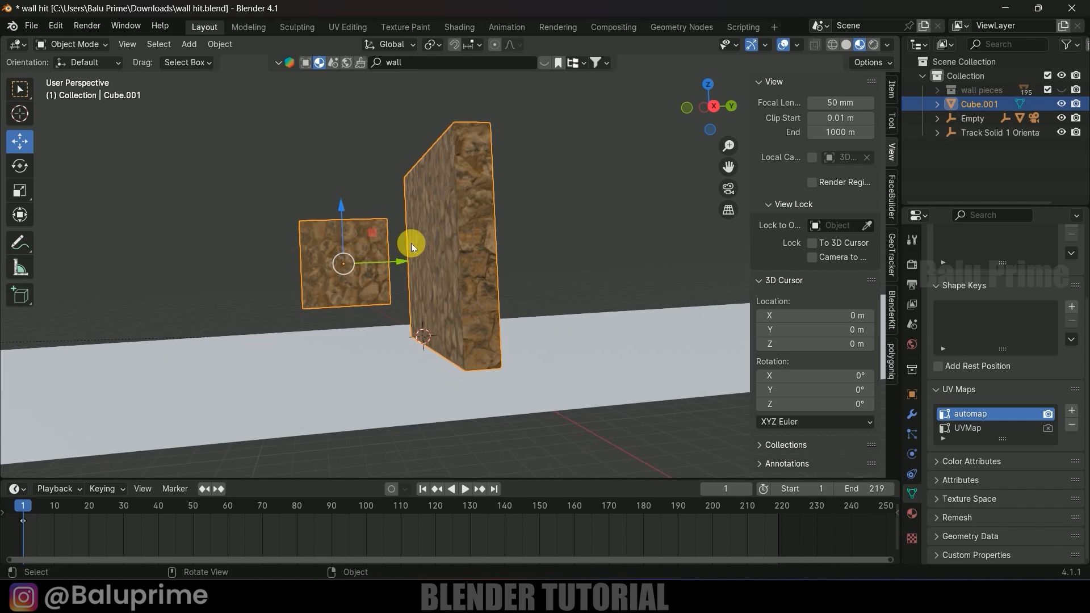
pyautogui.press('Tab')
pyautogui.scroll(2, 414, 240)
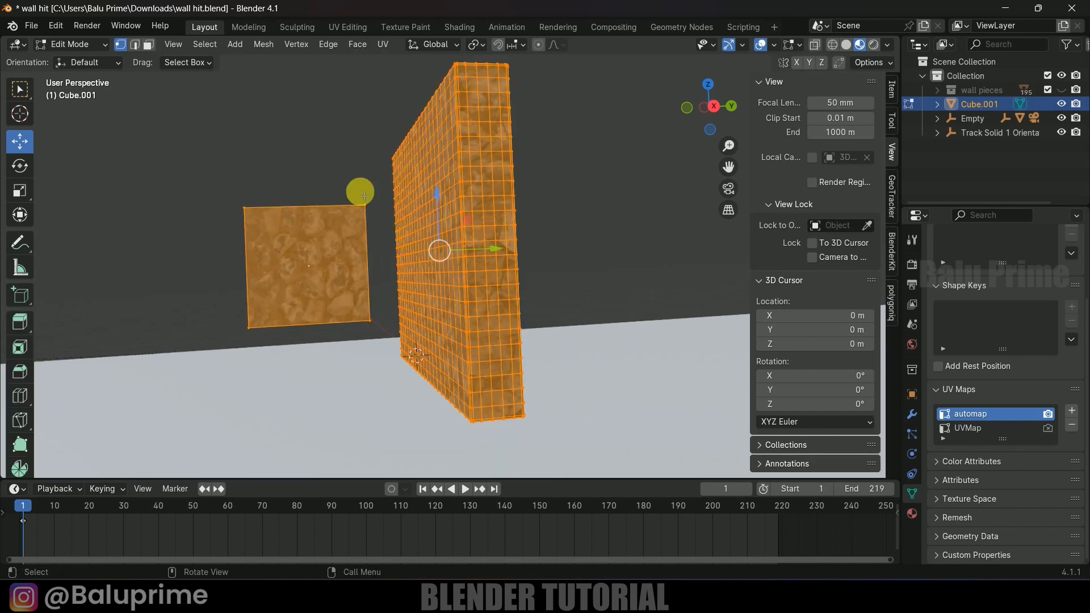
pyautogui.click(149, 44)
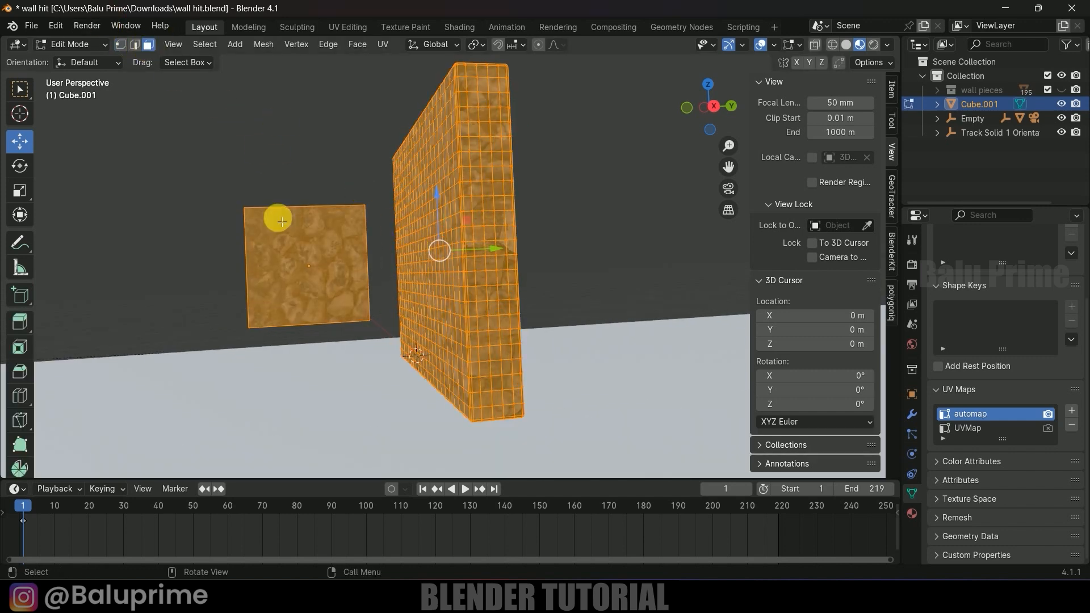
pyautogui.click(307, 277)
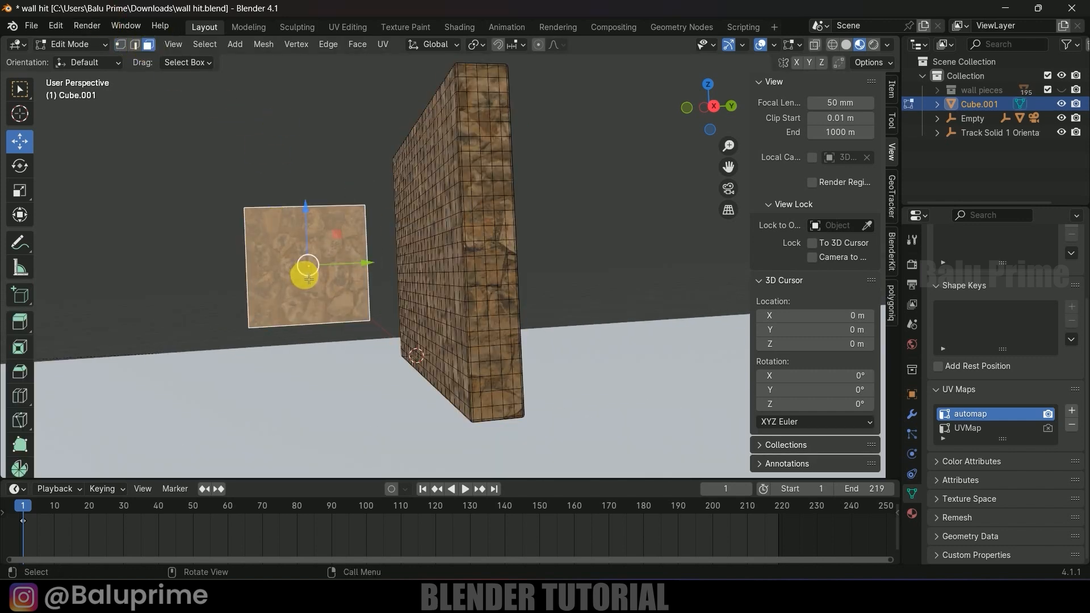
pyautogui.click(833, 44)
pyautogui.moveTo(154, 146)
pyautogui.mouseDown()
pyautogui.moveTo(280, 267)
pyautogui.moveTo(366, 336)
pyautogui.moveTo(382, 333)
pyautogui.moveTo(366, 325)
pyautogui.mouseUp()
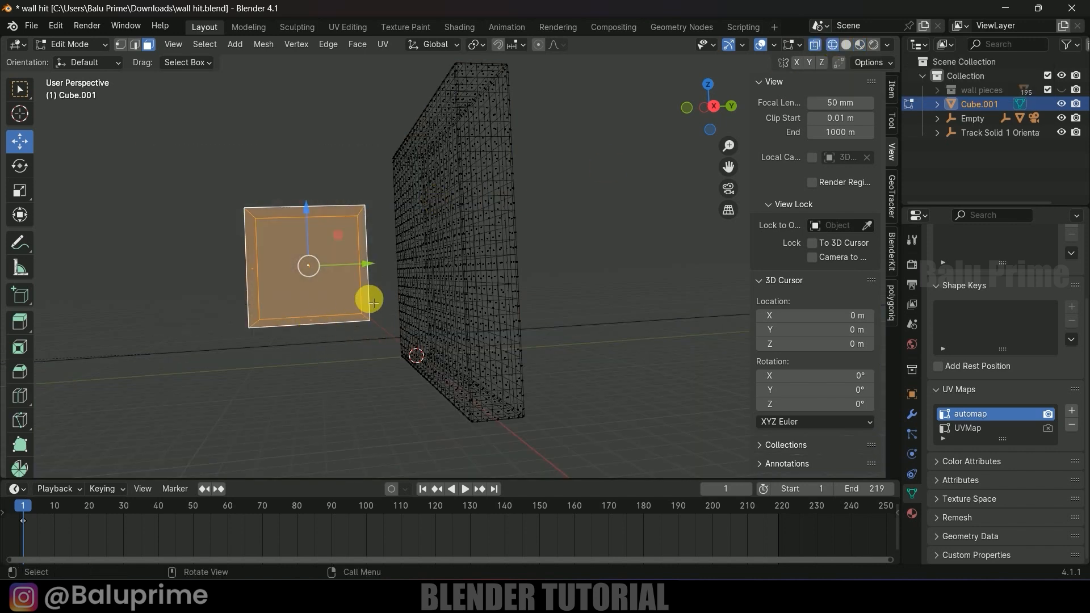
pyautogui.press('p')
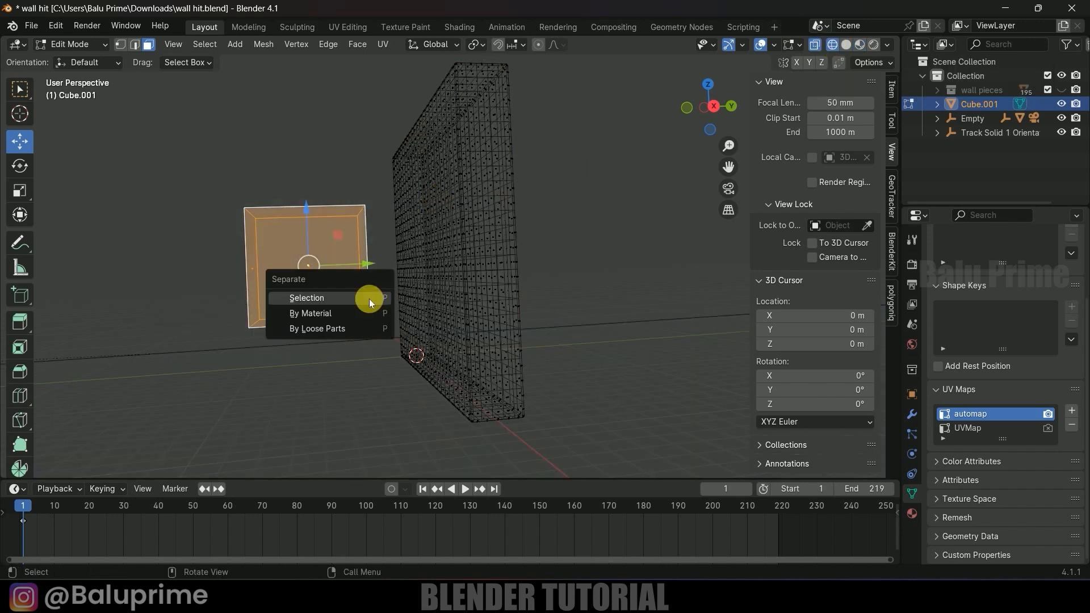
pyautogui.click(337, 299)
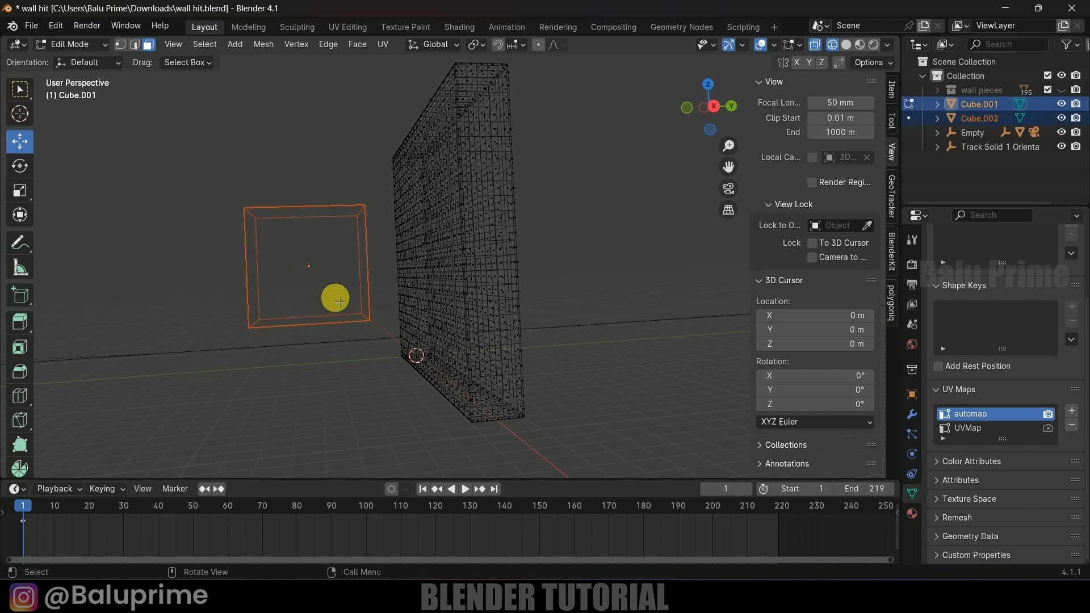
pyautogui.press('Tab')
# Switch to solid shading and delete the separated small cube.
pyautogui.click(847, 44)
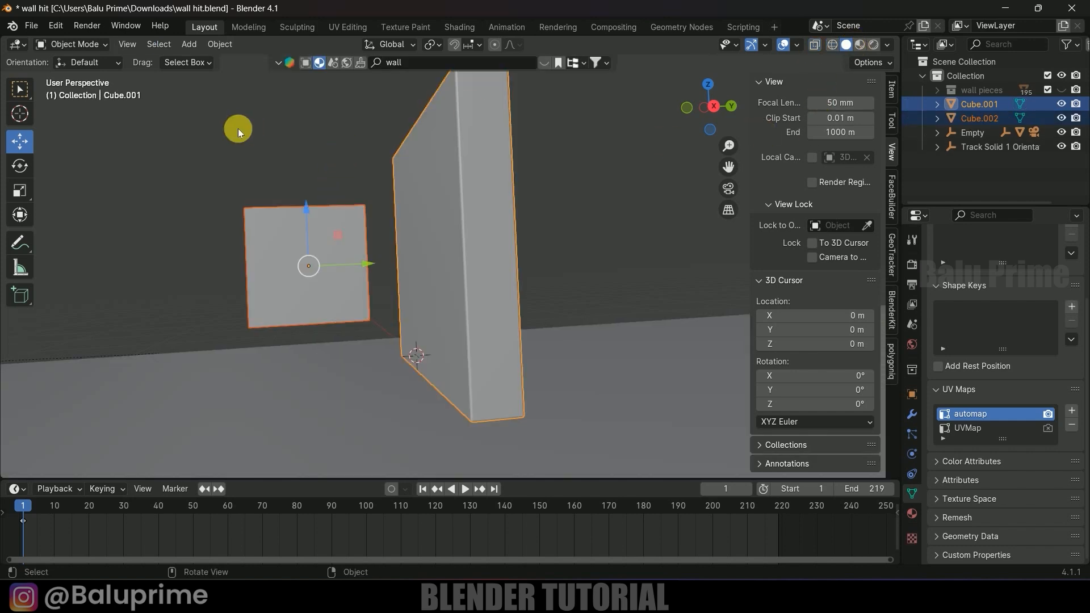
pyautogui.click(267, 231)
pyautogui.moveTo(267, 231); pyautogui.dragTo(298, 194, button='middle')
pyautogui.press('Delete')
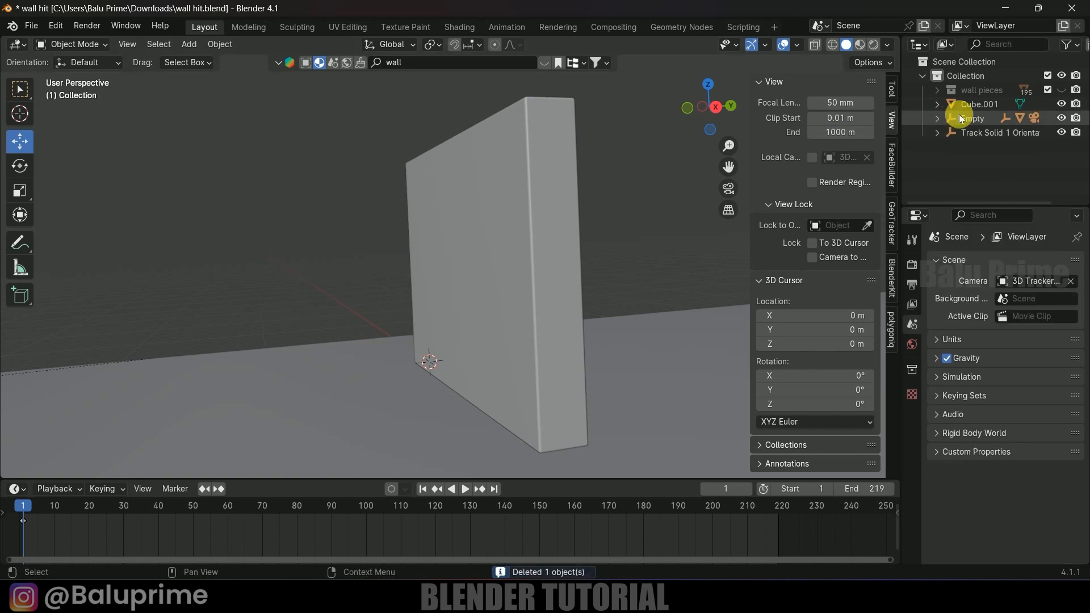
# Show the wall pieces collection, delete the fragments that make up the small cube, and save the file.
pyautogui.click(1062, 90)
pyautogui.moveTo(398, 188); pyautogui.dragTo(352, 189, button='middle')
pyautogui.moveTo(160, 181); pyautogui.dragTo(363, 335)
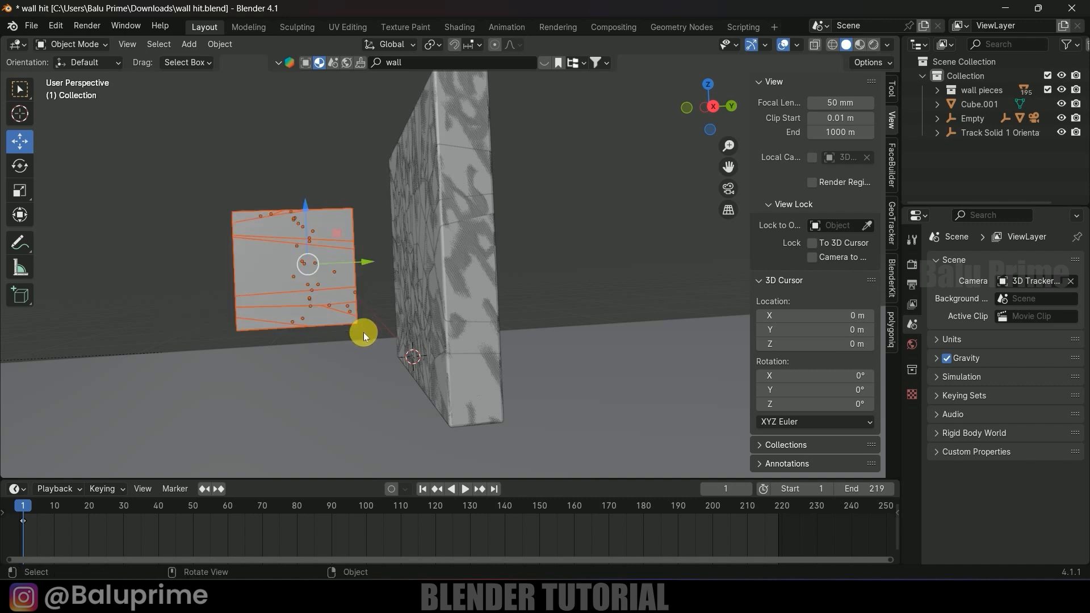
pyautogui.press('Delete')
pyautogui.hotkey('ctrl', 's')
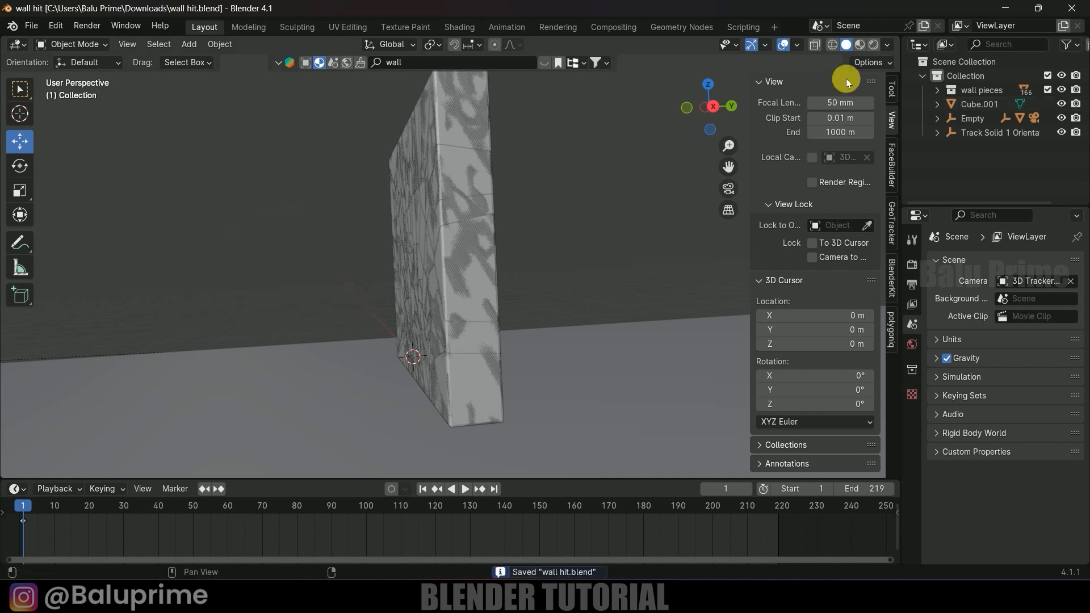
# Switch to material preview, rename the unfractured wall to "original wall", and hide it.
pyautogui.click(859, 44)
pyautogui.moveTo(524, 178); pyautogui.dragTo(505, 228, button='middle')
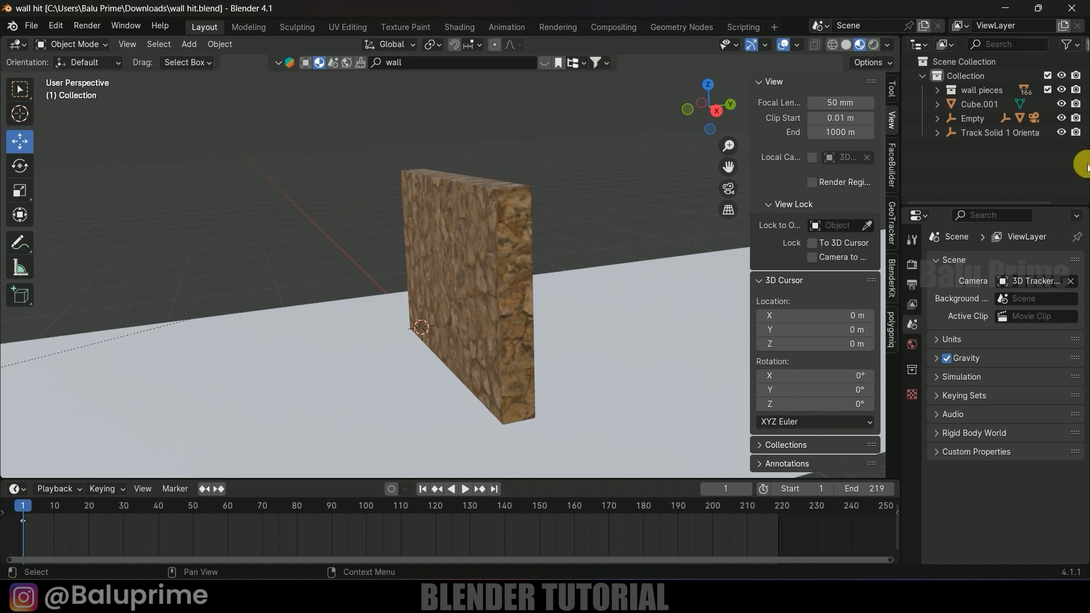
pyautogui.click(990, 106)
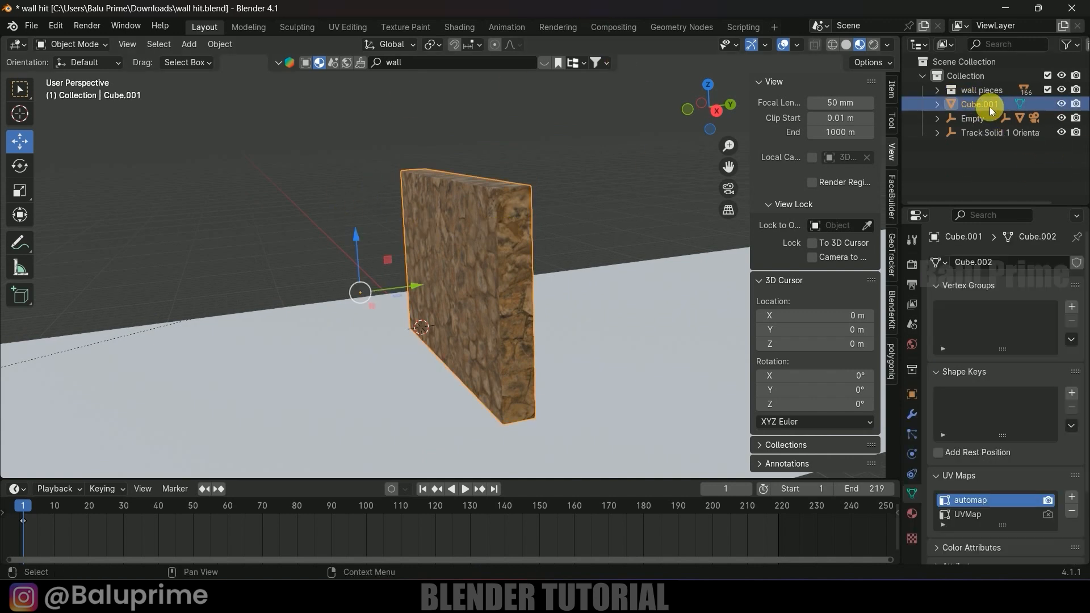
pyautogui.doubleClick(991, 107)
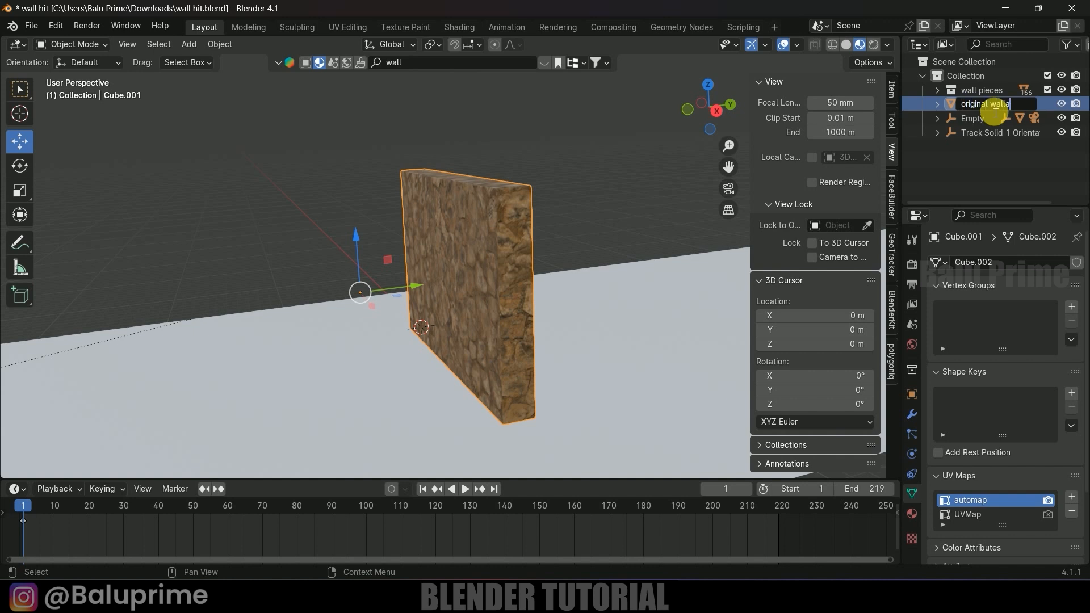
pyautogui.press('Return')
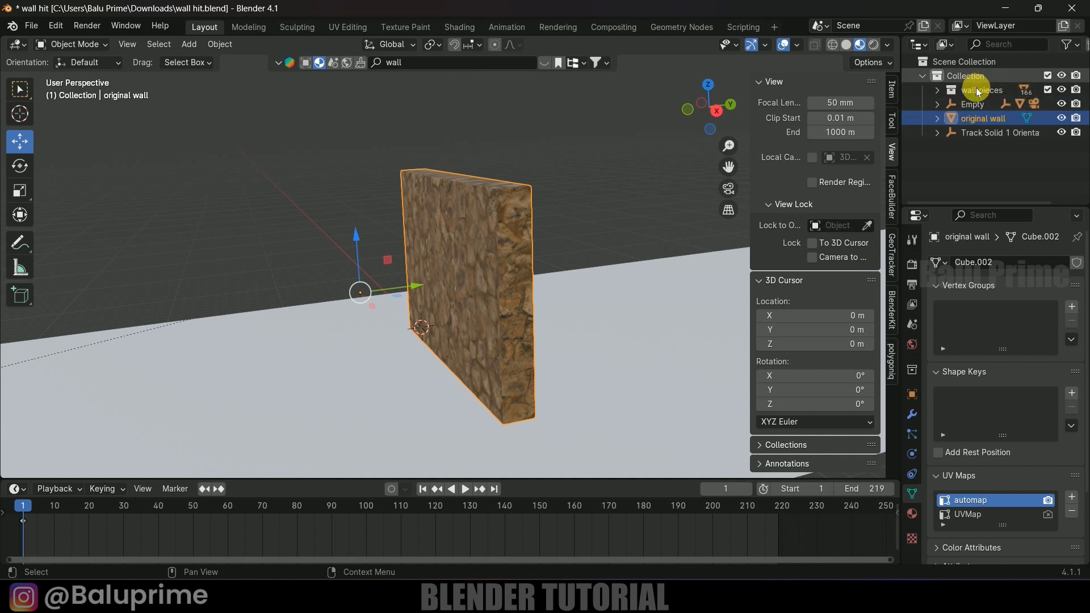
pyautogui.click(1062, 118)
# Switch to solid shading and add a rigid body to the large fragment at the wall's upper corner.
pyautogui.click(978, 94)
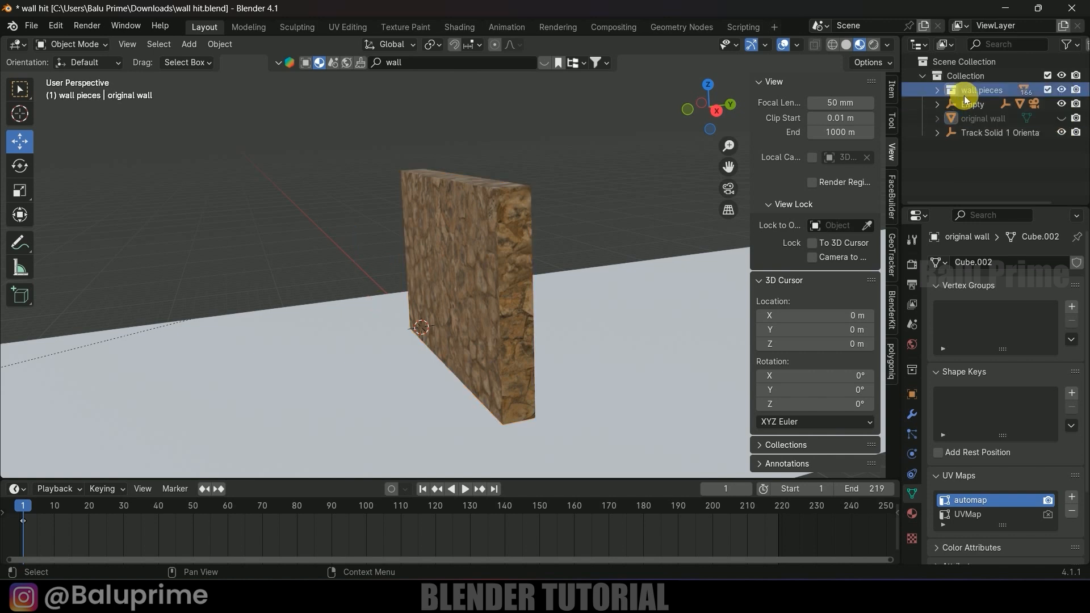
pyautogui.click(939, 90)
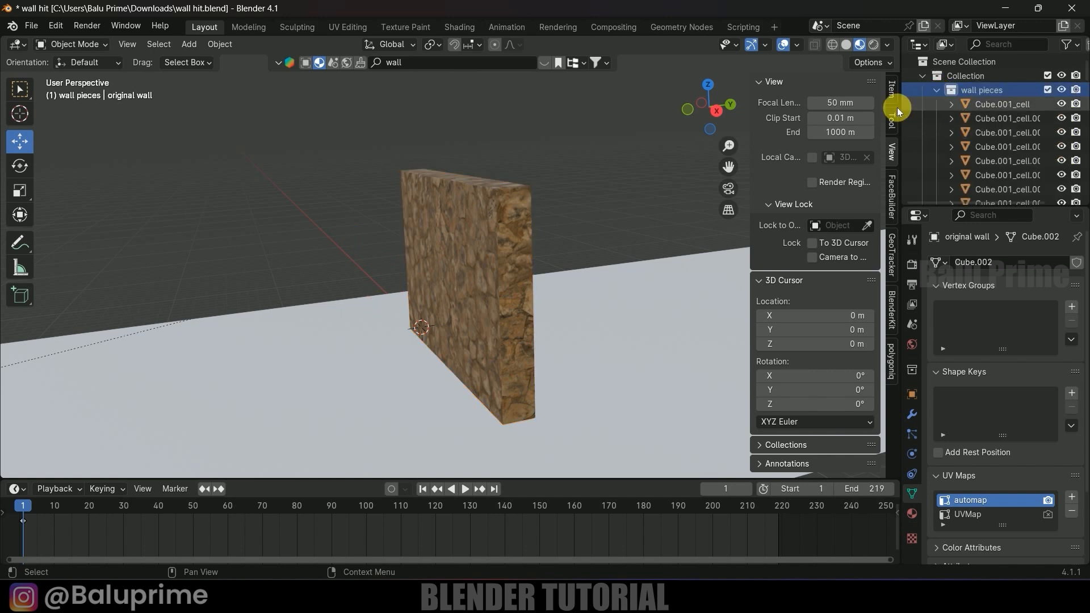
pyautogui.click(512, 196)
pyautogui.moveTo(512, 202)
pyautogui.mouseDown(button='middle')
pyautogui.moveTo(536, 295)
pyautogui.moveTo(560, 305)
pyautogui.moveTo(451, 270)
pyautogui.mouseUp(button='middle')
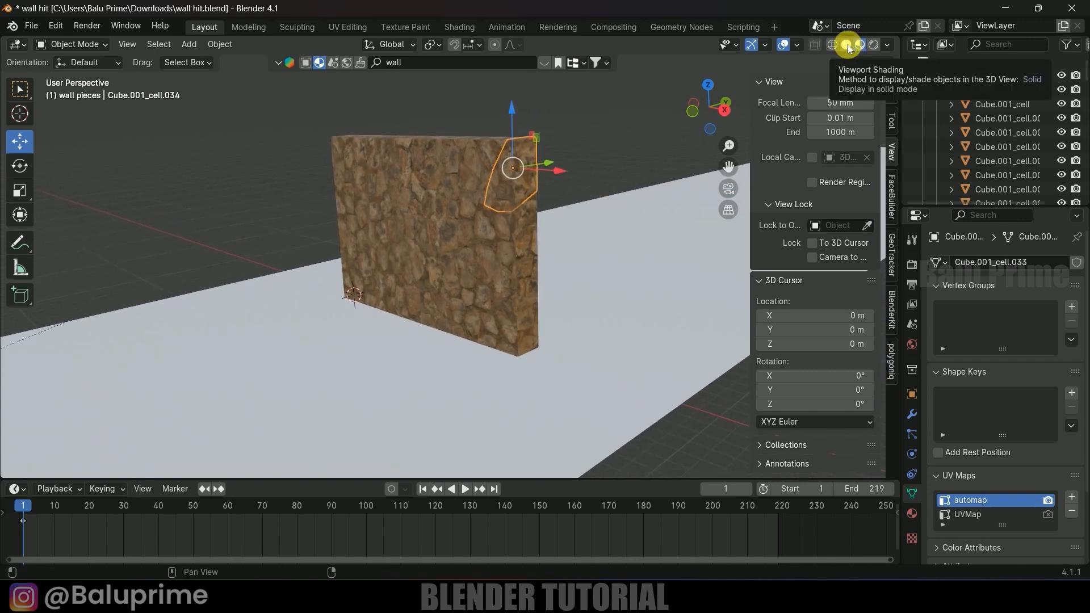
pyautogui.click(847, 45)
pyautogui.press('n')
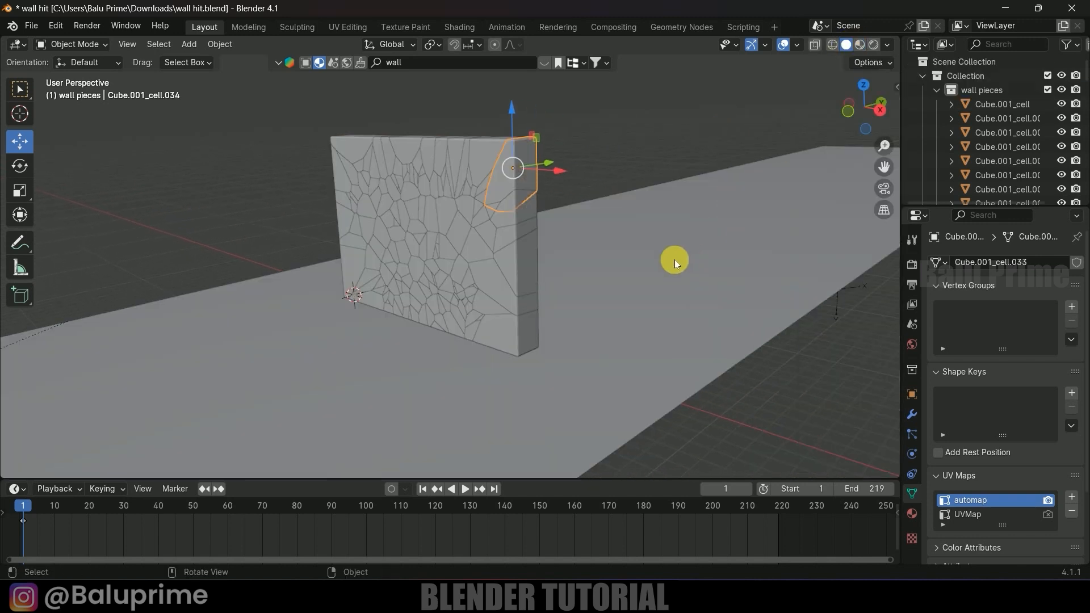
pyautogui.click(913, 453)
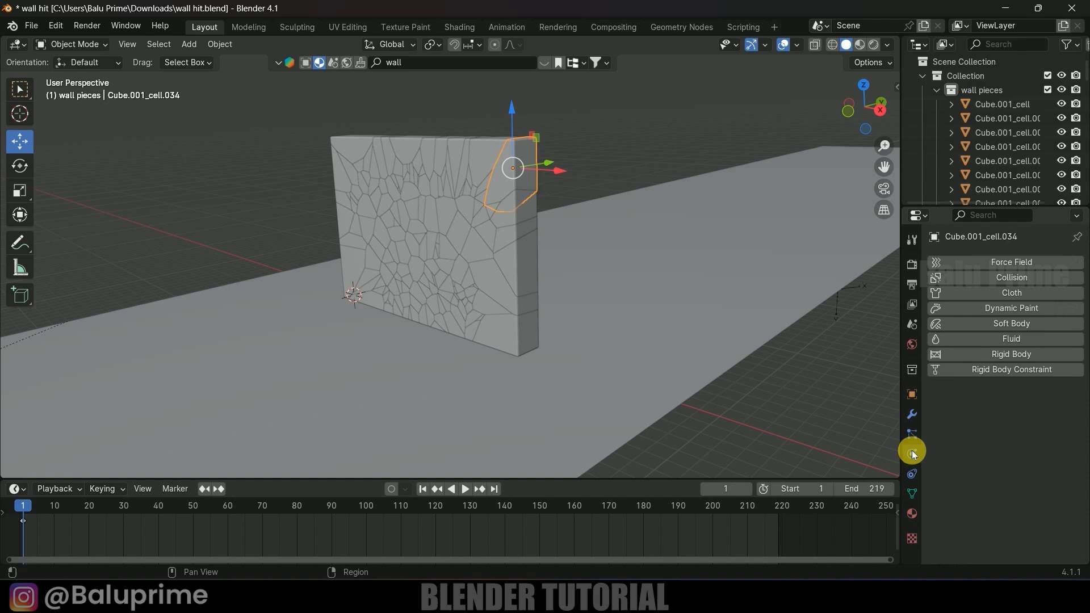
pyautogui.click(995, 355)
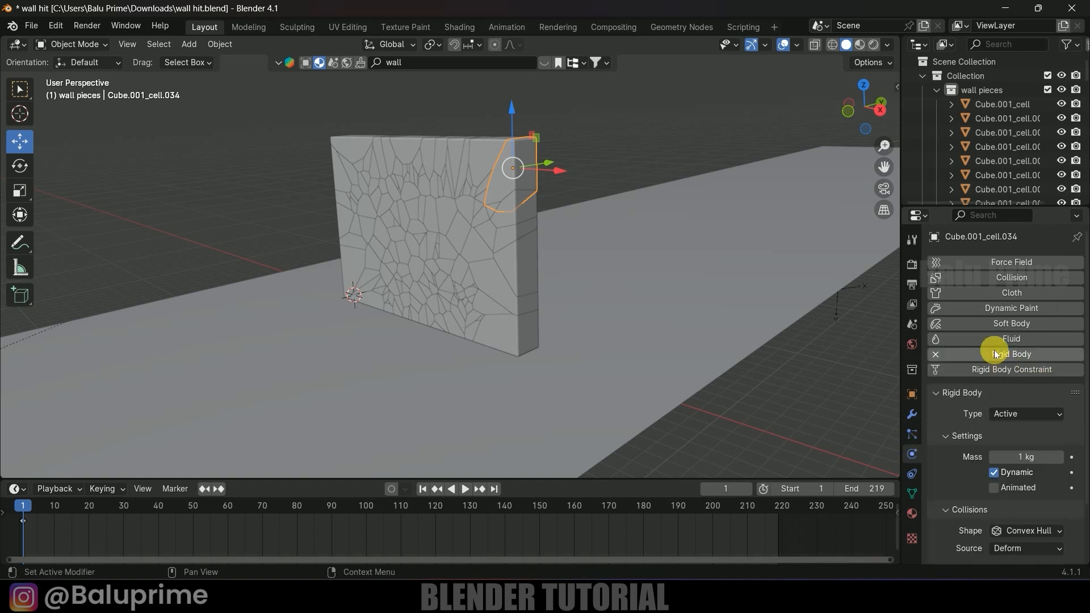
# Set the corner fragment's rigid body to Active with a Convex Hull shape and test-play the simulation.
pyautogui.scroll(-3, 962, 424)
pyautogui.click(1014, 346)
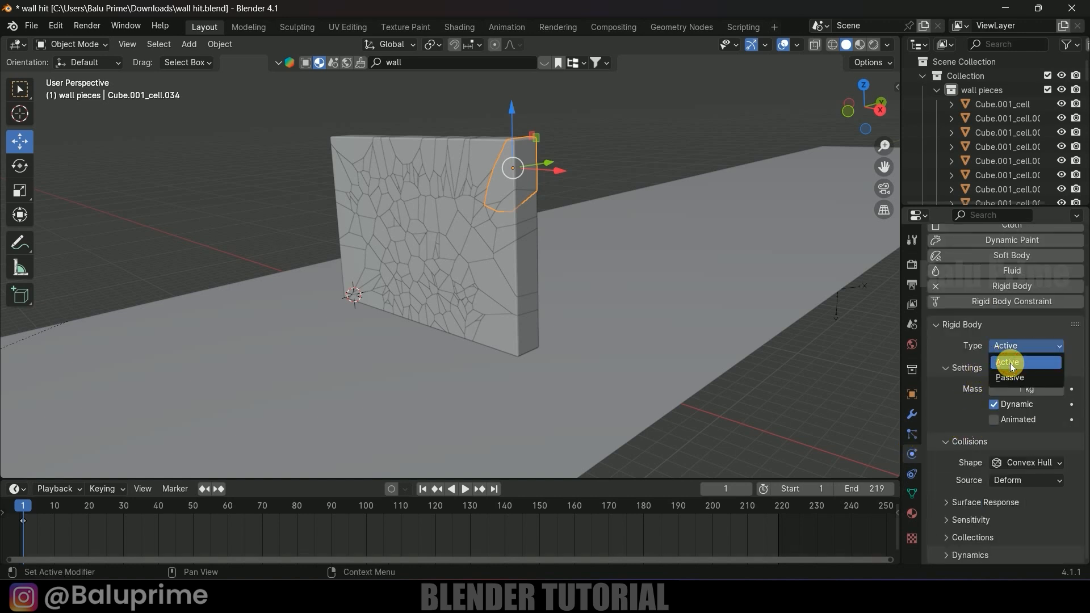
pyautogui.click(1011, 363)
pyautogui.click(1031, 463)
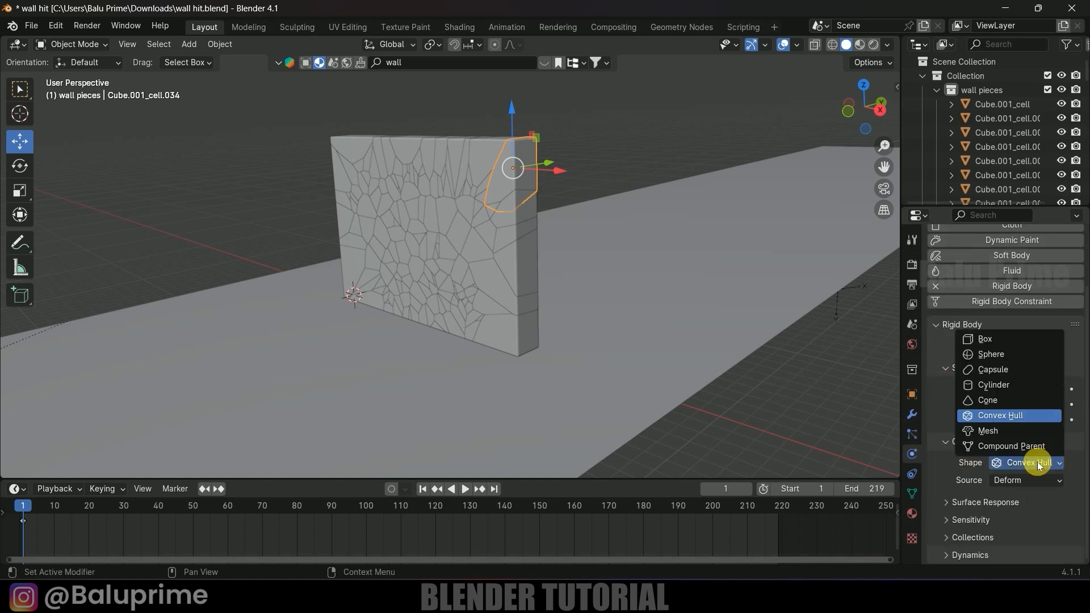
pyautogui.click(988, 417)
pyautogui.press('space')
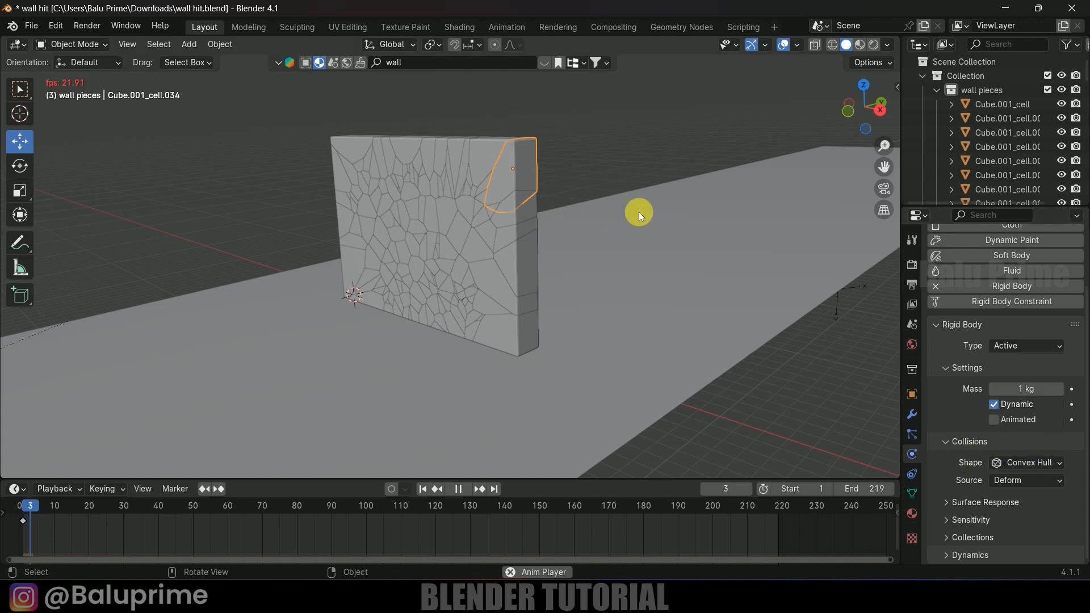
pyautogui.press('space')
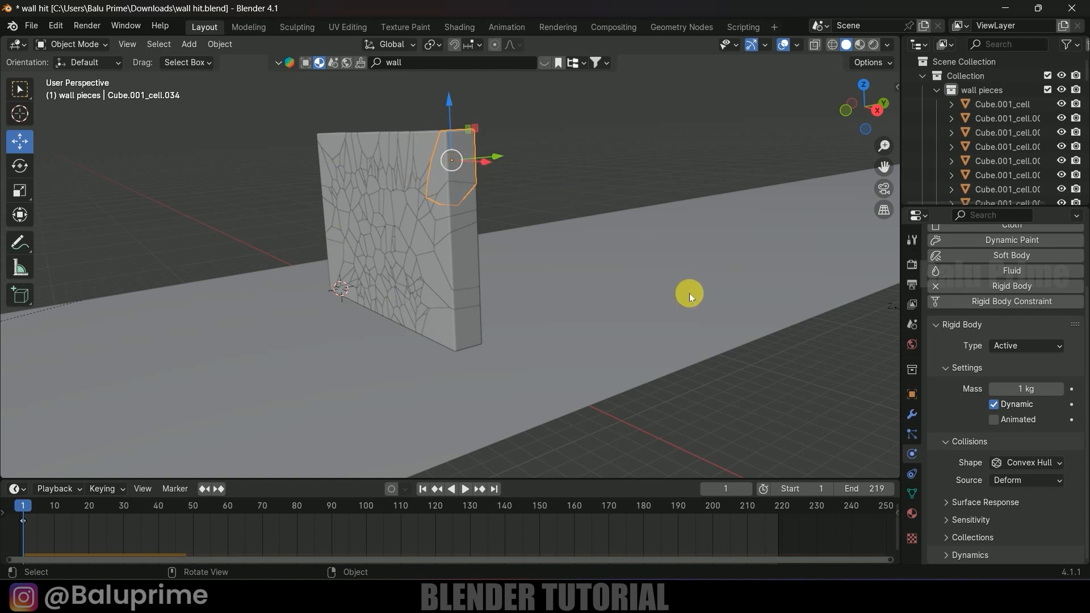
# Rename the tracked road plane under the Empty to "ground floor".
pyautogui.click(643, 271)
pyautogui.click(937, 90)
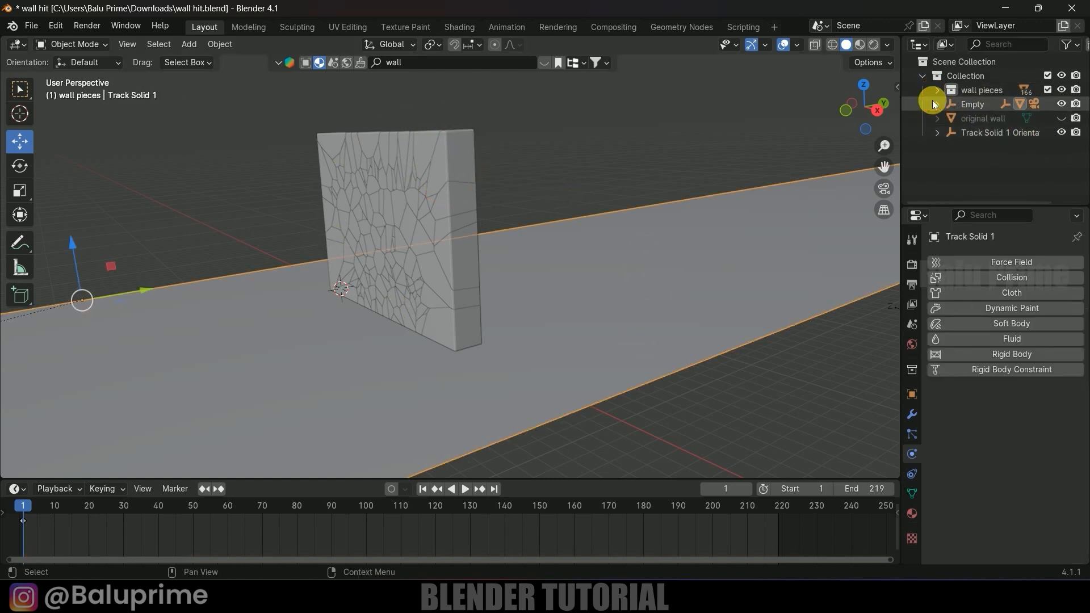
pyautogui.click(937, 104)
pyautogui.doubleClick(997, 133)
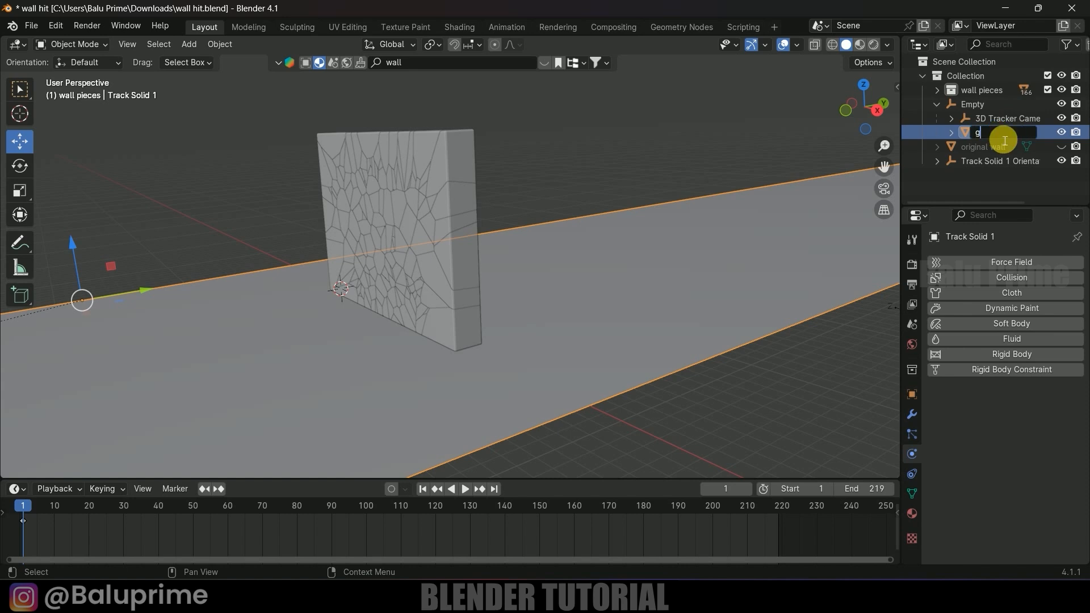
pyautogui.write('ground floor')
pyautogui.press('Return')
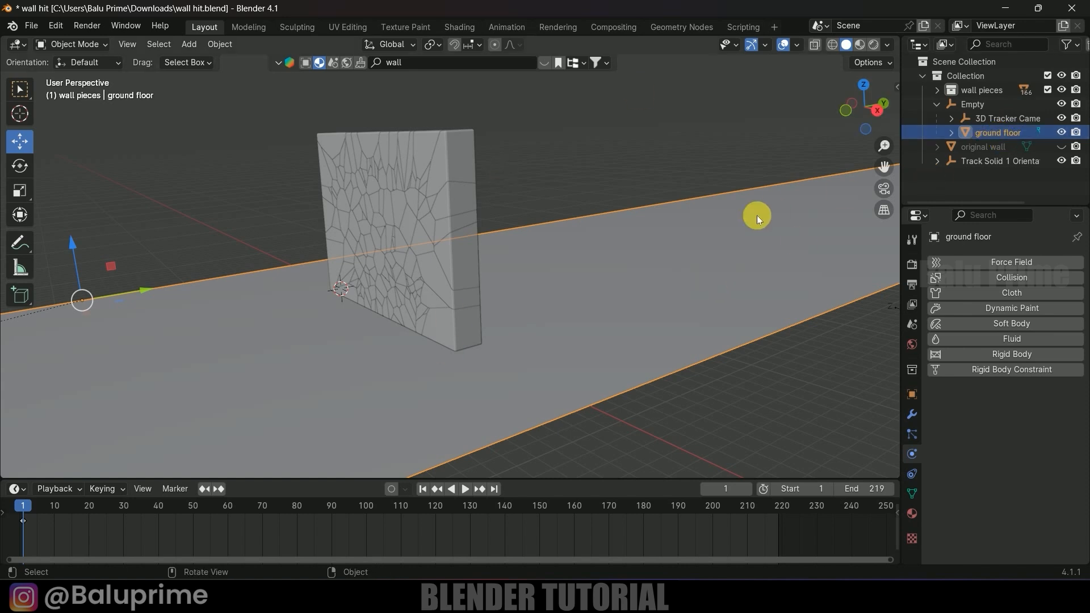
# Move the ground floor into a new collection named "floor" and hide that collection.
pyautogui.press('m')
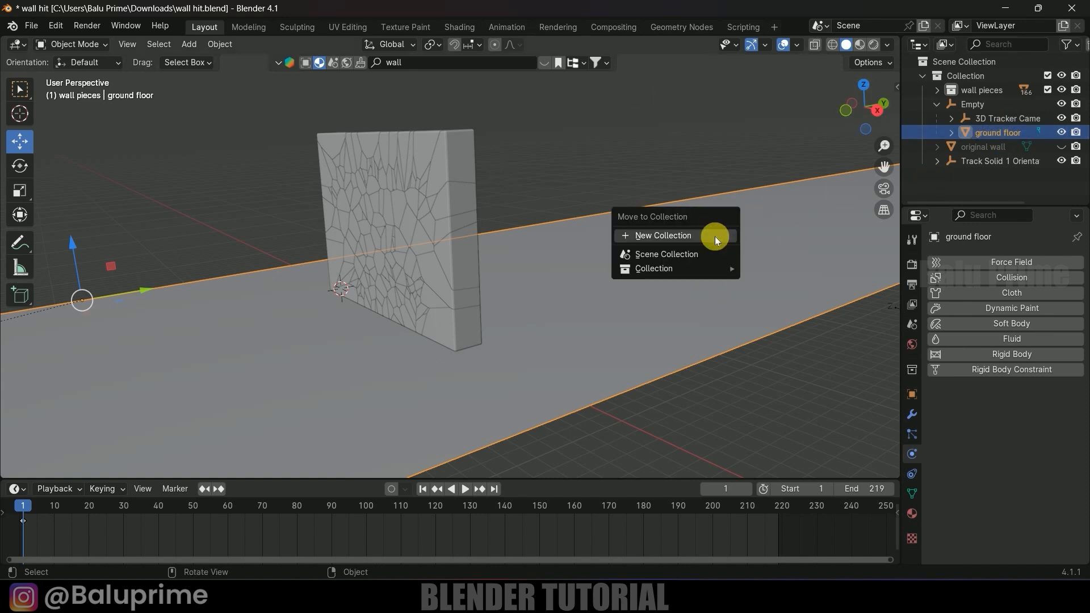
pyautogui.click(714, 236)
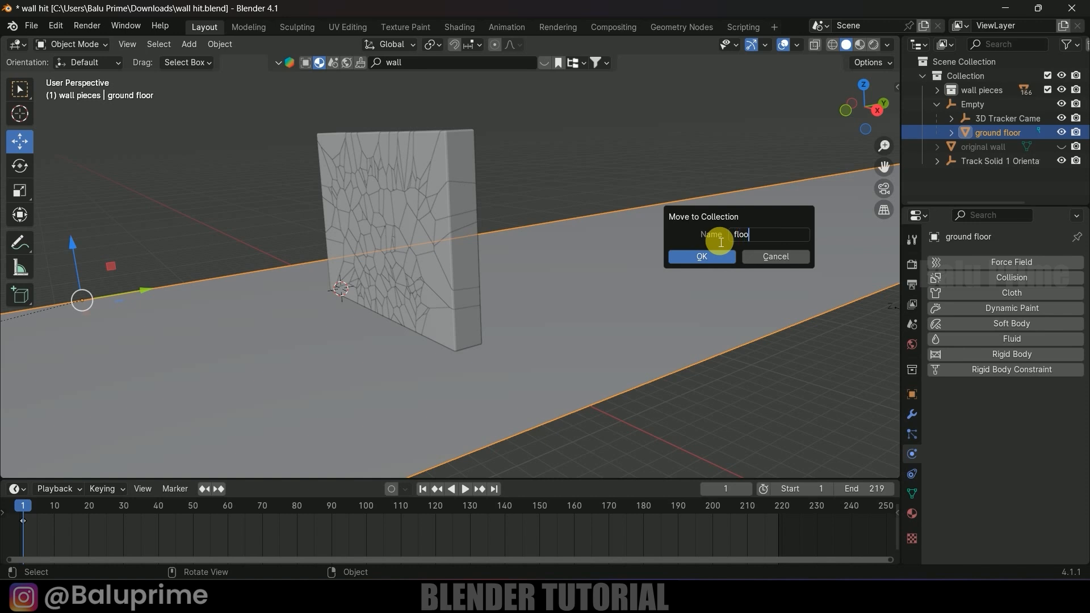
pyautogui.click(718, 257)
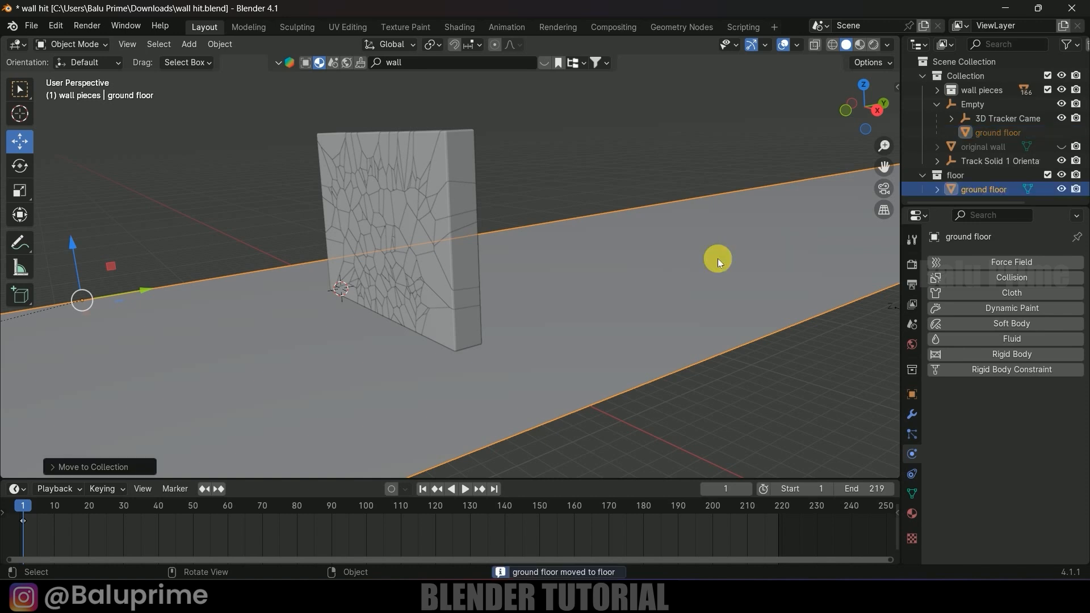
pyautogui.click(923, 175)
pyautogui.click(951, 180)
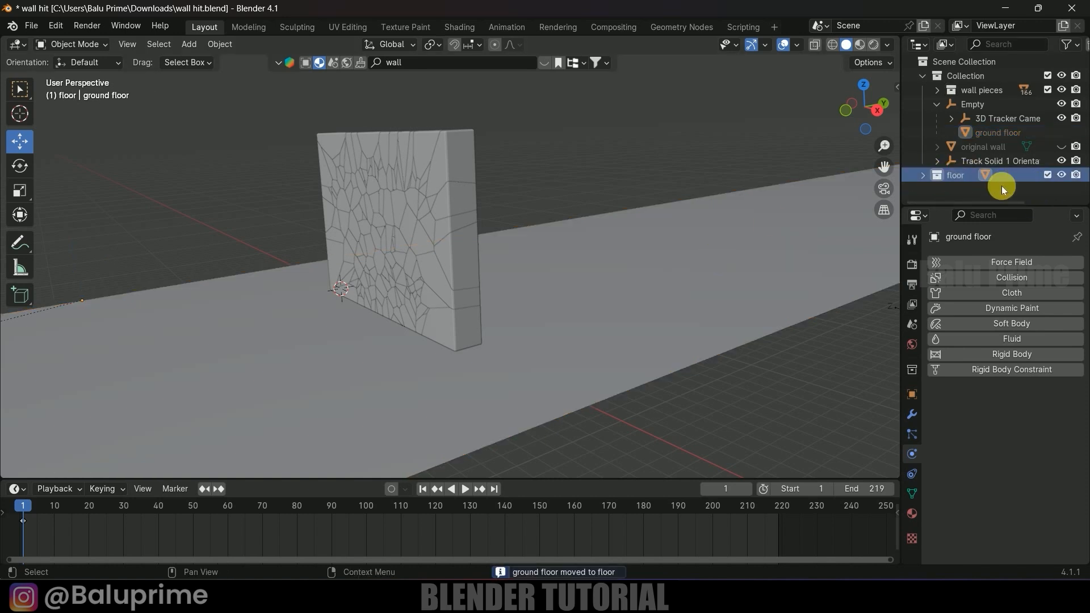
pyautogui.click(1062, 174)
# Copy the rigid body settings from the wall's upper corner fragment to all the other wall fragments.
pyautogui.click(496, 175)
pyautogui.click(472, 158)
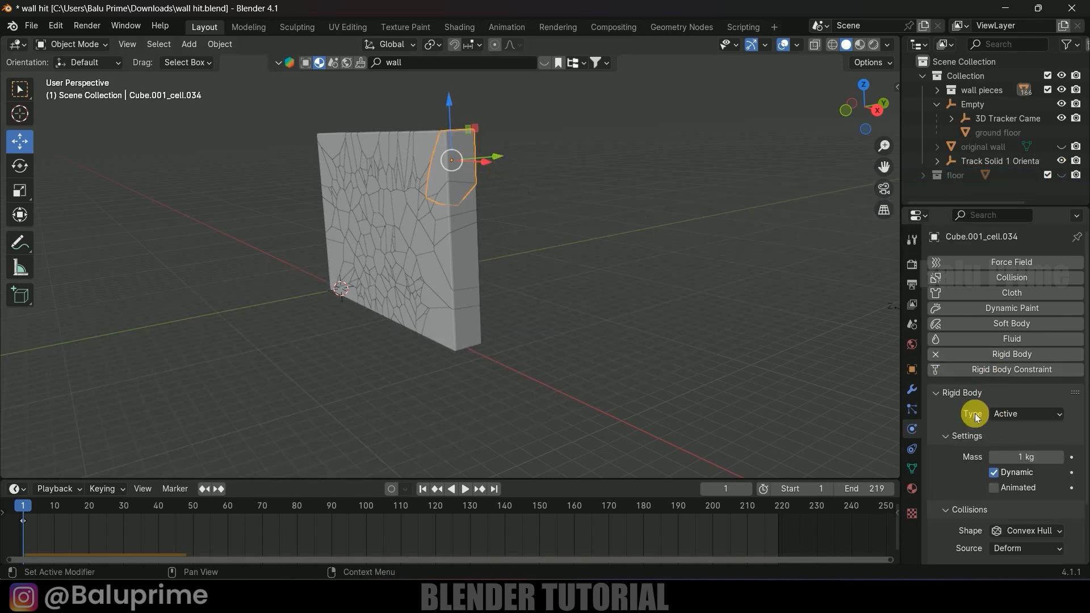
pyautogui.scroll(-3, 976, 419)
pyautogui.moveTo(261, 109); pyautogui.dragTo(623, 397)
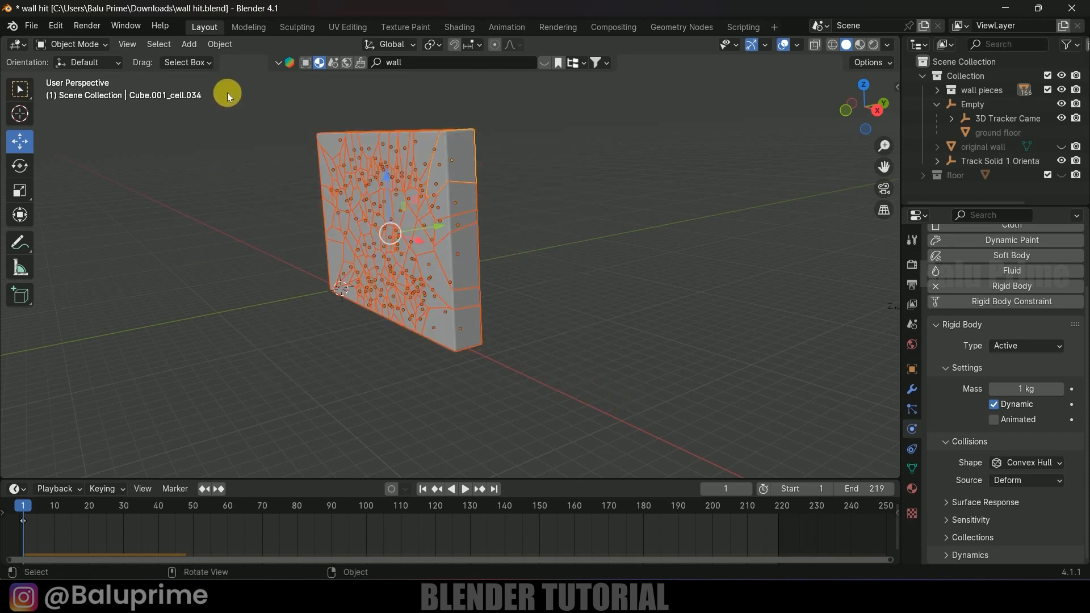
pyautogui.click(221, 45)
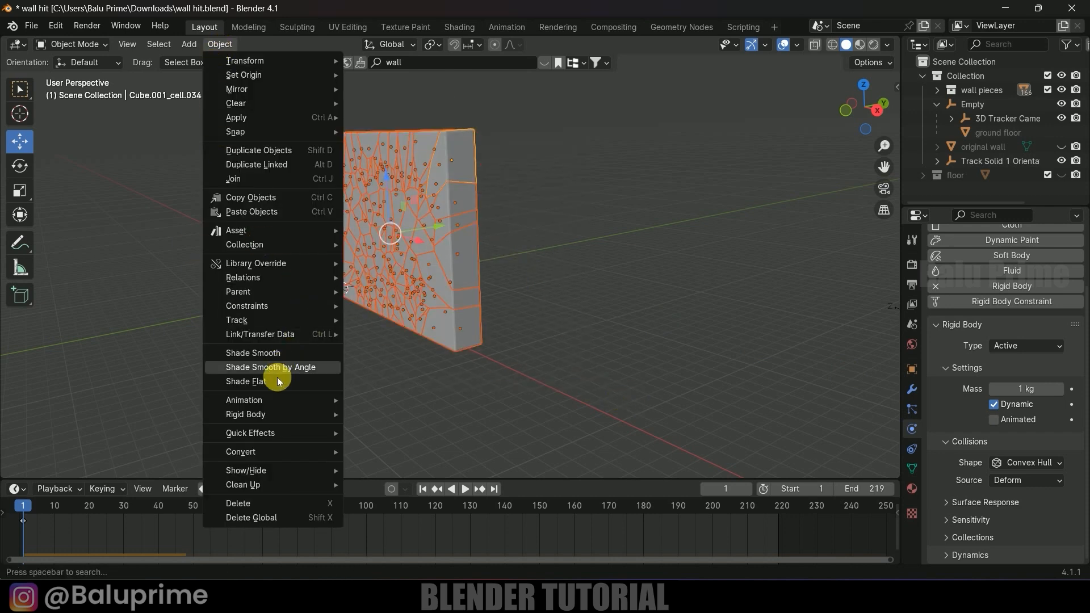
pyautogui.moveTo(284, 415)
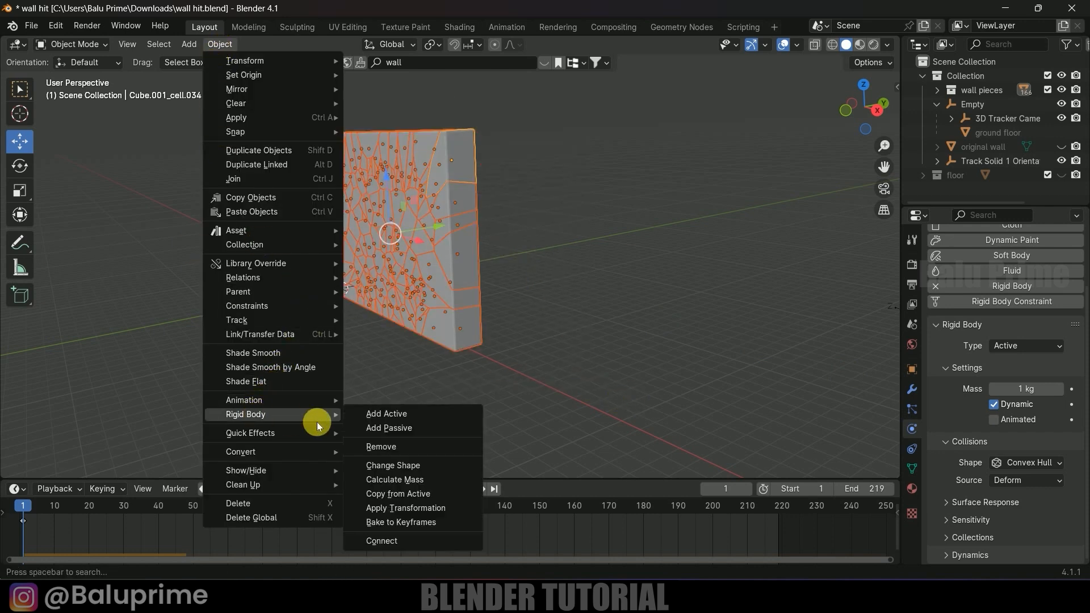
pyautogui.click(393, 494)
# Play the simulation of all the wall fragments without the floor, scrub through the early frames, and return to frame 1.
pyautogui.press('space')
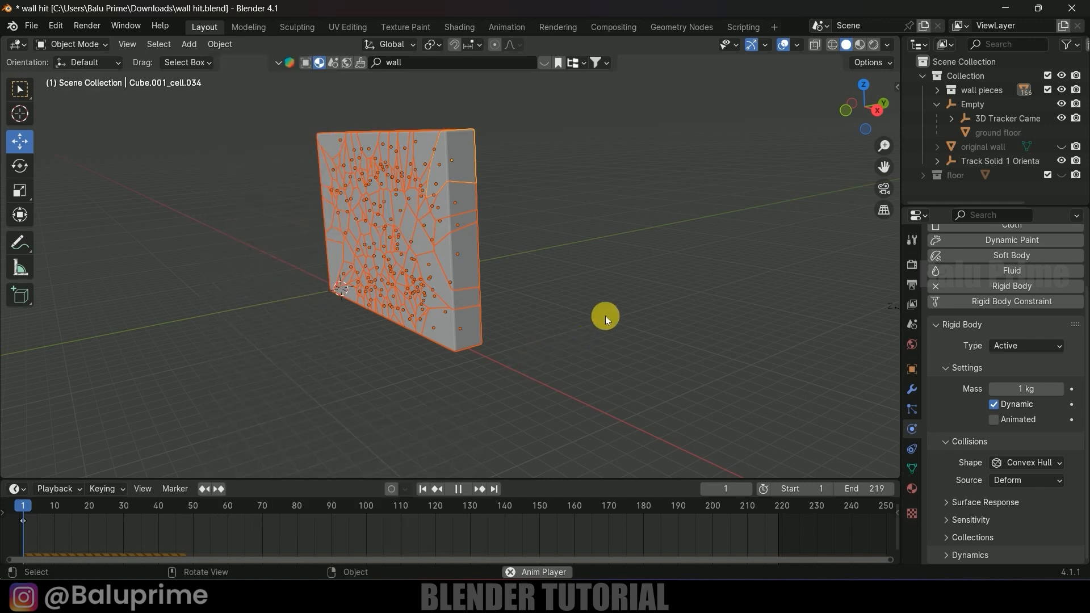
pyautogui.press('space')
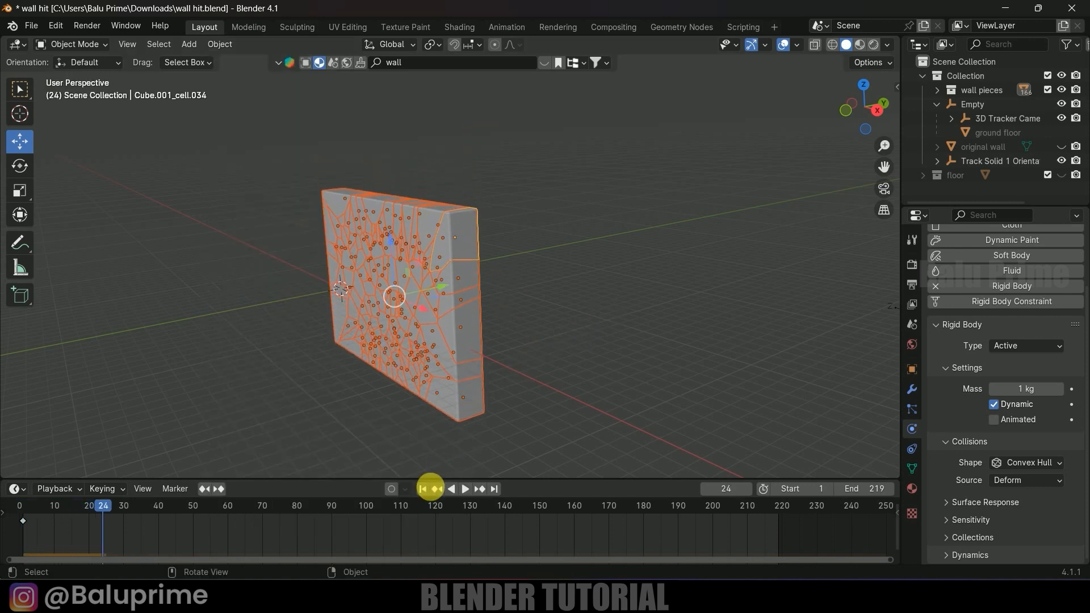
pyautogui.click(422, 490)
pyautogui.keyDown('shift'); pyautogui.moveTo(430, 373); pyautogui.dragTo(489, 348, button='middle'); pyautogui.keyUp('shift')
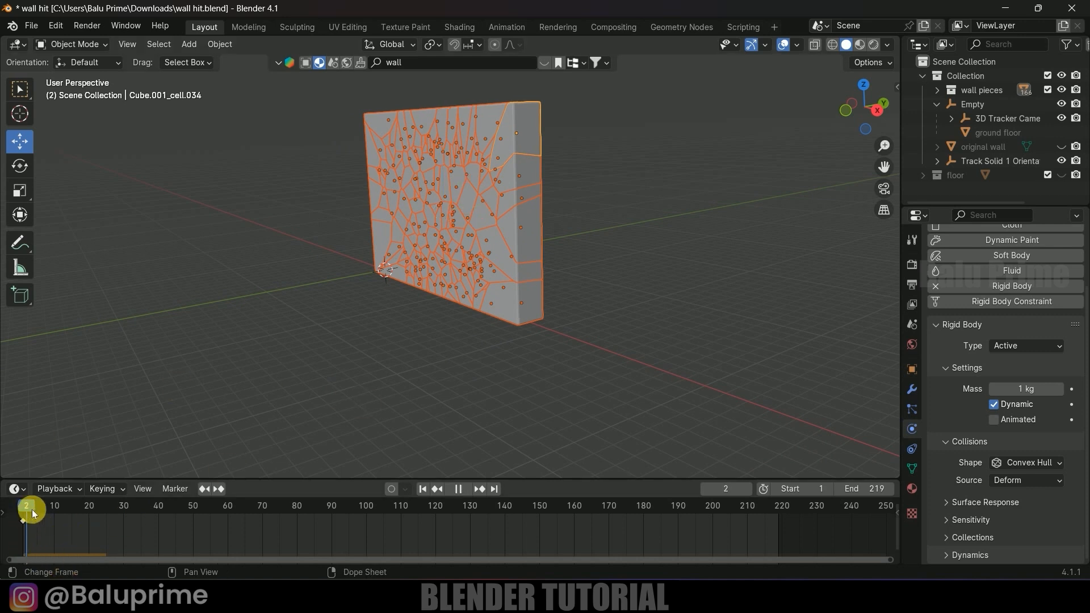
pyautogui.moveTo(32, 513); pyautogui.dragTo(45, 518)
pyautogui.click(419, 512)
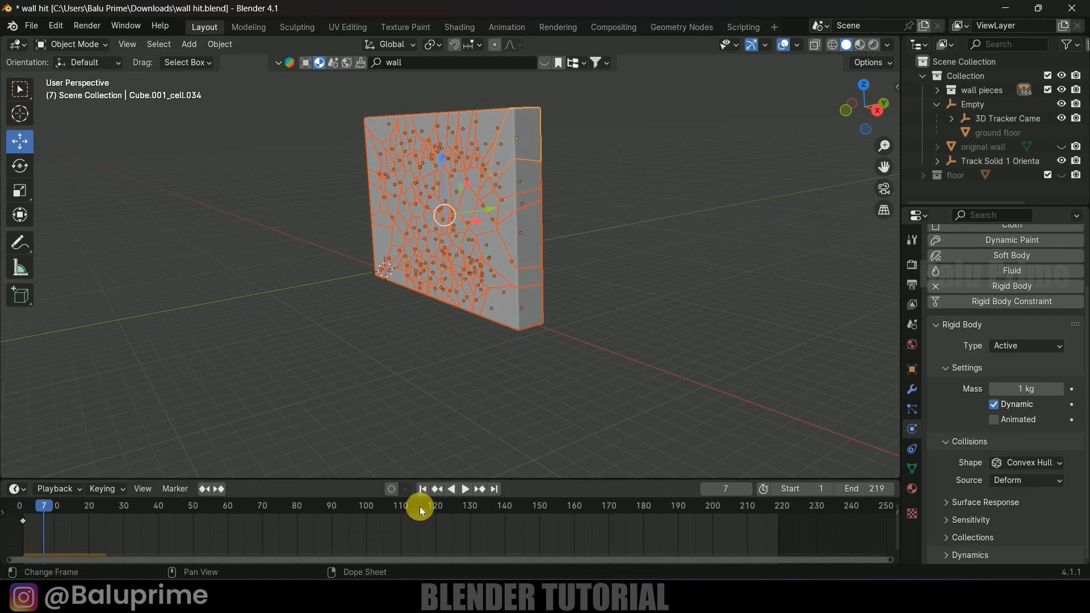
pyautogui.click(422, 489)
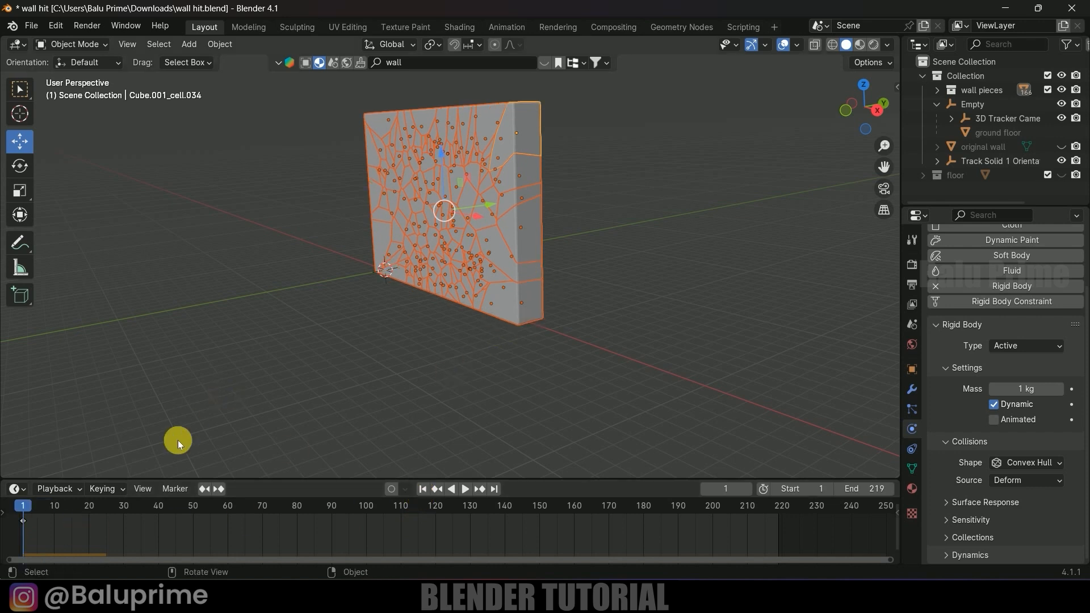
# Check the rigid body settings on several individual wall fragments and replay the simulation, returning to frame 1.
pyautogui.moveTo(640, 372); pyautogui.dragTo(311, 102)
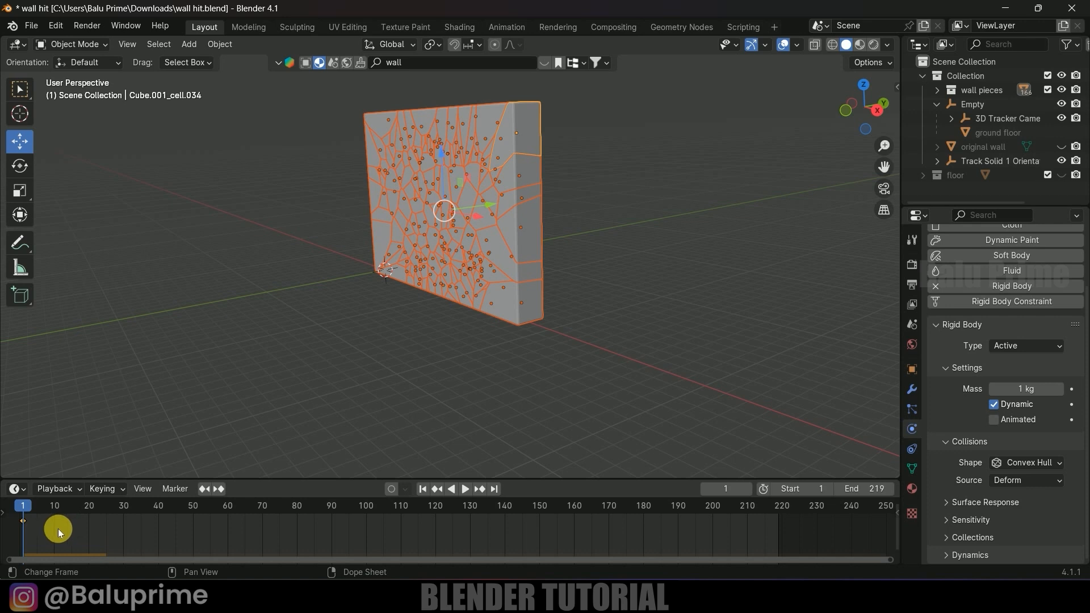
pyautogui.click(513, 267)
pyautogui.click(427, 242)
pyautogui.click(493, 171)
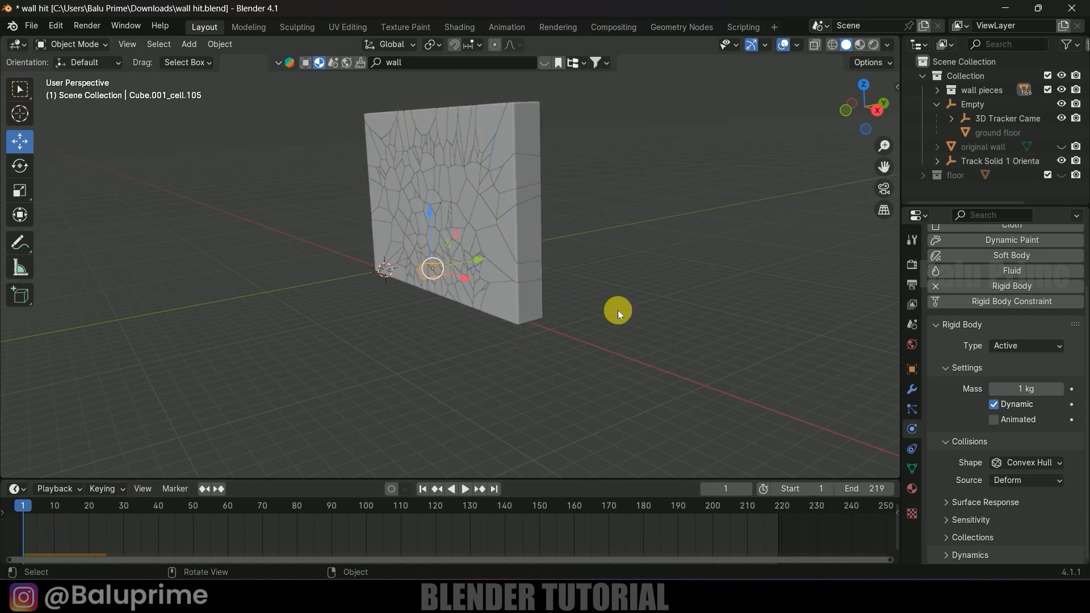
pyautogui.click(530, 137)
pyautogui.press('space')
pyautogui.press('space')
pyautogui.click(423, 488)
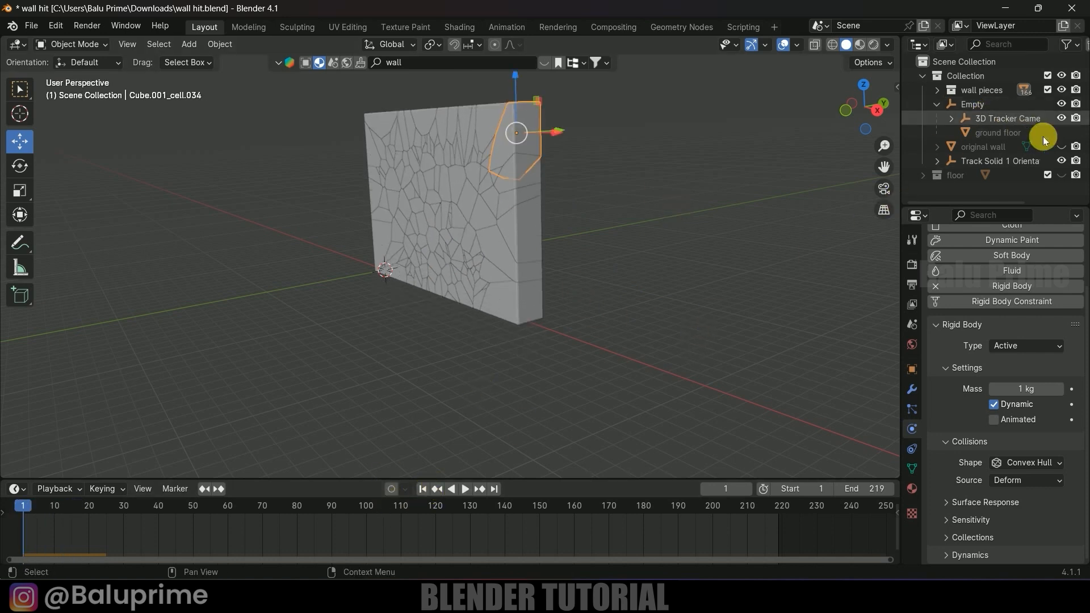
# Show the floor collection and add a Passive rigid body to the ground floor.
pyautogui.click(958, 174)
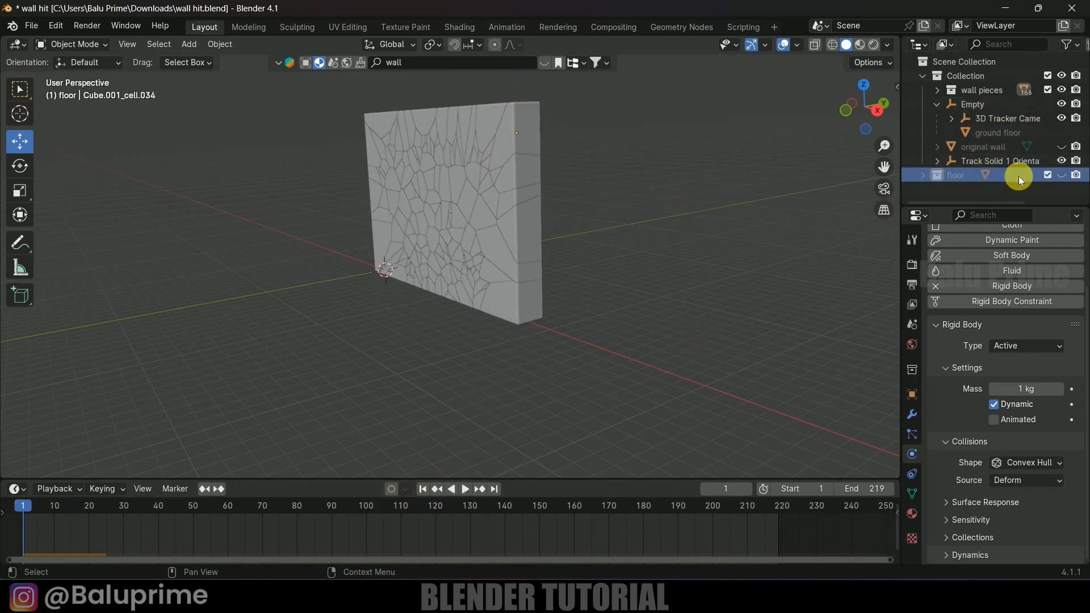
pyautogui.click(1050, 176)
pyautogui.click(684, 261)
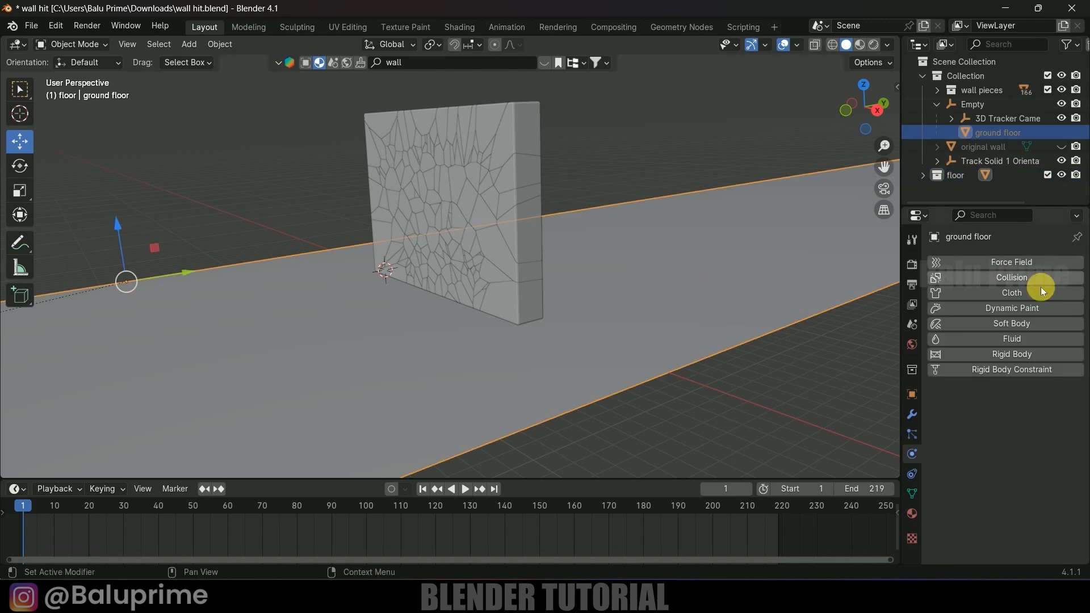
pyautogui.click(1012, 354)
pyautogui.click(1002, 411)
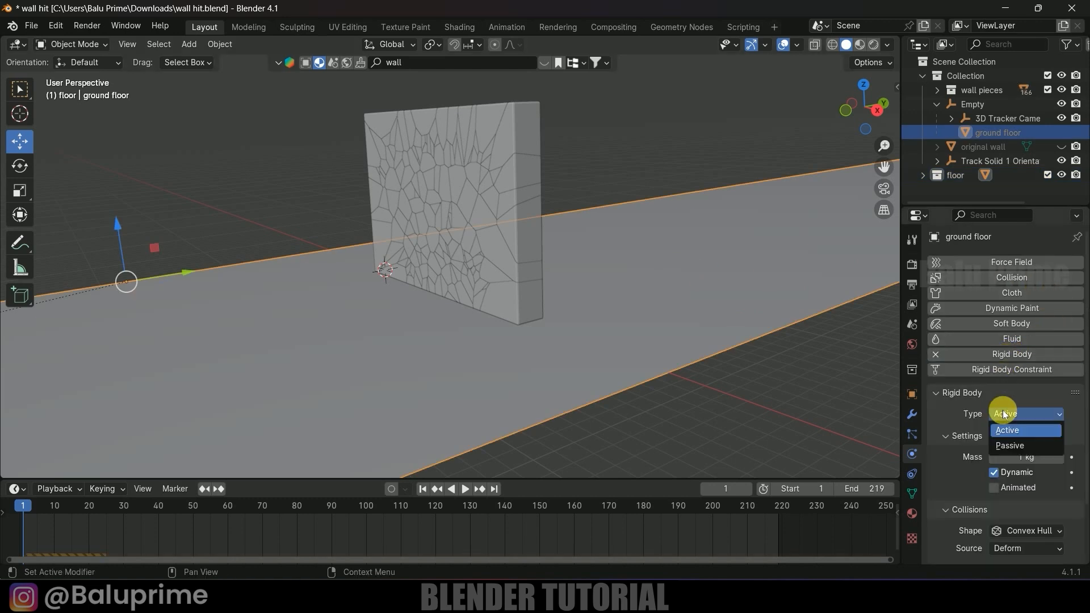
pyautogui.click(1017, 444)
pyautogui.scroll(-1, 973, 468)
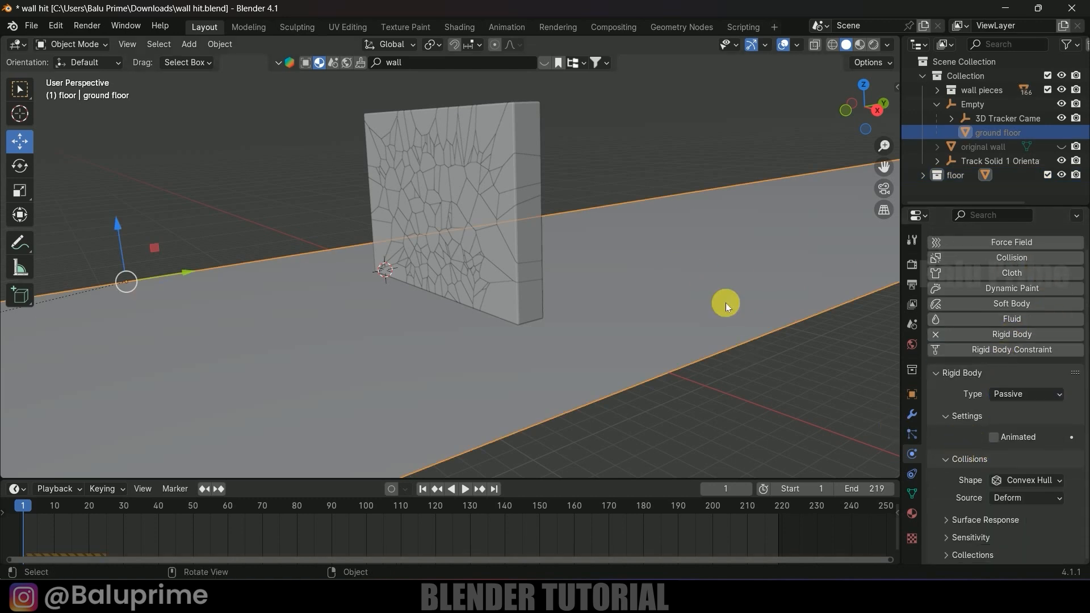
# Play the simulation to examine how the wall pieces collapse onto the floor, and return to frame 1.
pyautogui.press('space')
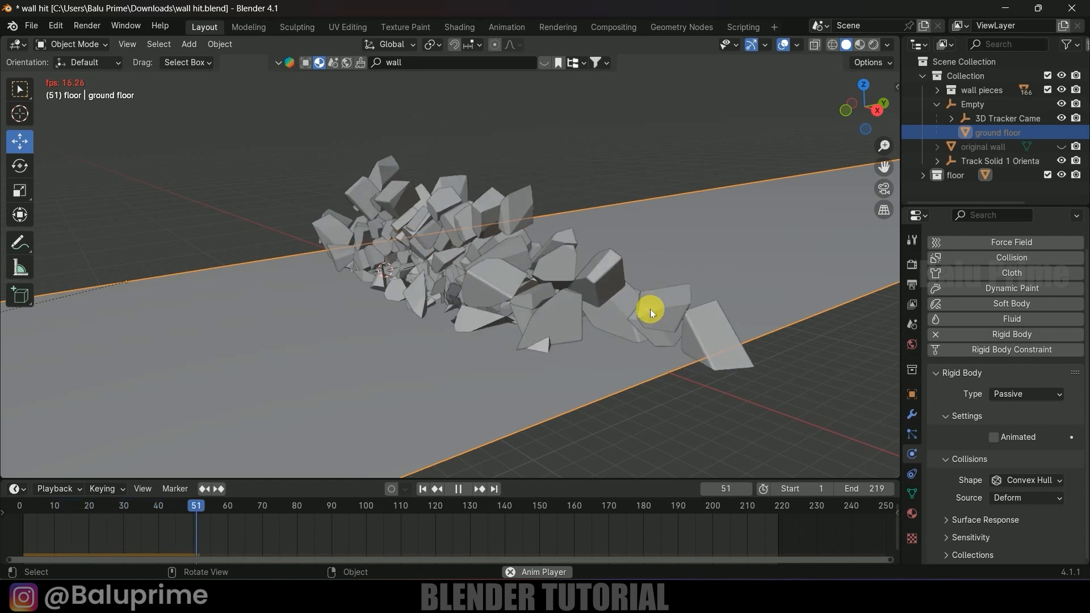
pyautogui.press('space')
pyautogui.moveTo(677, 317); pyautogui.dragTo(703, 325, button='middle')
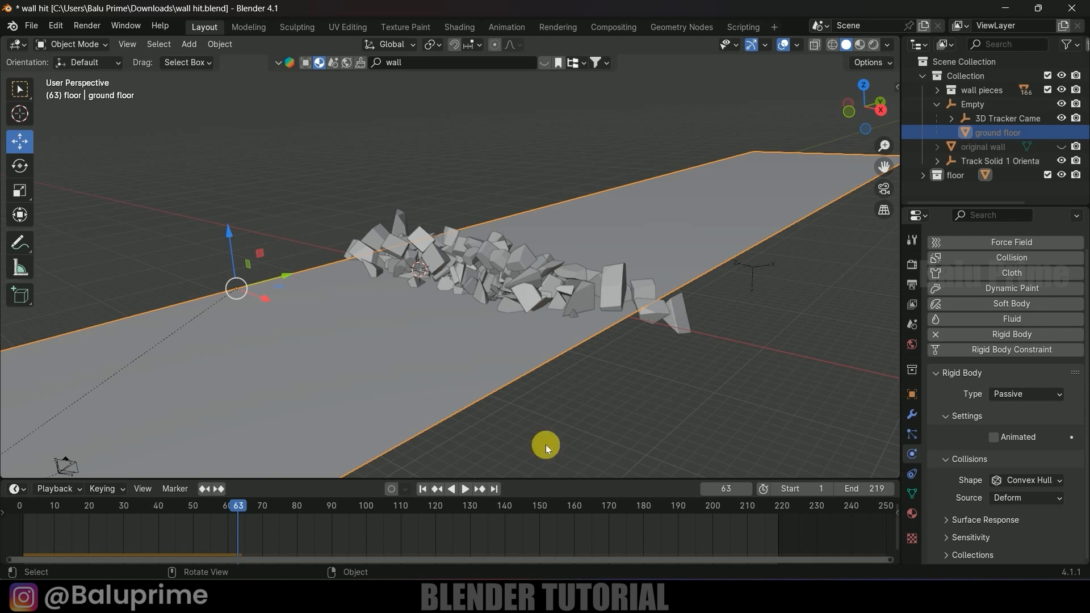
pyautogui.press('space')
pyautogui.press('space')
pyautogui.click(425, 488)
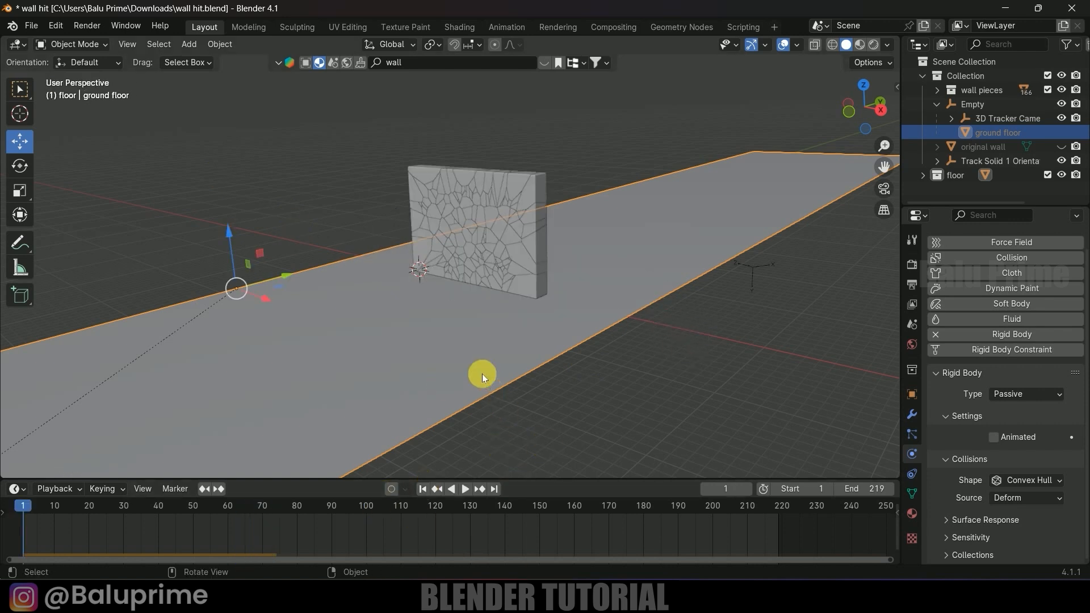
# Widen the ground floor by moving both of its long edges outward in Edit Mode.
pyautogui.press('Tab')
pyautogui.click(134, 45)
pyautogui.click(568, 352)
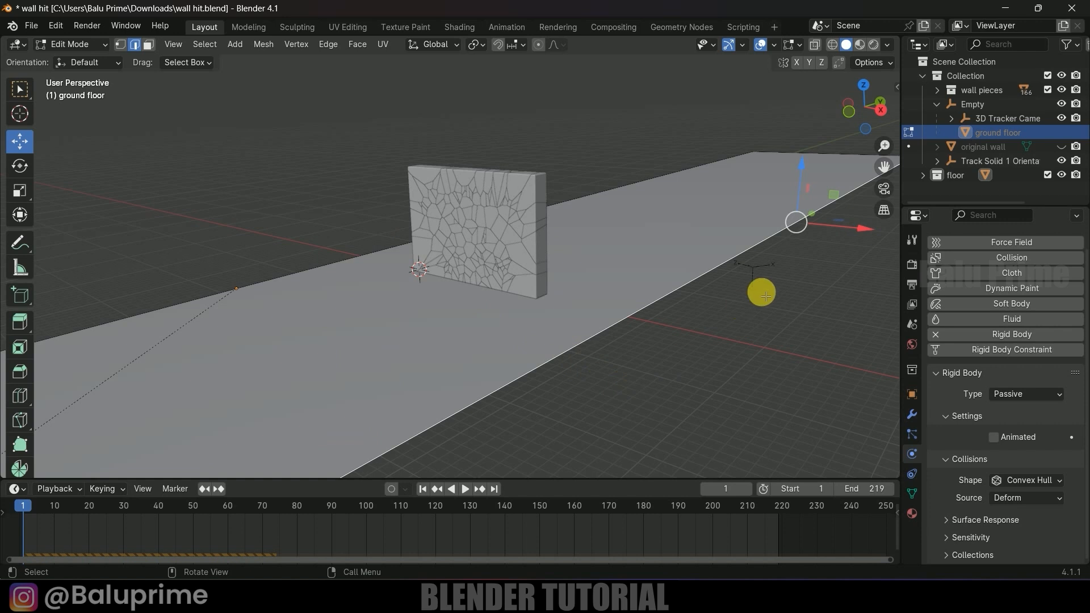
pyautogui.moveTo(846, 238); pyautogui.dragTo(7, 242)
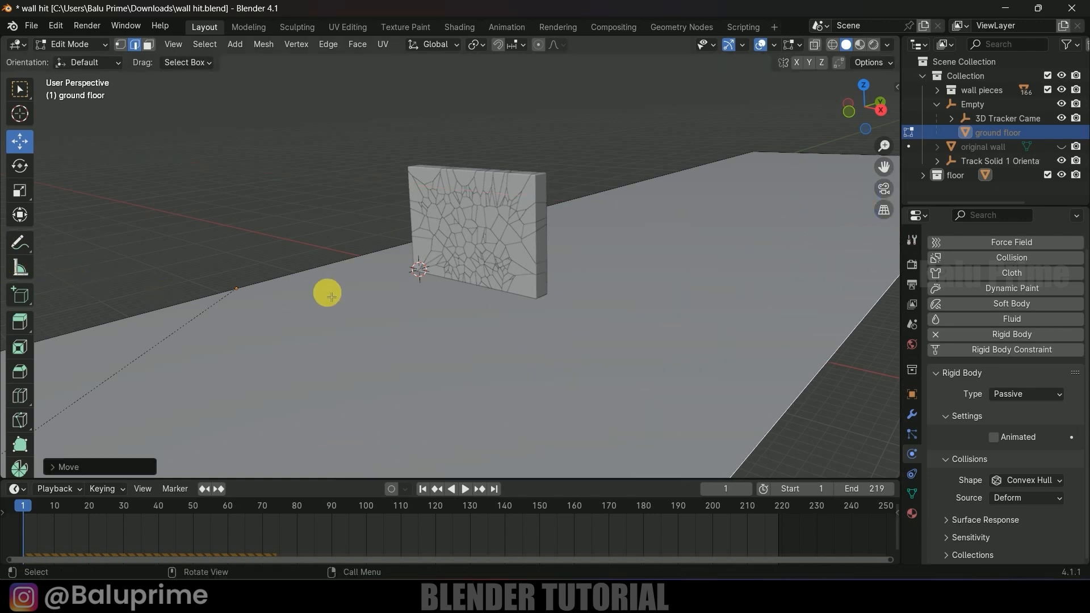
pyautogui.click(324, 271)
pyautogui.moveTo(625, 205); pyautogui.dragTo(596, 221)
pyautogui.press('Tab')
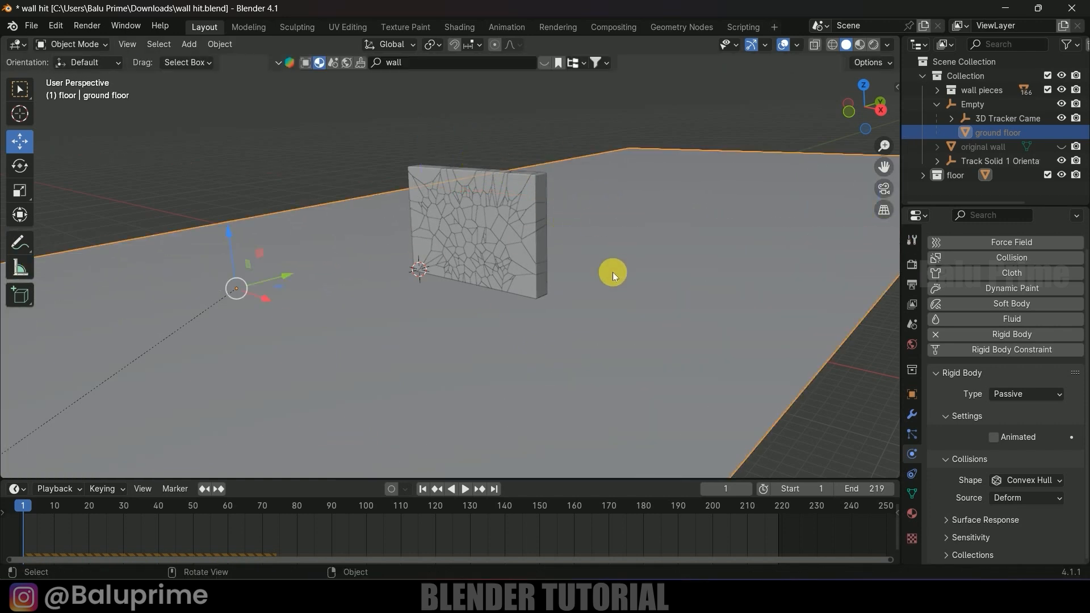
# Replay the wall collapse on the widened floor and return to frame 1.
pyautogui.moveTo(609, 273); pyautogui.dragTo(603, 280, button='middle')
pyautogui.press('space')
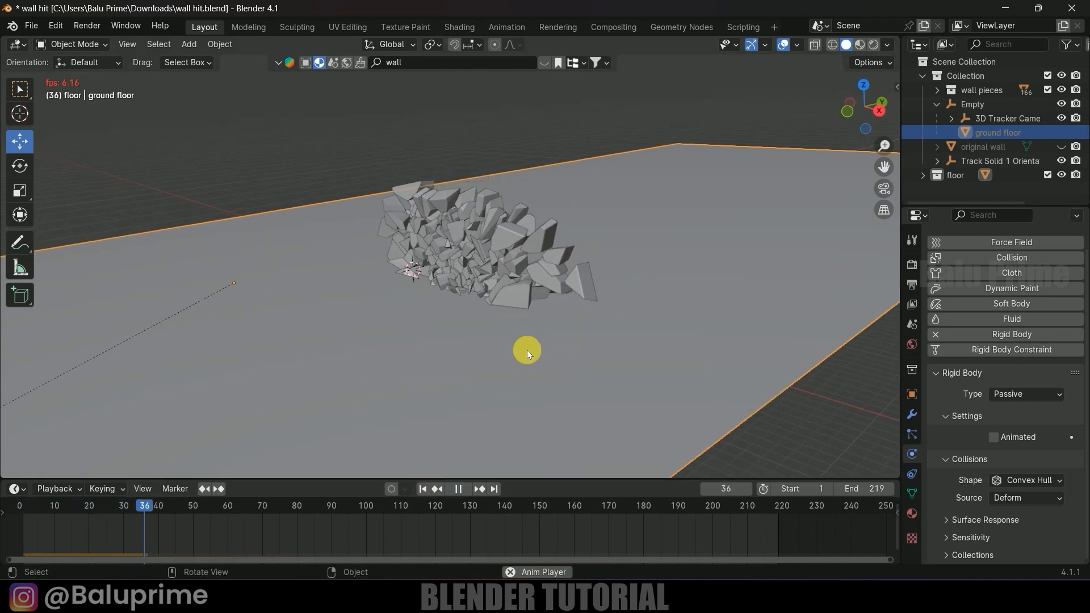
pyautogui.press('space')
pyautogui.click(422, 489)
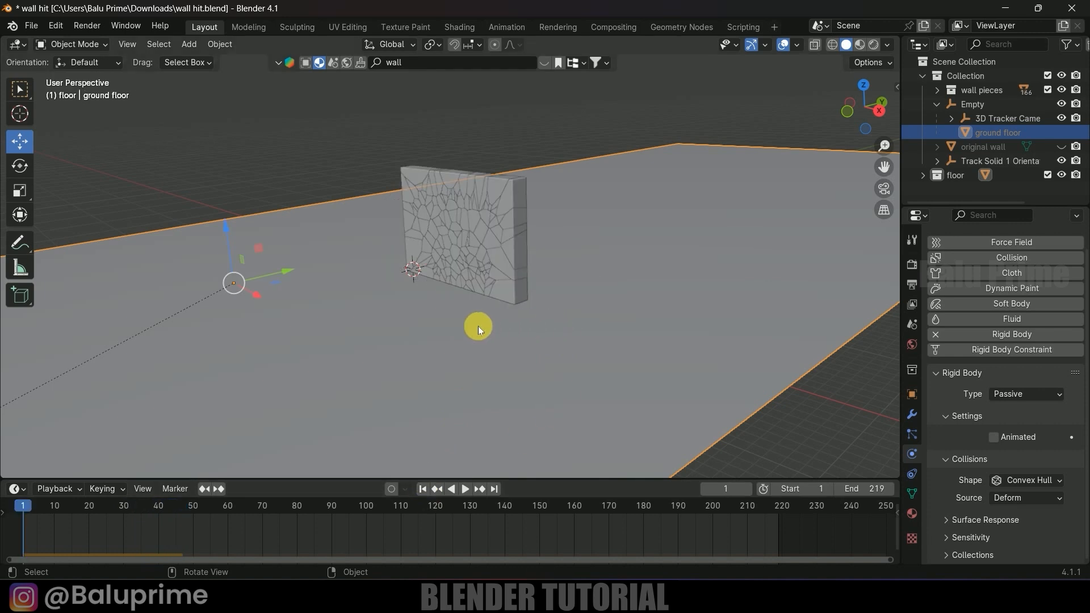
# Play the simulation once more to examine how the fractured wall breaks apart, and rewind to the first frame.
pyautogui.press('space')
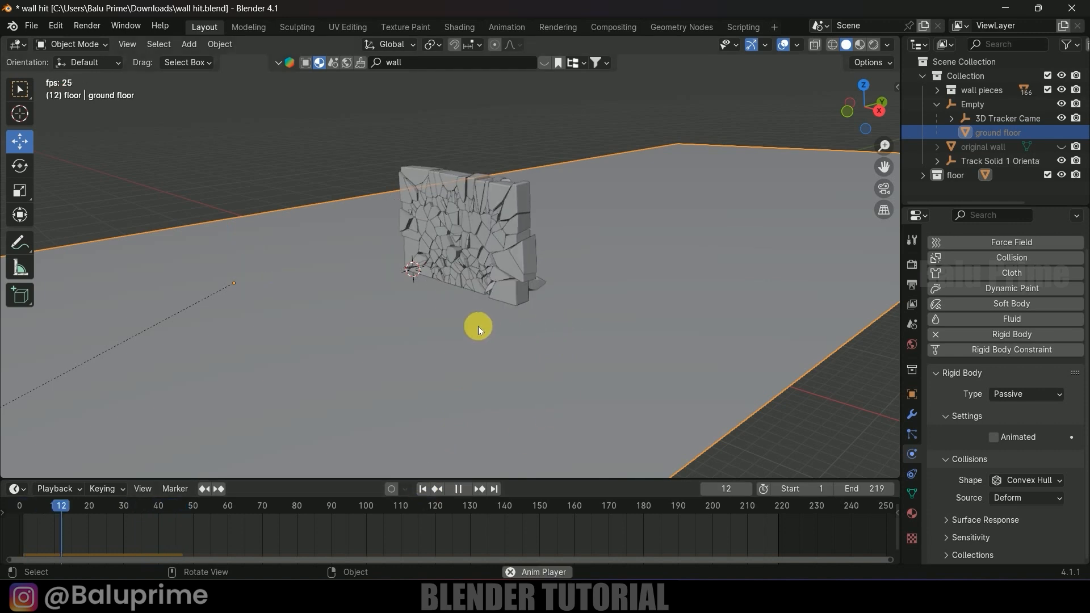
pyautogui.press('space')
pyautogui.click(421, 487)
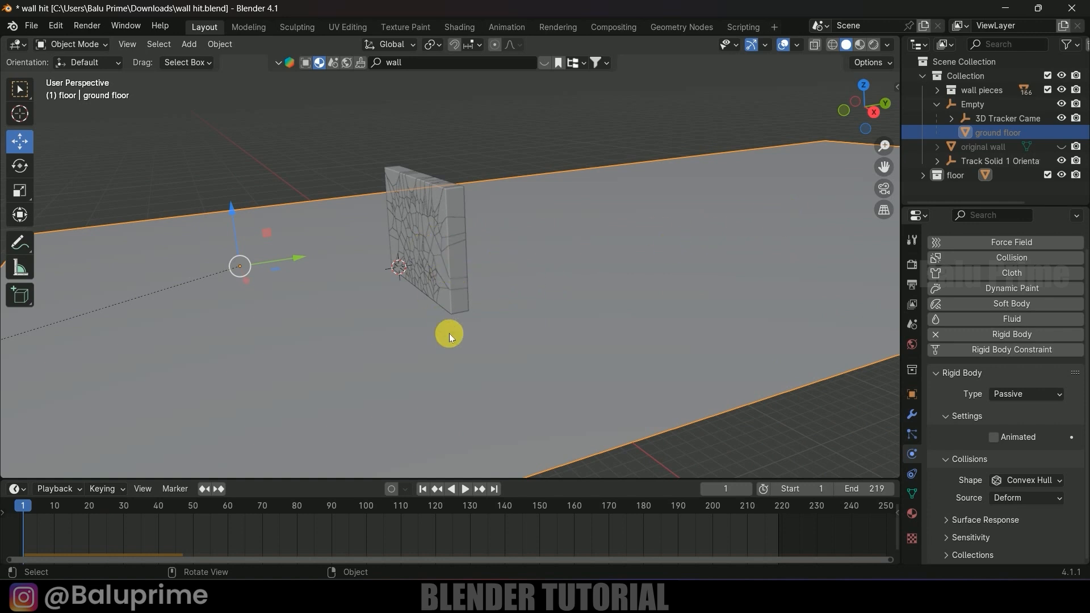
# Hide the floor collection and enable Deactivation with Start Deactivated in the rigid body dynamics of the wall's upper corner piece.
pyautogui.scroll(3, 444, 320)
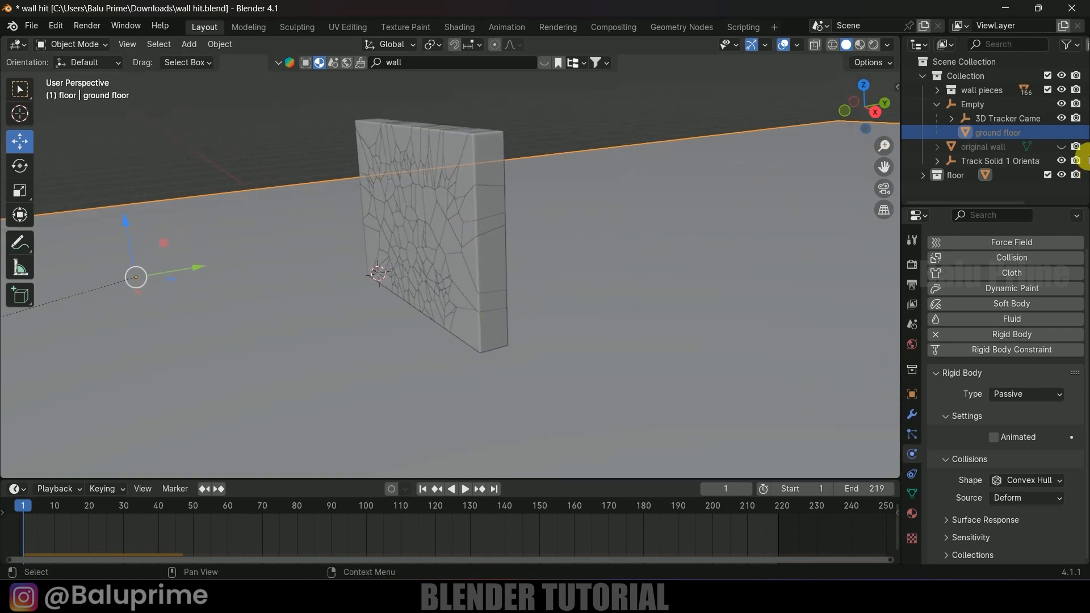
pyautogui.click(1061, 176)
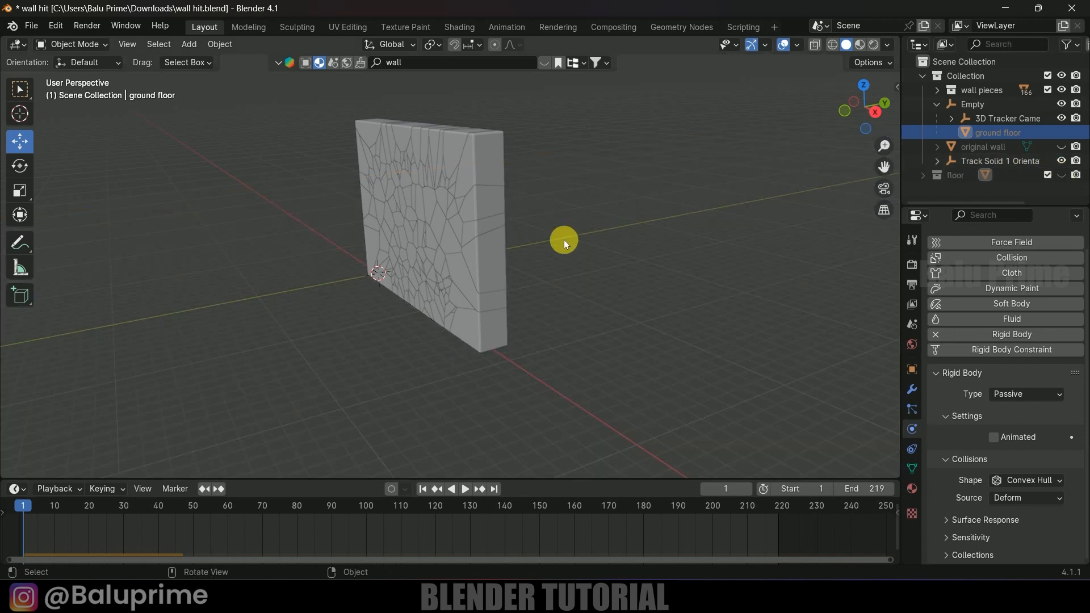
pyautogui.click(489, 134)
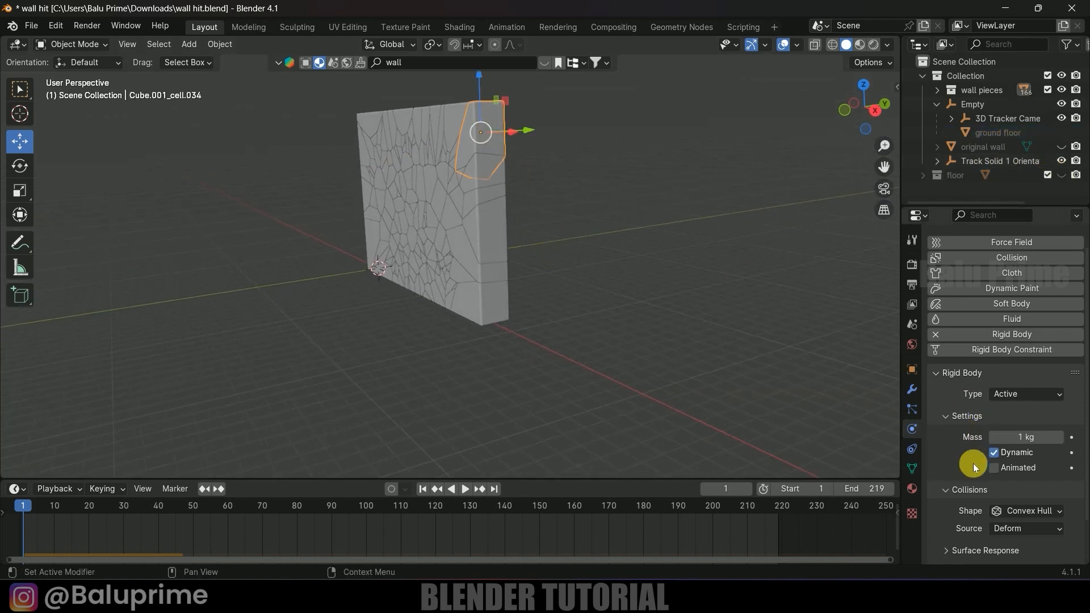
pyautogui.scroll(-2, 973, 460)
pyautogui.click(946, 556)
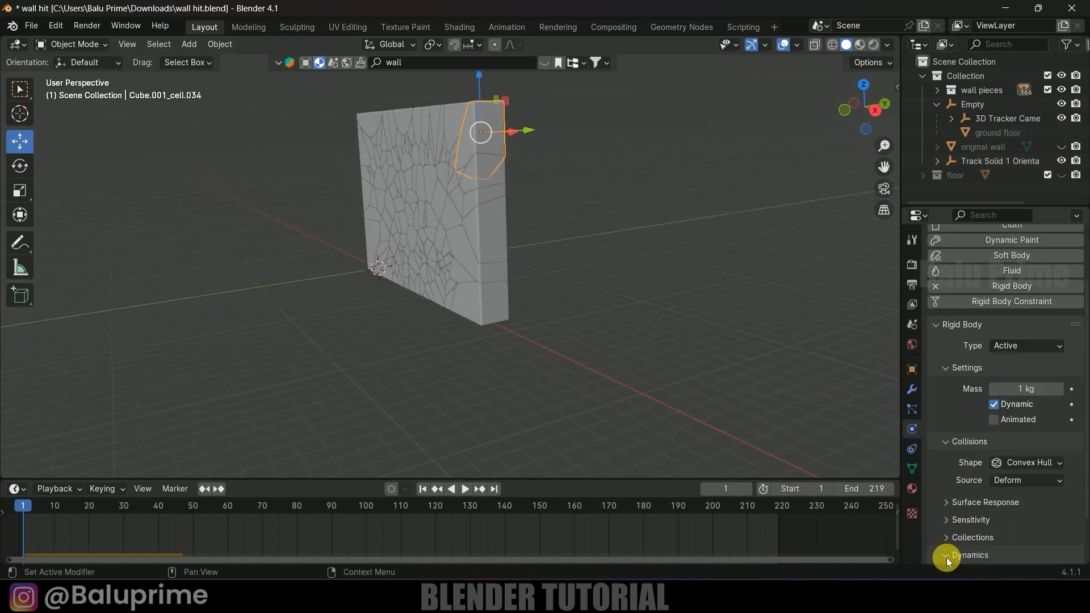
pyautogui.scroll(-2, 942, 528)
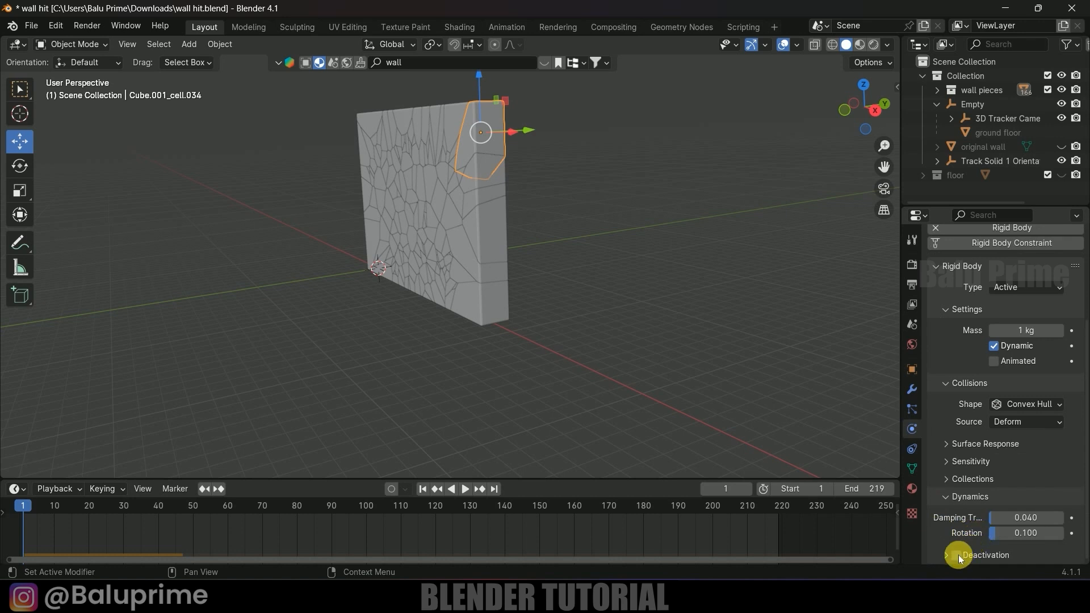
pyautogui.scroll(-2, 936, 527)
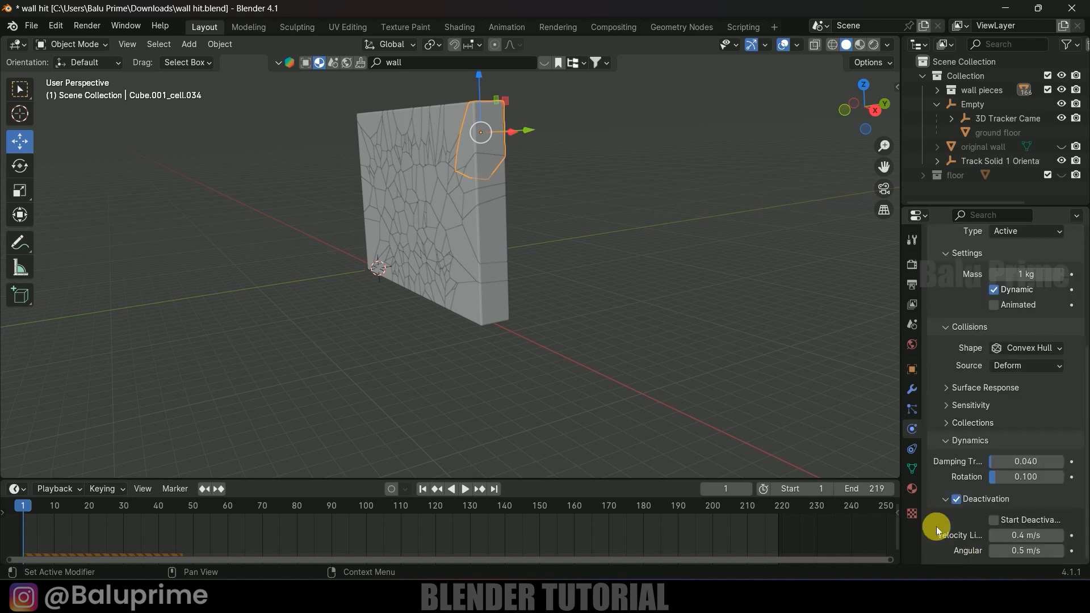
pyautogui.click(994, 520)
pyautogui.scroll(-1, 614, 354)
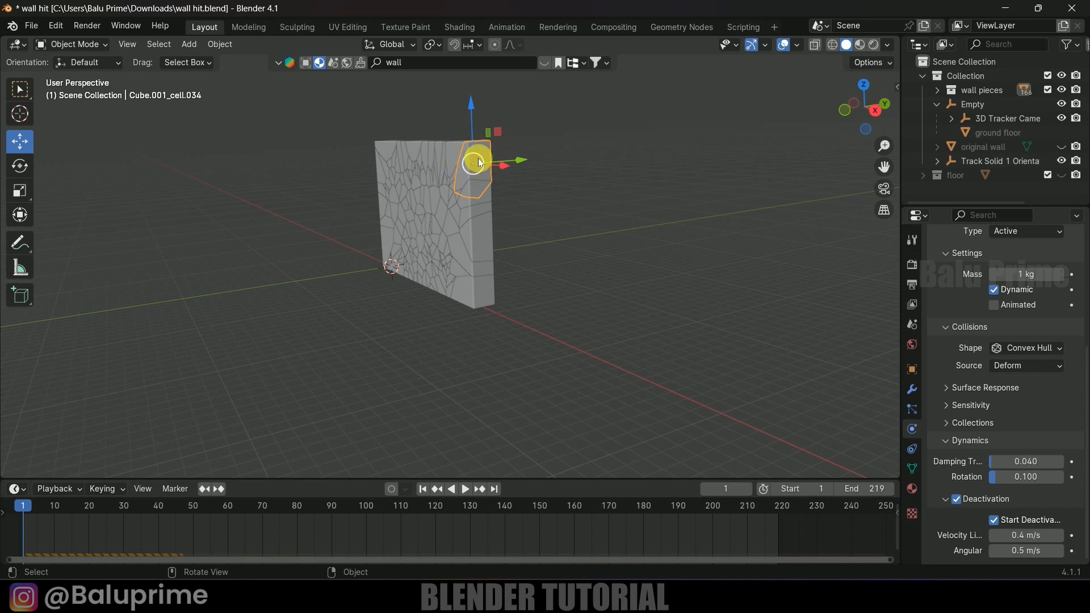
# Select all wall pieces and copy the rigid body settings from the active corner piece to them.
pyautogui.moveTo(324, 112); pyautogui.dragTo(600, 372)
pyautogui.click(221, 44)
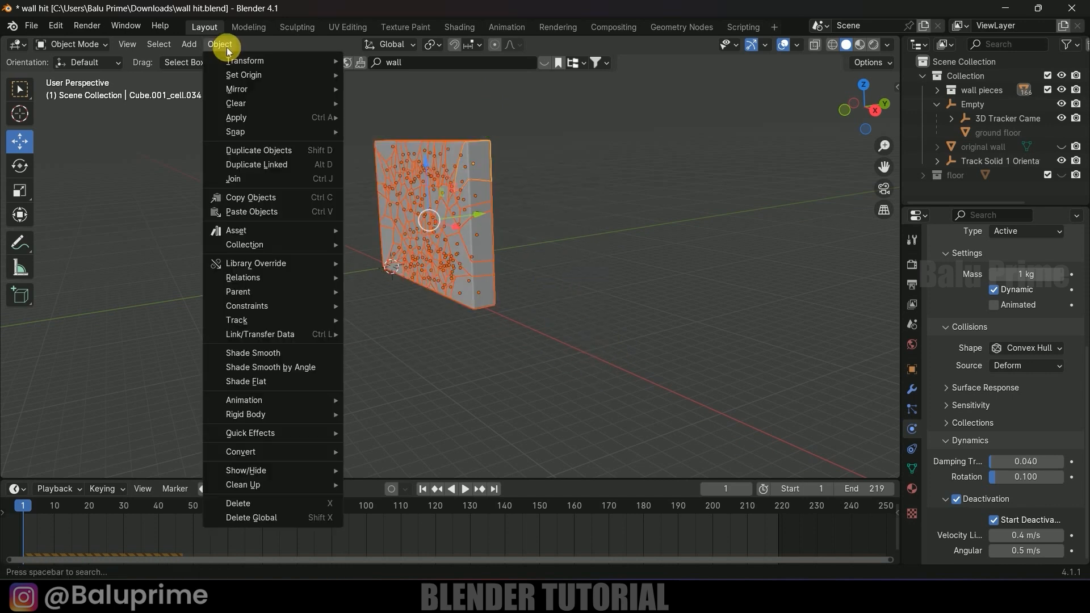
pyautogui.moveTo(288, 411)
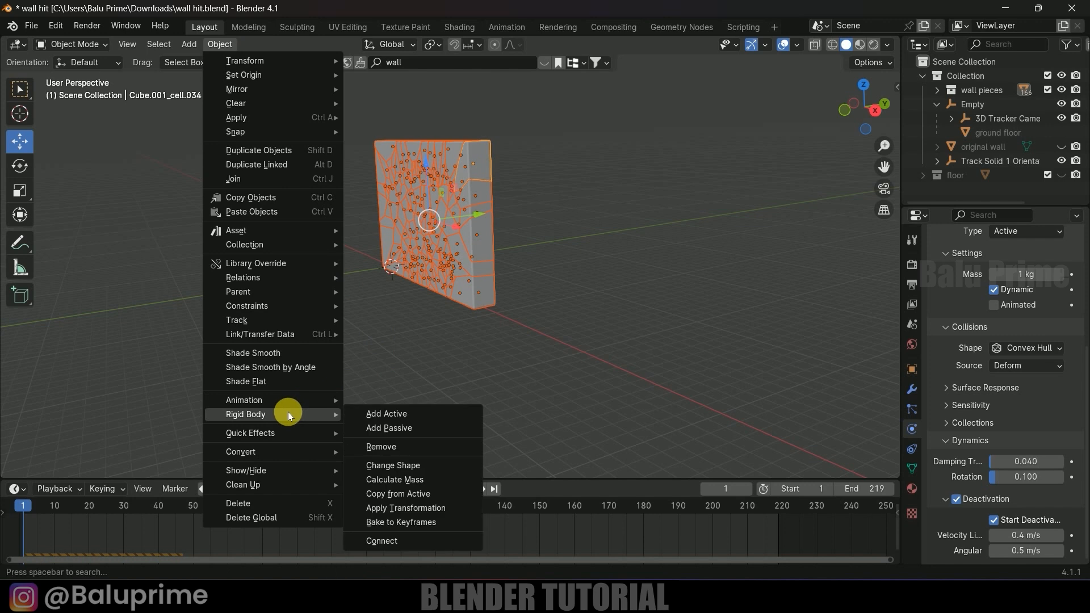
pyautogui.click(382, 493)
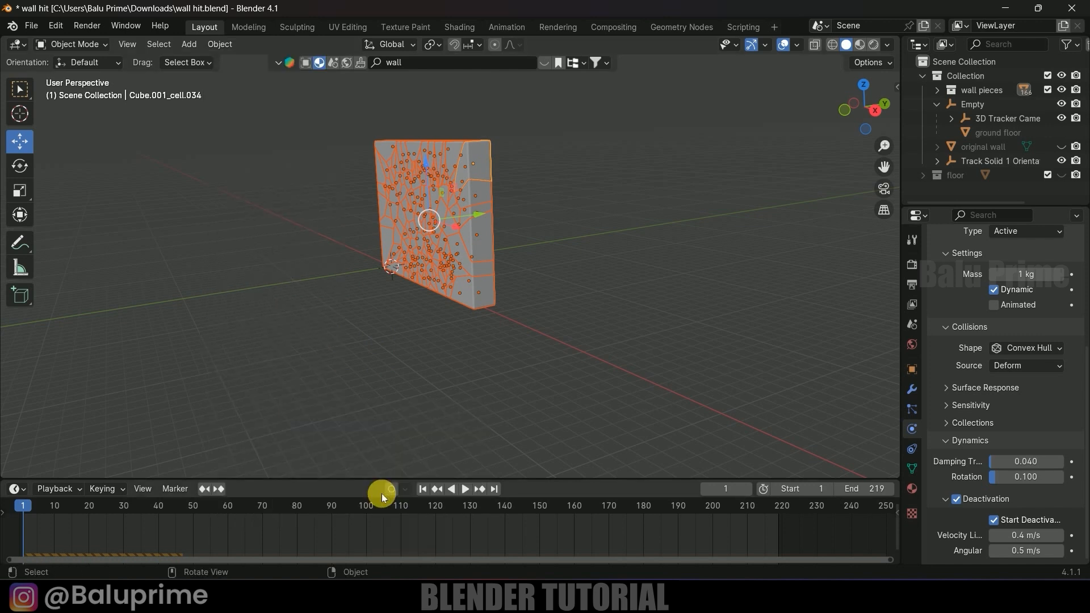
# Play the simulation to check the deactivated wall pieces with the floor hidden, and return to frame 1.
pyautogui.press('space')
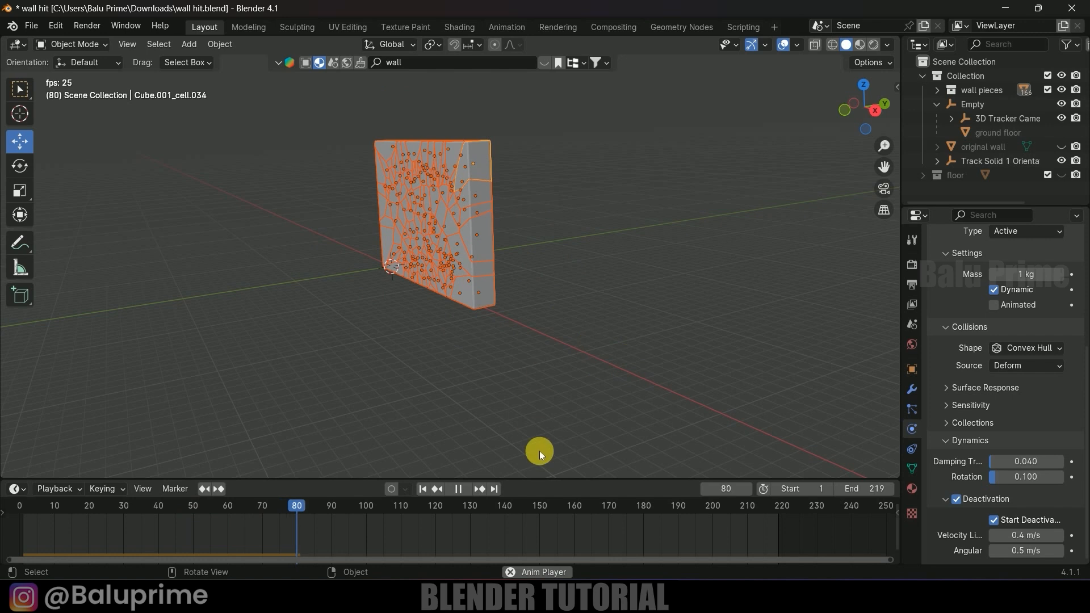
pyautogui.click(458, 489)
pyautogui.click(430, 489)
pyautogui.moveTo(591, 278); pyautogui.dragTo(520, 284, button='middle')
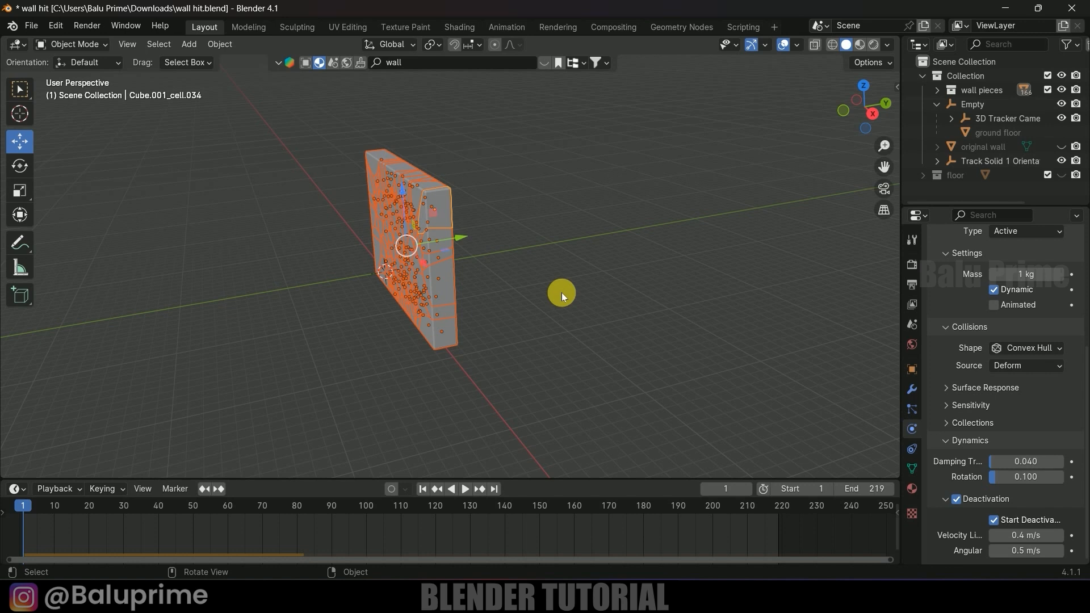
# Deselect the wall pieces and import the glTF 2.0 car model from the car_for_games_unity folder.
pyautogui.click(223, 213)
pyautogui.click(29, 26)
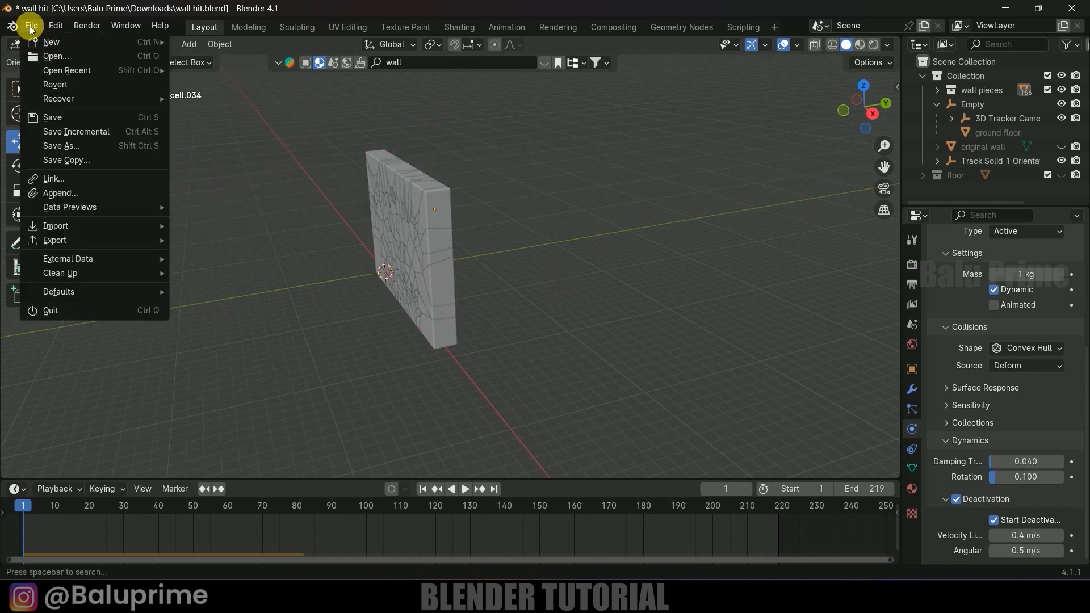
pyautogui.moveTo(73, 222)
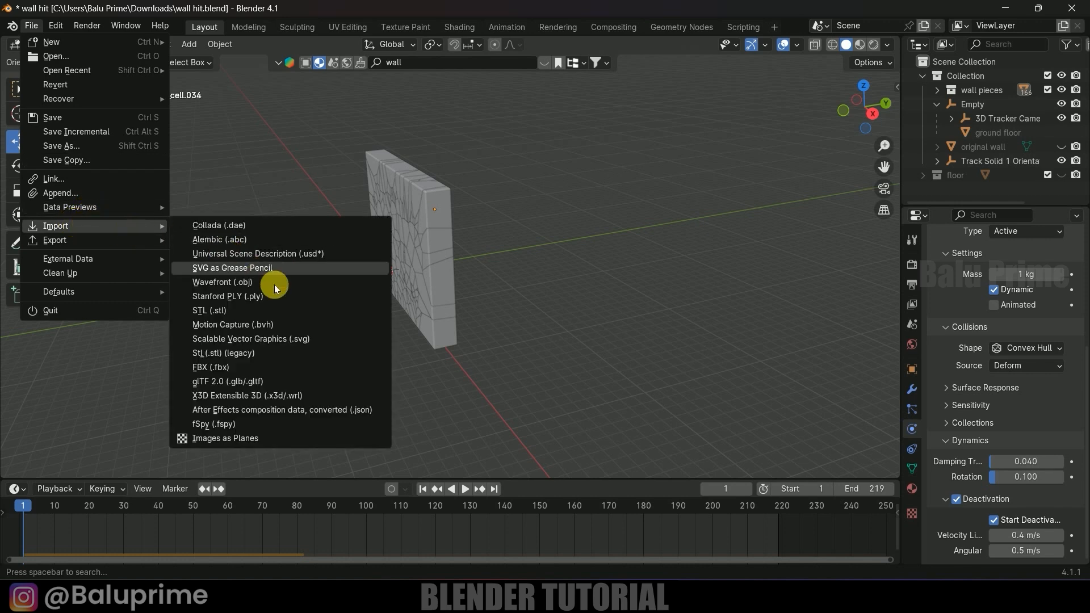
pyautogui.click(236, 381)
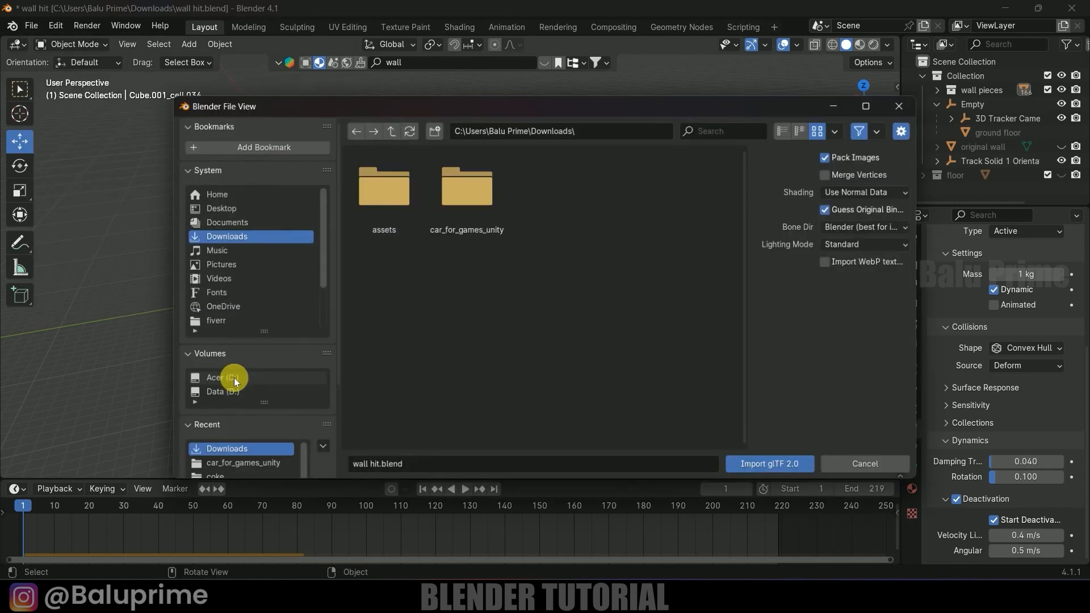
pyautogui.doubleClick(477, 189)
pyautogui.click(470, 183)
pyautogui.click(773, 467)
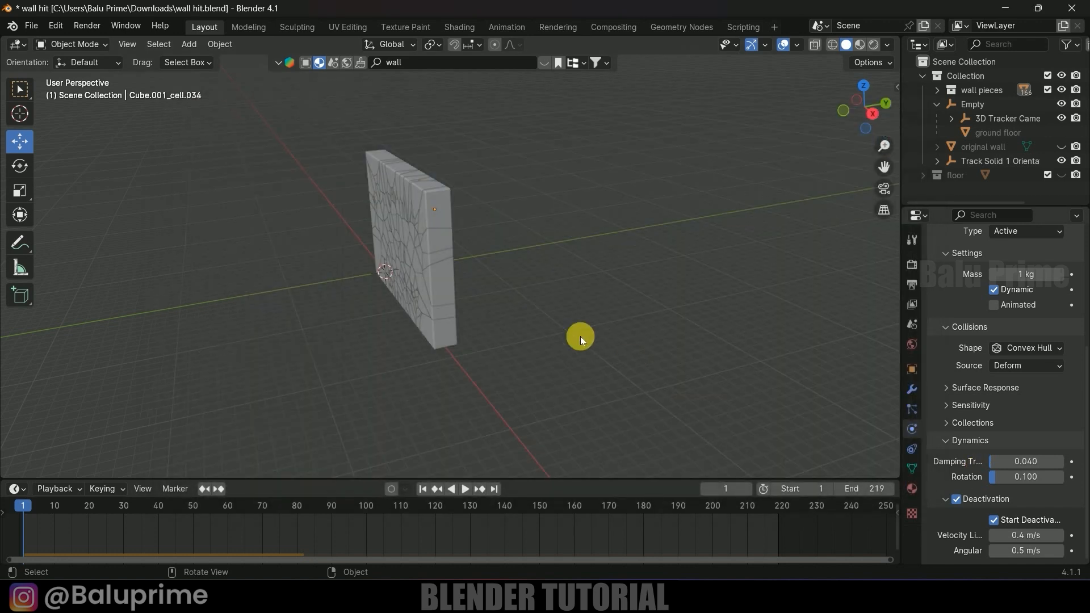
# Move the imported car model along Y, clear of the wall.
pyautogui.moveTo(440, 263); pyautogui.dragTo(563, 260)
pyautogui.scroll(5, 578, 294)
pyautogui.moveTo(586, 302); pyautogui.dragTo(384, 278, button='middle')
pyautogui.scroll(8, 540, 299)
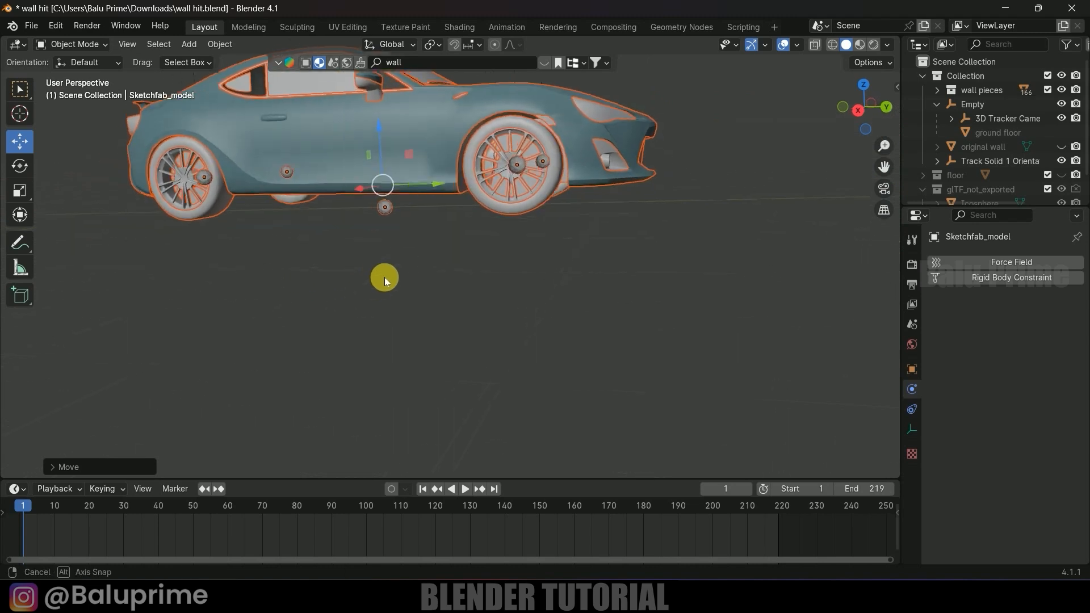
# Select the car's GLTF_created_0 rig and scale it up uniformly to about three times its size.
pyautogui.click(379, 214)
pyautogui.scroll(-5, 413, 279)
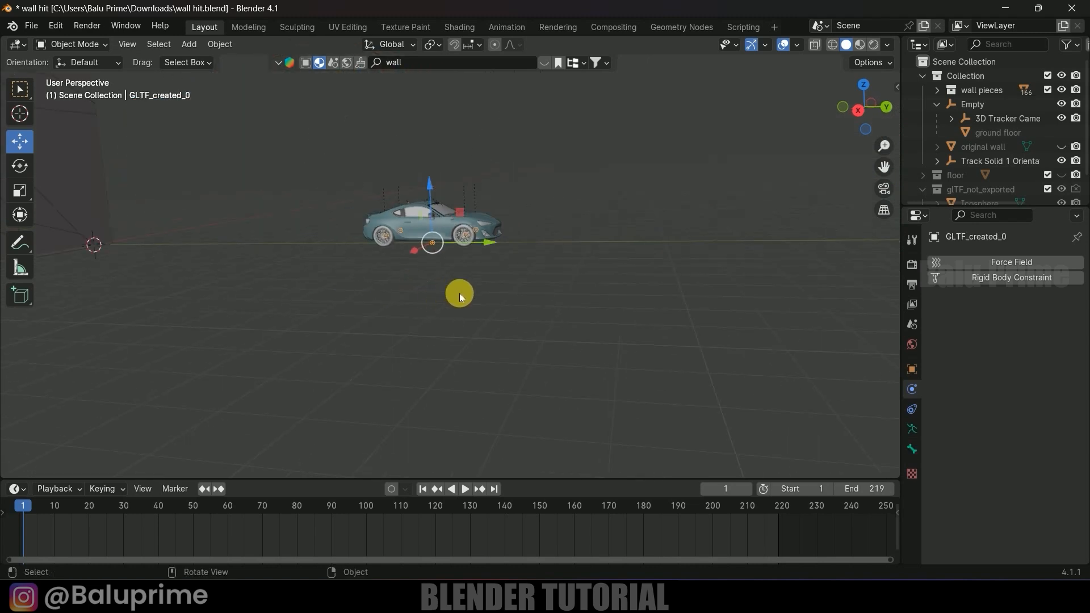
pyautogui.press('s')
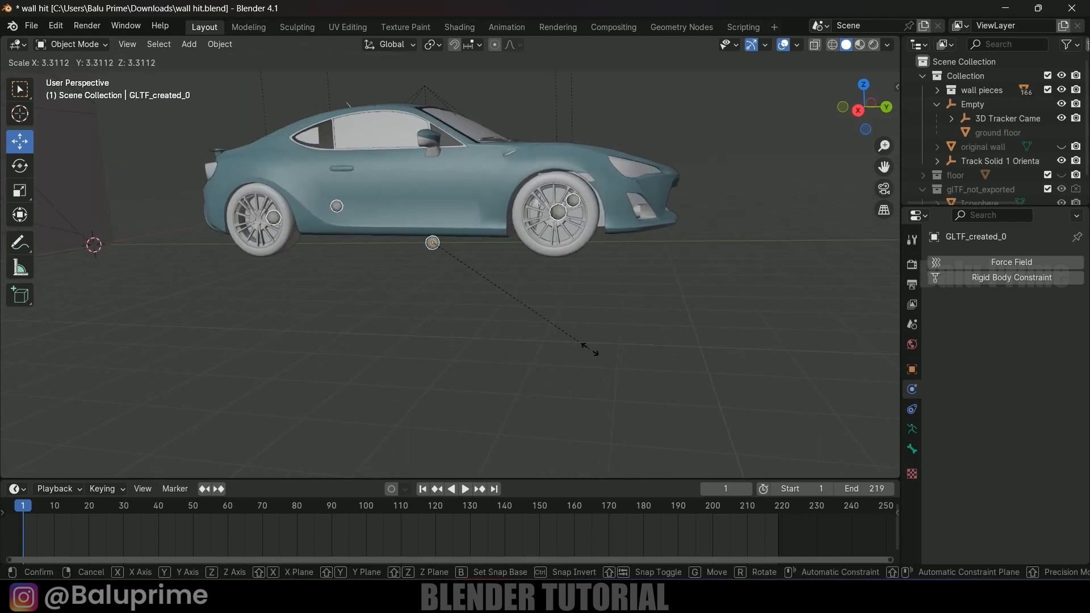
pyautogui.click(575, 339)
# Rotate the car about its vertical axis in top view so that its front faces the wall.
pyautogui.moveTo(418, 259); pyautogui.dragTo(426, 285, button='middle')
pyautogui.click(19, 166)
pyautogui.scroll(-4, 584, 311)
pyautogui.press('KP_7')
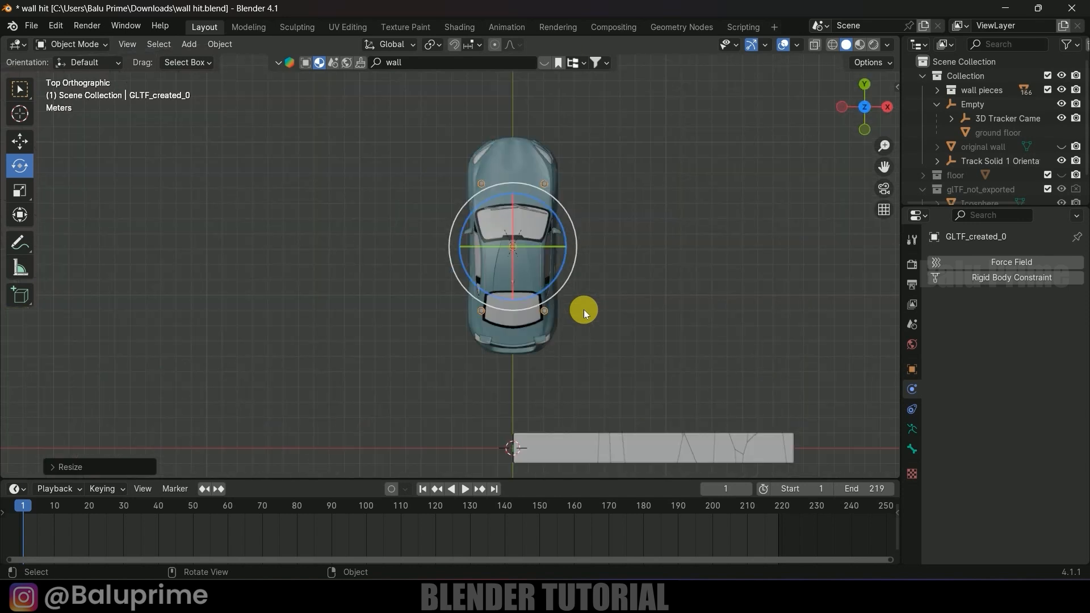
pyautogui.moveTo(483, 197); pyautogui.dragTo(545, 298)
pyautogui.moveTo(657, 306); pyautogui.dragTo(494, 249, button='middle')
# Move the car along X and Y to stand in front of the wall's middle, and view it through the camera.
pyautogui.click(20, 141)
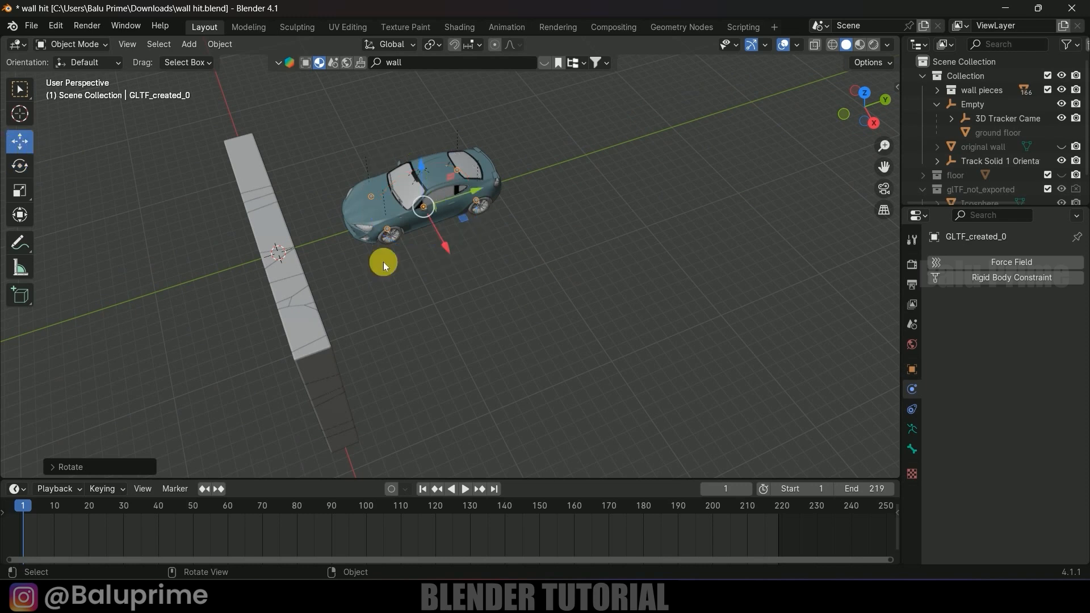
pyautogui.moveTo(445, 248); pyautogui.dragTo(347, 345)
pyautogui.press('y')
pyautogui.press('KP_0')
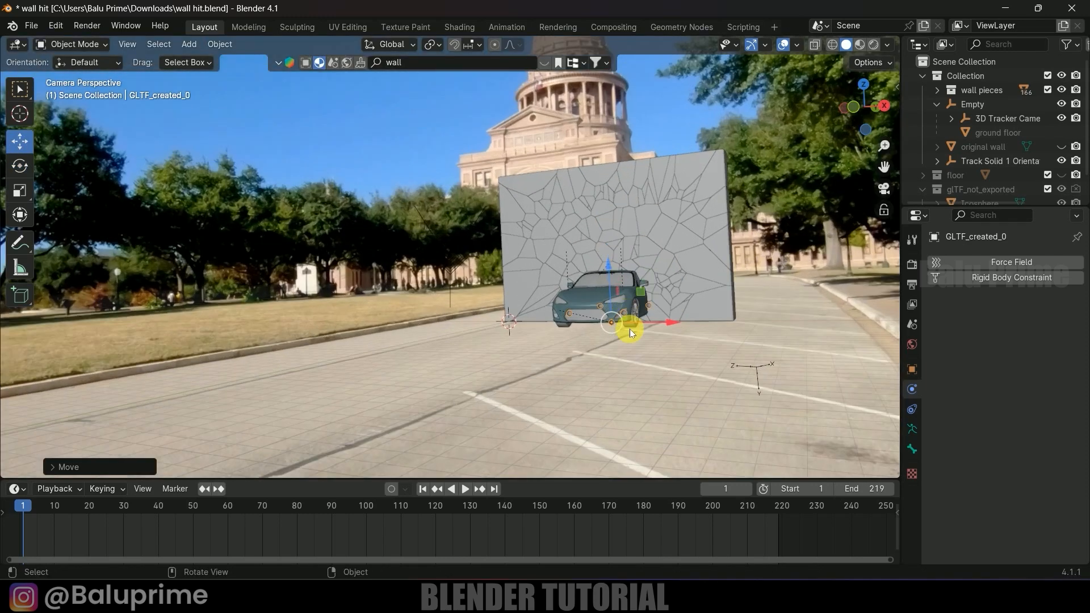
# Scale the car up to about 5.744 and shift it slightly along the X axis in front of the wall.
pyautogui.scroll(-2, 600, 303)
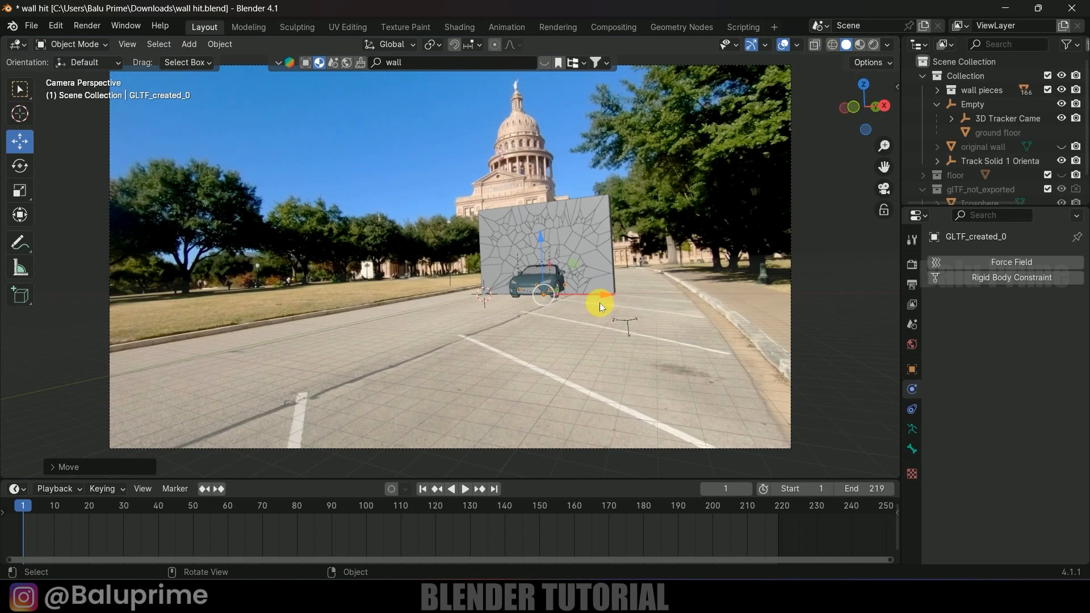
pyautogui.press('s')
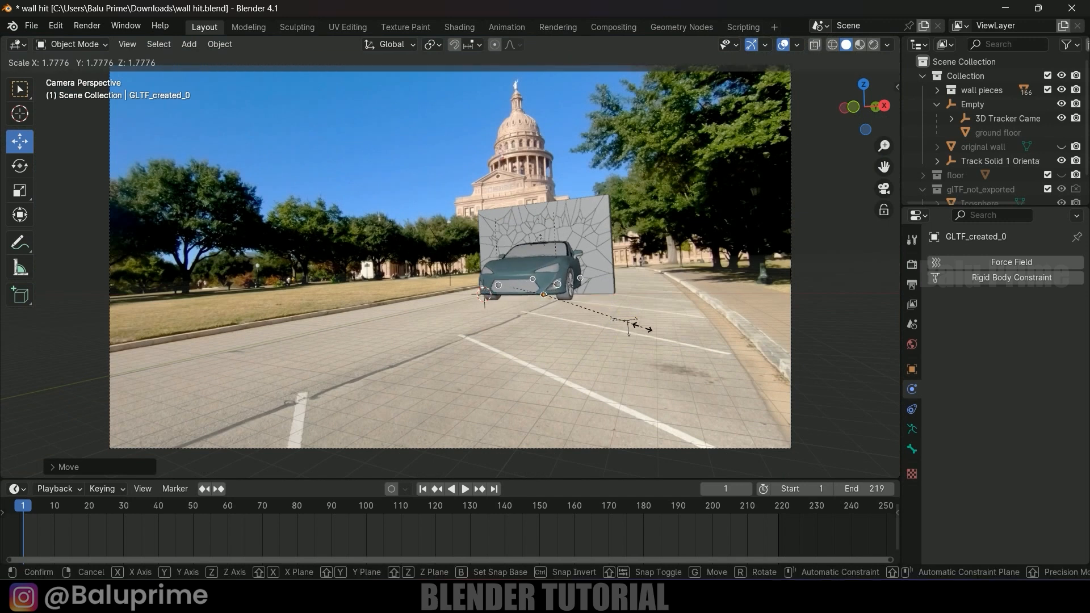
pyautogui.click(623, 301)
pyautogui.press('g')
pyautogui.press('x')
pyautogui.click(623, 299)
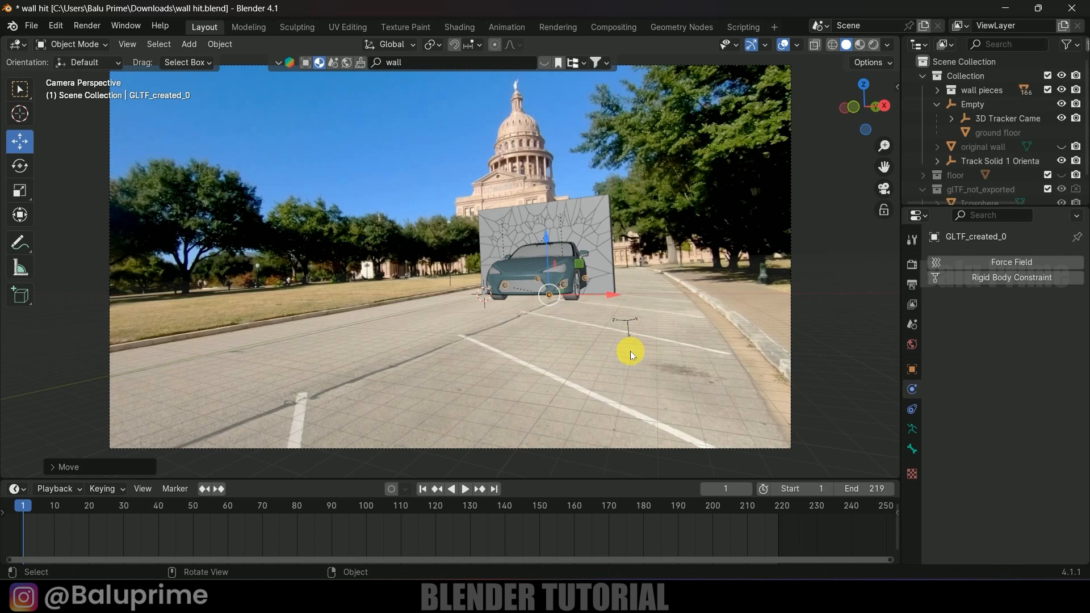
# Move the car along the Y axis away from the fractured wall, leaving a run-up distance.
pyautogui.moveTo(636, 330); pyautogui.dragTo(518, 338, button='middle')
pyautogui.press('g')
pyautogui.moveTo(458, 352); pyautogui.dragTo(744, 336)
pyautogui.keyDown('shift'); pyautogui.moveTo(743, 322); pyautogui.dragTo(556, 278, button='middle'); pyautogui.keyUp('shift')
pyautogui.moveTo(557, 279); pyautogui.dragTo(575, 280)
pyautogui.scroll(-2, 1010, 149)
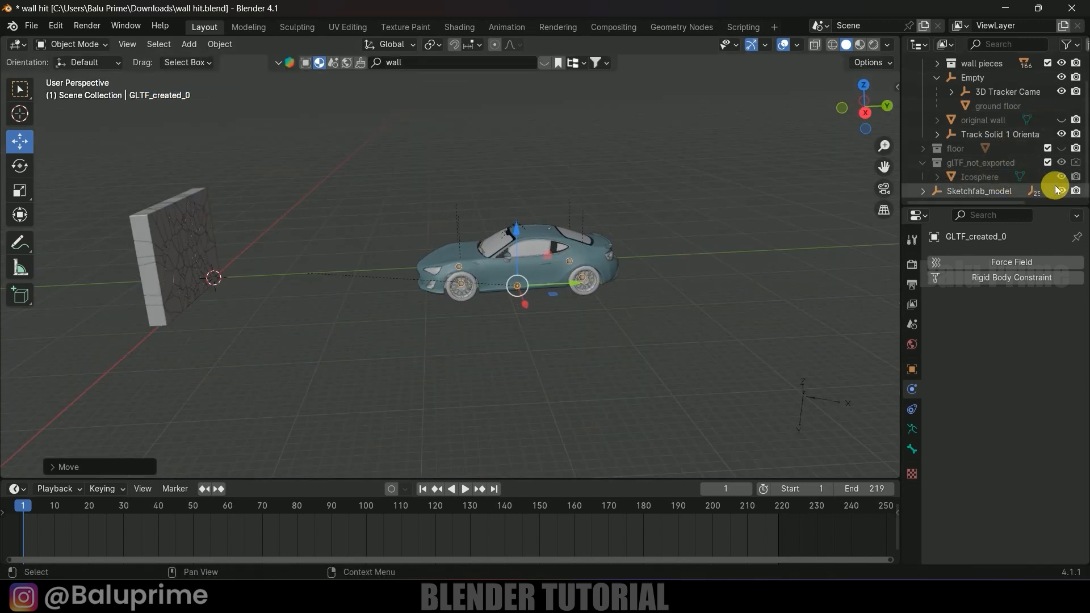
# Unhide the floor collection and move the car farther back to about 36.4 m on the Y axis.
pyautogui.click(1062, 148)
pyautogui.moveTo(757, 236); pyautogui.dragTo(608, 330, button='middle')
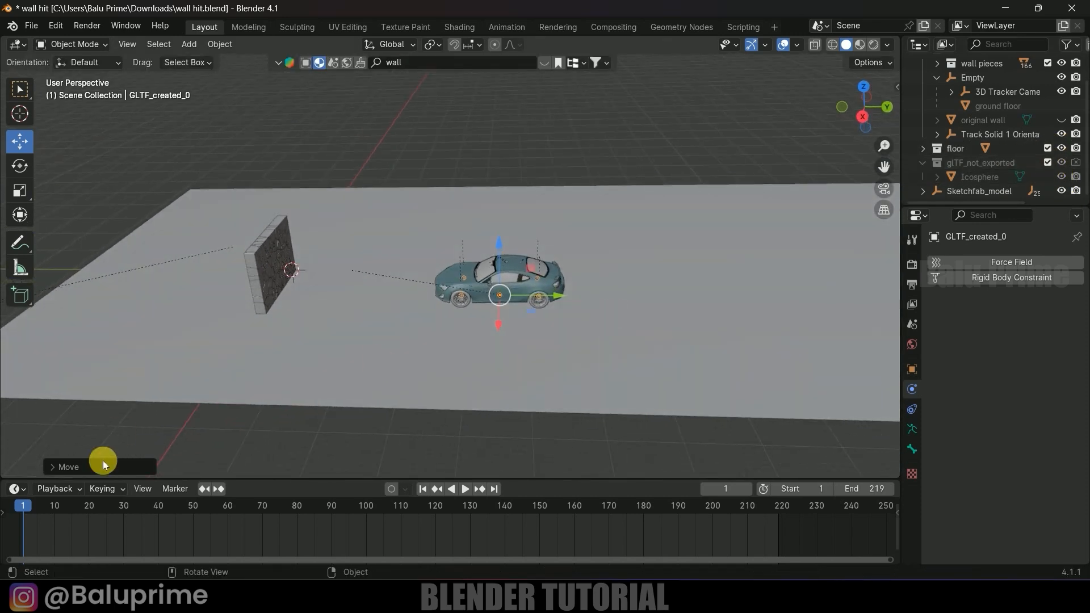
pyautogui.click(913, 370)
pyautogui.moveTo(550, 296)
pyautogui.mouseDown()
pyautogui.moveTo(522, 295)
pyautogui.moveTo(546, 300)
pyautogui.mouseUp()
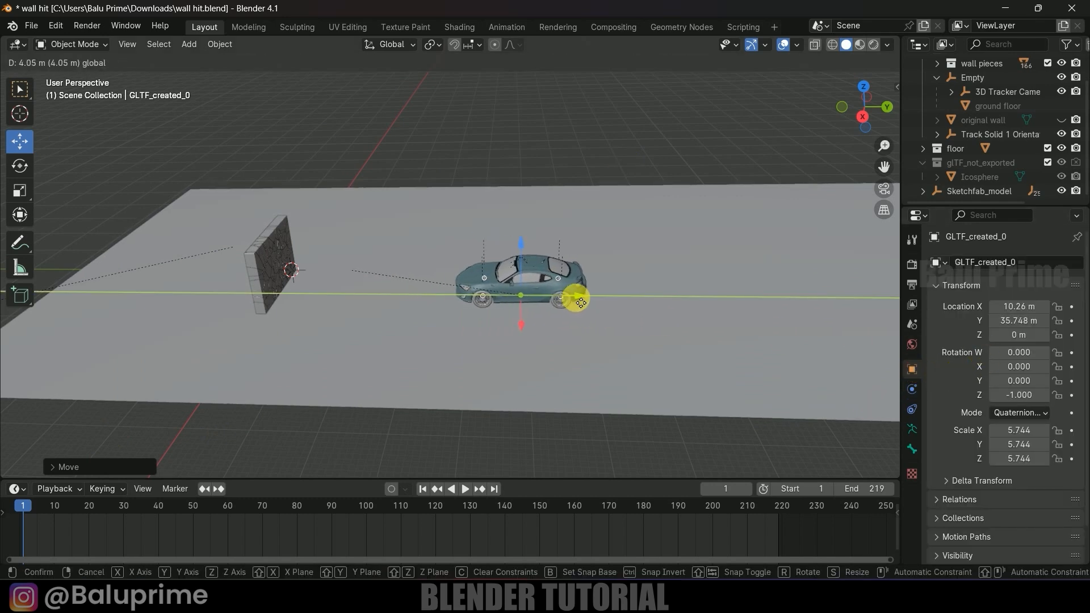
pyautogui.click(577, 298)
# Lock the car's X and Z locations and keyframe its Y location at frame 1.
pyautogui.click(1059, 309)
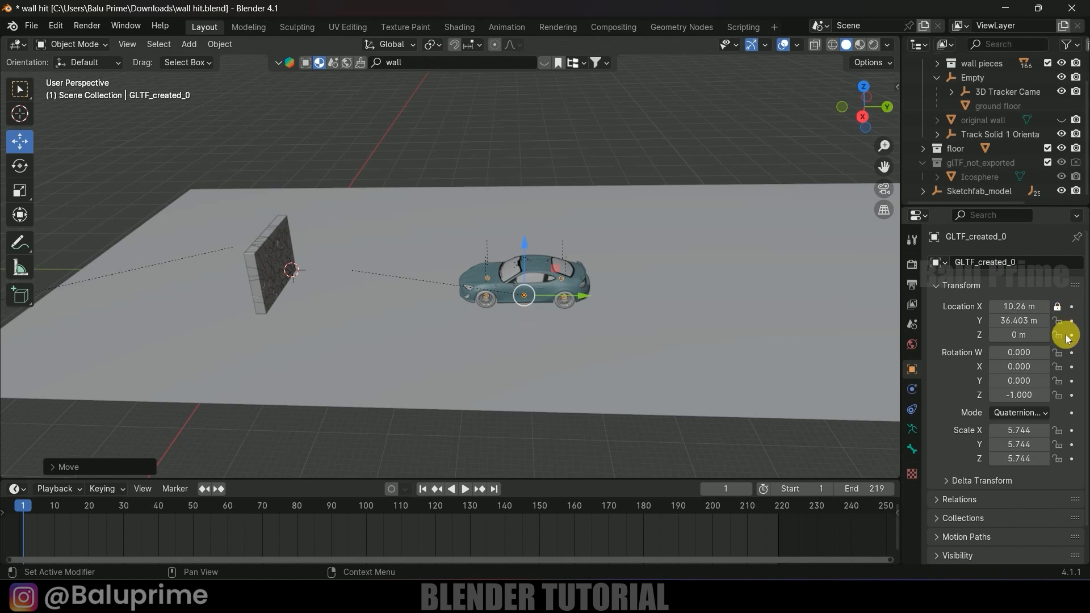
pyautogui.click(1058, 335)
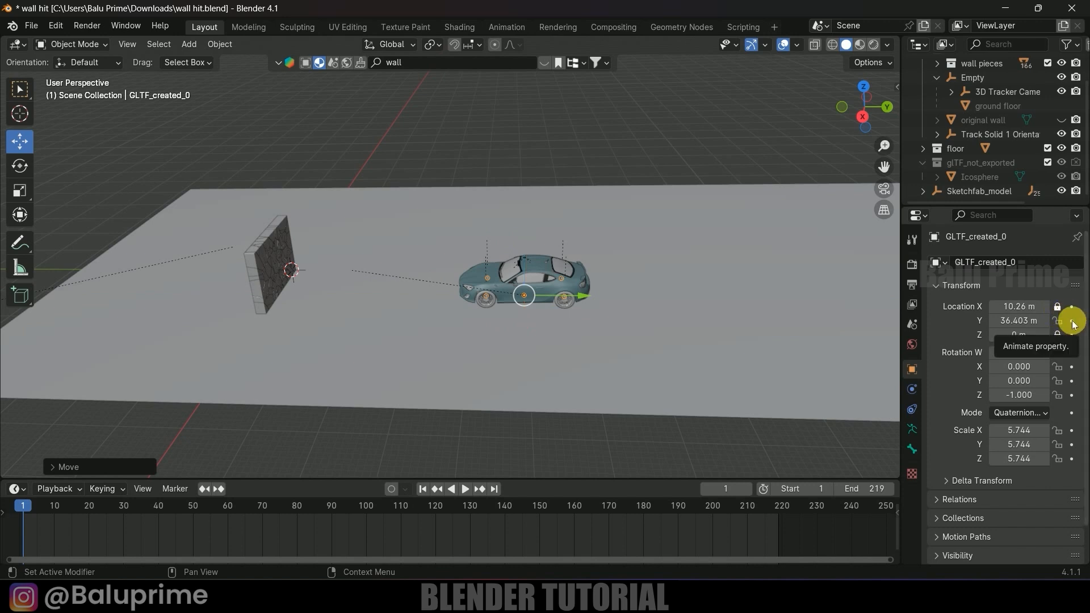
pyautogui.click(1073, 325)
pyautogui.press('space')
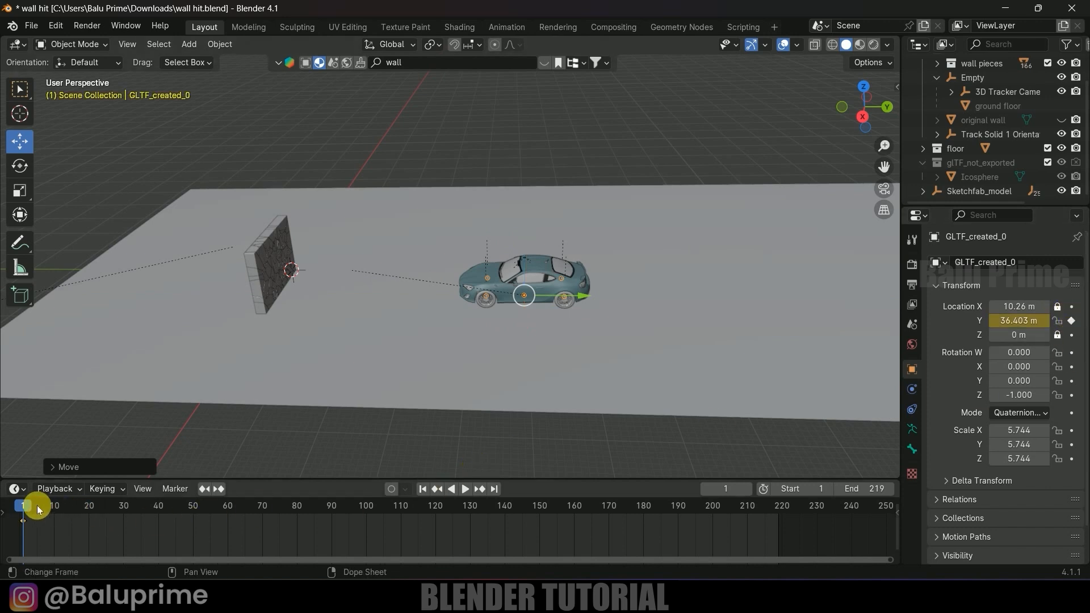
# At frame 110, move the car through the wall to about -21.283 m on Y and keyframe its Y location.
pyautogui.moveTo(255, 518); pyautogui.dragTo(401, 515)
pyautogui.moveTo(581, 301); pyautogui.dragTo(298, 293)
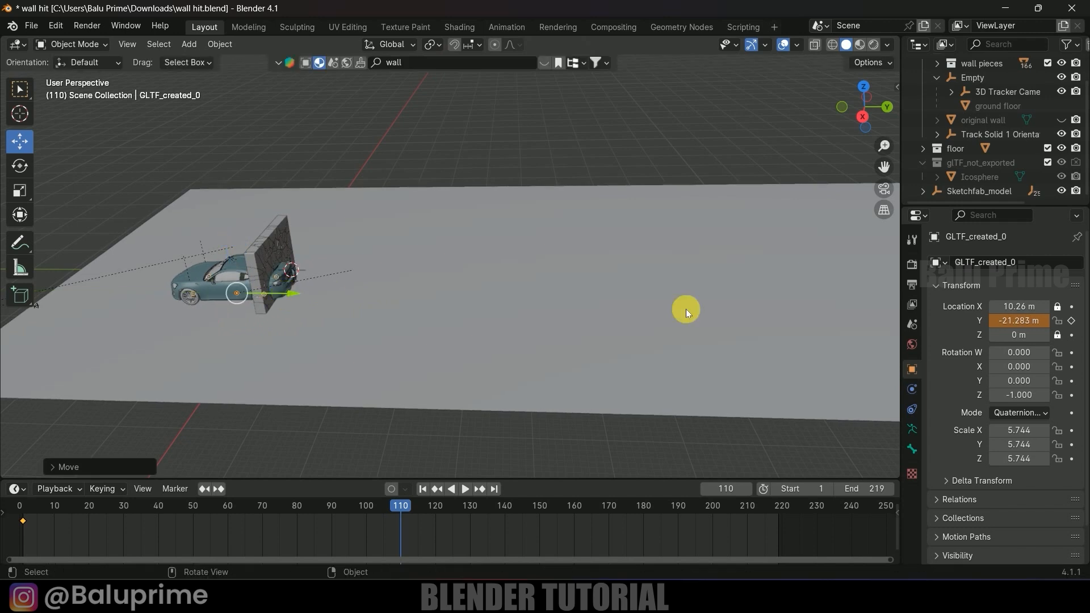
pyautogui.click(1071, 321)
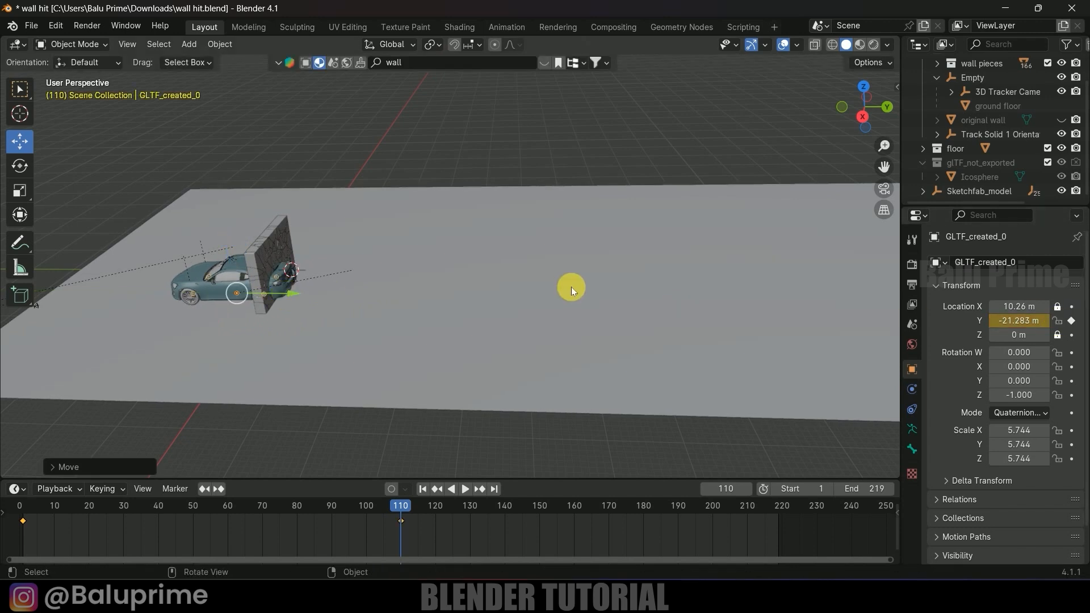
# Play the car animation through the camera view from frame 1 and return to the first frame.
pyautogui.press('KP_0')
pyautogui.click(423, 489)
pyautogui.press('space')
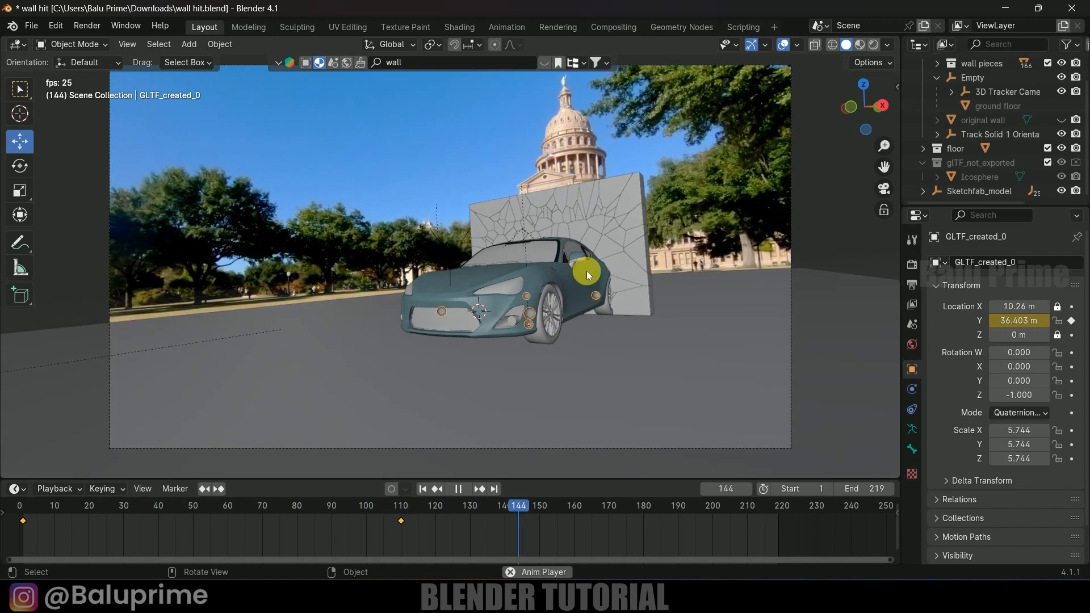
pyautogui.press('space')
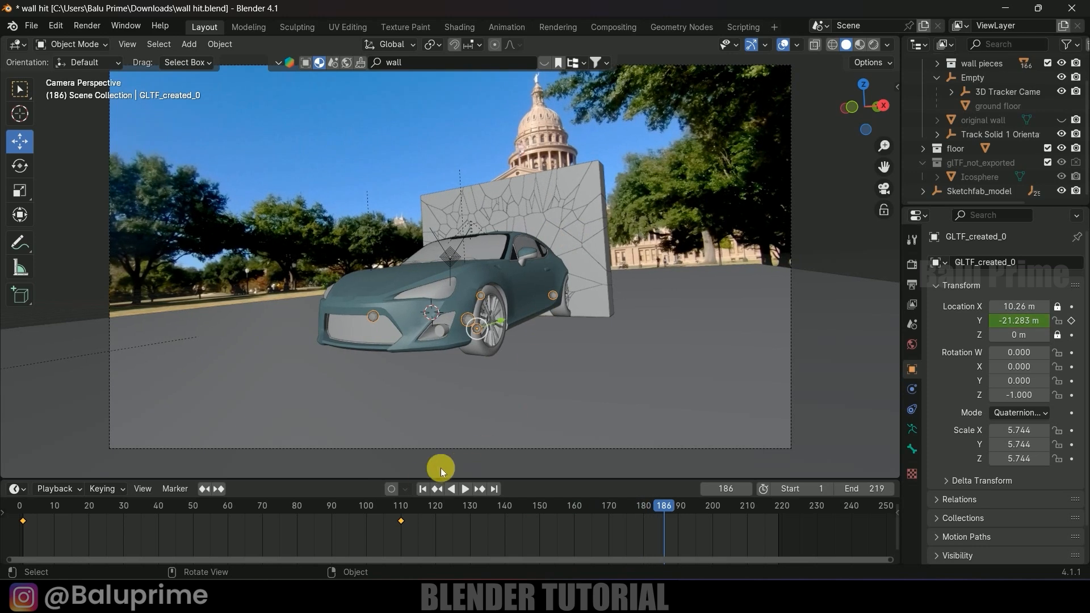
pyautogui.click(423, 489)
# Select the car body and add an Active rigid body to it with the Convex Hull collision shape.
pyautogui.moveTo(644, 312); pyautogui.dragTo(545, 306, button='middle')
pyautogui.click(560, 302)
pyautogui.moveTo(559, 302); pyautogui.dragTo(459, 312, button='middle')
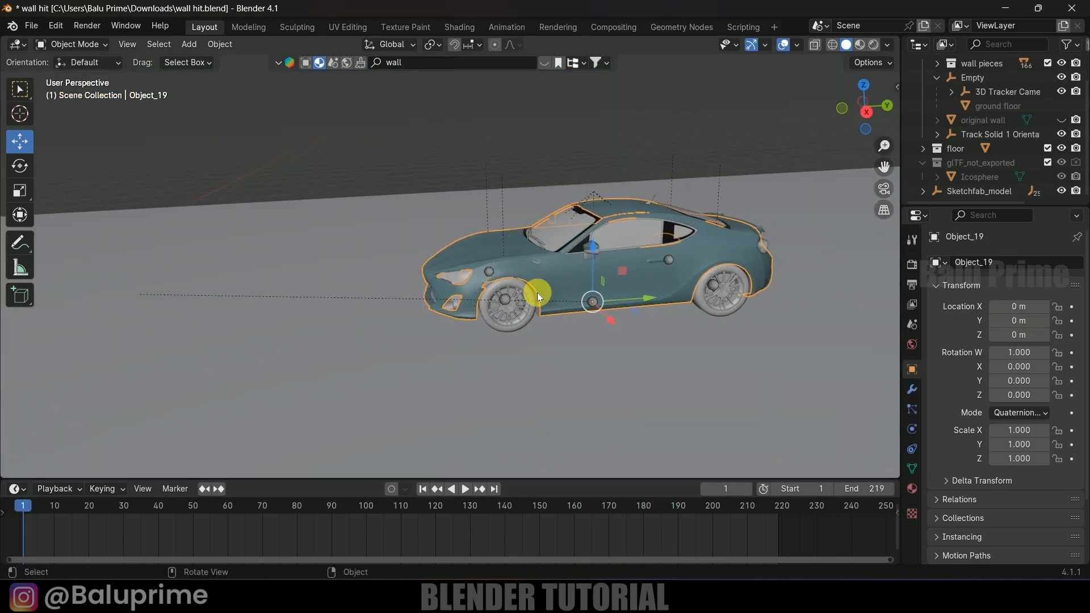
pyautogui.scroll(-3, 524, 309)
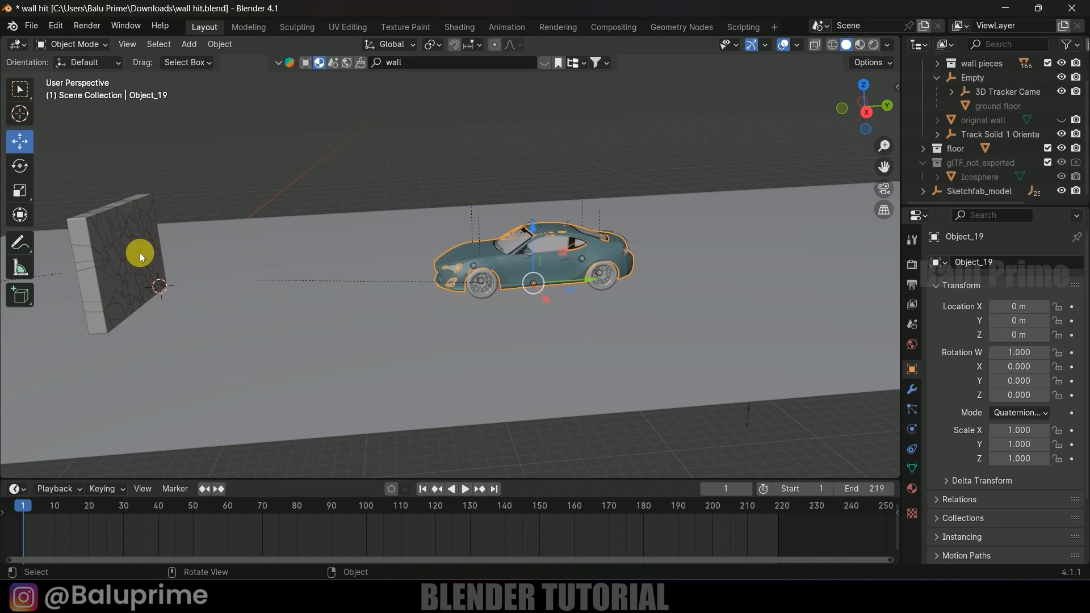
pyautogui.moveTo(139, 254); pyautogui.dragTo(356, 299, button='middle')
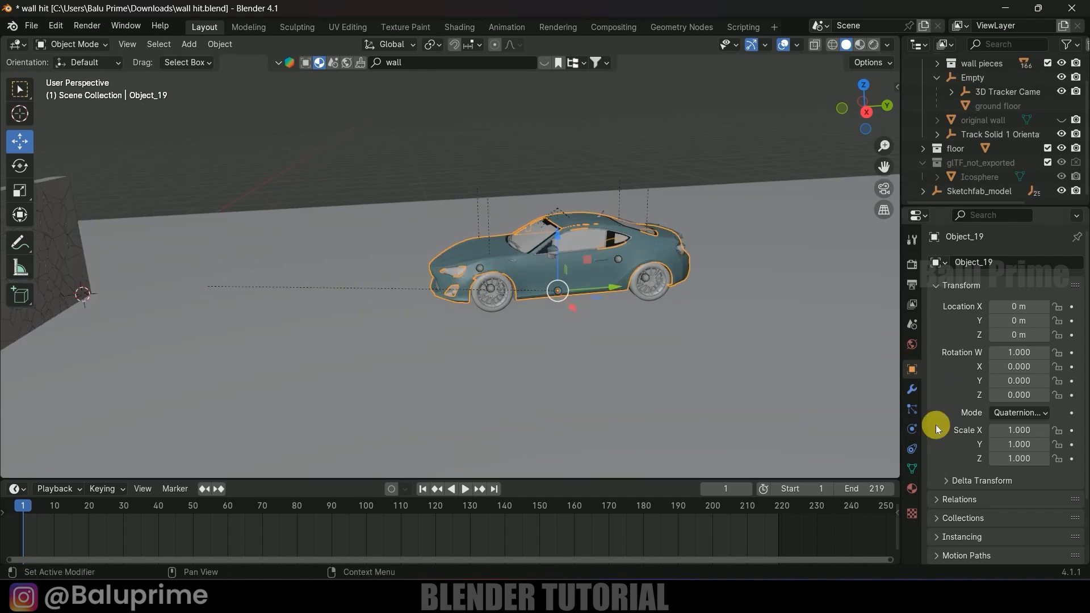
pyautogui.click(913, 427)
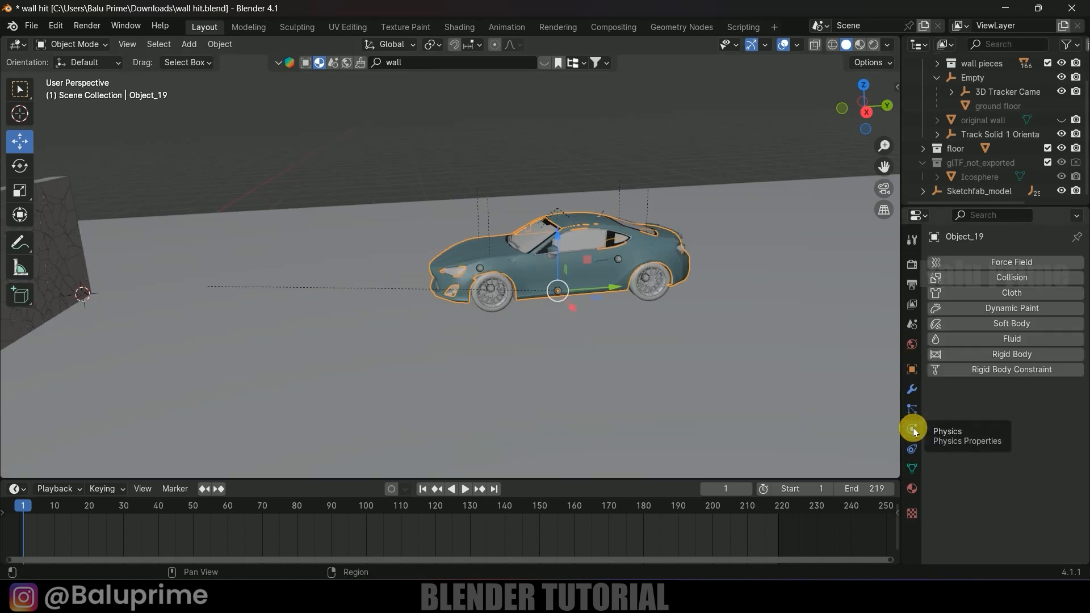
pyautogui.click(981, 354)
pyautogui.scroll(-5, 970, 432)
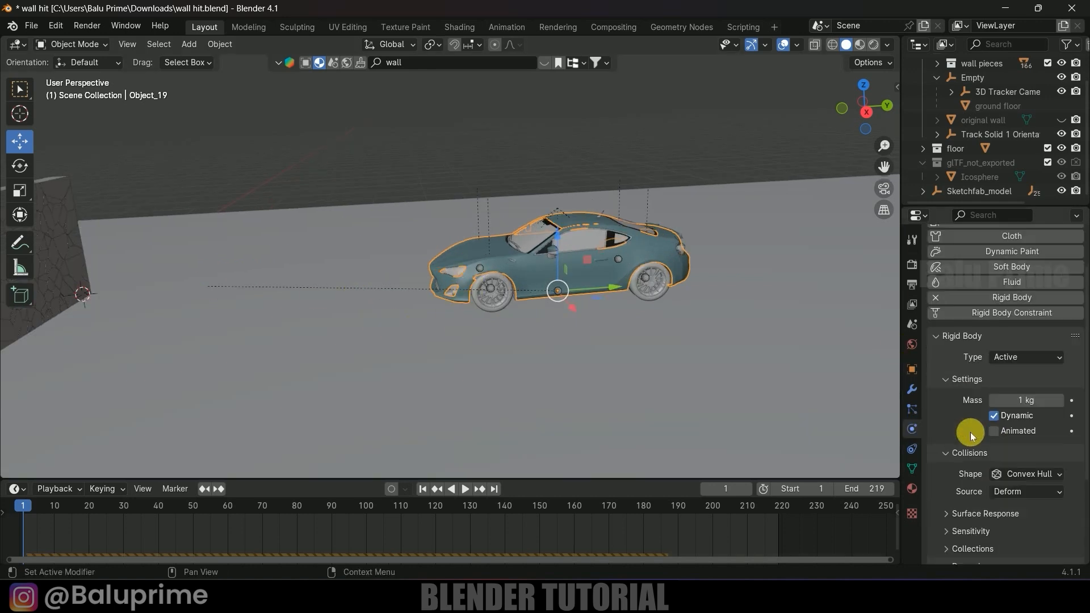
pyautogui.click(1006, 419)
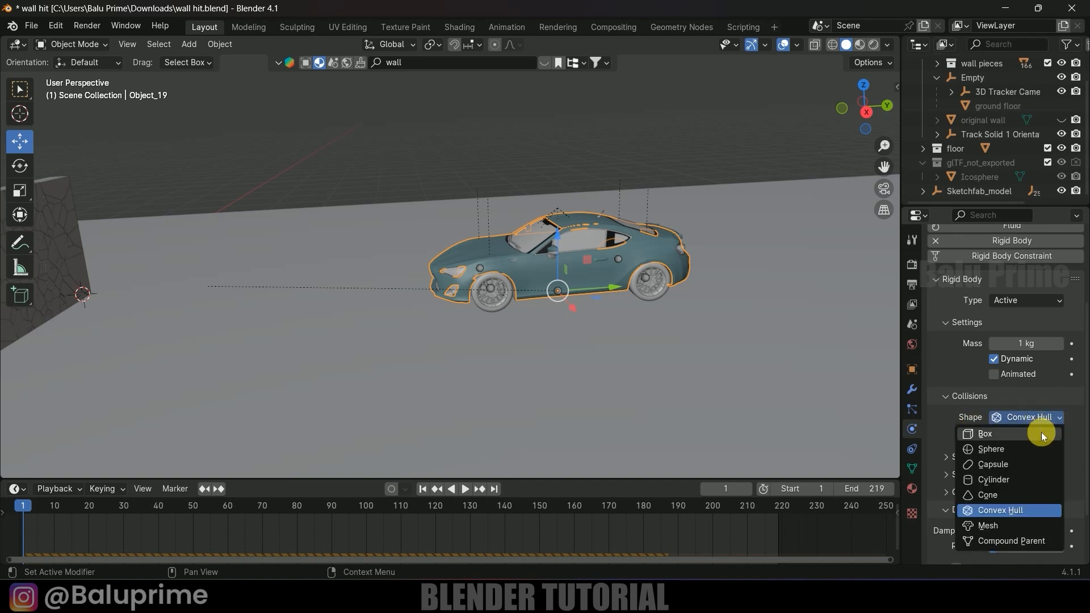
pyautogui.click(1016, 510)
# Enable Animated on the car body's rigid body and test-play the wall collision, returning to frame 1.
pyautogui.press('space')
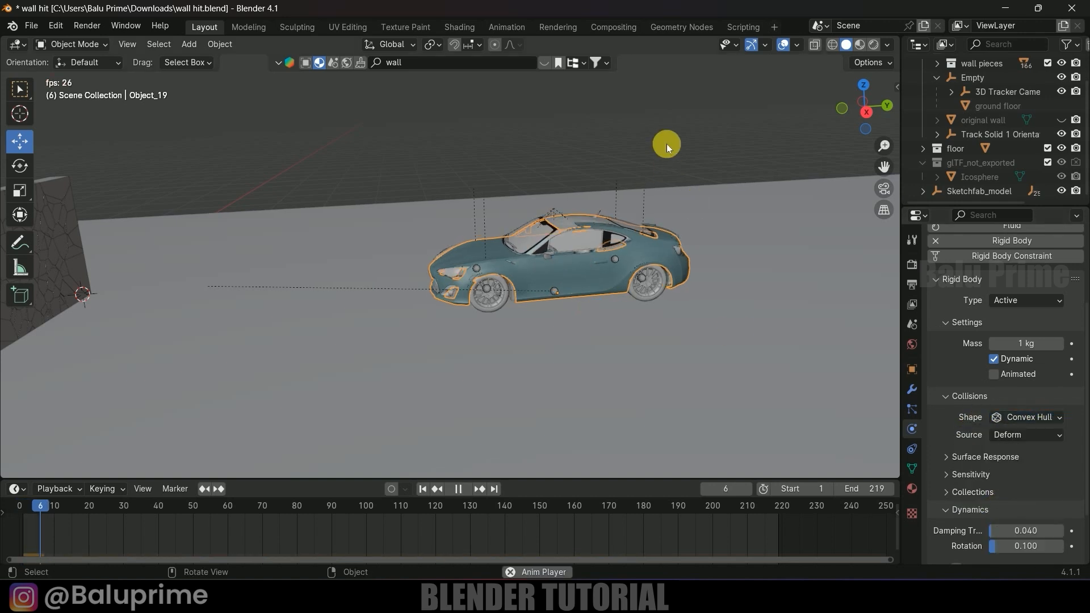
pyautogui.click(423, 489)
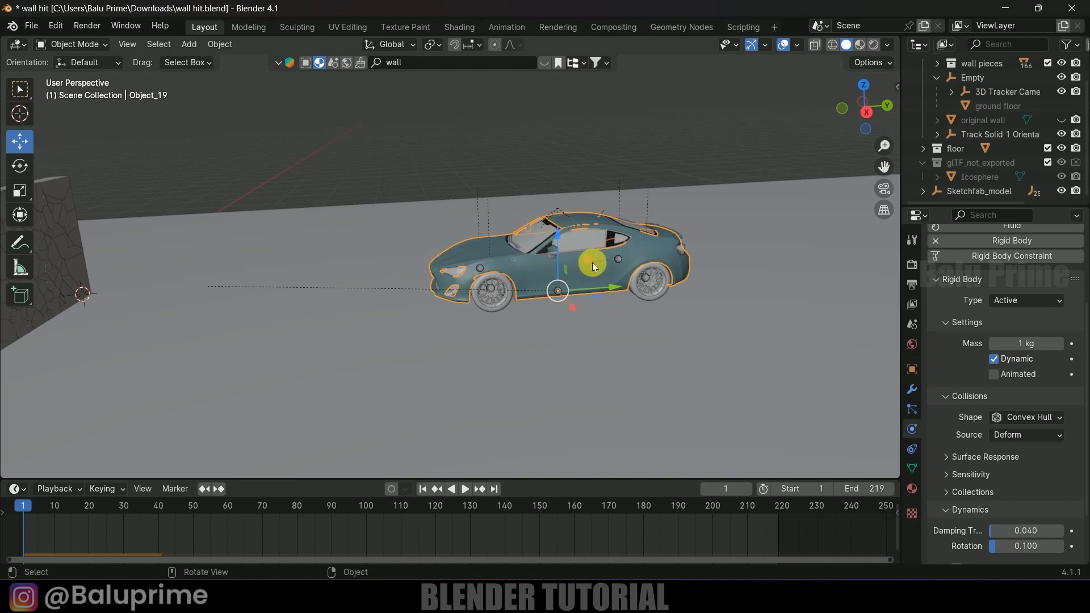
pyautogui.click(995, 373)
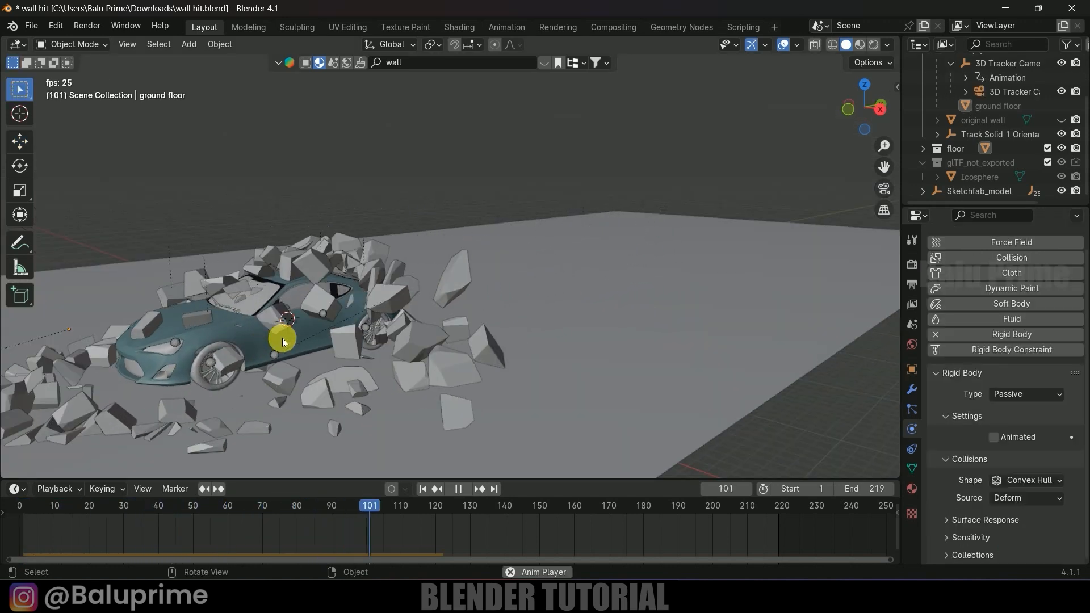
pyautogui.press('space')
pyautogui.click(423, 489)
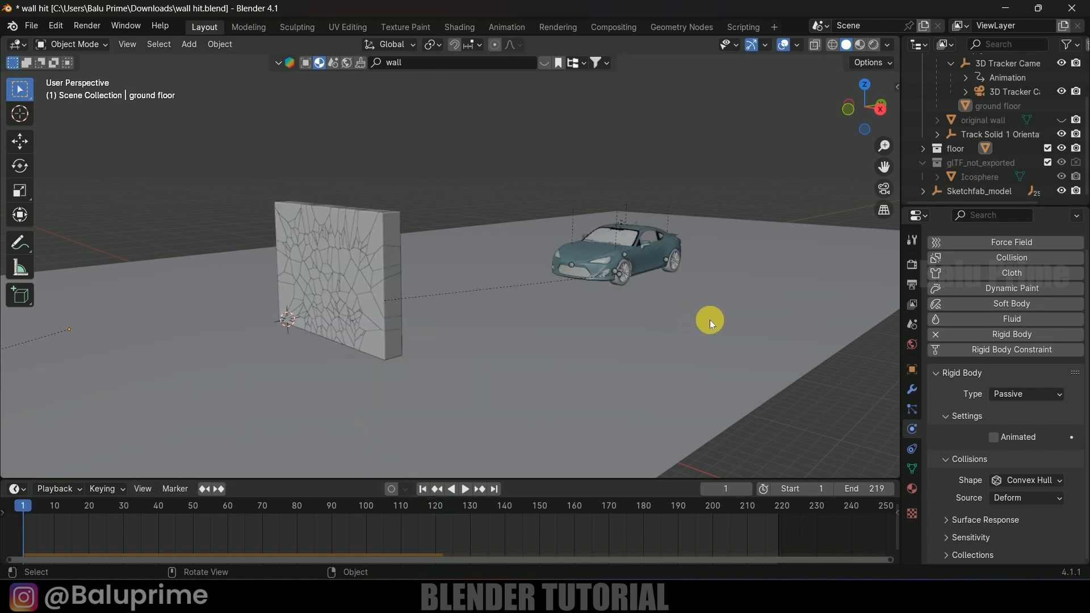
# Hide the floor collection and, in wireframe display, select the wall pieces along both vertical side edges.
pyautogui.click(1061, 149)
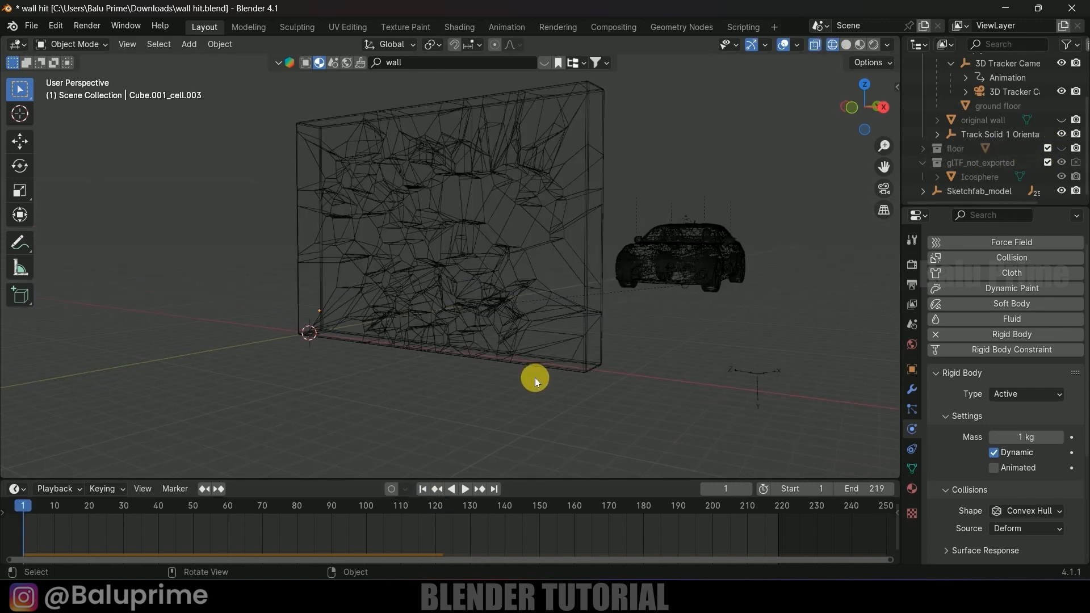
pyautogui.press('KP_1')
pyautogui.moveTo(648, 382); pyautogui.dragTo(491, 386, button='middle')
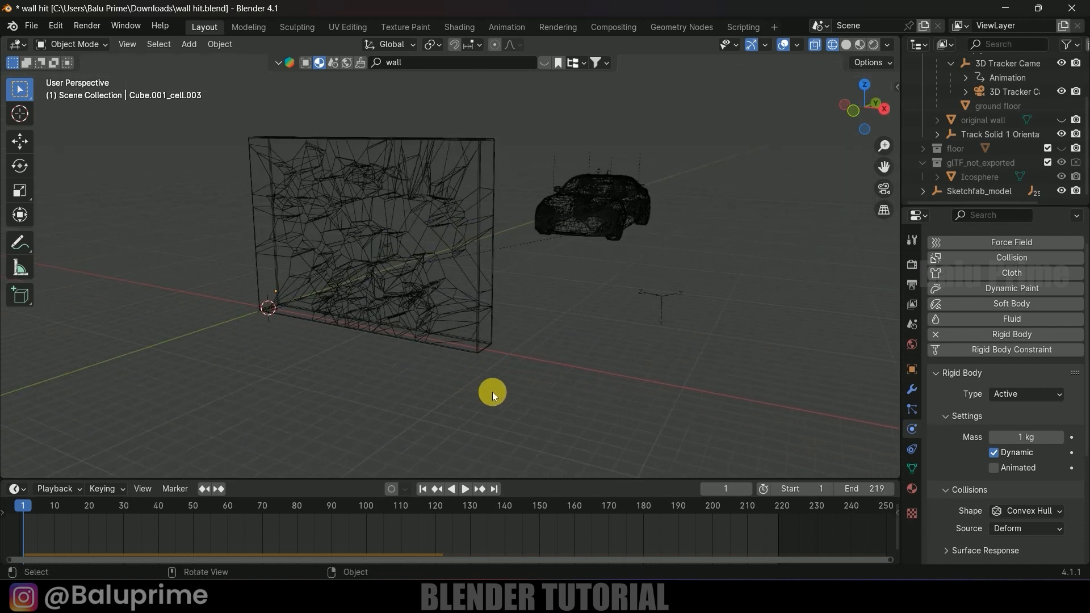
pyautogui.click(476, 350)
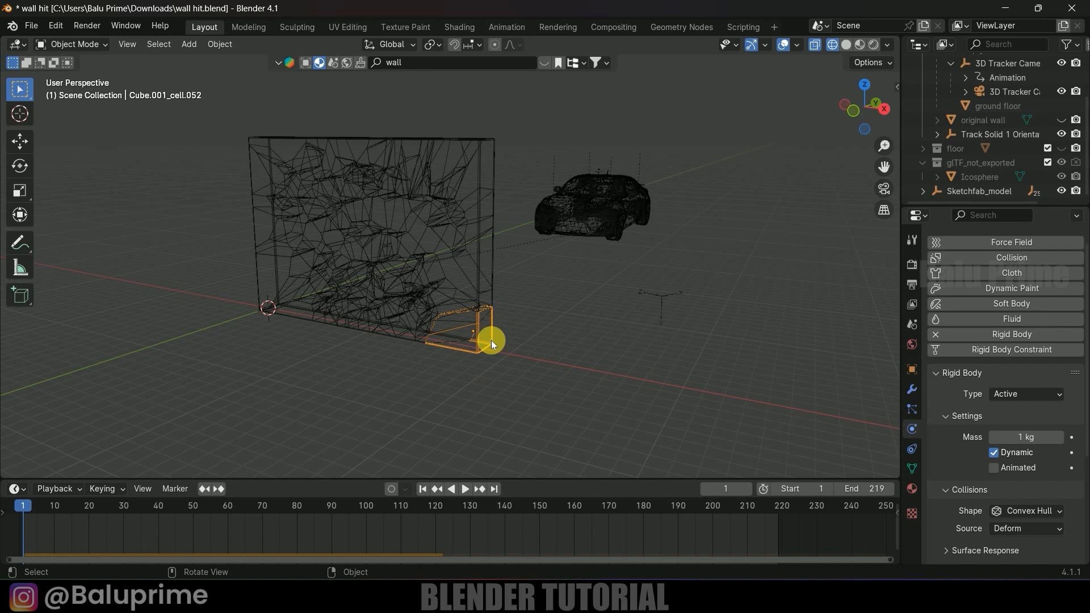
pyautogui.keyDown('shift'); pyautogui.moveTo(500, 377); pyautogui.dragTo(462, 267); pyautogui.keyUp('shift')
pyautogui.keyDown('shift'); pyautogui.moveTo(499, 216); pyautogui.dragTo(461, 132); pyautogui.keyUp('shift')
pyautogui.moveTo(492, 272); pyautogui.dragTo(309, 356, button='middle')
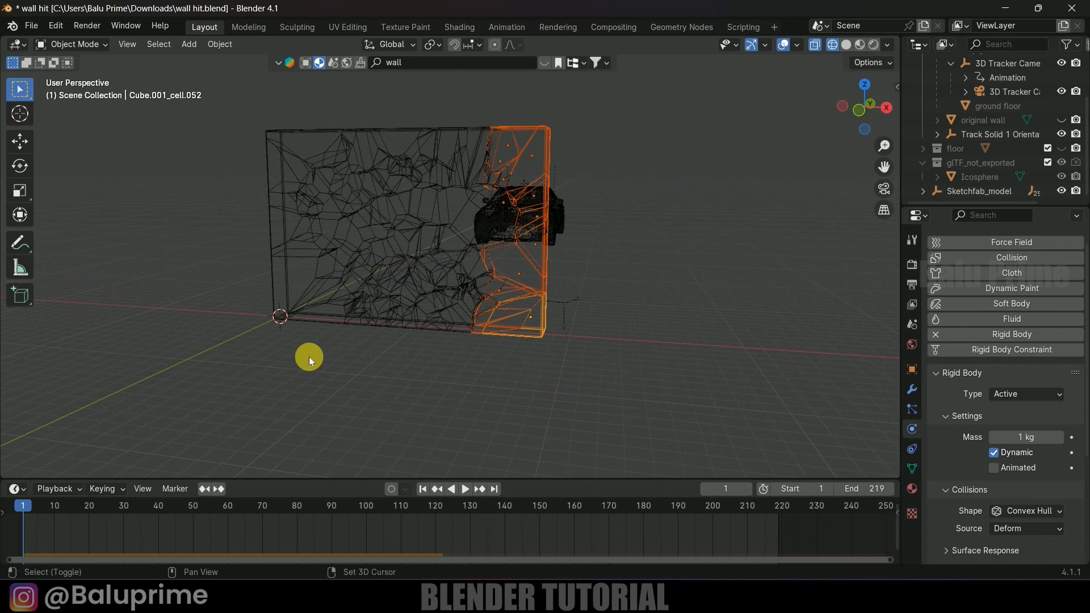
pyautogui.keyDown('shift'); pyautogui.moveTo(324, 341); pyautogui.dragTo(258, 287); pyautogui.keyUp('shift')
pyautogui.keyDown('shift'); pyautogui.moveTo(240, 182); pyautogui.dragTo(302, 271); pyautogui.keyUp('shift')
pyautogui.keyDown('shift'); pyautogui.moveTo(244, 108); pyautogui.dragTo(301, 161); pyautogui.keyUp('shift')
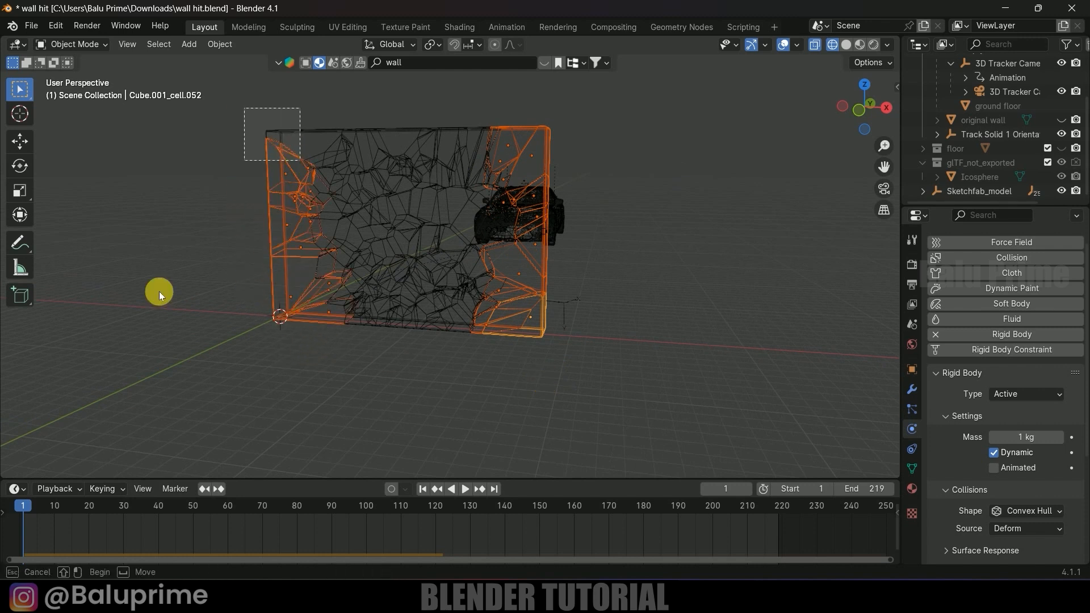
# Set the rigid body type of the active lower-corner wall piece to Passive.
pyautogui.moveTo(427, 328); pyautogui.dragTo(404, 328, button='middle')
pyautogui.scroll(3, 517, 399)
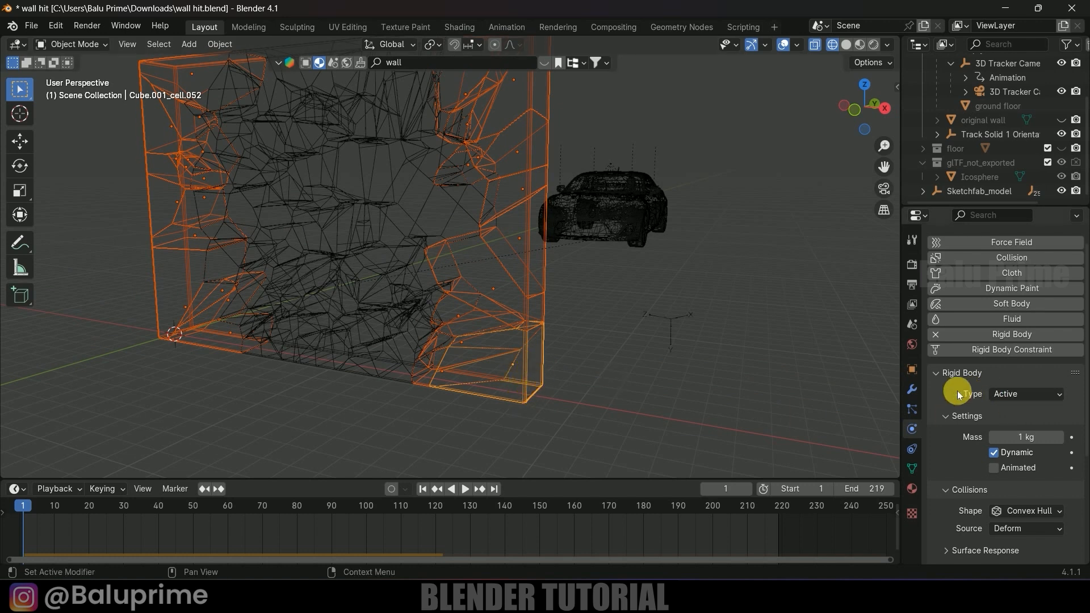
pyautogui.click(1020, 395)
pyautogui.click(1022, 425)
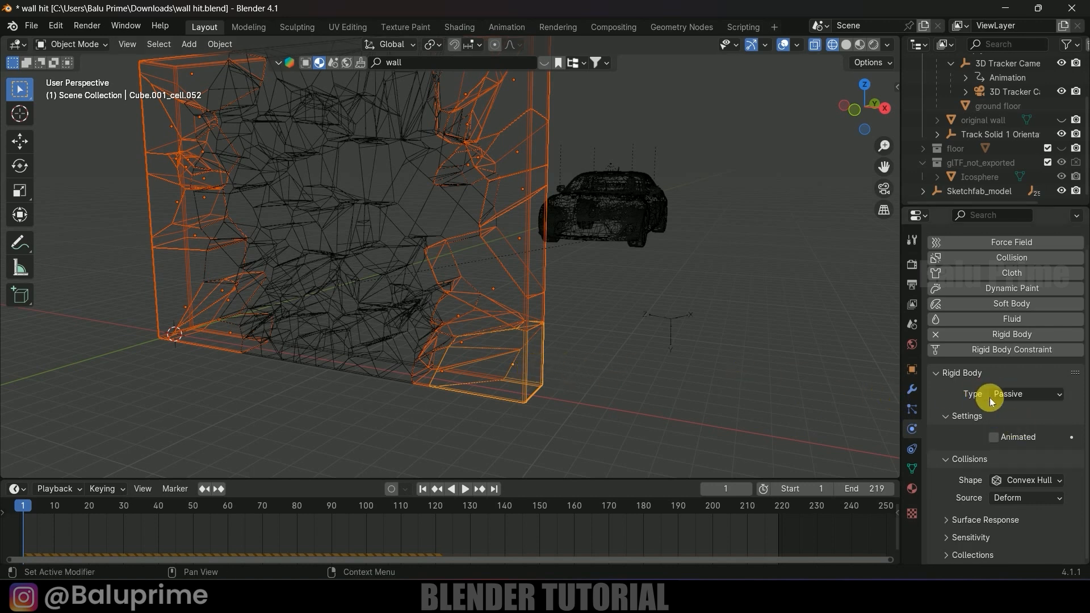
# Copy the rigid body settings from the active piece to the other selected edge pieces and check one on the opposite edge.
pyautogui.scroll(-3, 591, 366)
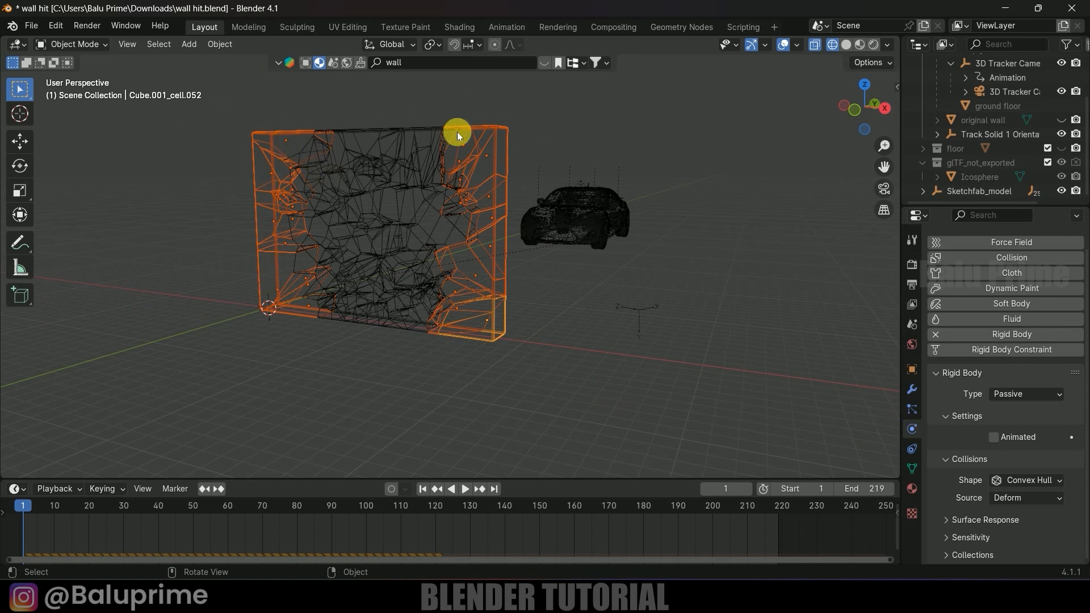
pyautogui.click(217, 46)
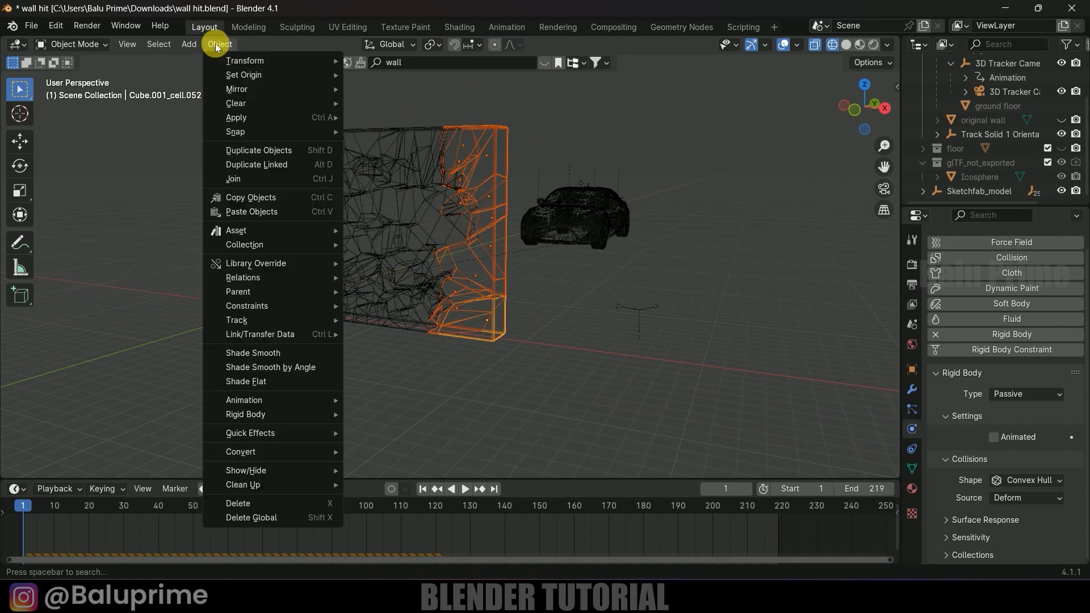
pyautogui.moveTo(274, 414)
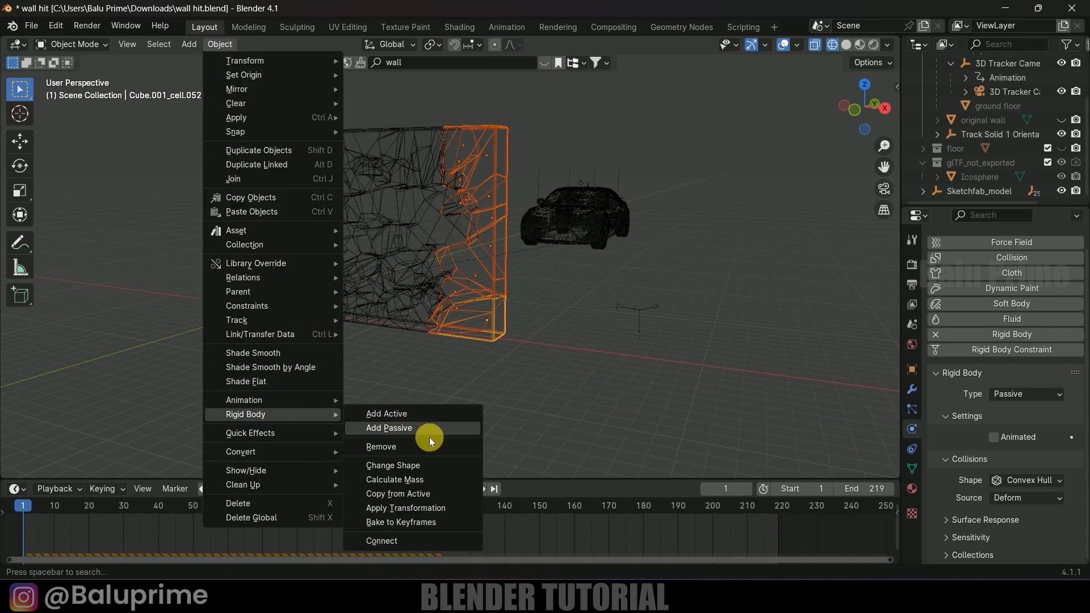
pyautogui.click(398, 492)
pyautogui.click(335, 343)
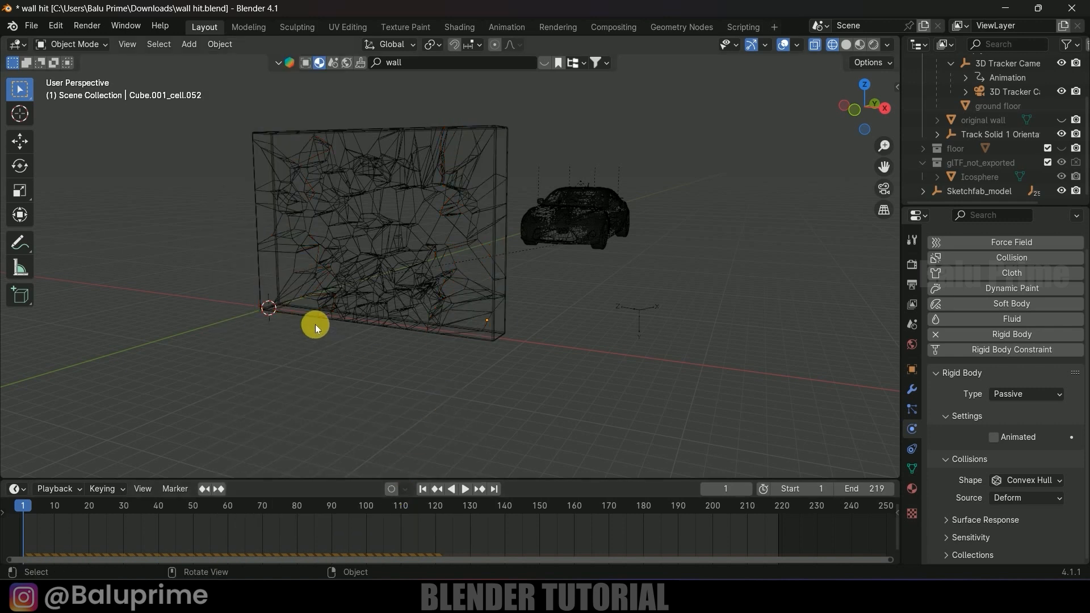
pyautogui.click(271, 215)
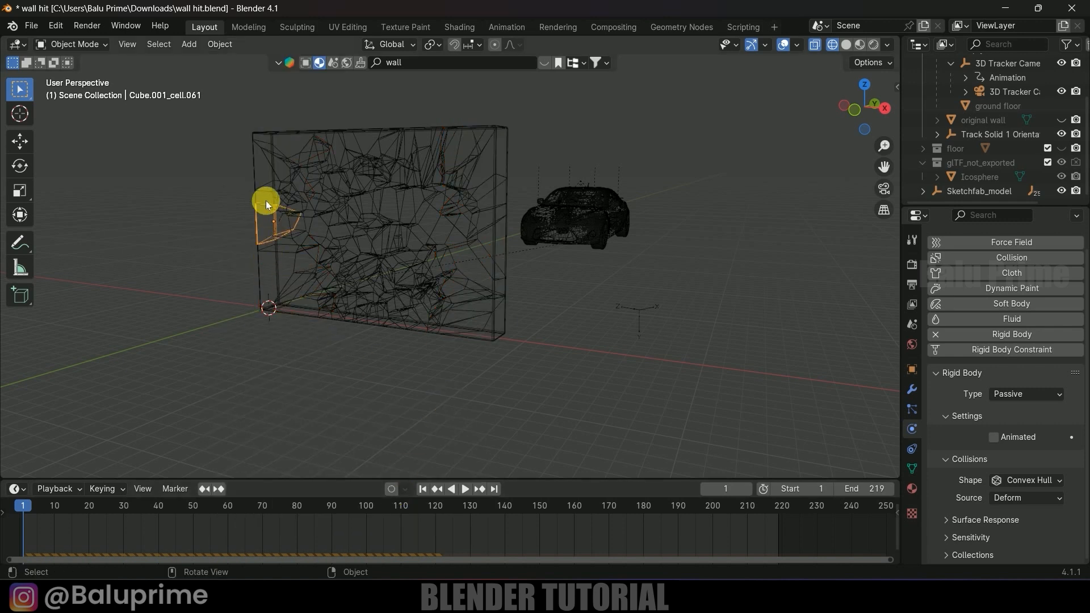
# Check the upper corner wall piece's rigid body type, and restore solid display with the floor collection visible.
pyautogui.click(264, 147)
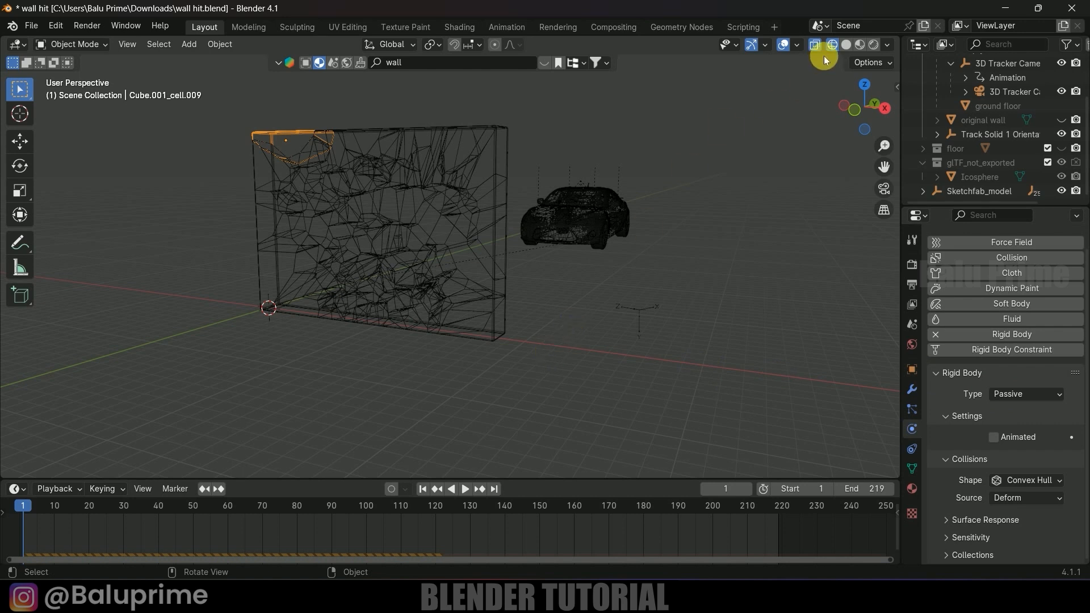
pyautogui.click(848, 45)
pyautogui.moveTo(762, 299)
pyautogui.mouseDown(button='middle')
pyautogui.moveTo(698, 306)
pyautogui.moveTo(716, 300)
pyautogui.mouseUp(button='middle')
pyautogui.scroll(-3, 698, 306)
pyautogui.click(1062, 149)
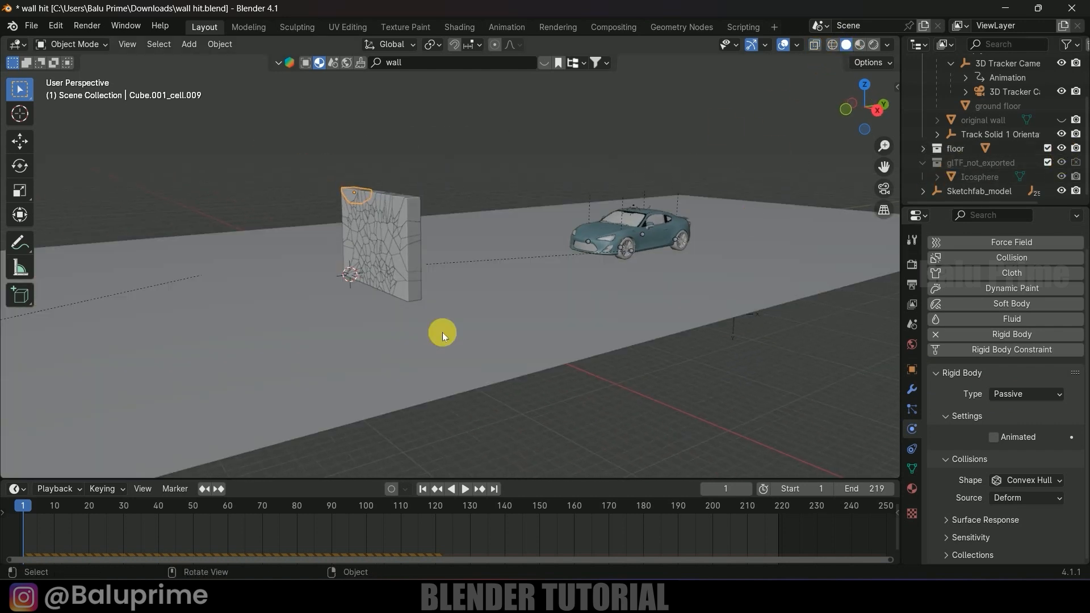
# Play the wall collision, including through the camera view, and return to frame 1.
pyautogui.click(585, 347)
pyautogui.press('space')
pyautogui.press('space')
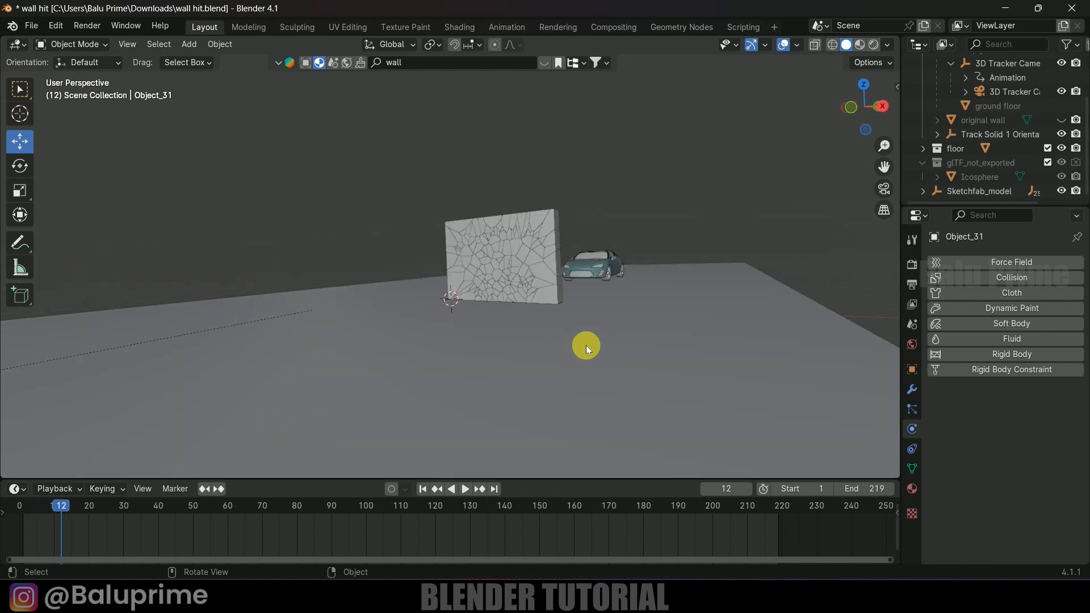
pyautogui.press('KP_0')
pyautogui.press('space')
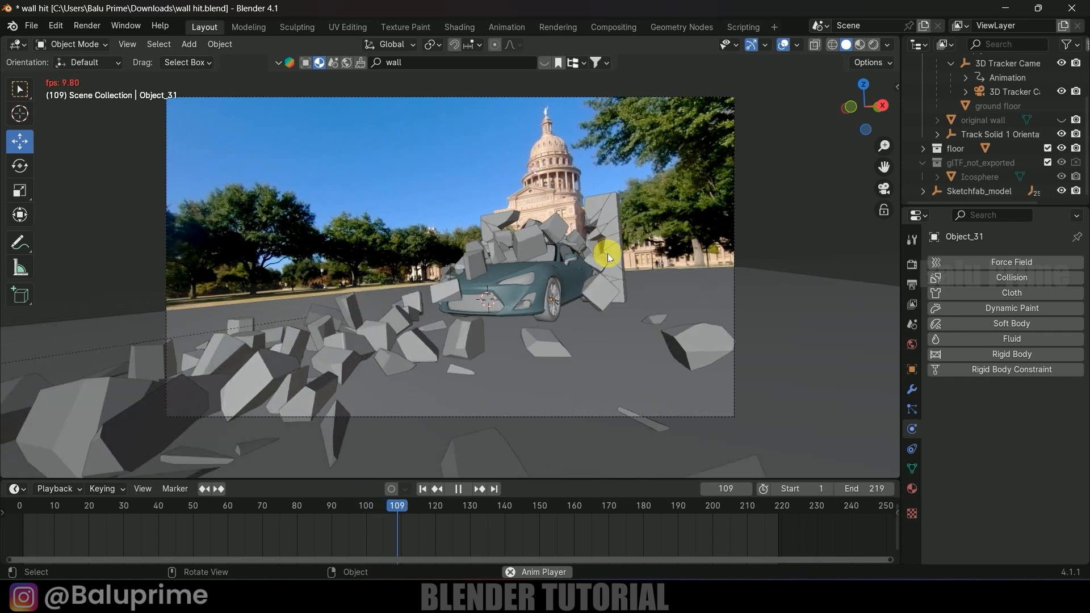
pyautogui.press('space')
pyautogui.moveTo(618, 340); pyautogui.dragTo(454, 340, button='middle')
pyautogui.click(422, 490)
# Join the rear wheel's rim and tyre into one object.
pyautogui.scroll(6, 532, 328)
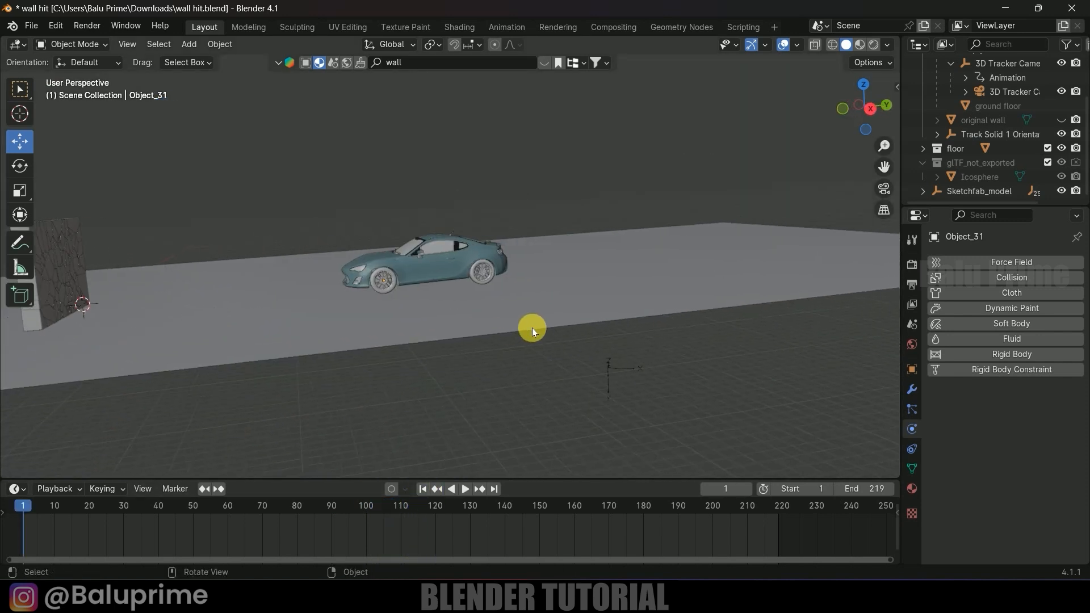
pyautogui.moveTo(481, 319); pyautogui.dragTo(403, 320, button='middle')
pyautogui.click(404, 319)
pyautogui.moveTo(472, 356)
pyautogui.mouseDown(button='middle')
pyautogui.moveTo(648, 375)
pyautogui.moveTo(451, 355)
pyautogui.moveTo(475, 356)
pyautogui.mouseUp(button='middle')
pyautogui.click(605, 315)
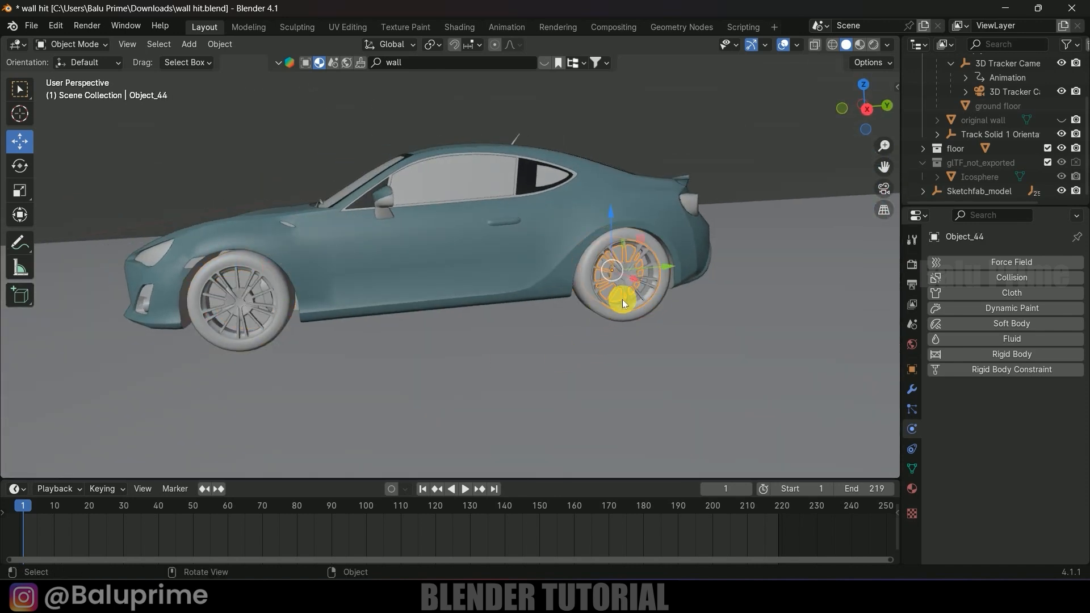
pyautogui.click(598, 310)
pyautogui.scroll(3, 625, 319)
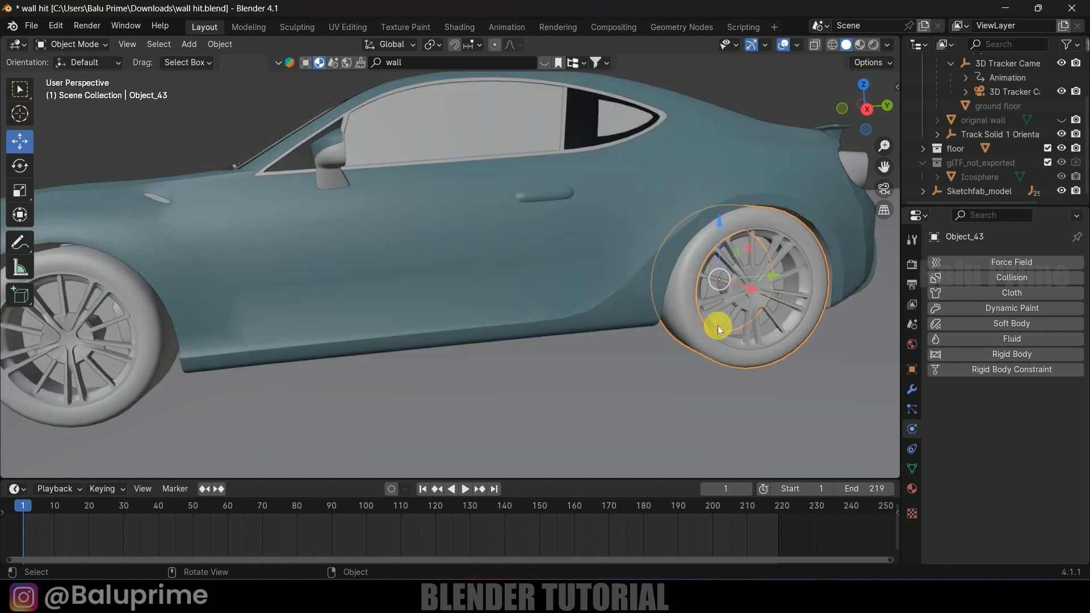
pyautogui.click(775, 314)
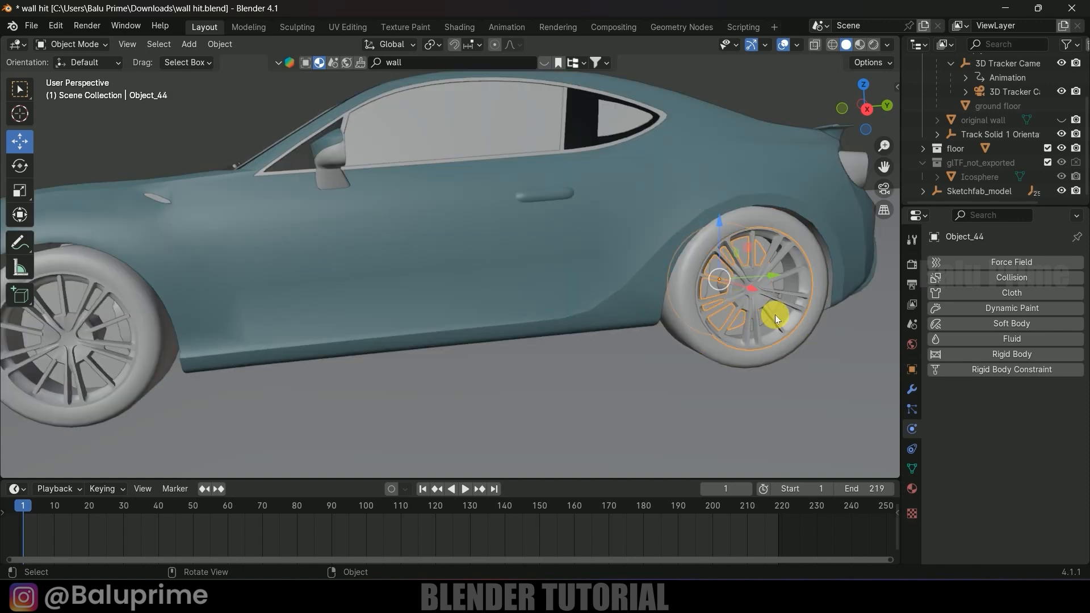
pyautogui.click(707, 342)
pyautogui.hotkey('ctrl', 'j')
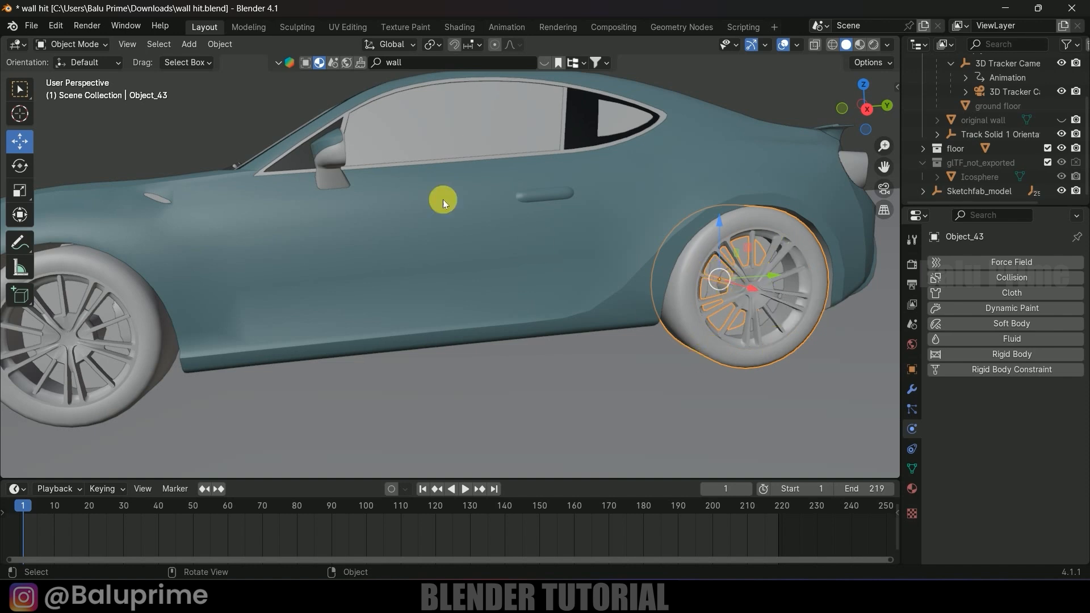
# Set the joined rear wheel's origin to its geometry.
pyautogui.click(221, 44)
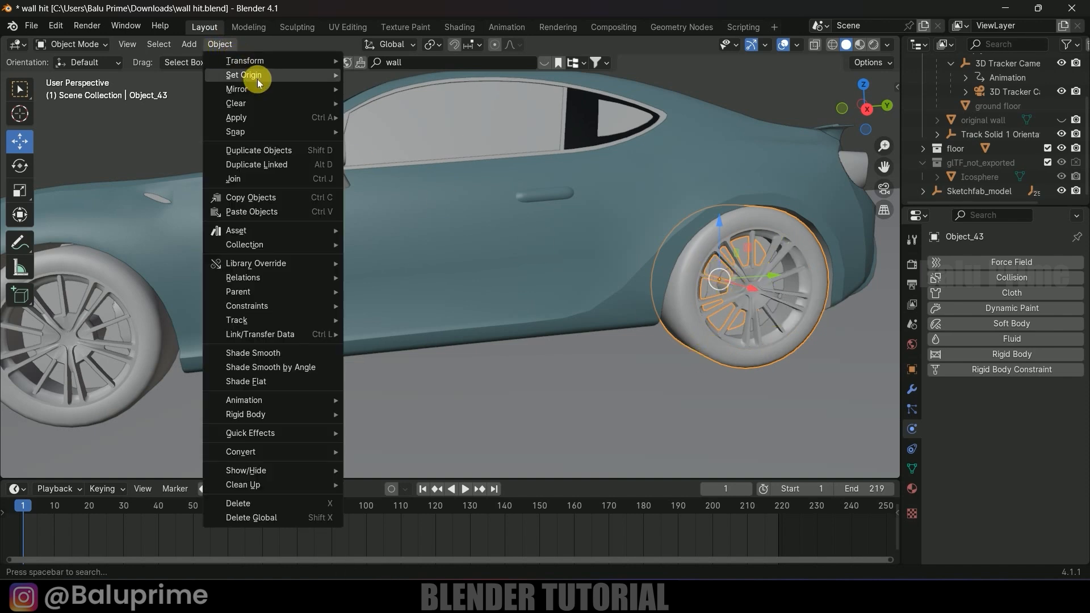
pyautogui.moveTo(298, 75)
pyautogui.click(454, 90)
# Select the front wheel and set its origin to its geometry.
pyautogui.scroll(-5, 475, 161)
pyautogui.moveTo(486, 214); pyautogui.dragTo(532, 255, button='middle')
pyautogui.click(533, 255)
pyautogui.scroll(5, 559, 275)
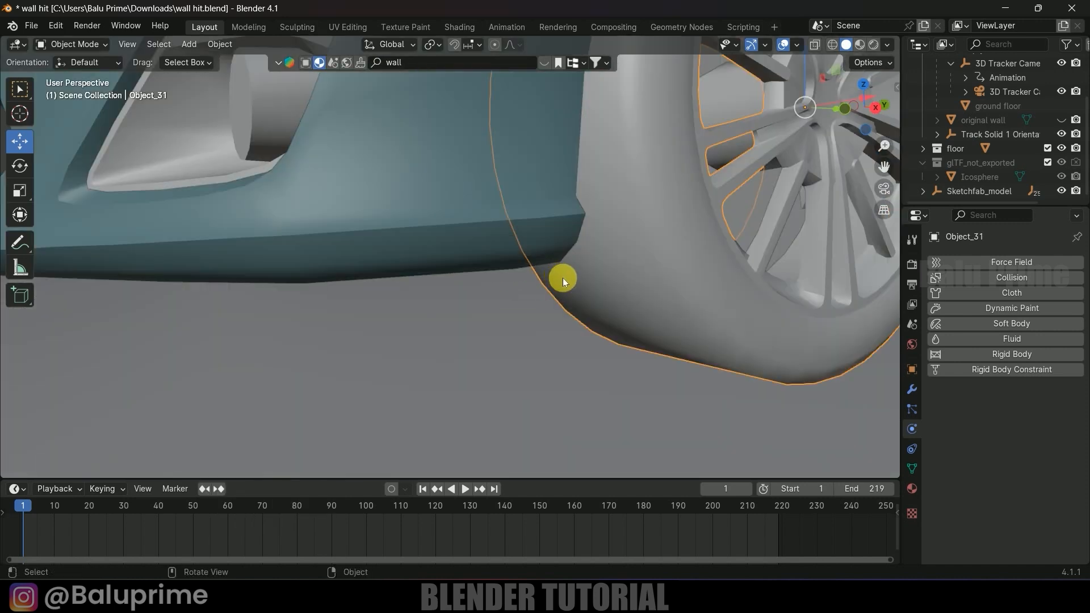
pyautogui.scroll(-4, 654, 279)
pyautogui.moveTo(654, 278); pyautogui.dragTo(618, 288, button='middle')
pyautogui.click(220, 43)
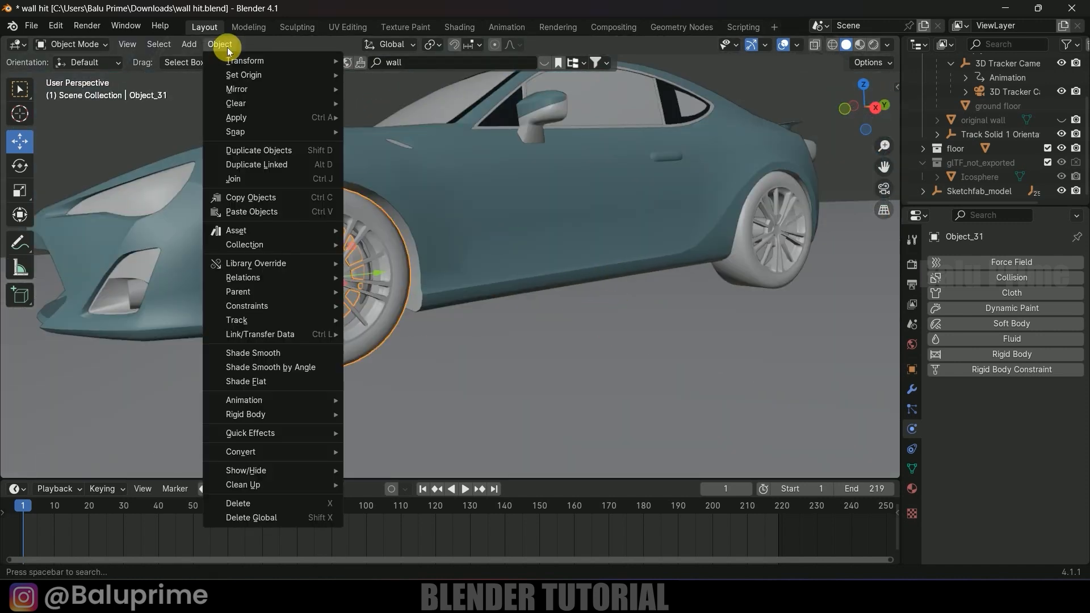
pyautogui.moveTo(244, 74)
pyautogui.click(367, 88)
pyautogui.moveTo(436, 250); pyautogui.dragTo(484, 257, button='middle')
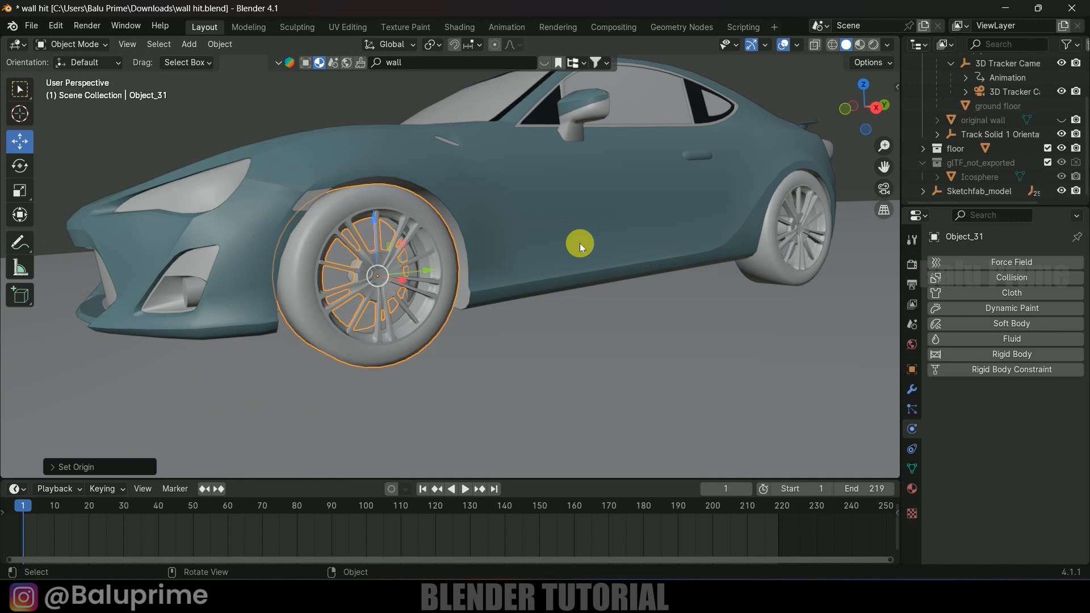
# Snap the 3D cursor to the front wheel, add a cube empty there and scale it up around the wheel.
pyautogui.hotkey('shift', 's')
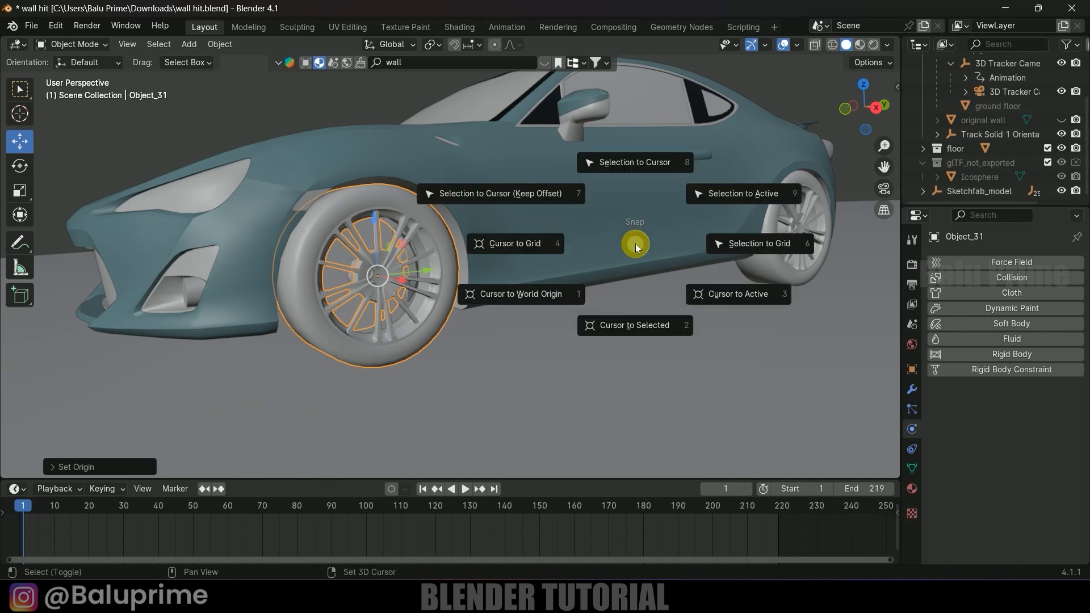
pyautogui.click(635, 326)
pyautogui.click(190, 44)
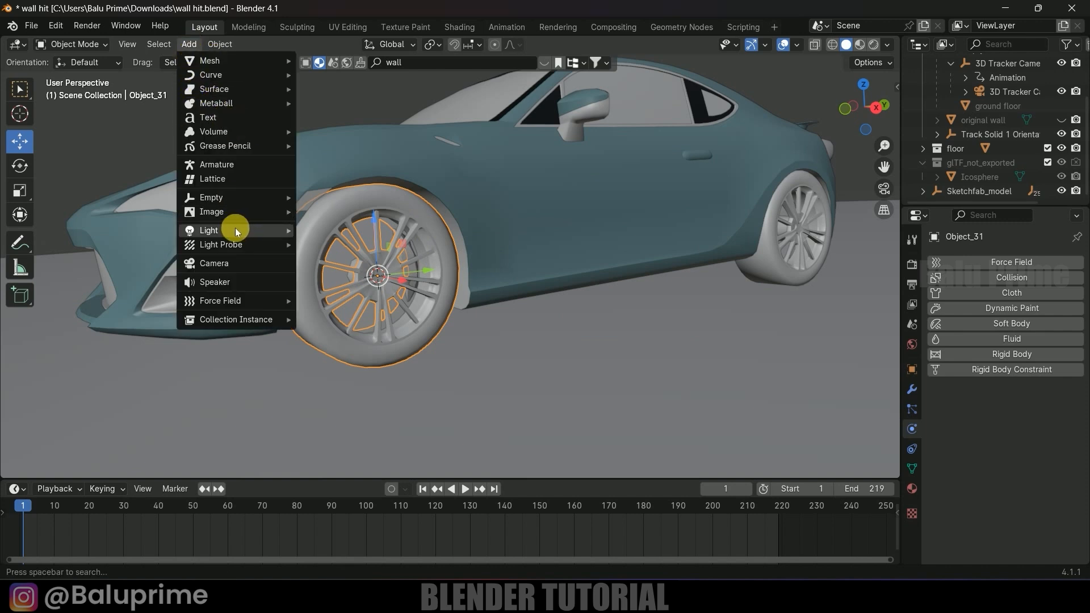
pyautogui.moveTo(224, 195)
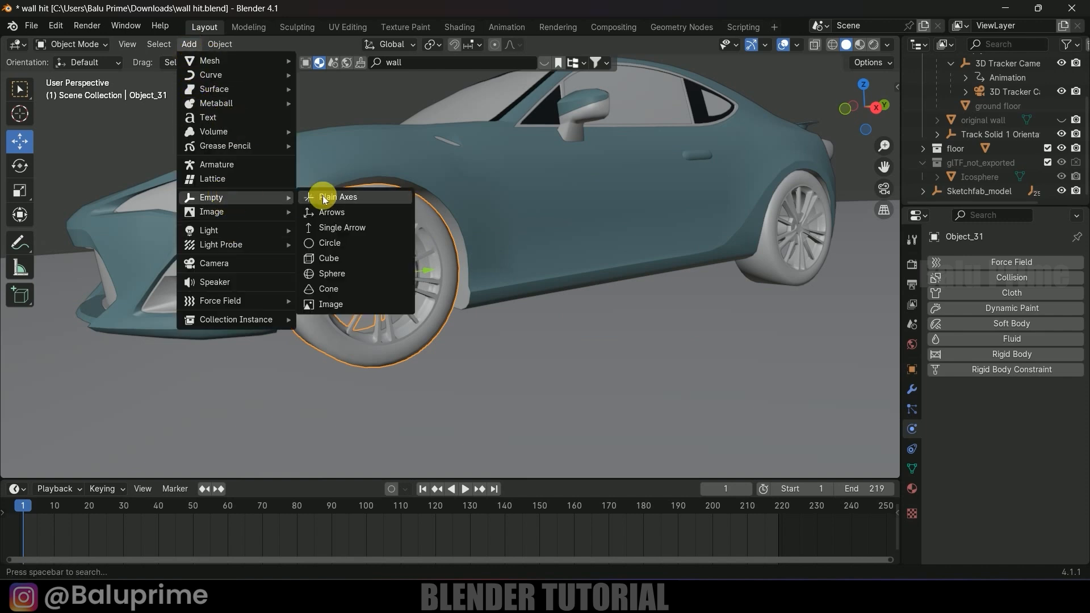
pyautogui.click(327, 266)
pyautogui.press('s')
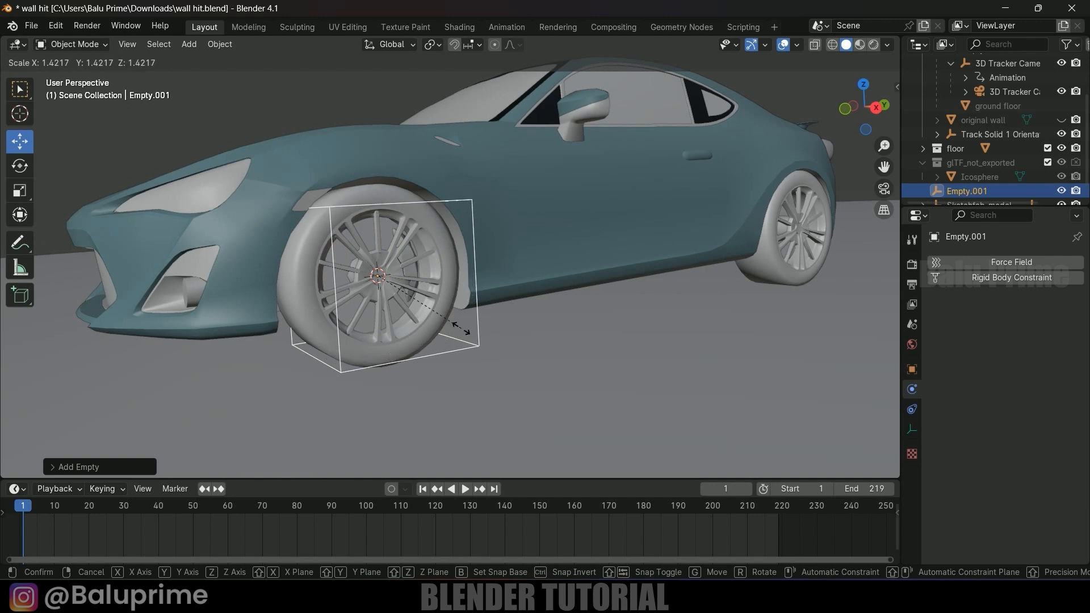
pyautogui.click(495, 334)
# Parent the front wheel to its cube empty using Object (Keep Transform).
pyautogui.click(356, 212)
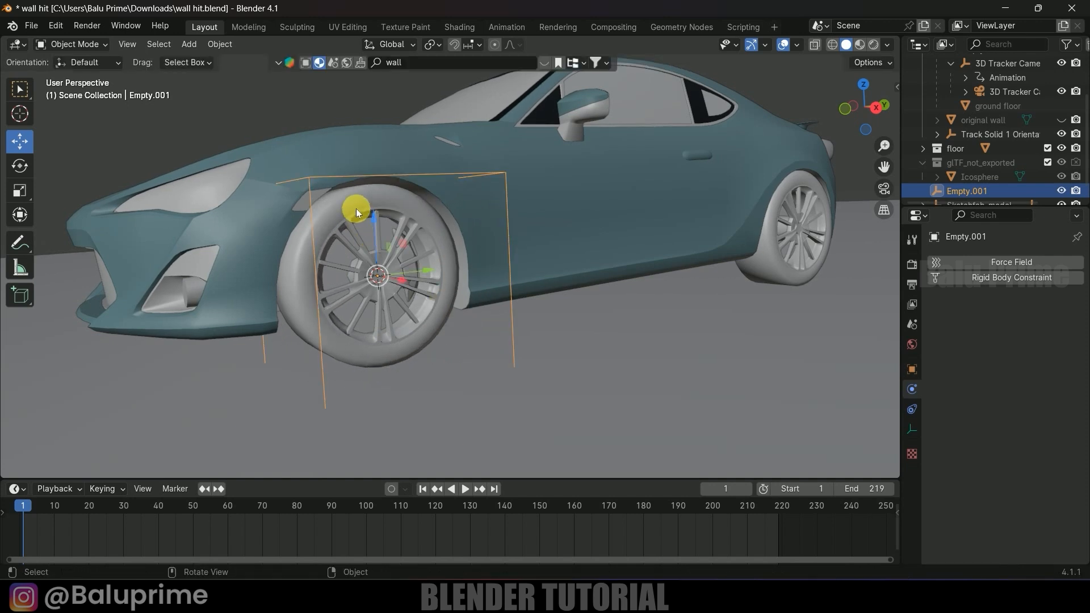
pyautogui.click(356, 209)
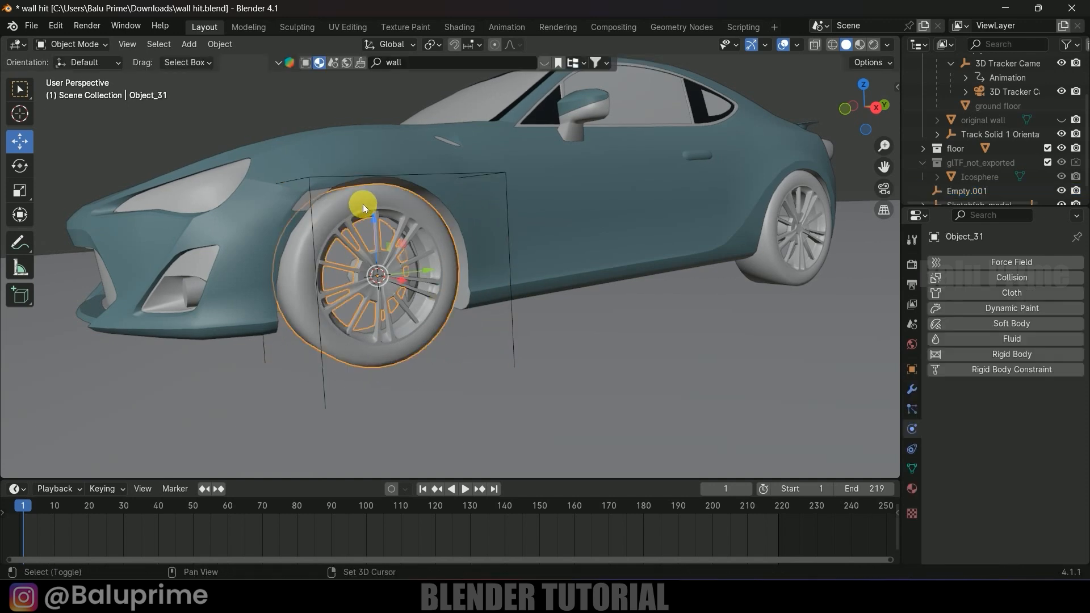
pyautogui.keyDown('shift'); pyautogui.click(407, 174); pyautogui.keyUp('shift')
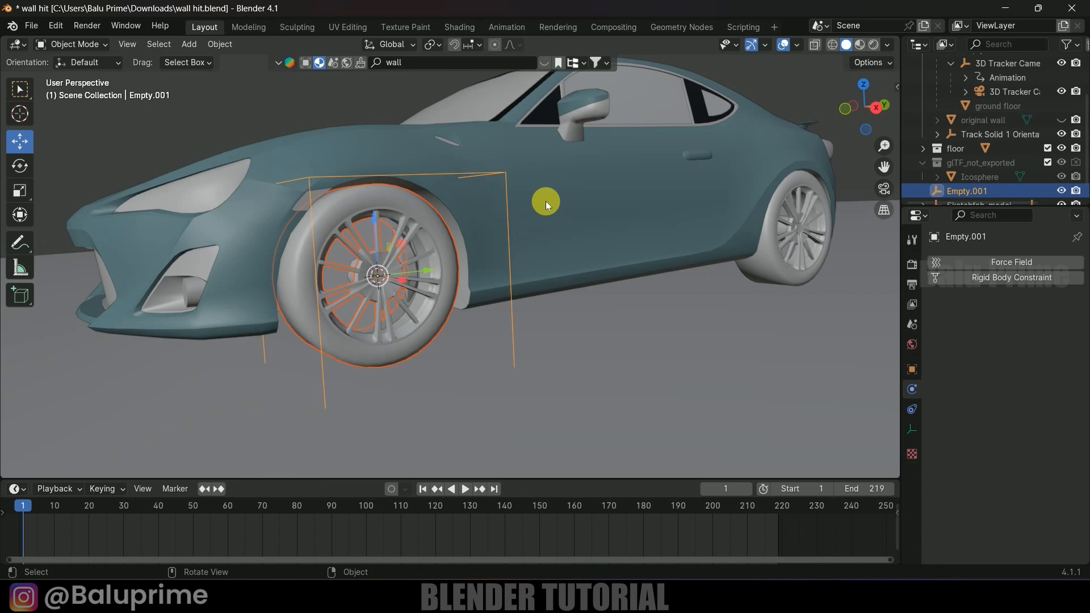
pyautogui.hotkey('ctrl', 'p')
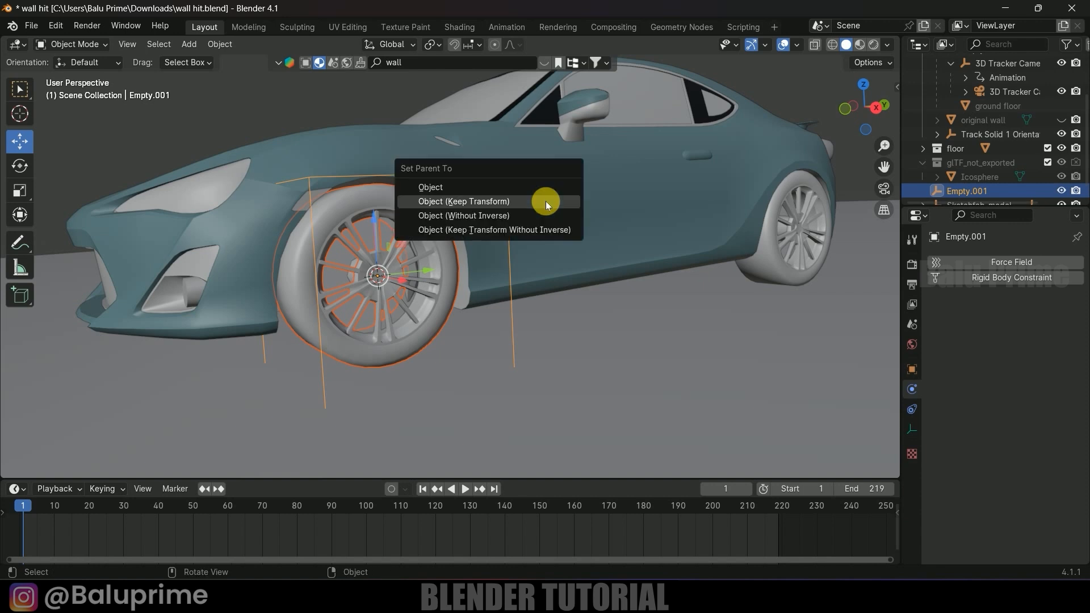
pyautogui.click(469, 203)
# Test-rotate the front wheel's cube empty with the Rotate tool and undo the rotation.
pyautogui.click(506, 220)
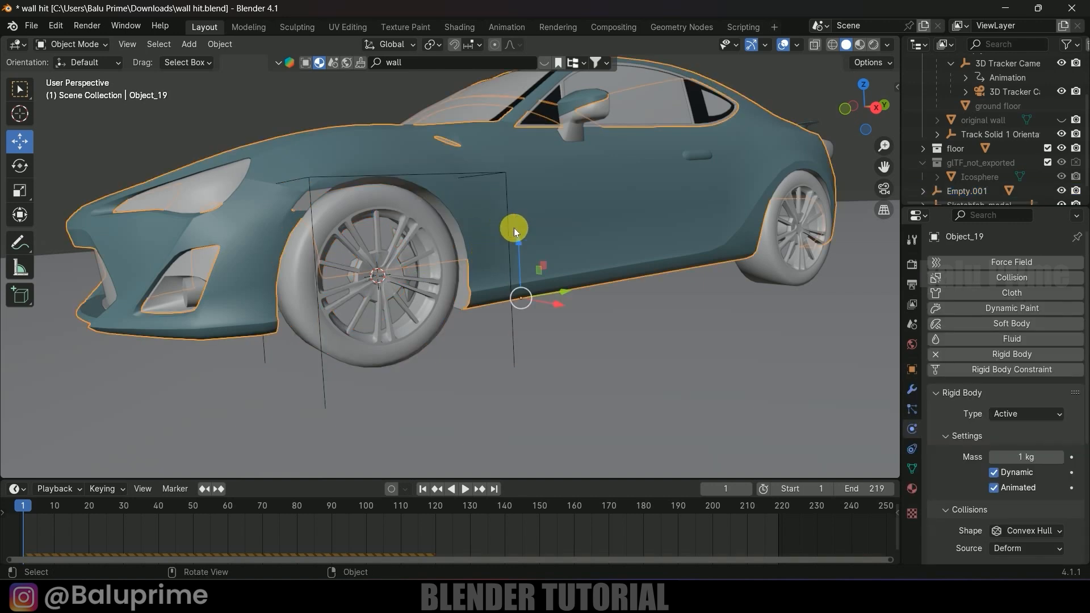
pyautogui.click(509, 226)
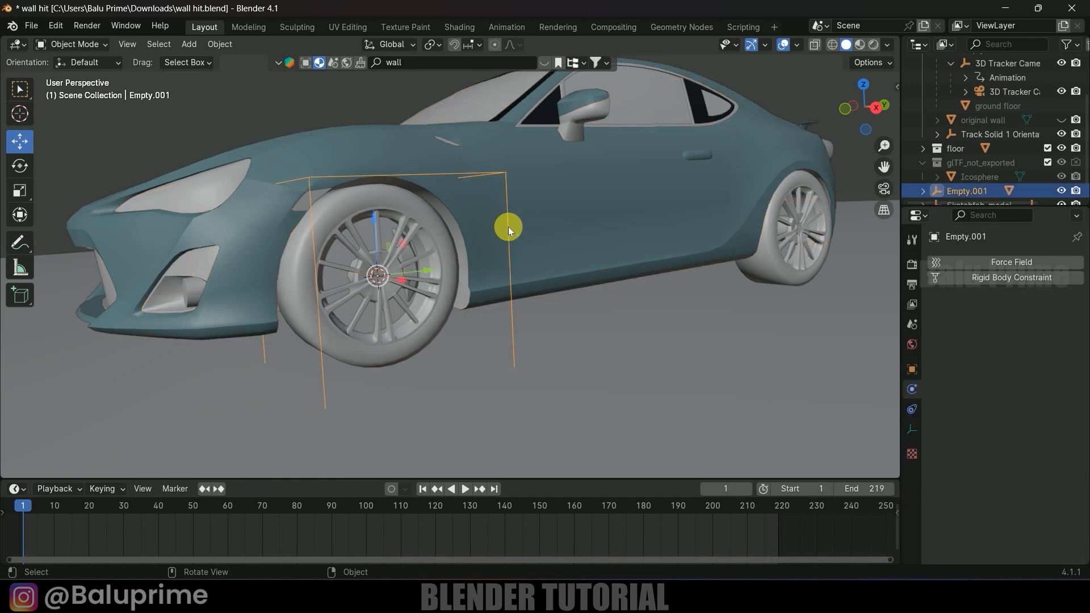
pyautogui.click(20, 166)
pyautogui.moveTo(342, 239); pyautogui.dragTo(461, 280)
pyautogui.hotkey('ctrl', 'z')
pyautogui.moveTo(461, 280); pyautogui.dragTo(561, 299, button='middle')
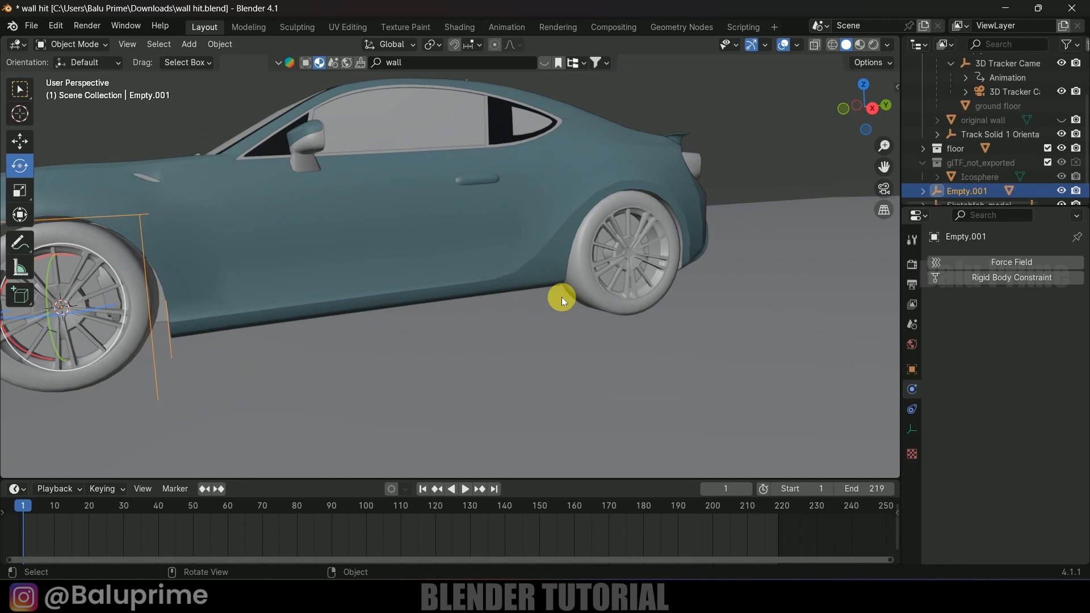
# Snap the 3D cursor to the rear wheel, add a cube empty there and scale it up around the wheel.
pyautogui.click(622, 249)
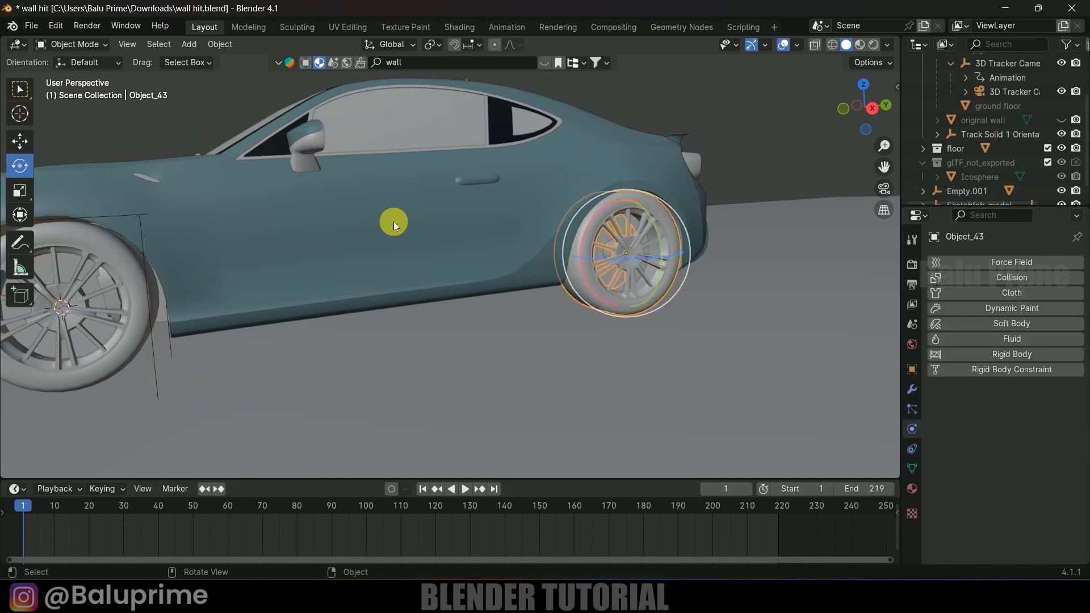
pyautogui.hotkey('shift', 's')
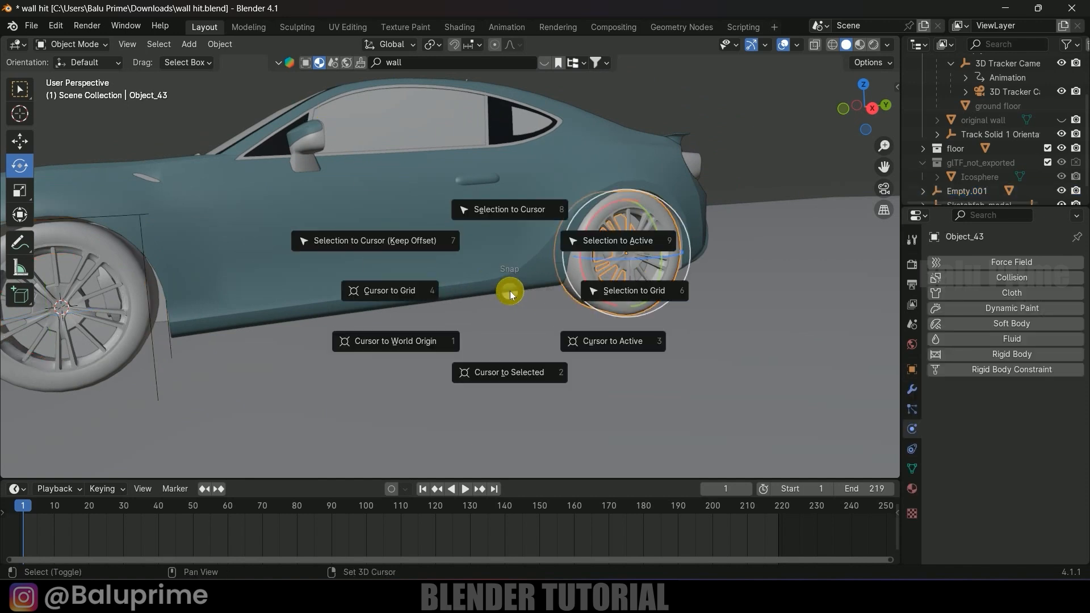
pyautogui.click(509, 373)
pyautogui.click(190, 44)
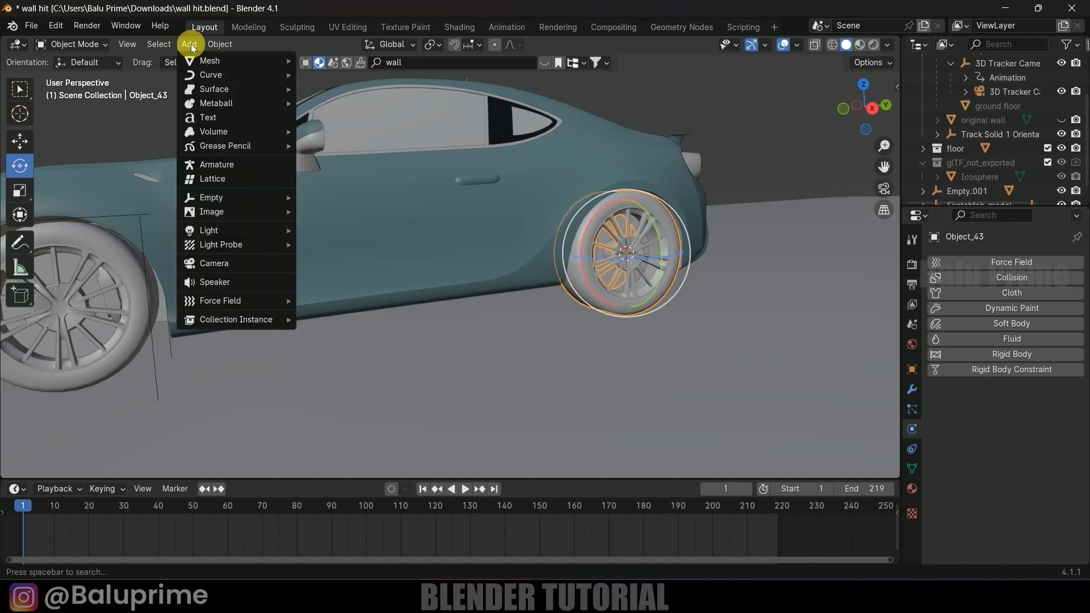
pyautogui.moveTo(239, 198)
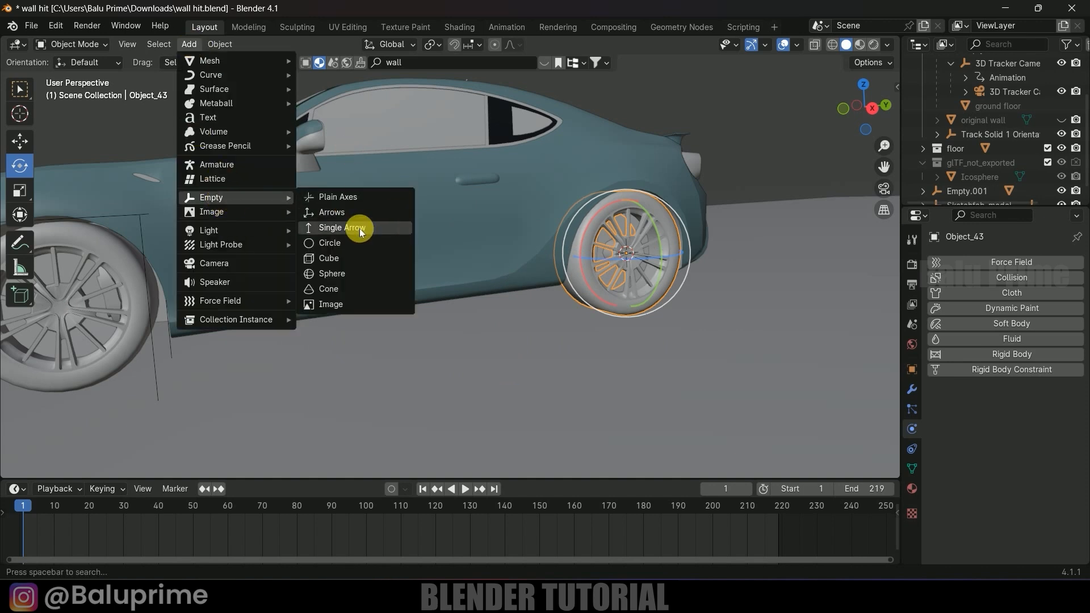
pyautogui.press('s')
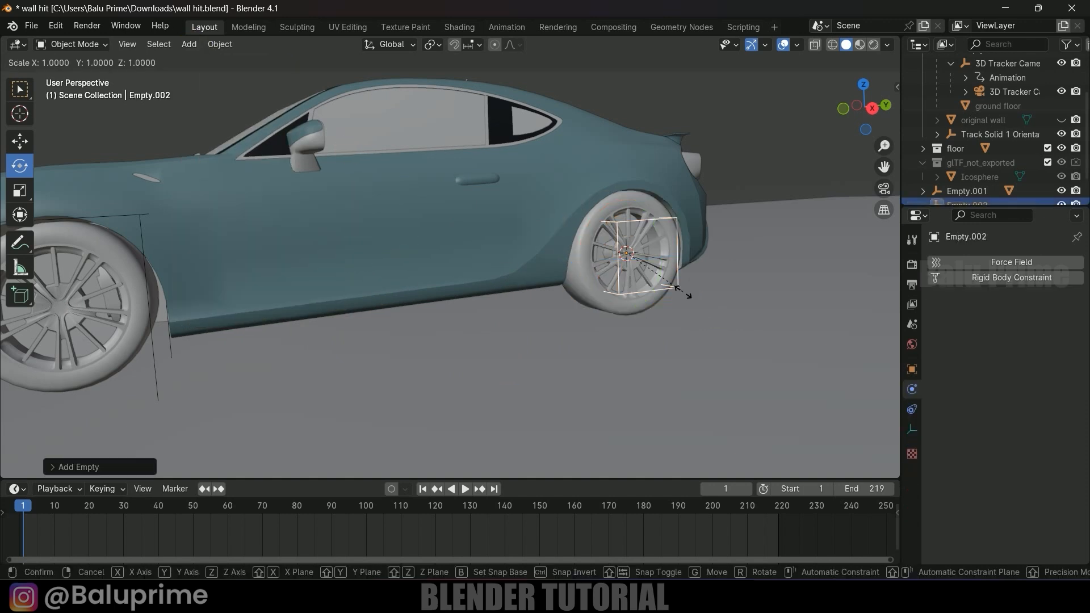
pyautogui.click(760, 305)
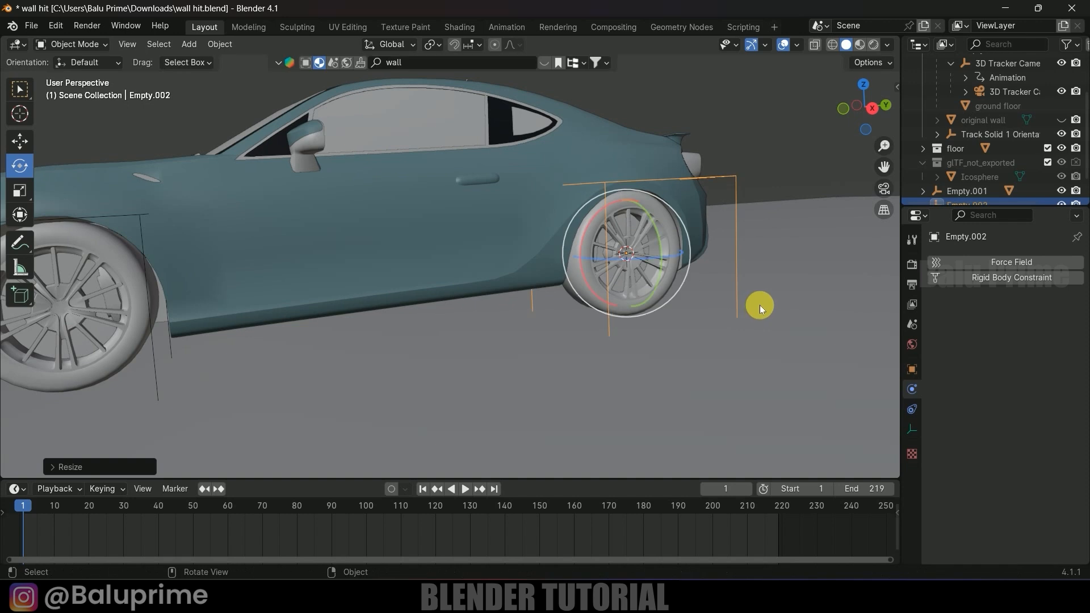
# Parent the rear wheel to its cube empty using Object (Keep Transform).
pyautogui.click(659, 210)
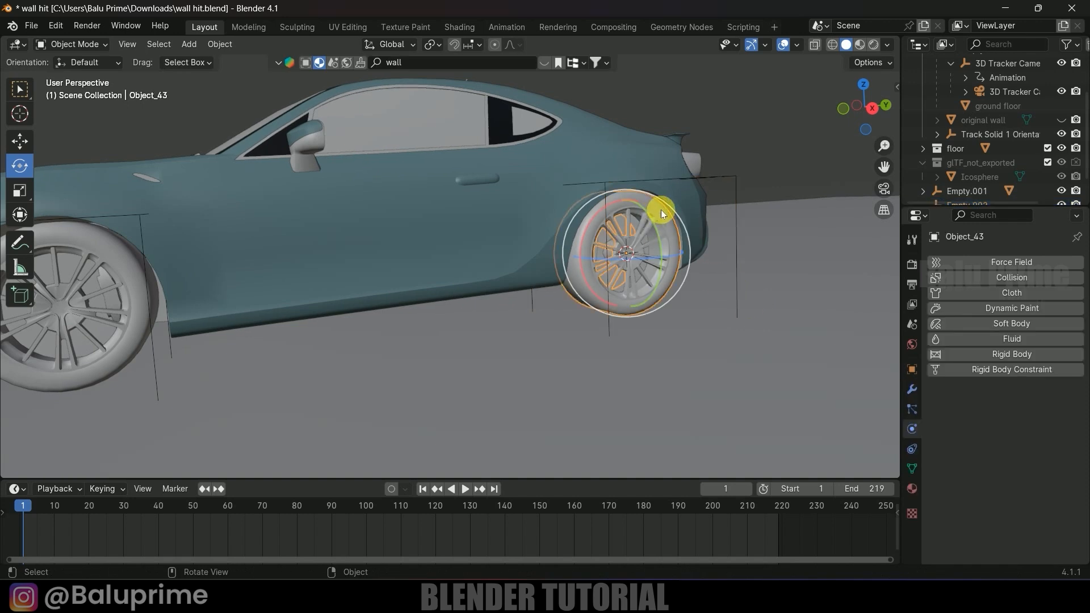
pyautogui.keyDown('shift'); pyautogui.click(734, 178); pyautogui.keyUp('shift')
pyautogui.hotkey('ctrl', 'p')
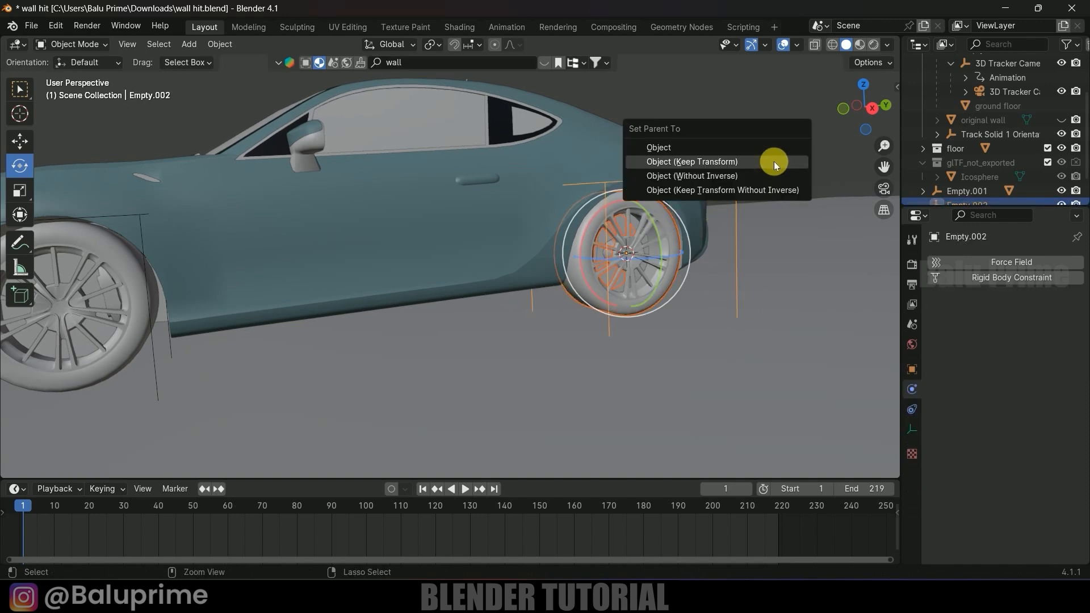
pyautogui.click(775, 161)
# Keyframe the front wheel empty's X rotation at 0° on frame 1.
pyautogui.scroll(-3, 760, 146)
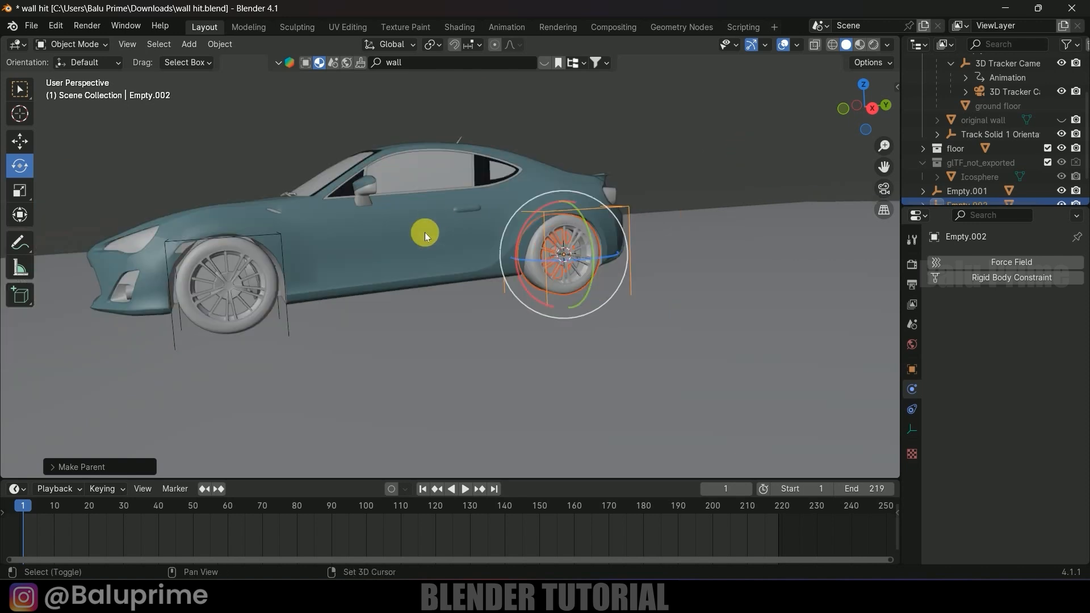
pyautogui.keyDown('shift'); pyautogui.moveTo(425, 234); pyautogui.dragTo(556, 213, button='middle'); pyautogui.keyUp('shift')
pyautogui.click(423, 491)
pyautogui.scroll(3, 475, 377)
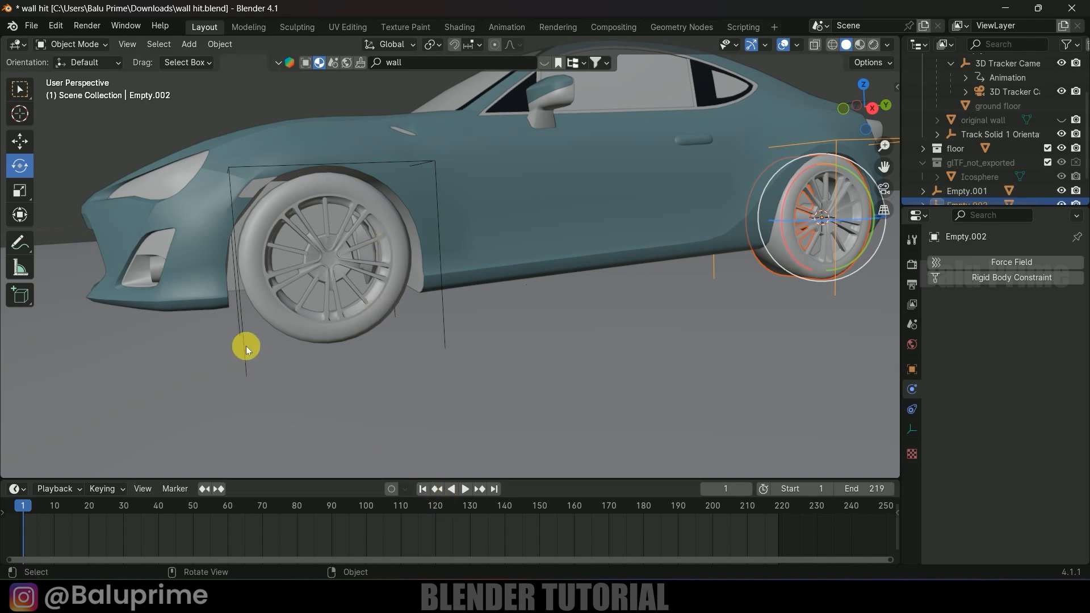
pyautogui.click(229, 168)
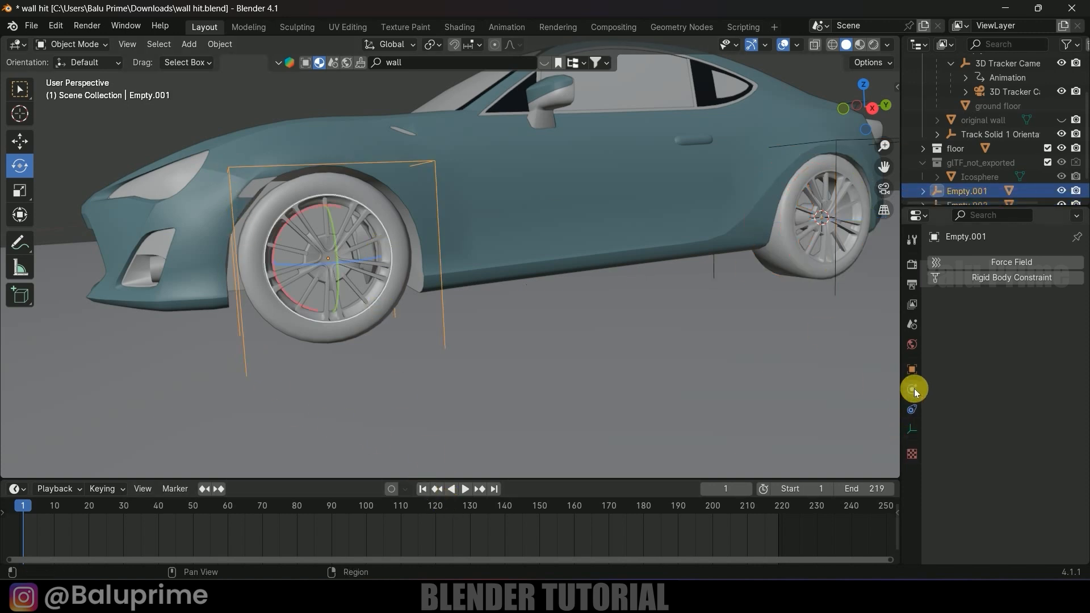
pyautogui.click(912, 371)
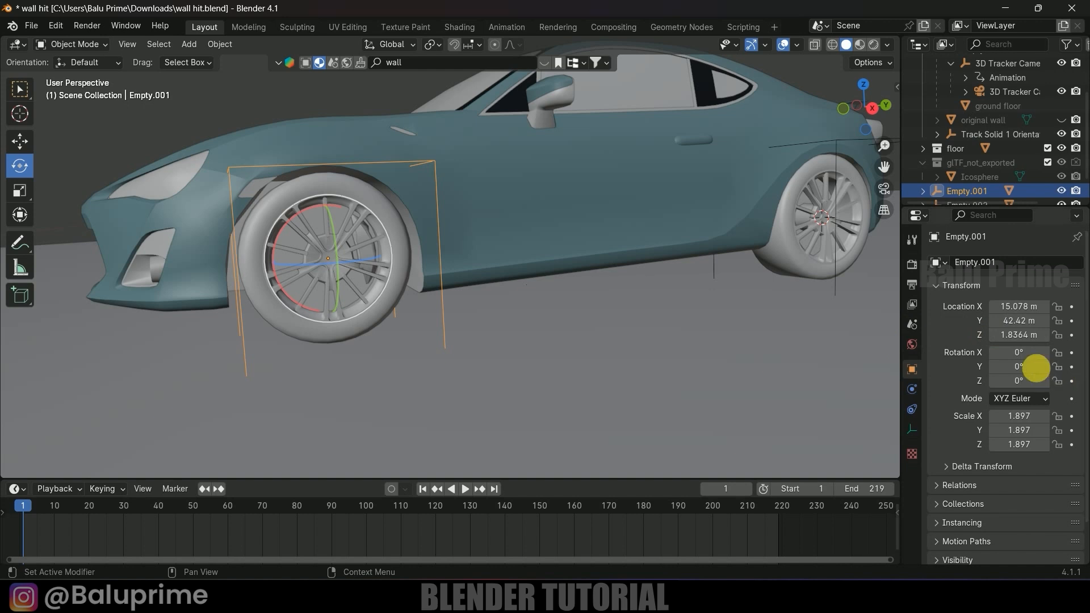
pyautogui.moveTo(1024, 359)
pyautogui.mouseDown()
pyautogui.moveTo(1079, 352)
pyautogui.moveTo(1034, 353)
pyautogui.mouseUp()
pyautogui.click(1022, 366)
pyautogui.write('0')
pyautogui.press('Return')
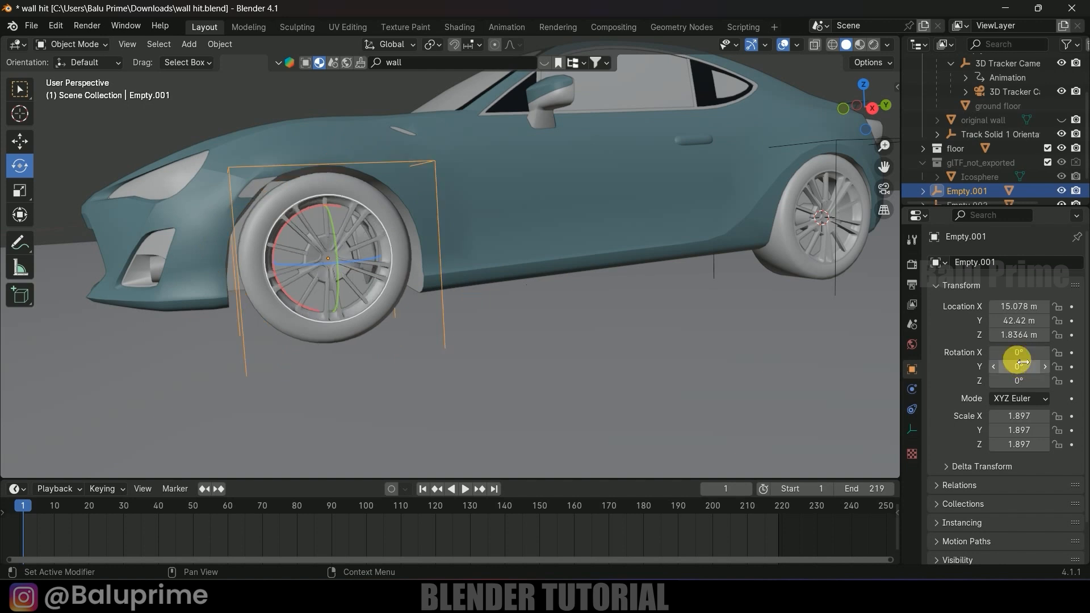
pyautogui.click(1072, 353)
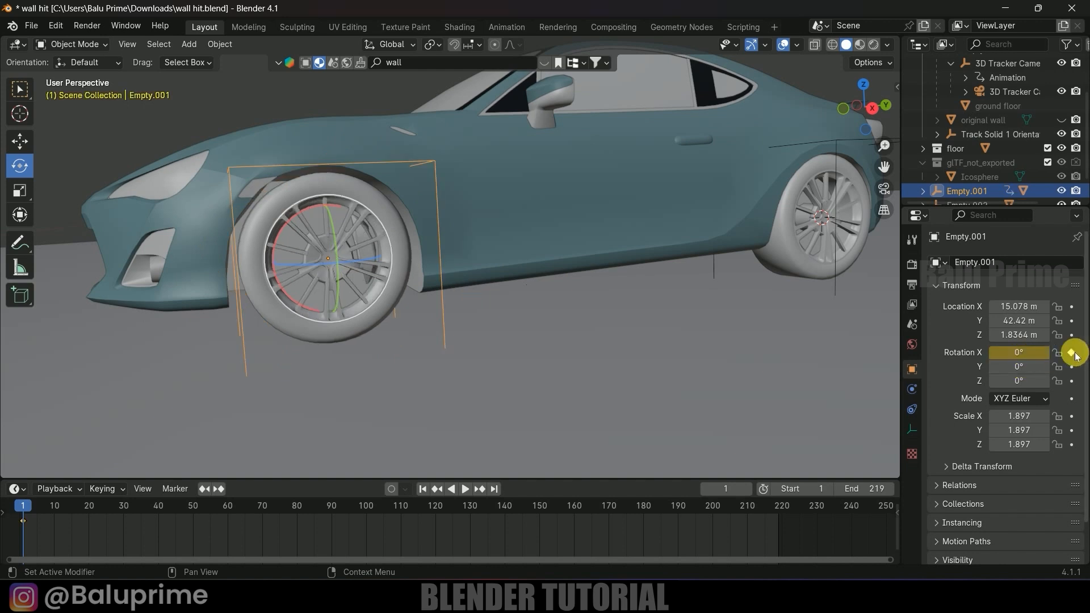
# Keyframe the rear wheel empty's X rotation at 0° on frame 1 and play the animation briefly to check the wheels.
pyautogui.click(835, 275)
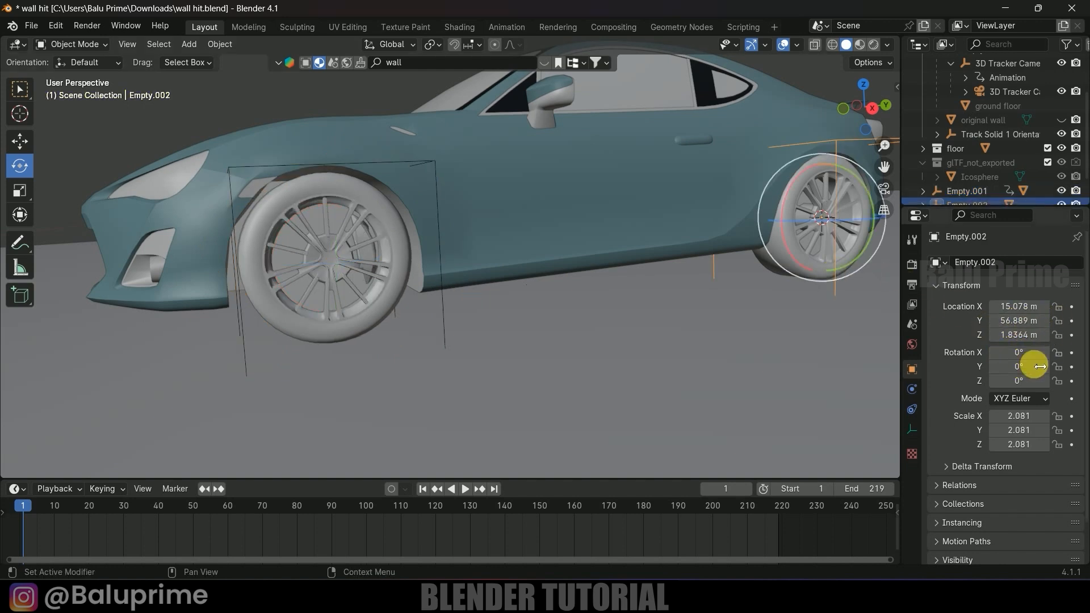
pyautogui.click(1072, 355)
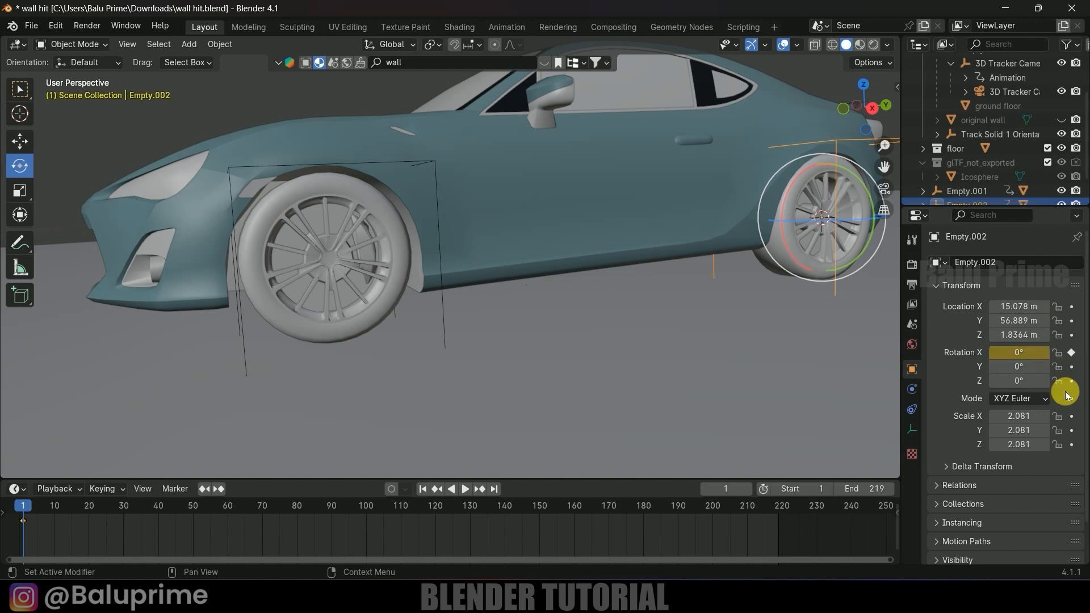
pyautogui.click(465, 489)
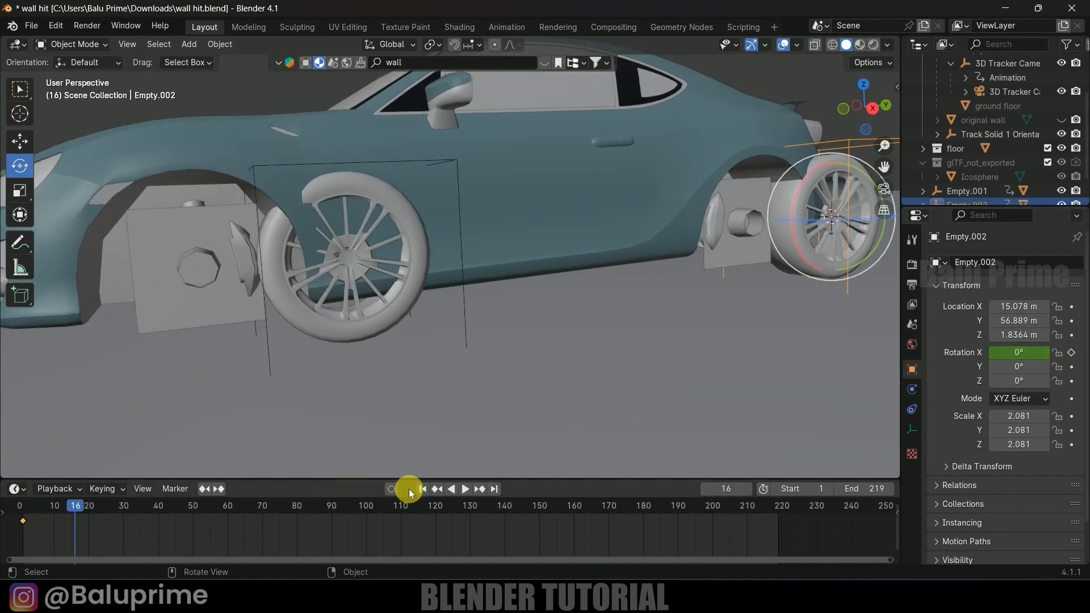
pyautogui.click(423, 489)
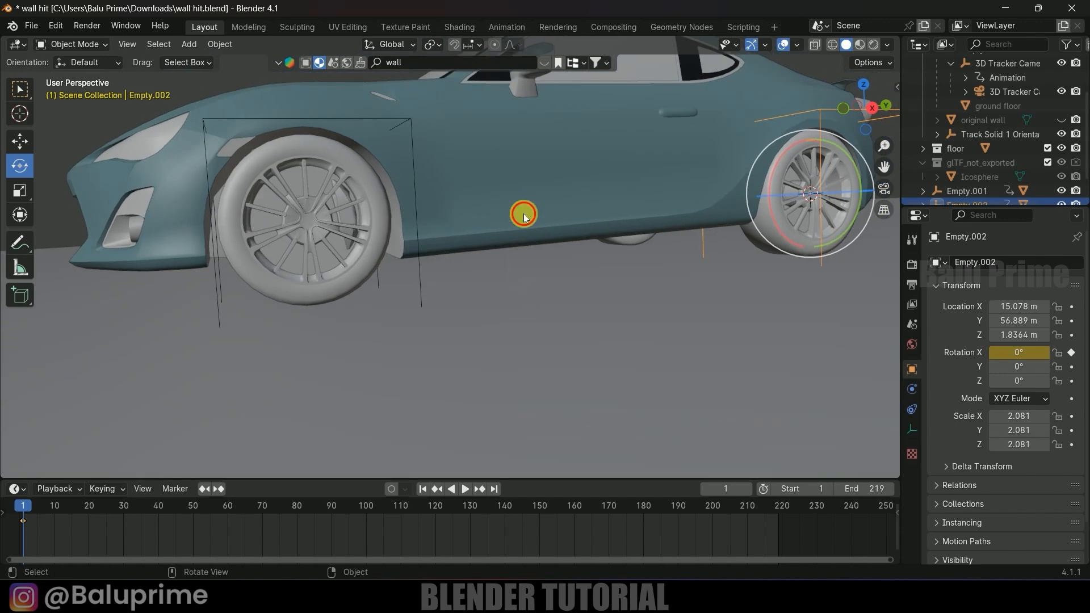
# Reveal the hidden objects and parent the front wheel empty to the car's GLTF_created_0 armature with Object (Keep Transform).
pyautogui.click(537, 237)
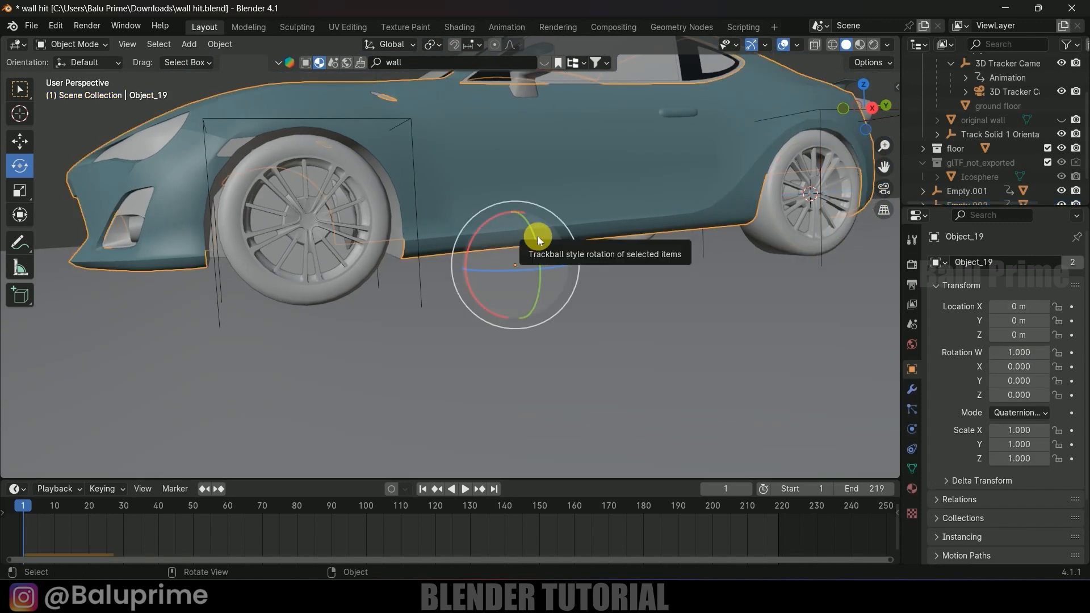
pyautogui.hotkey('alt', 'h')
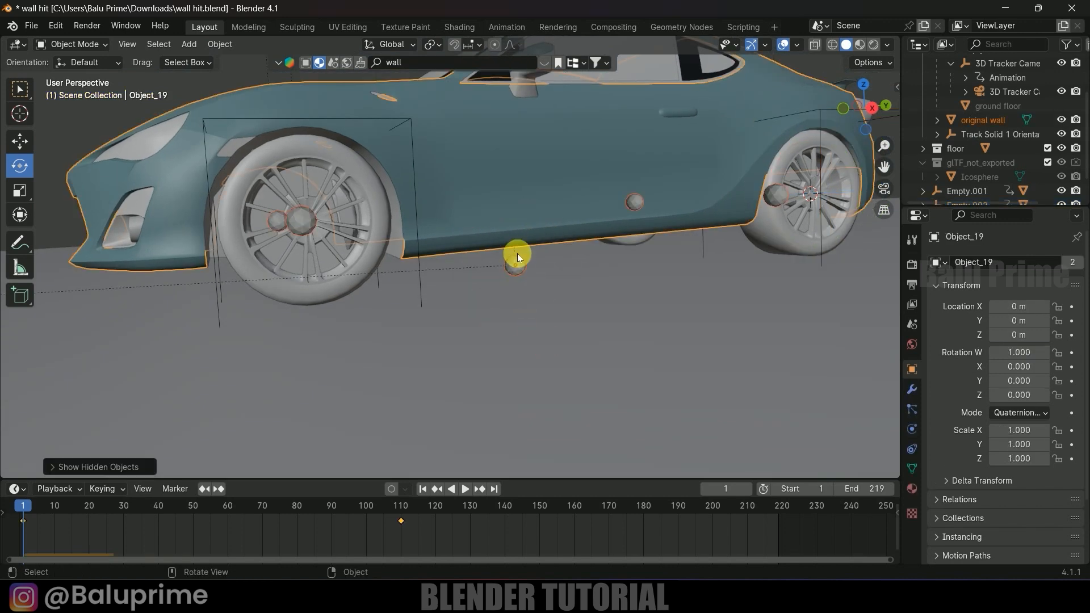
pyautogui.click(419, 259)
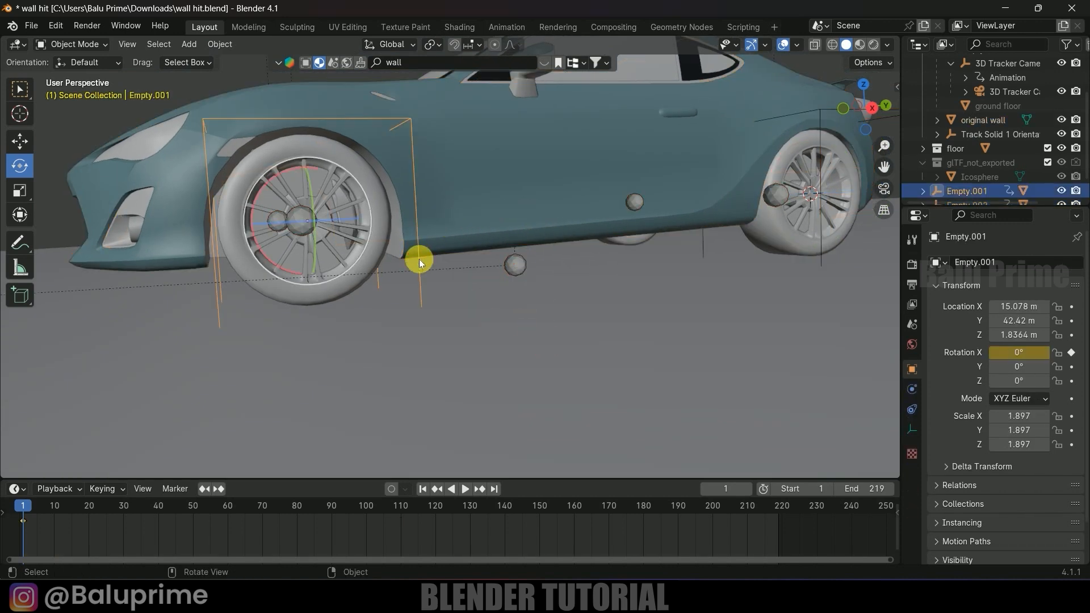
pyautogui.keyDown('shift'); pyautogui.click(516, 266); pyautogui.keyUp('shift')
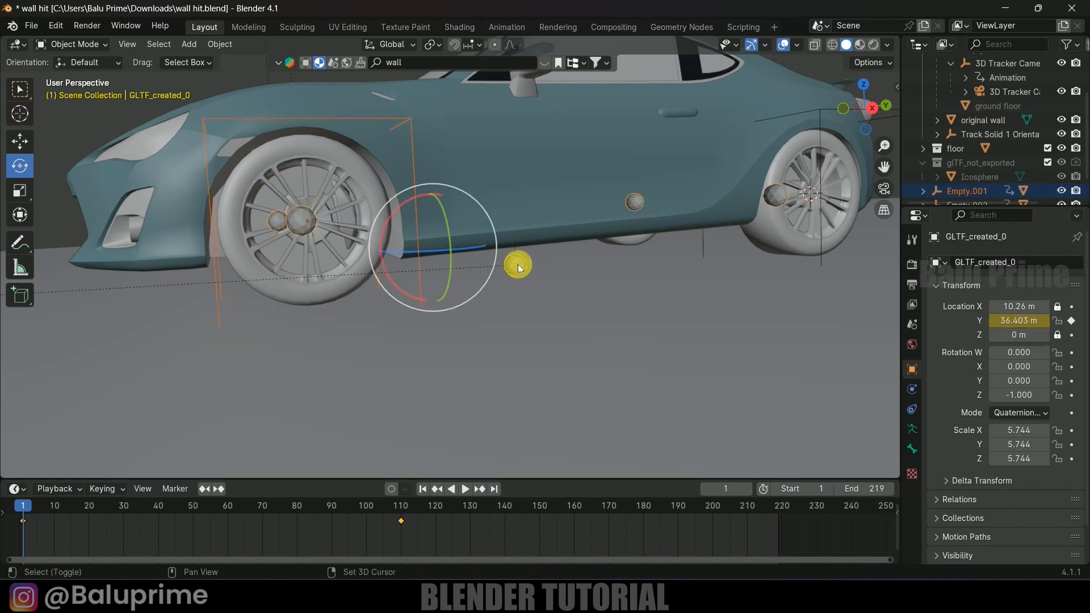
pyautogui.hotkey('ctrl', 'p')
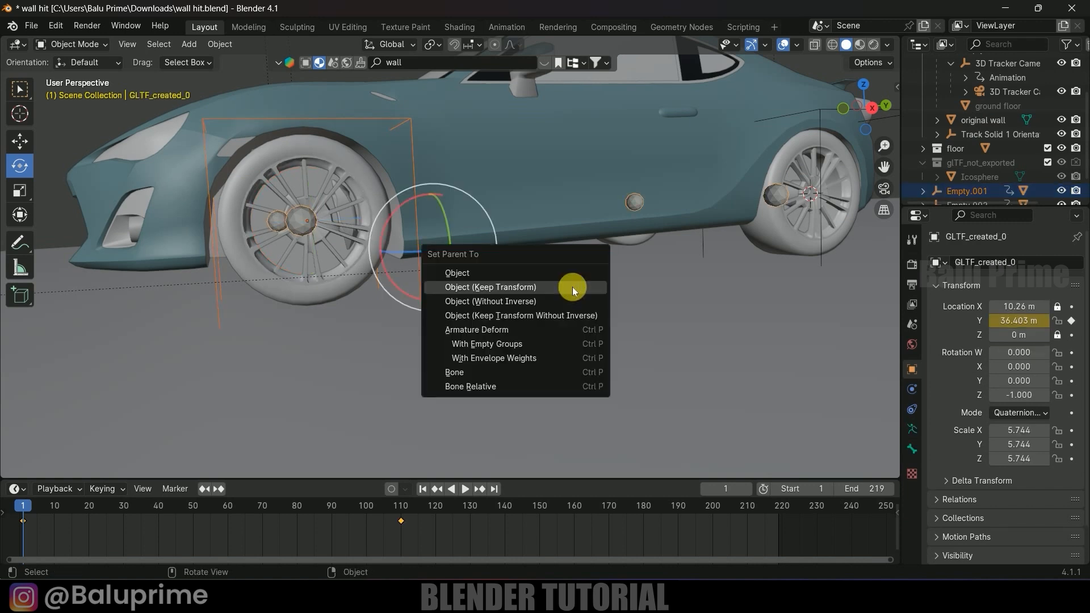
pyautogui.click(573, 287)
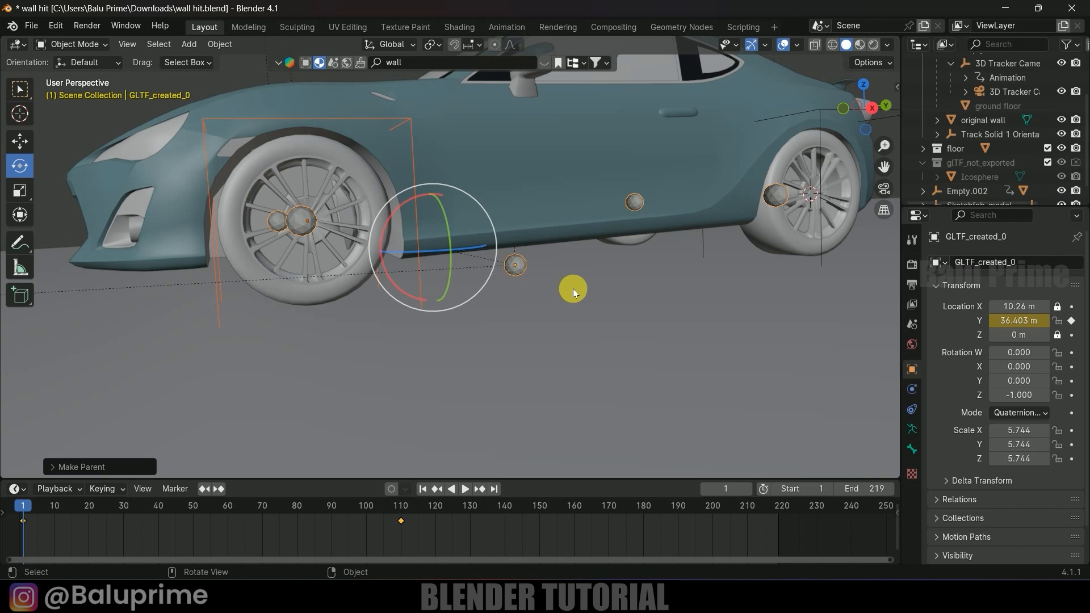
# Parent the rear wheel empty to the GLTF_created_0 armature with Object (Keep Transform).
pyautogui.click(820, 247)
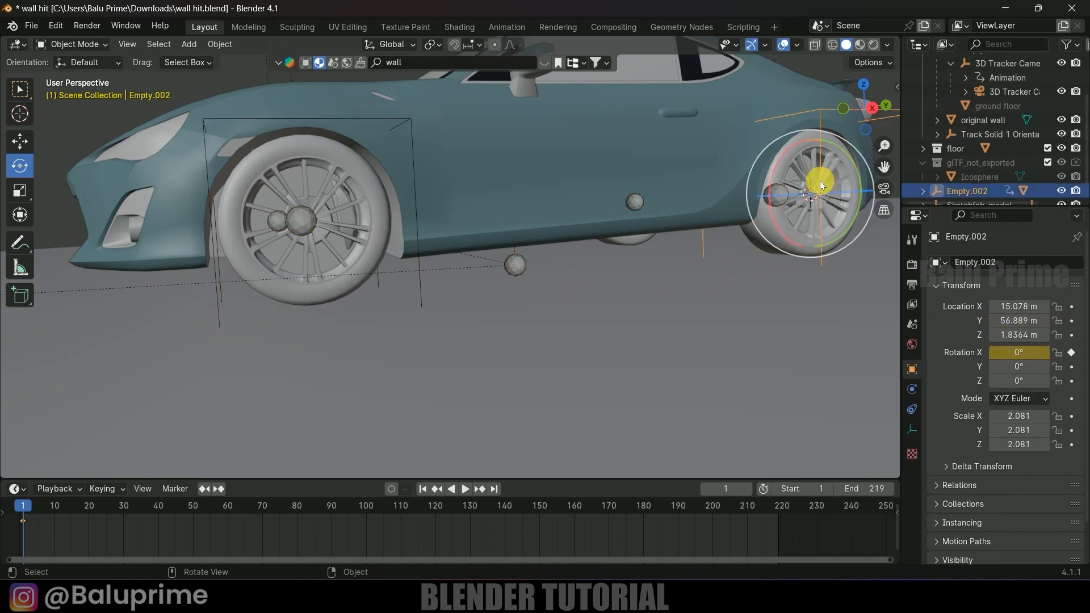
pyautogui.keyDown('shift'); pyautogui.click(523, 263); pyautogui.keyUp('shift')
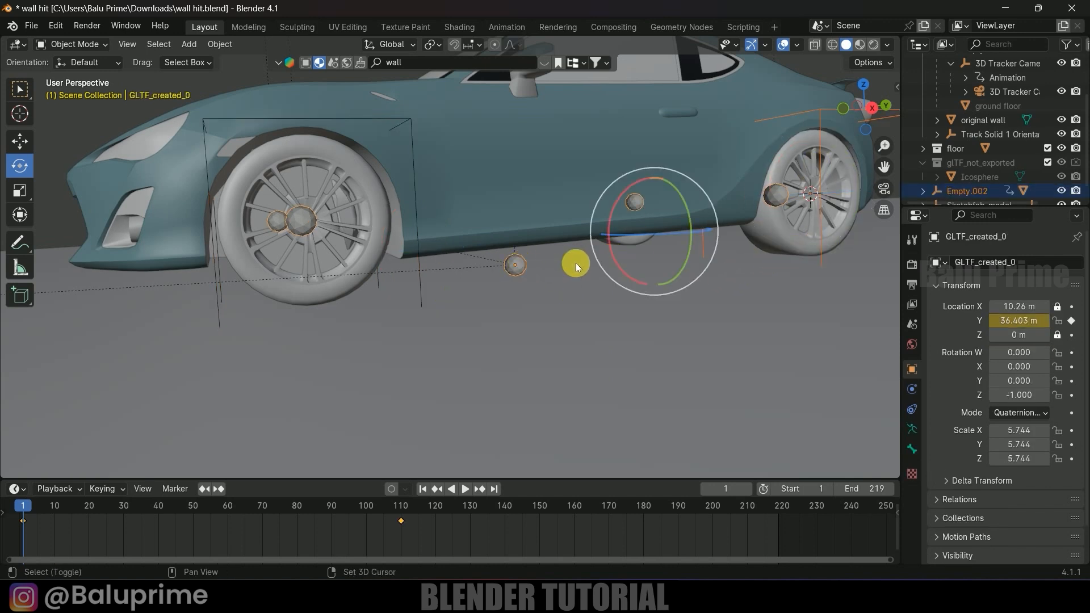
pyautogui.hotkey('ctrl', 'p')
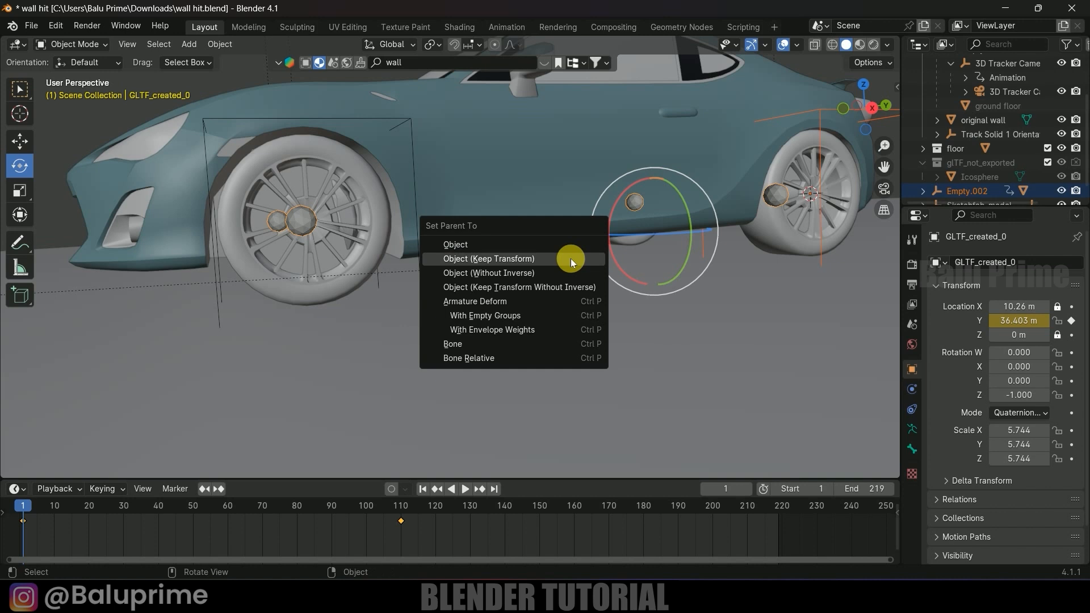
pyautogui.click(571, 259)
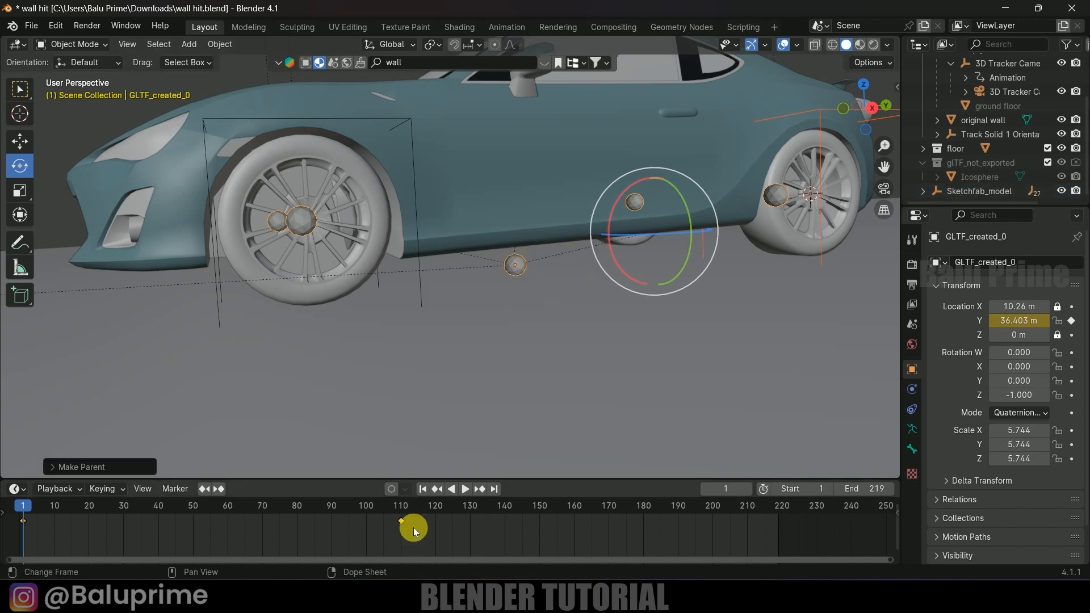
# Set the front wheel empty's X rotation to 450° on frame 110 and keyframe it.
pyautogui.click(402, 509)
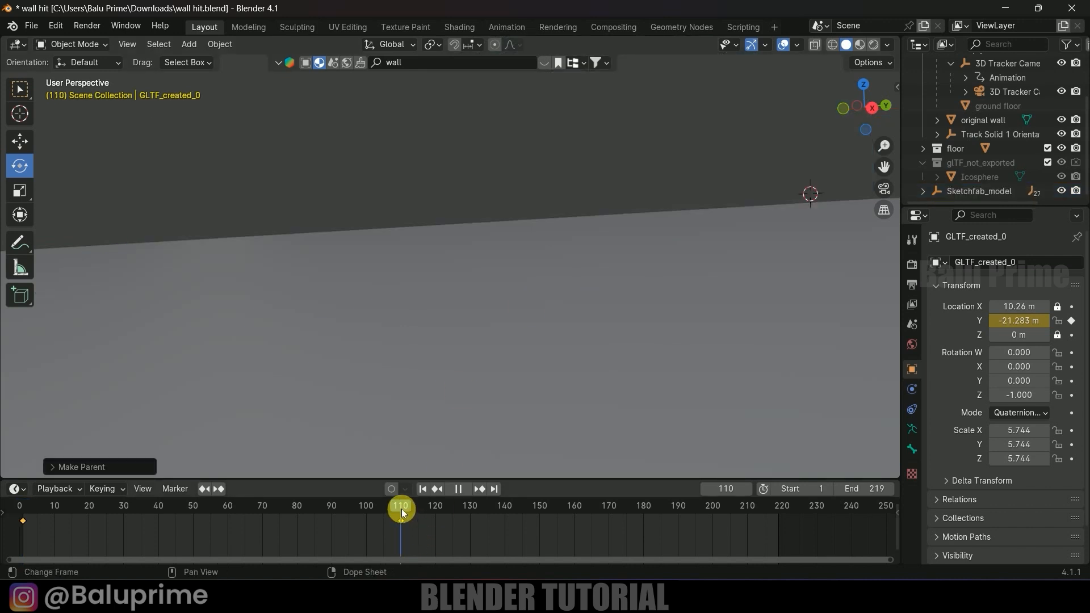
pyautogui.scroll(-5, 484, 370)
pyautogui.keyDown('shift'); pyautogui.moveTo(369, 305); pyautogui.dragTo(401, 329, button='middle'); pyautogui.keyUp('shift')
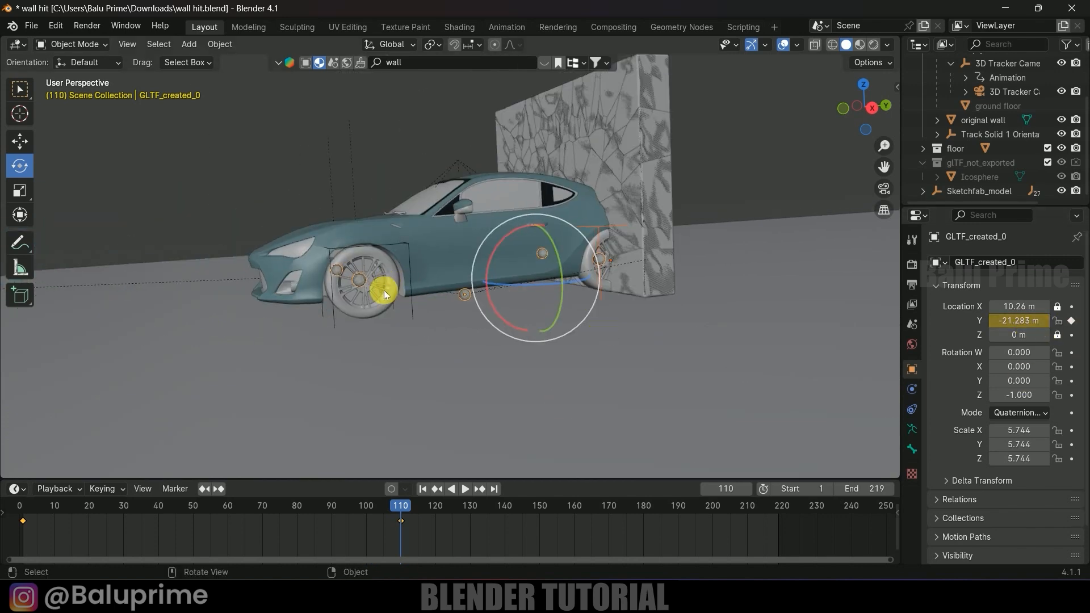
pyautogui.click(411, 247)
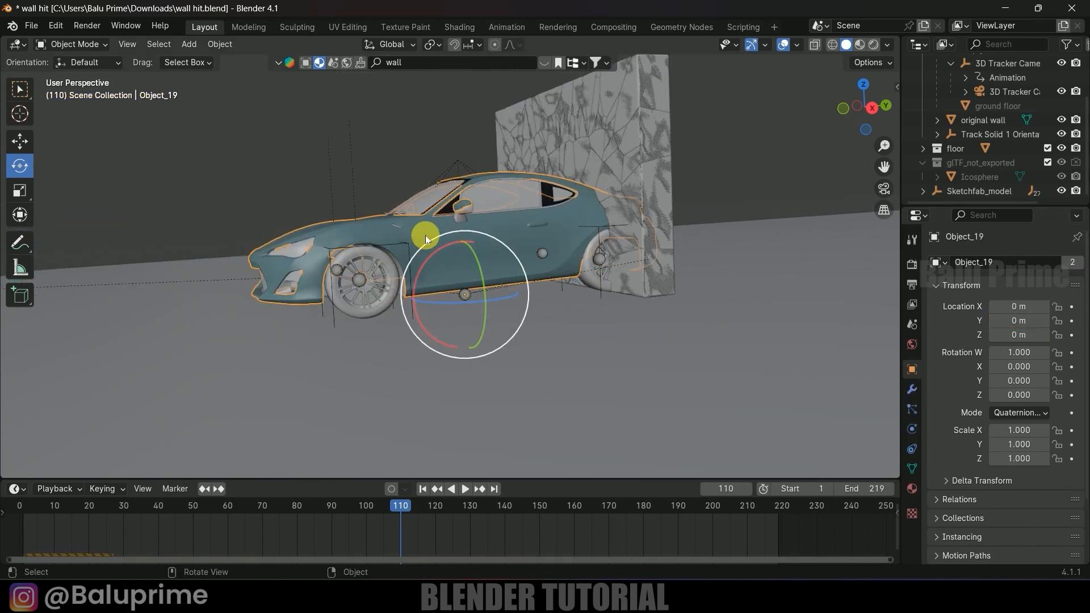
pyautogui.click(403, 243)
pyautogui.moveTo(1008, 352); pyautogui.dragTo(1079, 352)
pyautogui.click(1021, 355)
pyautogui.write('450')
pyautogui.press('Return')
pyautogui.click(1071, 353)
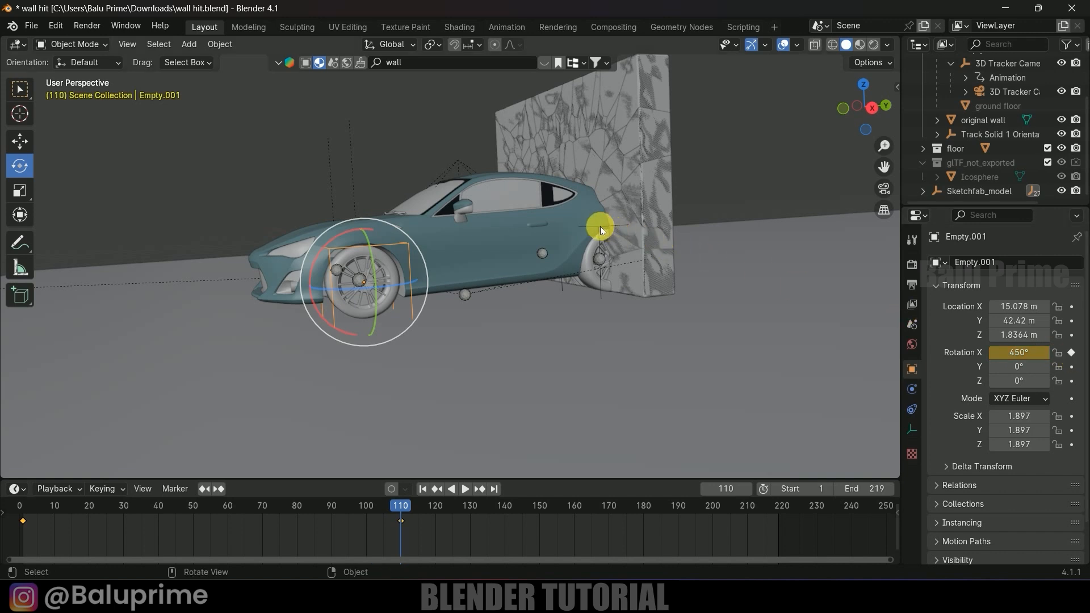
# Set the rear wheel empty's X rotation to 450° on frame 110 and keyframe it.
pyautogui.click(601, 226)
pyautogui.click(1019, 352)
pyautogui.write('450')
pyautogui.press('Return')
pyautogui.click(1072, 353)
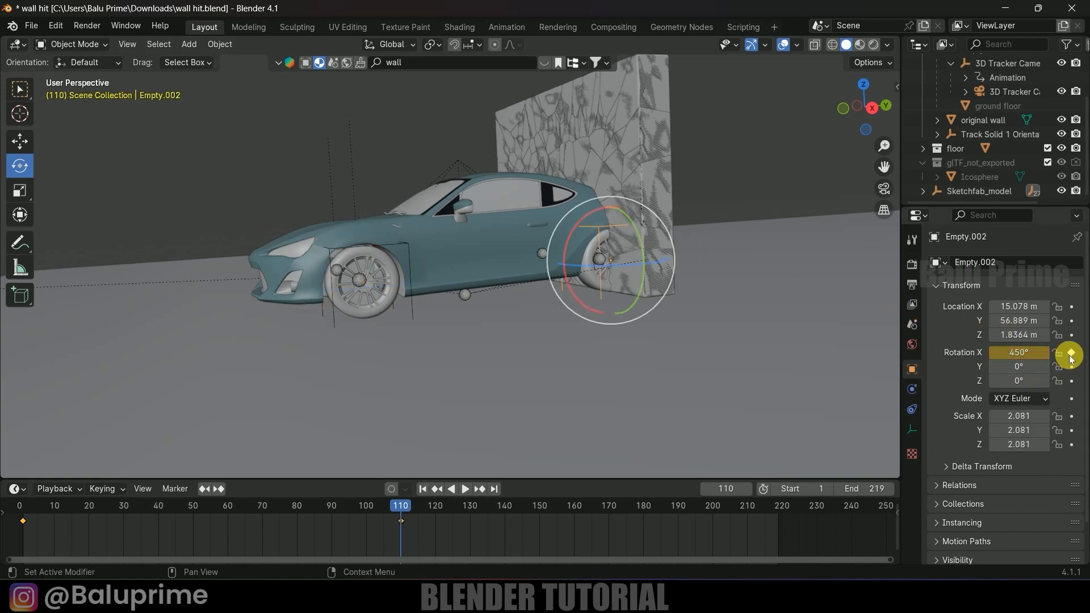
# Play the animation from frame 1 to check how fast the wheels spin as the car drives.
pyautogui.click(423, 489)
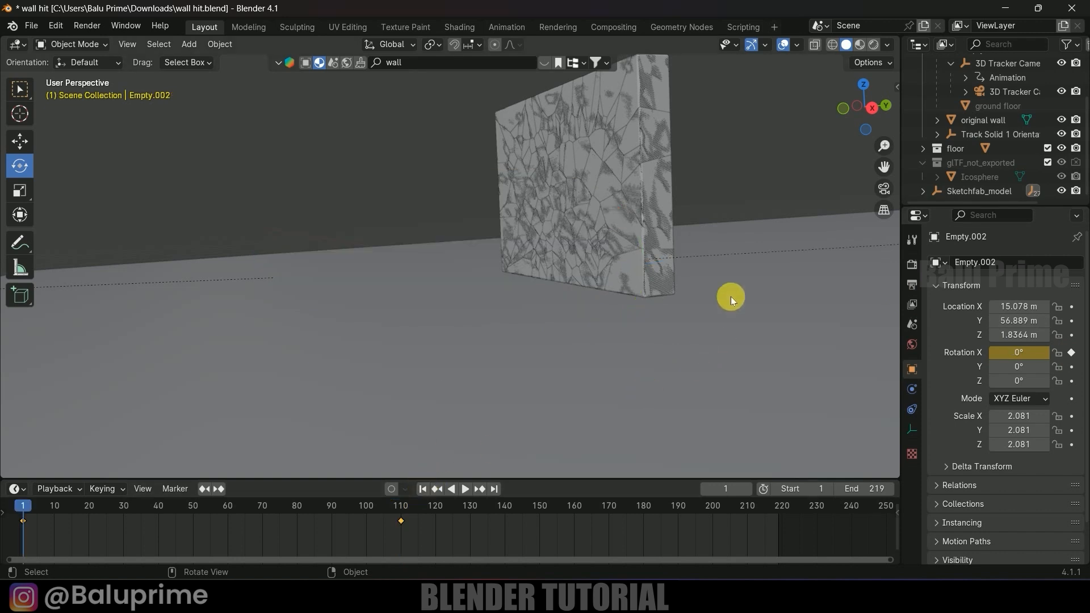
pyautogui.press('space')
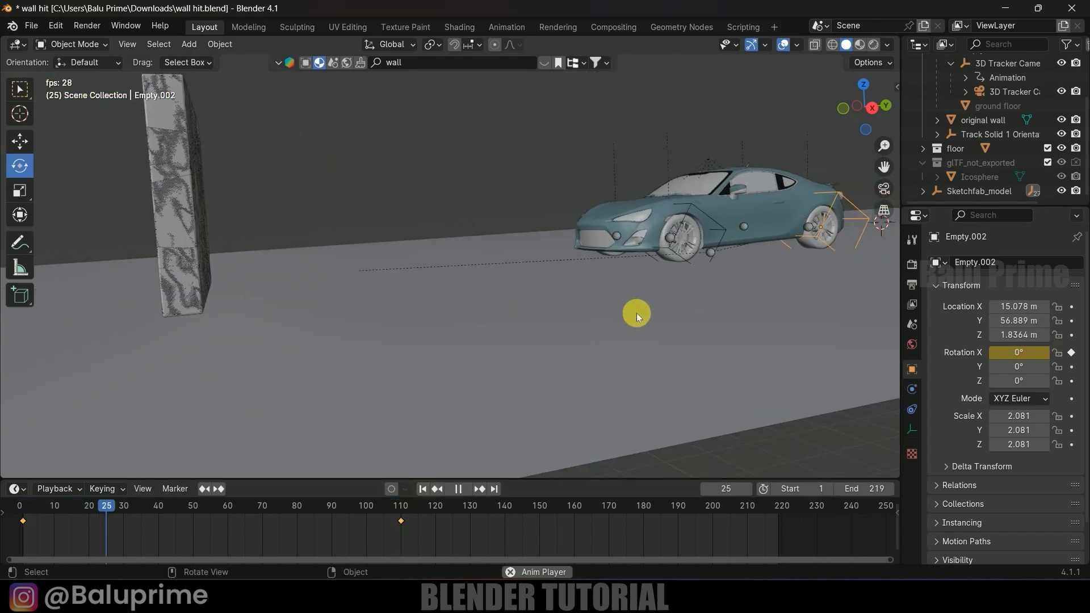
pyautogui.press('space')
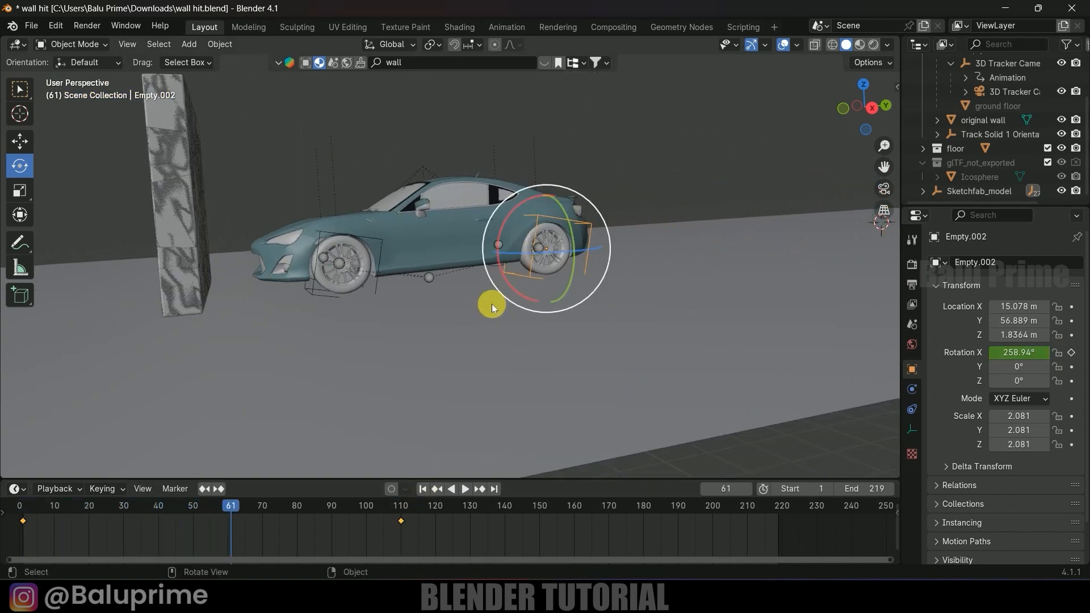
# Set the rear wheel empty's X rotation to 900° on frame 110 and update its keyframe.
pyautogui.click(482, 489)
pyautogui.click(1025, 354)
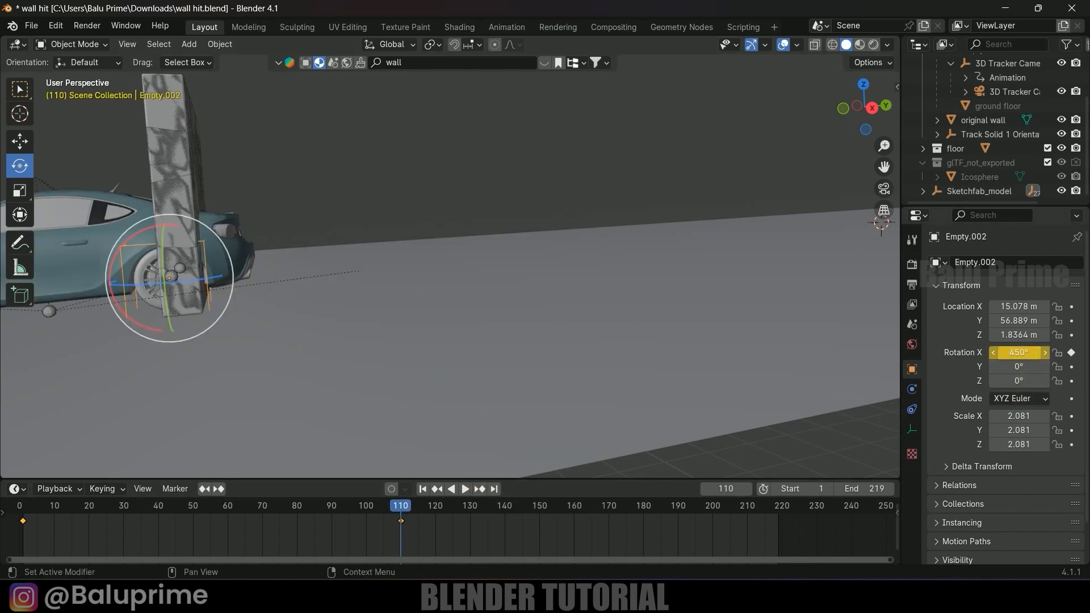
pyautogui.write('900')
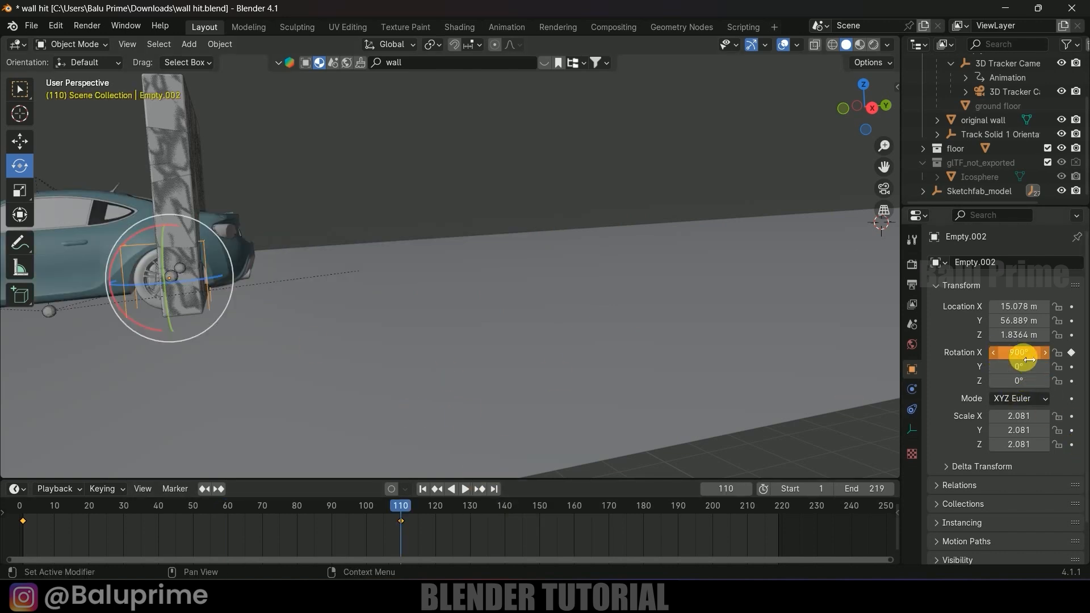
pyautogui.press('Return')
pyautogui.click(1071, 353)
# Set the front wheel empty's X rotation to 900° on frame 110 and update its keyframe.
pyautogui.moveTo(314, 322); pyautogui.dragTo(481, 317, button='middle')
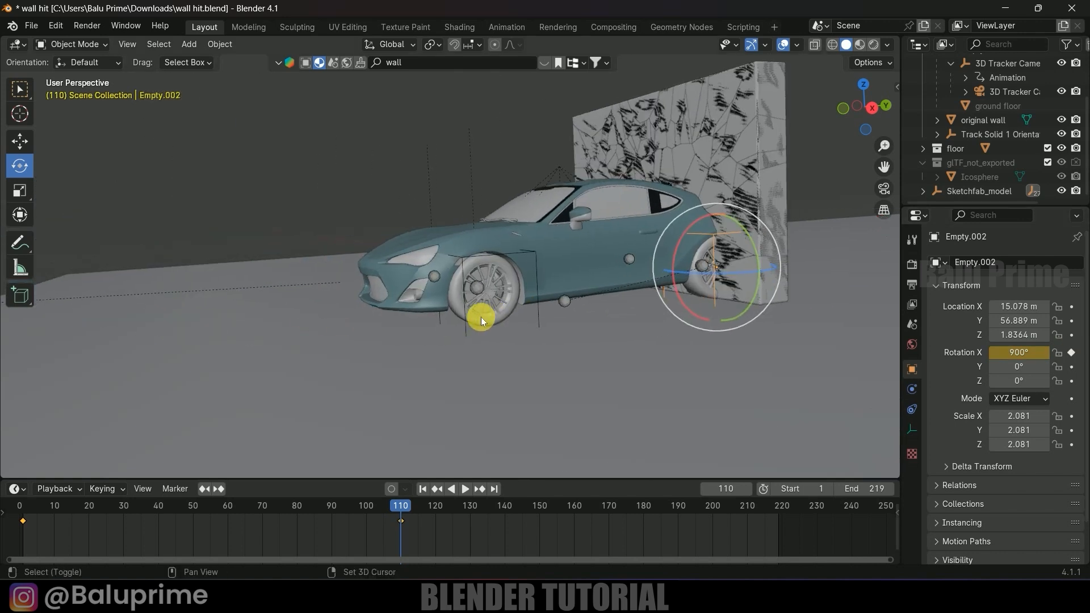
pyautogui.click(461, 259)
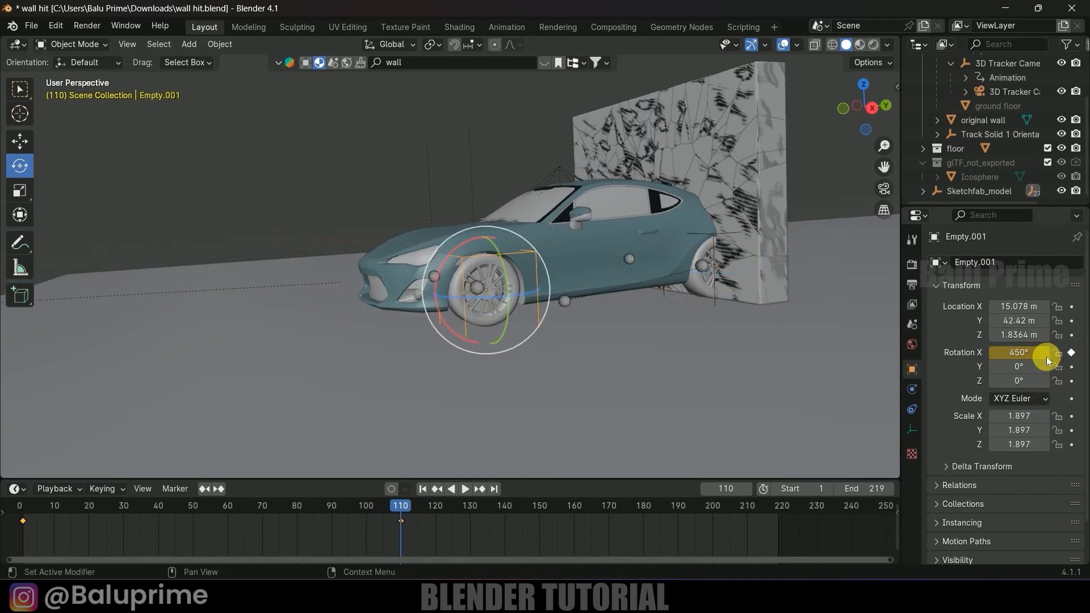
pyautogui.click(1030, 357)
pyautogui.write('900')
pyautogui.press('Return')
pyautogui.click(1071, 352)
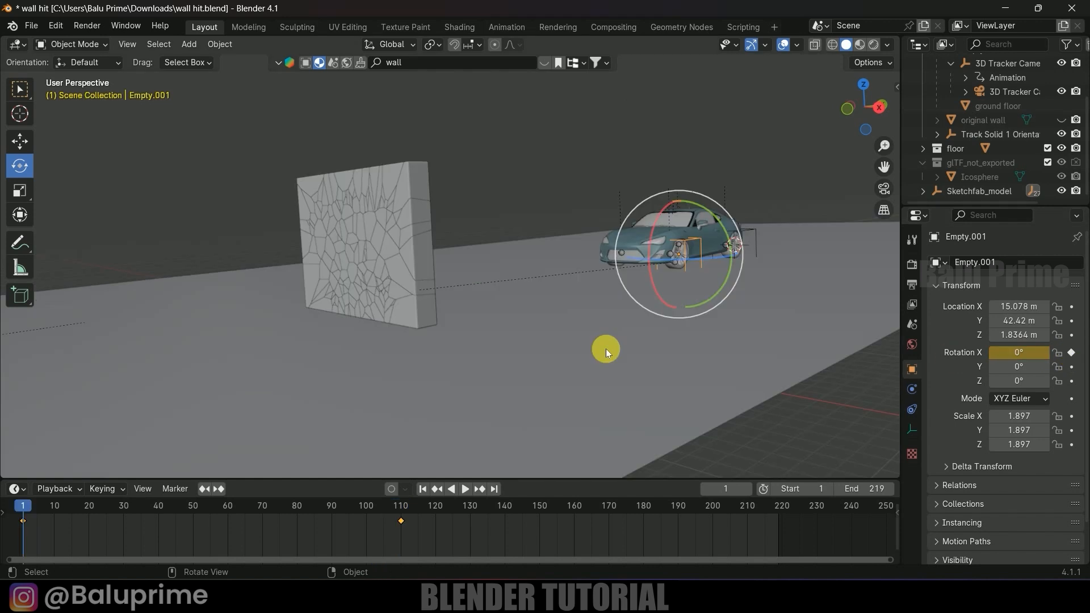
# Play the animation to check the wheel spin and the crash, return to frame 1 and inspect the cracks in the fractured wall.
pyautogui.press('space')
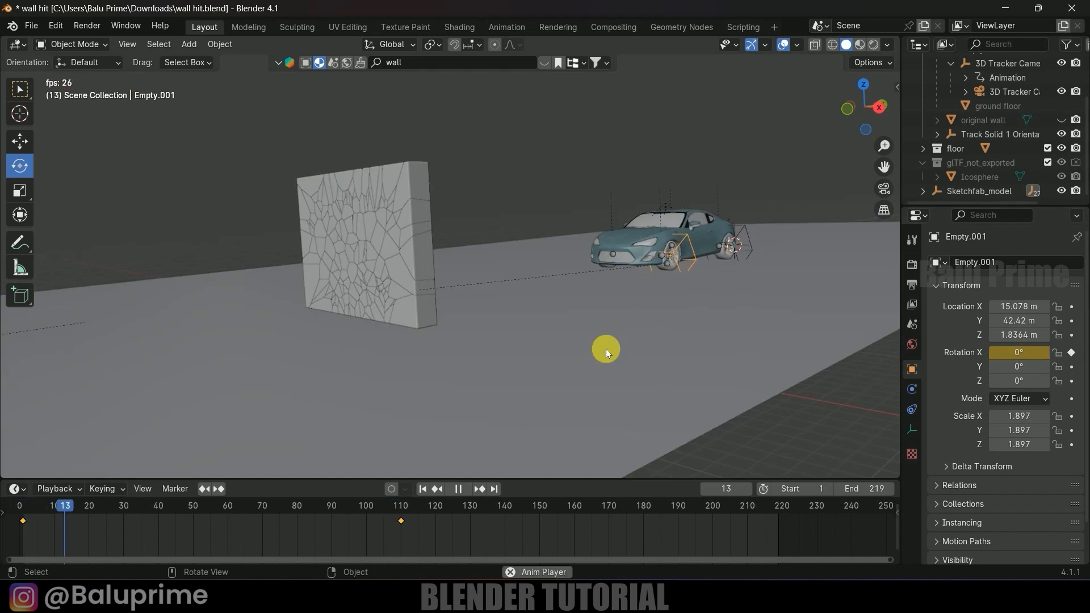
pyautogui.scroll(3, 629, 321)
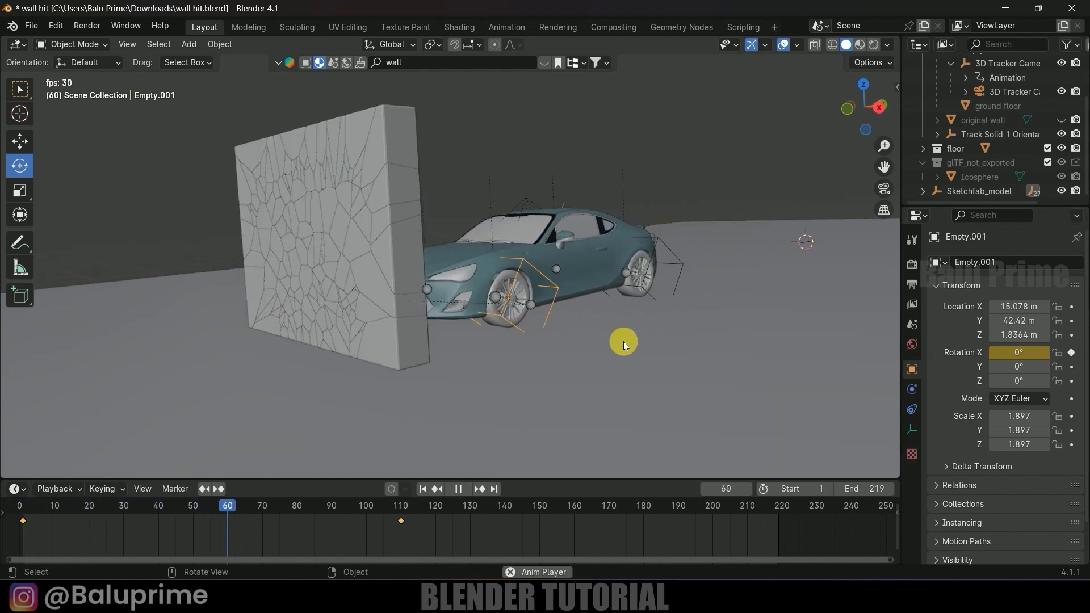
pyautogui.press('space')
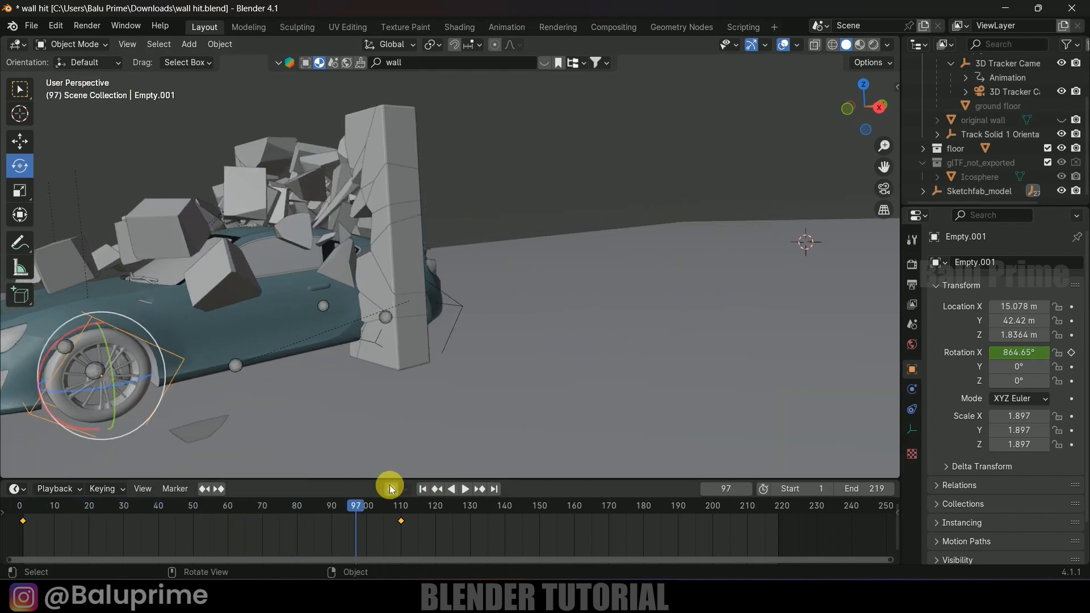
pyautogui.click(421, 489)
pyautogui.moveTo(656, 289); pyautogui.dragTo(516, 219, button='middle')
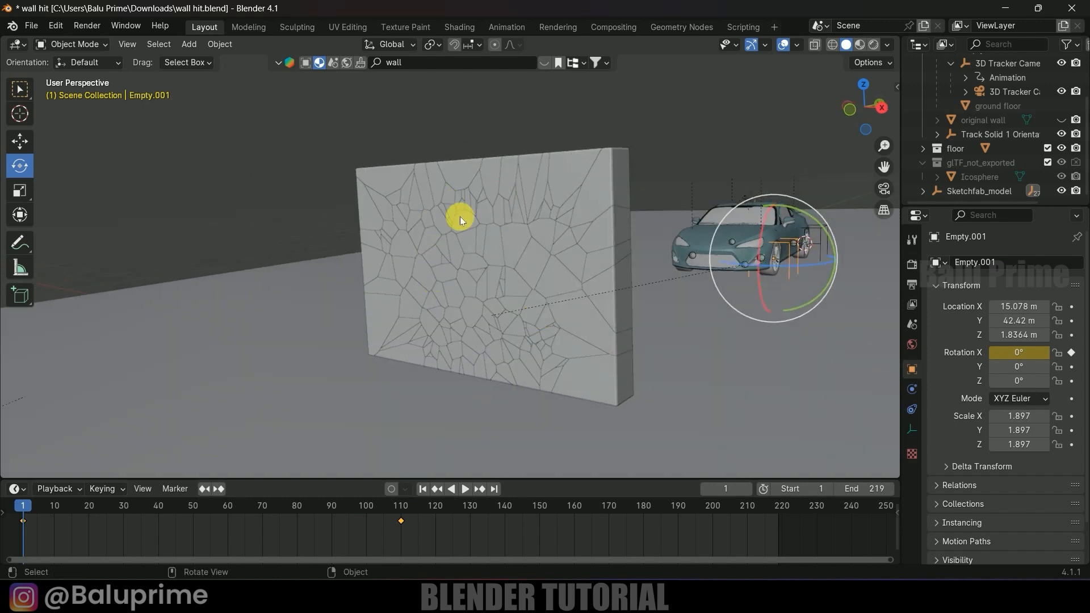
pyautogui.keyDown('shift'); pyautogui.moveTo(499, 244); pyautogui.dragTo(469, 237, button='middle'); pyautogui.keyUp('shift')
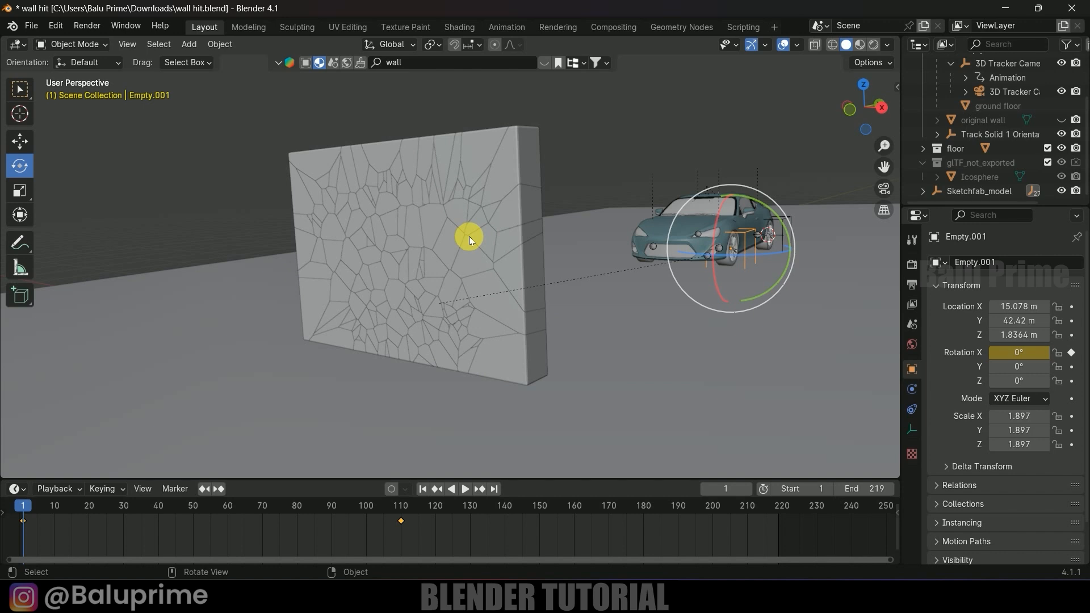
# Unhide the original wall in the viewport and select it to inspect how it overlaps the fractured pieces.
pyautogui.click(1062, 120)
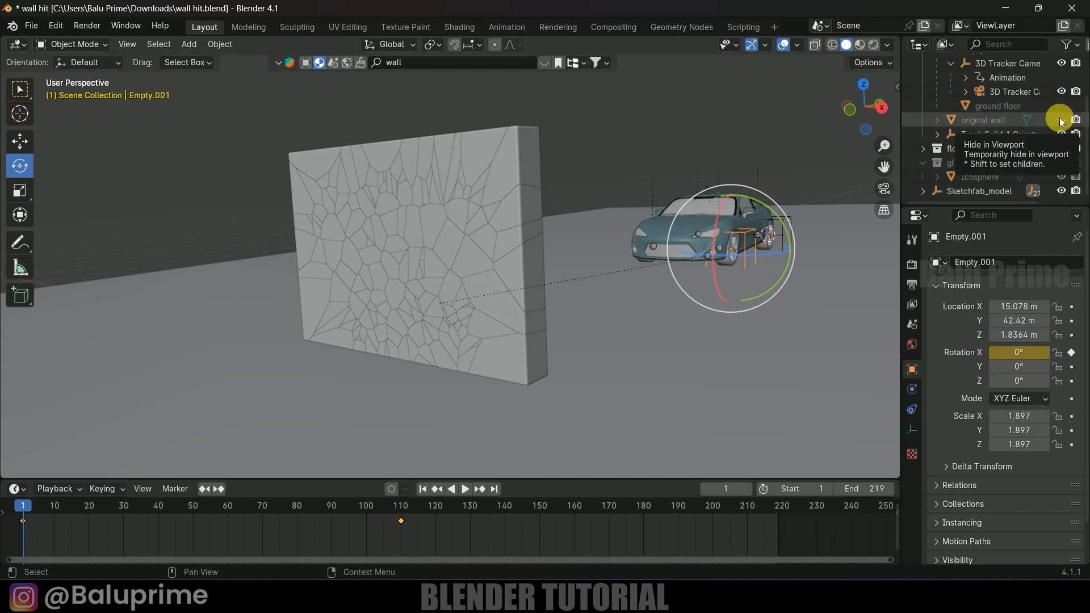
pyautogui.click(1062, 120)
pyautogui.click(985, 120)
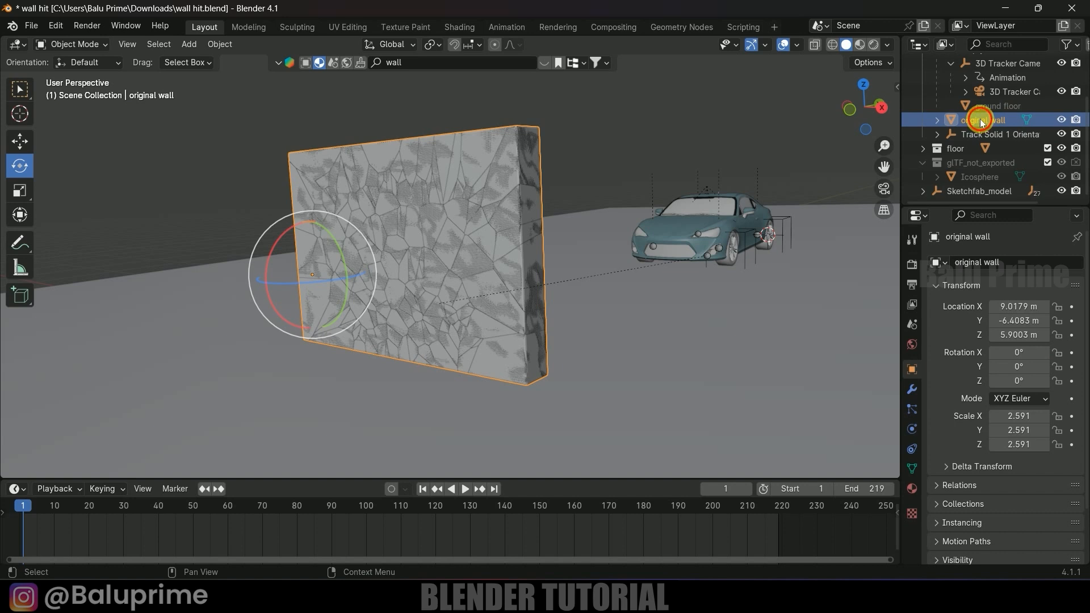
pyautogui.scroll(4, 496, 311)
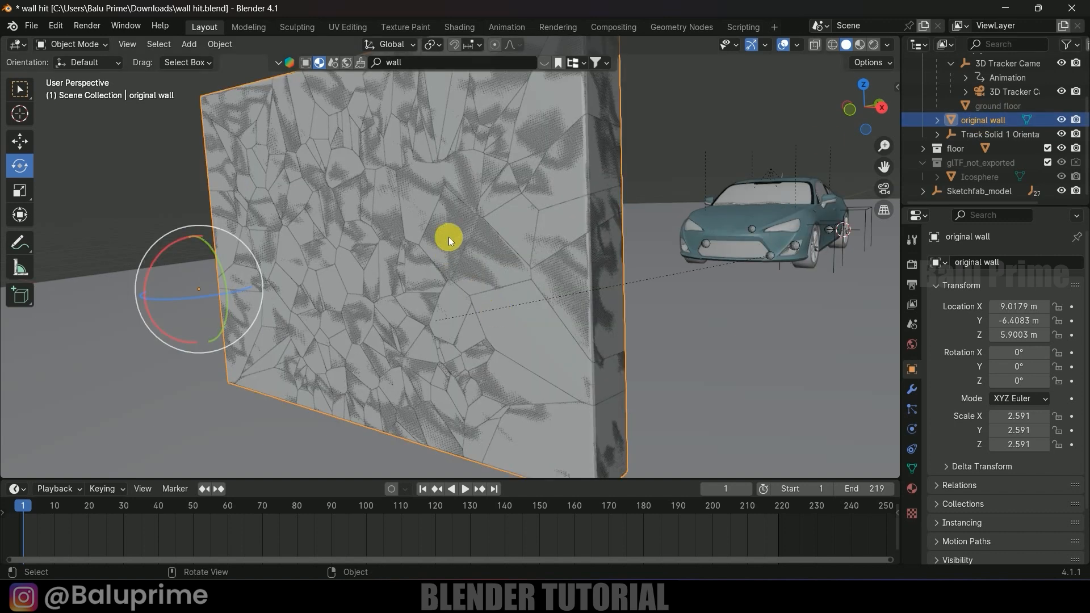
pyautogui.scroll(-3, 458, 234)
# Add a Solidify modifier to the original wall and set its thickness to -0.01 m.
pyautogui.click(913, 389)
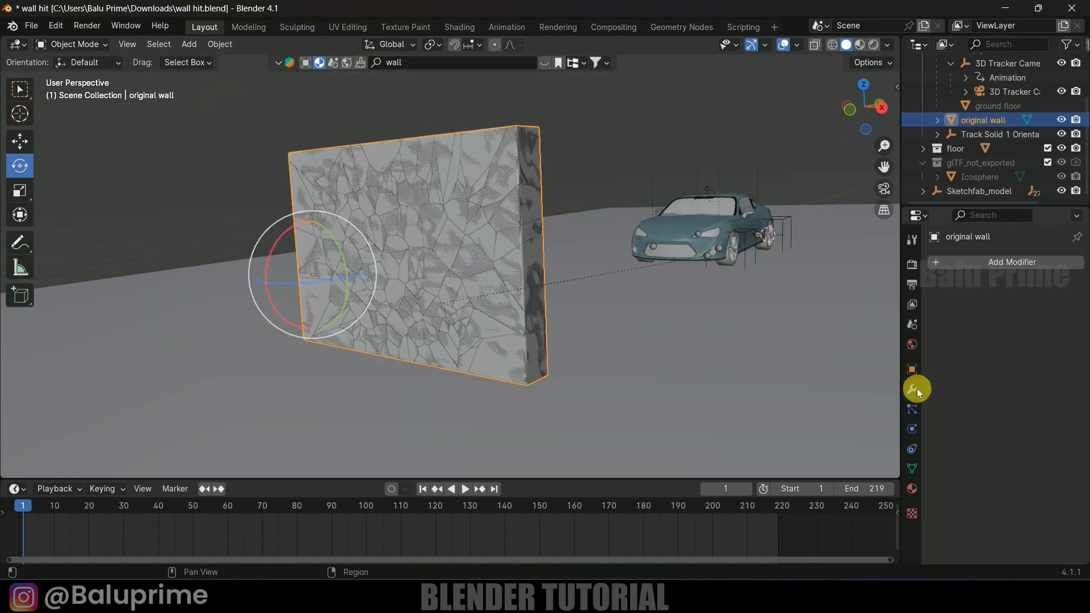
pyautogui.click(980, 262)
pyautogui.moveTo(980, 260)
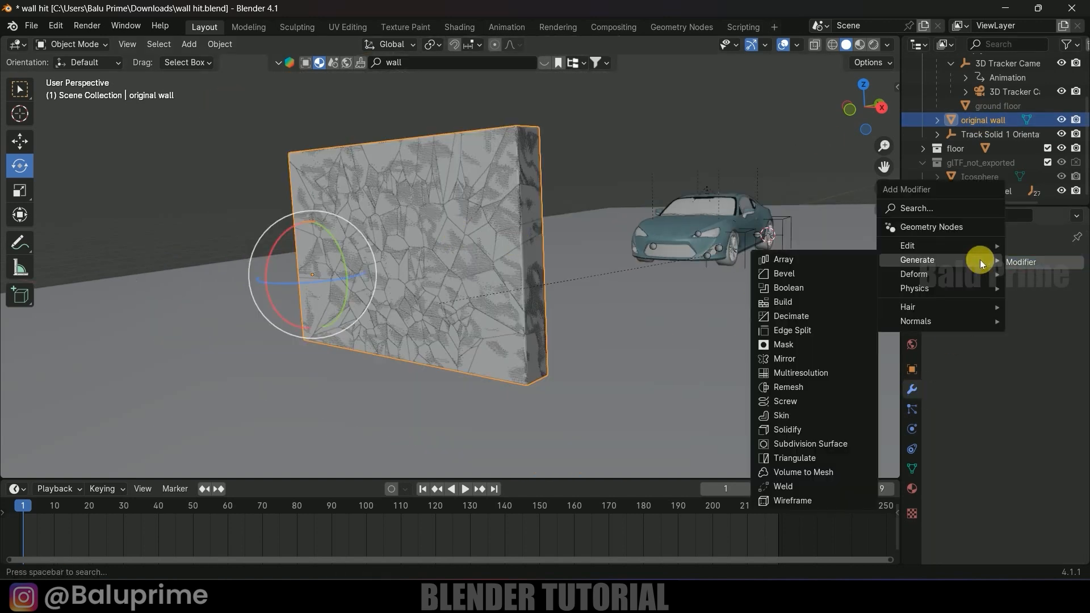
pyautogui.click(786, 430)
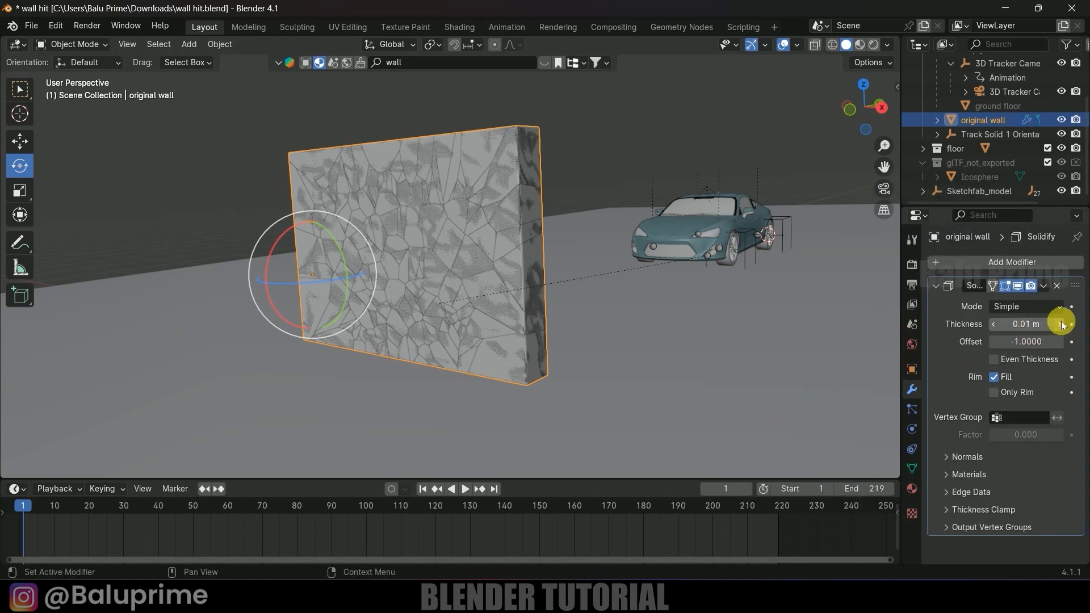
pyautogui.click(995, 325)
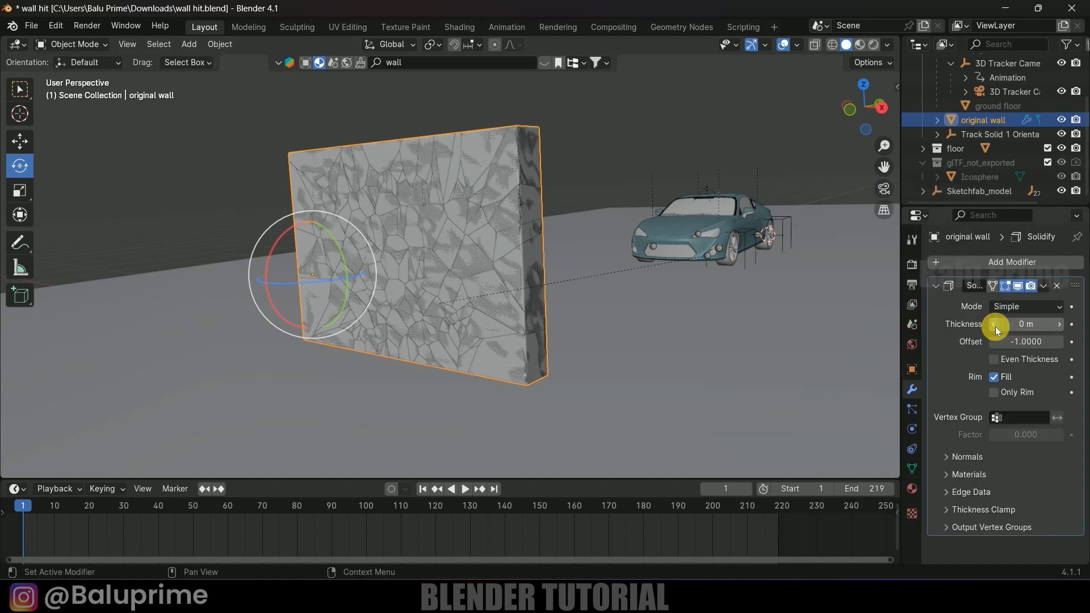
pyautogui.click(995, 324)
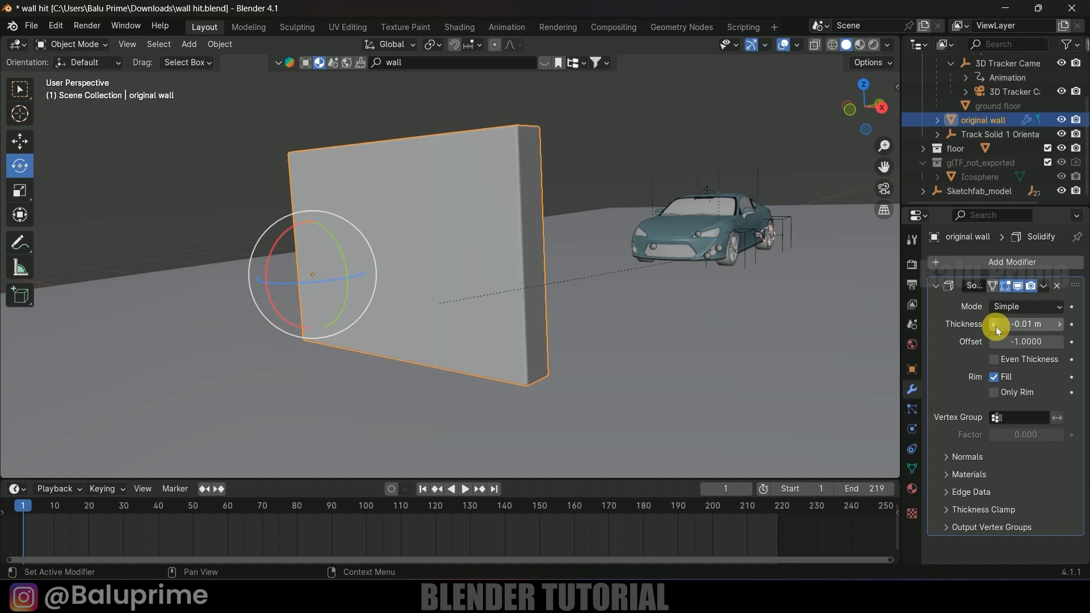
# Toggle the original wall's viewport visibility to compare the solid wall with the fractured one.
pyautogui.click(1064, 122)
pyautogui.click(1064, 122)
pyautogui.click(1063, 122)
pyautogui.click(1064, 121)
pyautogui.moveTo(728, 301); pyautogui.dragTo(550, 314, button='middle')
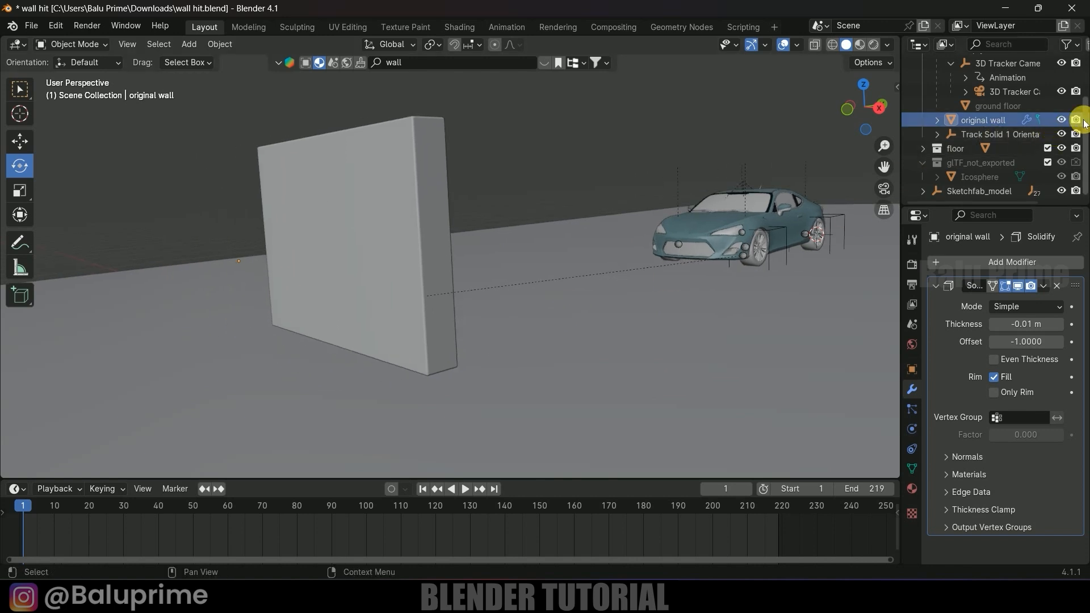
# Keyframe the original wall's render visibility as enabled on frame 64 and disabled on frame 65.
pyautogui.moveTo(25, 502); pyautogui.dragTo(245, 516)
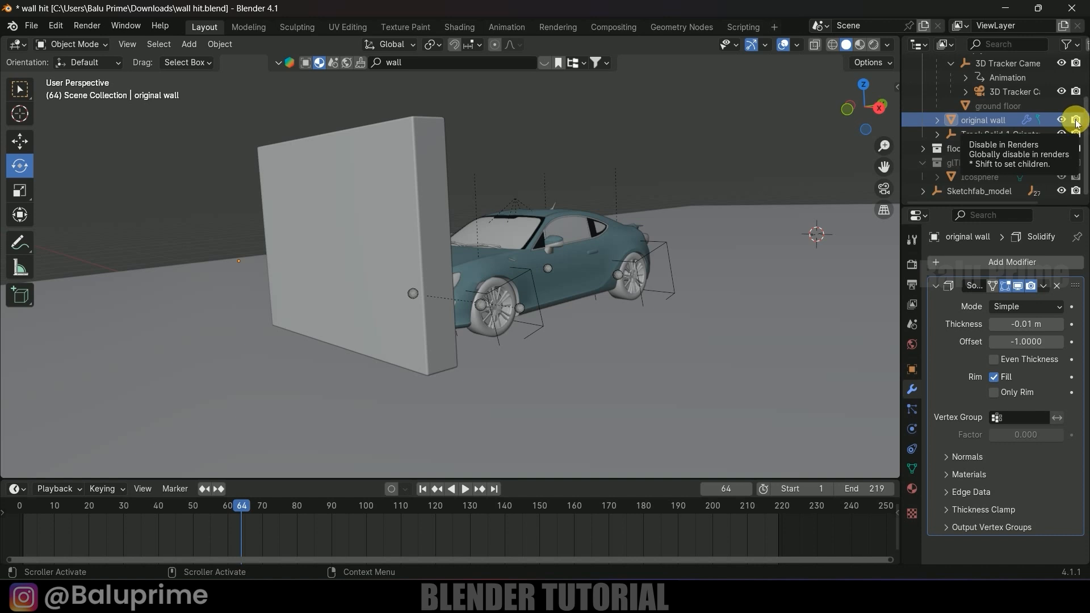
pyautogui.press('i')
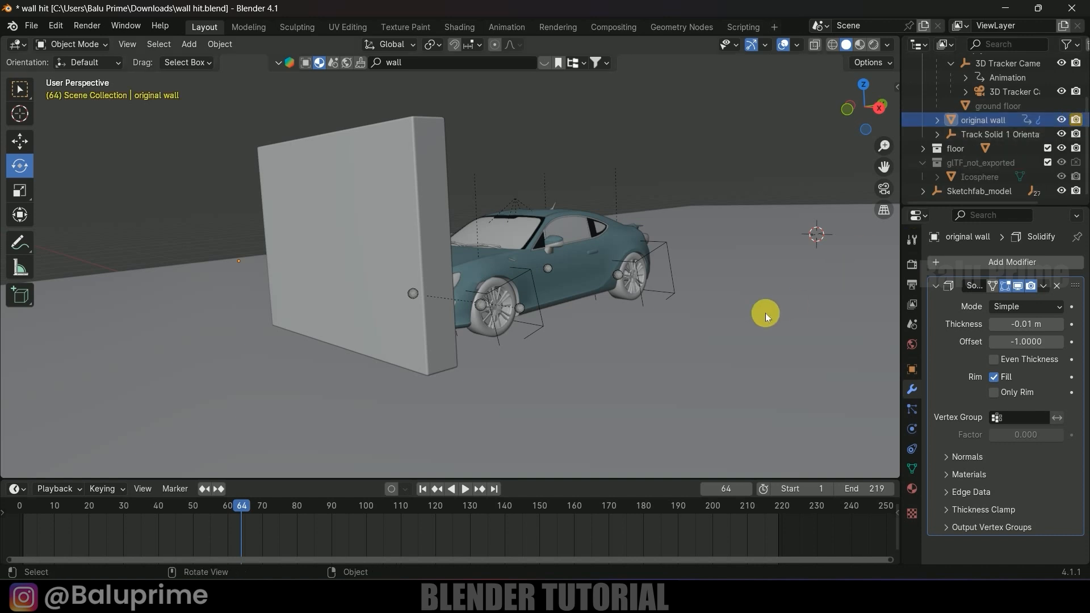
pyautogui.press('Right')
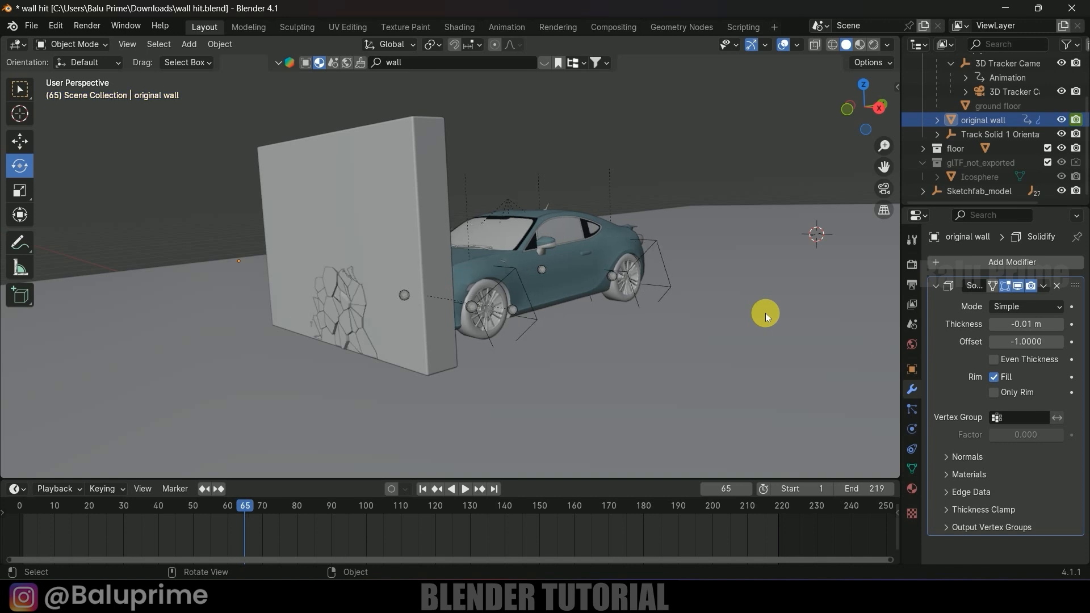
pyautogui.click(1075, 120)
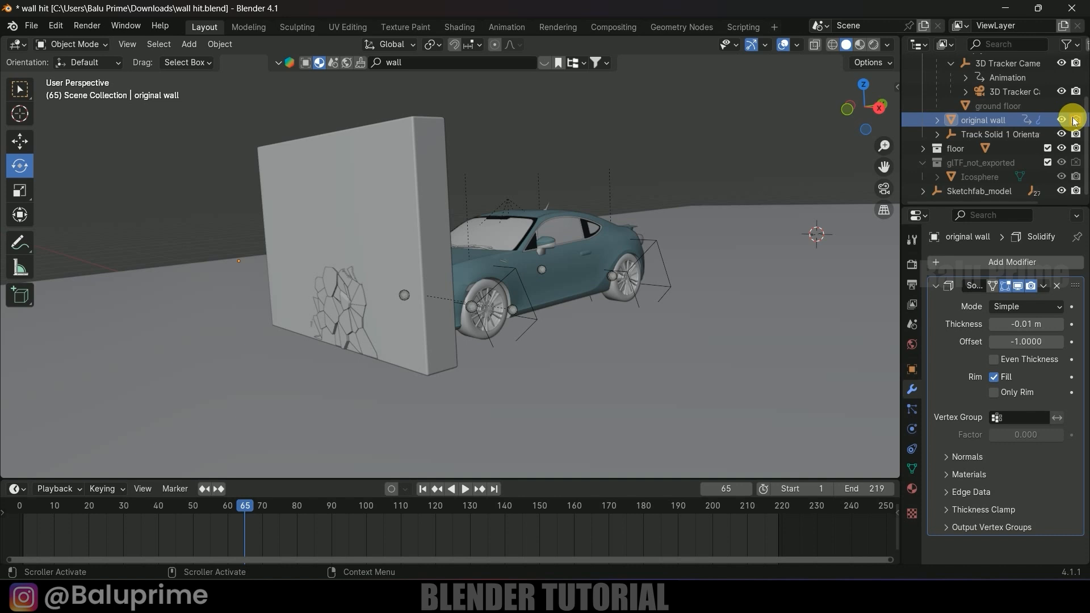
pyautogui.press('i')
# Compare the original wall's render visibility on frames 64 and 65, and hide it in the viewport.
pyautogui.press('Left')
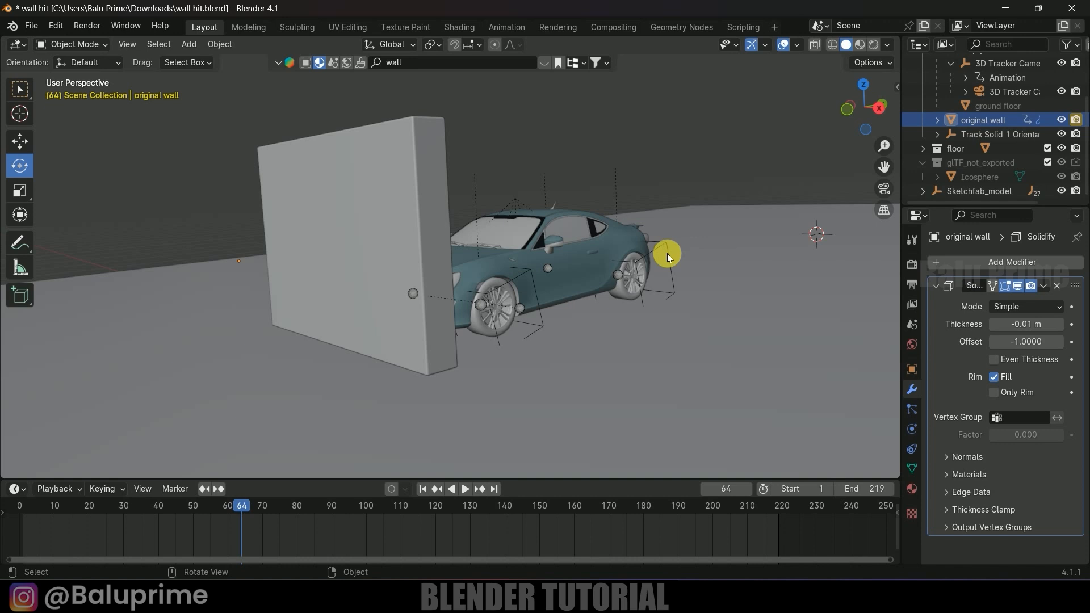
pyautogui.press('Right')
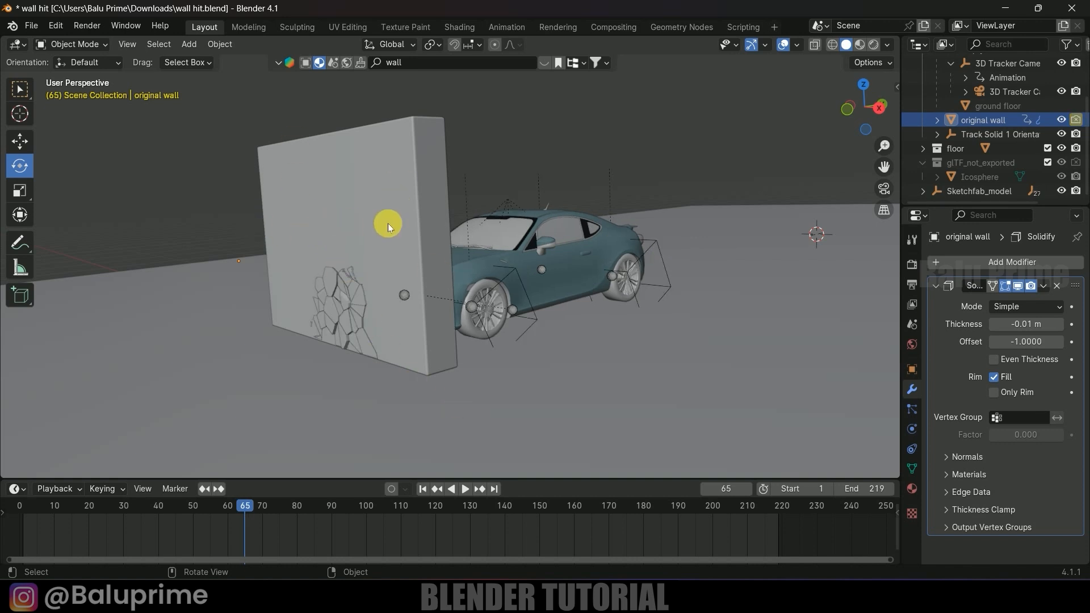
pyautogui.moveTo(562, 312)
pyautogui.mouseDown(button='middle')
pyautogui.moveTo(547, 307)
pyautogui.moveTo(568, 307)
pyautogui.mouseUp(button='middle')
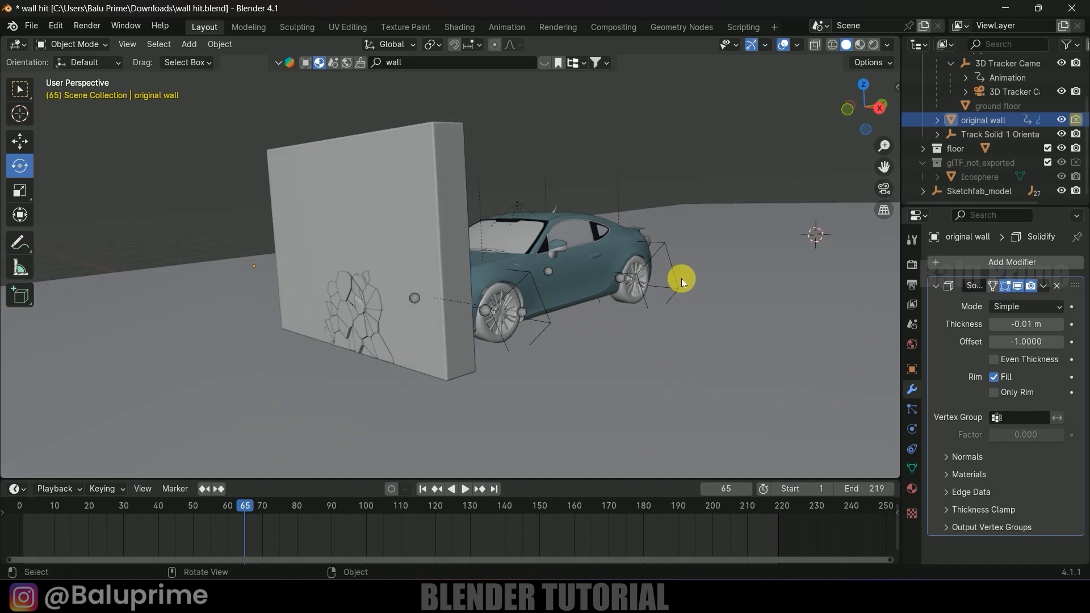
pyautogui.click(1061, 124)
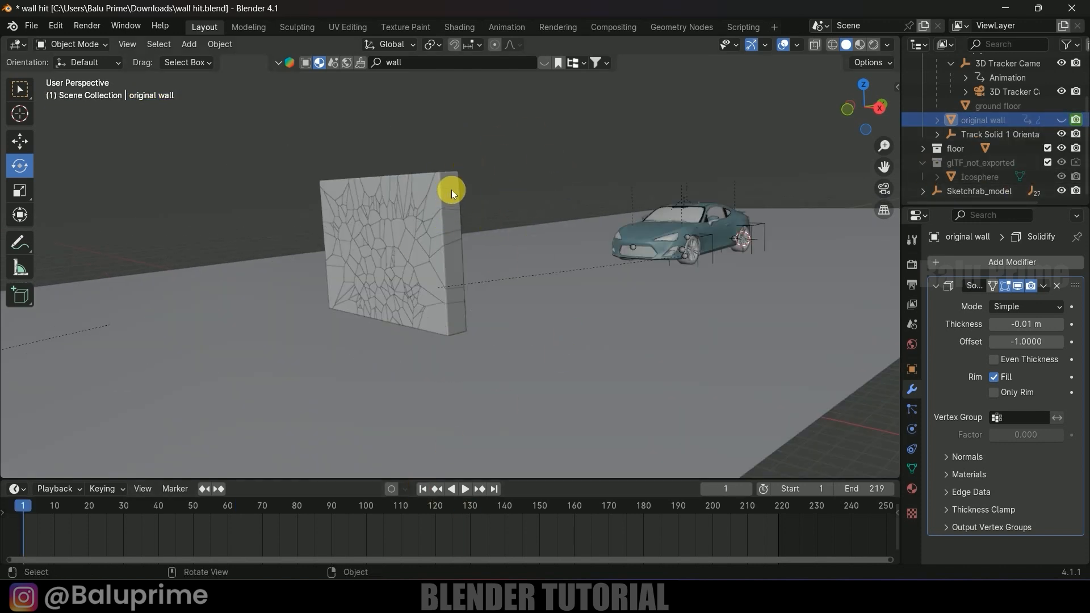
# Set the Rigid Body World's cache end frame to 219 and bake the simulation.
pyautogui.click(449, 183)
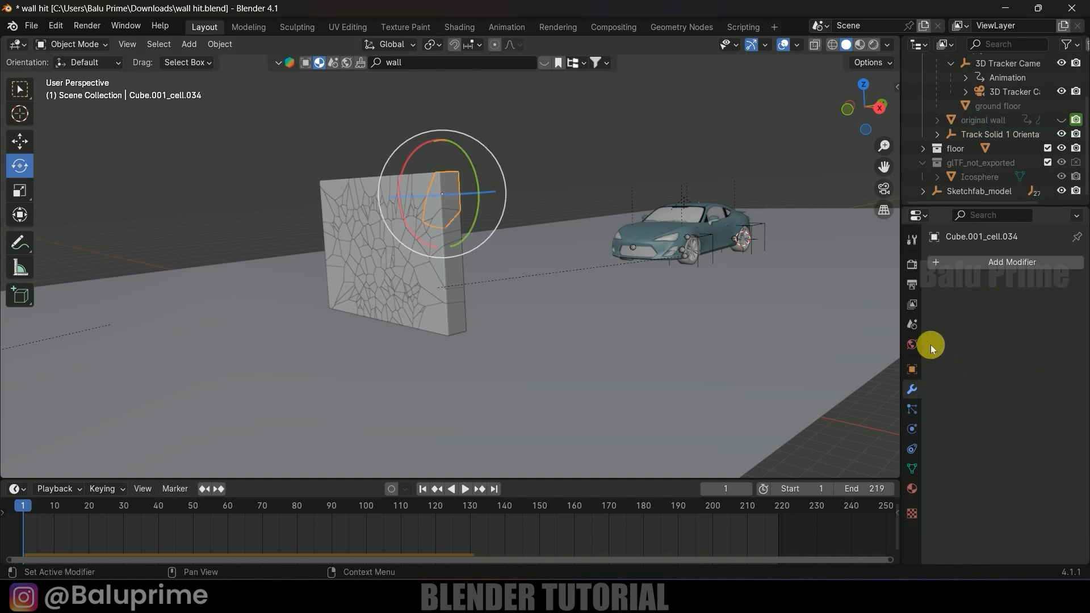
pyautogui.click(912, 324)
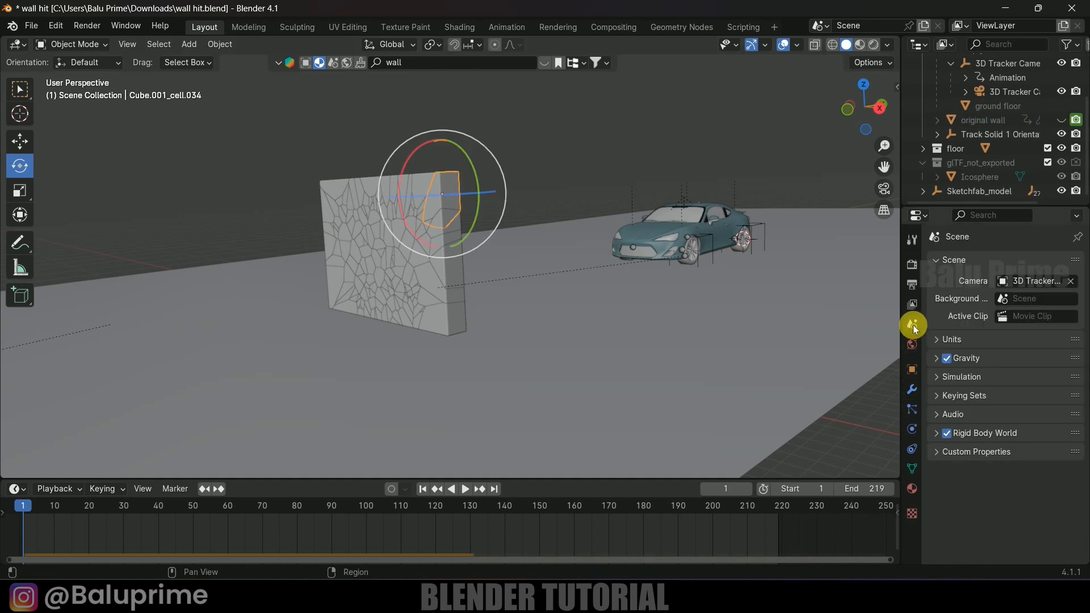
pyautogui.click(938, 434)
pyautogui.scroll(-3, 936, 429)
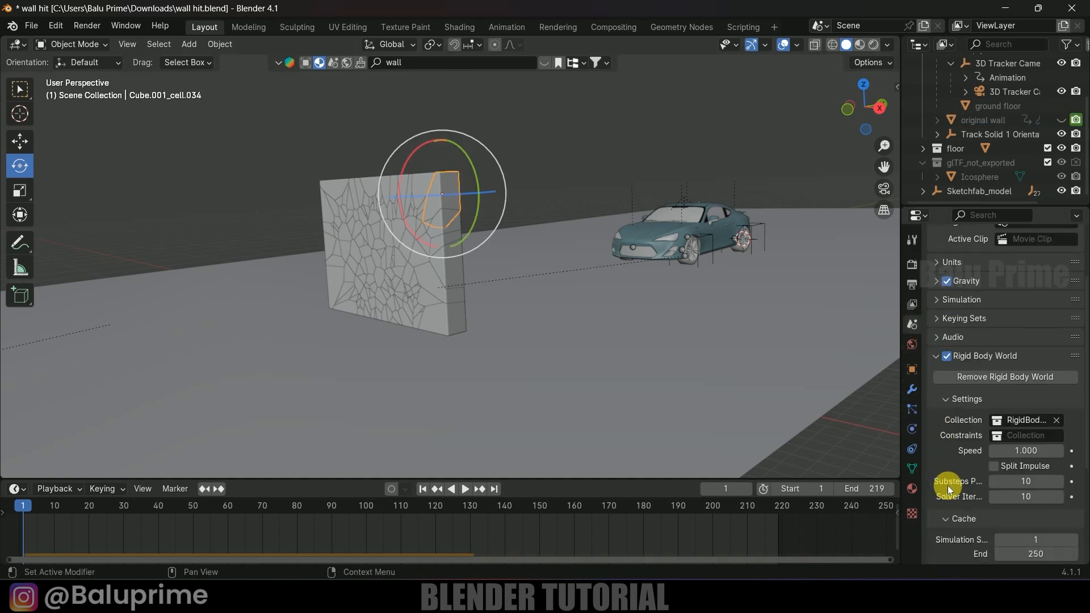
pyautogui.scroll(-5, 948, 487)
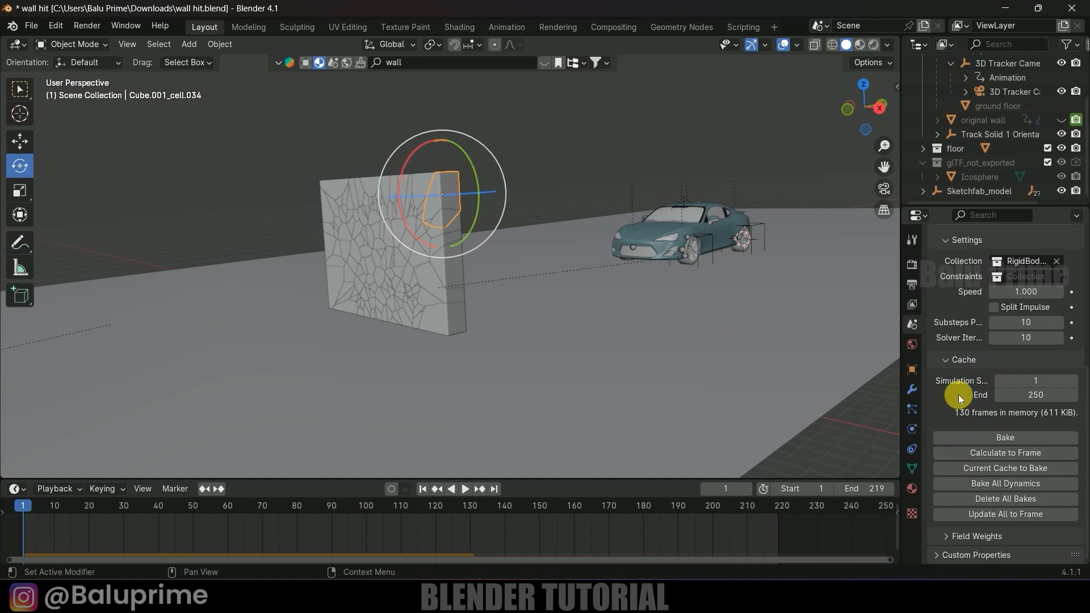
pyautogui.click(1056, 397)
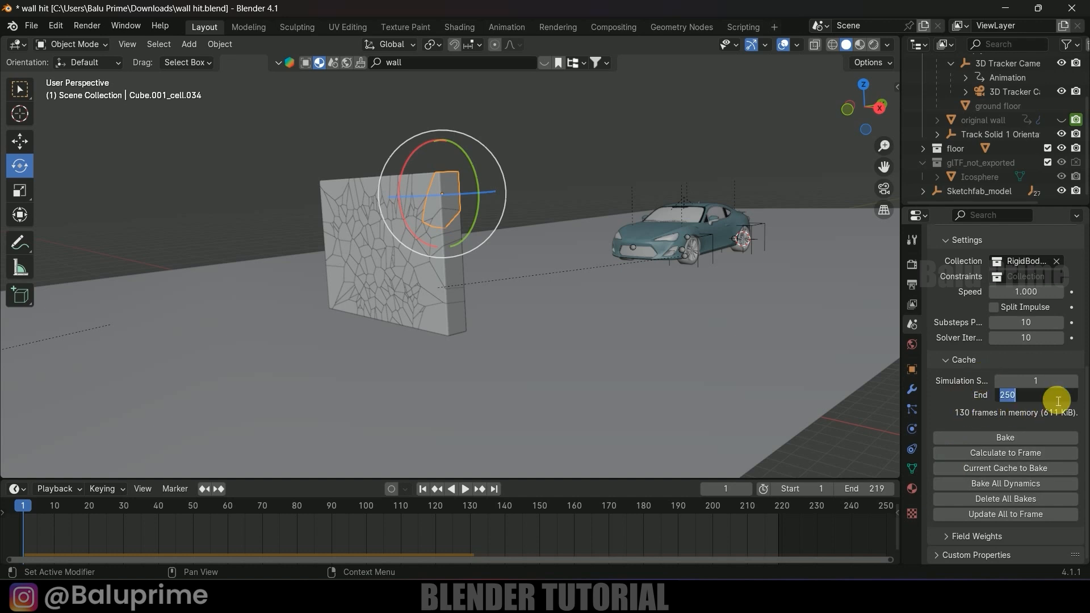
pyautogui.write('219')
pyautogui.press('Return')
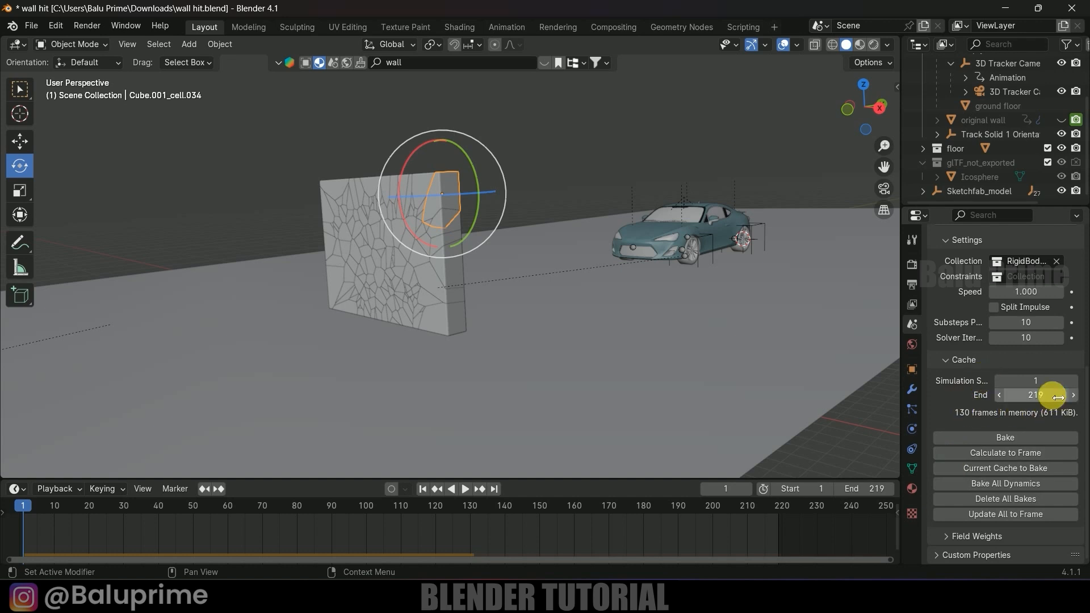
pyautogui.click(1014, 438)
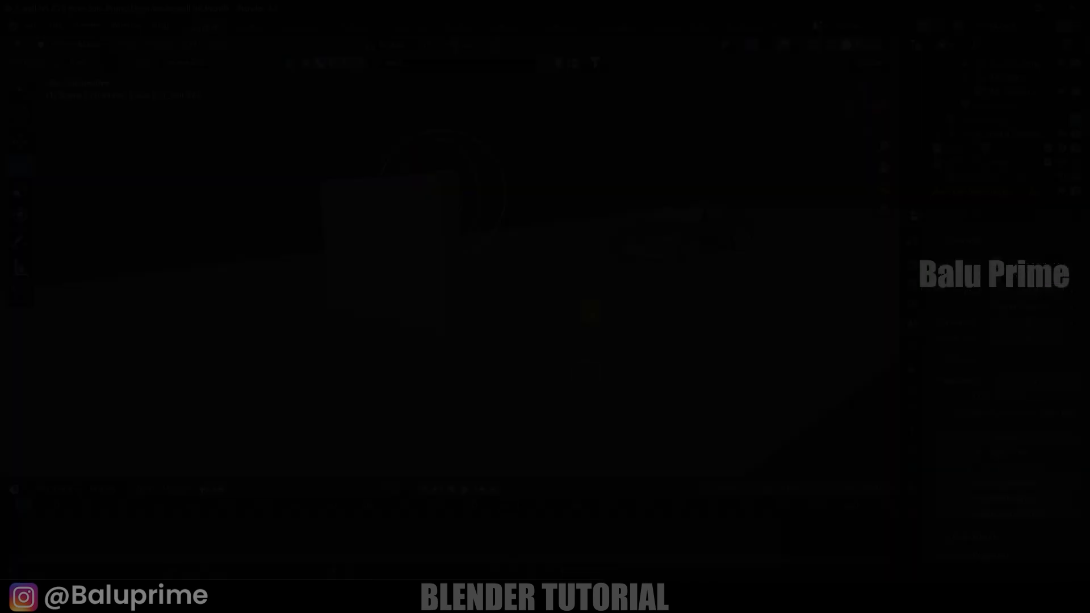
# Play the baked simulation from different angles to review the car breaking through the wall and the falling debris.
pyautogui.press('space')
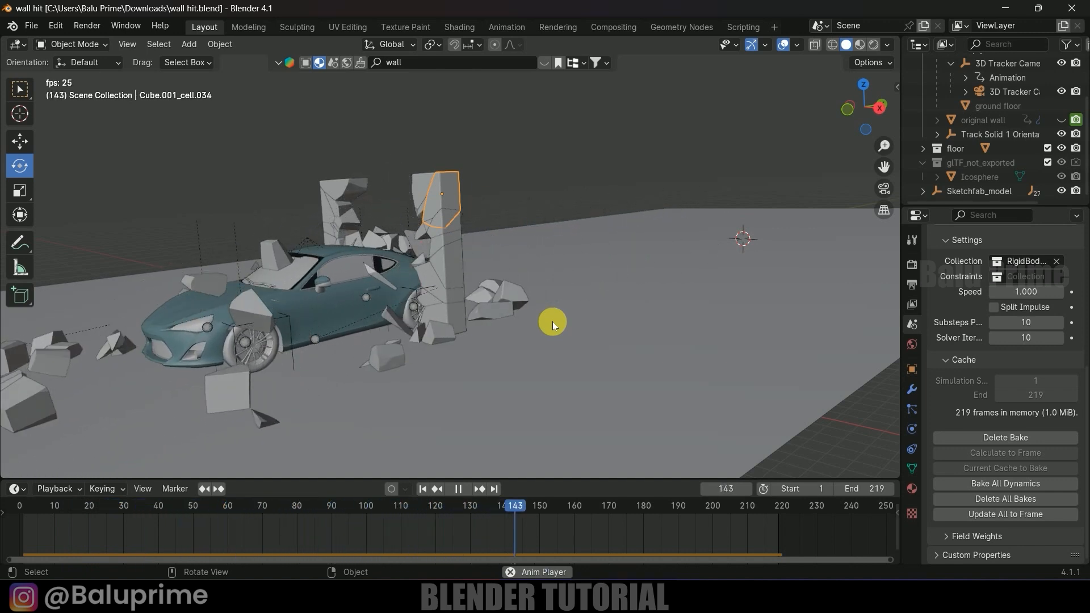
pyautogui.press('space')
pyautogui.moveTo(584, 333); pyautogui.dragTo(598, 362, button='middle')
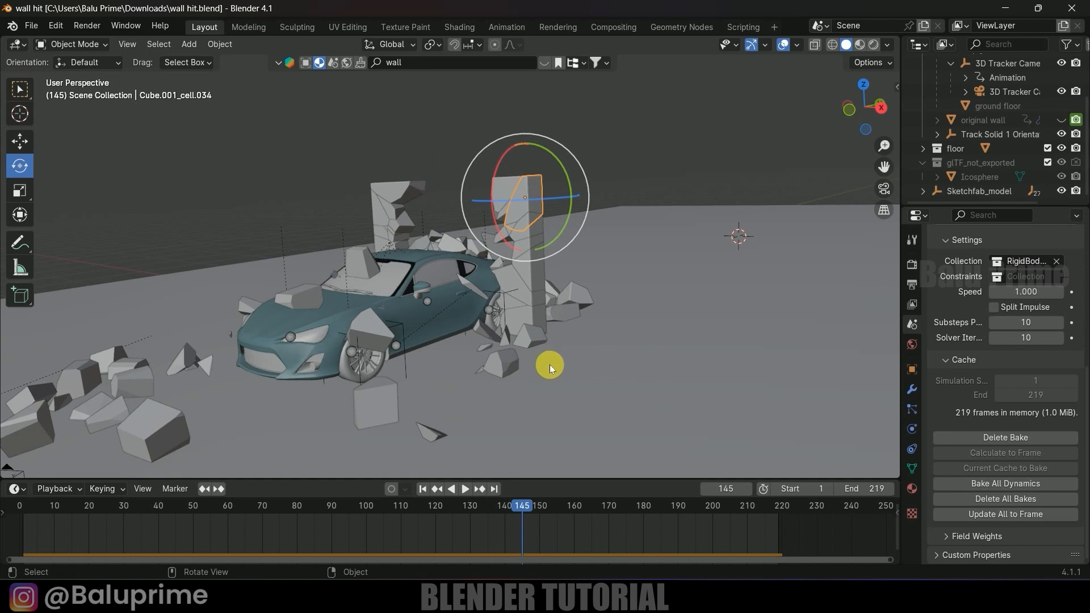
pyautogui.press('space')
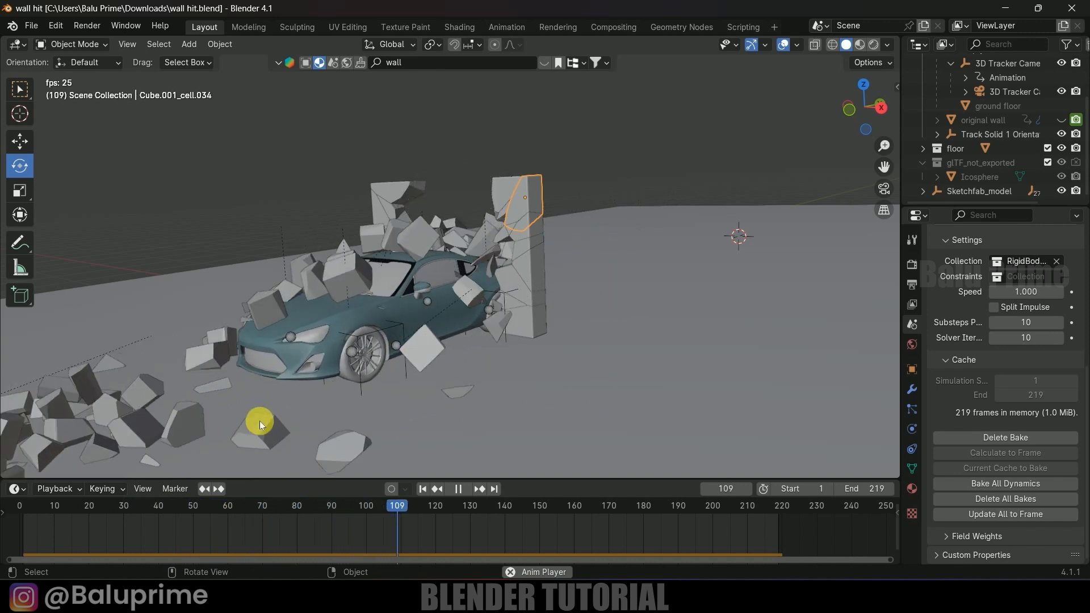
pyautogui.press('space')
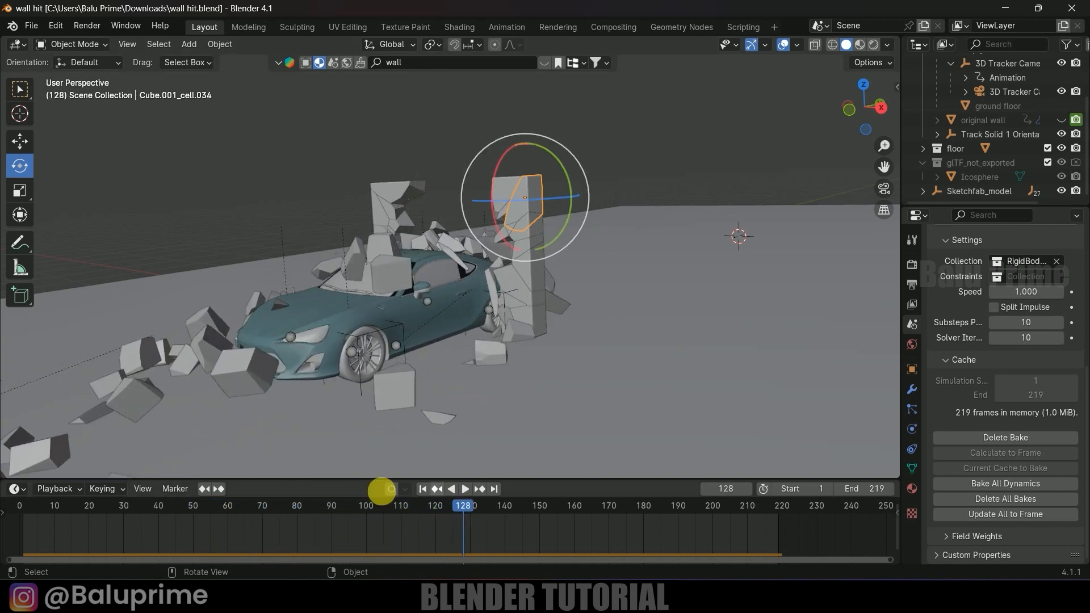
# Return to frame 1 and delete the rigid body simulation's bake.
pyautogui.click(423, 489)
pyautogui.click(1006, 439)
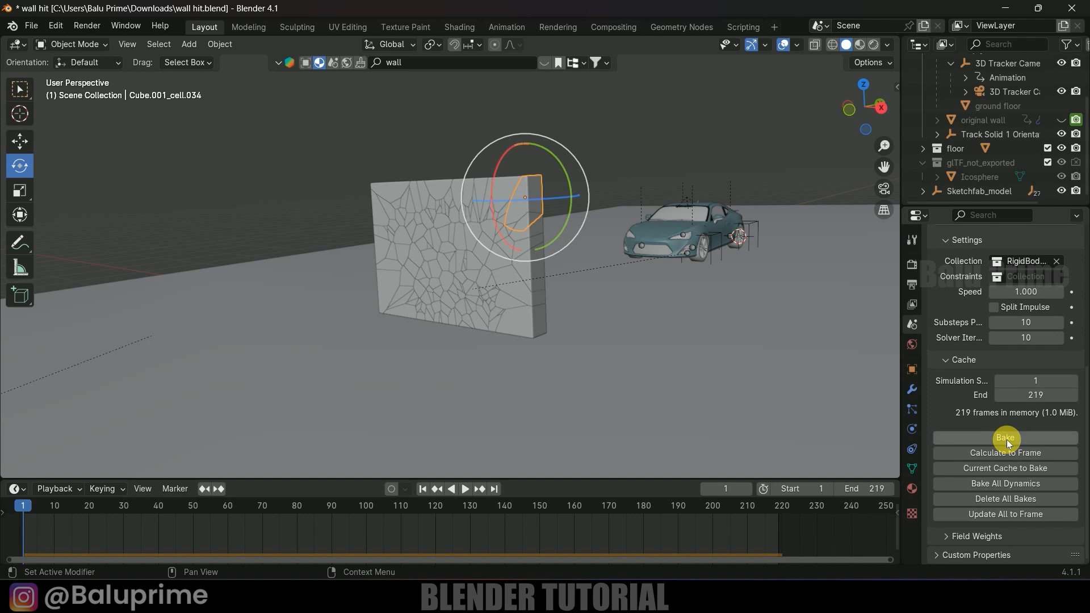
# Examine the rigid body settings of the ground floor and a wall piece, including their surface response.
pyautogui.click(717, 353)
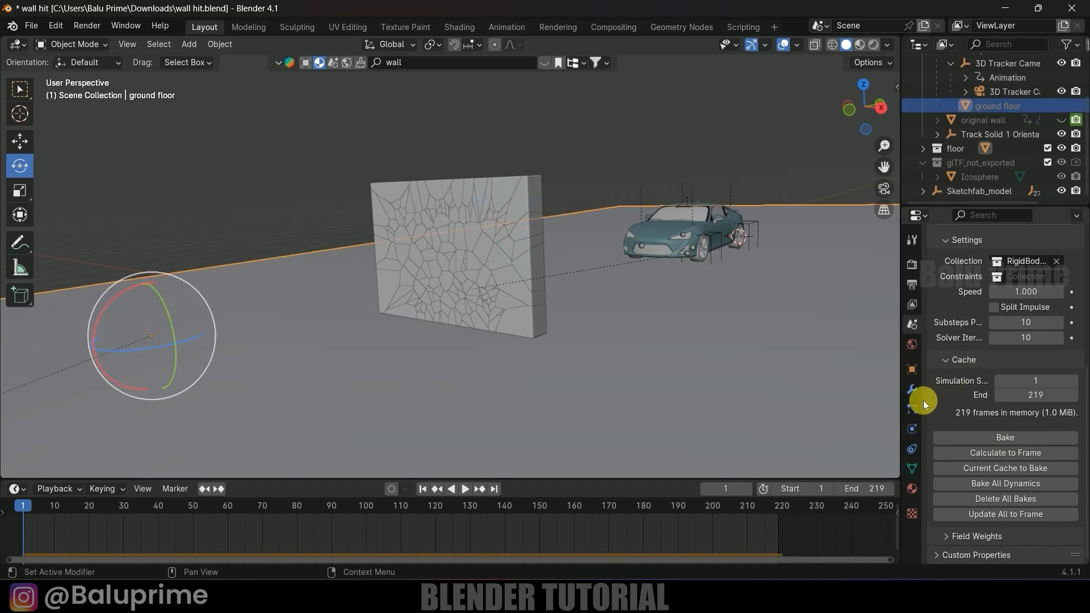
pyautogui.click(913, 429)
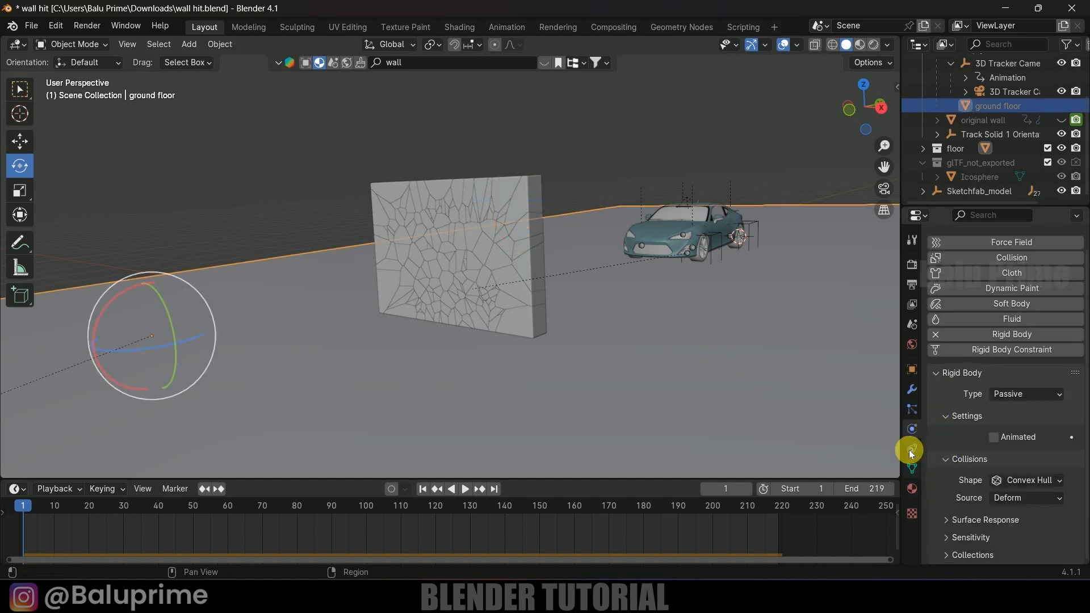
pyautogui.click(947, 521)
pyautogui.scroll(-2, 945, 513)
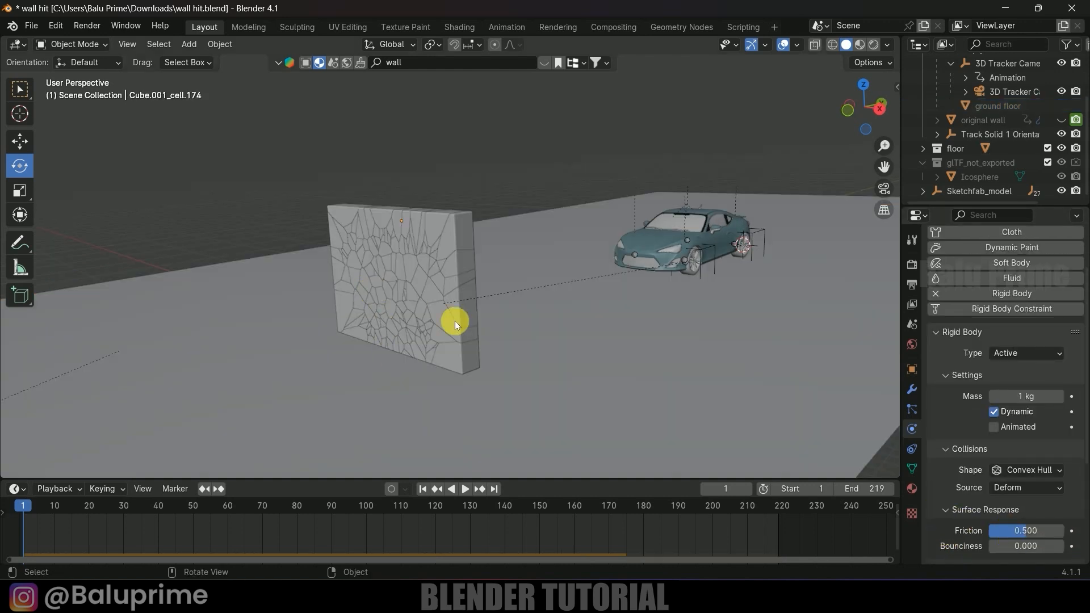
# Add a plane mesh, move it to the fractured wall, scale it and raise it above the floor.
pyautogui.moveTo(411, 322); pyautogui.dragTo(462, 323, button='middle')
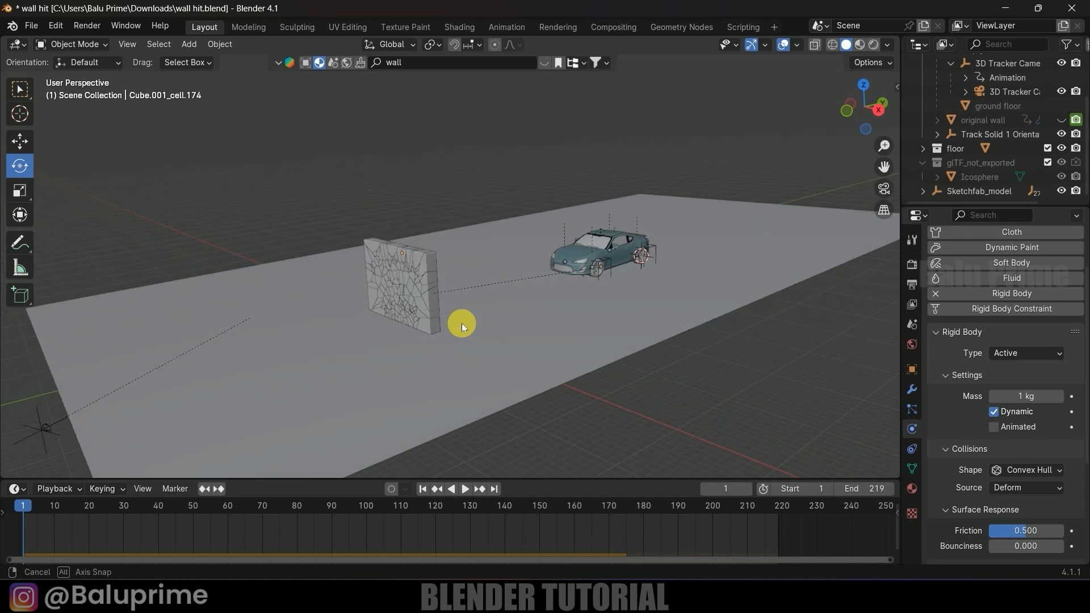
pyautogui.click(188, 43)
pyautogui.click(197, 59)
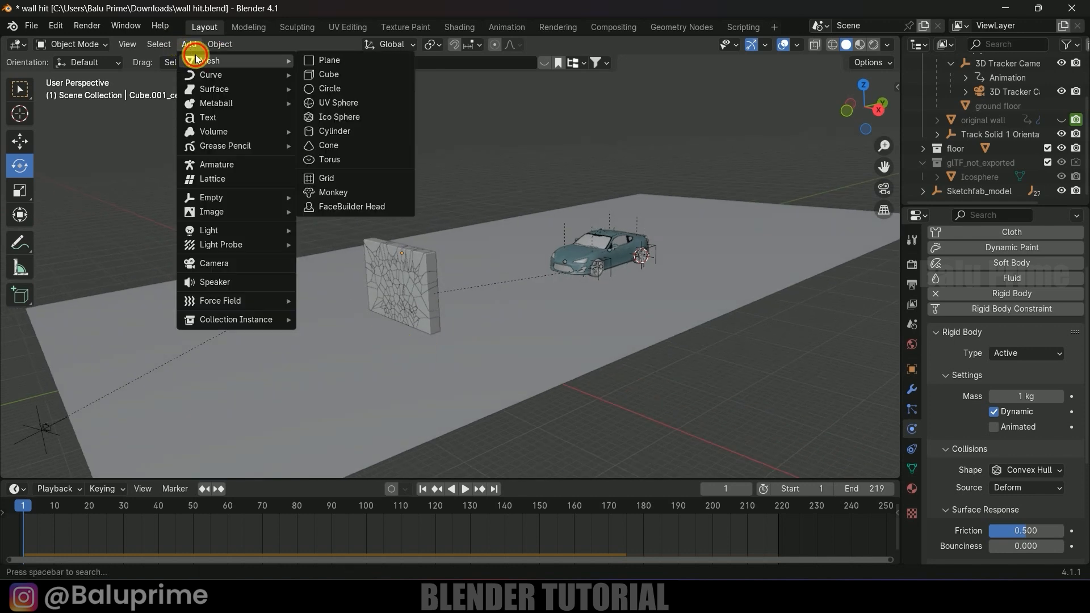
pyautogui.click(344, 56)
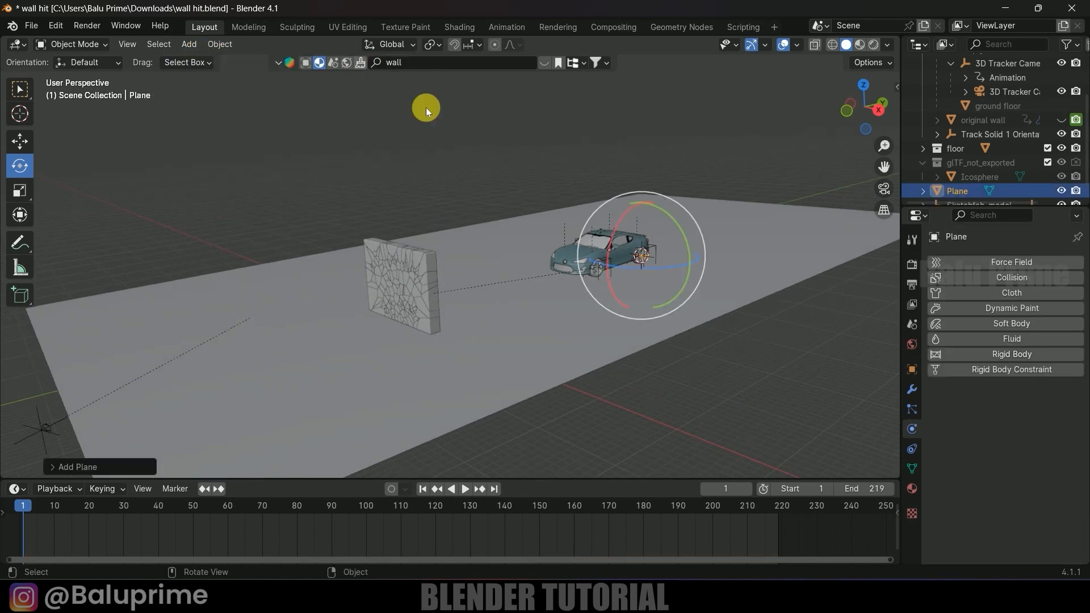
pyautogui.click(21, 146)
pyautogui.moveTo(657, 252); pyautogui.dragTo(453, 363)
pyautogui.press('s')
pyautogui.click(604, 409)
pyautogui.moveTo(403, 272); pyautogui.dragTo(397, 233)
# Adjust the plane's position at the wall and rotate it 90 degrees about the X axis.
pyautogui.scroll(5, 494, 355)
pyautogui.keyDown('shift'); pyautogui.moveTo(352, 372); pyautogui.dragTo(449, 329, button='middle'); pyautogui.keyUp('shift')
pyautogui.moveTo(478, 276)
pyautogui.mouseDown()
pyautogui.moveTo(504, 271)
pyautogui.moveTo(483, 281)
pyautogui.mouseUp()
pyautogui.write('rx90')
pyautogui.press('Return')
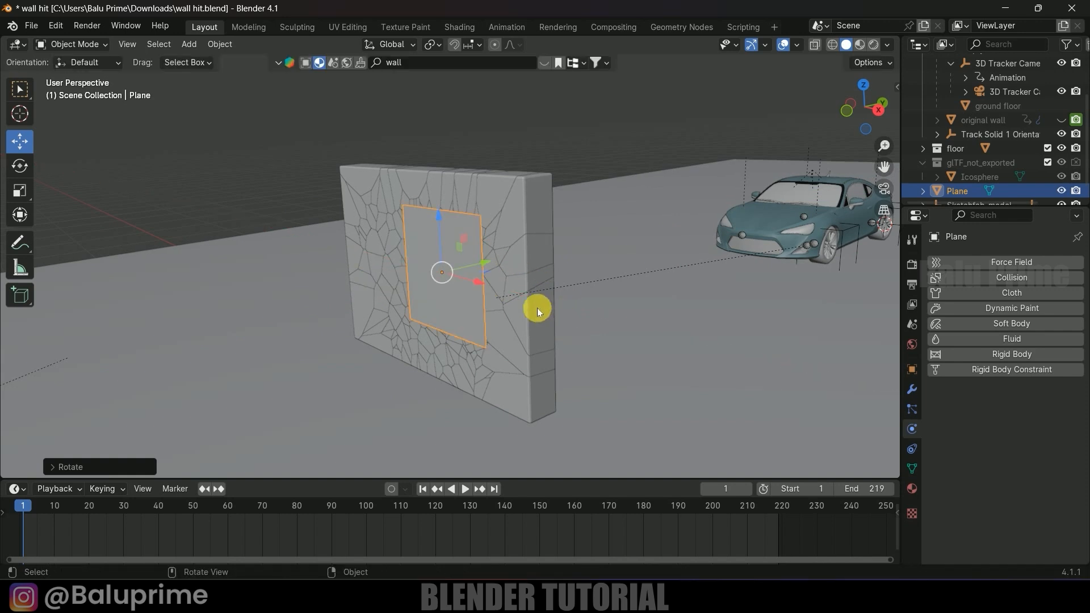
# Position the upright plane just in front of the fractured wall, over its lower middle area.
pyautogui.moveTo(477, 280); pyautogui.dragTo(441, 290)
pyautogui.scroll(3, 511, 313)
pyautogui.moveTo(441, 291); pyautogui.dragTo(552, 343, button='middle')
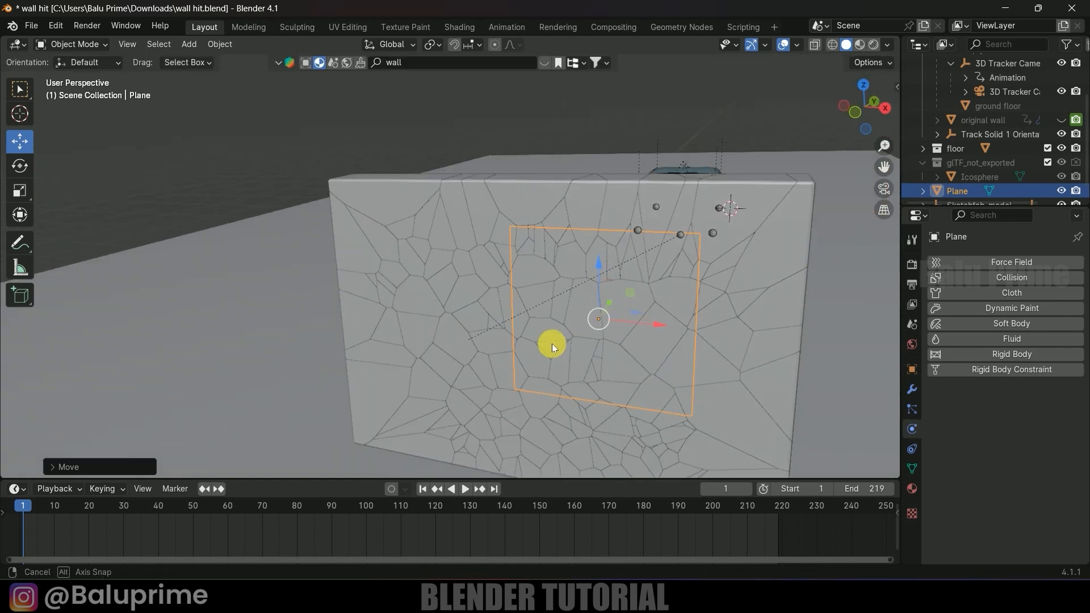
pyautogui.moveTo(650, 338); pyautogui.dragTo(623, 331)
pyautogui.moveTo(572, 274); pyautogui.dragTo(577, 351)
pyautogui.moveTo(617, 380); pyautogui.dragTo(599, 382)
# Hide the wall pieces collection in the viewport, leaving the upright plane exposed.
pyautogui.scroll(-1, 966, 153)
pyautogui.scroll(5, 966, 153)
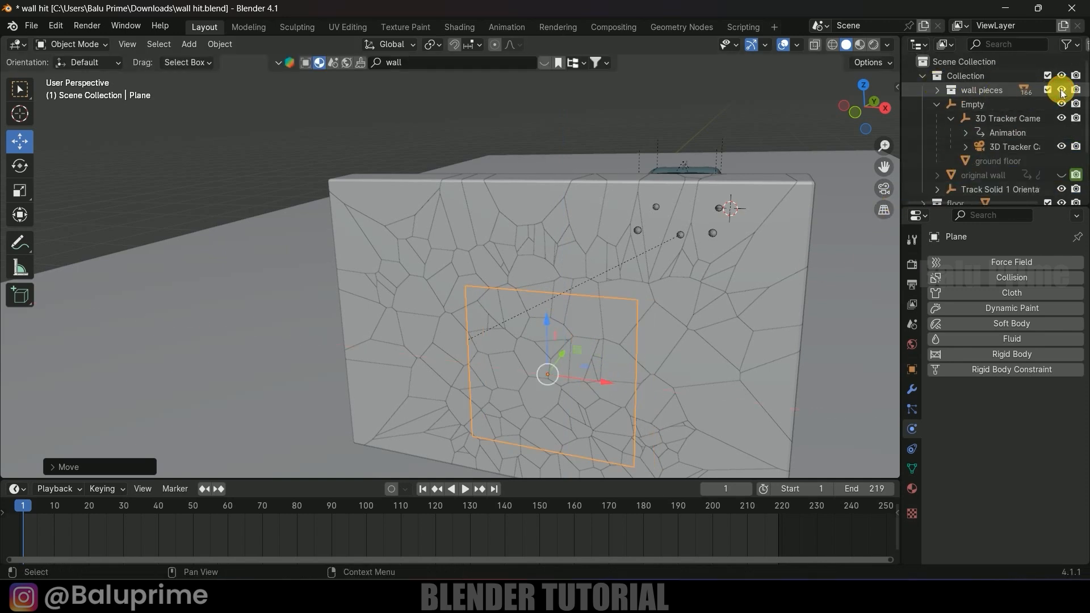
pyautogui.click(1063, 94)
pyautogui.scroll(-5, 689, 242)
pyautogui.scroll(5, 482, 305)
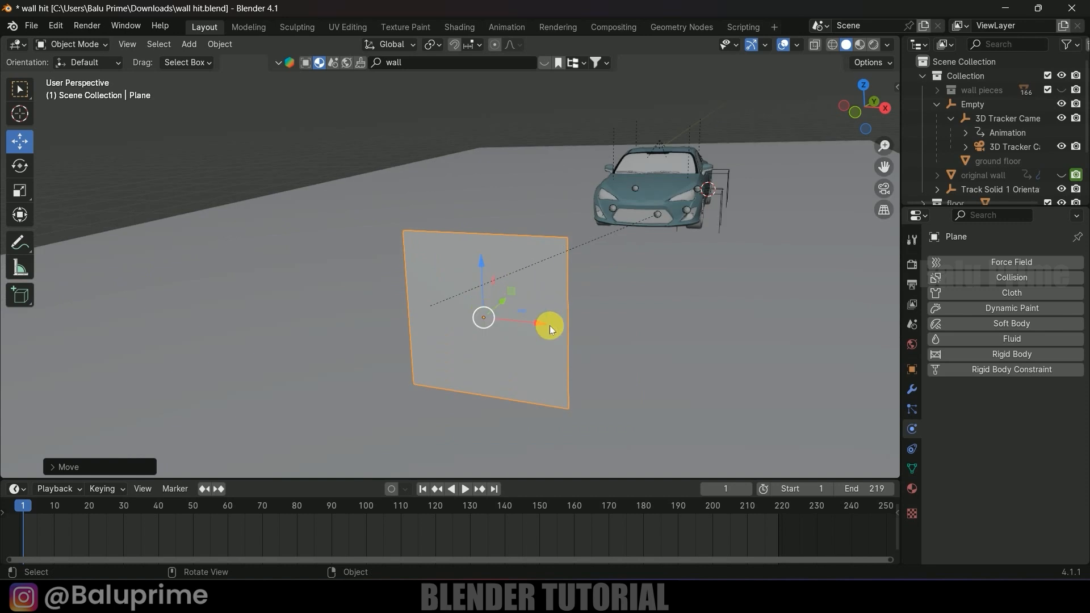
pyautogui.keyDown('shift'); pyautogui.moveTo(562, 341); pyautogui.dragTo(521, 322, button='middle'); pyautogui.keyUp('shift')
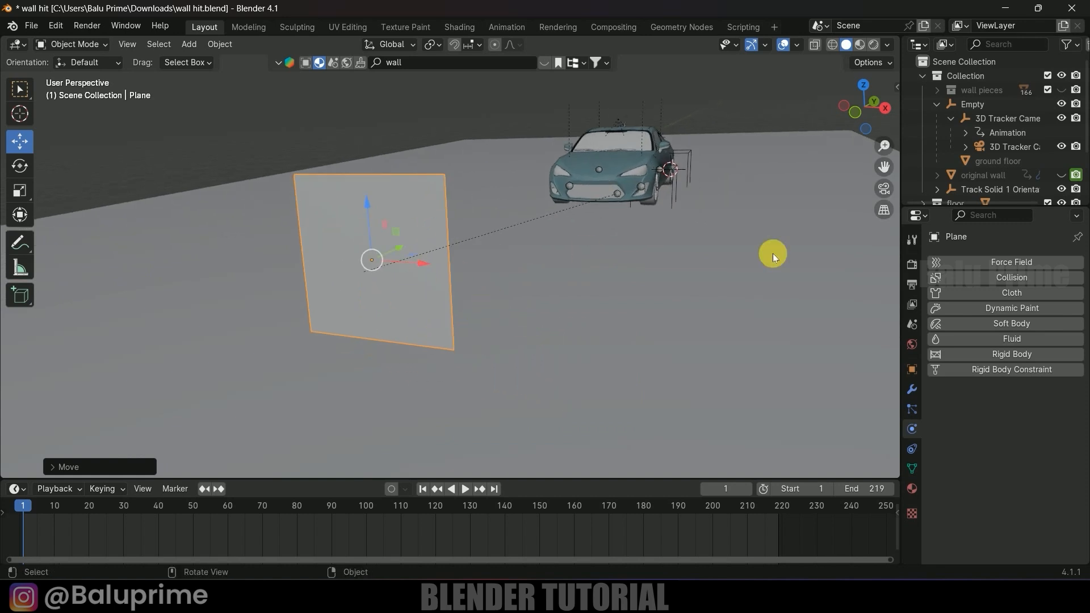
# Add an emitter particle system to the plane and preview its emission.
pyautogui.click(914, 414)
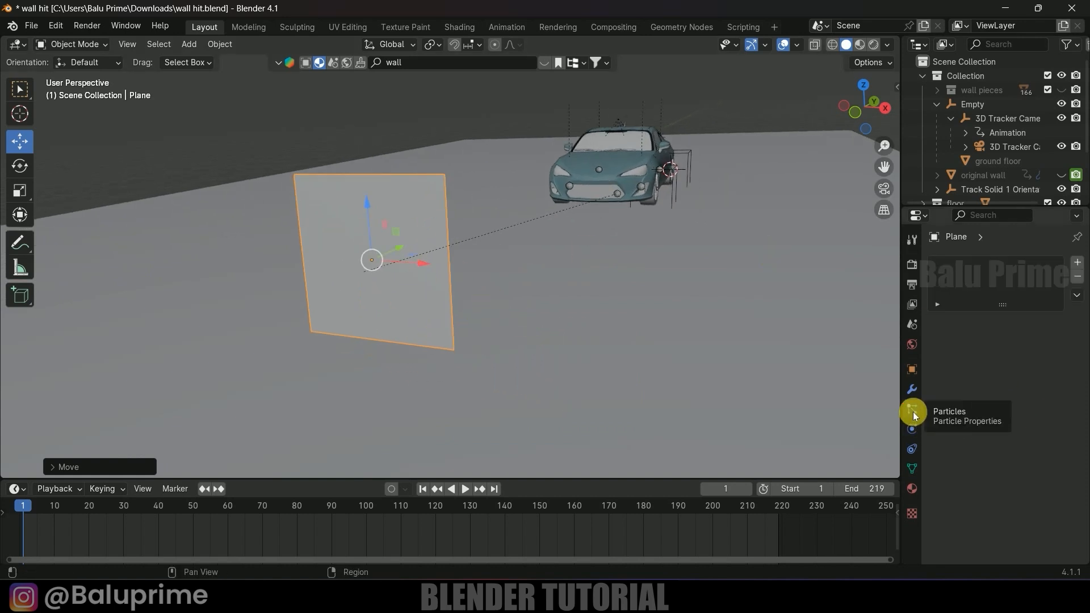
pyautogui.click(1077, 265)
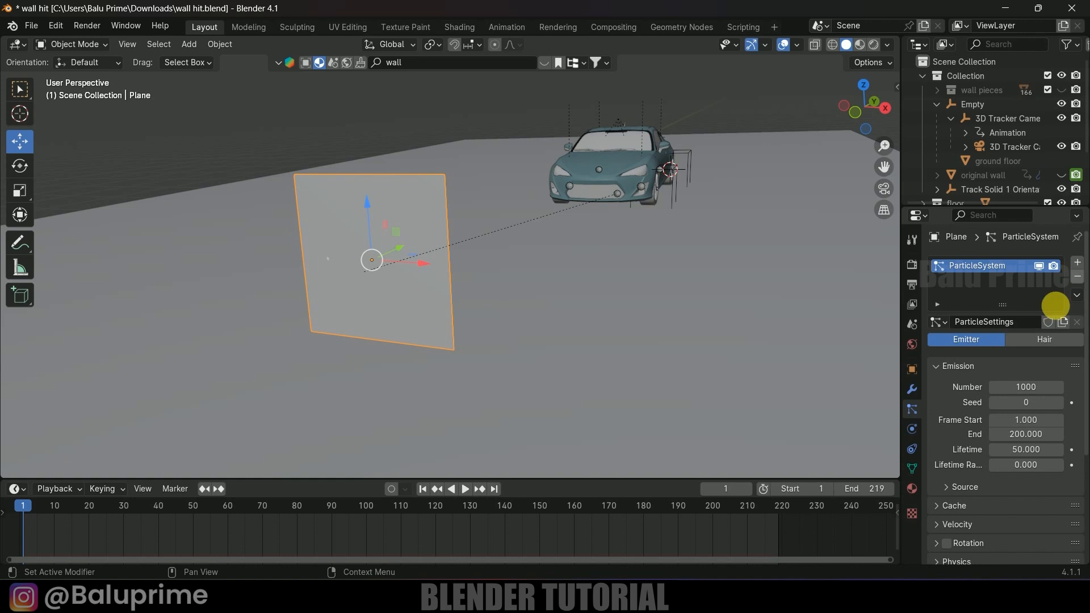
pyautogui.press('space')
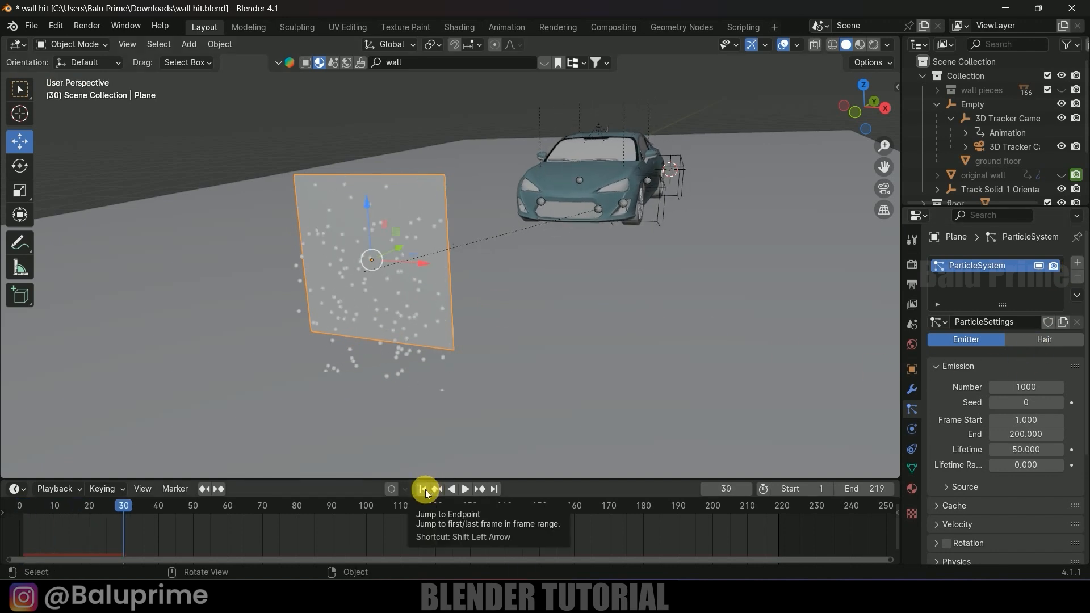
pyautogui.moveTo(486, 400); pyautogui.dragTo(416, 323, button='middle')
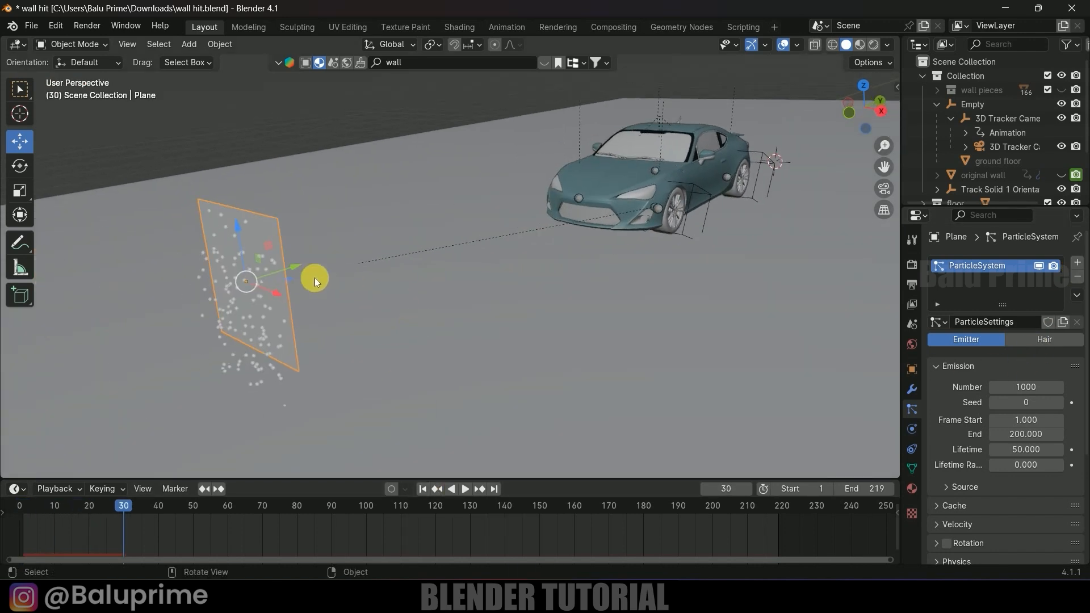
# Play up to the car's passage through the plane and set the particle emission's start frame to 70.
pyautogui.press('space')
pyautogui.press('space')
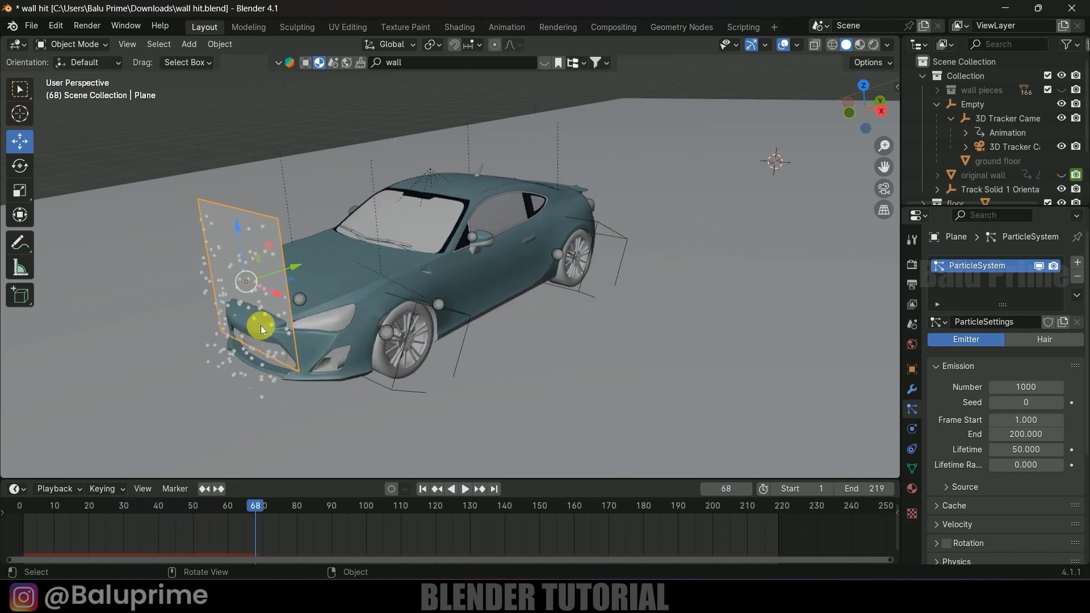
pyautogui.press('space')
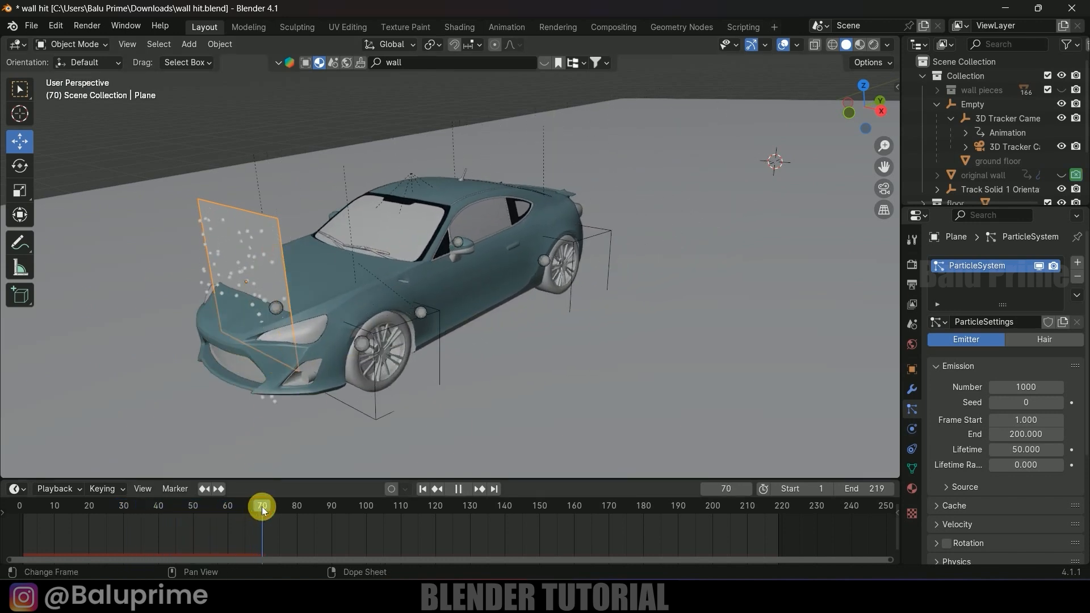
pyautogui.press('space')
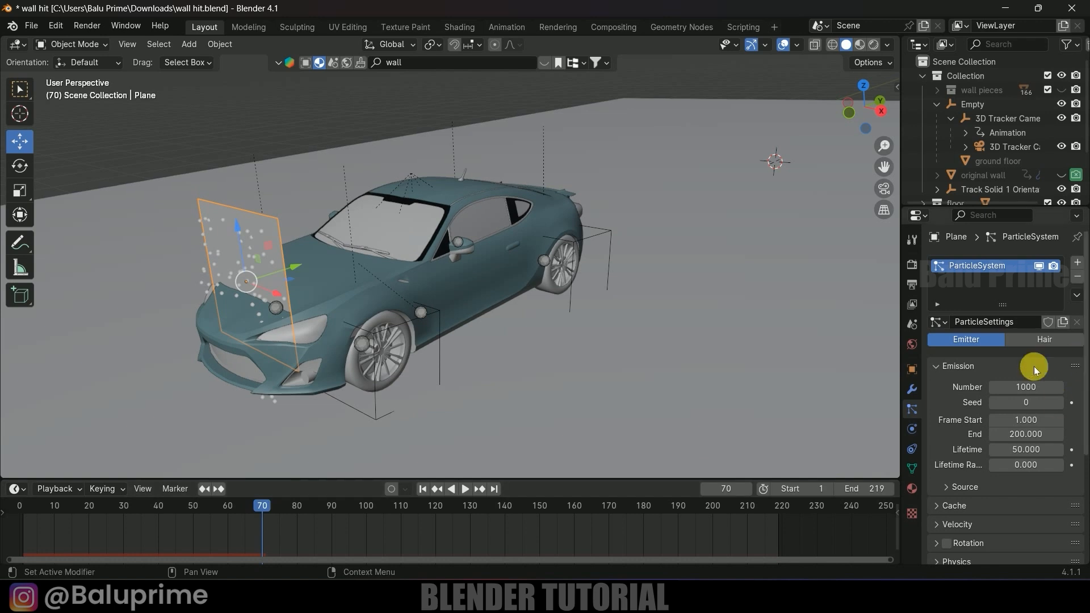
pyautogui.click(1031, 425)
pyautogui.write('70')
pyautogui.press('Return')
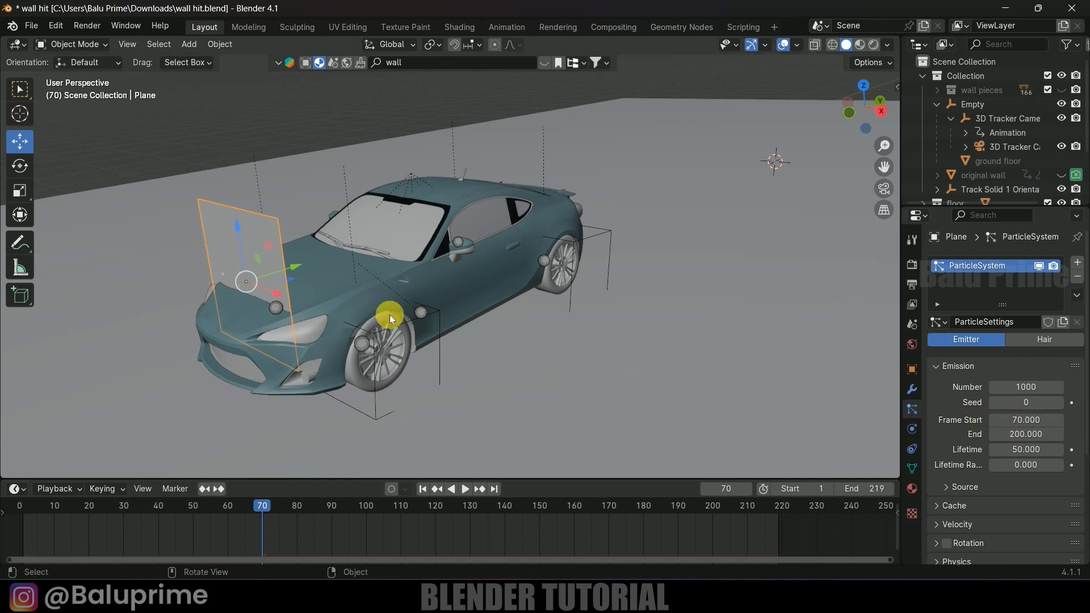
# Set the particle emission's end frame to 90, lifetime to 220 and lifetime randomness to 0.582.
pyautogui.press('space')
pyautogui.press('space')
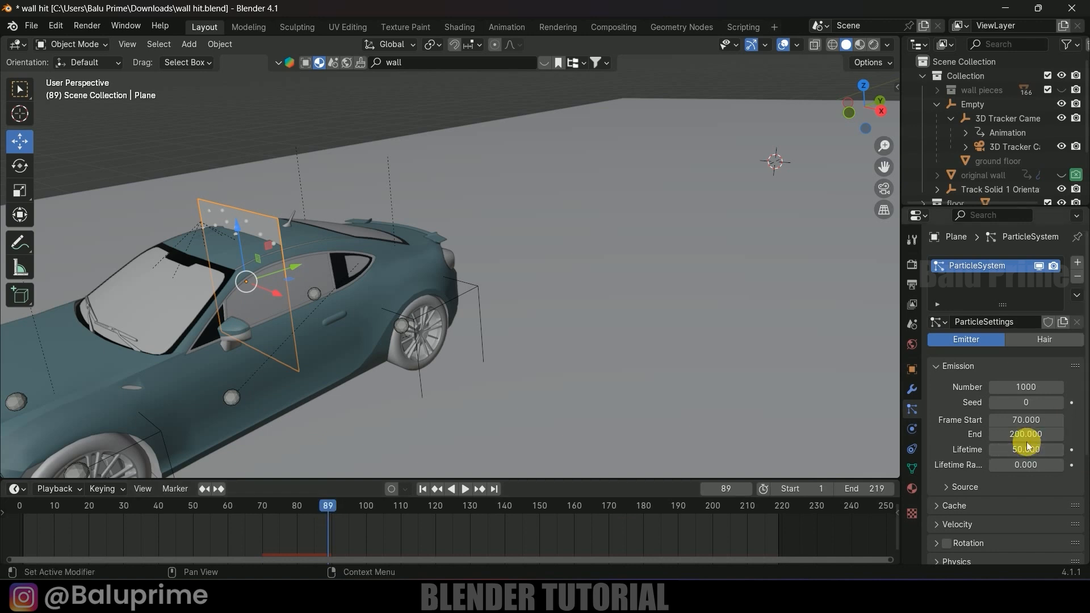
pyautogui.write('90')
pyautogui.press('Return')
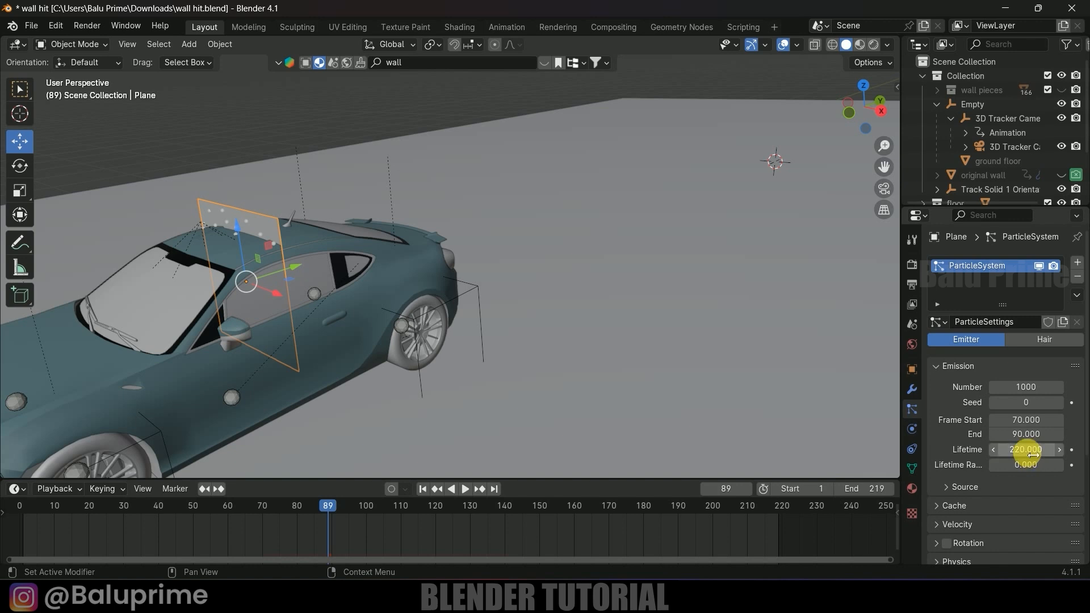
pyautogui.click(1019, 467)
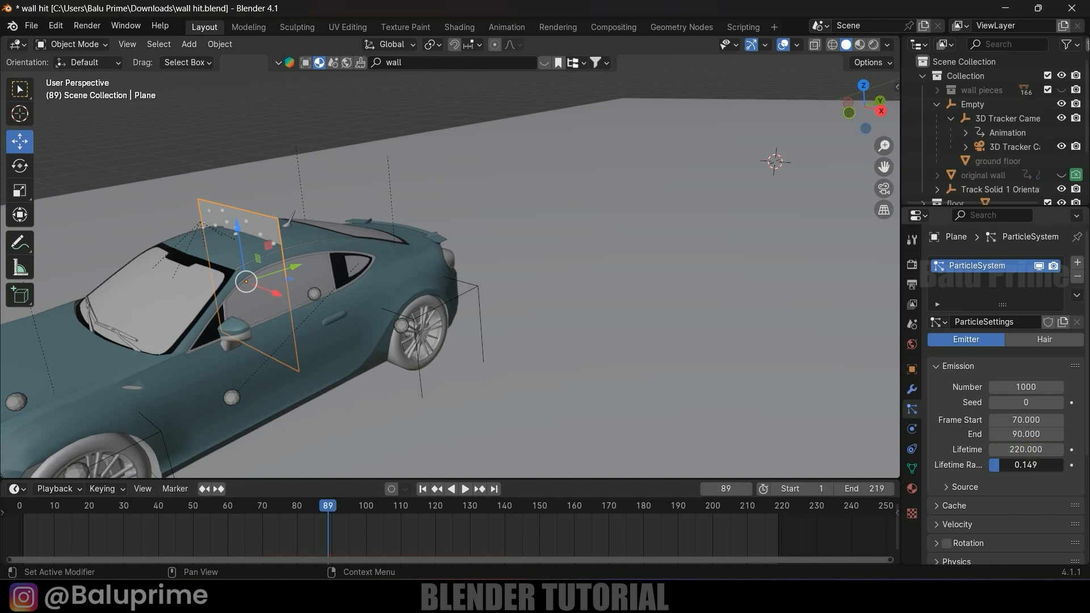
pyautogui.moveTo(1019, 467); pyautogui.dragTo(1052, 467)
# Save the file and play the animation from frame 1 to preview the particle timing, returning to frame 1.
pyautogui.scroll(-2, 670, 168)
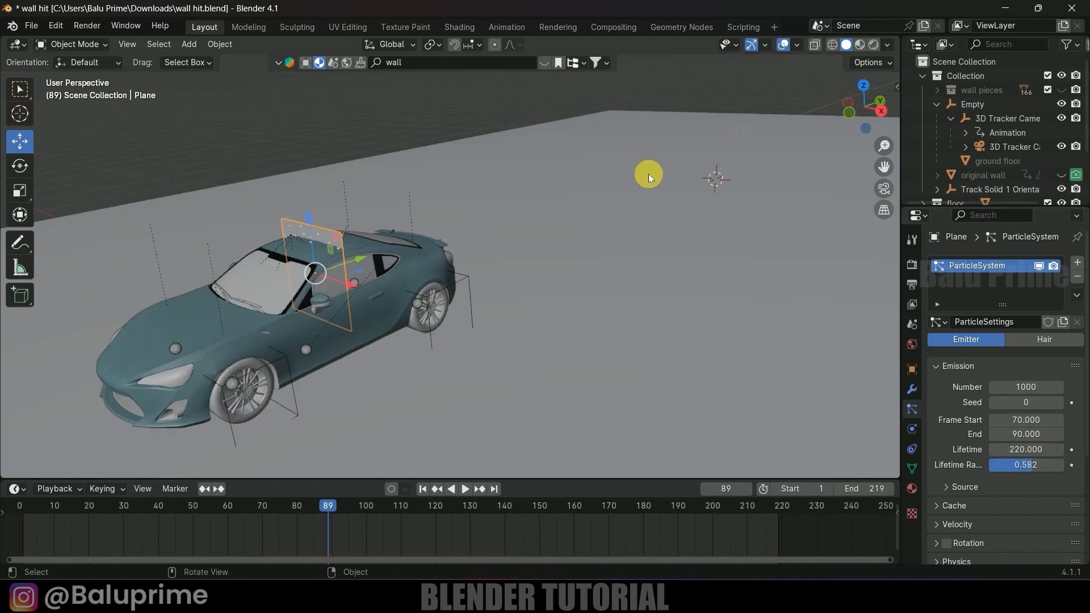
pyautogui.click(421, 487)
pyautogui.hotkey('ctrl', 's')
pyautogui.press('space')
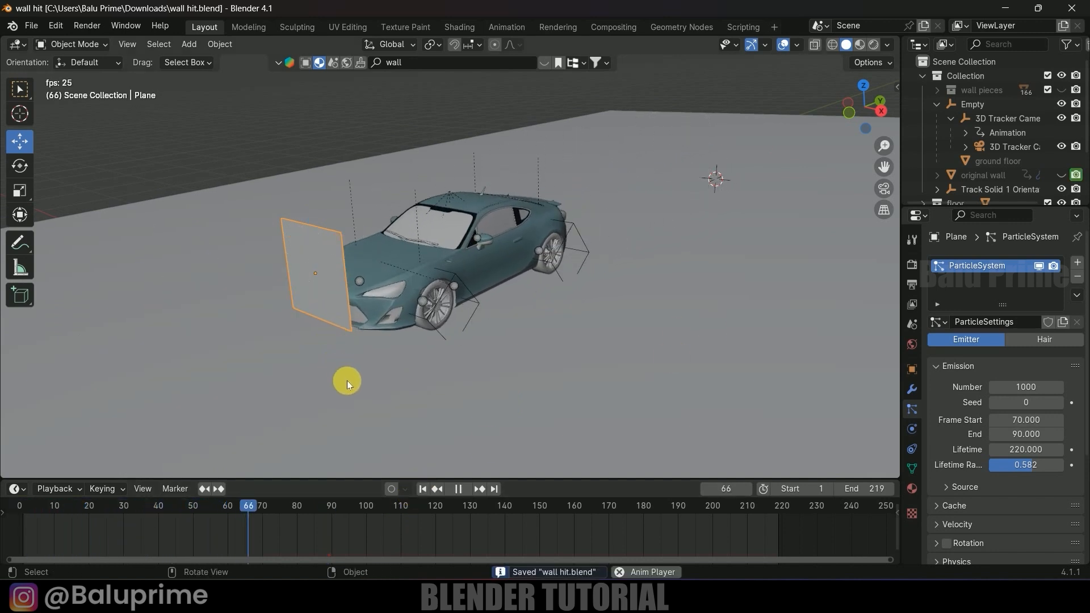
pyautogui.press('space')
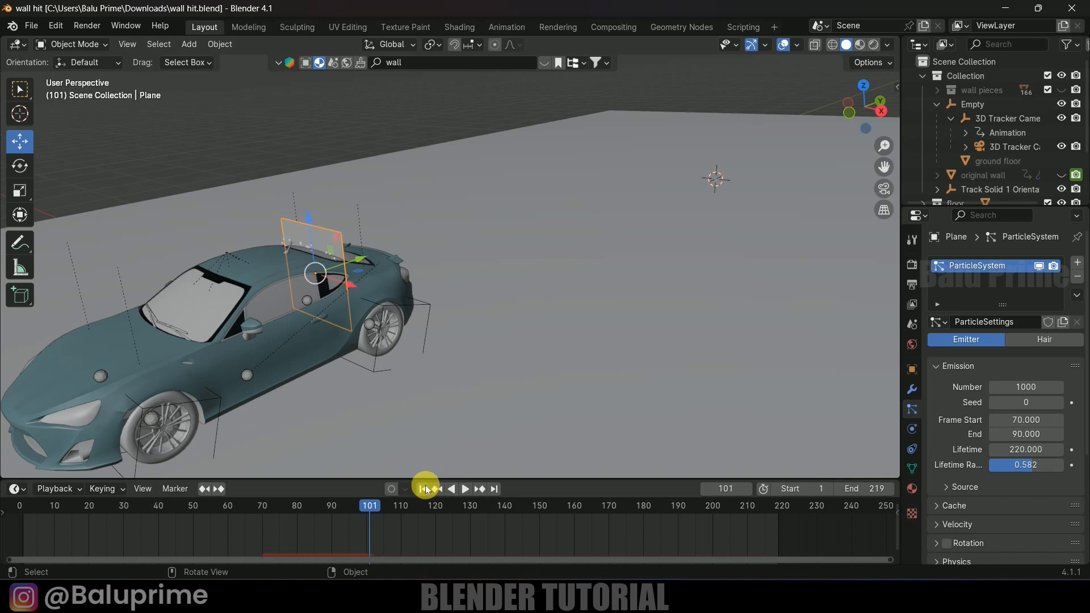
pyautogui.click(423, 488)
# Expand the particle velocity settings and play the animation to review how the particles leave the plane.
pyautogui.scroll(2, 483, 383)
pyautogui.keyDown('shift'); pyautogui.moveTo(417, 347); pyautogui.dragTo(461, 328, button='middle'); pyautogui.keyUp('shift')
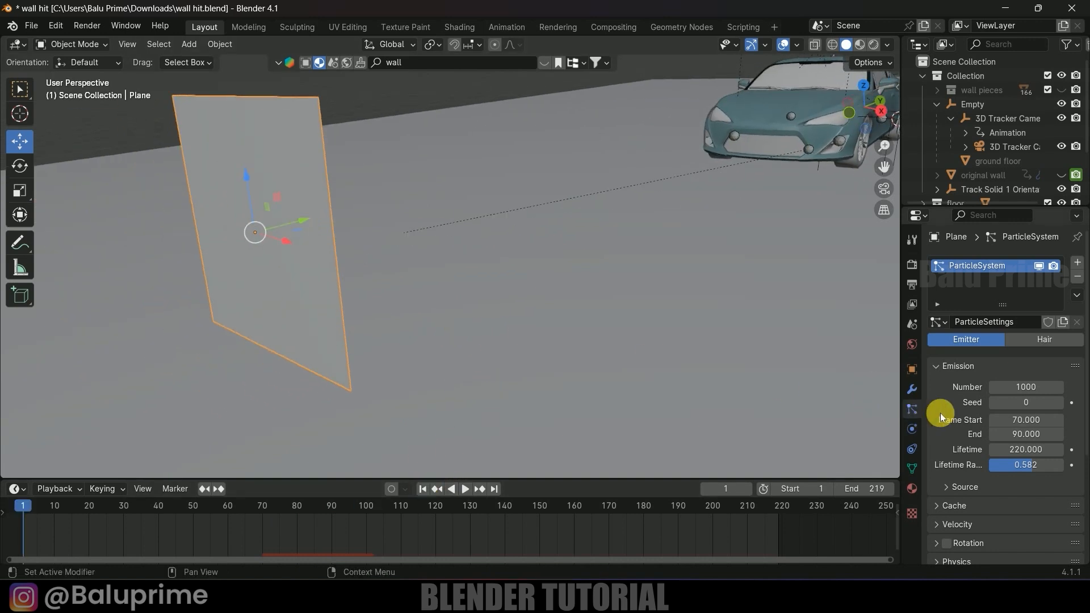
pyautogui.scroll(-4, 956, 432)
pyautogui.click(963, 410)
pyautogui.scroll(-3, 977, 397)
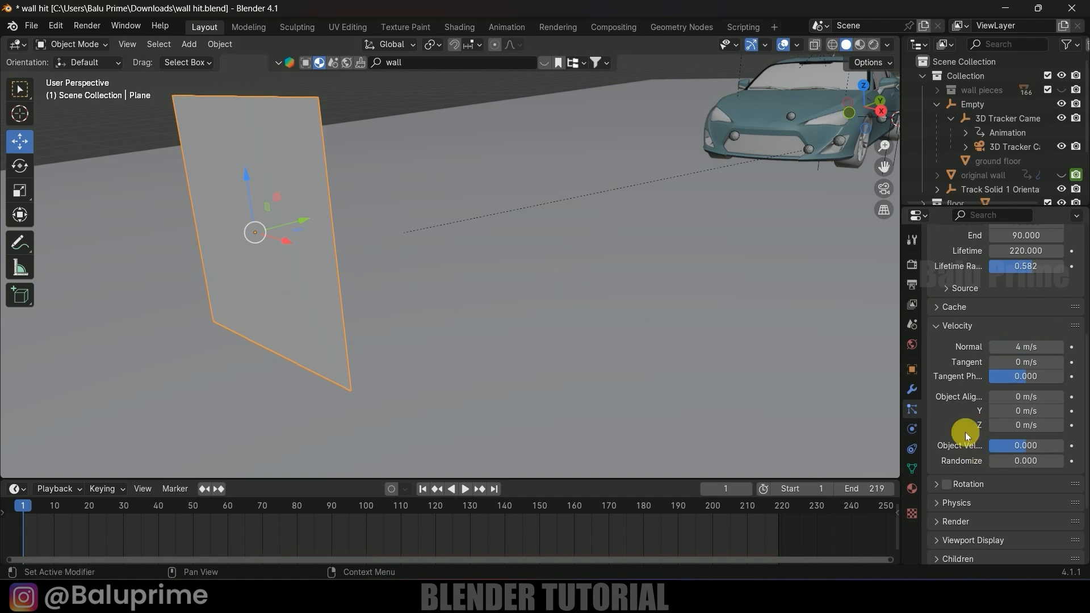
pyautogui.scroll(-2, 966, 432)
pyautogui.press('space')
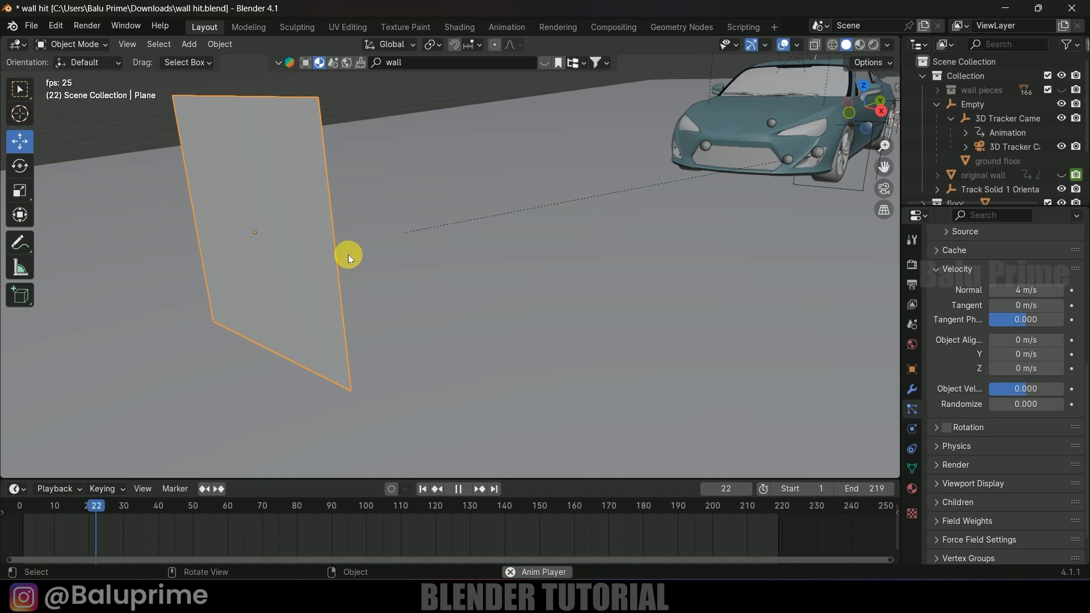
pyautogui.press('space')
pyautogui.press('space')
pyautogui.scroll(-5, 318, 233)
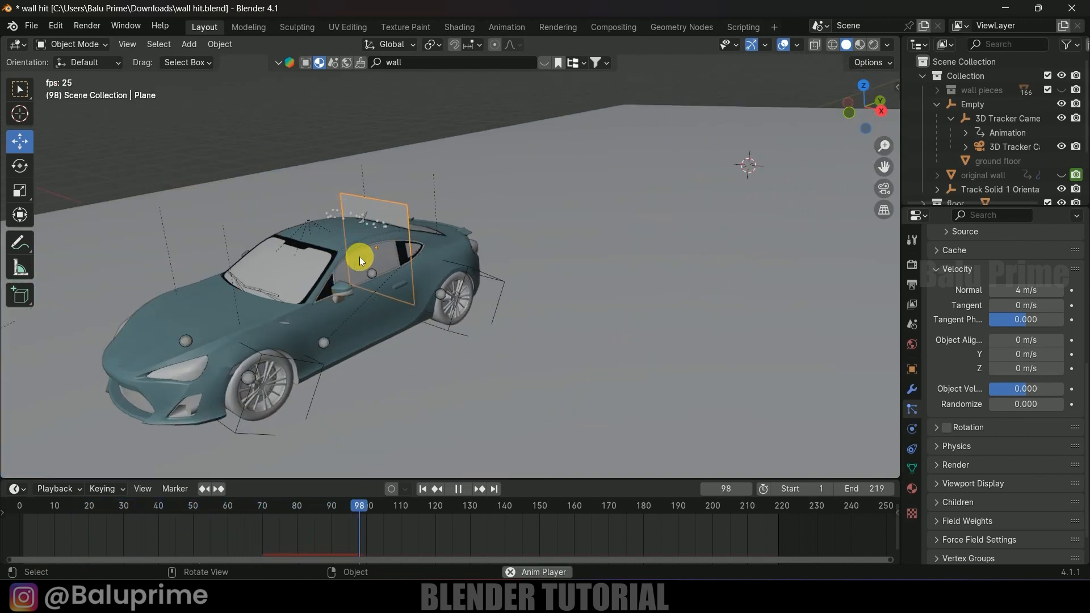
pyautogui.press('space')
# Go to frame 71 and set the particles' normal velocity to 6 m/s.
pyautogui.moveTo(358, 506); pyautogui.dragTo(266, 512)
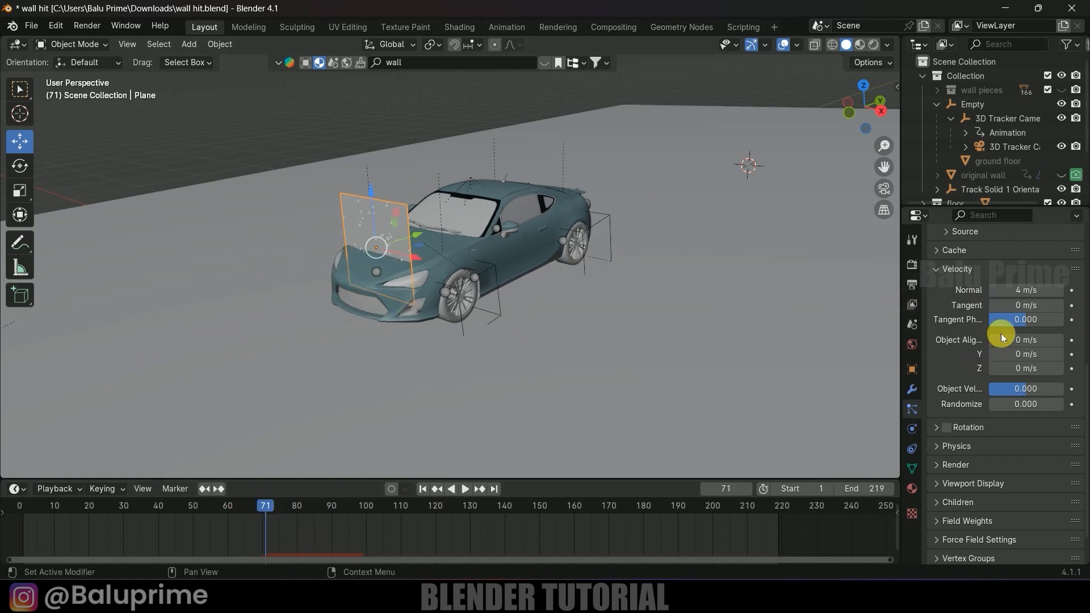
pyautogui.press('Return')
pyautogui.scroll(2, 487, 425)
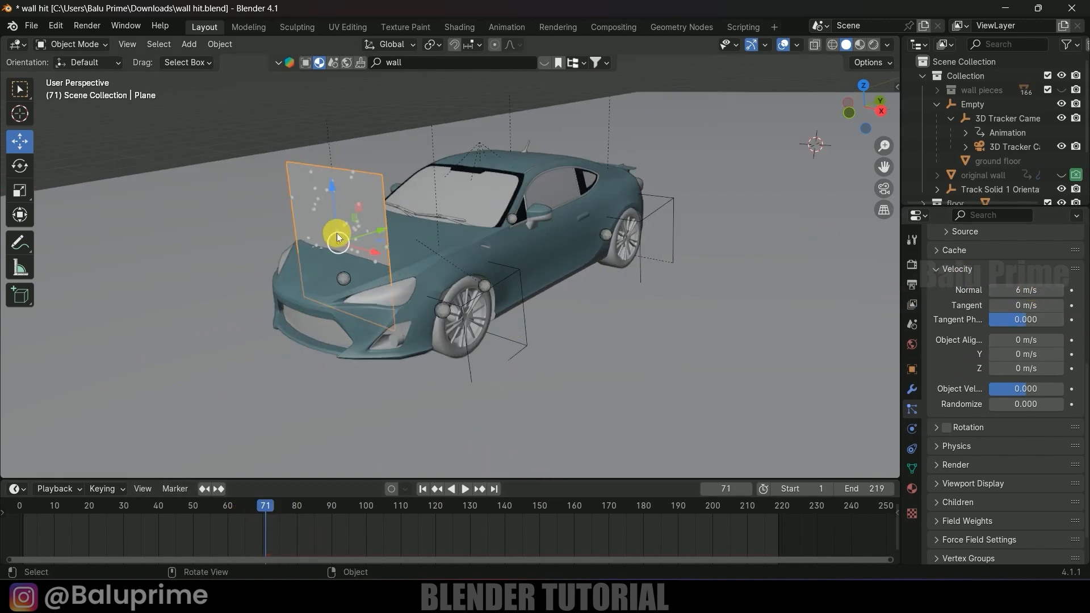
pyautogui.keyDown('shift'); pyautogui.moveTo(487, 208); pyautogui.dragTo(493, 238, button='middle'); pyautogui.keyUp('shift')
# Add an ico sphere and move it well away from the car, beyond the floor's far edge.
pyautogui.scroll(-2, 314, 160)
pyautogui.moveTo(304, 173)
pyautogui.mouseDown(button='middle')
pyautogui.moveTo(275, 180)
pyautogui.moveTo(284, 175)
pyautogui.mouseUp(button='middle')
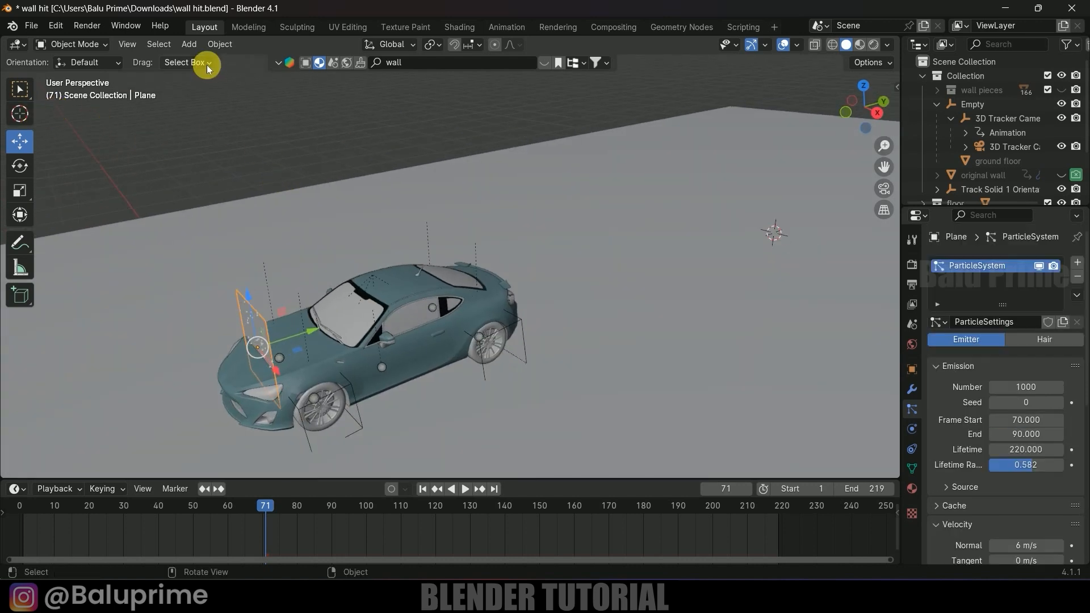
pyautogui.click(189, 44)
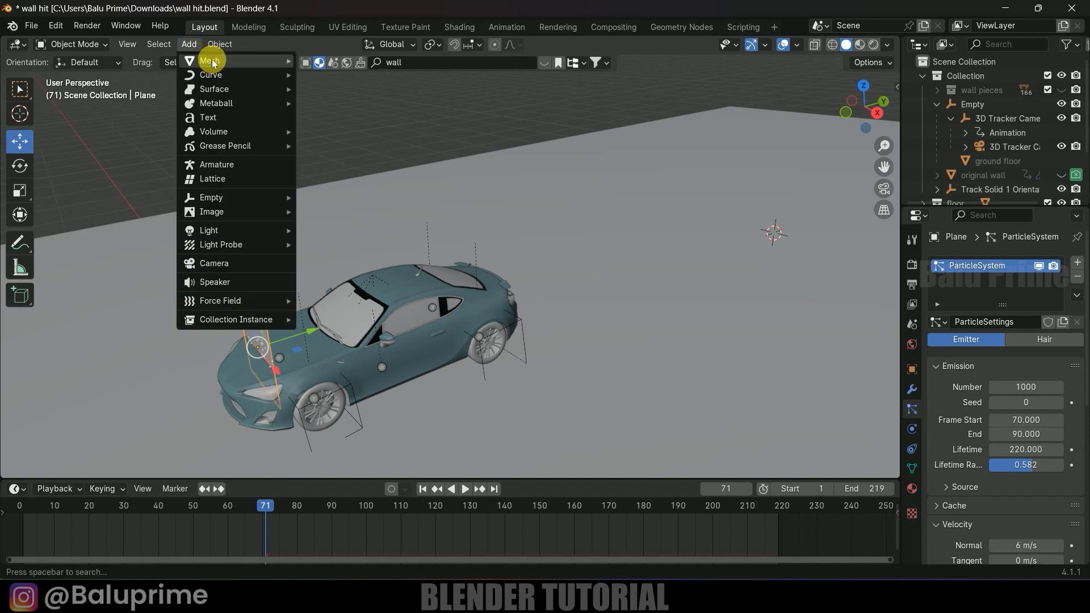
pyautogui.moveTo(247, 61)
pyautogui.click(332, 118)
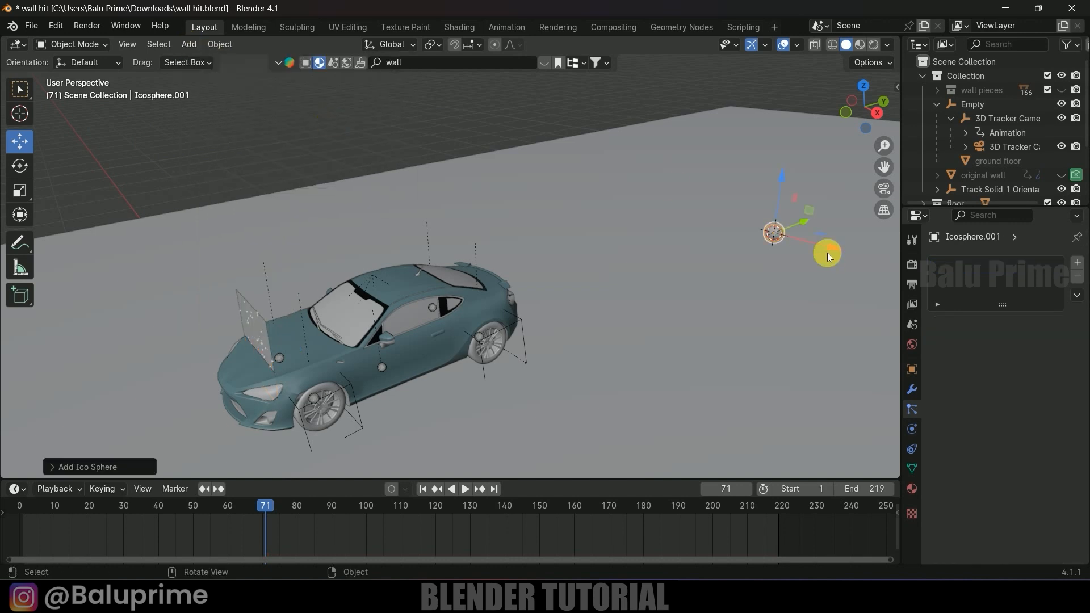
pyautogui.moveTo(768, 234); pyautogui.dragTo(250, 138)
pyautogui.keyDown('shift'); pyautogui.moveTo(294, 185); pyautogui.dragTo(393, 275, button='middle'); pyautogui.keyUp('shift')
pyautogui.scroll(6, 394, 274)
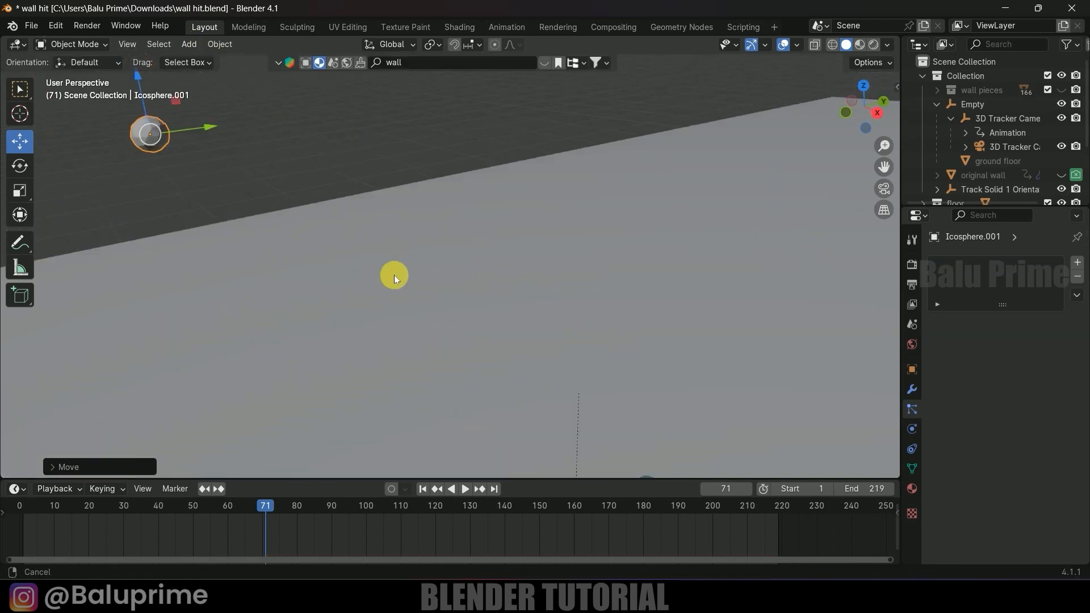
# Move the ico sphere farther from the floor and stretch it along Z into an elongated piece.
pyautogui.scroll(-6, 426, 279)
pyautogui.moveTo(348, 170); pyautogui.dragTo(352, 84)
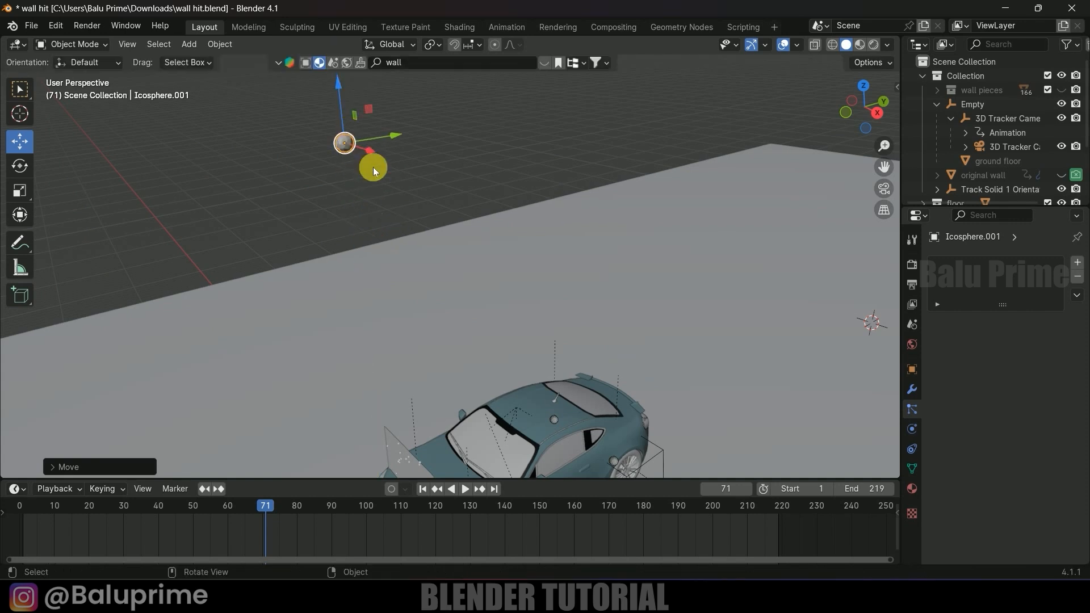
pyautogui.scroll(5, 386, 232)
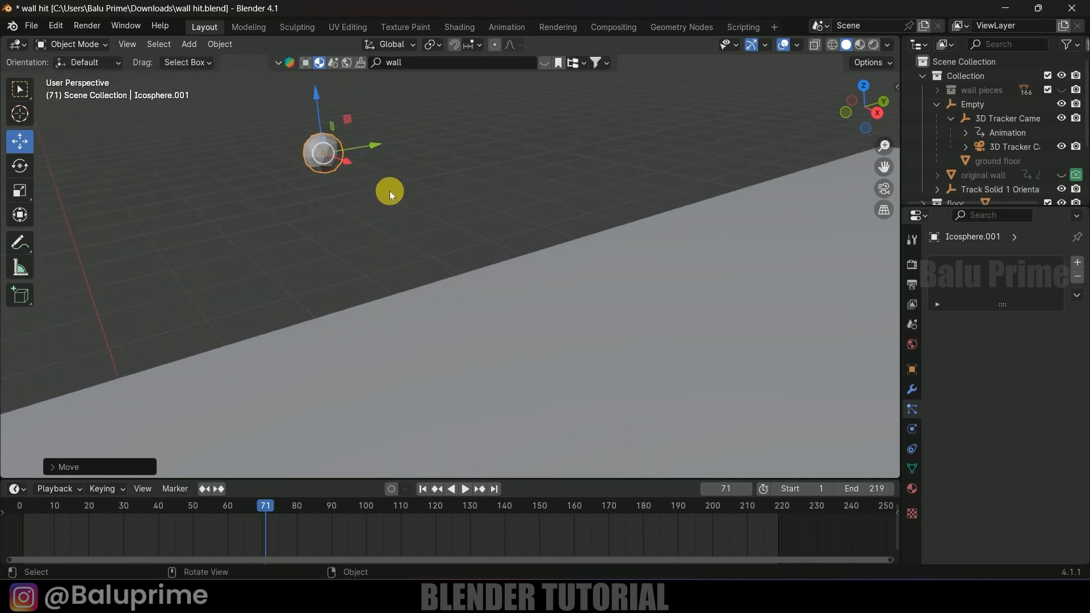
pyautogui.press('s')
pyautogui.press('z')
pyautogui.click(462, 180)
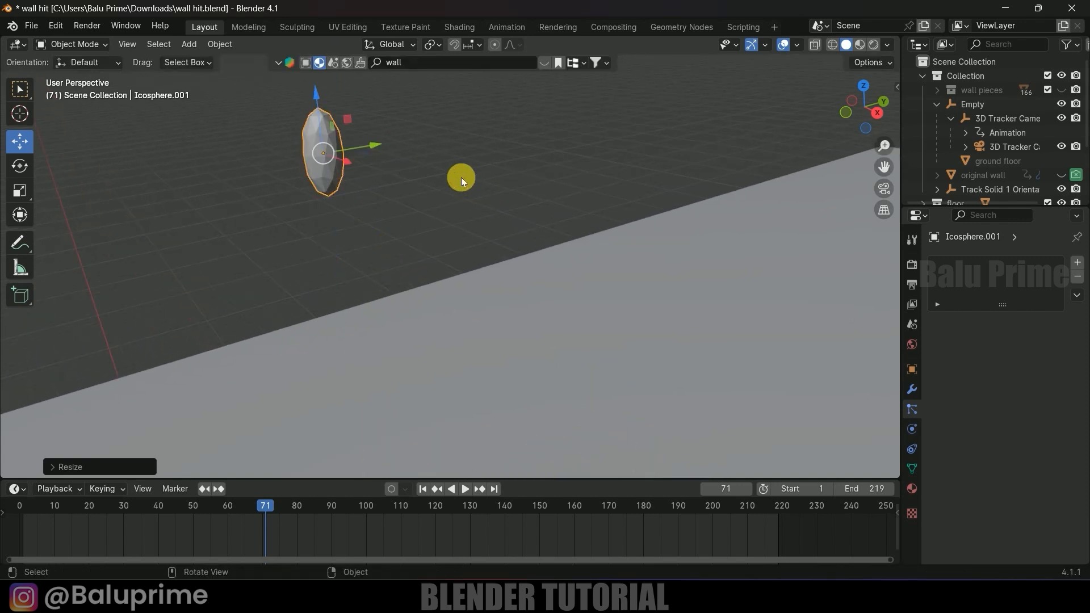
# Duplicate the stretched ico sphere beside the original and flatten the copy along Z.
pyautogui.hotkey('shift', 'd')
pyautogui.click(500, 175)
pyautogui.press('s')
pyautogui.press('z')
pyautogui.click(405, 143)
# Duplicate the stretched ico sphere again as a third piece and resize the copy along Y.
pyautogui.click(316, 176)
pyautogui.hotkey('shift', 'd')
pyautogui.click(442, 194)
pyautogui.press('s')
pyautogui.press('y')
pyautogui.moveTo(506, 169); pyautogui.dragTo(500, 171)
# Rotate the third debris piece freely so that it is tilted differently from the others.
pyautogui.click(19, 166)
pyautogui.moveTo(349, 211); pyautogui.dragTo(371, 212, button='middle')
pyautogui.scroll(2, 370, 212)
pyautogui.moveTo(372, 190); pyautogui.dragTo(288, 235)
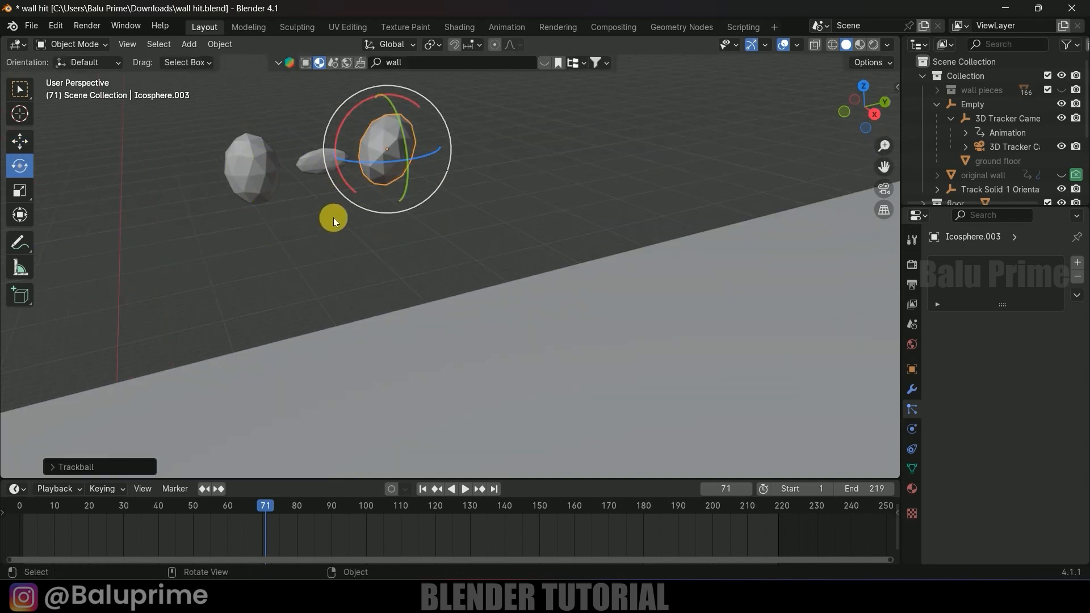
# Select all three debris pieces and put them in a new collection named particles.
pyautogui.moveTo(212, 146); pyautogui.dragTo(510, 224)
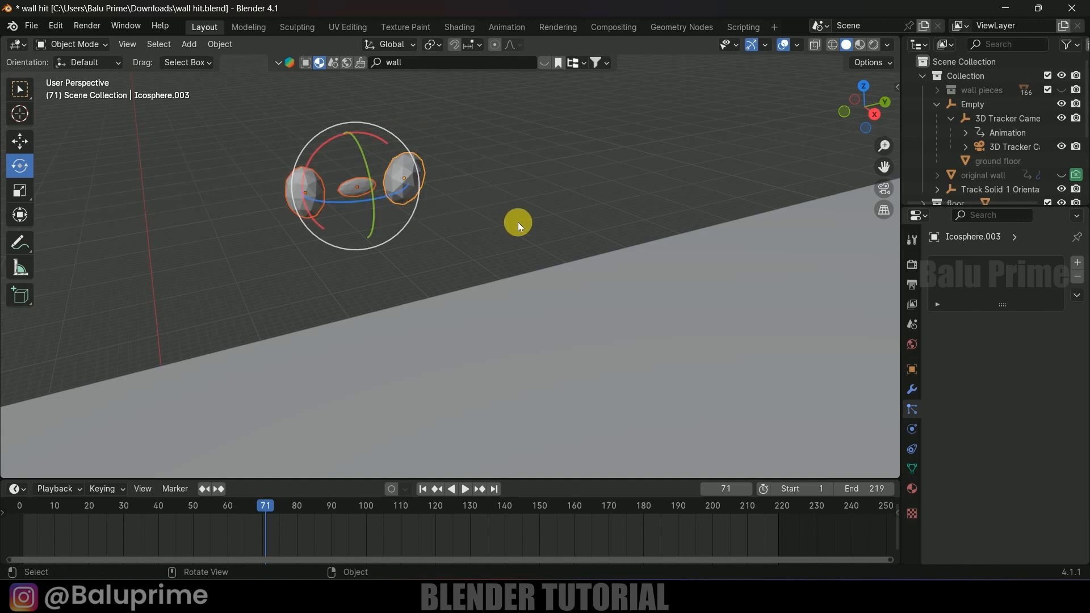
pyautogui.press('m')
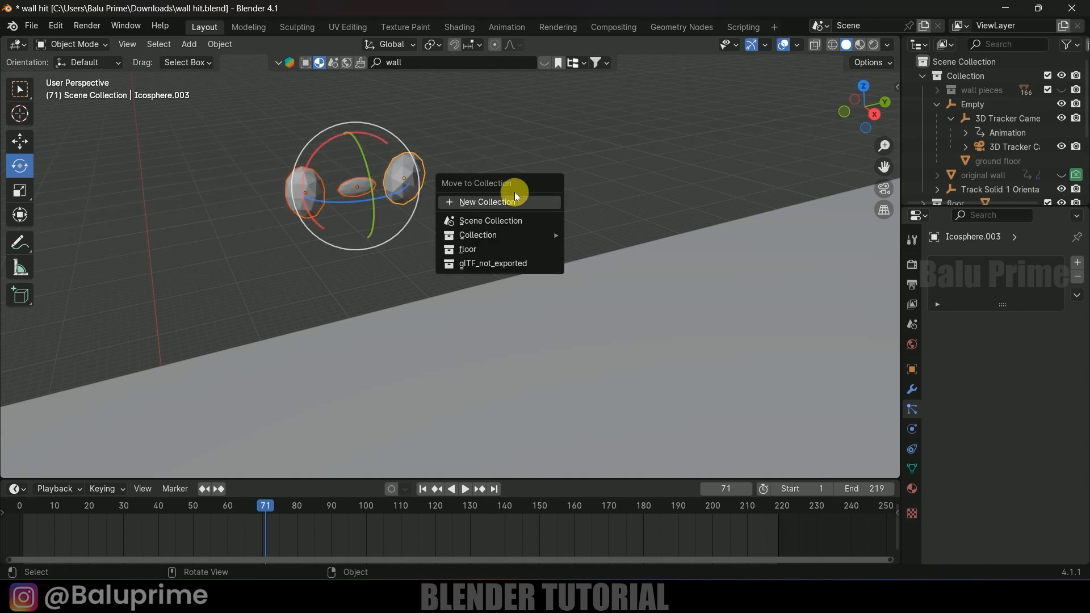
pyautogui.click(483, 204)
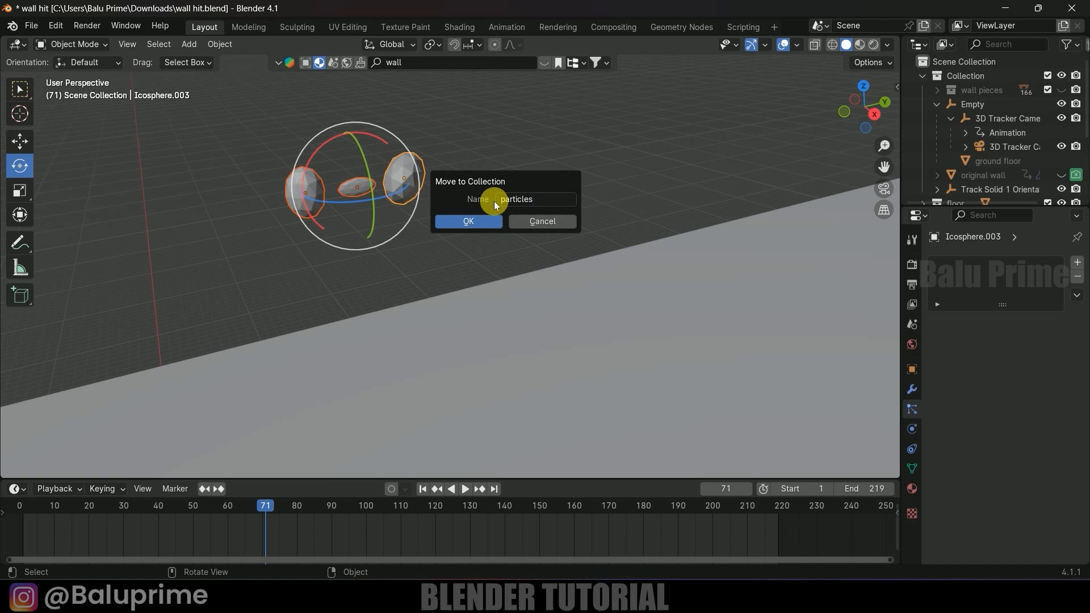
pyautogui.click(458, 220)
# Move the three debris pieces together farther away from the car and floor.
pyautogui.scroll(-4, 442, 226)
pyautogui.scroll(-5, 458, 213)
pyautogui.click(19, 140)
pyautogui.moveTo(519, 238); pyautogui.dragTo(521, 366, button='middle')
pyautogui.moveTo(407, 218); pyautogui.dragTo(403, 79)
# Select the emitter plane at the car's front and set its particles to render as Collection.
pyautogui.moveTo(475, 162); pyautogui.dragTo(468, 120, button='middle')
pyautogui.keyDown('shift'); pyautogui.moveTo(505, 348); pyautogui.dragTo(535, 208, button='middle'); pyautogui.keyUp('shift')
pyautogui.scroll(2, 533, 208)
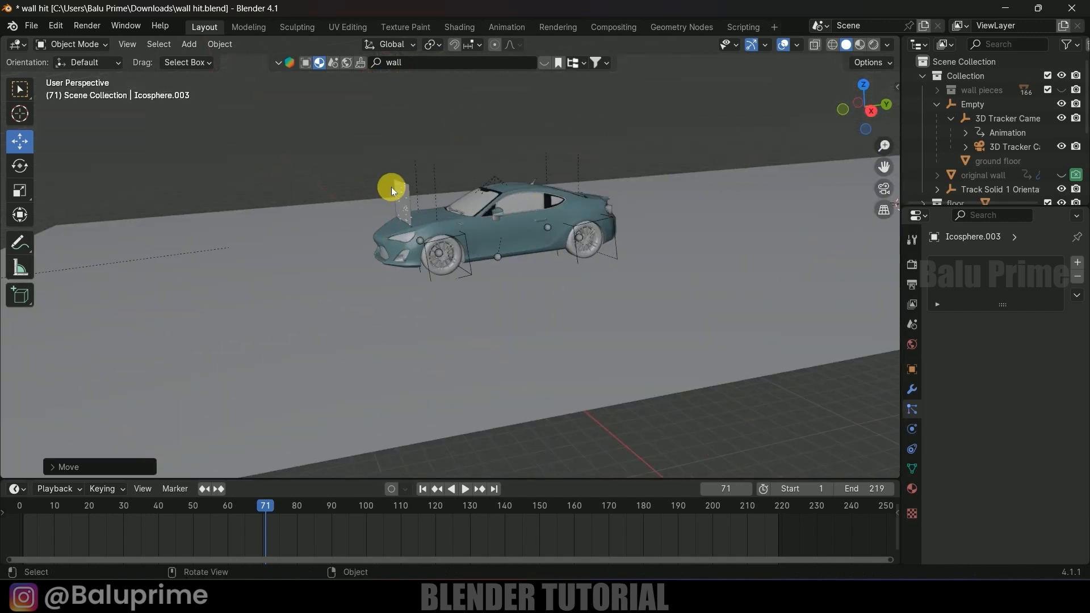
pyautogui.scroll(2, 394, 186)
pyautogui.click(397, 187)
pyautogui.scroll(4, 443, 301)
pyautogui.moveTo(452, 325); pyautogui.dragTo(588, 311, button='middle')
pyautogui.keyDown('shift'); pyautogui.moveTo(695, 239); pyautogui.dragTo(859, 292, button='middle'); pyautogui.keyUp('shift')
pyautogui.scroll(-10, 954, 440)
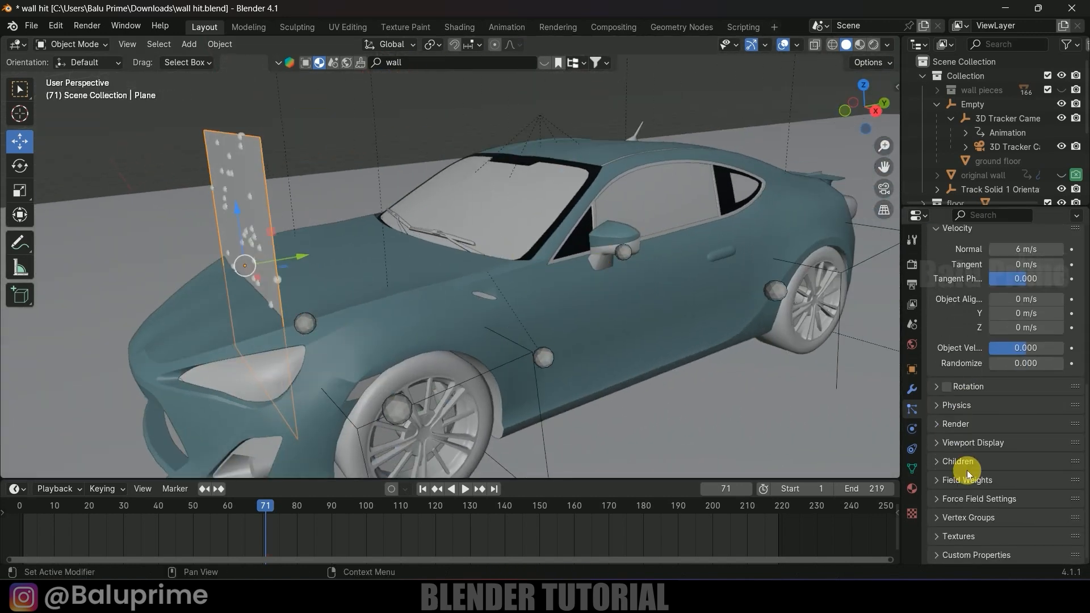
pyautogui.click(936, 424)
pyautogui.scroll(-5, 939, 412)
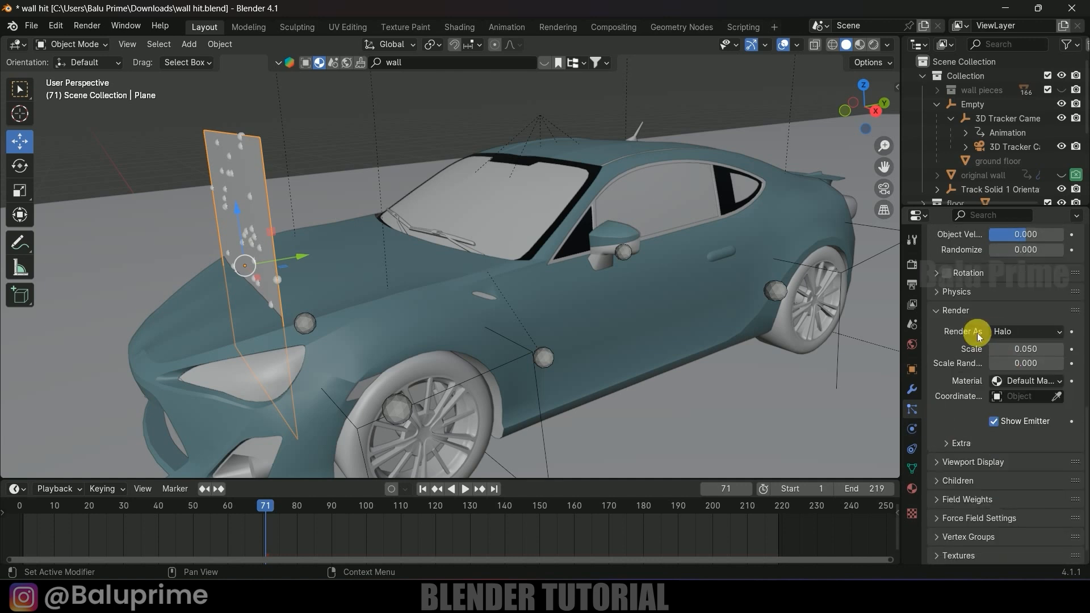
pyautogui.click(1005, 331)
pyautogui.click(1011, 422)
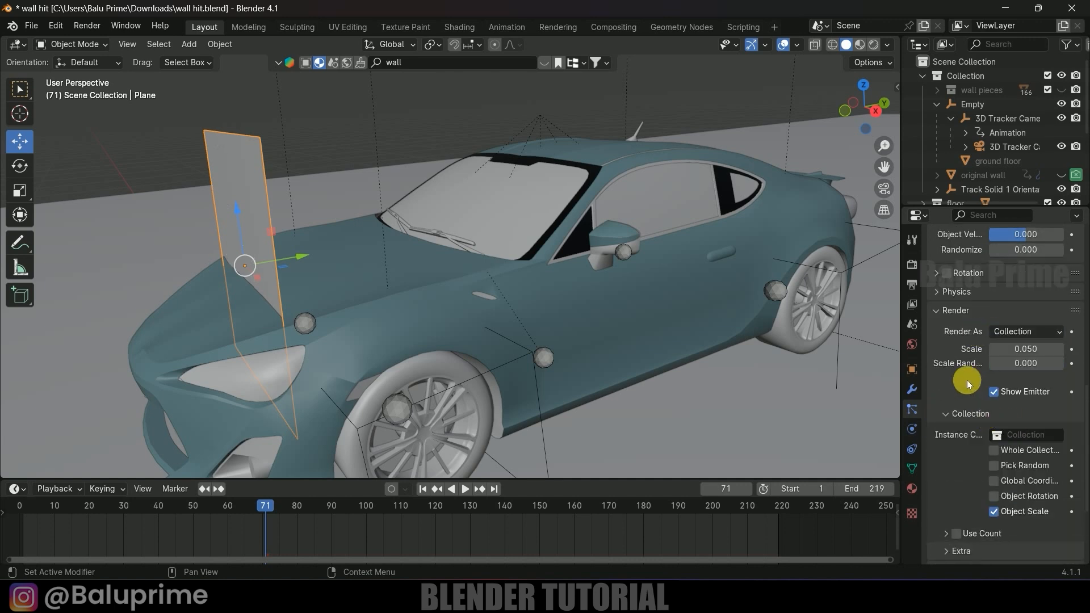
# Assign the particles collection as the instance collection and inspect the debris pieces on the emitter plane.
pyautogui.scroll(-3, 966, 380)
pyautogui.click(1029, 350)
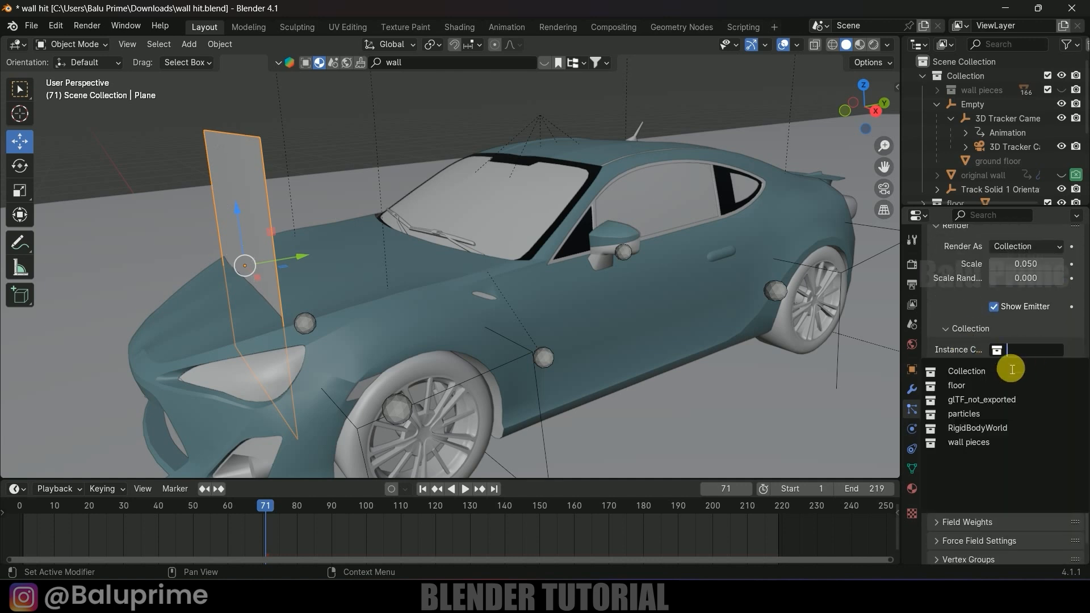
pyautogui.click(966, 414)
pyautogui.scroll(5, 482, 287)
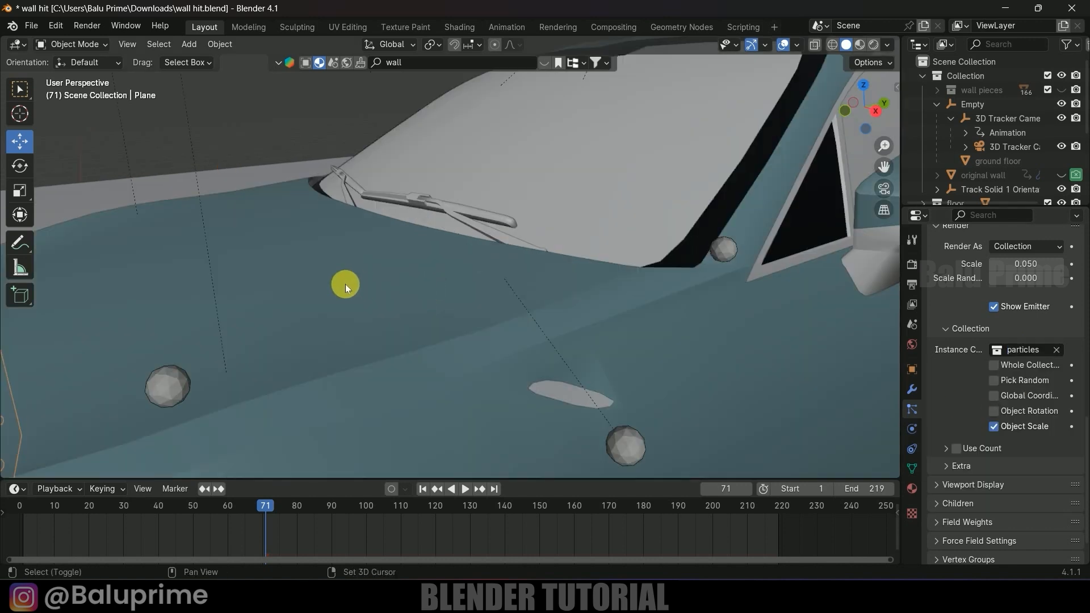
pyautogui.keyDown('shift'); pyautogui.moveTo(345, 285); pyautogui.dragTo(428, 286, button='middle'); pyautogui.keyUp('shift')
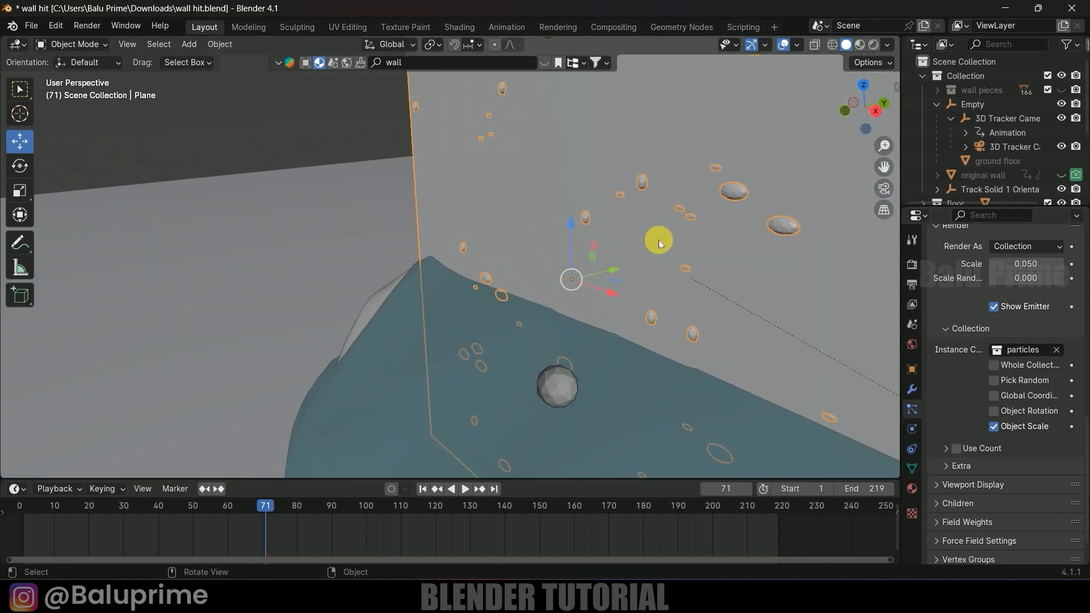
pyautogui.keyDown('shift'); pyautogui.moveTo(750, 293); pyautogui.dragTo(683, 279, button='middle'); pyautogui.keyUp('shift')
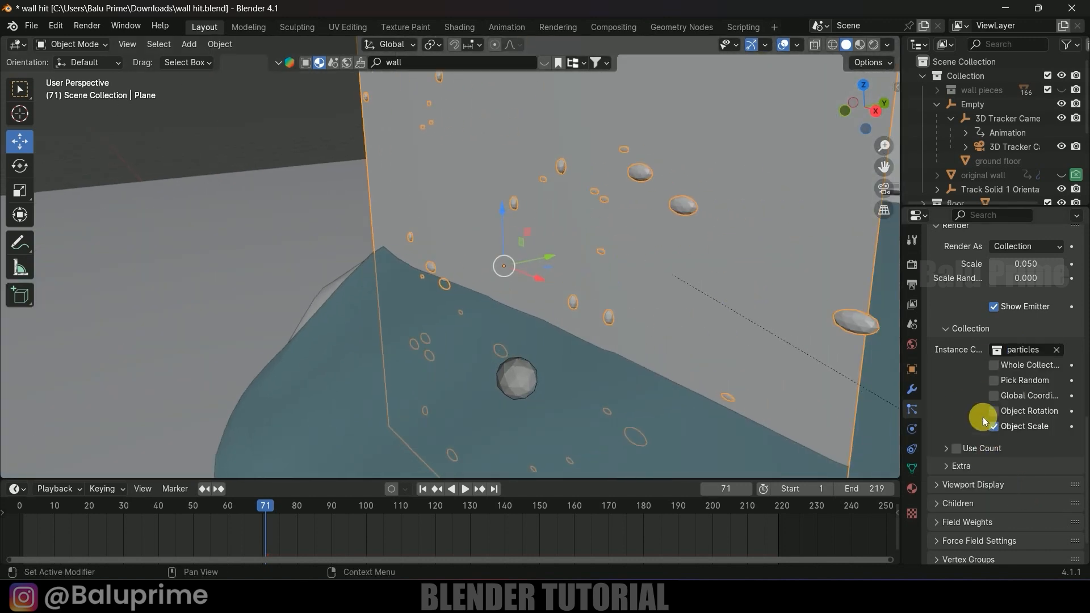
# Set the particle render scale to 0.060 and the scale randomness to 0.709.
pyautogui.scroll(4, 981, 415)
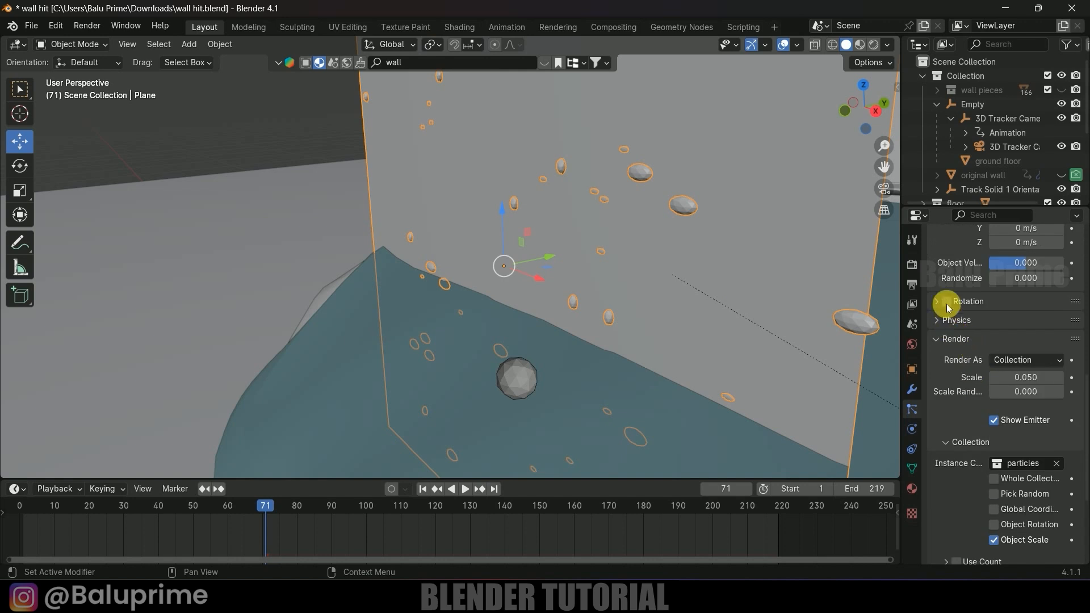
pyautogui.scroll(-6, 960, 386)
pyautogui.scroll(2, 962, 348)
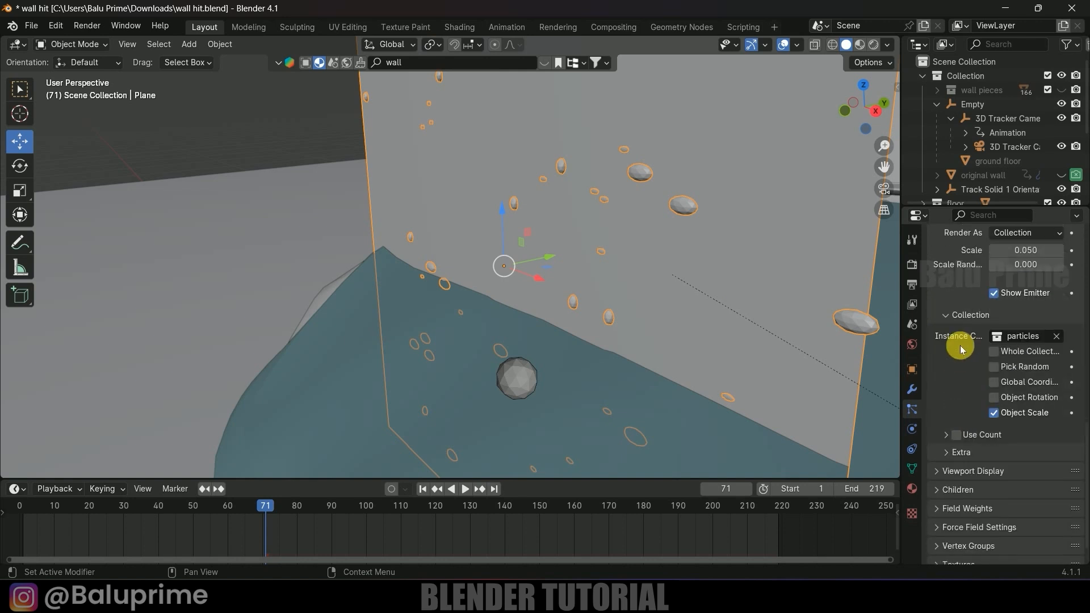
pyautogui.moveTo(1037, 280)
pyautogui.mouseDown()
pyautogui.moveTo(1014, 280)
pyautogui.moveTo(1043, 279)
pyautogui.mouseUp()
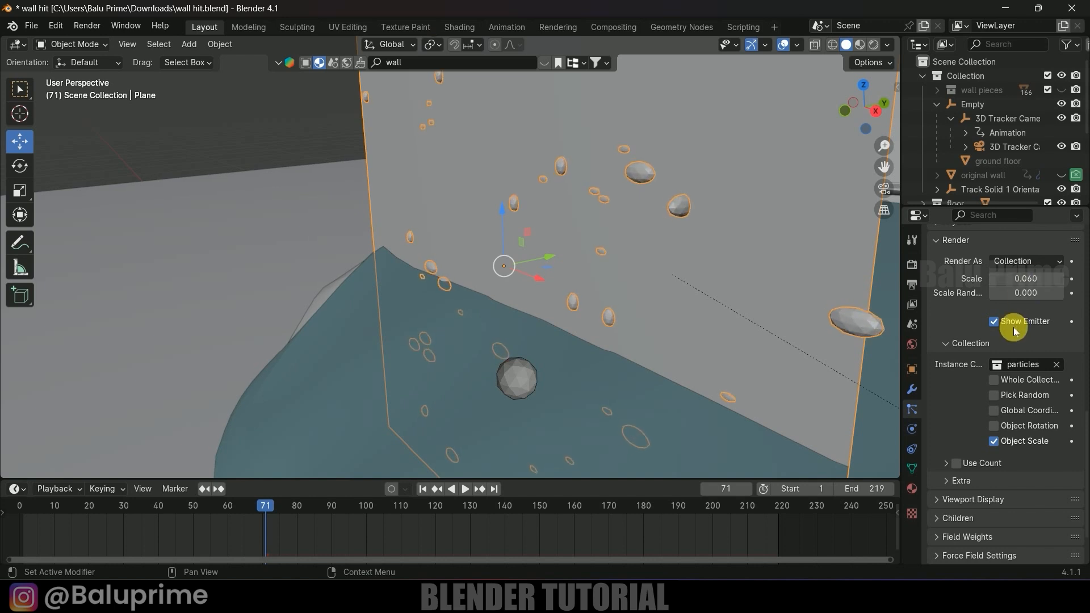
pyautogui.moveTo(1040, 296); pyautogui.dragTo(1038, 297)
pyautogui.scroll(-3, 943, 382)
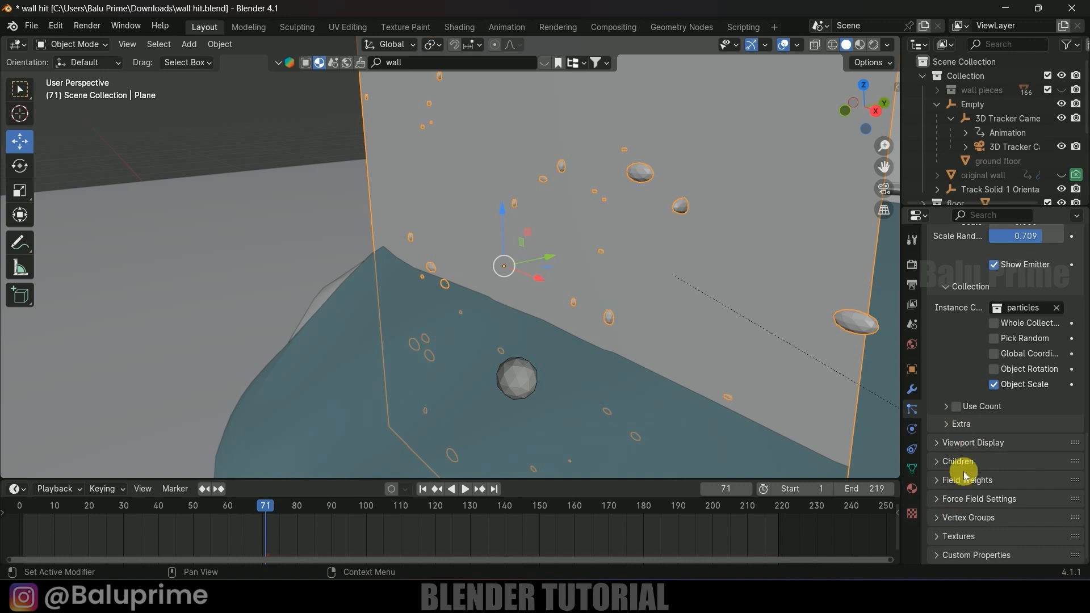
pyautogui.scroll(5, 963, 482)
pyautogui.scroll(-5, 962, 471)
# Play the animation from frame 71 to frame 102 and examine how the particles fall around the car.
pyautogui.press('space')
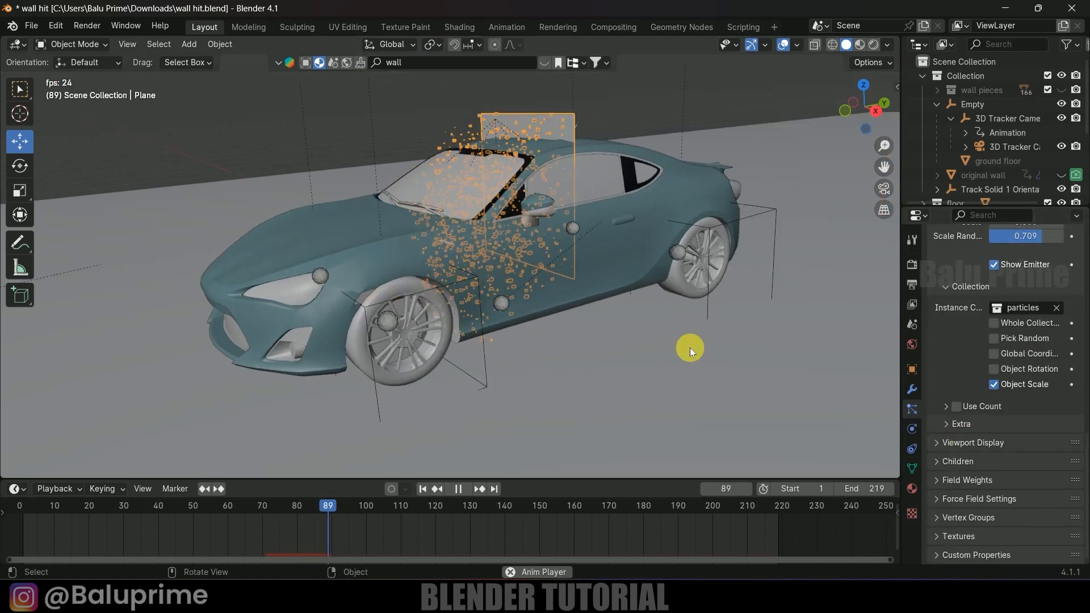
pyautogui.press('space')
pyautogui.moveTo(690, 347); pyautogui.dragTo(411, 212, button='middle')
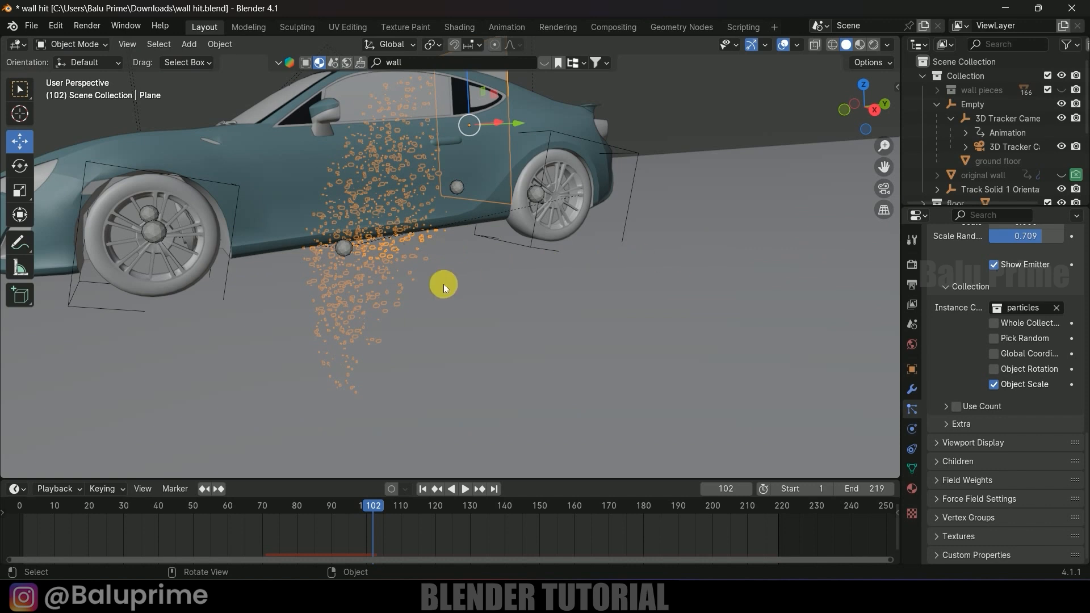
# Add Collision physics to the ground floor object.
pyautogui.click(715, 191)
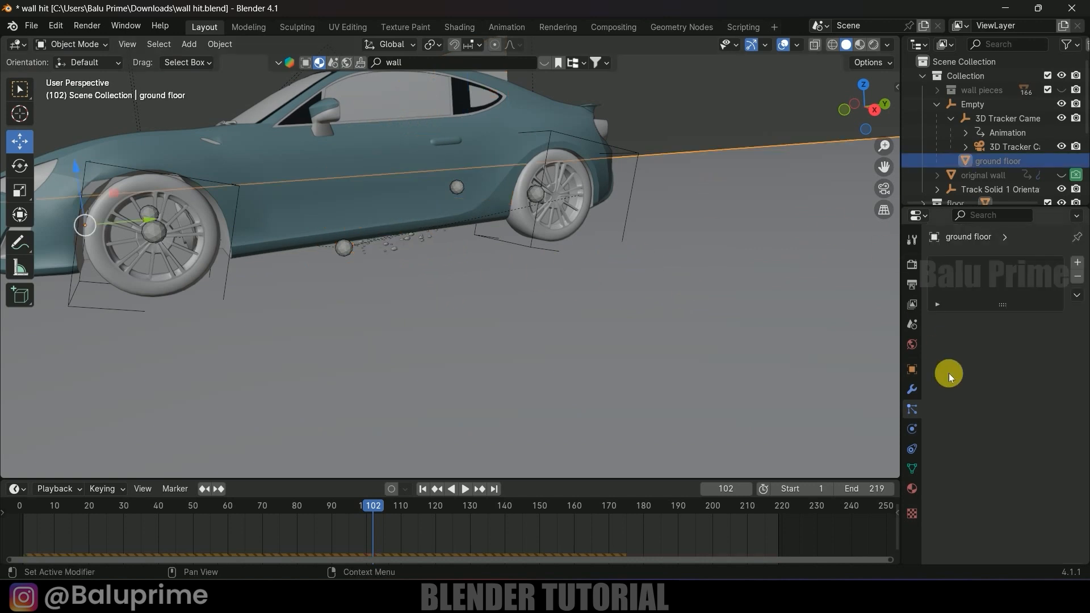
pyautogui.click(911, 424)
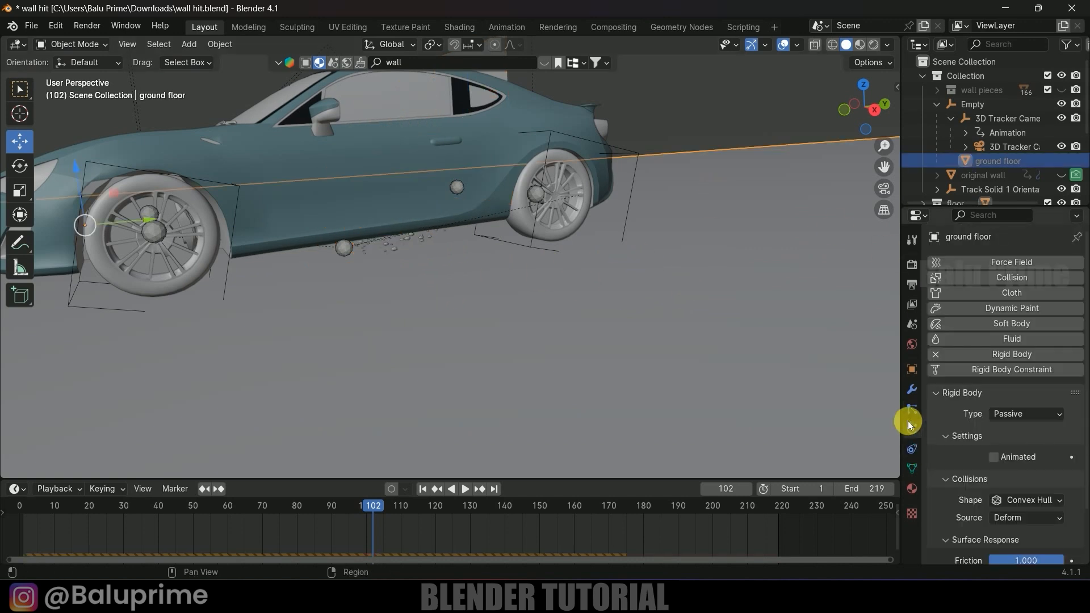
pyautogui.click(1026, 279)
# Set the ground floor's particle collision damping to 0.791 with 0.075 randomness, and friction to 0.821 with 0.194 randomness.
pyautogui.scroll(-5, 948, 465)
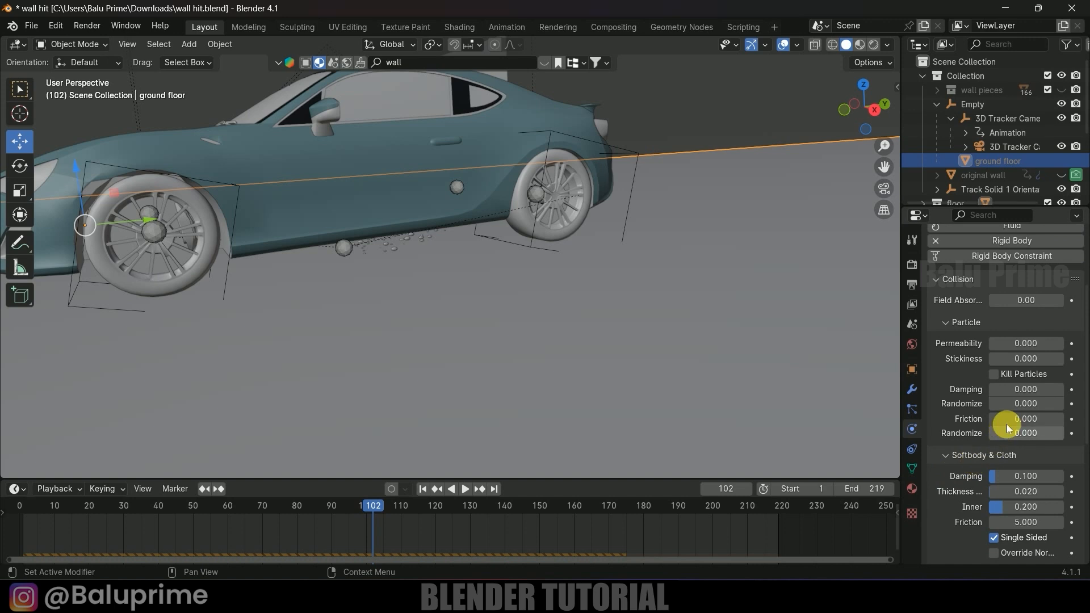
pyautogui.moveTo(1017, 393); pyautogui.dragTo(1042, 390)
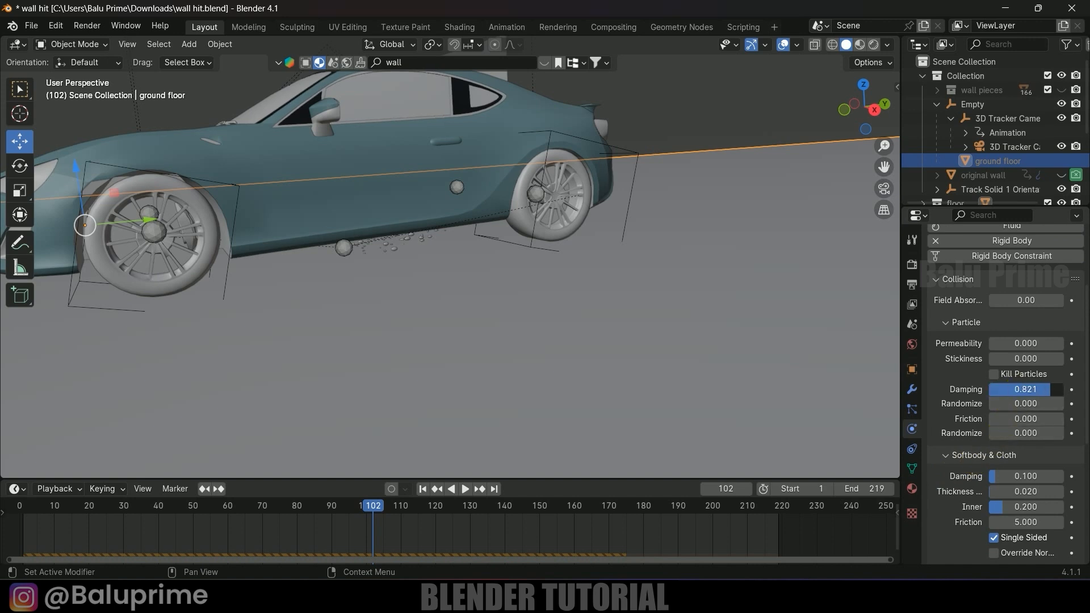
pyautogui.moveTo(1007, 424); pyautogui.dragTo(1043, 422)
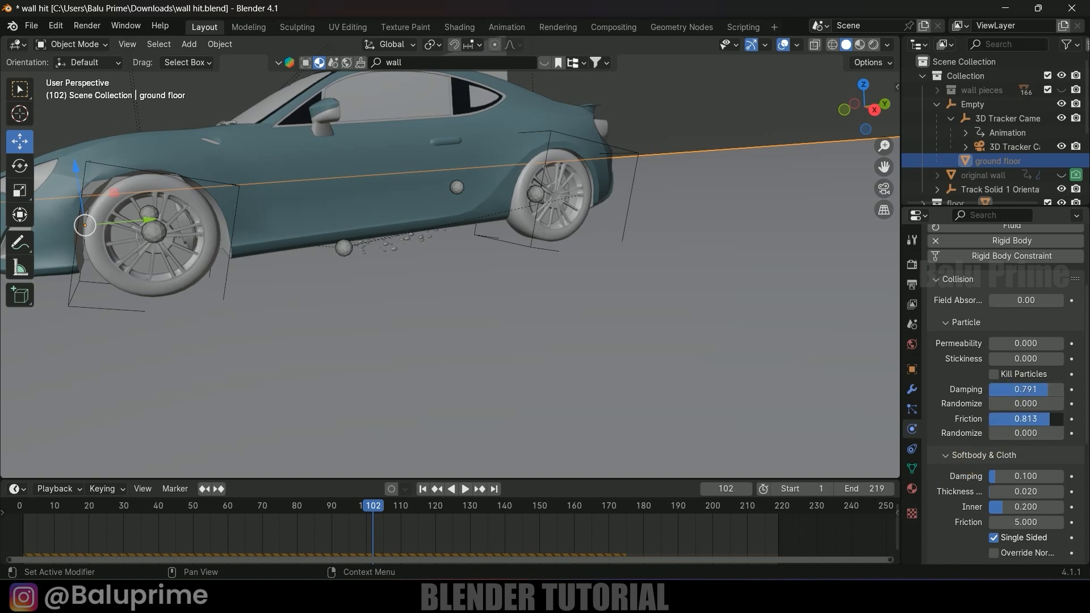
pyautogui.moveTo(995, 435); pyautogui.dragTo(1002, 434)
pyautogui.moveTo(431, 296); pyautogui.dragTo(438, 309, button='middle')
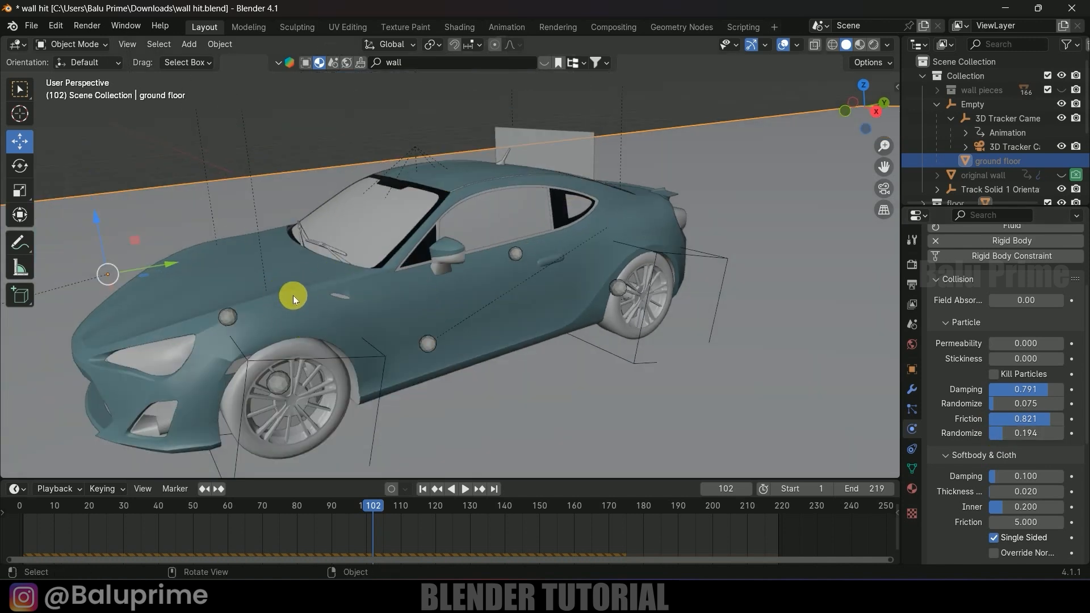
# Go to frame 89 and add Collision physics to the car body, displaying its particle collision values.
pyautogui.moveTo(373, 506); pyautogui.dragTo(328, 507)
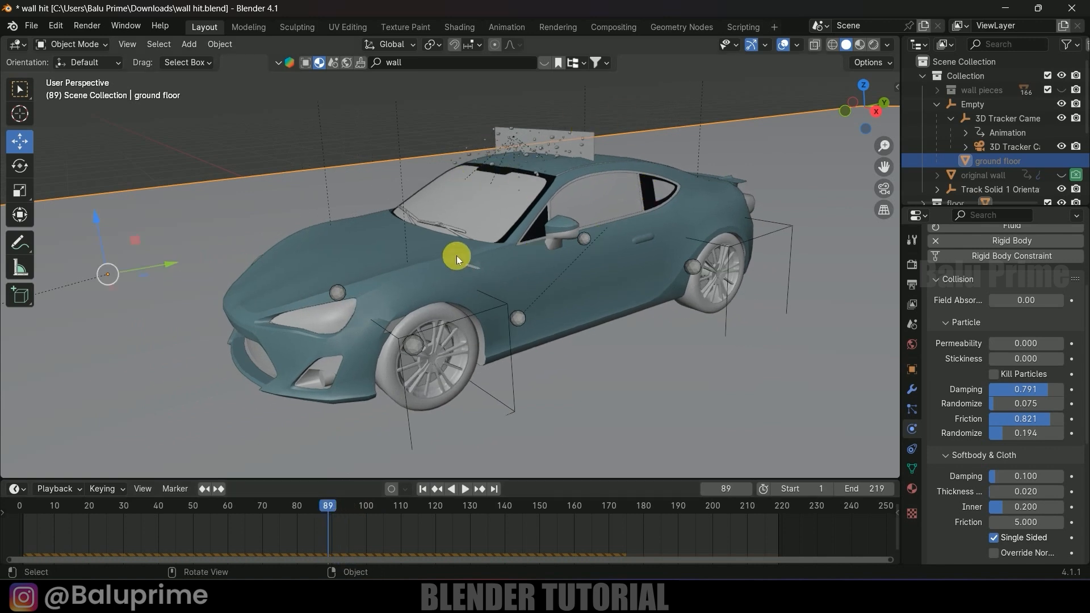
pyautogui.click(366, 236)
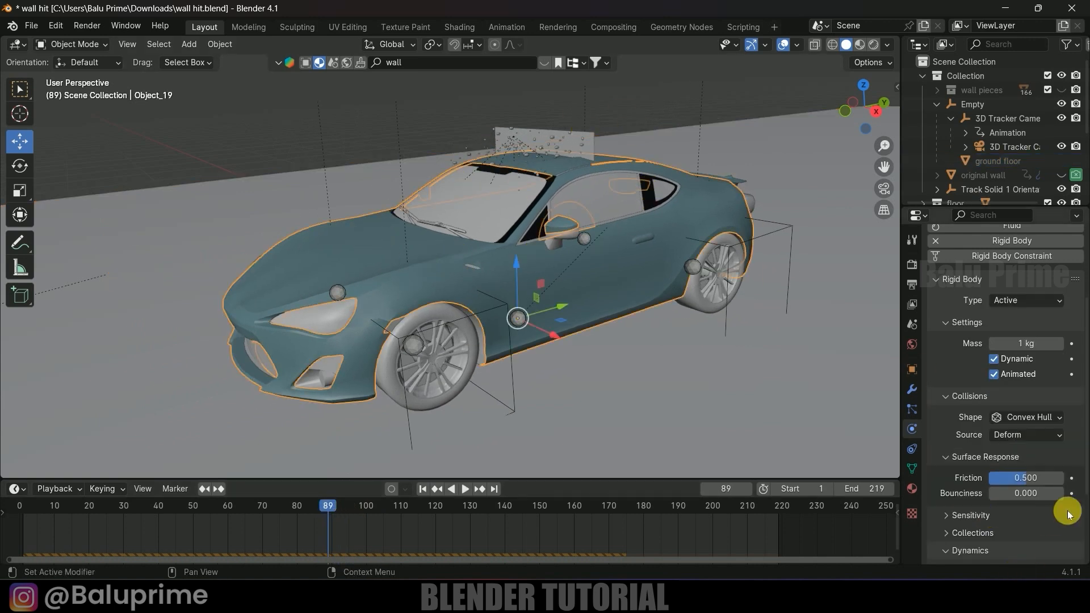
pyautogui.scroll(5, 955, 387)
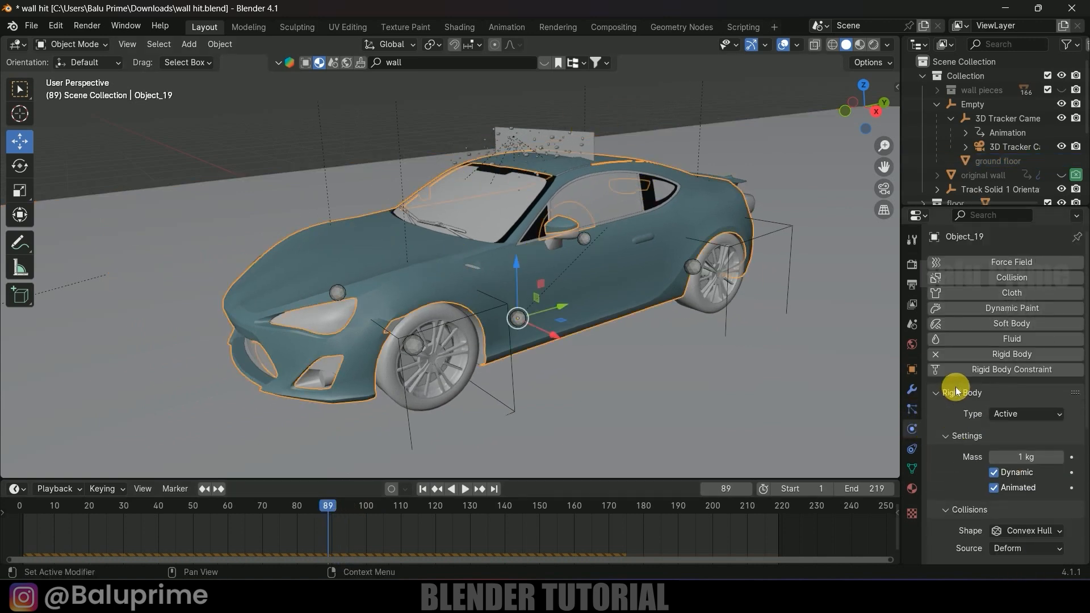
pyautogui.click(1012, 277)
pyautogui.scroll(-5, 966, 415)
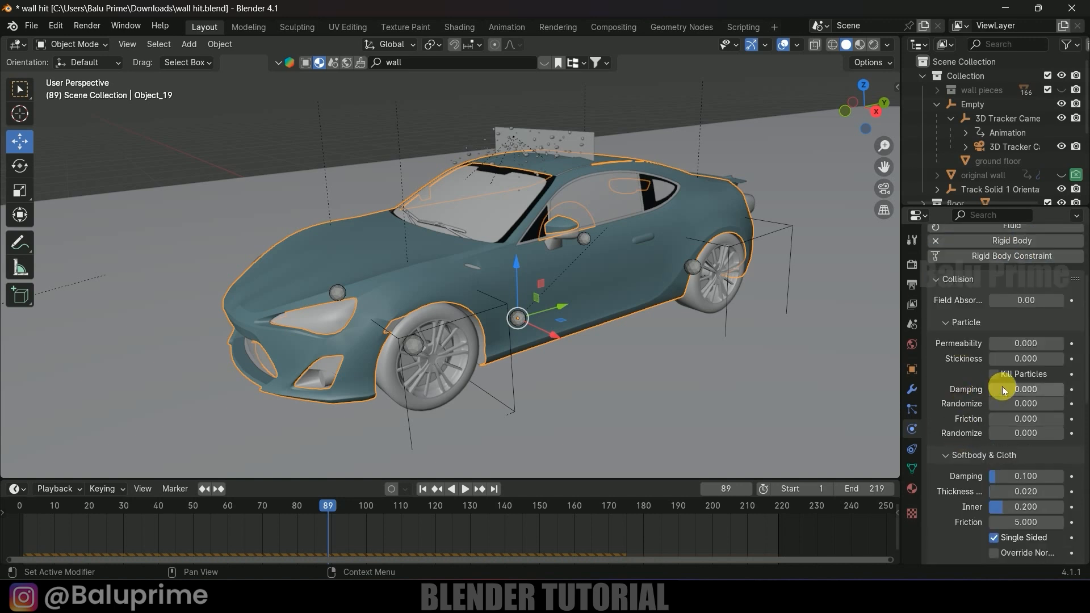
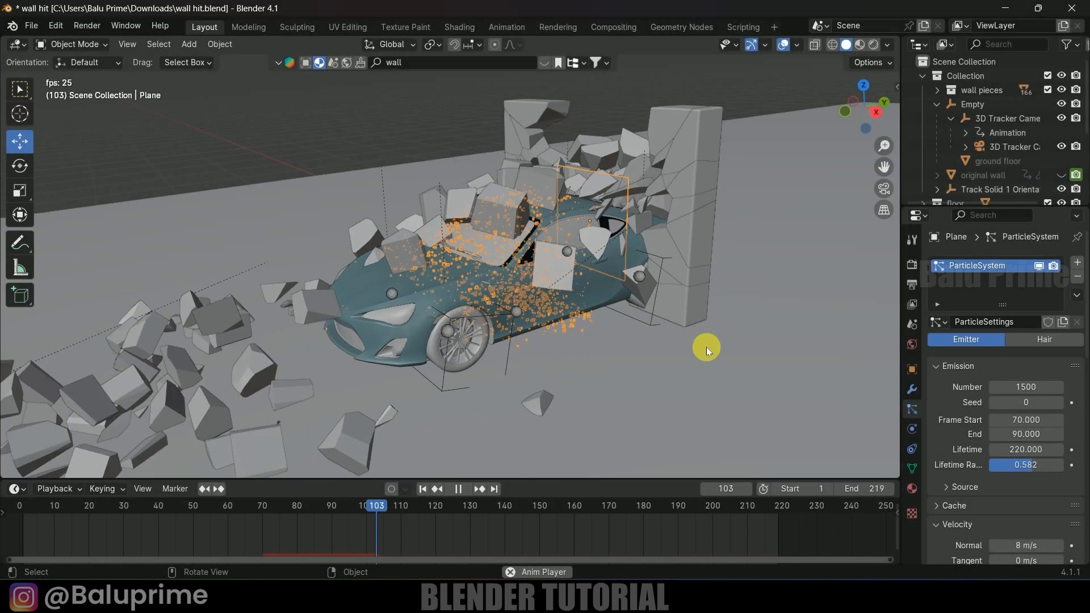
# Review the debris playback up to frame 176, and reselect the emitter plane with its emission settings collapsed.
pyautogui.click(689, 387)
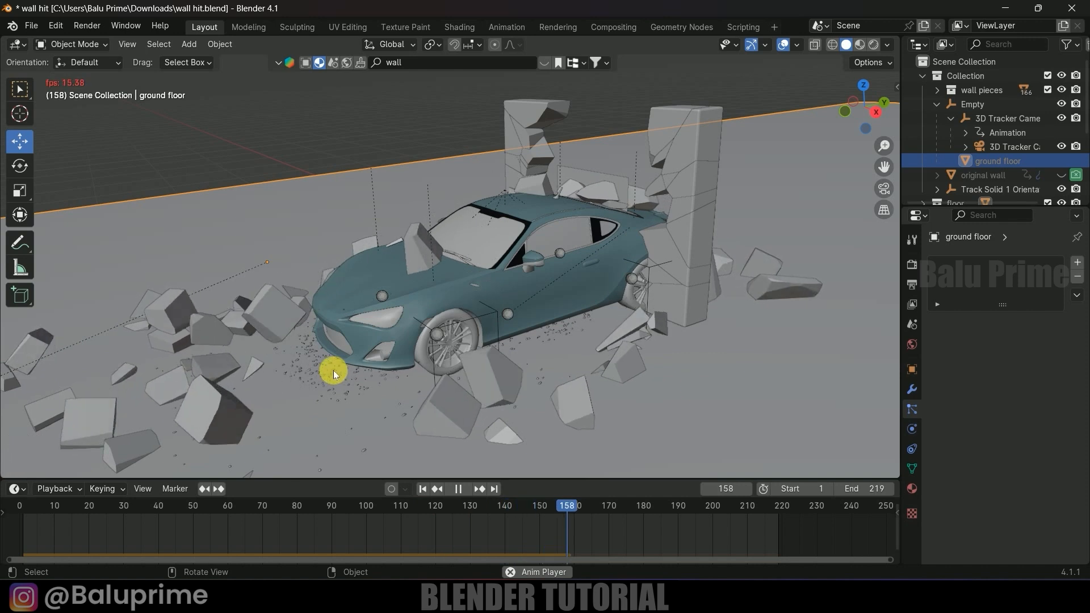
pyautogui.press('space')
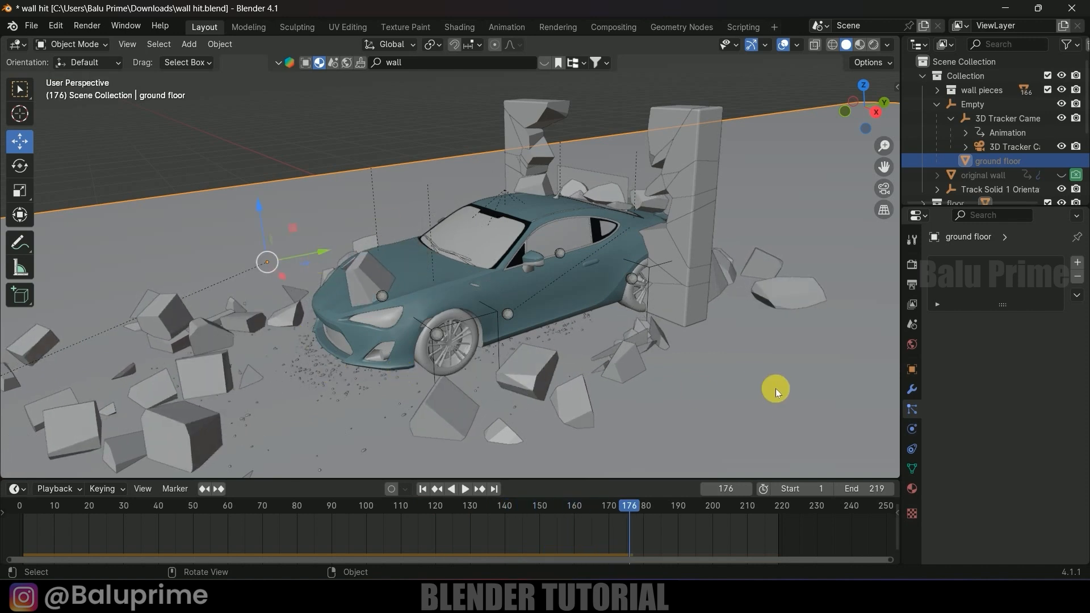
pyautogui.click(579, 186)
pyautogui.click(1017, 366)
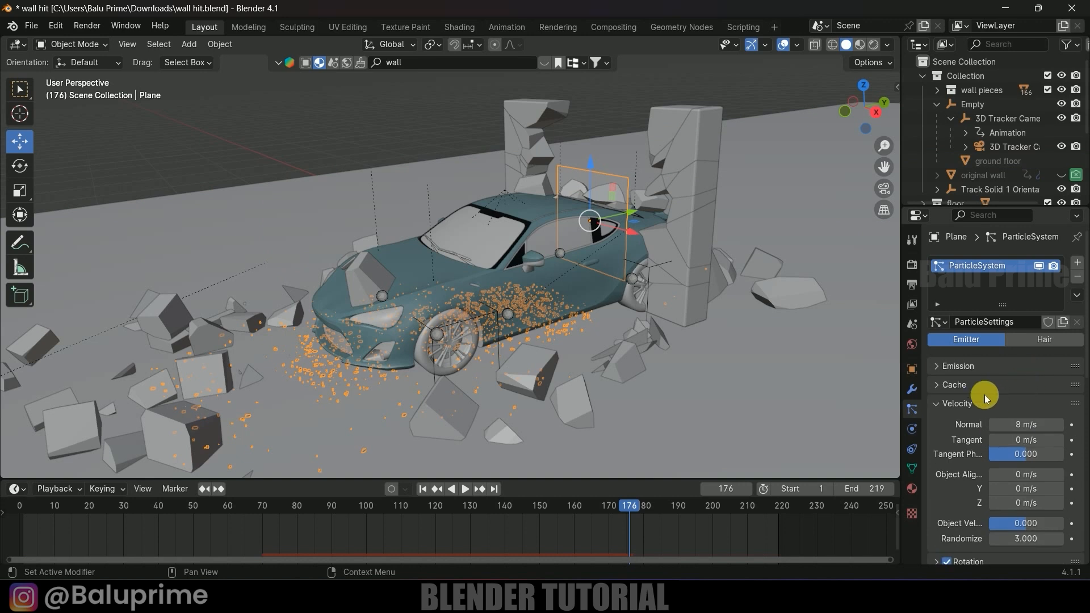
# Set the plane's particle emission number to 3000.
pyautogui.click(957, 366)
pyautogui.click(1025, 392)
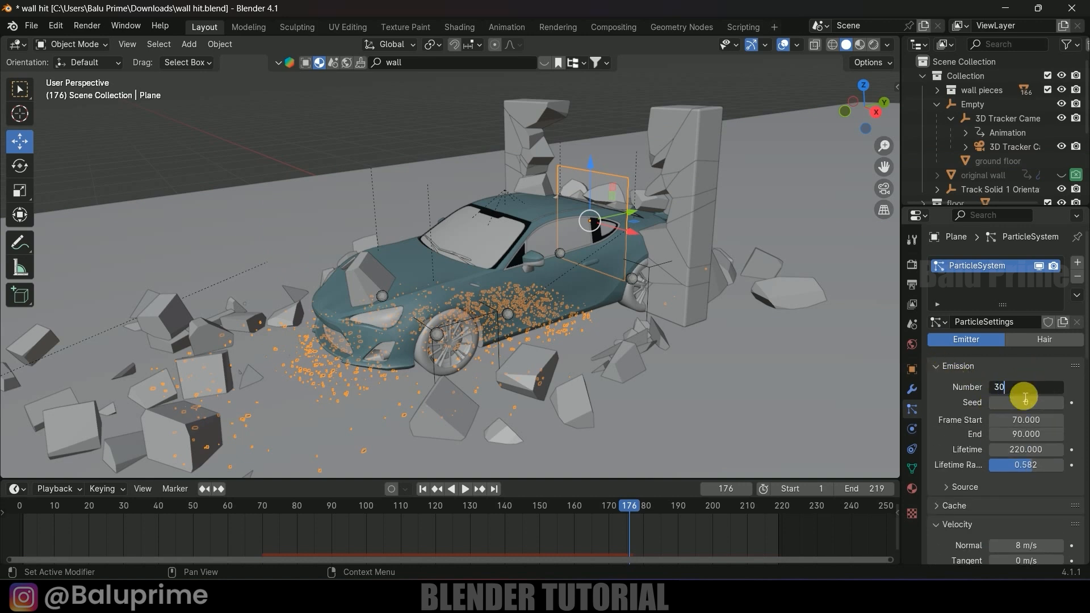
pyautogui.press('Return')
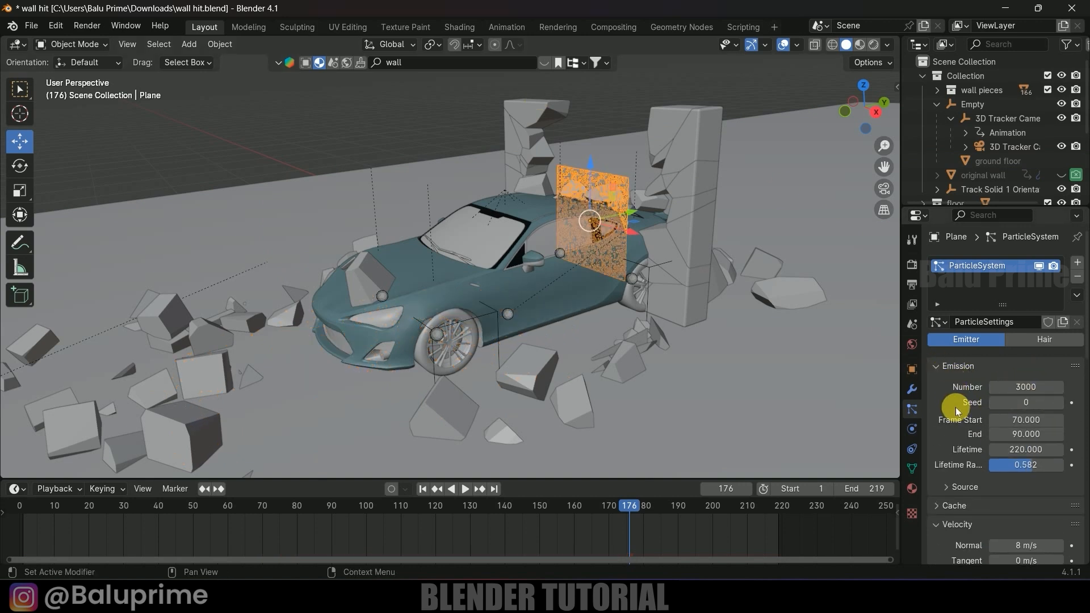
# Set the rendered particles' scale to 0.030 with 0.299 scale randomness, and save the file.
pyautogui.scroll(-3, 959, 411)
pyautogui.scroll(-10, 959, 409)
pyautogui.click(1018, 391)
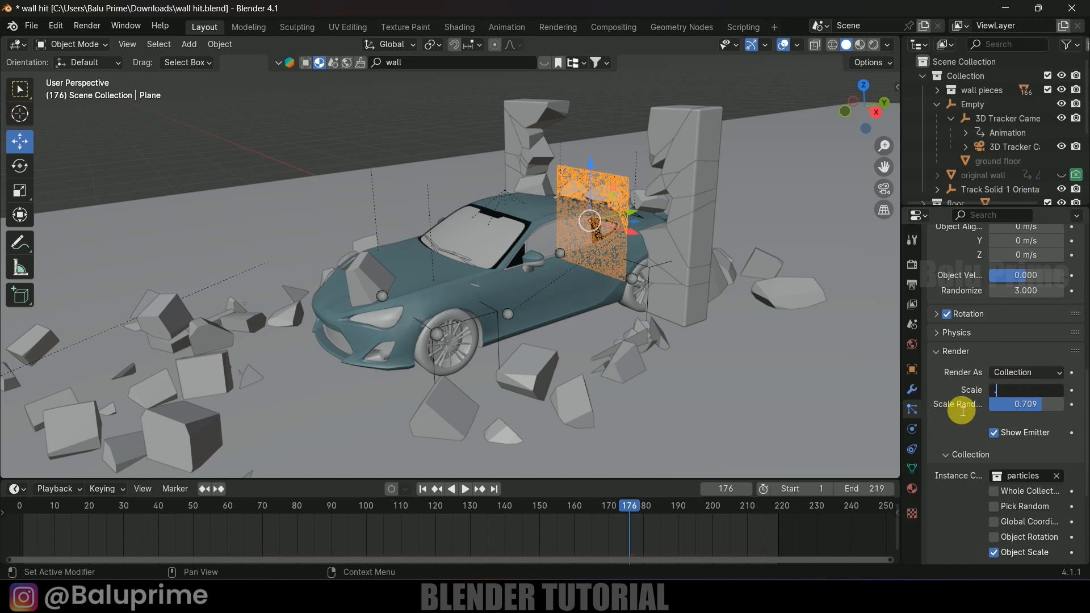
pyautogui.press('Return')
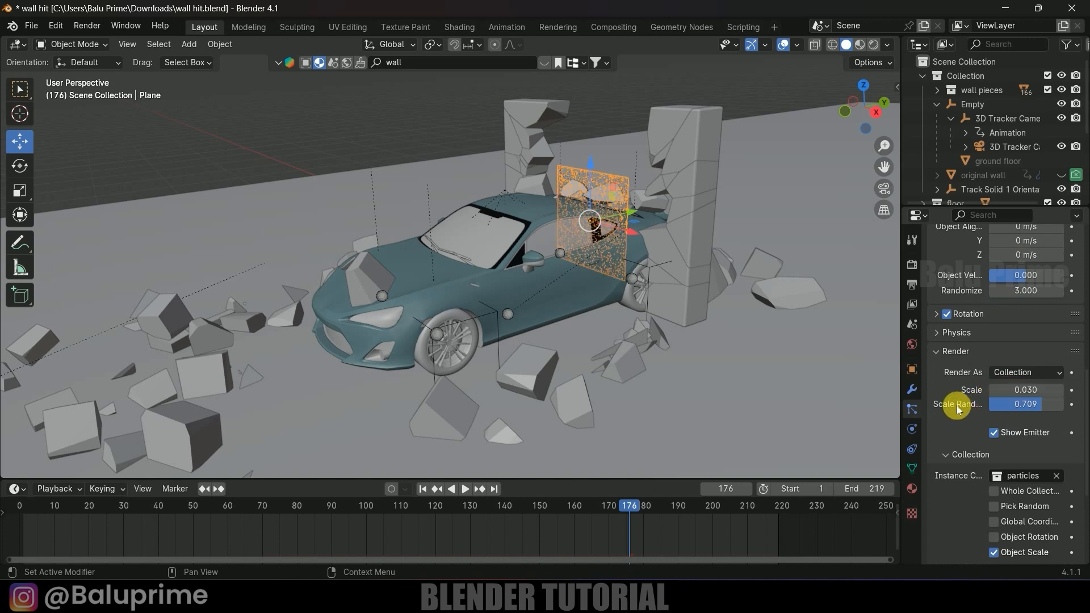
pyautogui.moveTo(1044, 408); pyautogui.dragTo(1042, 408)
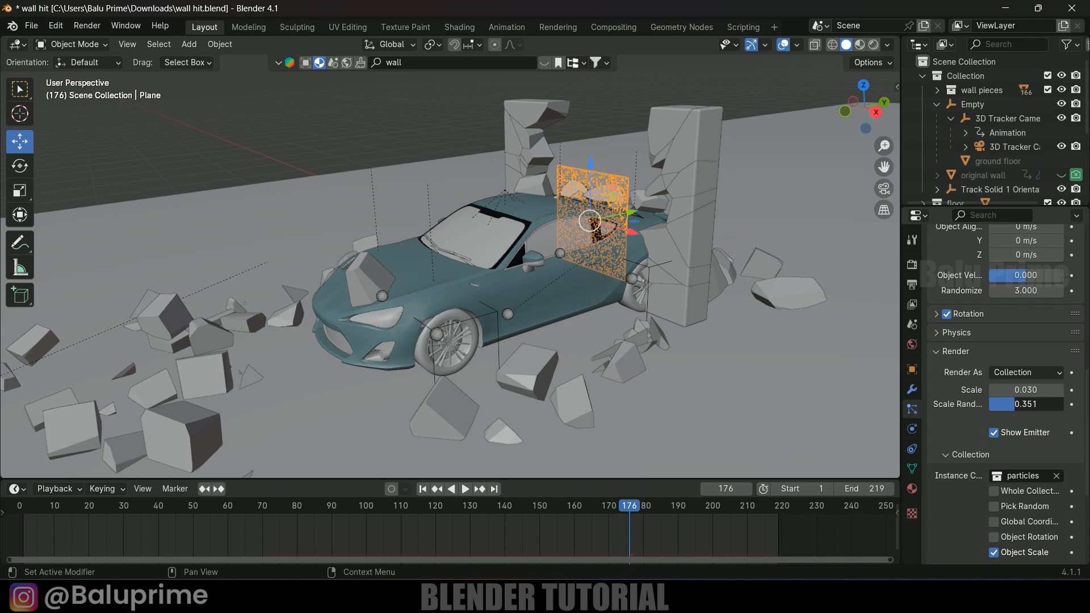
pyautogui.hotkey('ctrl', 's')
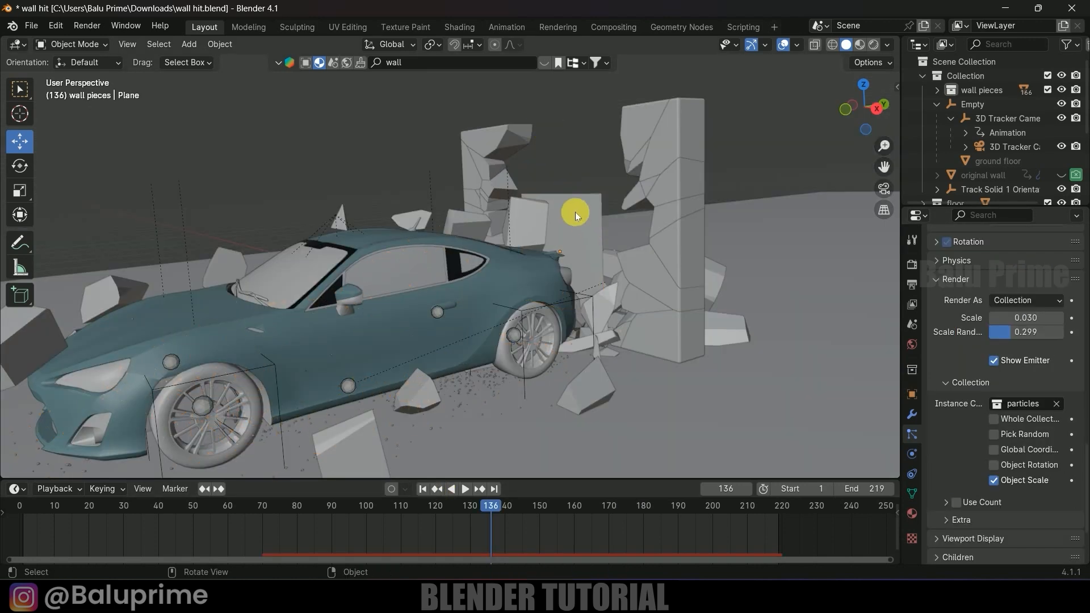
# Turn off Show Emitter for the plane's particle system, and save the file at frame 1.
pyautogui.click(574, 212)
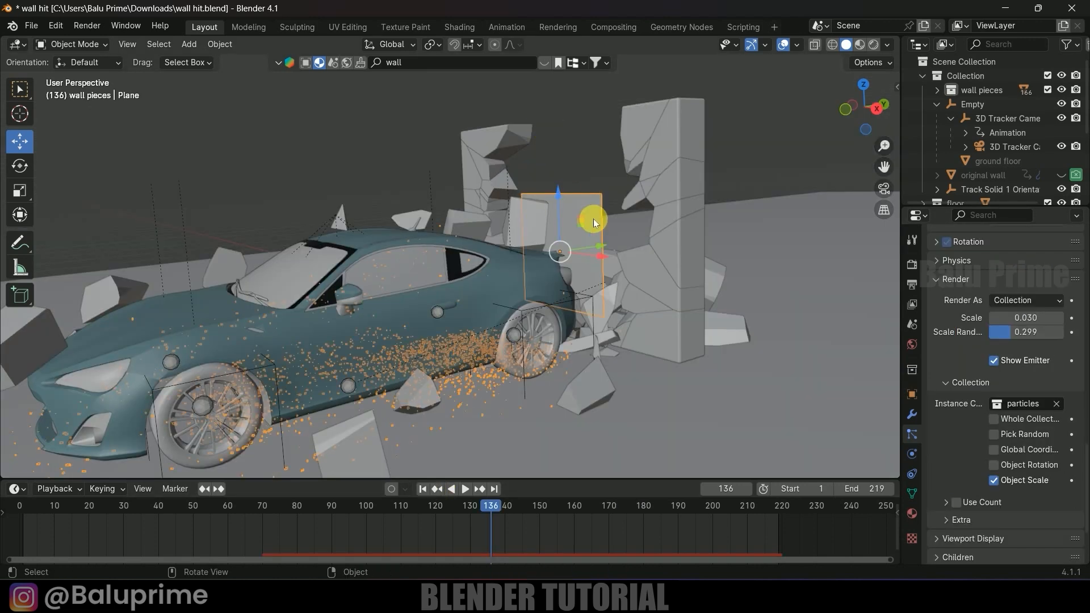
pyautogui.click(995, 365)
pyautogui.hotkey('shift', 'Left')
pyautogui.hotkey('ctrl', 's')
# Select a wall piece and bake the scene's rigid body simulation over frames 1 to 219.
pyautogui.moveTo(681, 274); pyautogui.dragTo(609, 291, button='middle')
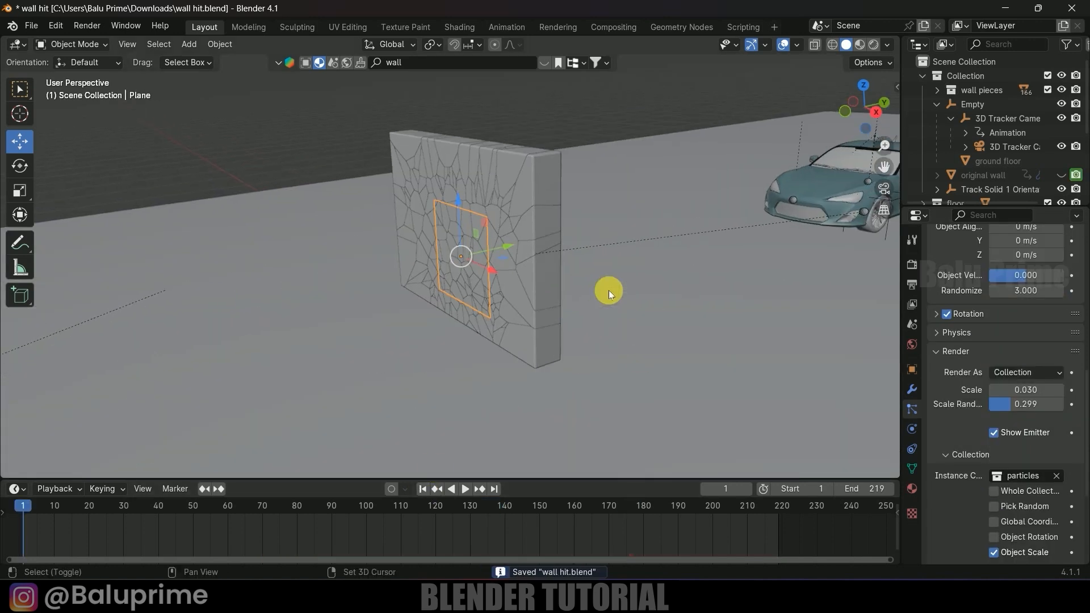
pyautogui.scroll(3, 608, 291)
pyautogui.scroll(-4, 608, 291)
pyautogui.click(553, 219)
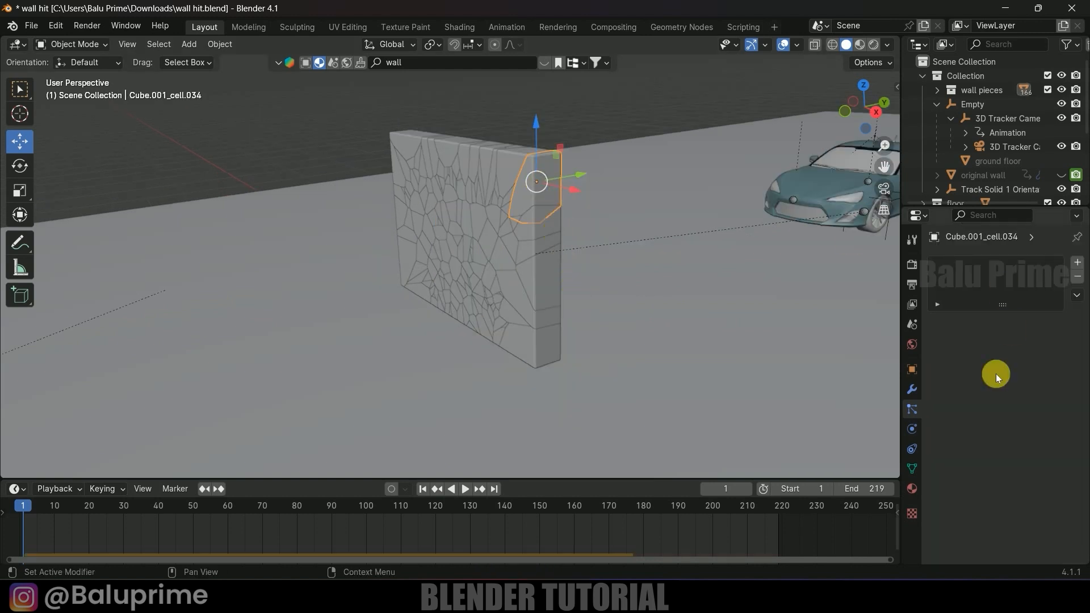
pyautogui.click(911, 327)
pyautogui.scroll(-6, 953, 496)
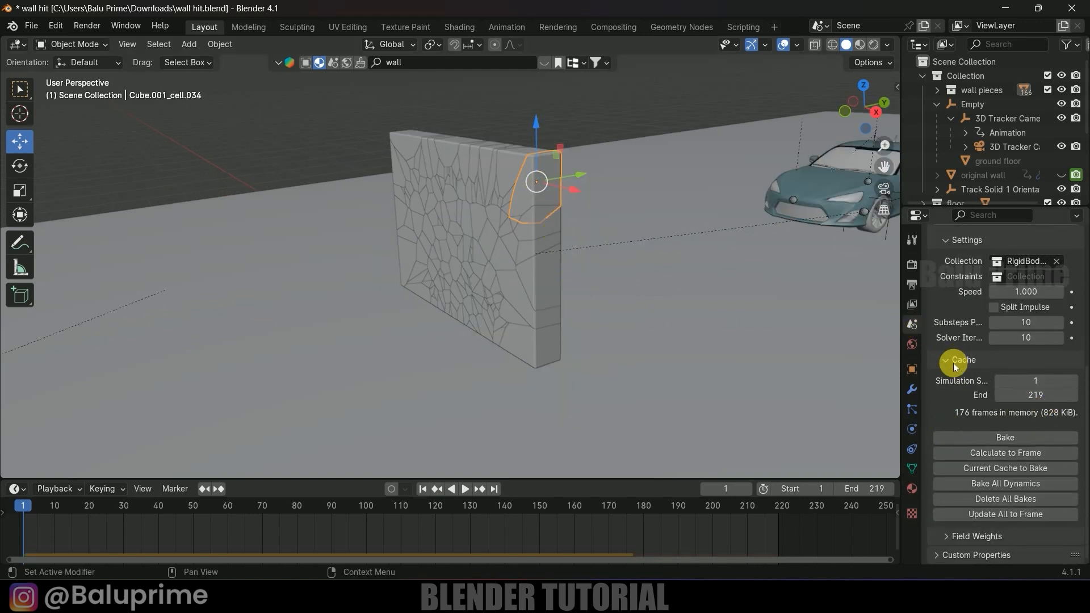
pyautogui.click(953, 364)
pyautogui.click(951, 512)
pyautogui.scroll(-5, 949, 500)
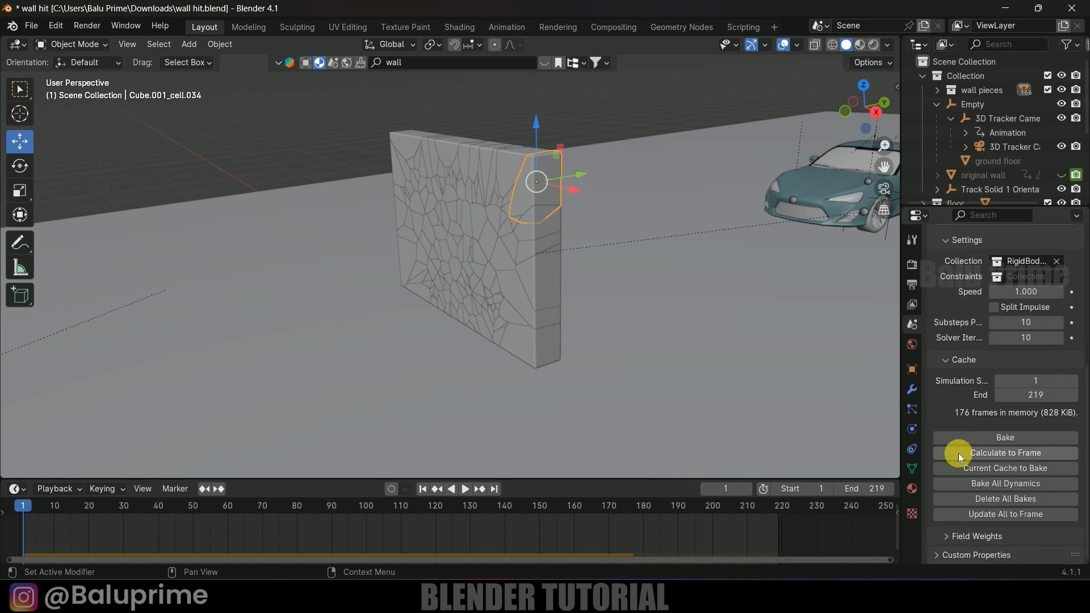
pyautogui.click(999, 438)
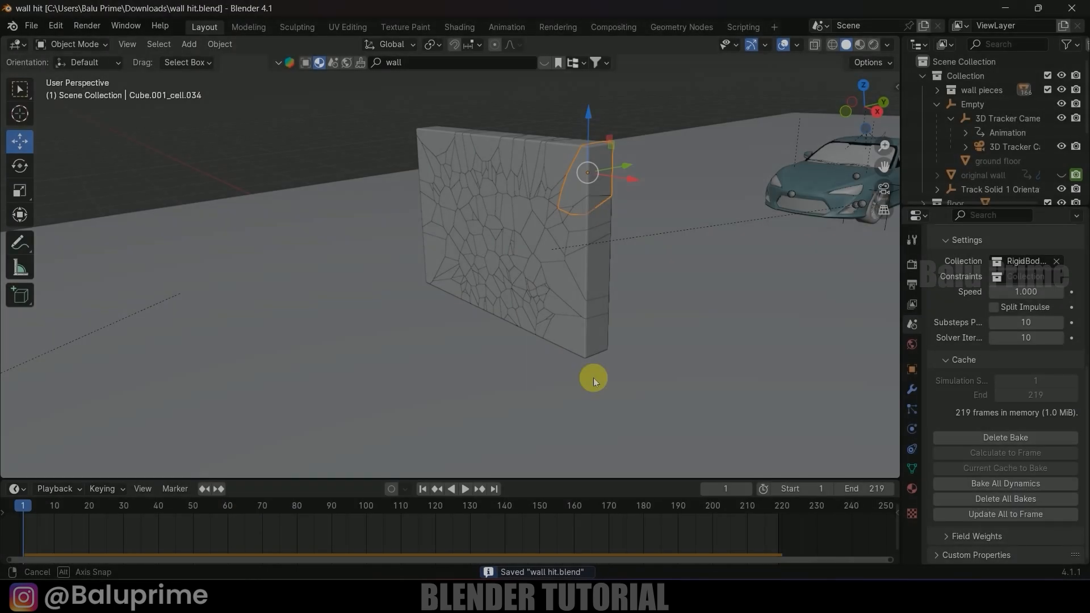
# Play the baked crash simulation up to frame 202, inspect the debris around the car, and save the file.
pyautogui.press('space')
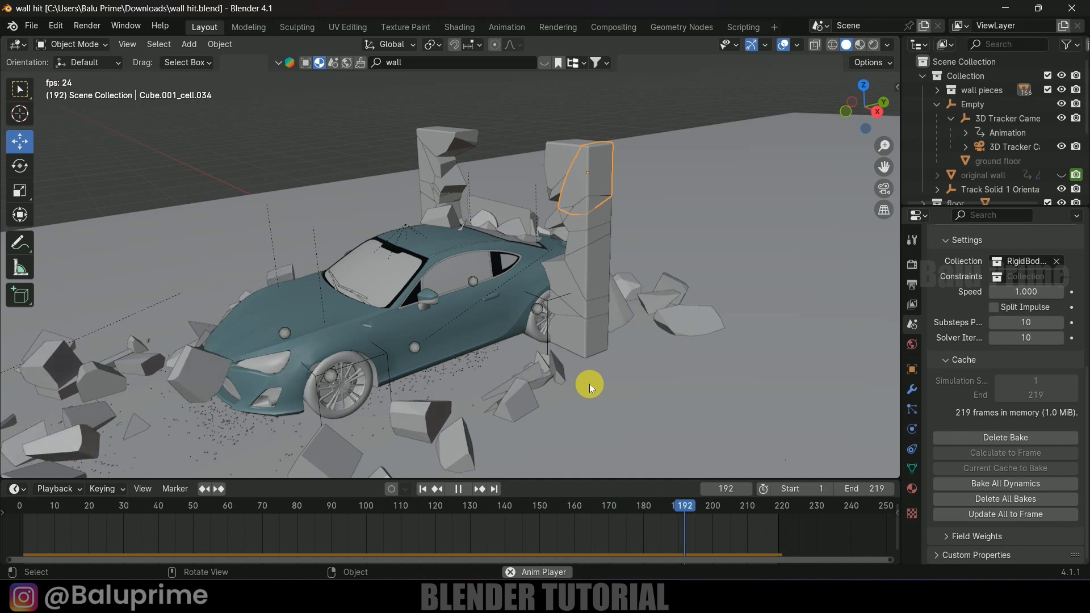
pyautogui.press('space')
pyautogui.moveTo(589, 384); pyautogui.dragTo(691, 314, button='middle')
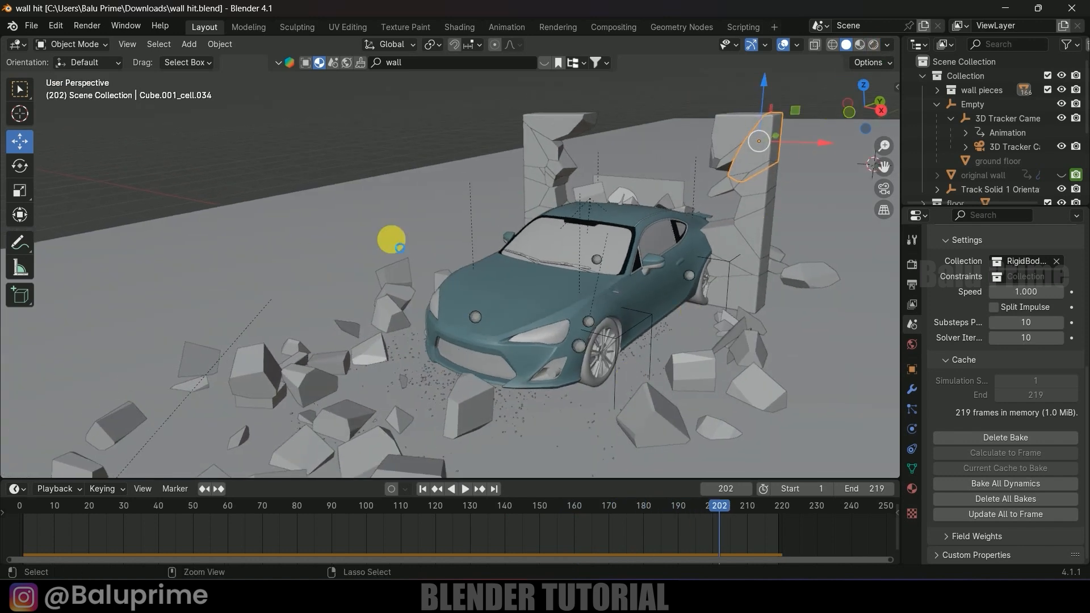
pyautogui.hotkey('ctrl', 's')
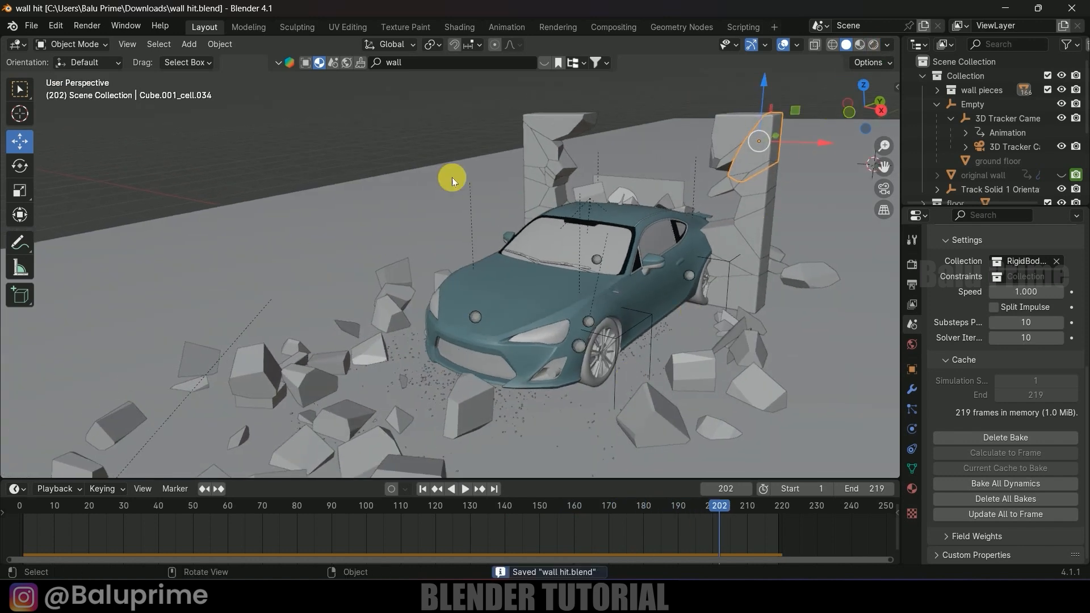
# Show the scene rendered through the camera and assign an Environment Texture to the world background color.
pyautogui.click(875, 48)
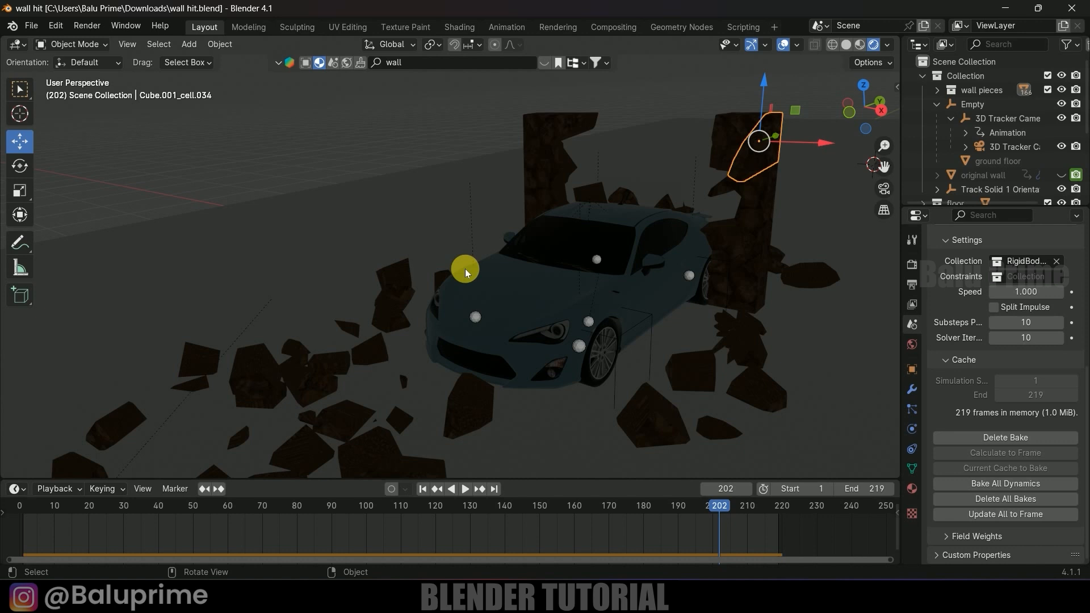
pyautogui.press('KP_0')
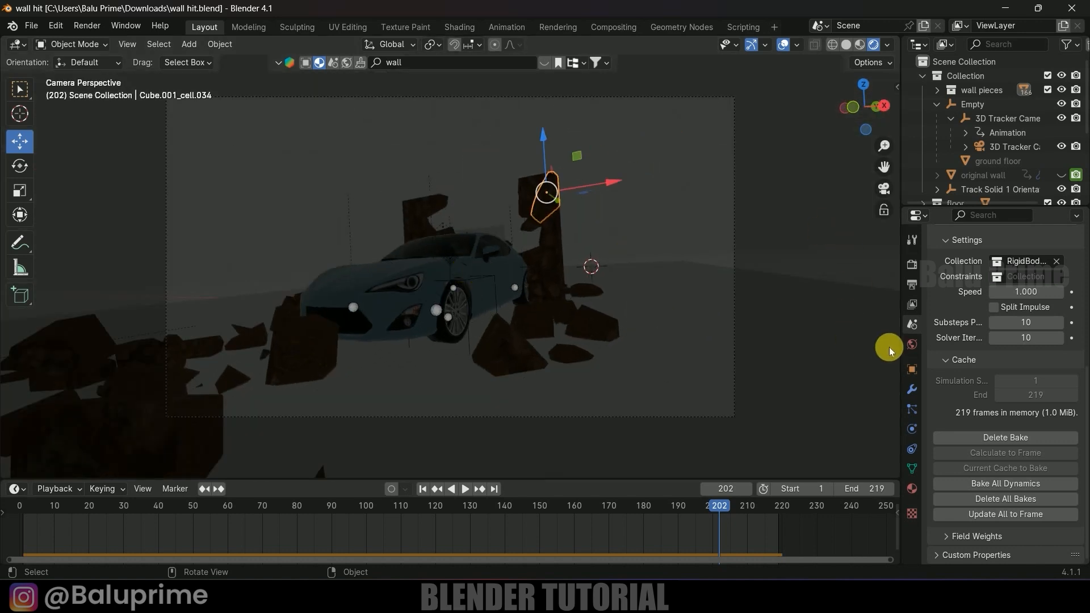
pyautogui.click(912, 344)
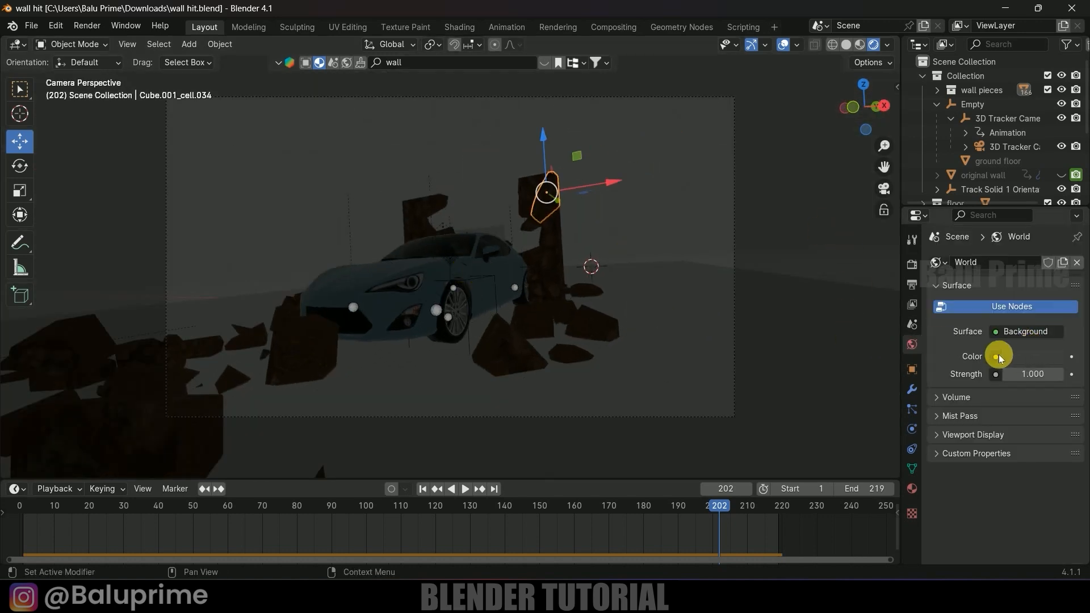
pyautogui.click(995, 357)
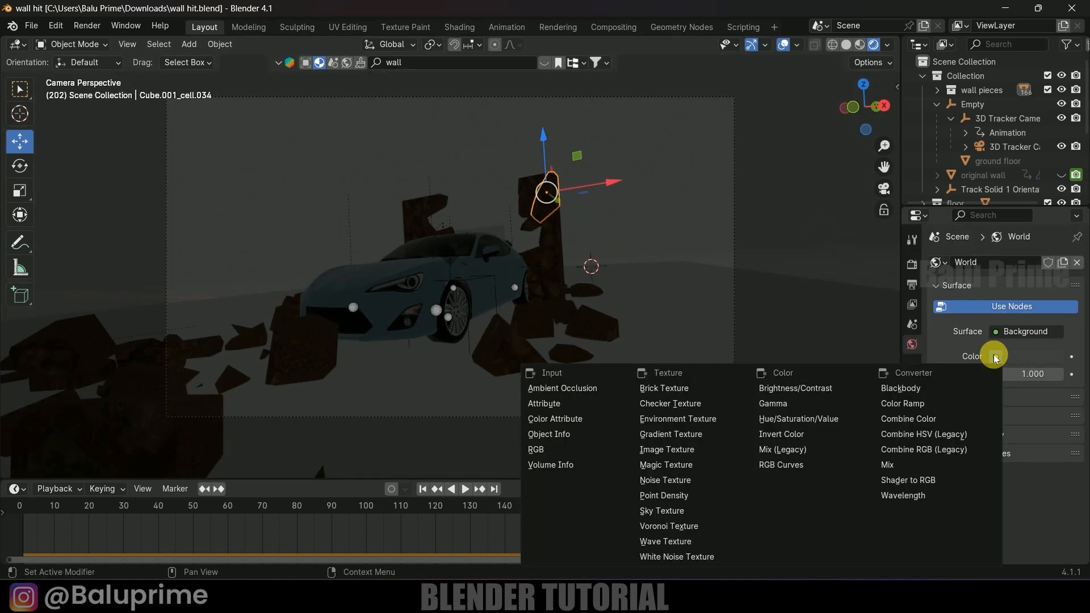
pyautogui.click(693, 420)
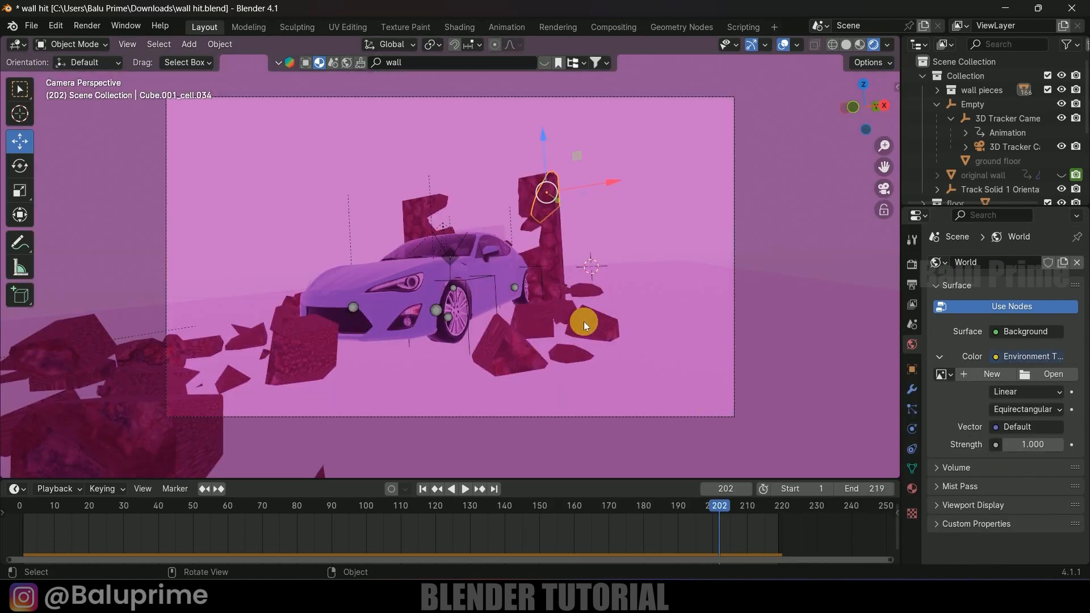
# Load victoria_sunset_1k.exr from the Downloads folder as the world environment image, and save the file.
pyautogui.click(1057, 379)
pyautogui.click(641, 184)
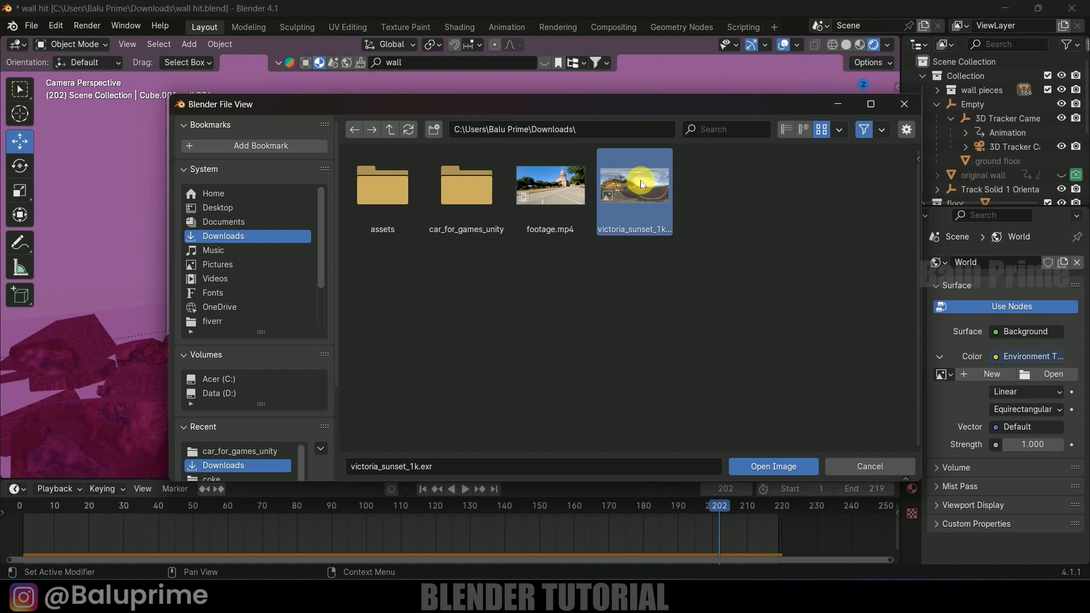
pyautogui.click(767, 467)
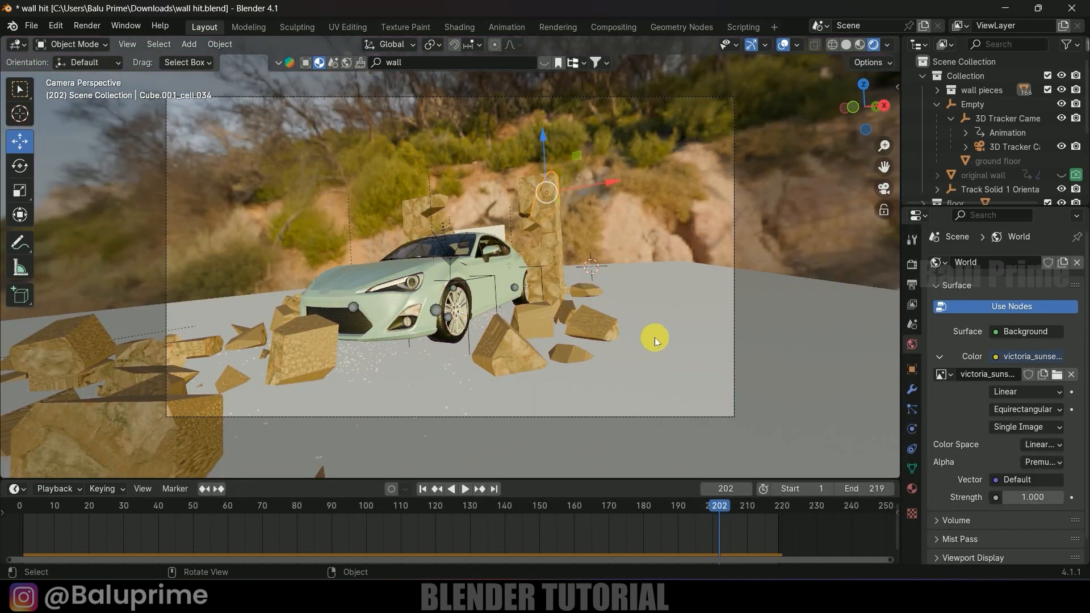
pyautogui.hotkey('ctrl', 's')
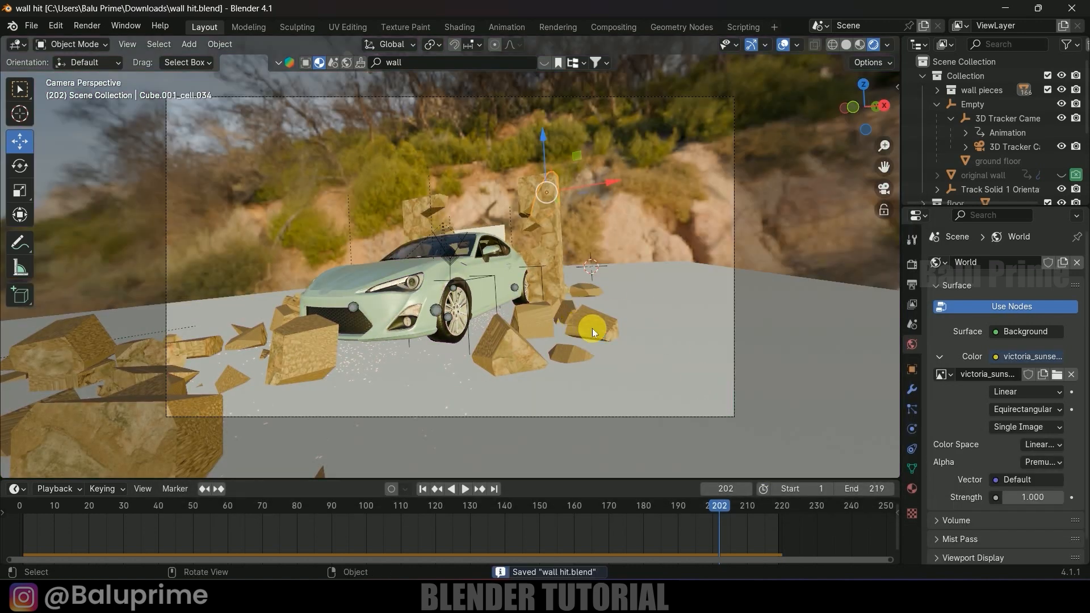
# Enable EEVEE's Ambient Occlusion and set its distance to 5 m.
pyautogui.scroll(-1, 972, 454)
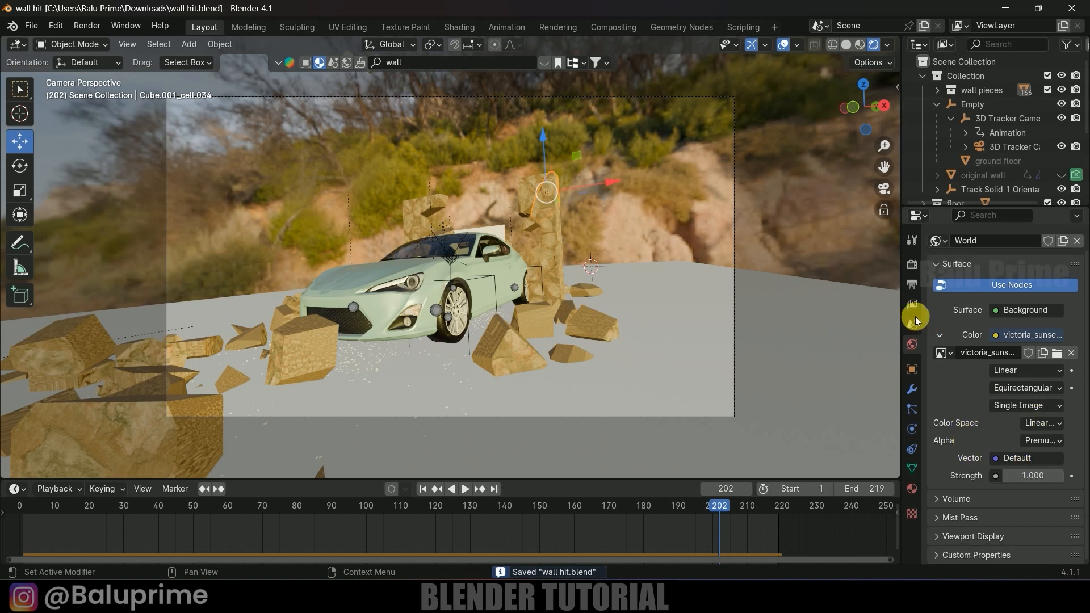
pyautogui.click(911, 266)
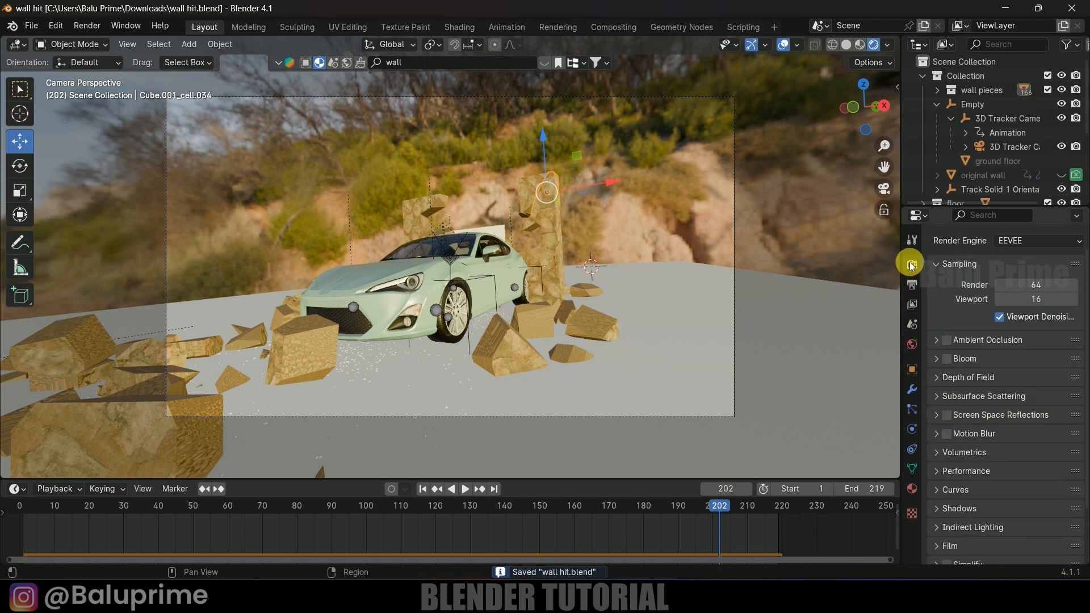
pyautogui.click(945, 340)
pyautogui.click(937, 341)
pyautogui.click(1015, 362)
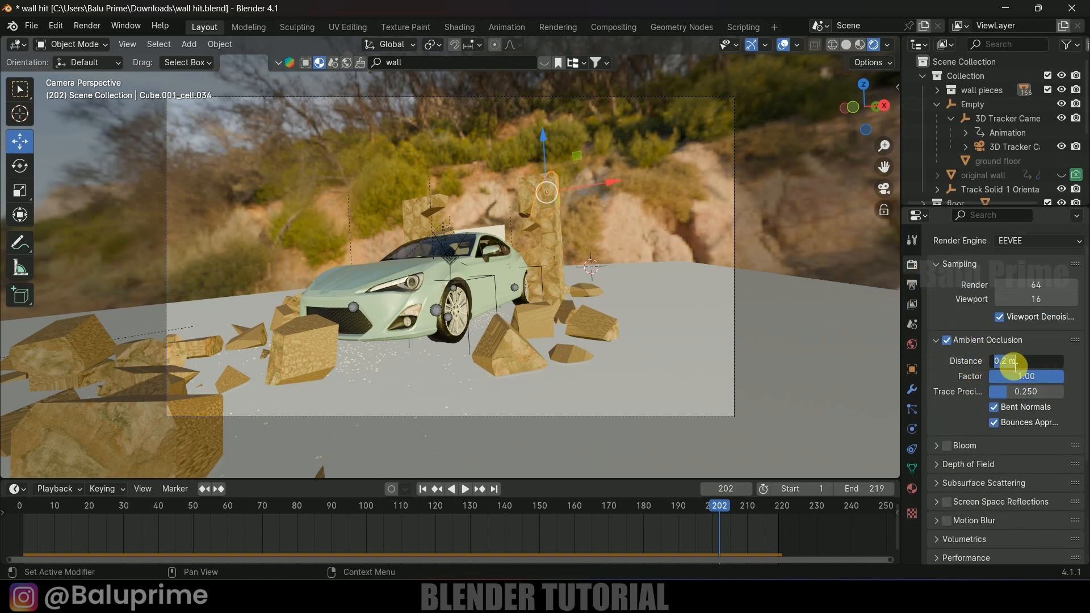
pyautogui.write('5')
pyautogui.press('Return')
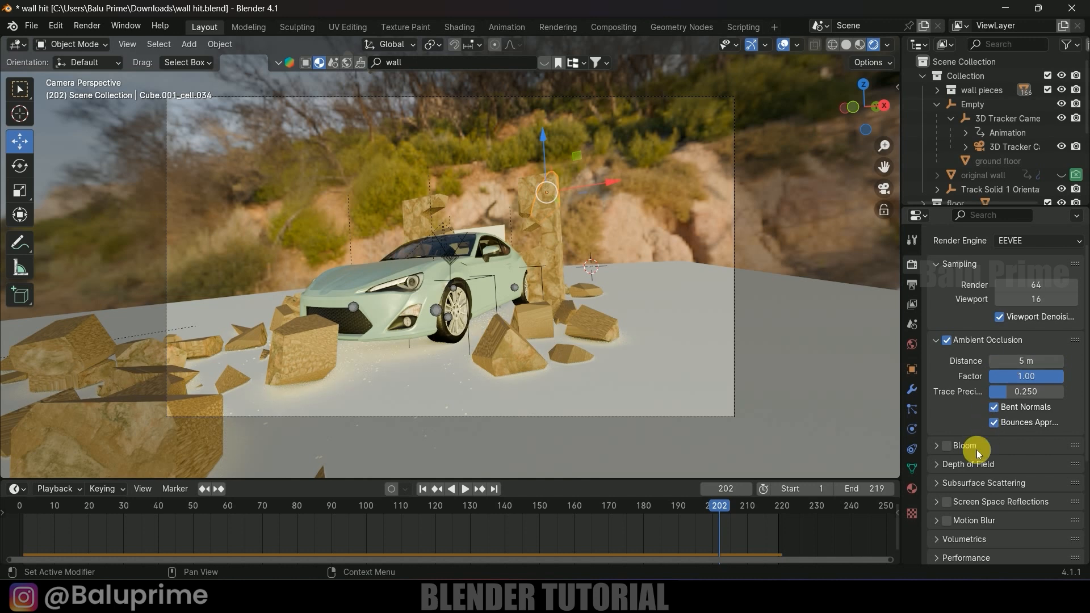
# Enable Screen Space Reflections for the EEVEE render and show its options.
pyautogui.scroll(-4, 981, 433)
pyautogui.click(946, 417)
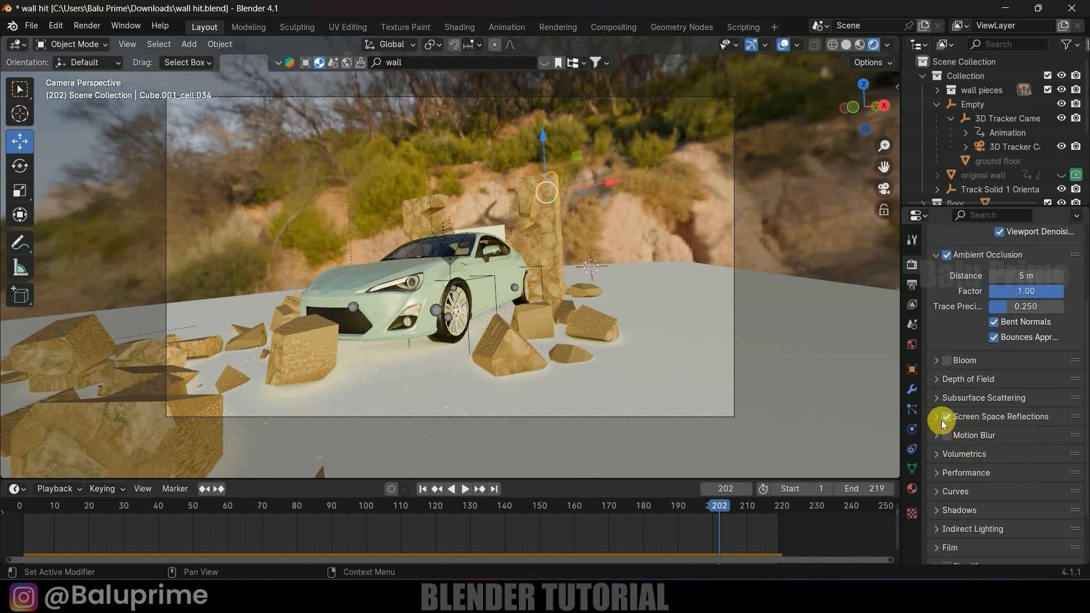
pyautogui.click(942, 422)
# Make the render film transparent so the tracked footage shows behind the scene, and save the file.
pyautogui.scroll(-8, 956, 448)
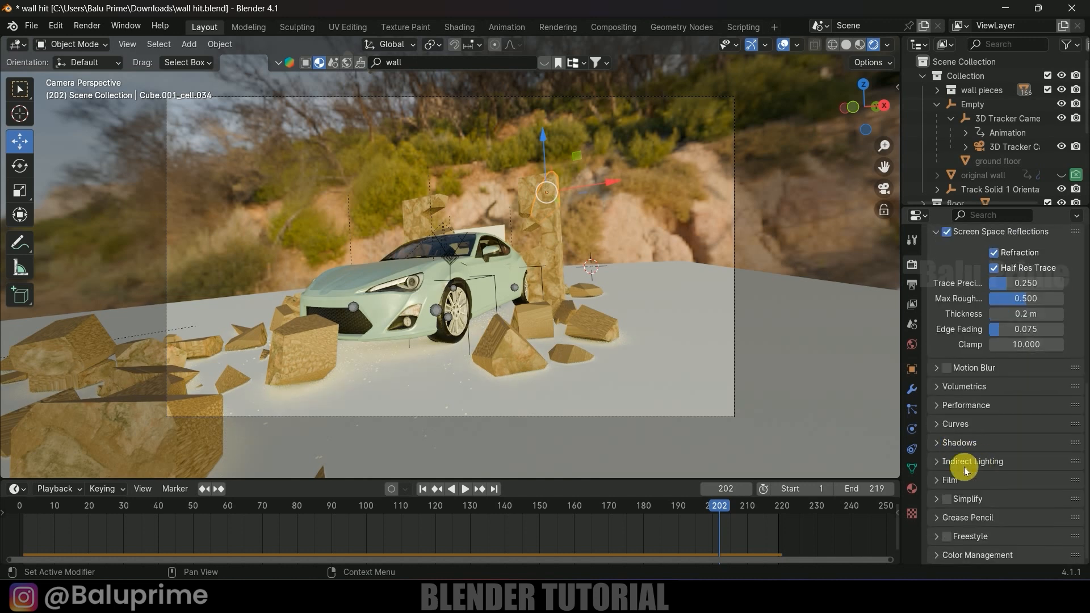
pyautogui.click(948, 480)
pyautogui.scroll(-3, 988, 480)
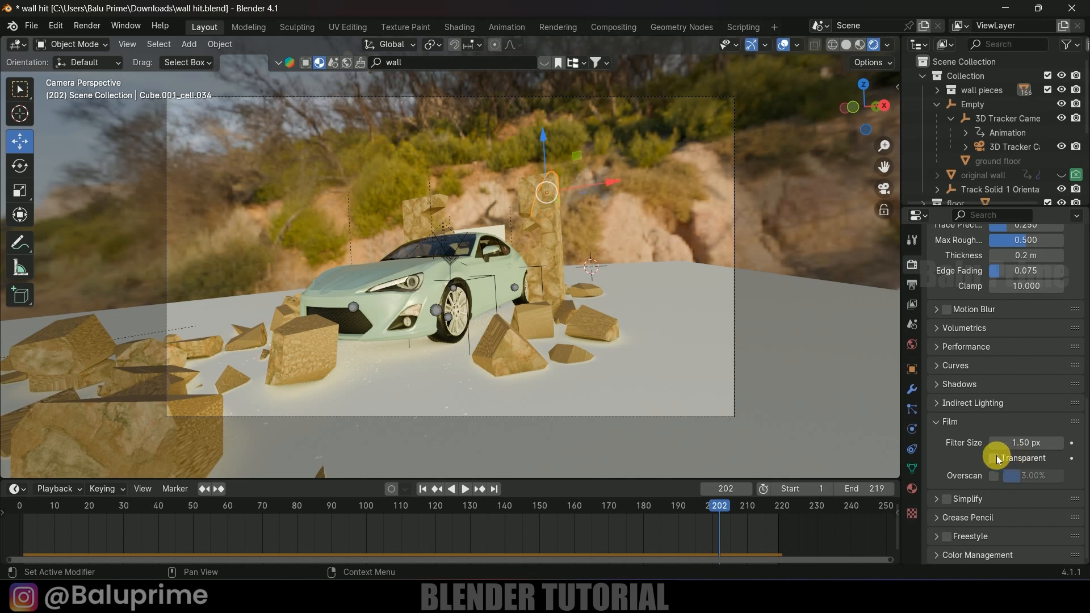
pyautogui.click(995, 459)
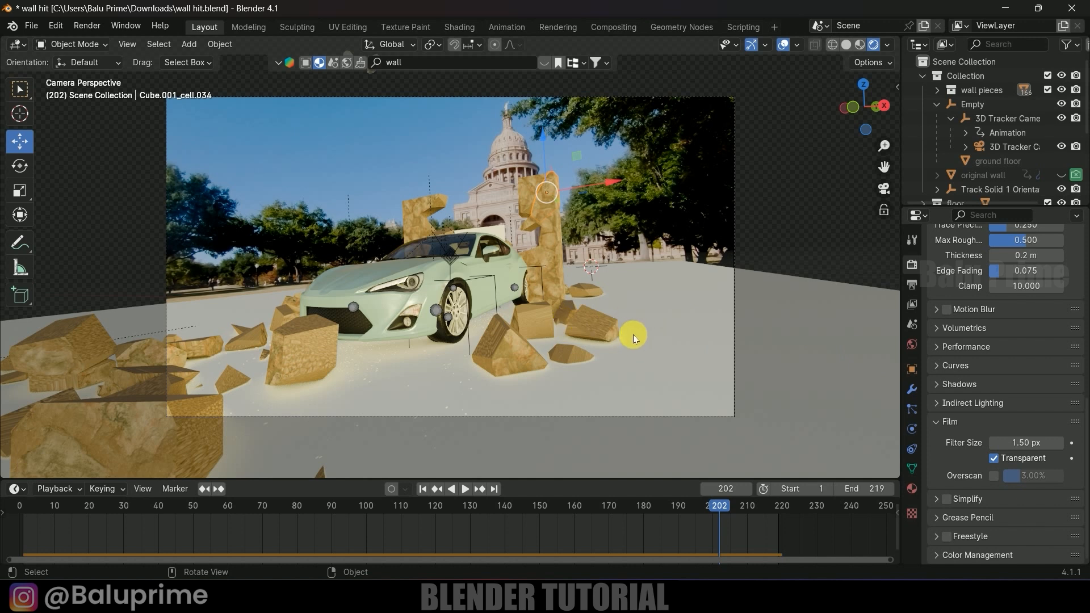
pyautogui.scroll(7, 937, 358)
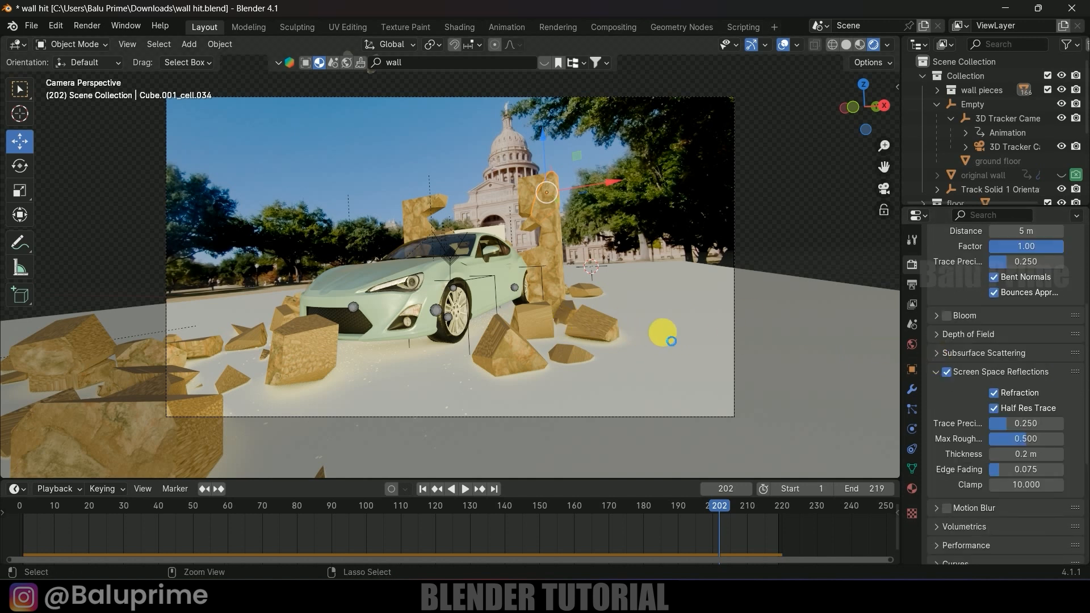
pyautogui.hotkey('ctrl', 's')
# Switch the render engine to Cycles with GPU Compute as the device, and save the file.
pyautogui.scroll(2, 662, 333)
pyautogui.scroll(5, 968, 275)
pyautogui.click(1013, 262)
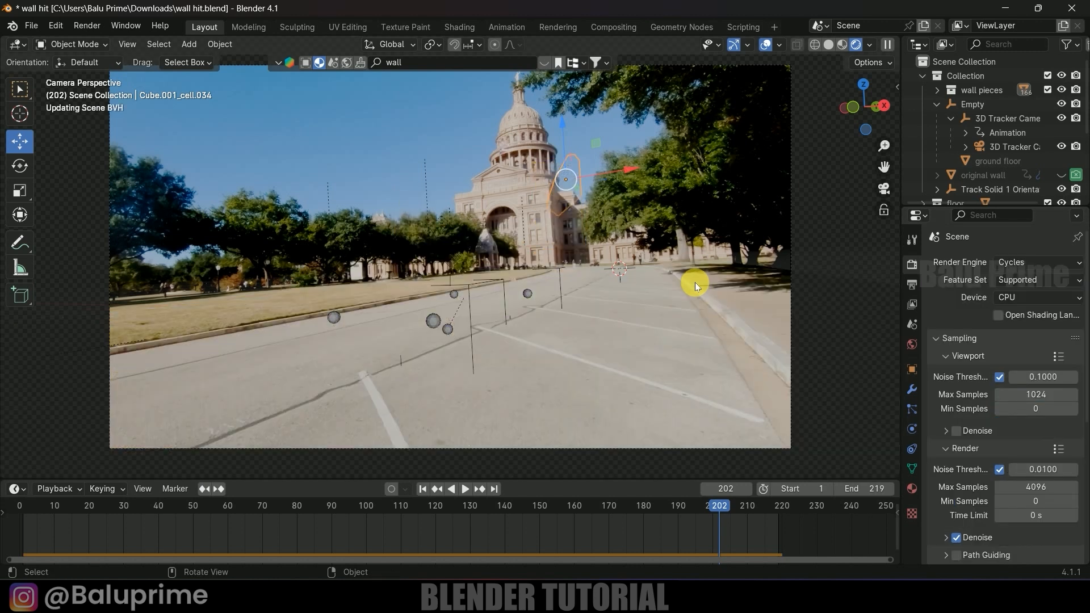
pyautogui.click(1023, 297)
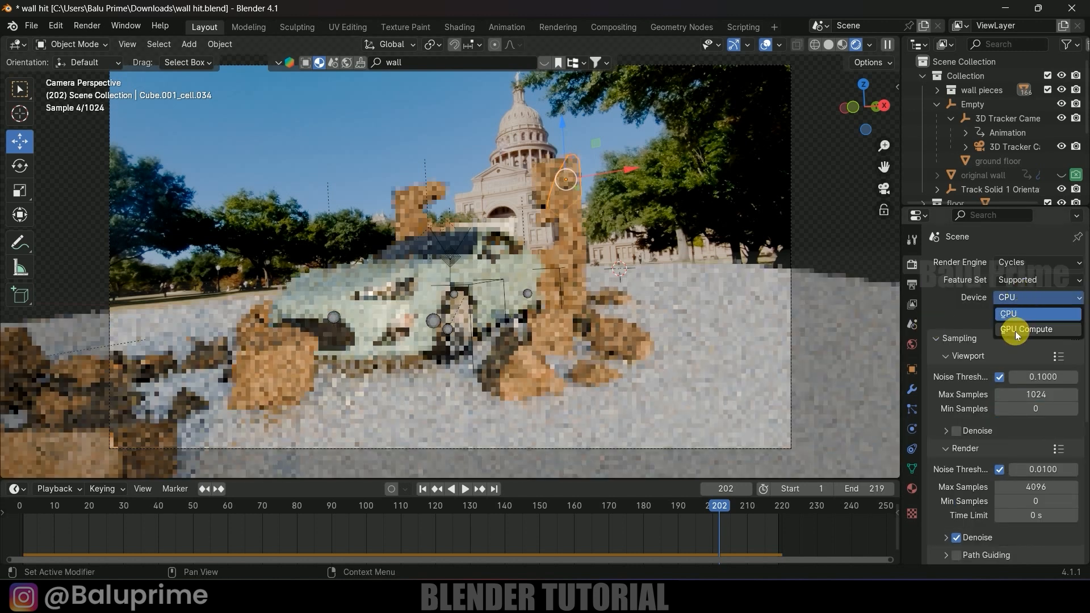
pyautogui.click(1019, 318)
pyautogui.hotkey('ctrl', 's')
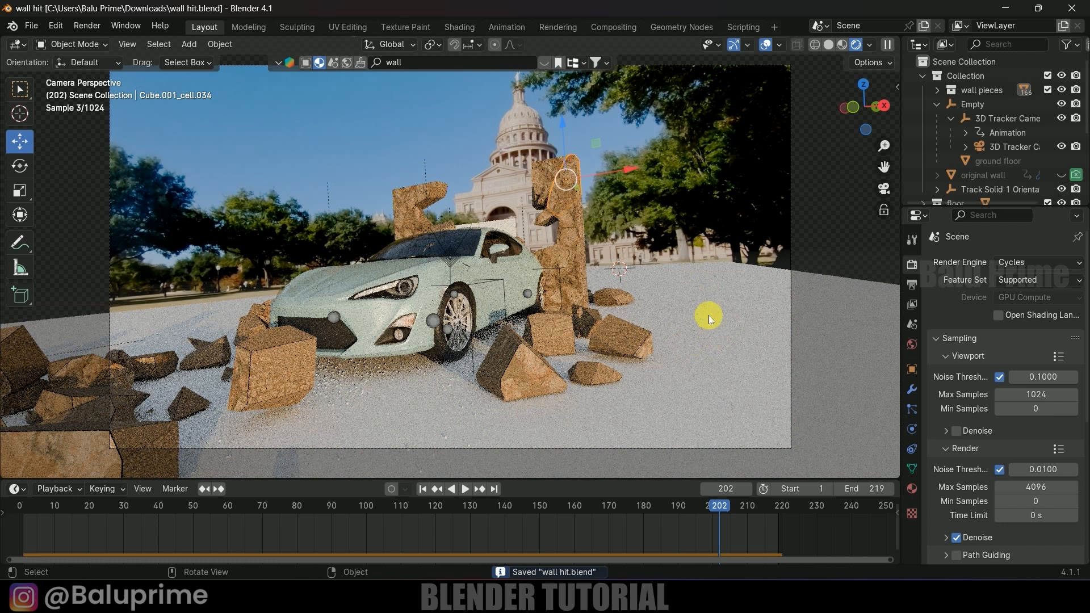
# Make the ground floor object a shadow catcher and save the file.
pyautogui.click(708, 315)
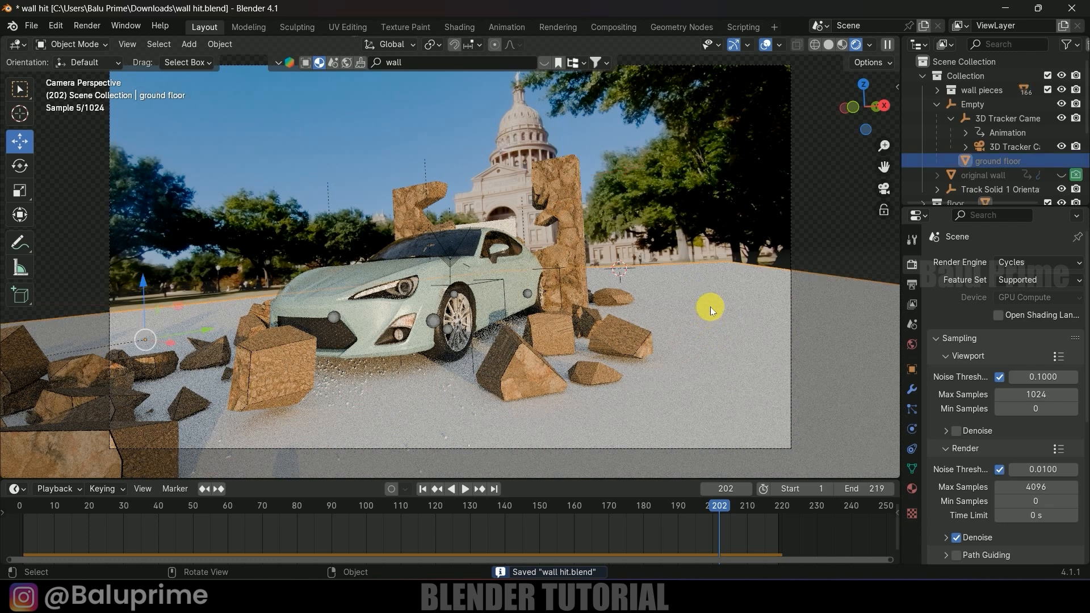
pyautogui.click(912, 372)
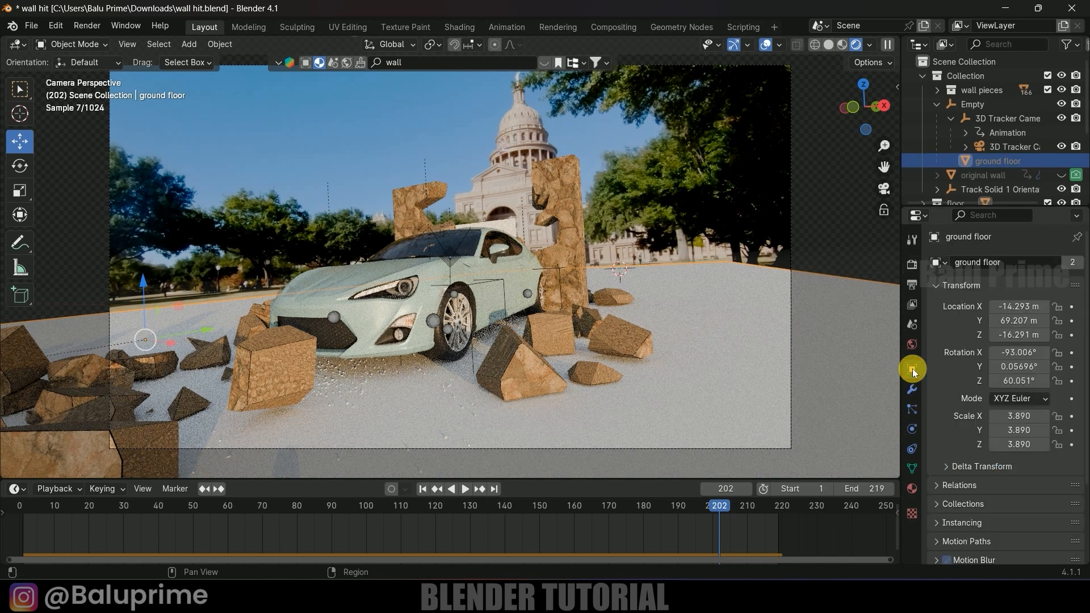
pyautogui.scroll(-5, 946, 428)
pyautogui.click(942, 498)
pyautogui.scroll(-10, 937, 499)
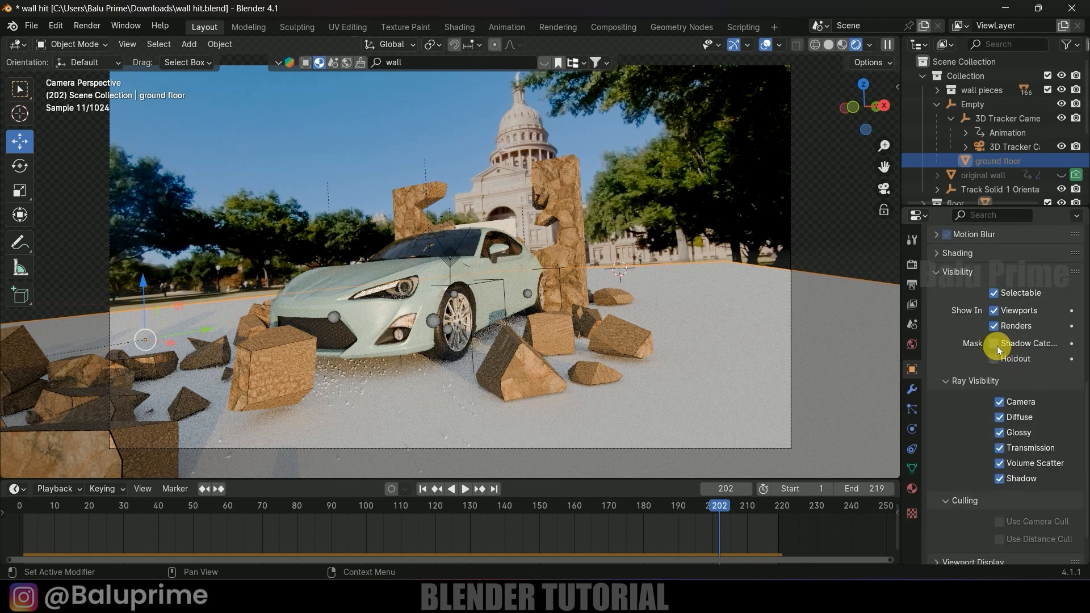
pyautogui.click(995, 343)
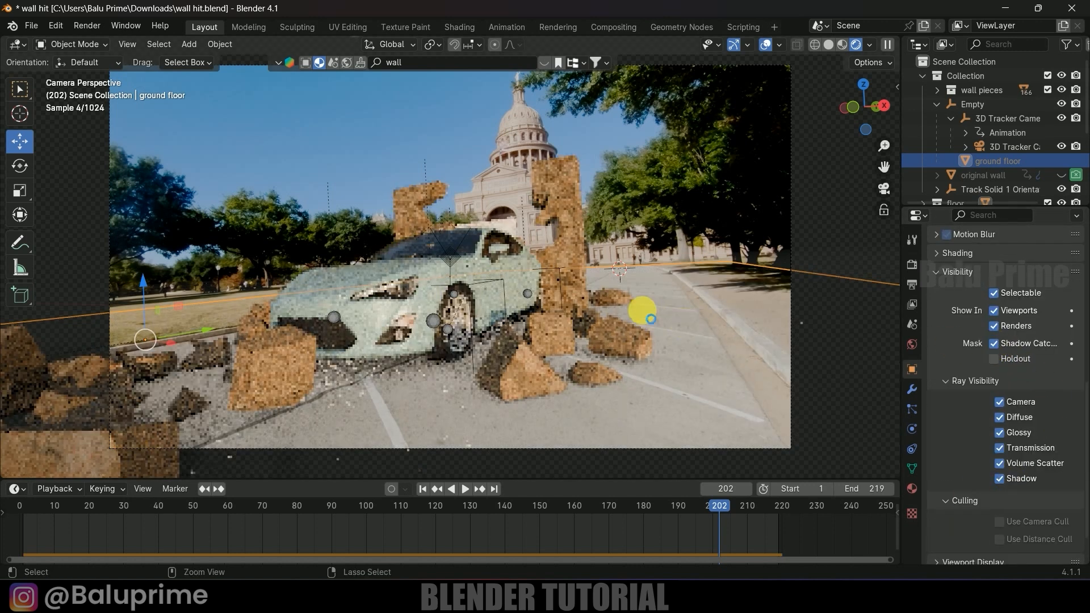
pyautogui.hotkey('ctrl', 's')
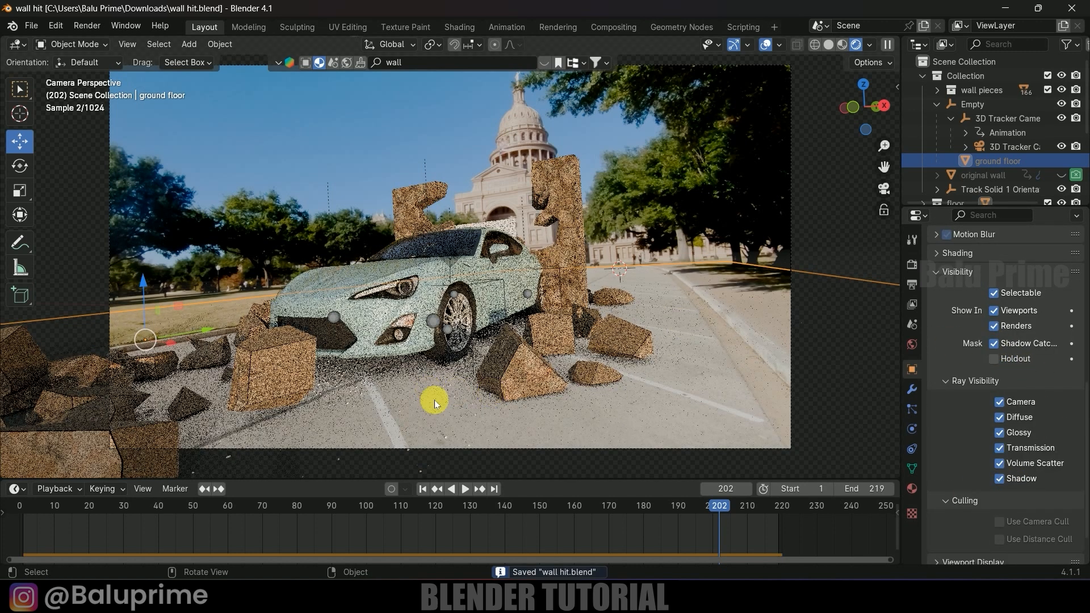
# Switch the viewport to Material Preview and examine the broken inner faces of the fractured wall up close.
pyautogui.click(843, 45)
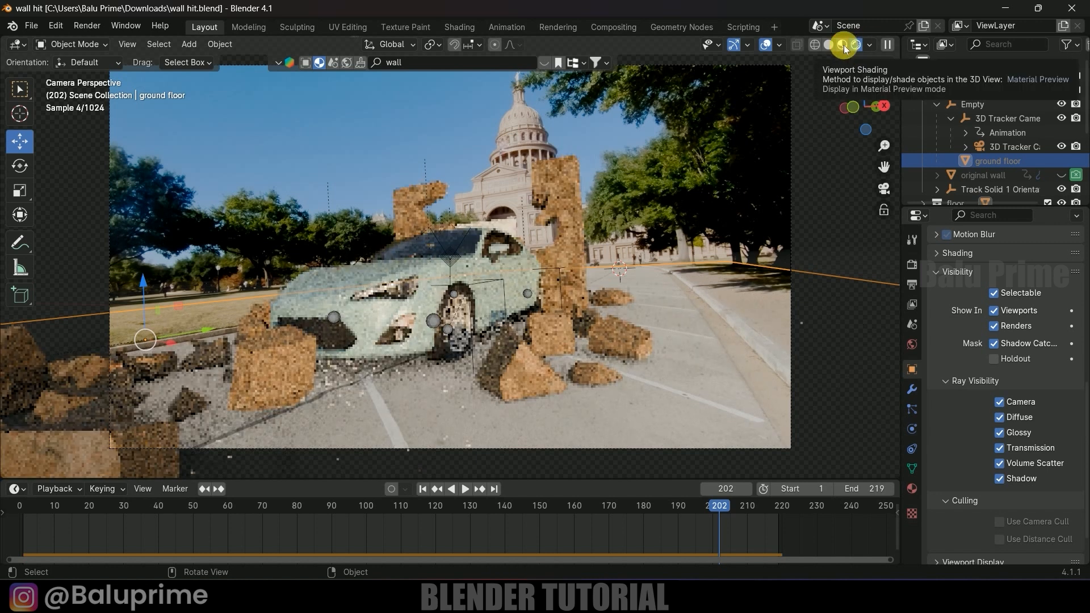
pyautogui.scroll(5, 560, 384)
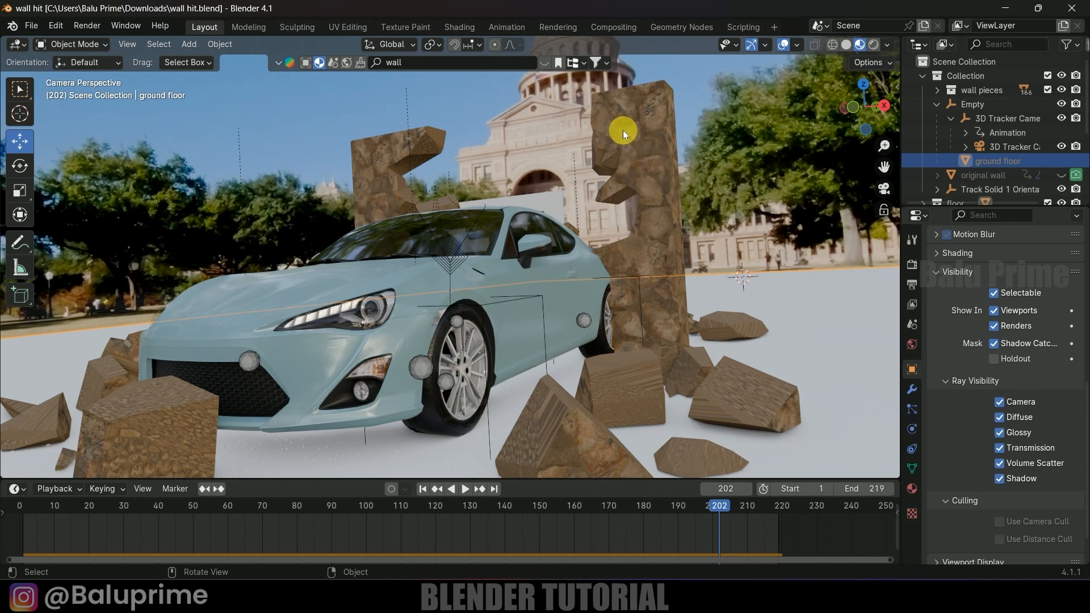
pyautogui.moveTo(571, 287); pyautogui.dragTo(330, 296, button='middle')
pyautogui.scroll(3, 329, 292)
pyautogui.scroll(3, 331, 296)
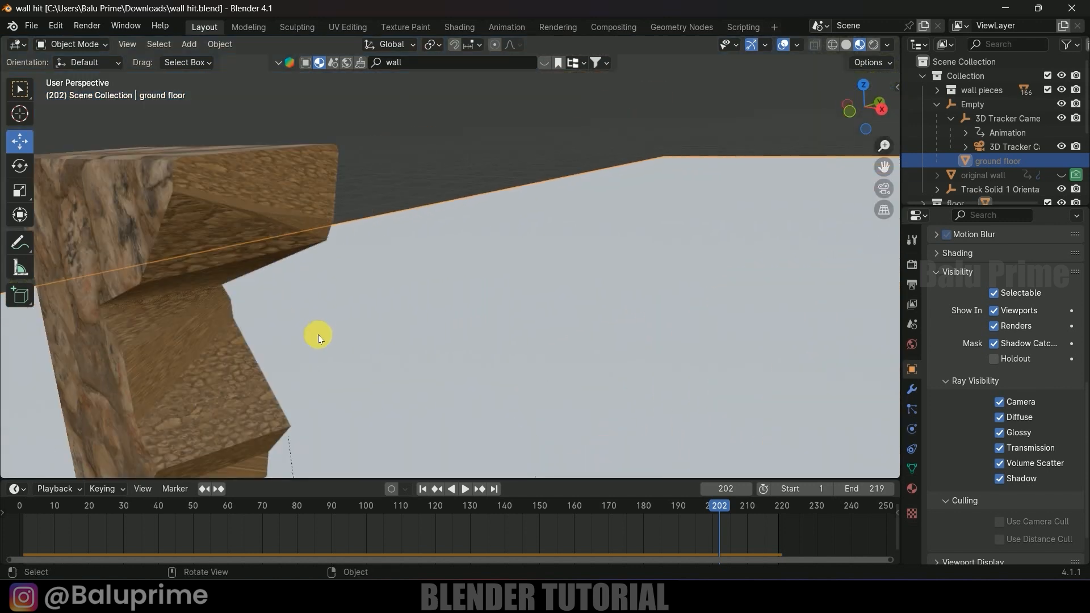
pyautogui.scroll(-6, 275, 351)
pyautogui.scroll(2, 386, 340)
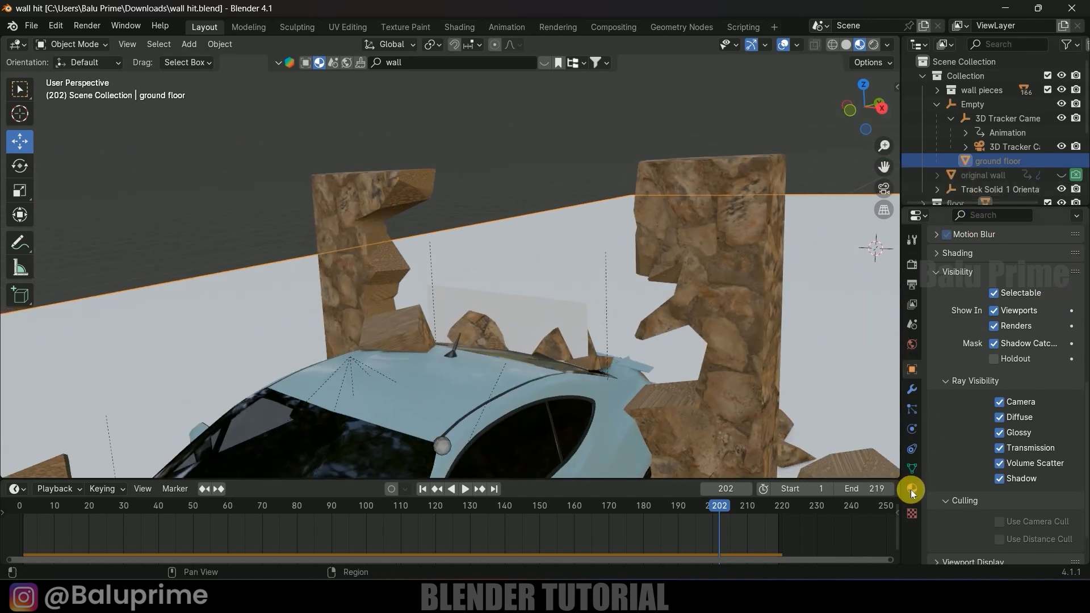
pyautogui.click(974, 89)
pyautogui.rightClick(975, 89)
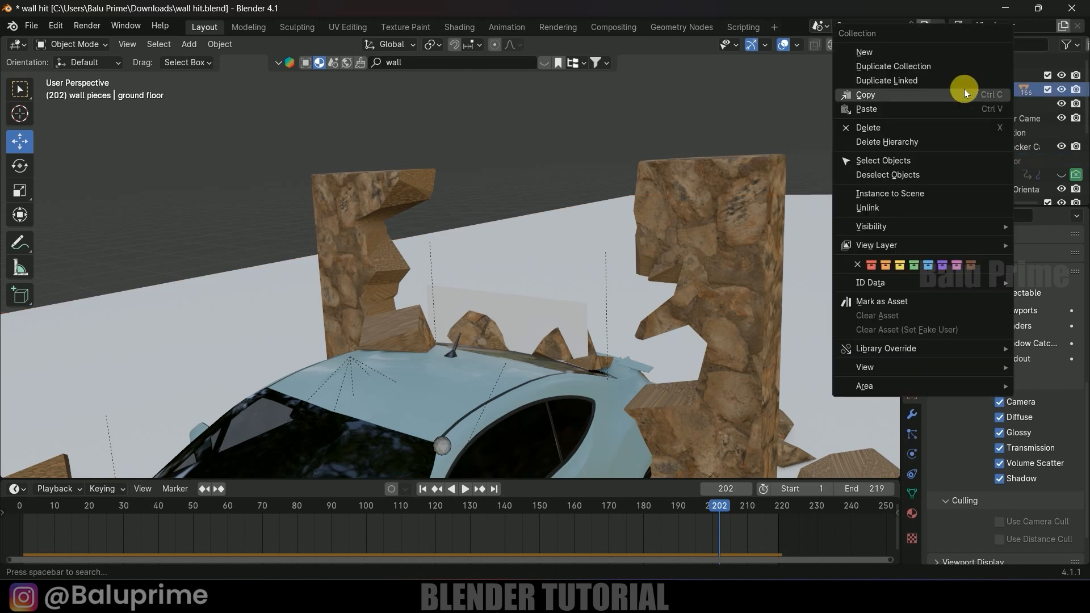
pyautogui.click(885, 165)
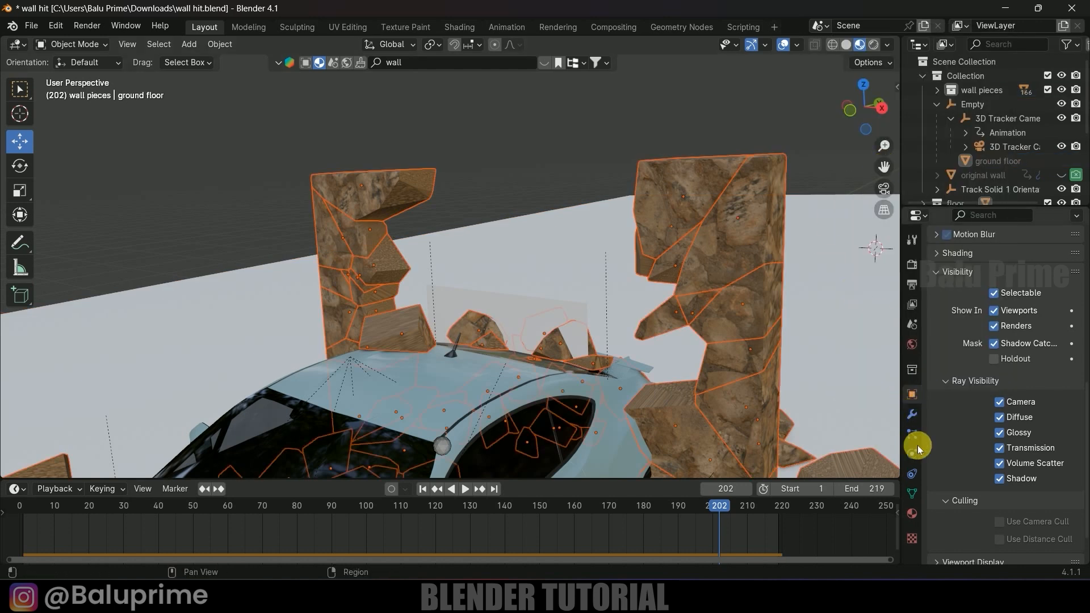
# Add a second material slot with a new material to the top piece of the wall's left remnant.
pyautogui.click(913, 516)
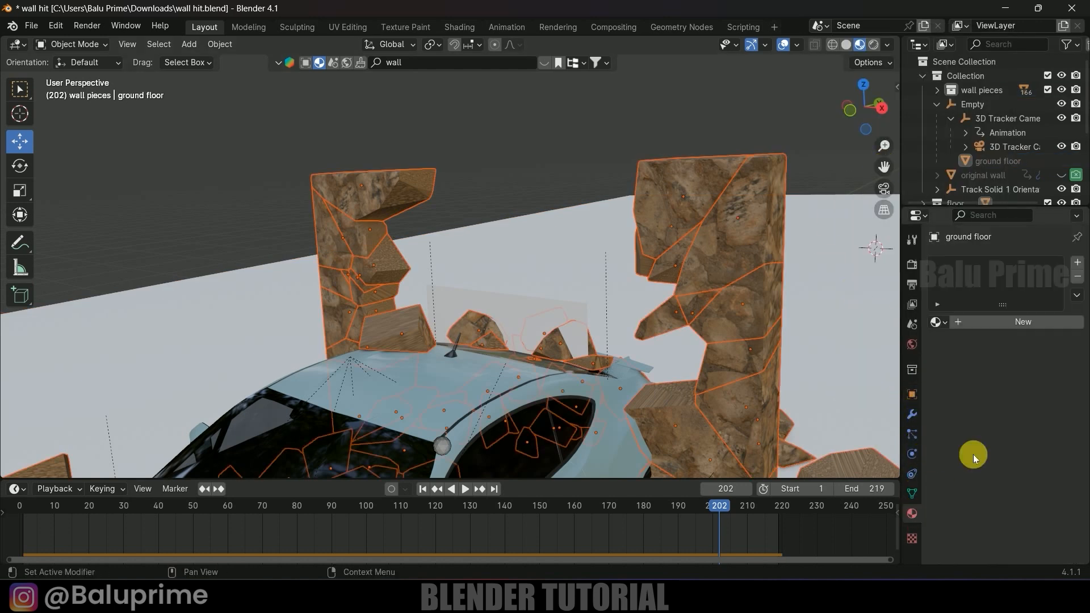
pyautogui.click(368, 198)
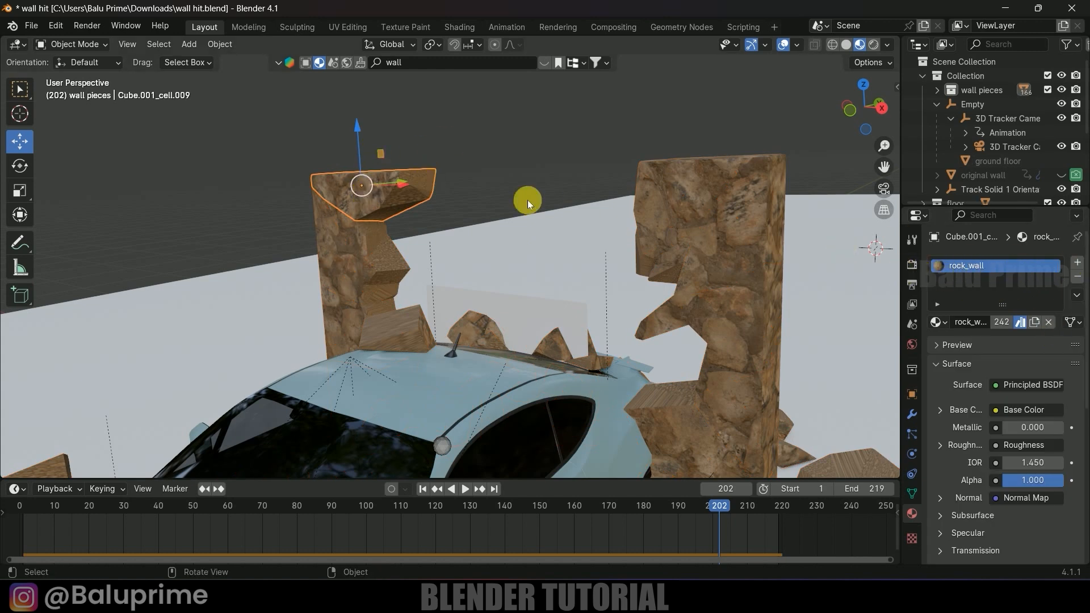
pyautogui.click(1078, 264)
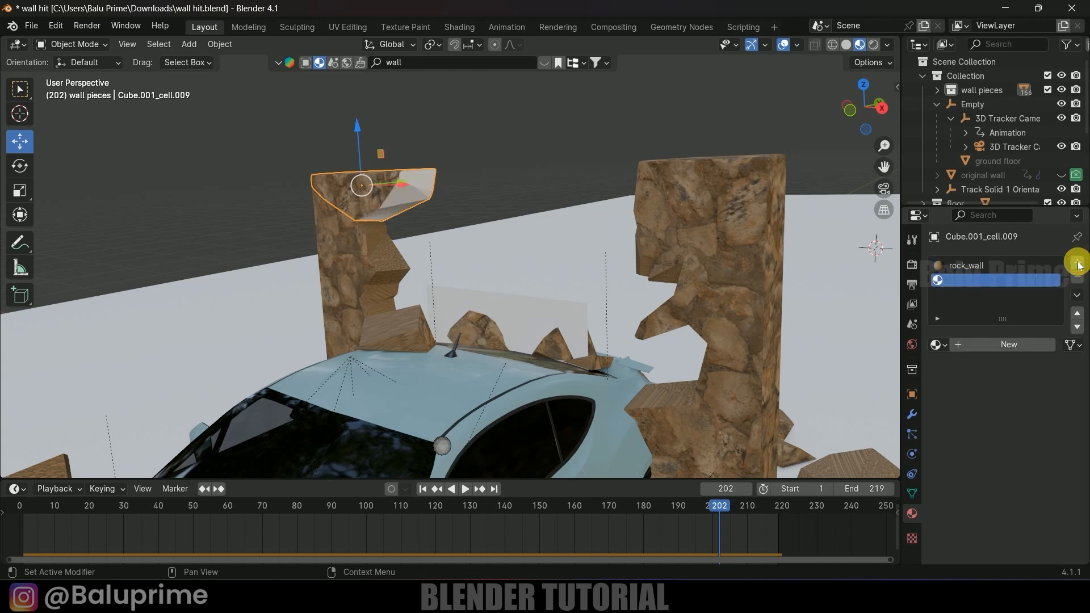
pyautogui.click(980, 344)
# Set the new material's base color to a brown sampled from the right part of the rock wall.
pyautogui.click(1033, 433)
pyautogui.click(969, 303)
pyautogui.moveTo(969, 304); pyautogui.dragTo(966, 326)
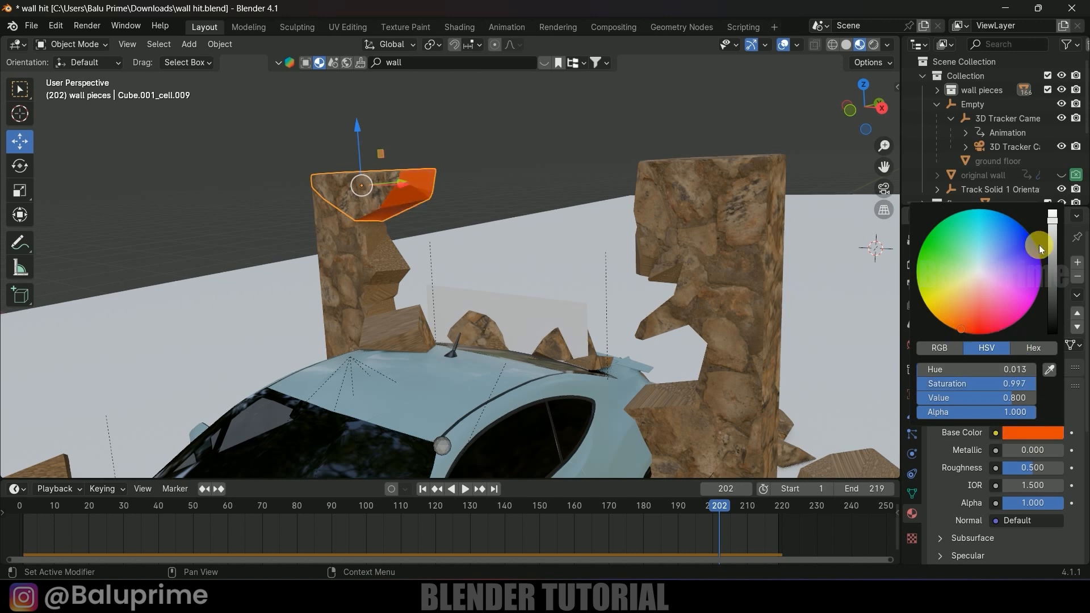
pyautogui.click(1049, 369)
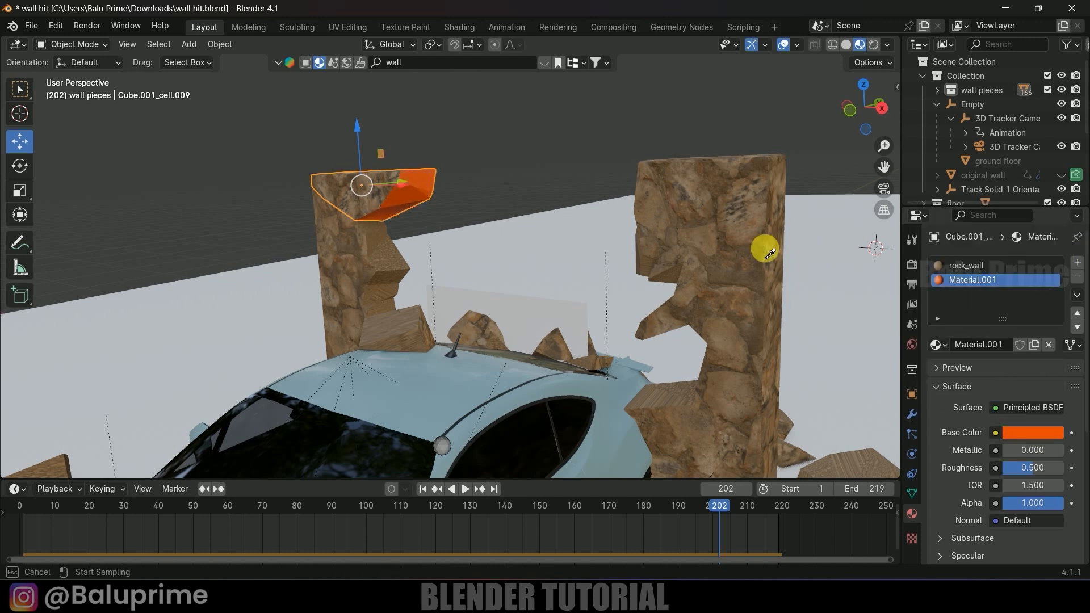
pyautogui.click(699, 236)
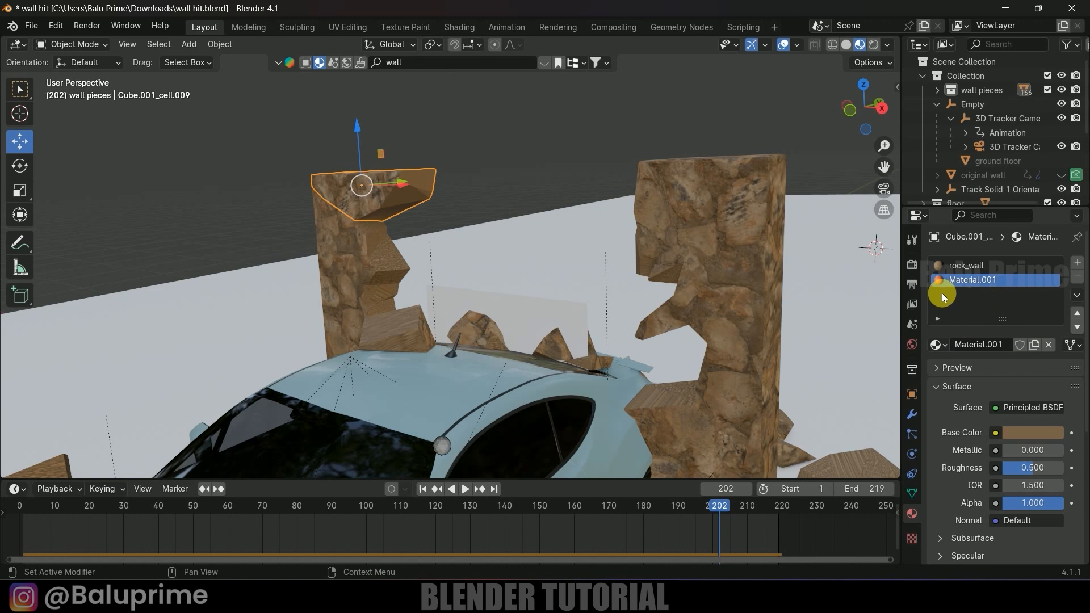
# Copy the piece's materials to all objects in the wall pieces collection, check the debris, and save the file.
pyautogui.rightClick(972, 94)
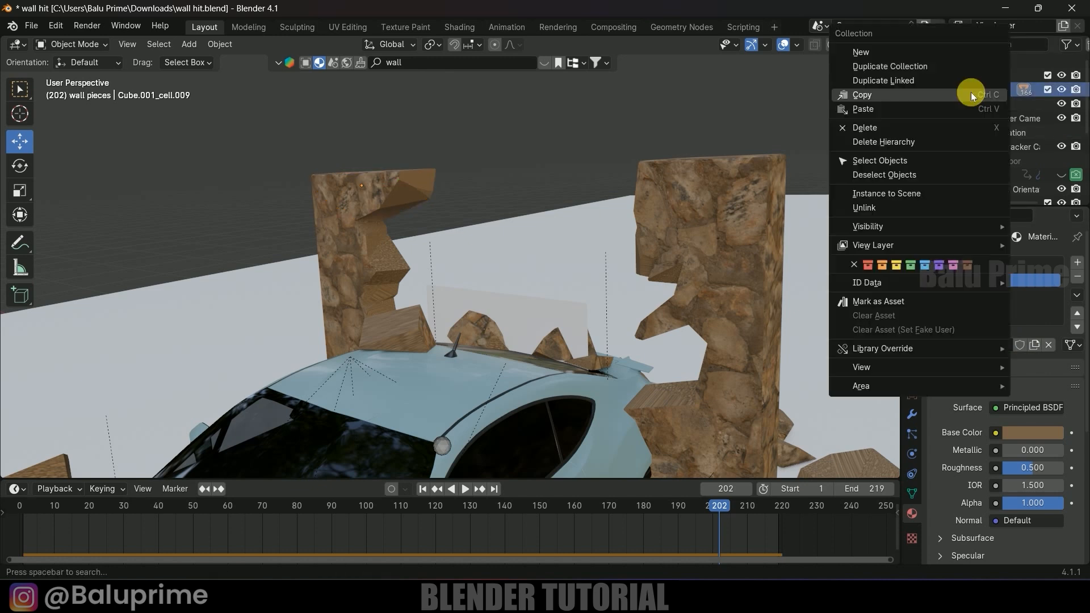
pyautogui.click(879, 162)
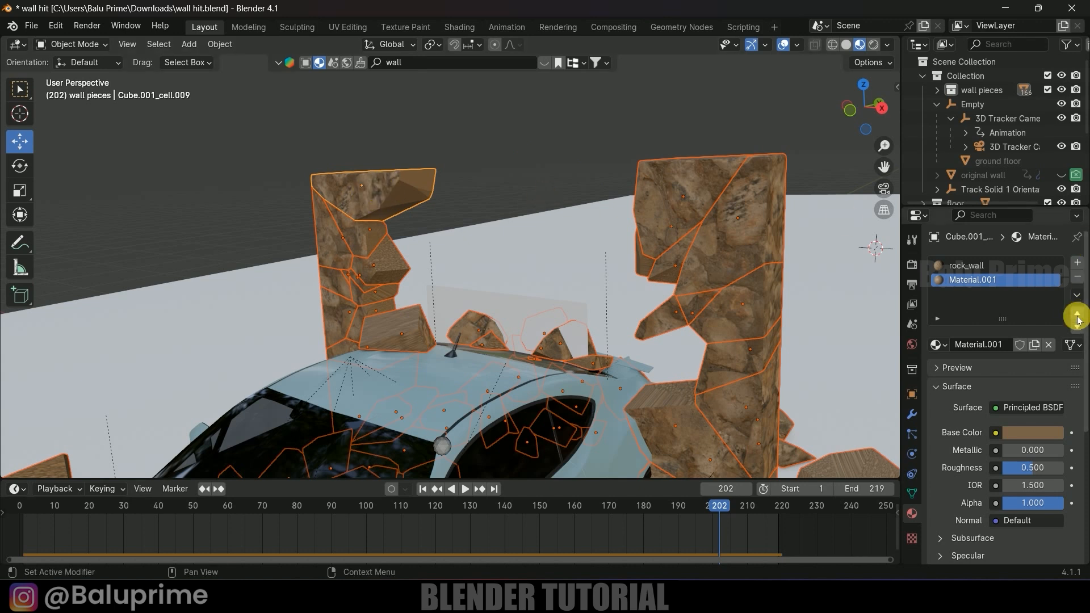
pyautogui.click(1078, 296)
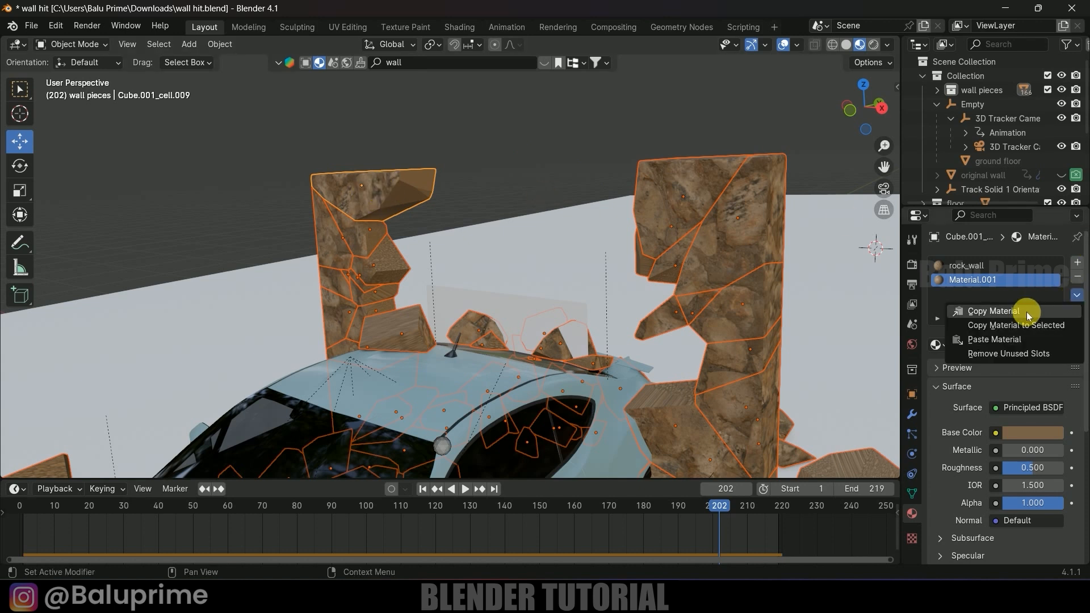
pyautogui.click(1003, 326)
pyautogui.scroll(-4, 713, 312)
pyautogui.moveTo(713, 311); pyautogui.dragTo(582, 316, button='middle')
pyautogui.scroll(2, 582, 316)
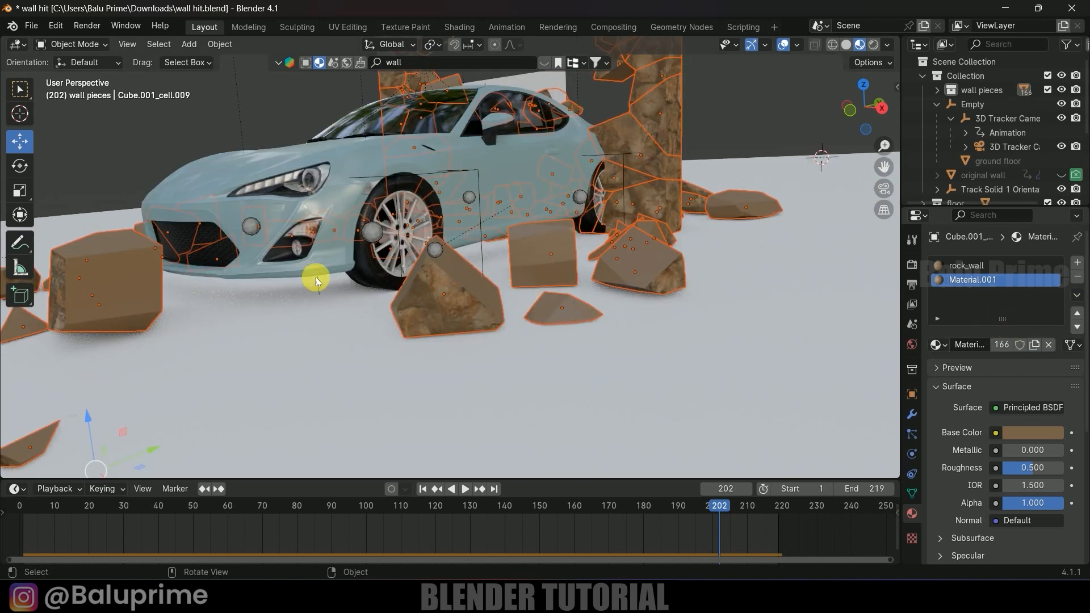
pyautogui.moveTo(581, 261); pyautogui.dragTo(698, 244, button='middle')
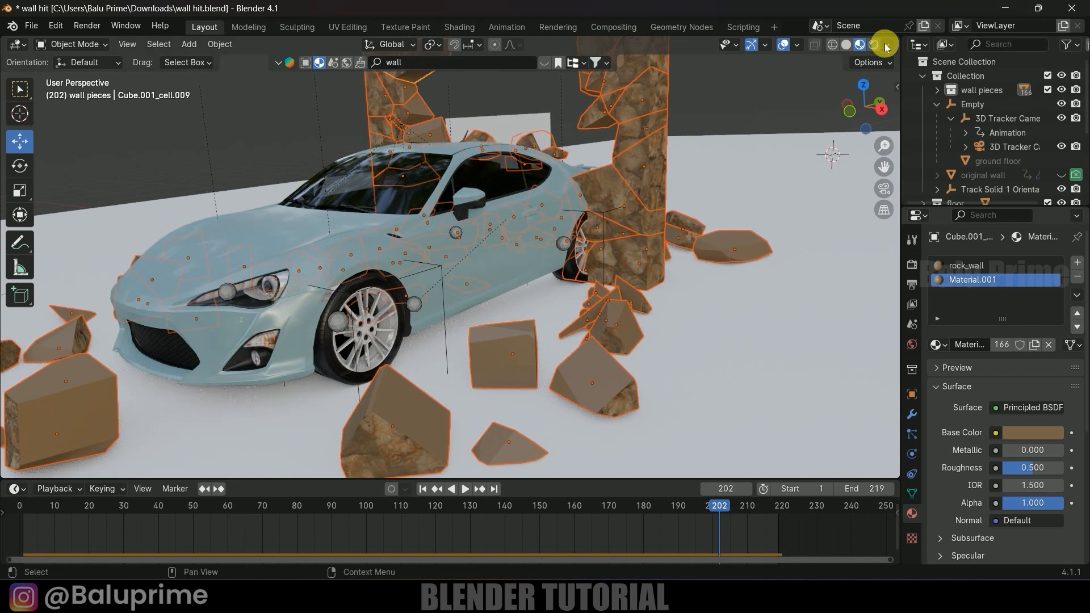
pyautogui.hotkey('ctrl', 's')
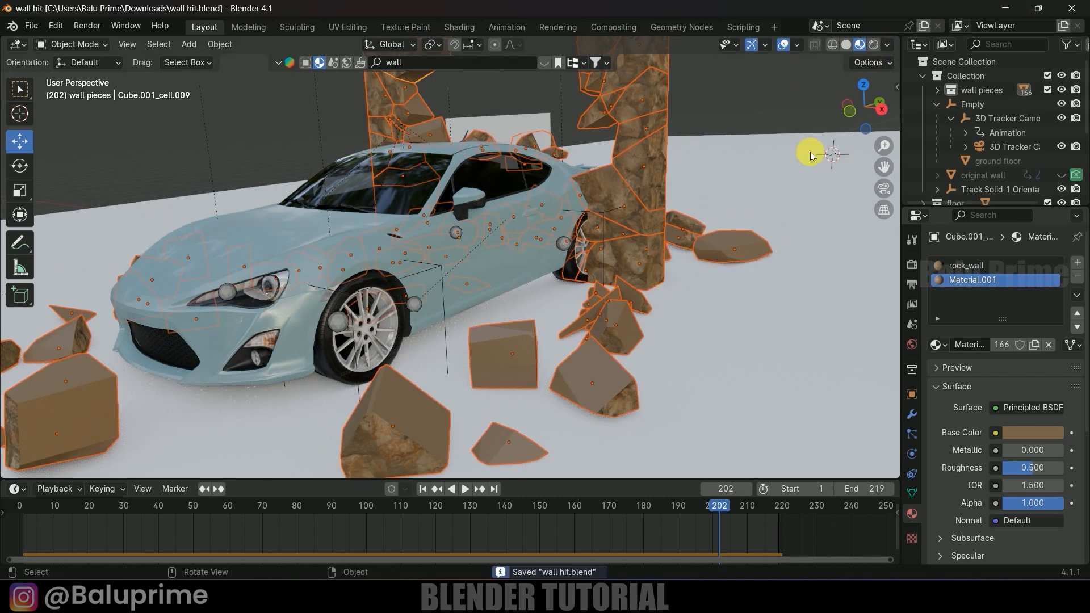
# Preview the shot through the camera in Rendered viewport shading.
pyautogui.click(874, 45)
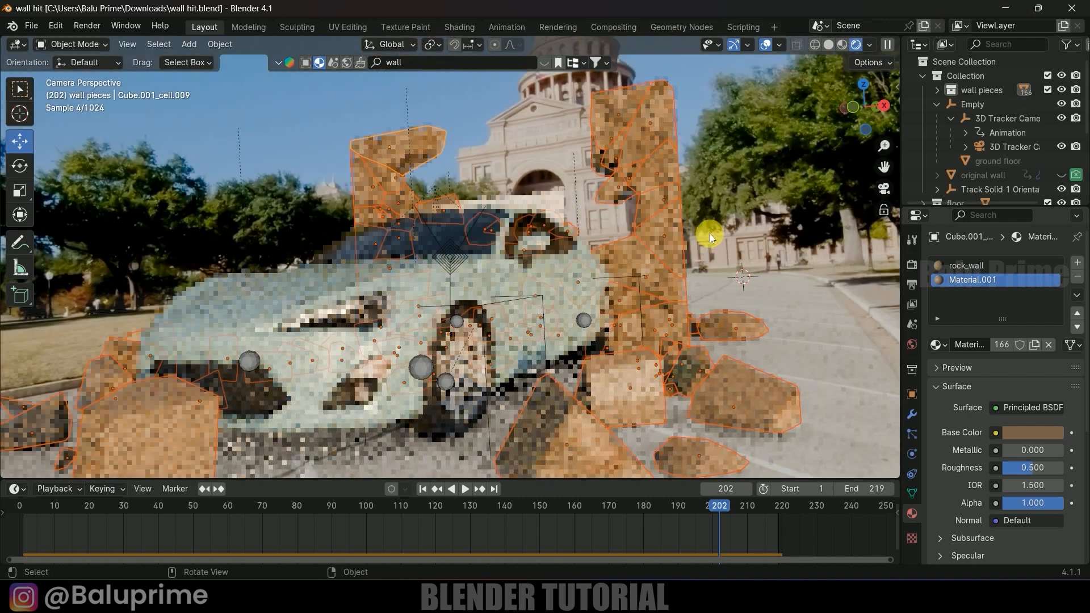
pyautogui.press('KP_0')
pyautogui.click(470, 372)
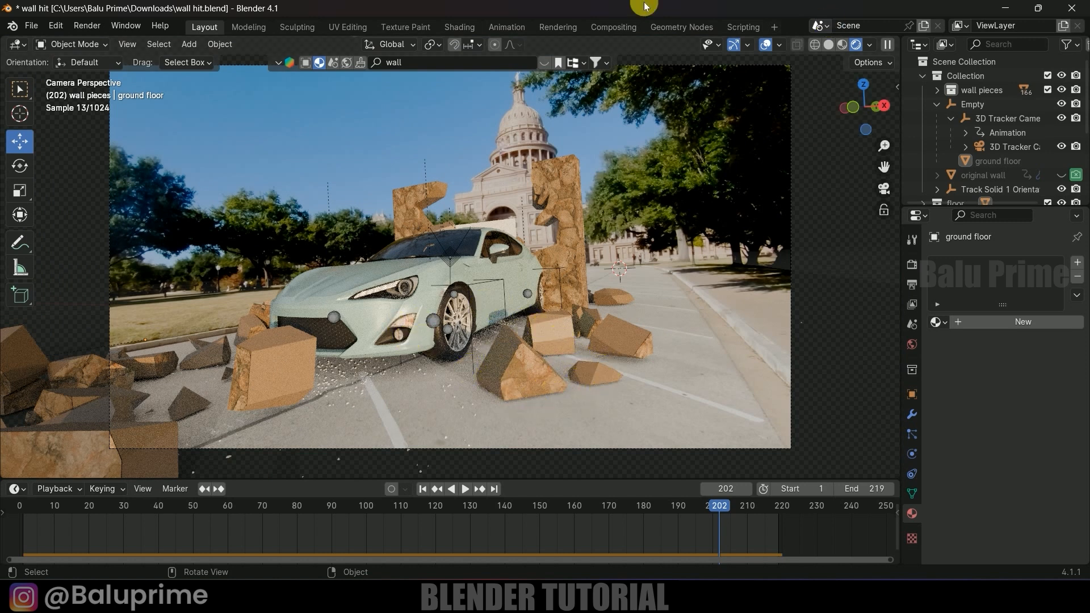
# Switch to the Shading workspace and set the shader editor to the World nodes.
pyautogui.click(464, 27)
pyautogui.moveTo(689, 178)
pyautogui.mouseDown(button='middle')
pyautogui.moveTo(671, 193)
pyautogui.moveTo(685, 200)
pyautogui.mouseUp(button='middle')
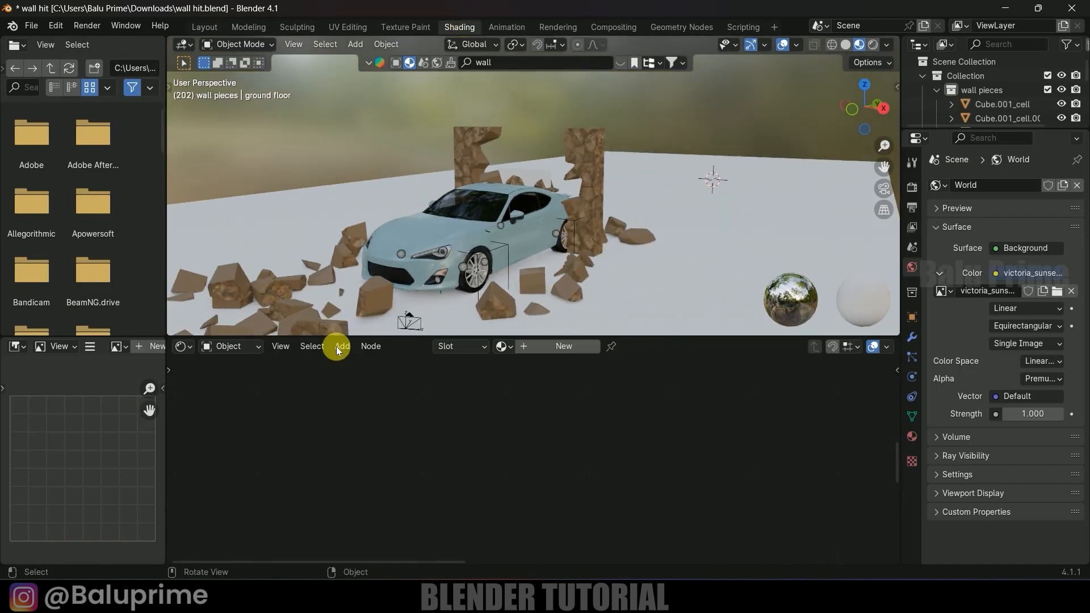
pyautogui.click(244, 347)
pyautogui.click(234, 398)
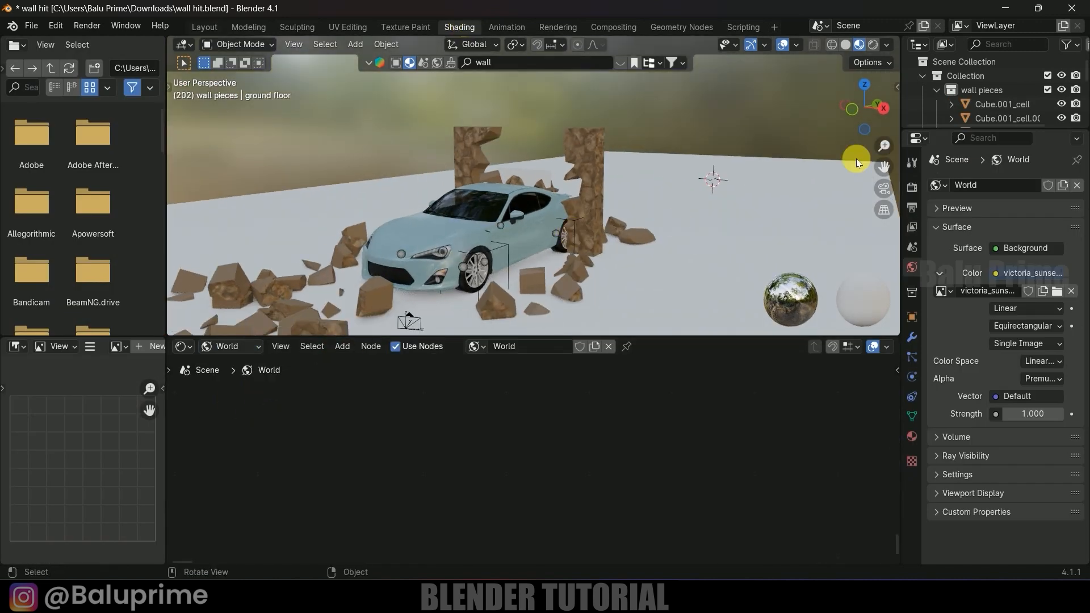
# Show the viewport in Rendered shading and switch the render engine to EEVEE.
pyautogui.click(873, 47)
pyautogui.click(915, 212)
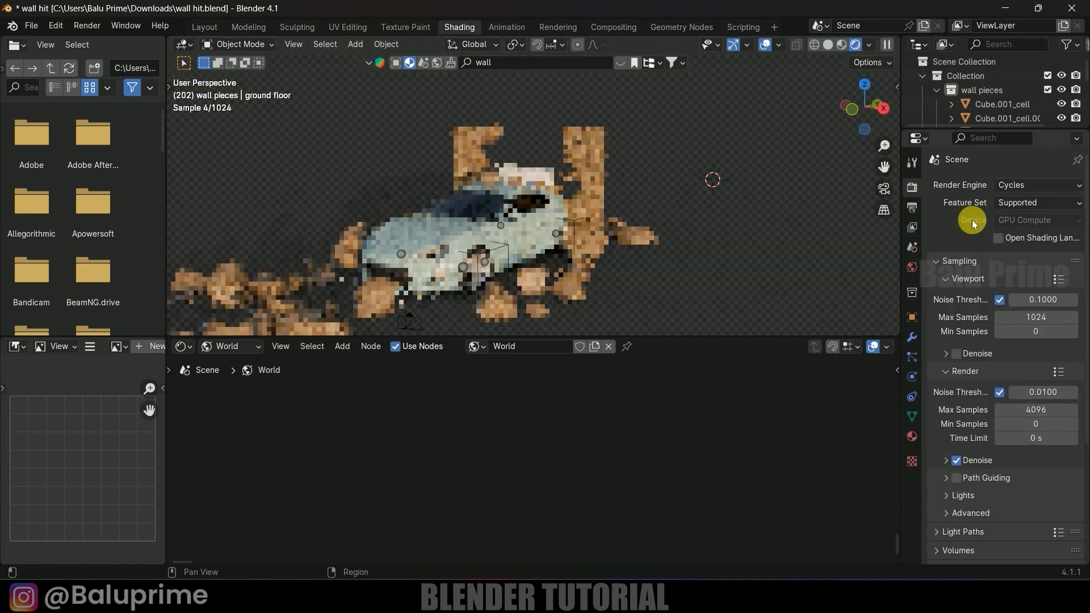
pyautogui.click(1016, 186)
pyautogui.click(1009, 200)
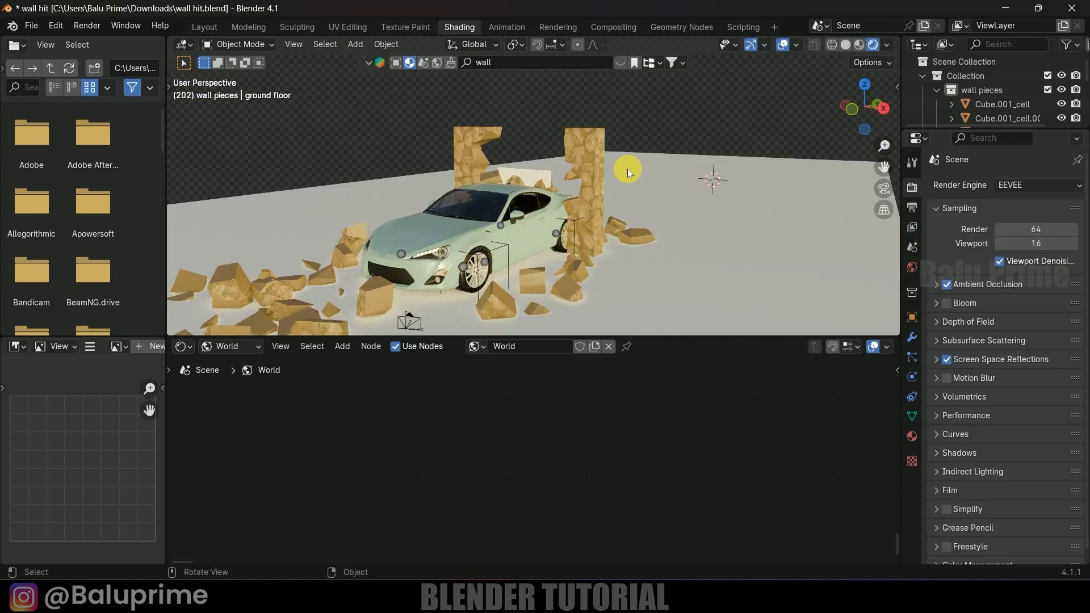
# Turn off the film's transparency so the HDRI background shows.
pyautogui.scroll(-2, 628, 170)
pyautogui.moveTo(622, 192); pyautogui.dragTo(630, 186, button='middle')
pyautogui.scroll(-1, 988, 425)
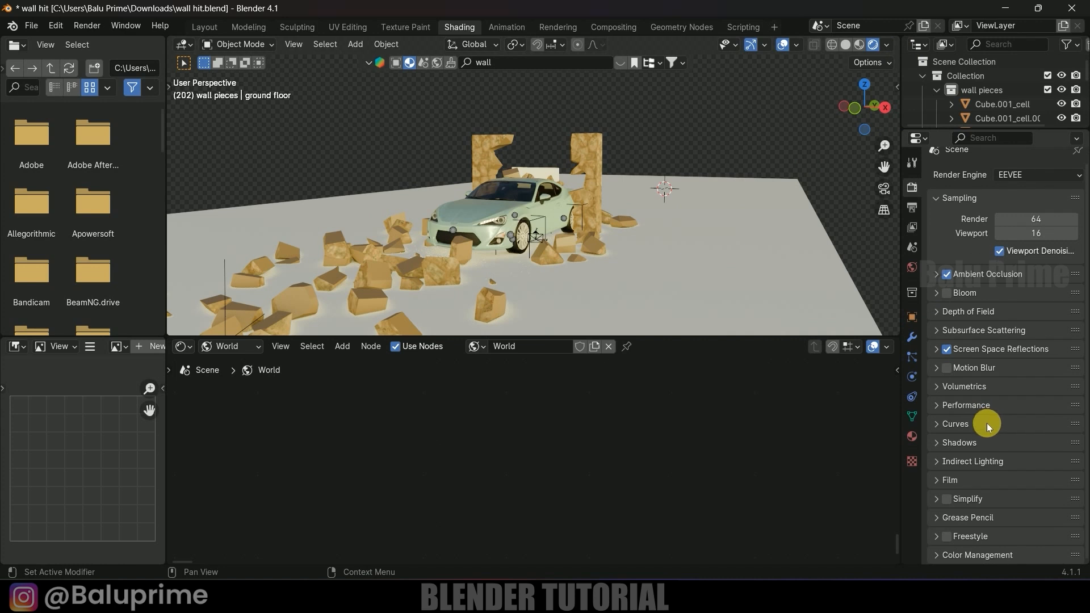
pyautogui.click(936, 481)
pyautogui.click(995, 517)
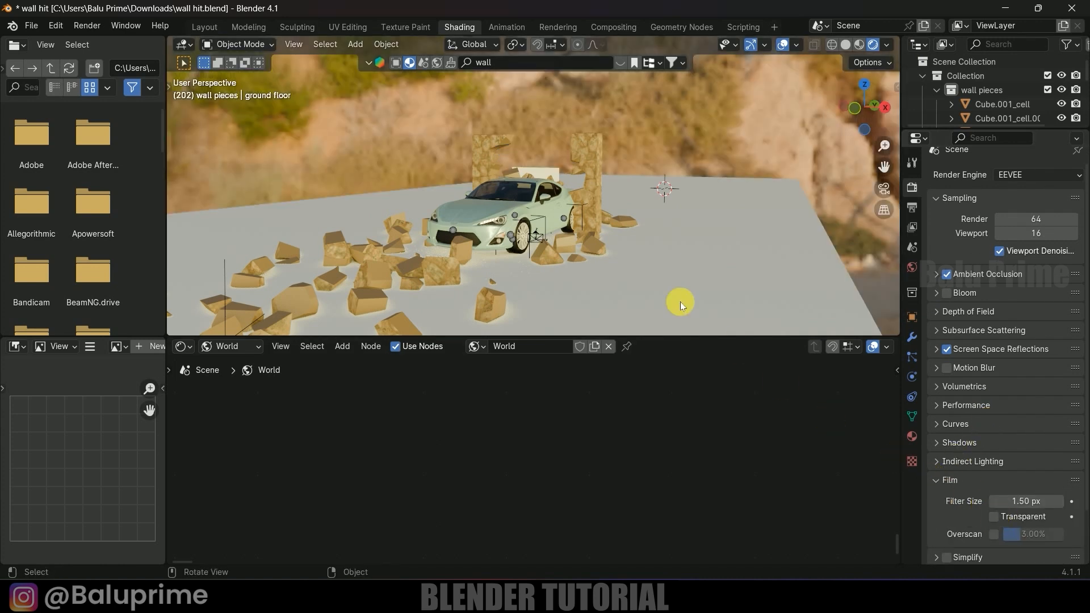
# Add Texture Coordinate and Mapping nodes in front of the victoria_sunset_1k.exr environment texture.
pyautogui.moveTo(407, 394); pyautogui.dragTo(453, 470, button='middle')
pyautogui.moveTo(601, 444); pyautogui.dragTo(273, 436, button='middle')
pyautogui.scroll(6, 441, 450)
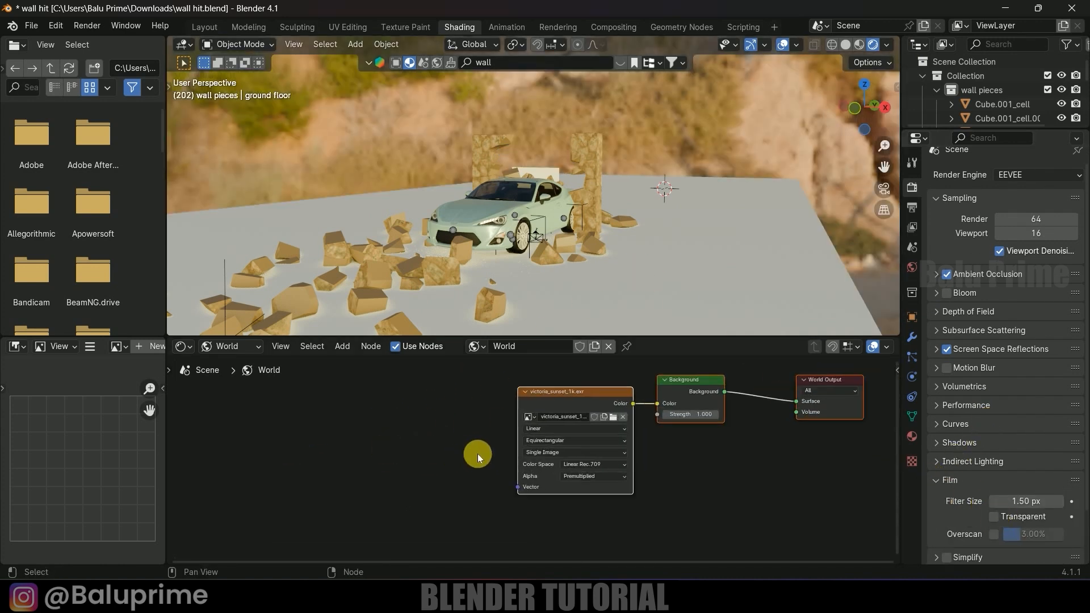
pyautogui.moveTo(478, 448); pyautogui.dragTo(436, 449, button='middle')
pyautogui.scroll(2, 433, 448)
pyautogui.click(411, 441)
pyautogui.click(526, 392)
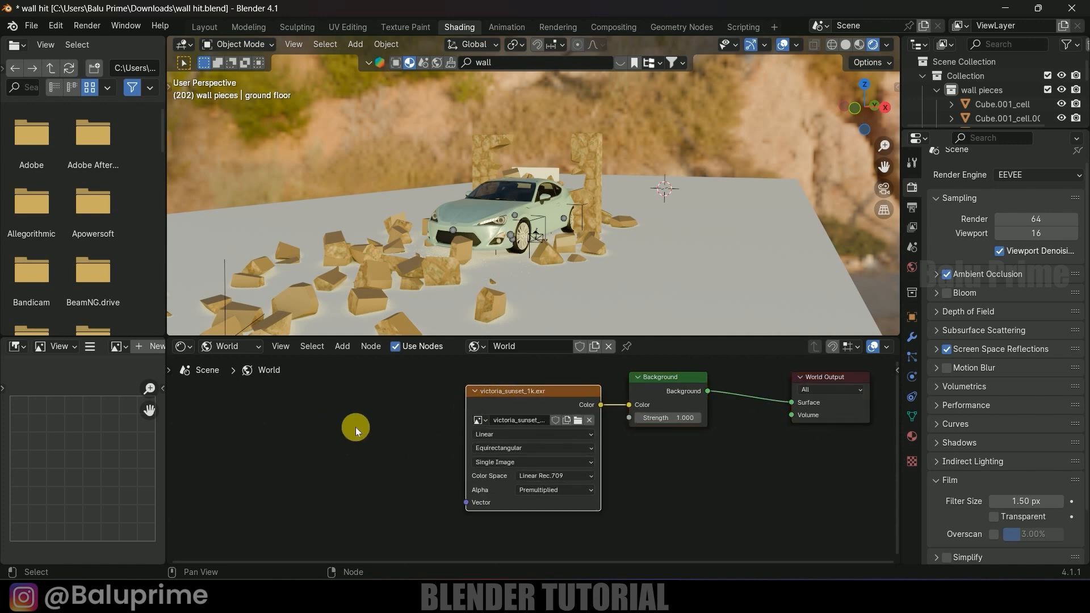
pyautogui.hotkey('ctrl', 't')
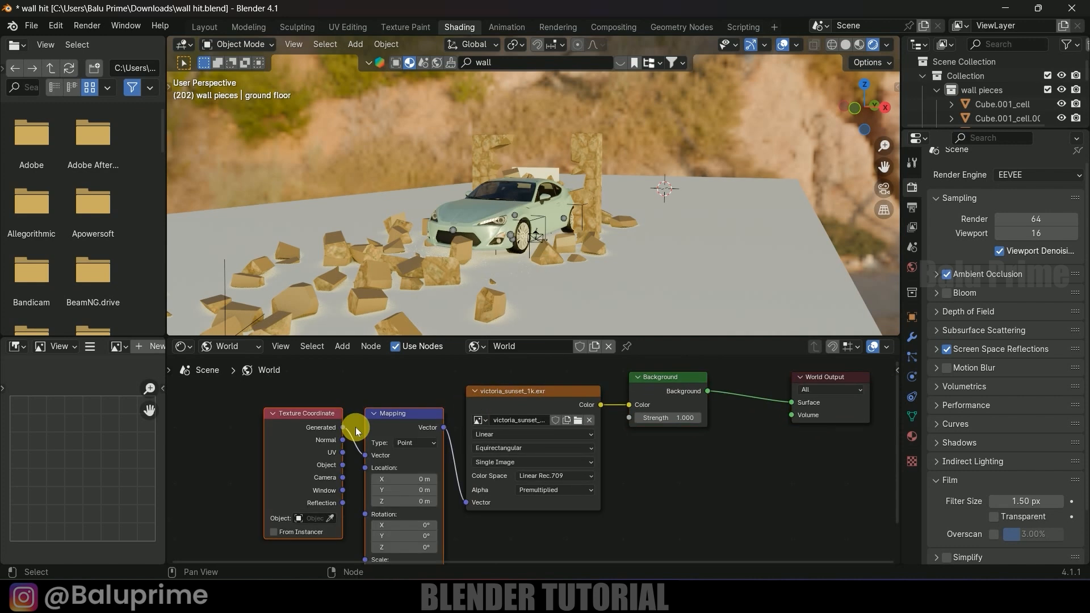
# Search the add-on preferences for "node" to check that Node Wrangler is enabled, and close the preferences.
pyautogui.click(55, 26)
pyautogui.click(97, 205)
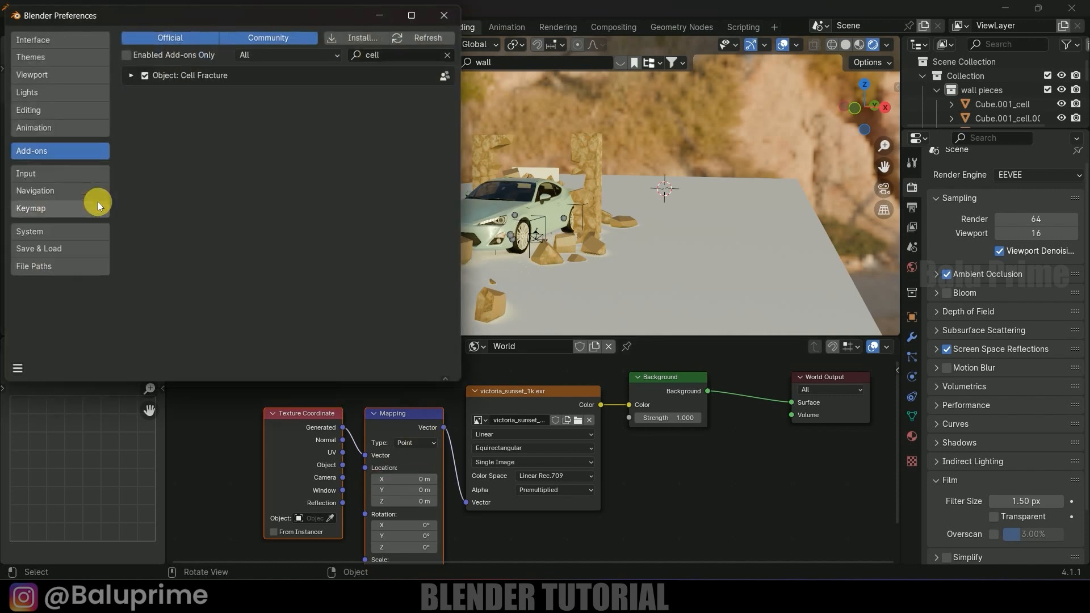
pyautogui.click(413, 52)
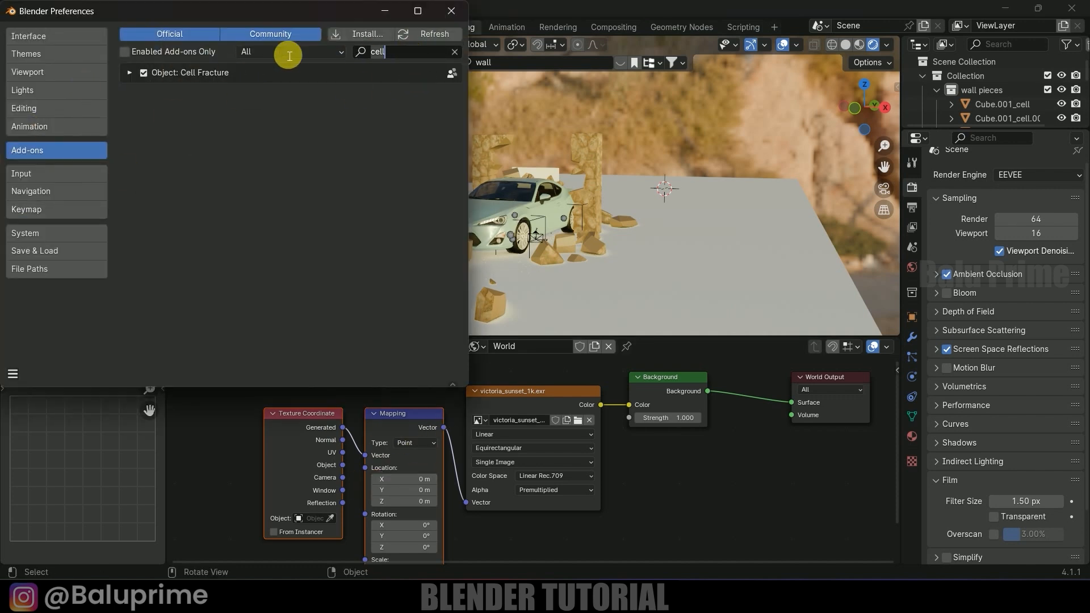
pyautogui.press('BackSpace')
pyautogui.press('BackSpace')
pyautogui.press('BackSpace')
pyautogui.press('BackSpace')
pyautogui.write('node')
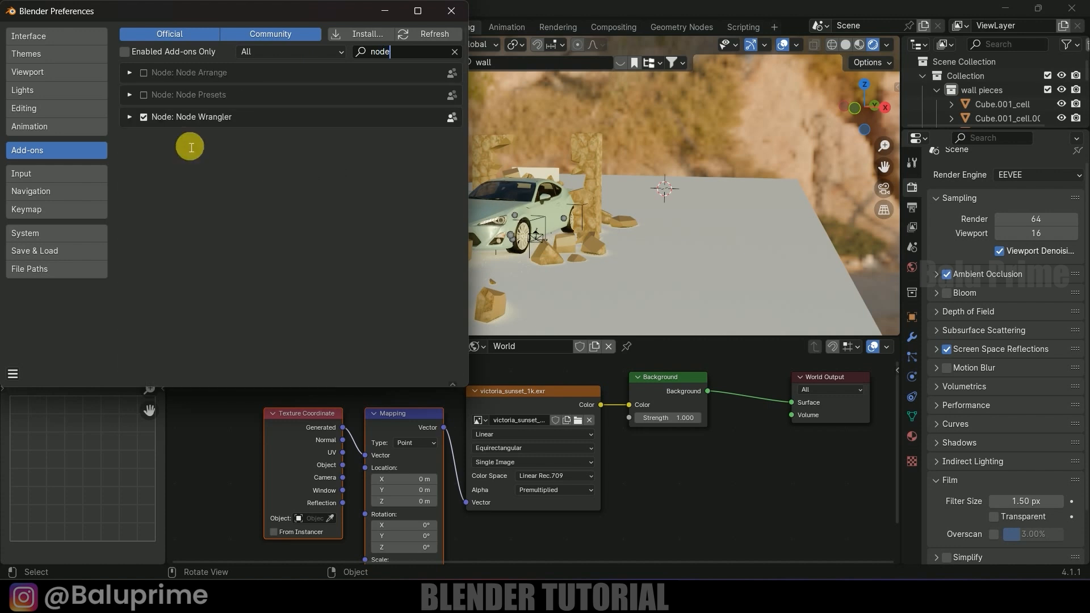
pyautogui.click(452, 11)
# Rotate the HDRI with the Mapping node, setting its Z rotation to 44.4°.
pyautogui.click(507, 390)
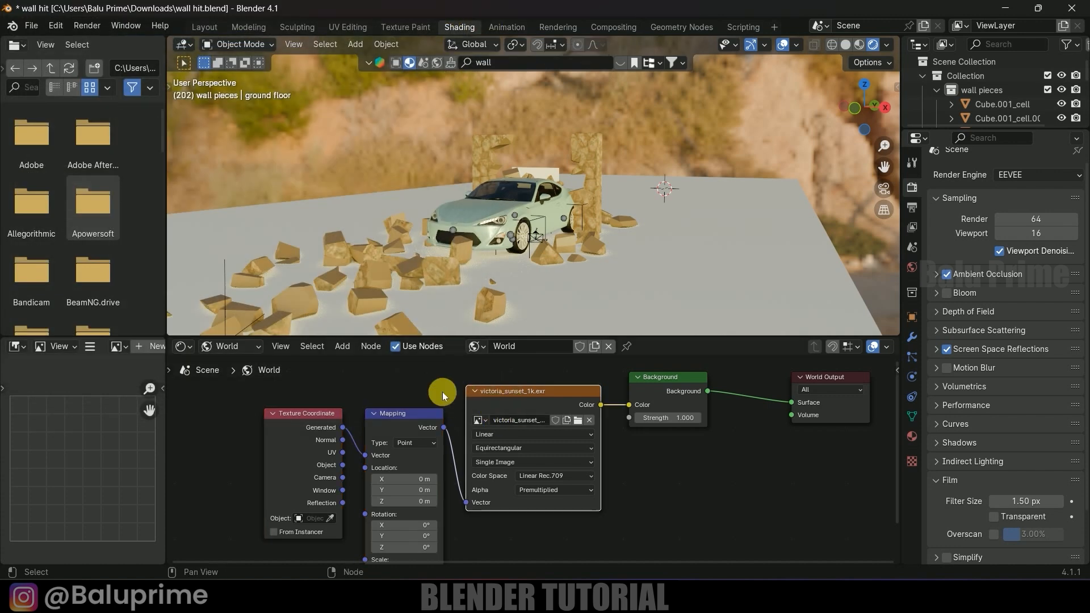
pyautogui.moveTo(416, 401); pyautogui.dragTo(443, 345, button='middle')
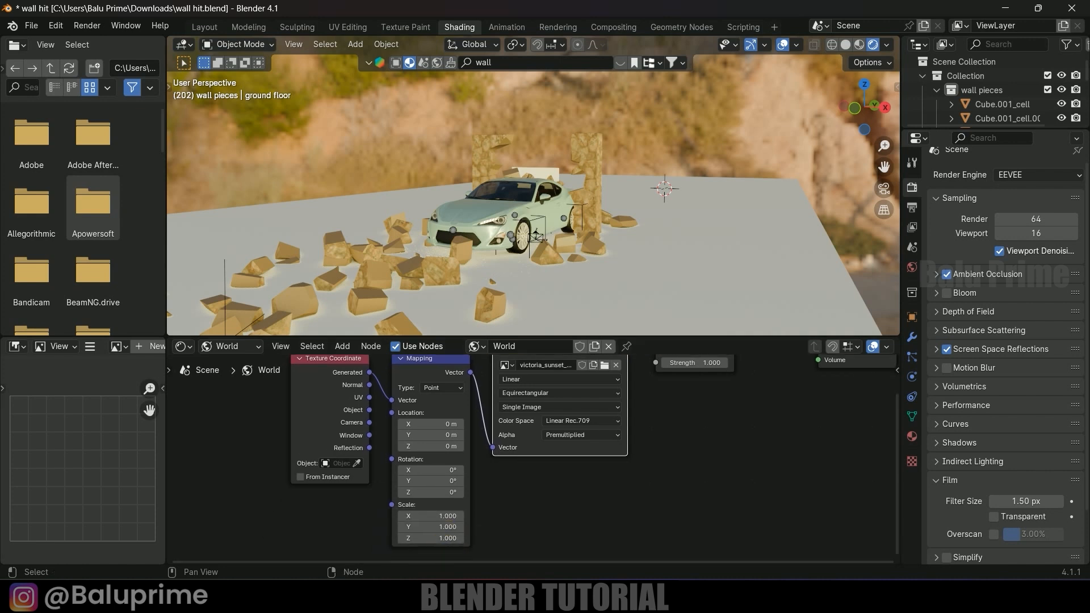
pyautogui.scroll(1, 492, 507)
pyautogui.moveTo(423, 494); pyautogui.dragTo(682, 495)
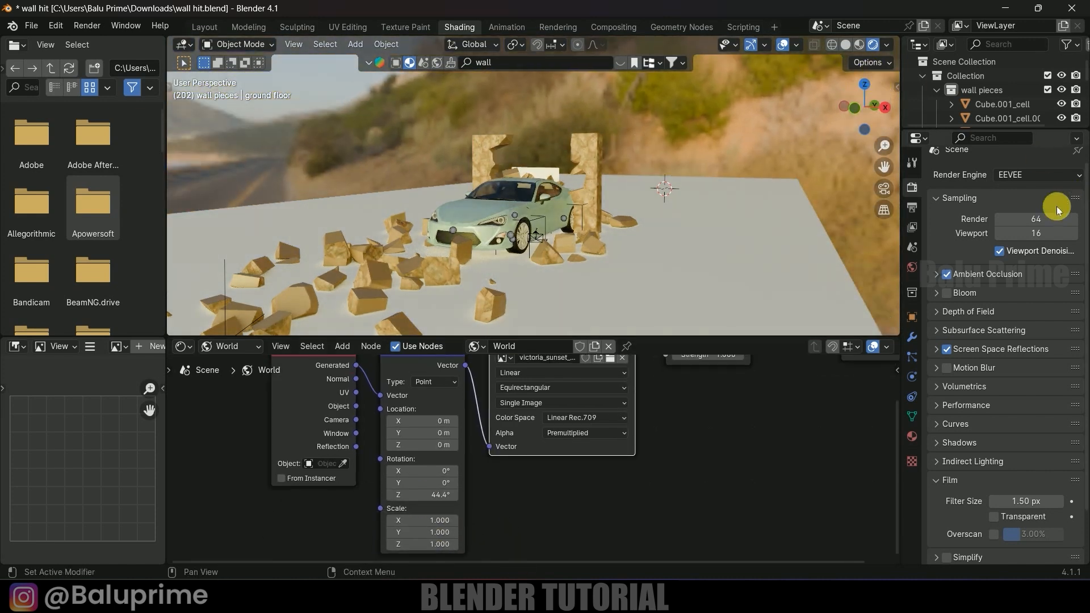
# Switch the render engine to Cycles and, in camera view, set the HDRI mapping's Z rotation to 86.7°.
pyautogui.click(1022, 174)
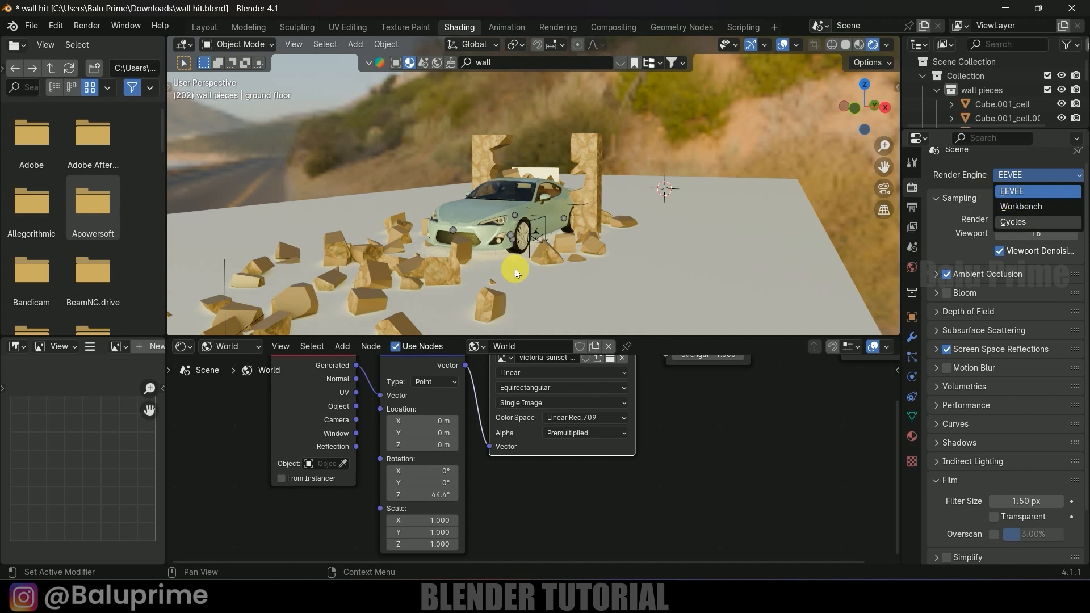
pyautogui.press('KP_0')
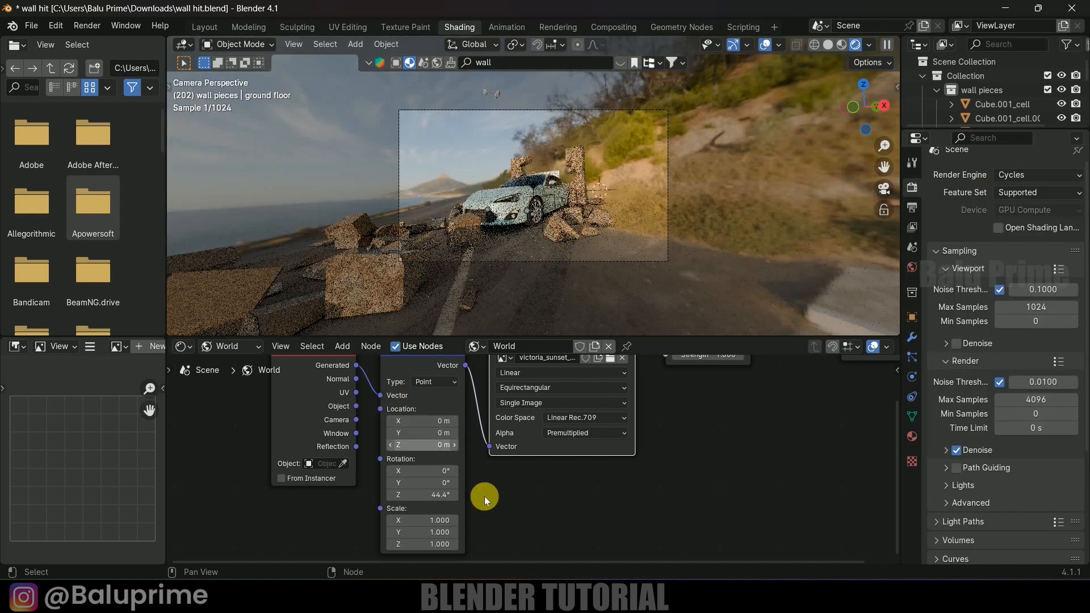
pyautogui.moveTo(431, 501); pyautogui.dragTo(427, 497)
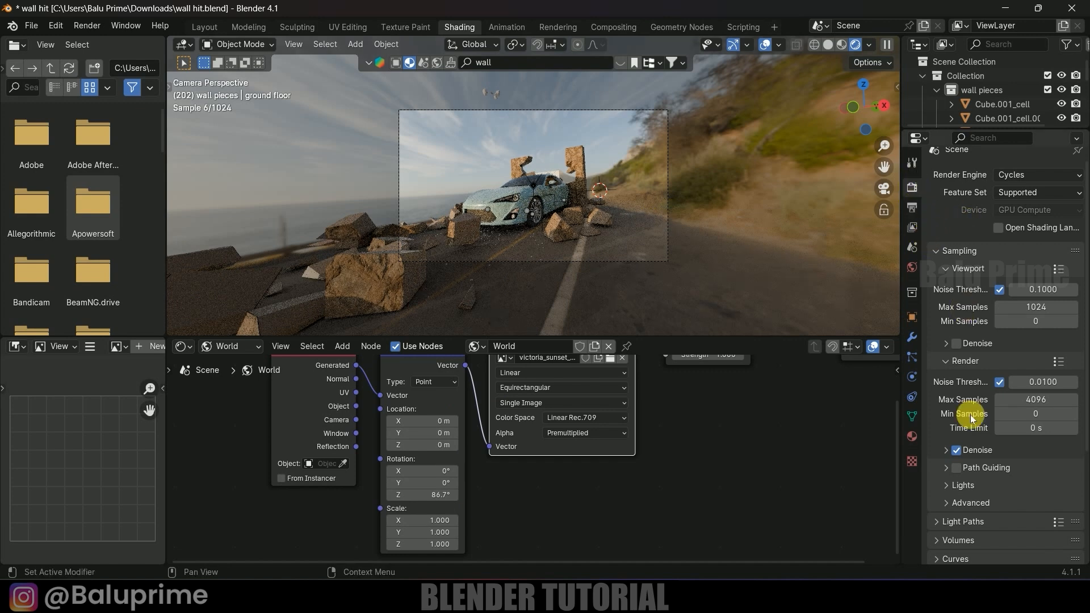
# Turn on the film's Transparent option in the render settings so the footage shows behind the scene.
pyautogui.scroll(-3, 966, 467)
pyautogui.scroll(-4, 965, 479)
pyautogui.click(946, 466)
pyautogui.scroll(-3, 991, 466)
pyautogui.click(956, 477)
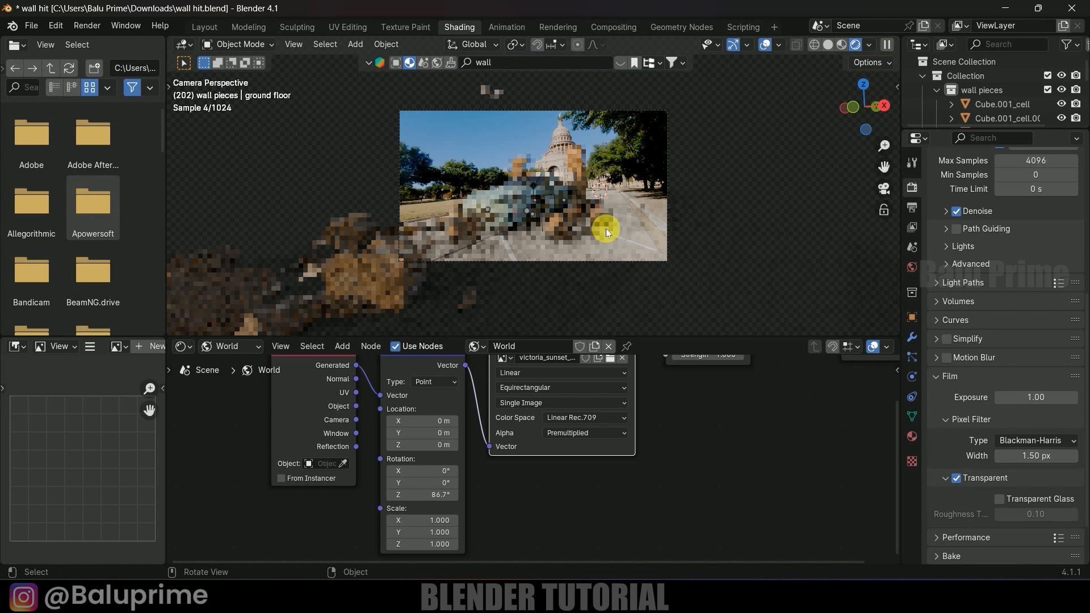
# Try HDRI mapping Z rotations of 0° and -45°, and settle on -50°.
pyautogui.click(454, 499)
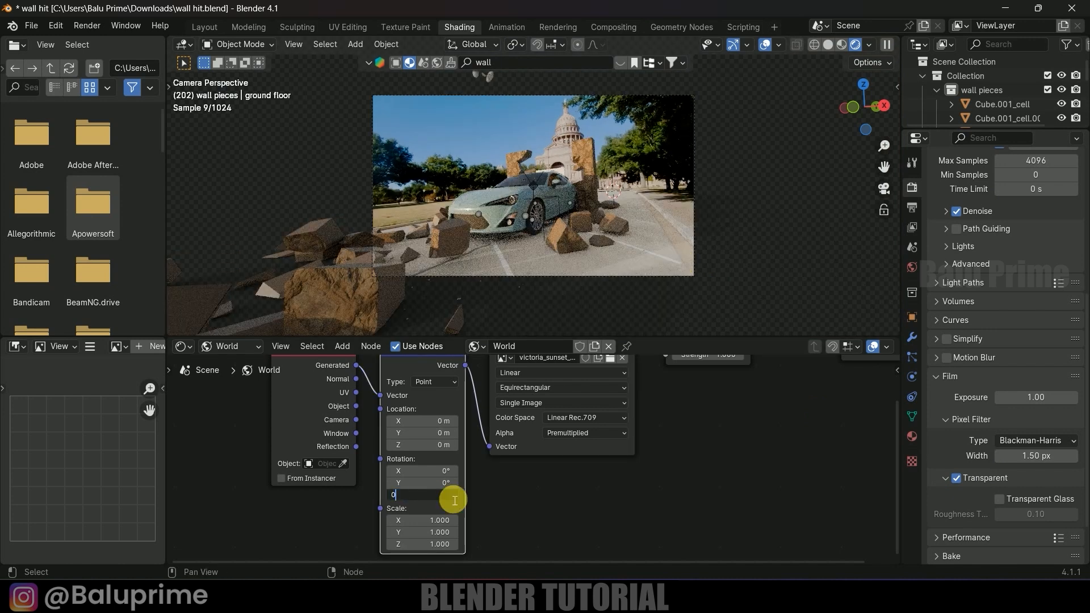
pyautogui.press('Return')
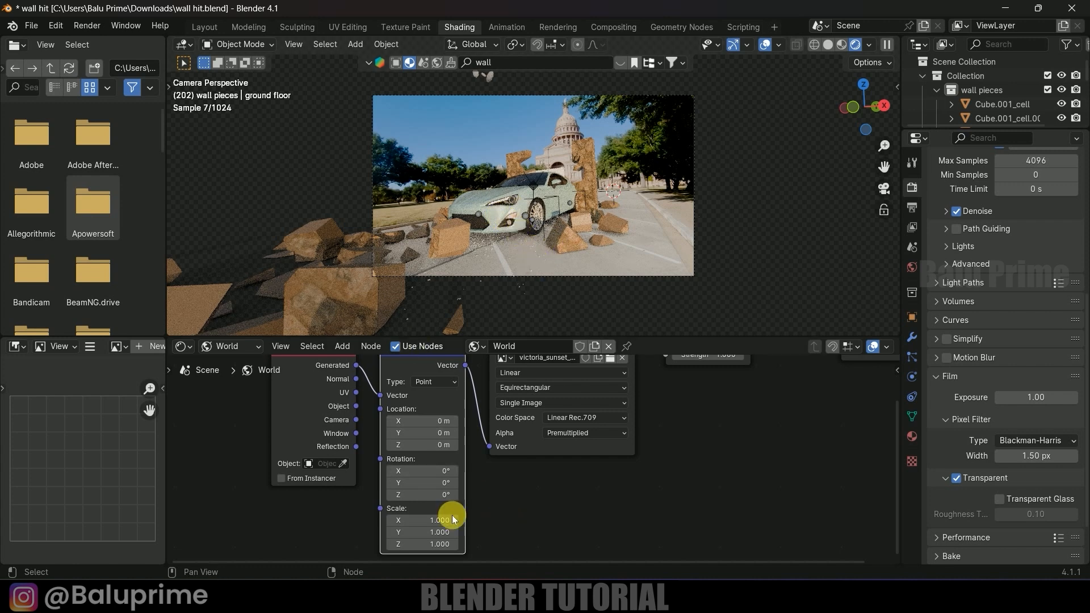
pyautogui.click(434, 496)
pyautogui.write('-45')
pyautogui.press('Return')
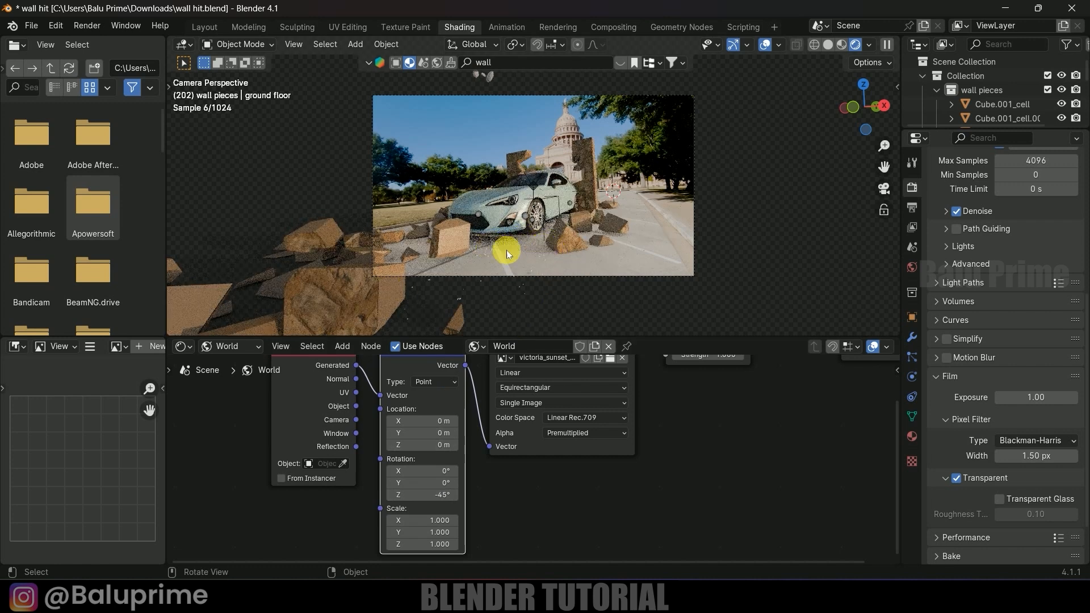
pyautogui.click(442, 496)
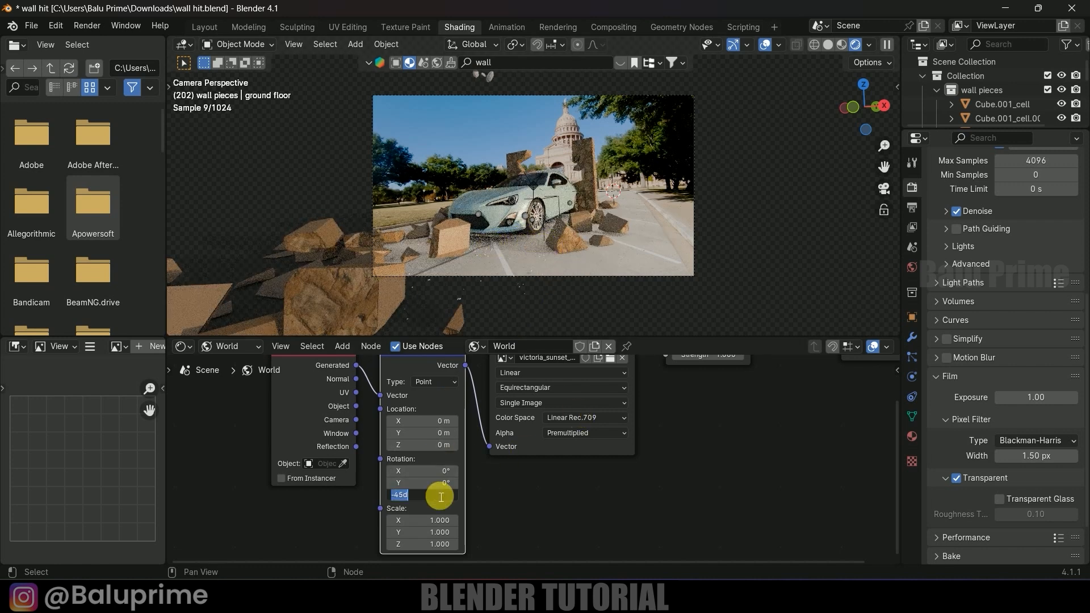
pyautogui.write('-5')
pyautogui.press('Return')
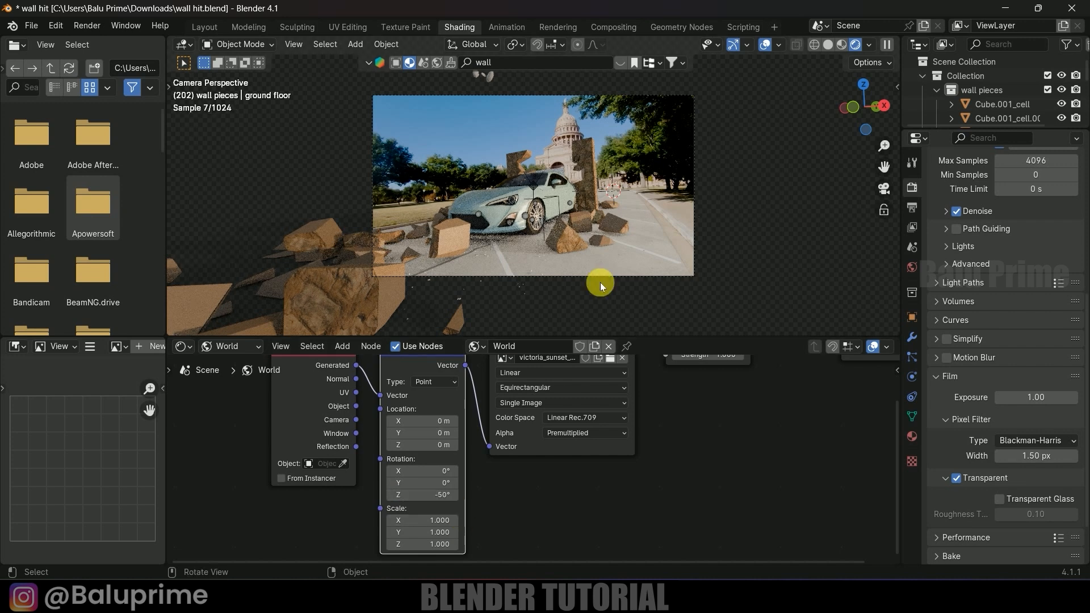
# Switch to the Layout workspace and set the render max samples to 32.
pyautogui.click(204, 28)
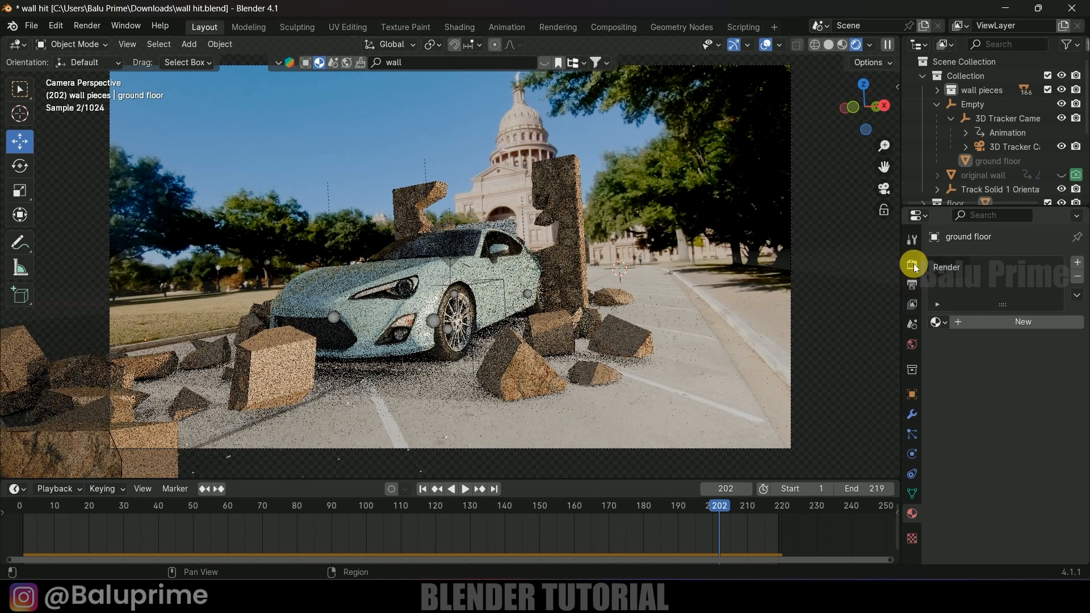
pyautogui.click(912, 265)
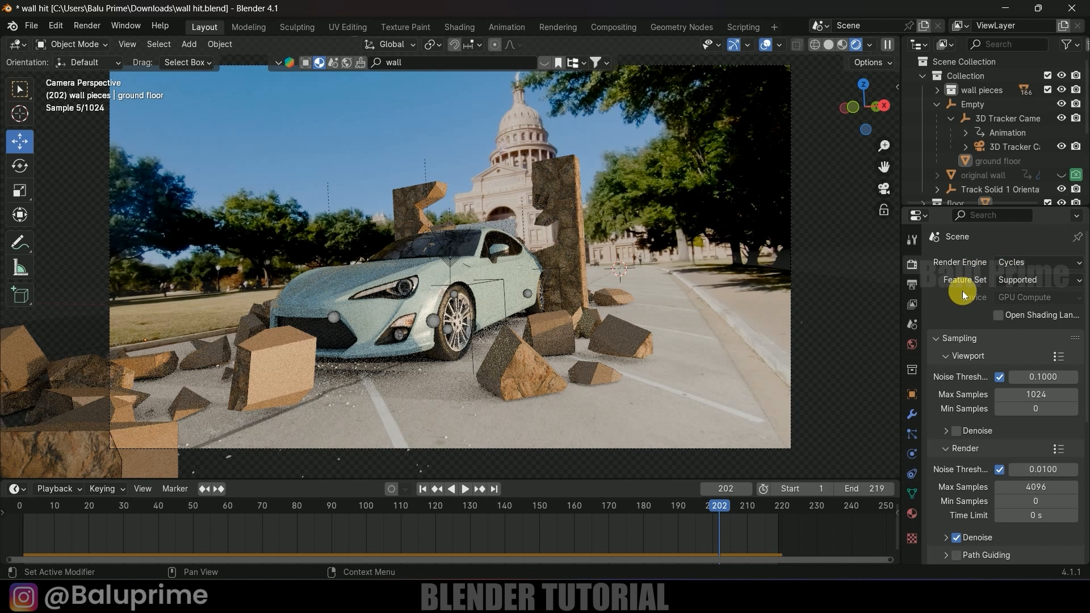
pyautogui.scroll(-3, 954, 341)
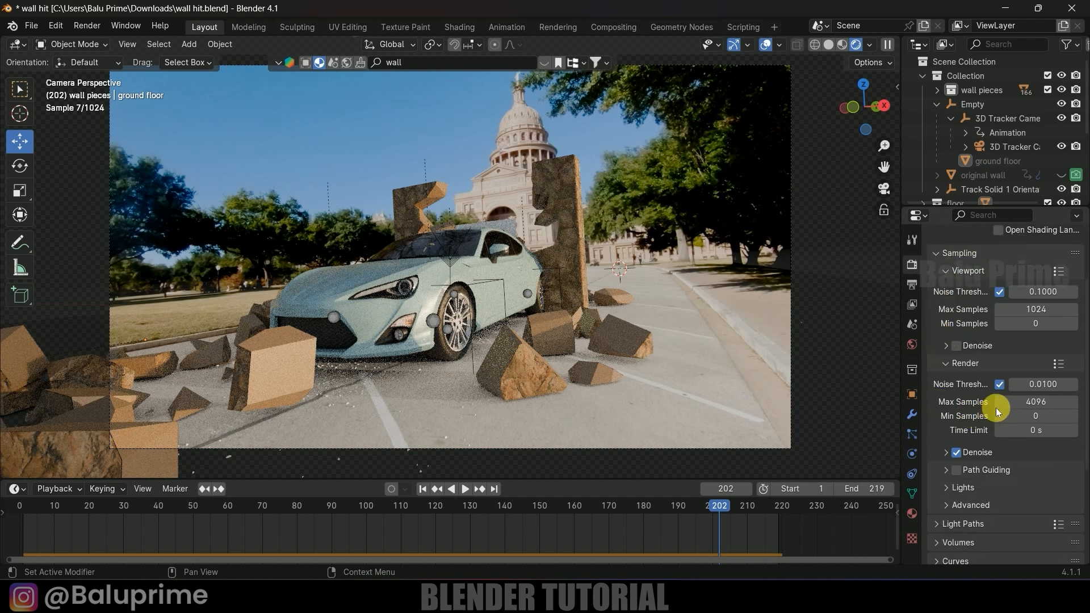
pyautogui.click(1041, 404)
pyautogui.write('32')
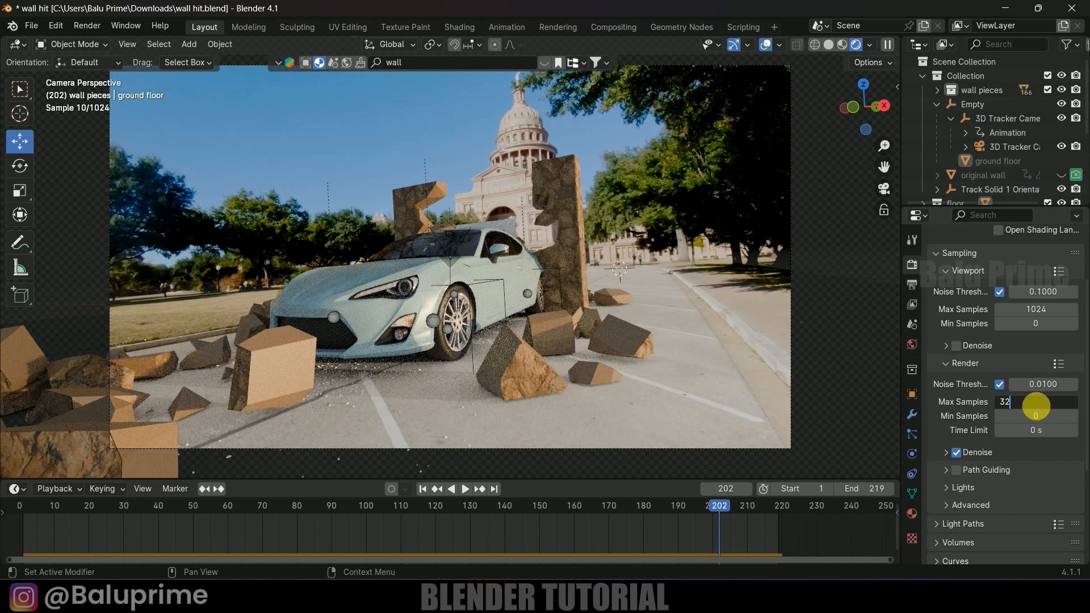
pyautogui.press('Return')
# Set the render noise threshold to 0.1.
pyautogui.scroll(-2, 994, 469)
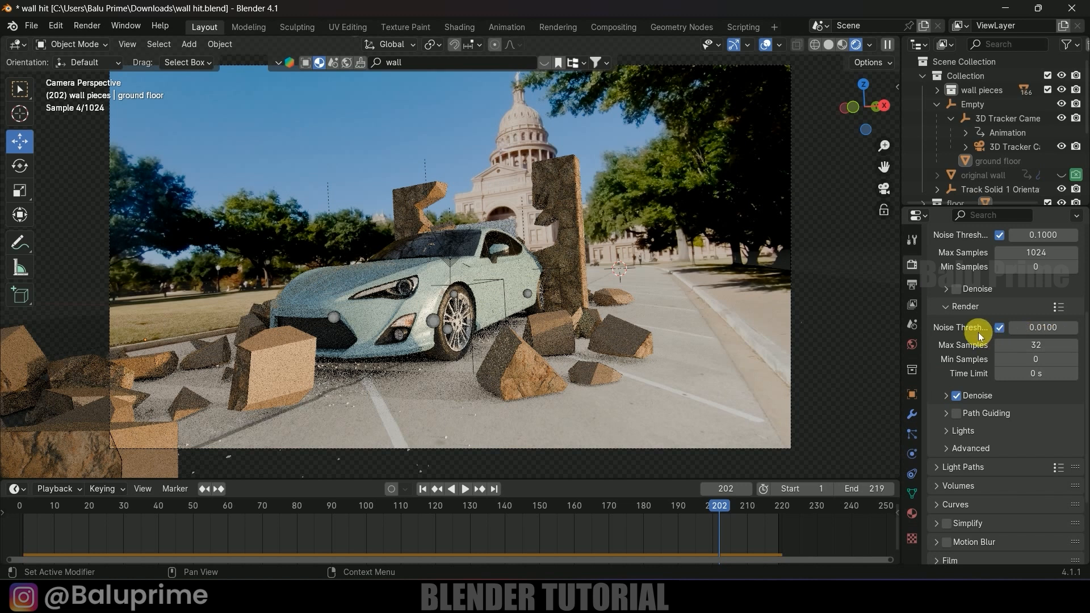
pyautogui.click(1036, 330)
pyautogui.write('.1')
pyautogui.press('Return')
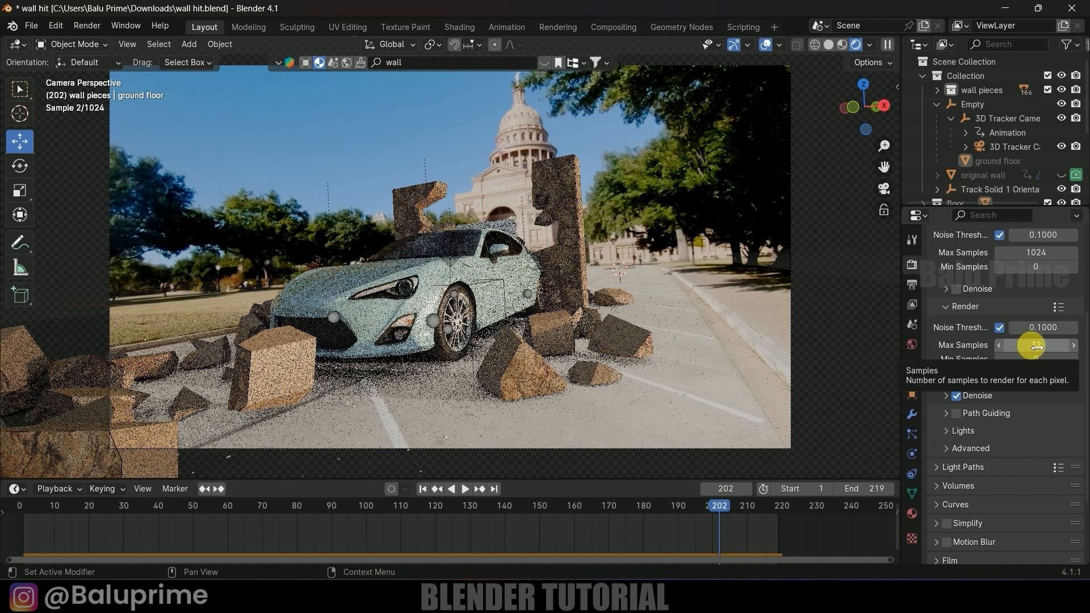
# Set the Total and Transmission max light bounces to 6 each in the Light Paths settings.
pyautogui.scroll(-3, 992, 435)
pyautogui.click(937, 382)
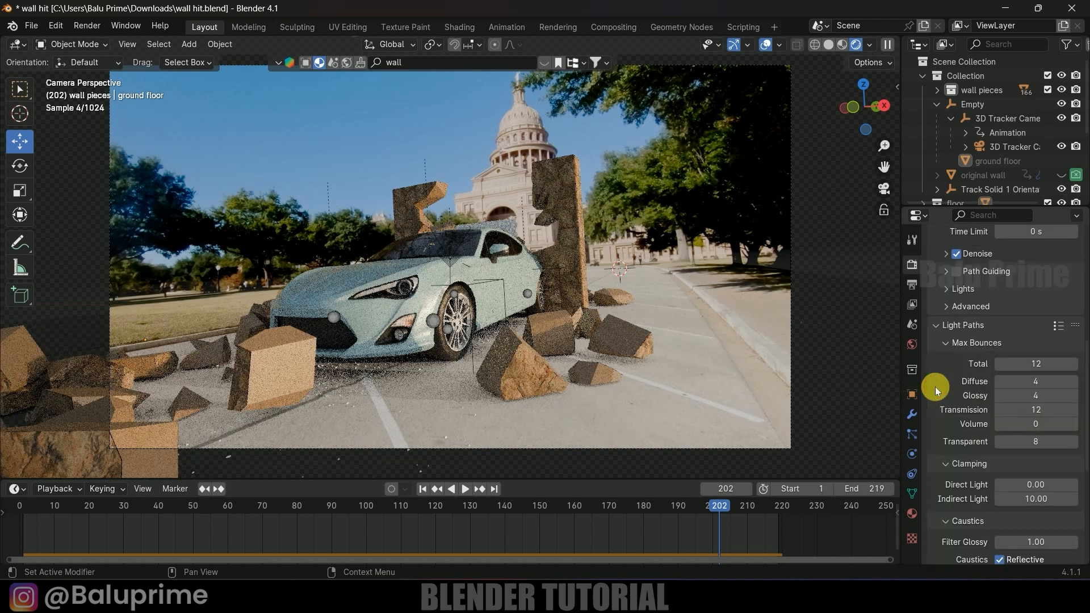
pyautogui.scroll(-4, 1000, 357)
pyautogui.click(1035, 309)
pyautogui.write('6')
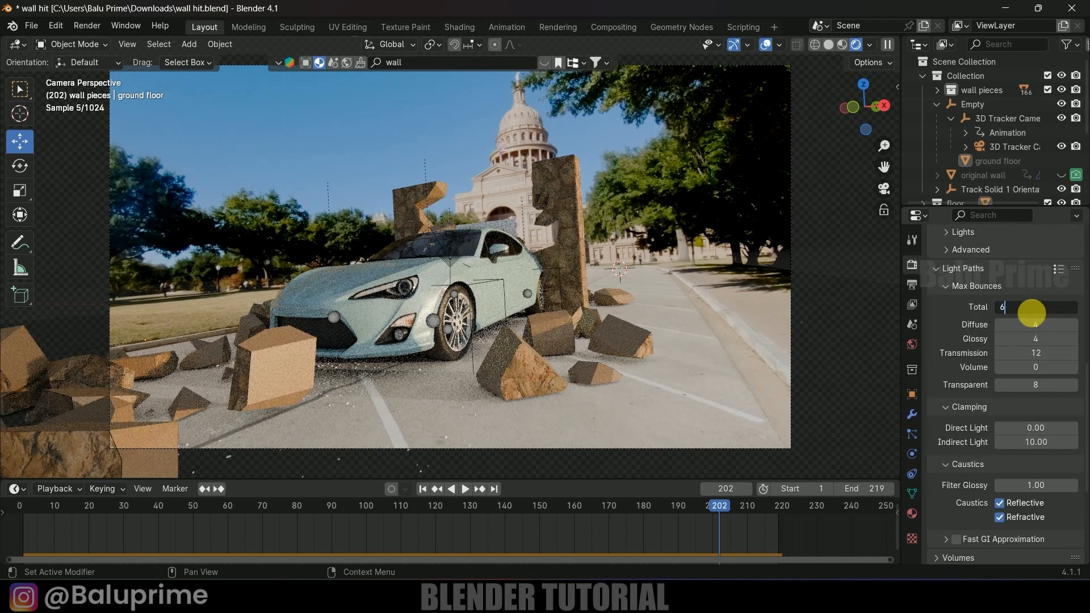
pyautogui.press('Return')
pyautogui.click(1044, 354)
pyautogui.write('6')
pyautogui.press('Return')
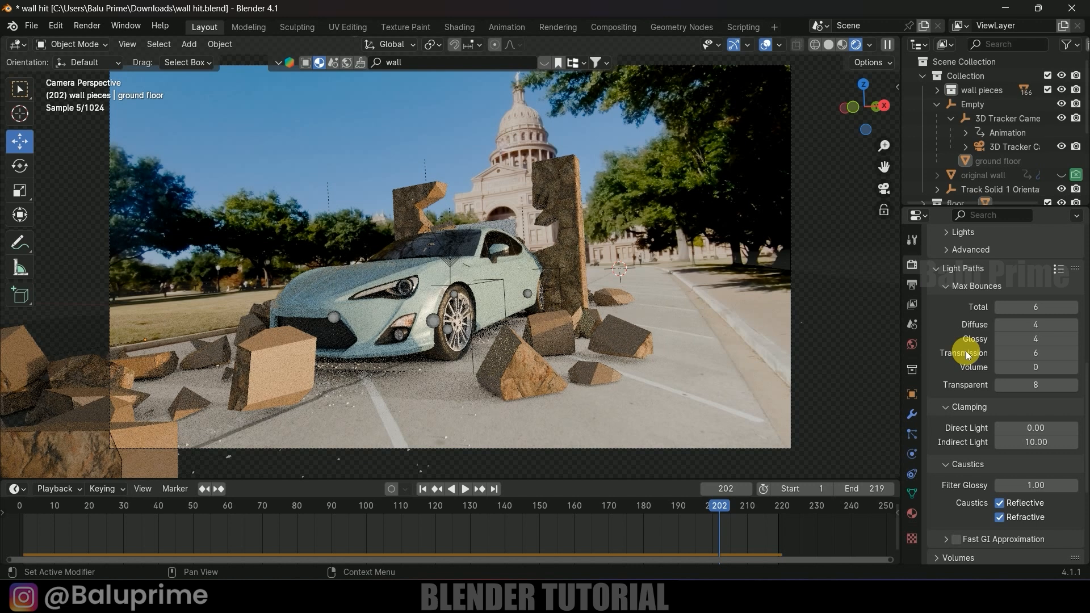
# Enable Render Region and Crop to Render Region in the output format settings.
pyautogui.scroll(5, 967, 355)
pyautogui.click(912, 284)
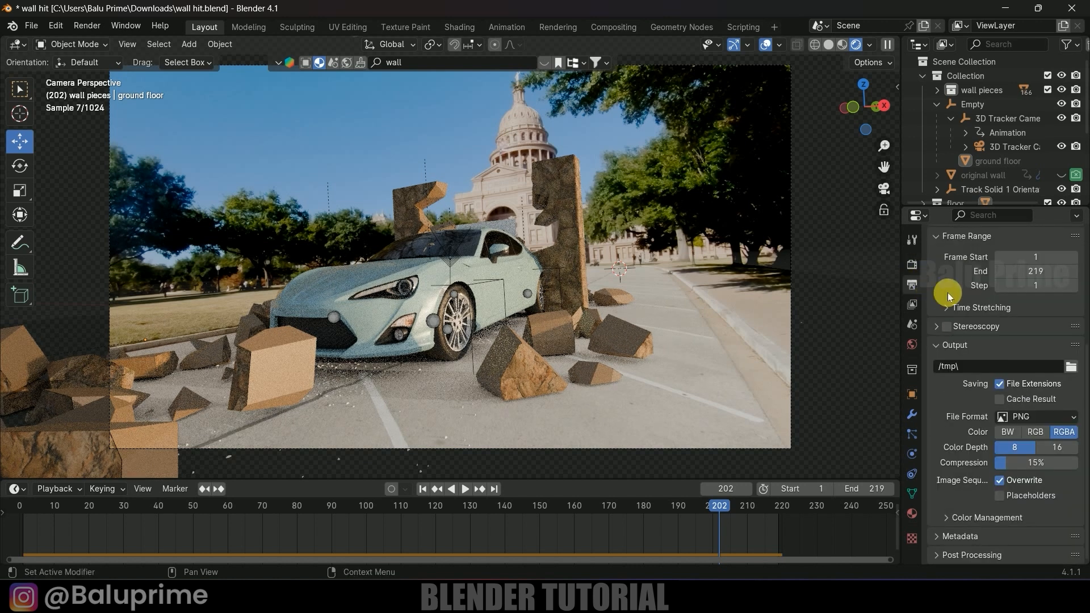
pyautogui.scroll(6, 950, 296)
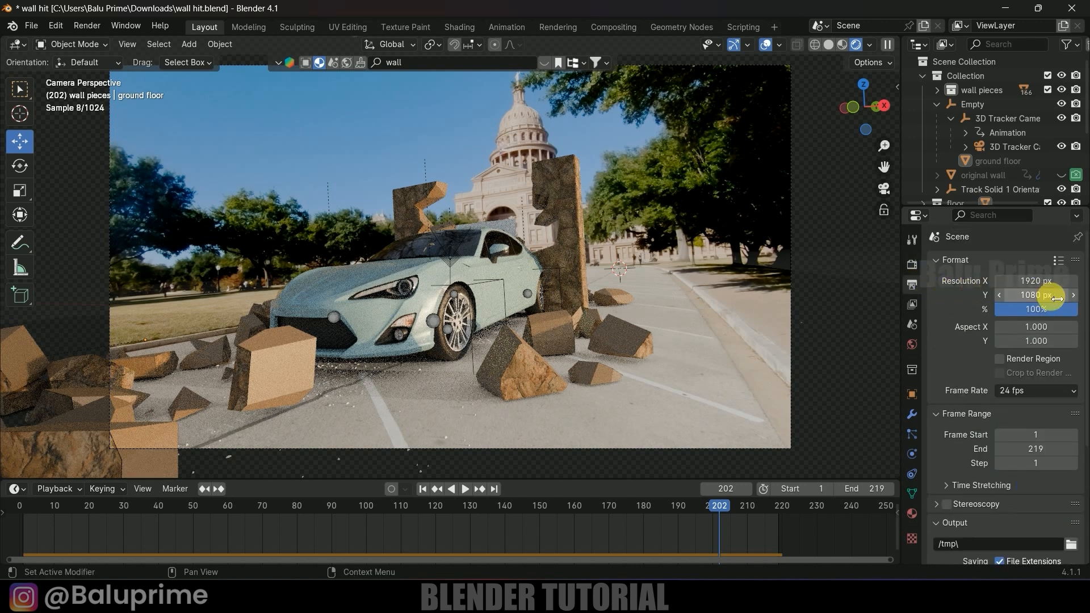
pyautogui.click(1001, 359)
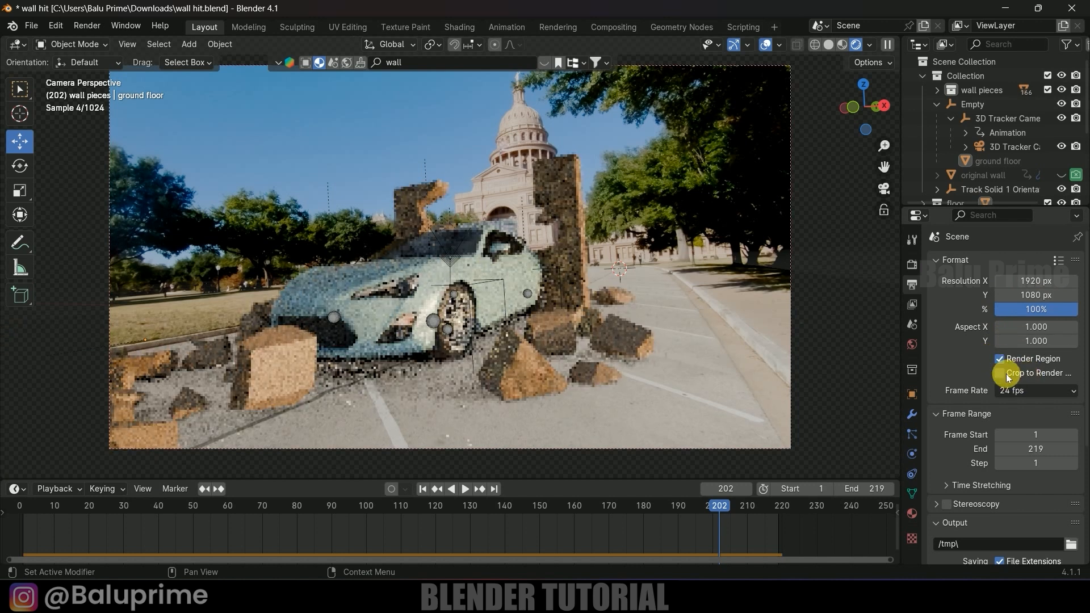
pyautogui.click(1001, 374)
# Set the output frame rate to 29.97 fps.
pyautogui.scroll(-2, 971, 364)
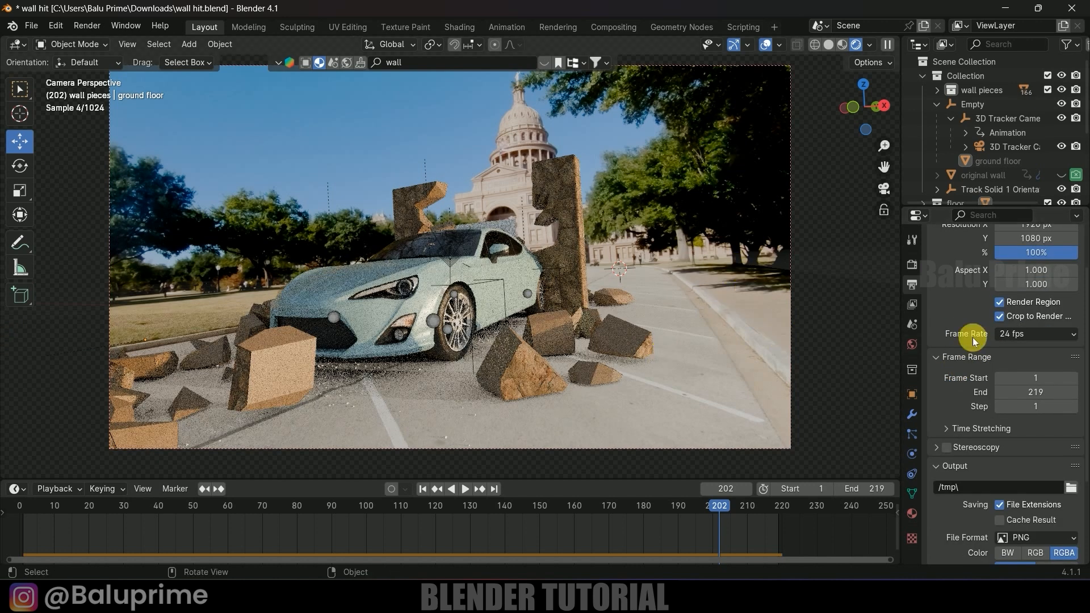
pyautogui.click(1014, 335)
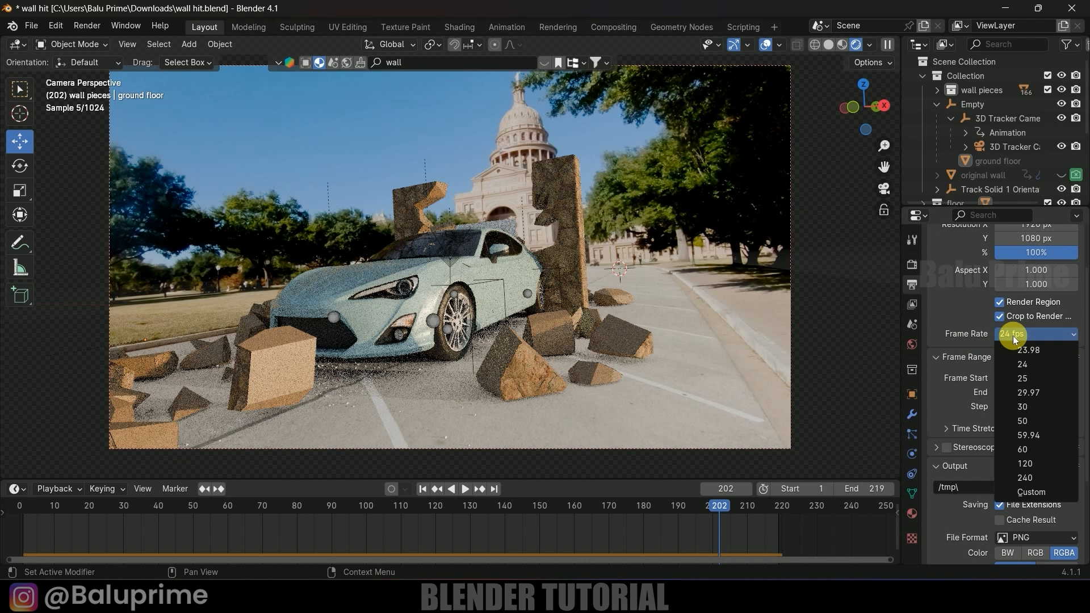
pyautogui.click(1044, 393)
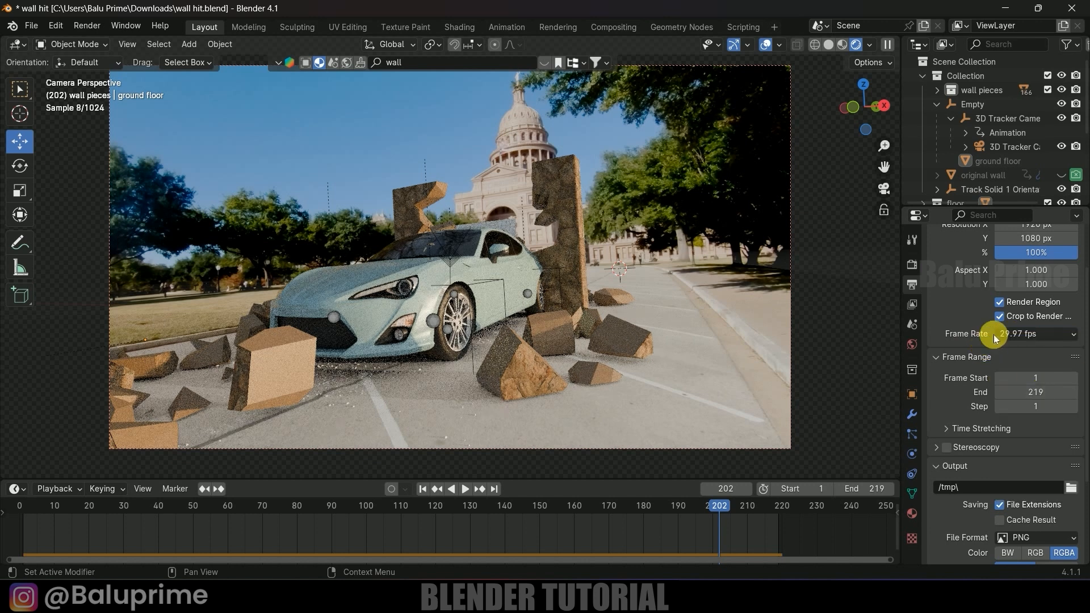
# Set the output folder to D:\youtube\wall car\seq\ and choose PNG as the file format.
pyautogui.scroll(-3, 955, 318)
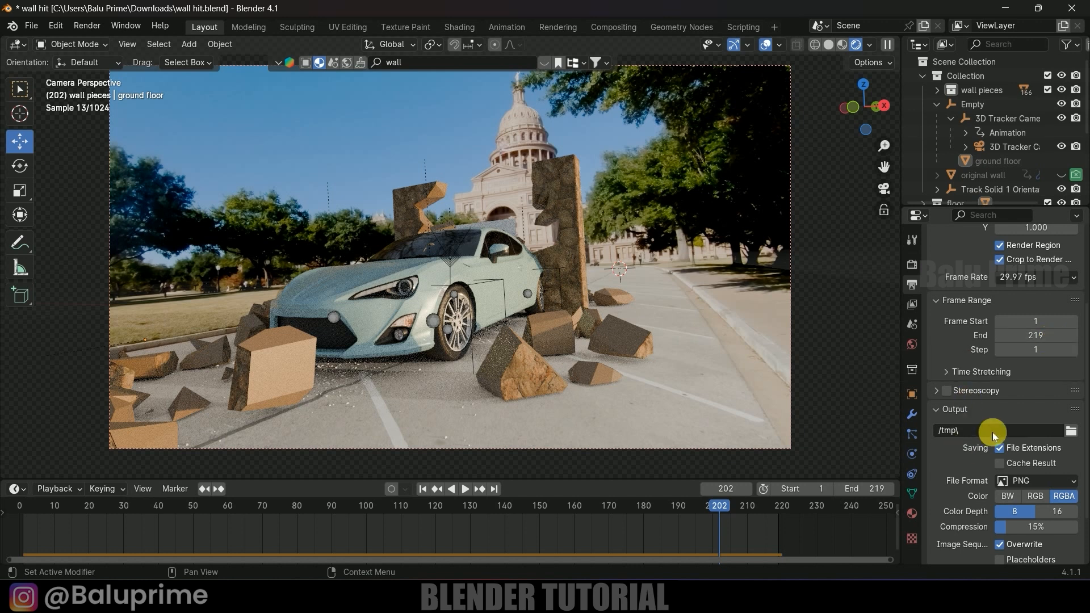
pyautogui.scroll(-2, 983, 420)
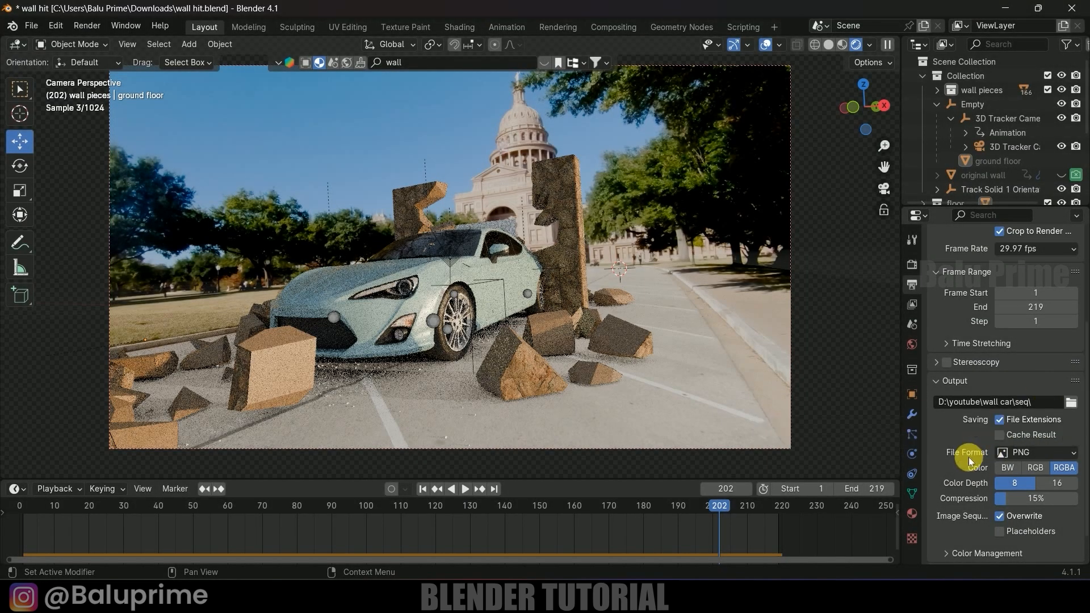
pyautogui.scroll(-2, 971, 450)
pyautogui.click(1016, 417)
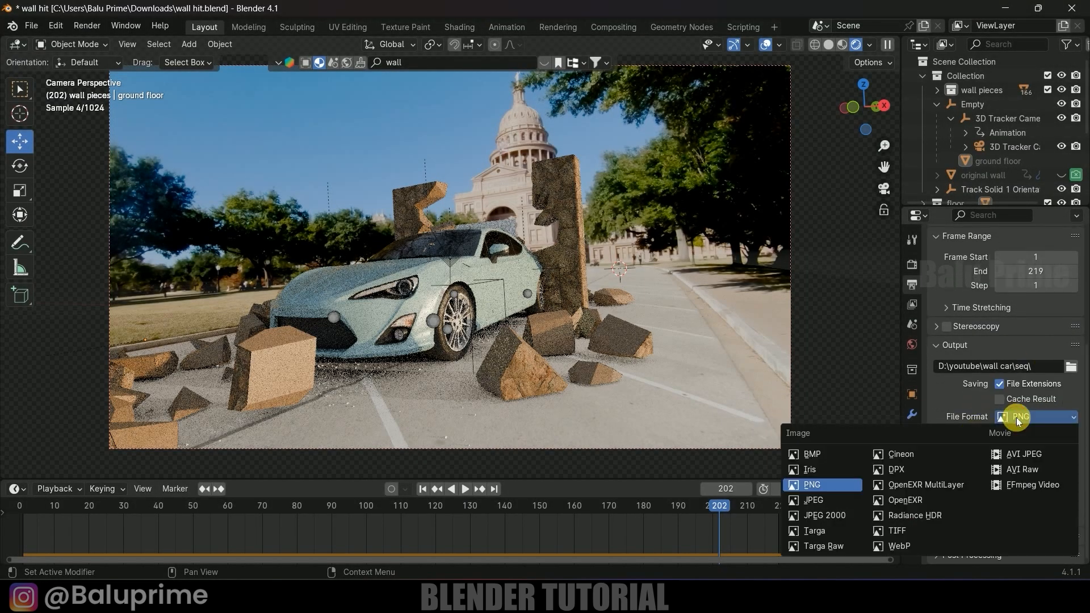
pyautogui.click(827, 482)
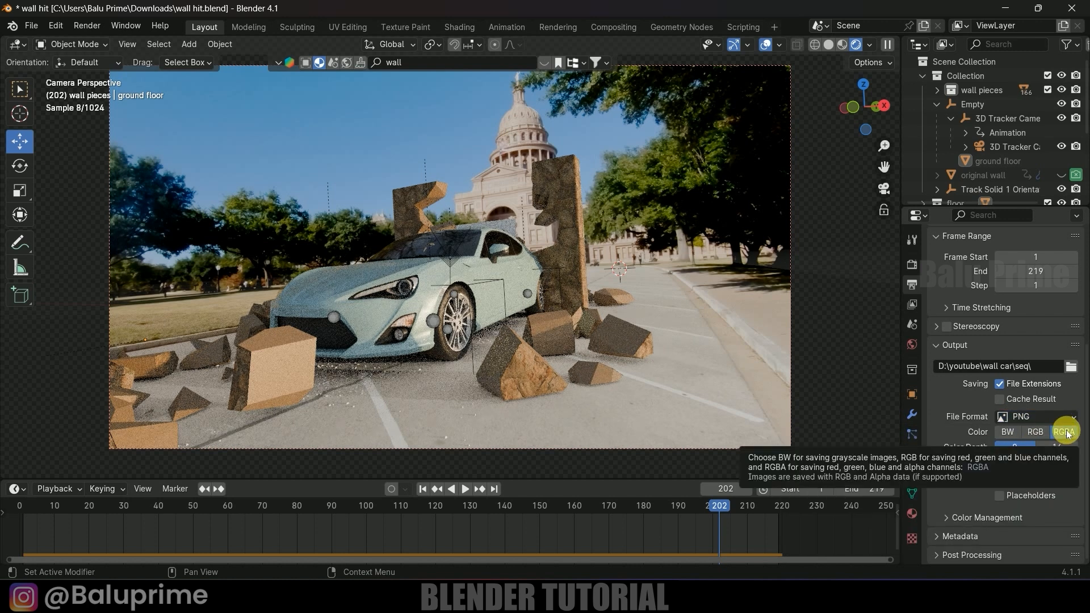
pyautogui.scroll(1, 445, 409)
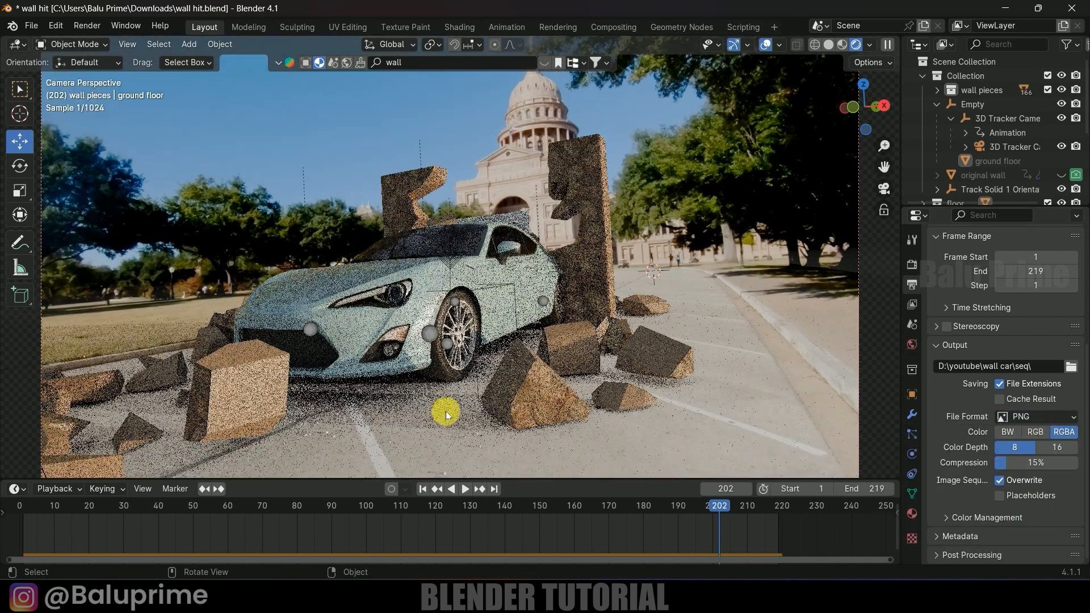
# Select the rightmost of the three debris icospheres beyond the ground floor and show the viewport in Material Preview shading.
pyautogui.click(843, 45)
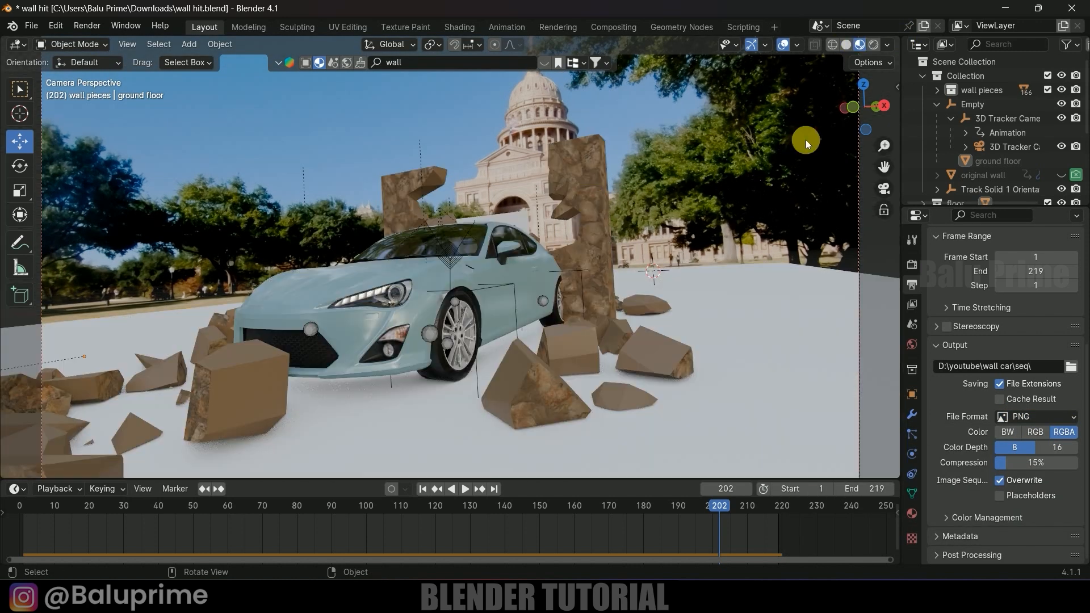
pyautogui.moveTo(806, 140); pyautogui.dragTo(396, 301, button='middle')
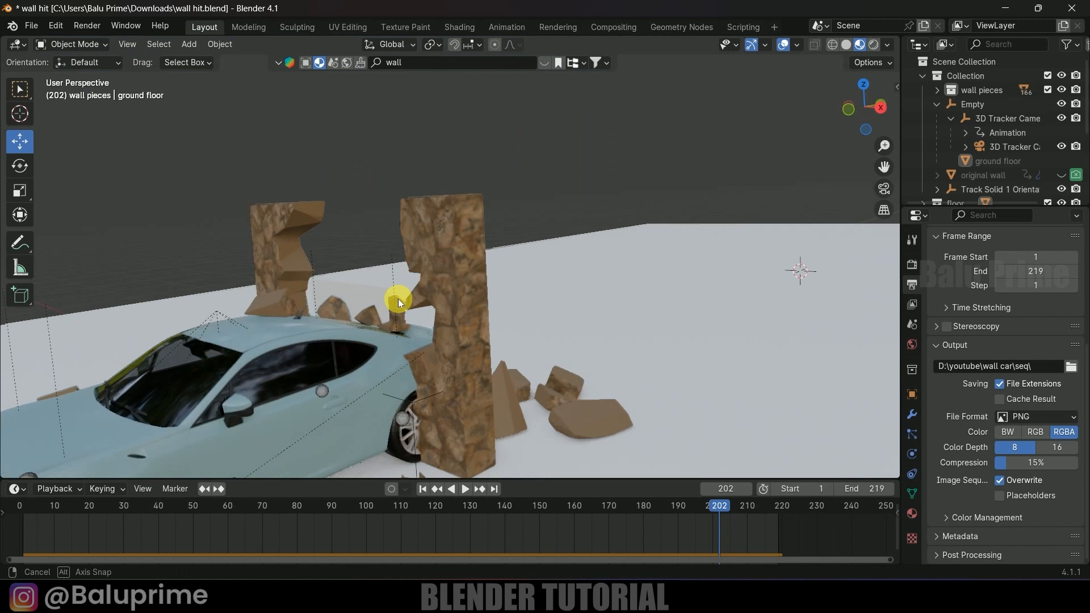
pyautogui.moveTo(795, 243); pyautogui.dragTo(883, 5, button='middle')
pyautogui.click(846, 44)
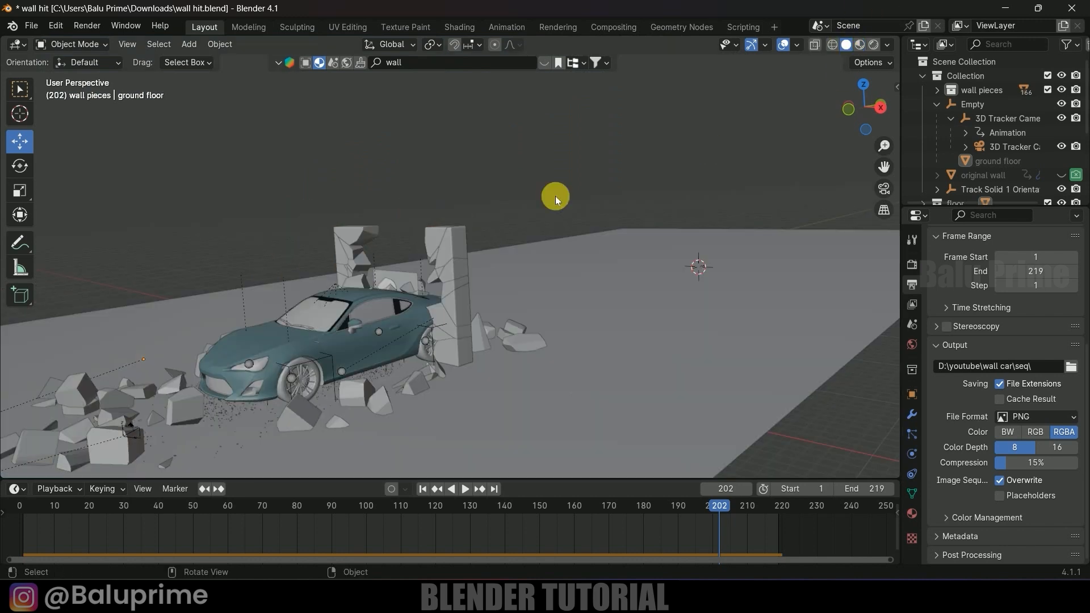
pyautogui.moveTo(555, 195); pyautogui.dragTo(626, 194, button='middle')
pyautogui.moveTo(628, 265); pyautogui.dragTo(608, 301, button='middle')
pyautogui.scroll(2, 608, 302)
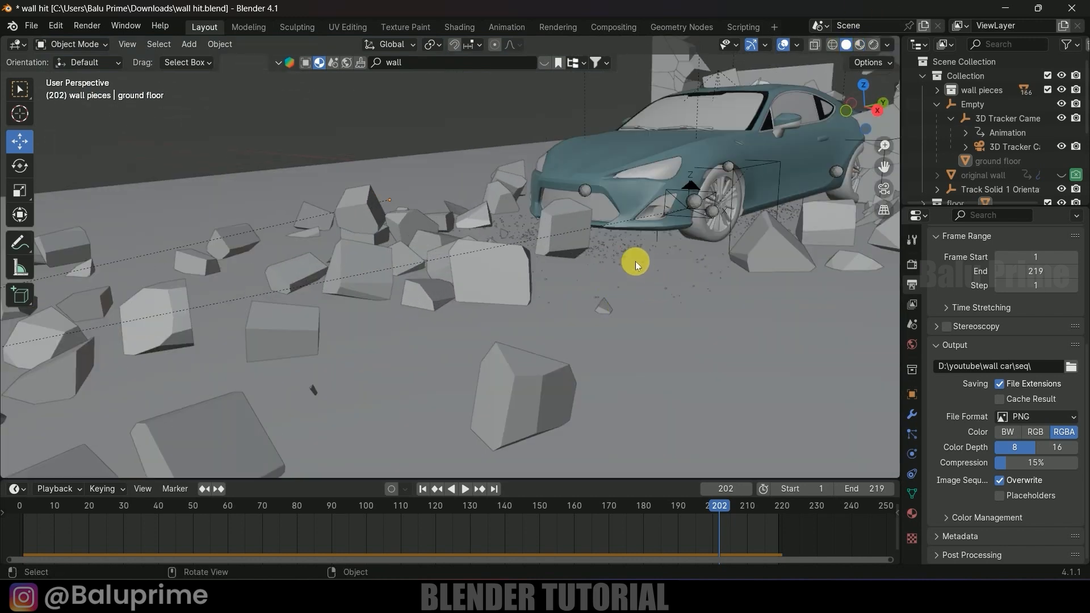
pyautogui.click(629, 243)
pyautogui.moveTo(615, 250); pyautogui.dragTo(489, 252, button='middle')
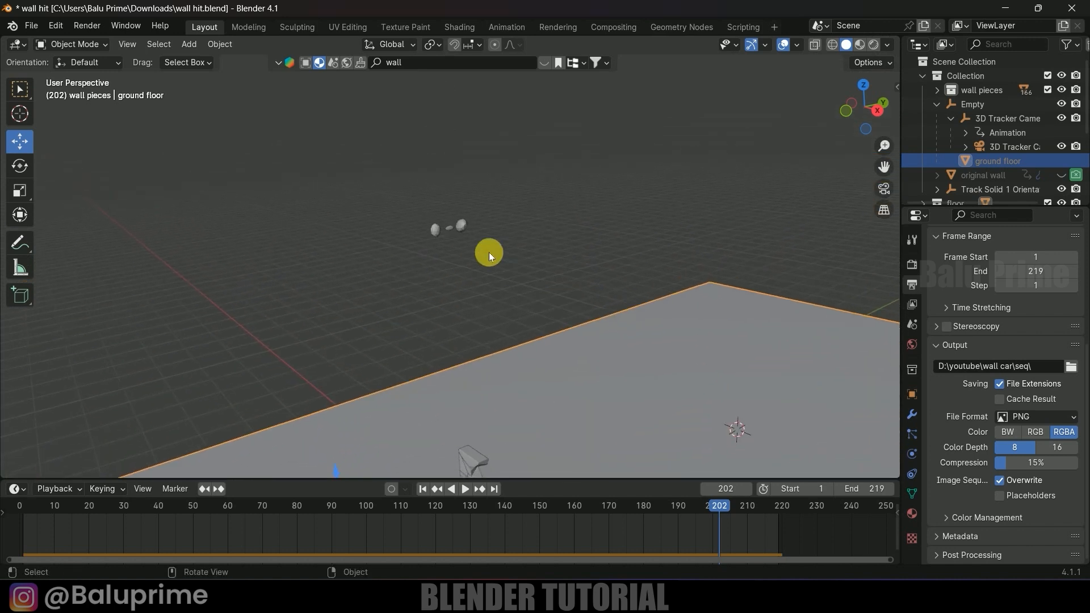
pyautogui.click(462, 227)
pyautogui.scroll(5, 520, 261)
pyautogui.moveTo(563, 190)
pyautogui.keyDown('shift'); pyautogui.mouseDown(button='middle')
pyautogui.moveTo(565, 311)
pyautogui.moveTo(552, 297)
pyautogui.mouseUp(button='middle'); pyautogui.keyUp('shift')
pyautogui.click(860, 44)
pyautogui.scroll(4, 593, 321)
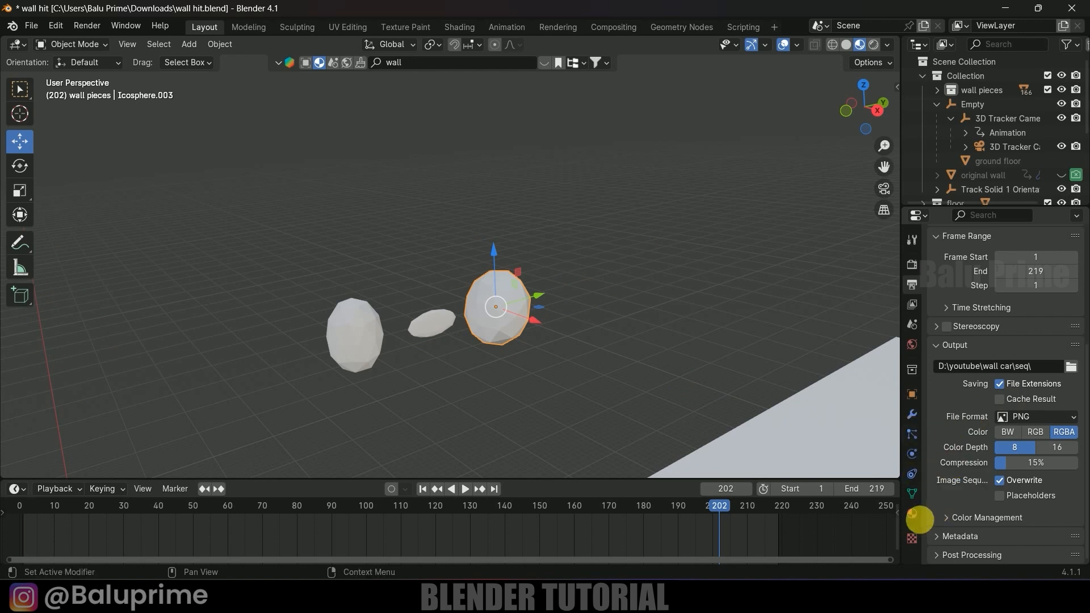
# Create a material for the selected icosphere with an orange-brown base color at value 0.321.
pyautogui.click(920, 519)
pyautogui.click(1007, 322)
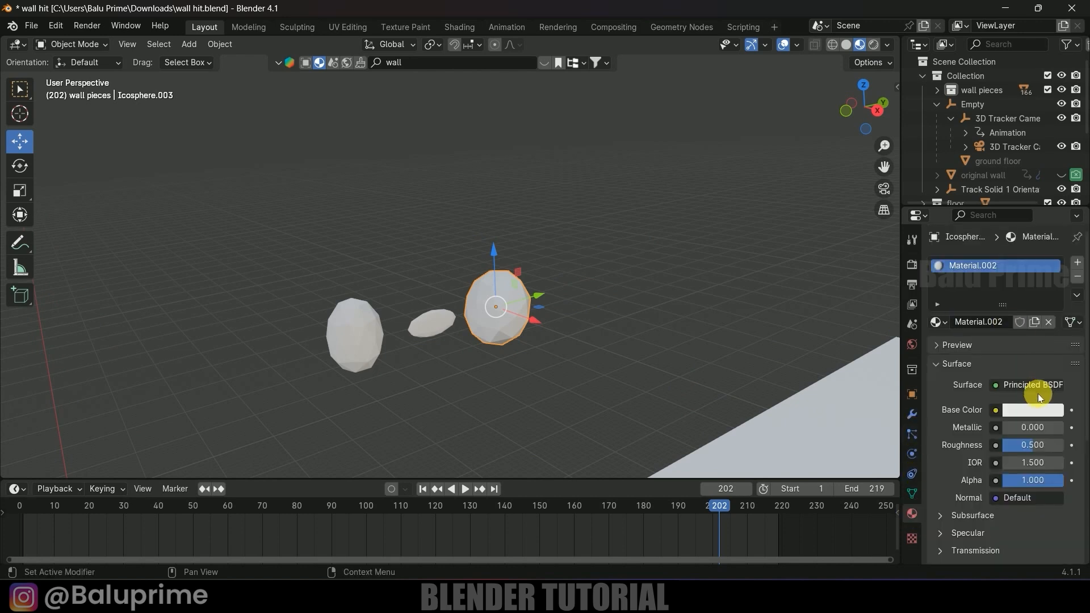
pyautogui.click(1033, 410)
pyautogui.moveTo(1052, 224); pyautogui.dragTo(1052, 236)
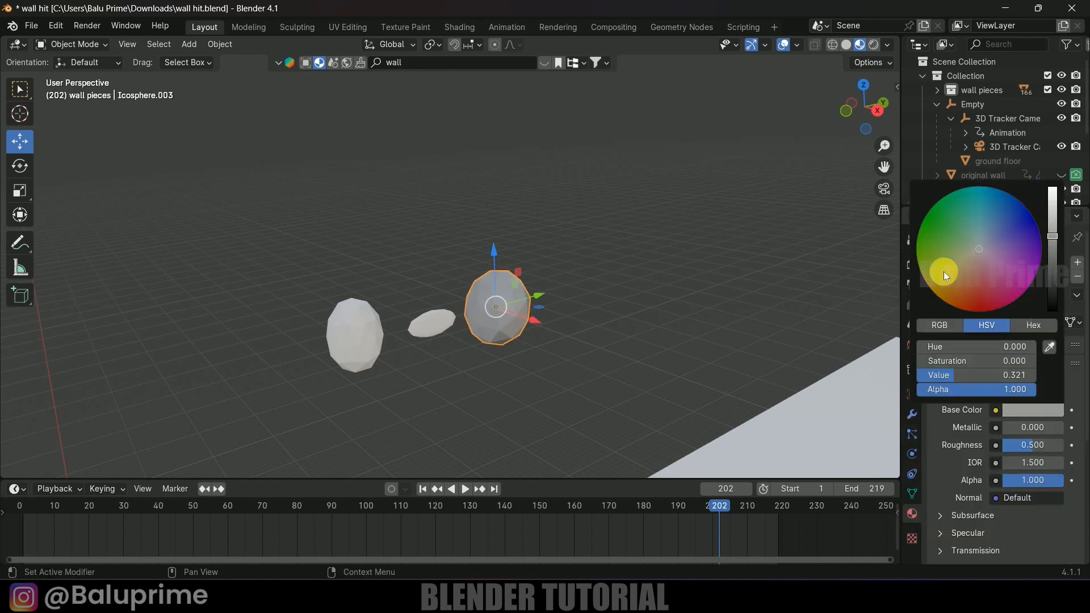
pyautogui.moveTo(946, 274); pyautogui.dragTo(957, 280)
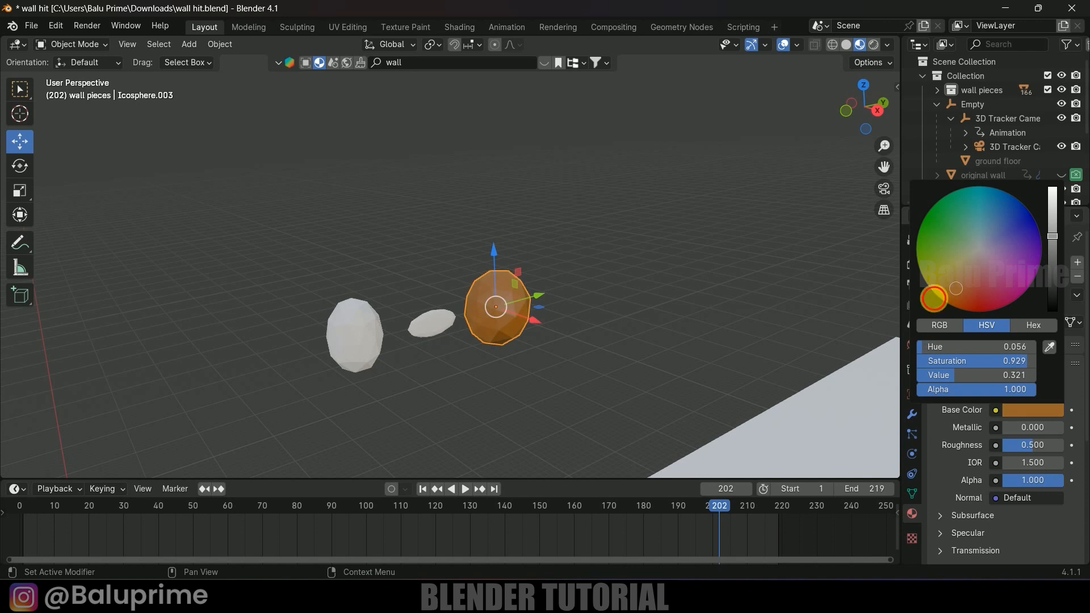
# Copy the orange-brown material from the rightmost icosphere to the other two debris icospheres.
pyautogui.moveTo(317, 284); pyautogui.dragTo(457, 373)
pyautogui.keyDown('shift'); pyautogui.click(497, 328); pyautogui.keyUp('shift')
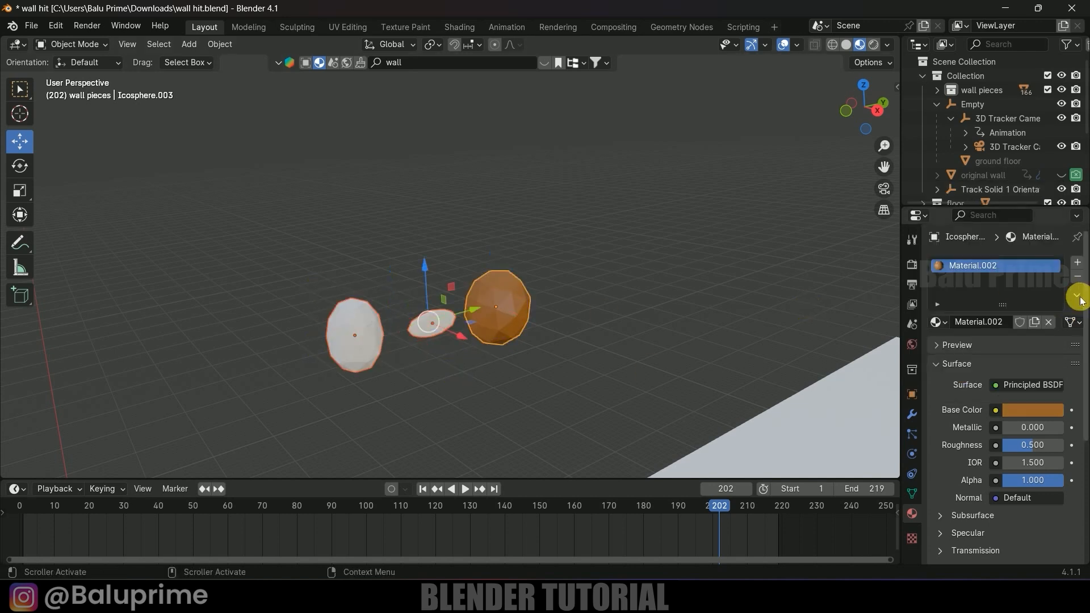
pyautogui.click(1077, 294)
pyautogui.click(988, 327)
# Give the leftmost icosphere its own copy of the material and darken its base color to dark brown.
pyautogui.click(358, 327)
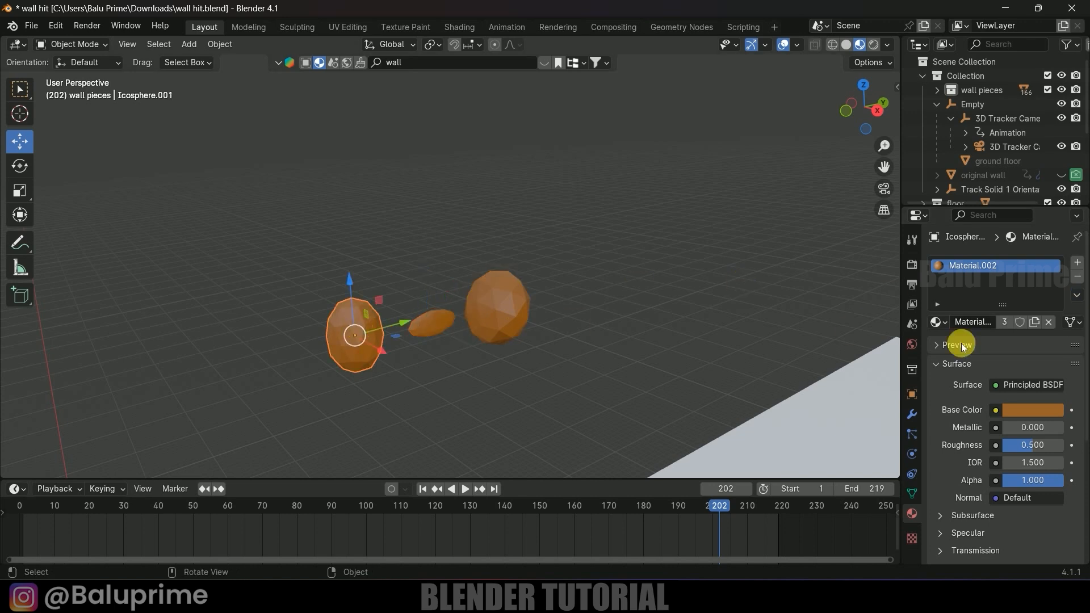
pyautogui.click(1030, 412)
pyautogui.moveTo(1044, 230); pyautogui.dragTo(1048, 271)
# Examine the recolored debris particles scattered on the ground around the car.
pyautogui.moveTo(568, 302); pyautogui.dragTo(590, 312, button='middle')
pyautogui.scroll(-5, 591, 311)
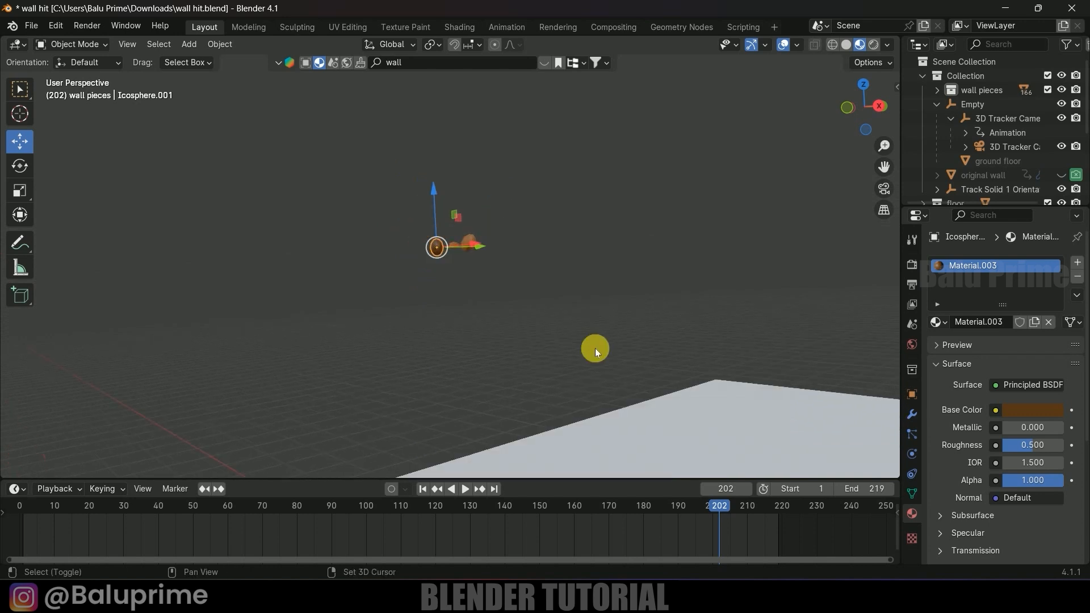
pyautogui.keyDown('shift'); pyautogui.moveTo(596, 348); pyautogui.dragTo(605, 165, button='middle'); pyautogui.keyUp('shift')
pyautogui.scroll(5, 499, 353)
pyautogui.keyDown('shift'); pyautogui.moveTo(498, 352); pyautogui.dragTo(486, 299, button='middle'); pyautogui.keyUp('shift')
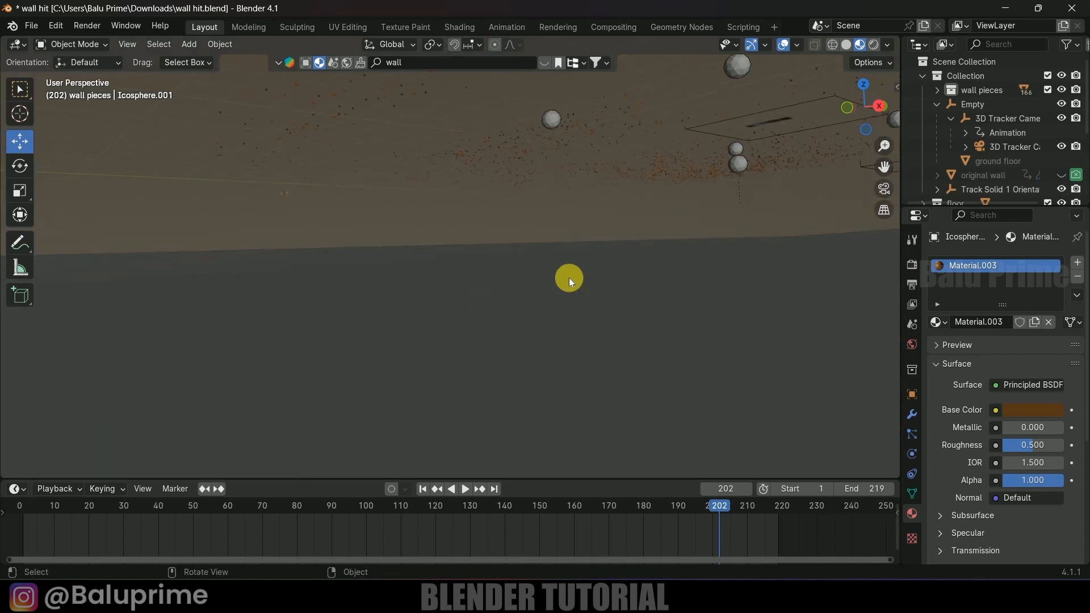
pyautogui.moveTo(569, 278); pyautogui.dragTo(570, 290, button='middle')
pyautogui.scroll(4, 638, 333)
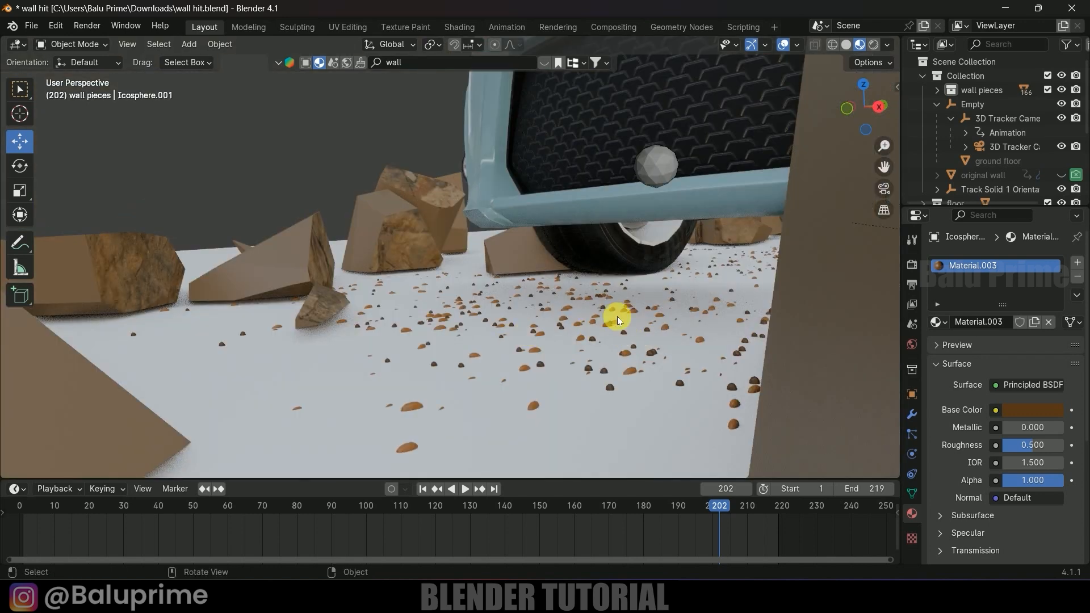
pyautogui.scroll(-8, 615, 325)
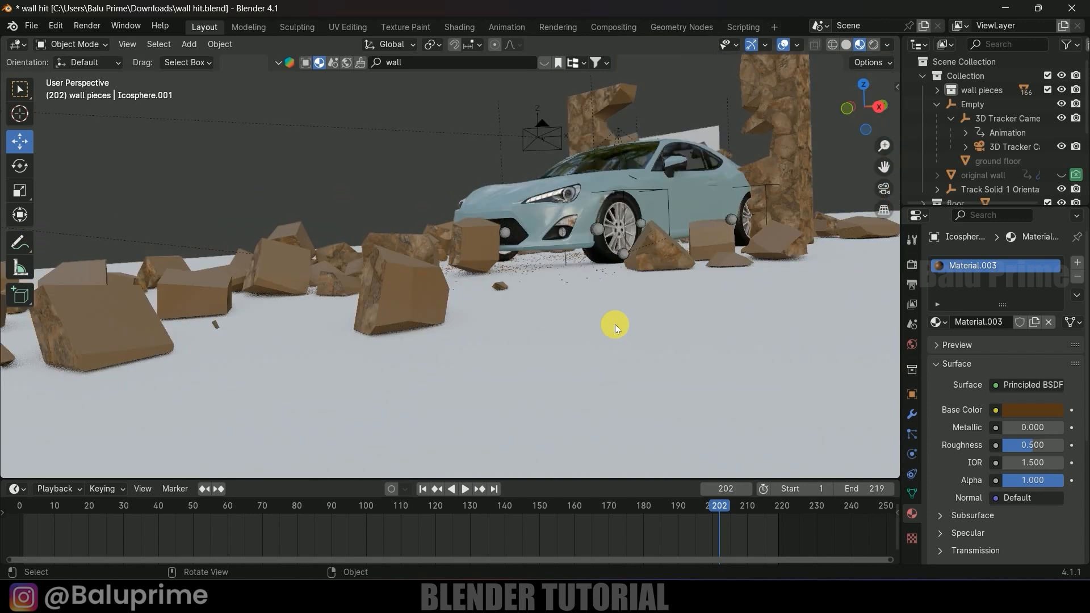
# Preview the shot through the camera in Rendered shading and render the animation.
pyautogui.press('KP_0')
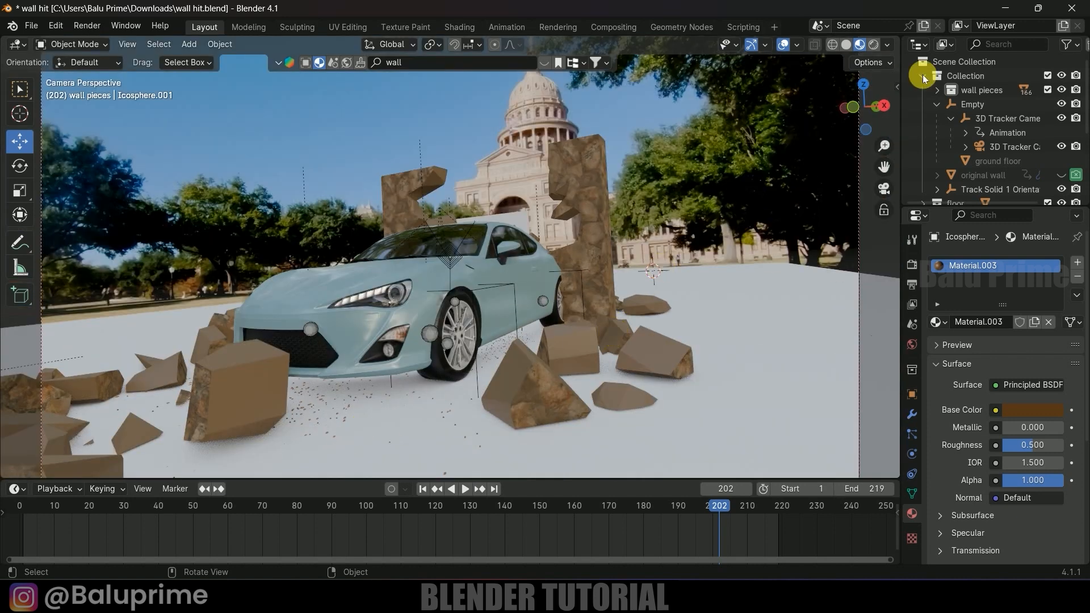
pyautogui.click(874, 44)
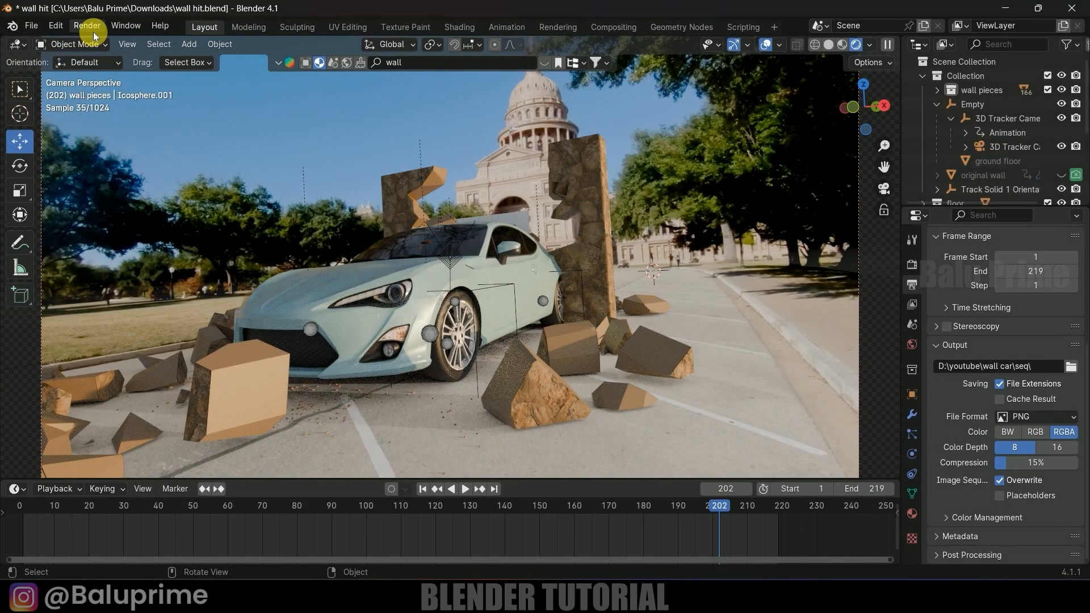
pyautogui.click(88, 26)
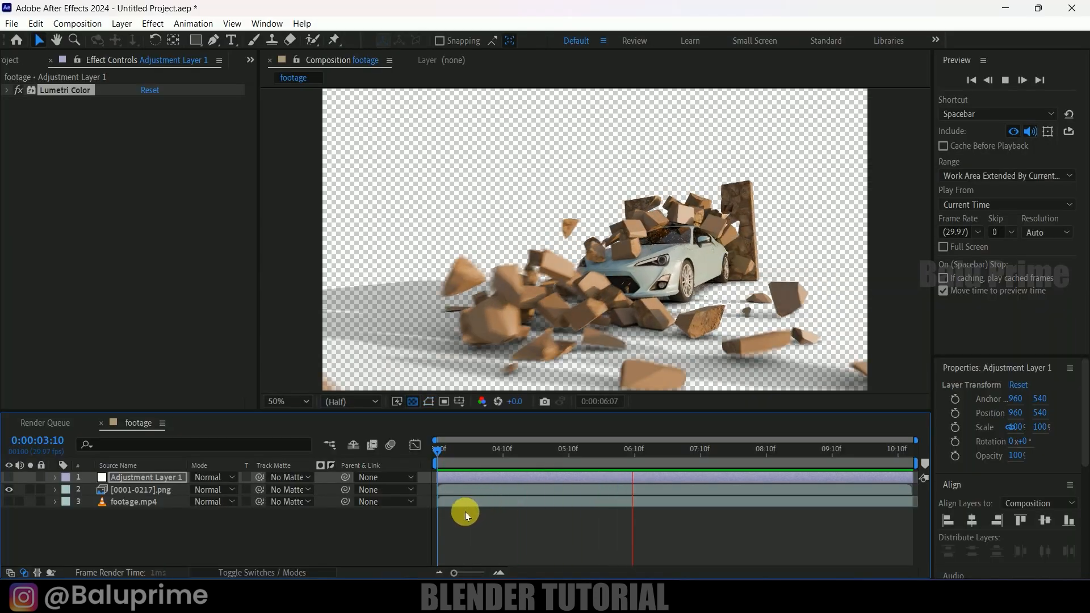
# Switch to After Effects, show the footage.mp4 layer beneath the rendered PNG sequence, and play the composite.
pyautogui.press('space')
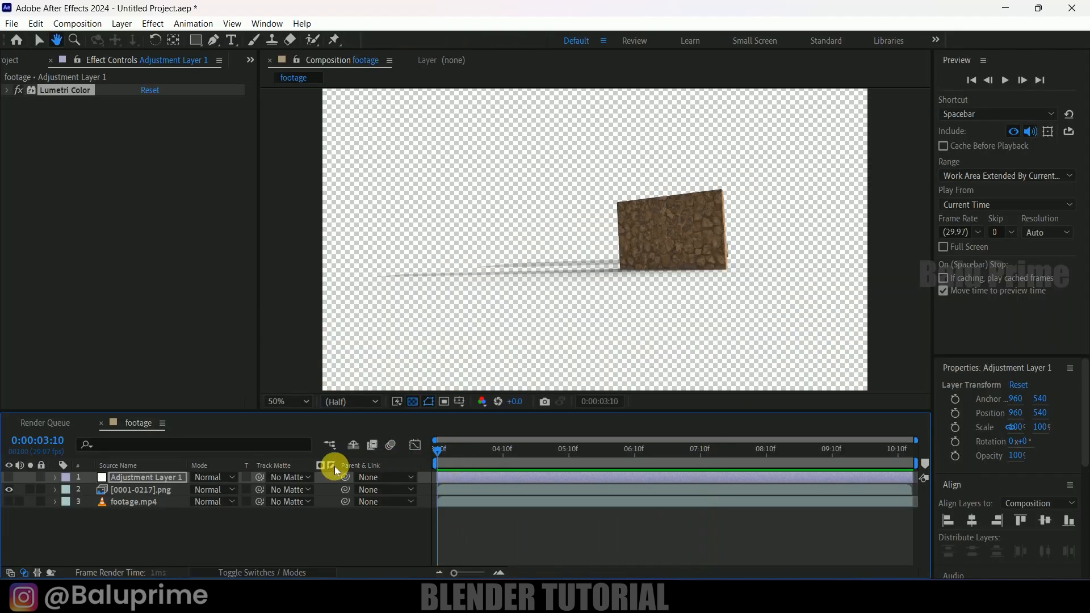
pyautogui.click(9, 502)
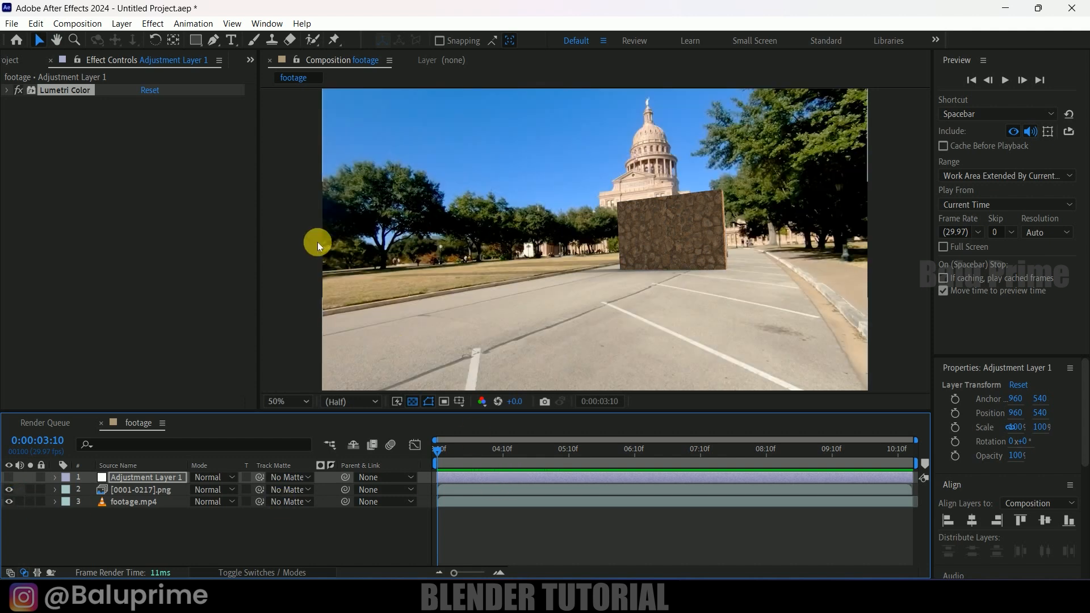
pyautogui.press('space')
pyautogui.click(18, 89)
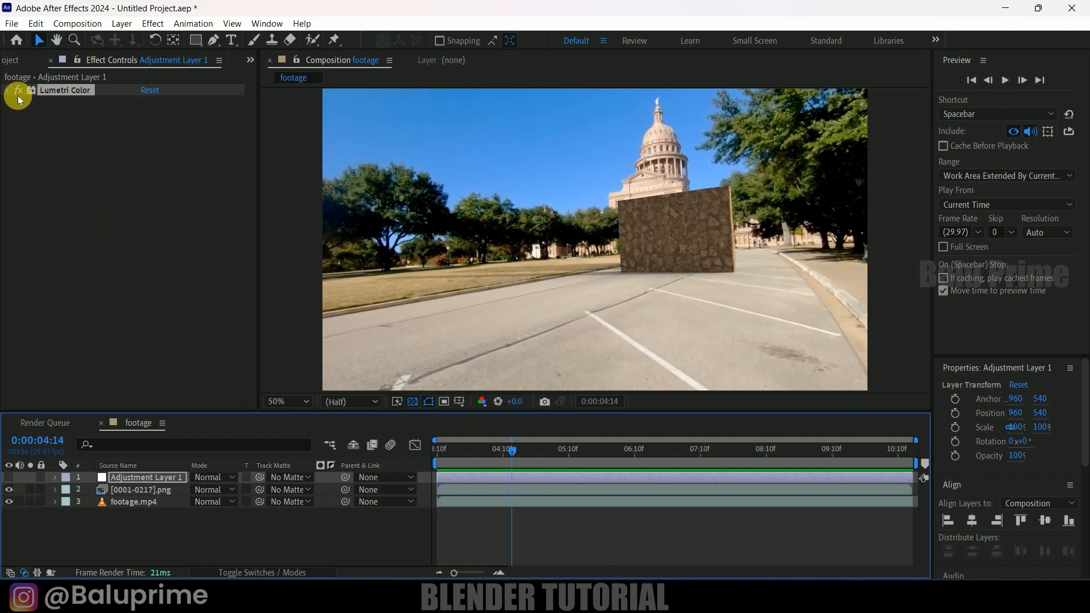
pyautogui.press('space')
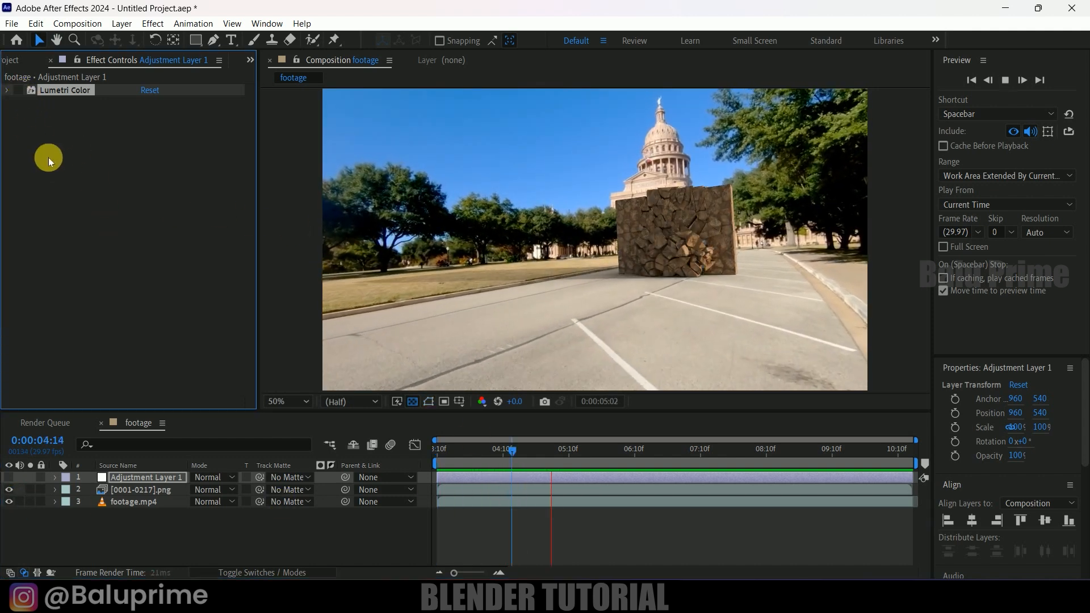
pyautogui.click(18, 90)
pyautogui.press('space')
# Turn on visibility of Adjustment Layer 1 with its Lumetri Color grade and play back the graded composite.
pyautogui.click(10, 480)
pyautogui.click(10, 480)
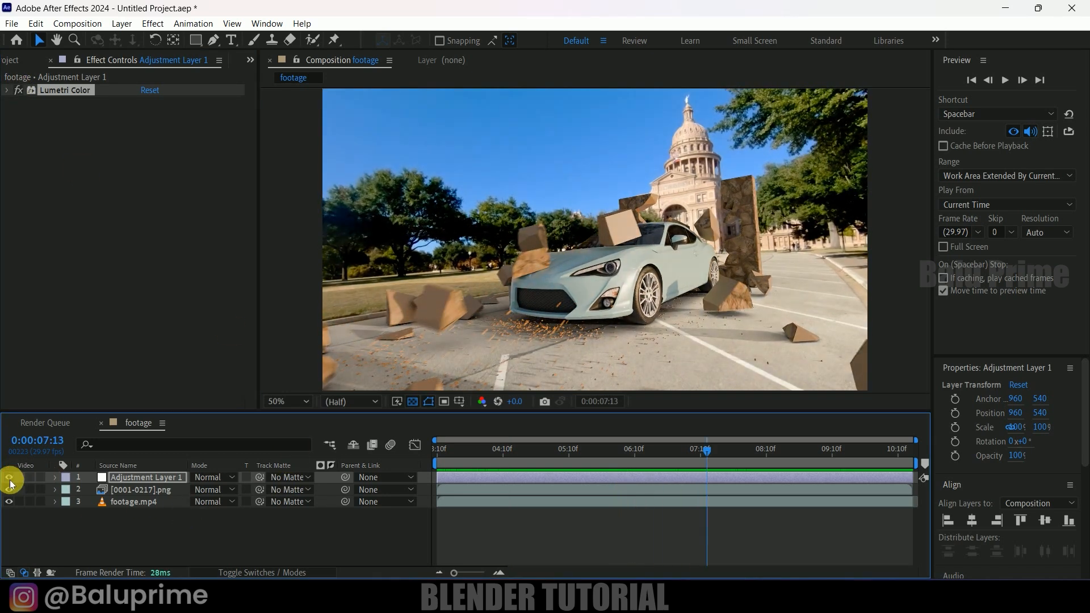
pyautogui.press('space')
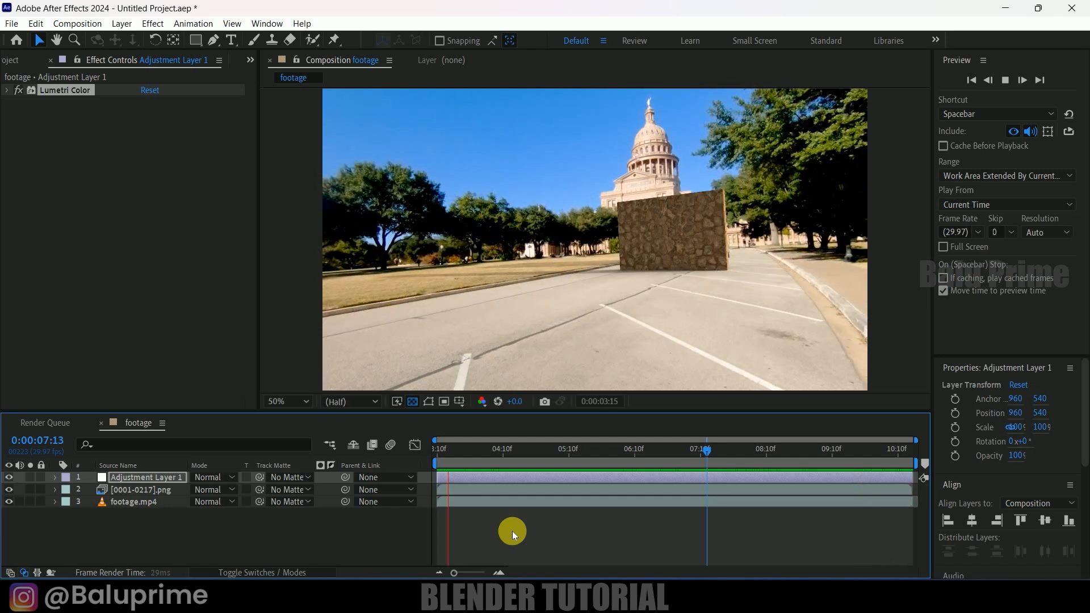
pyautogui.press('space')
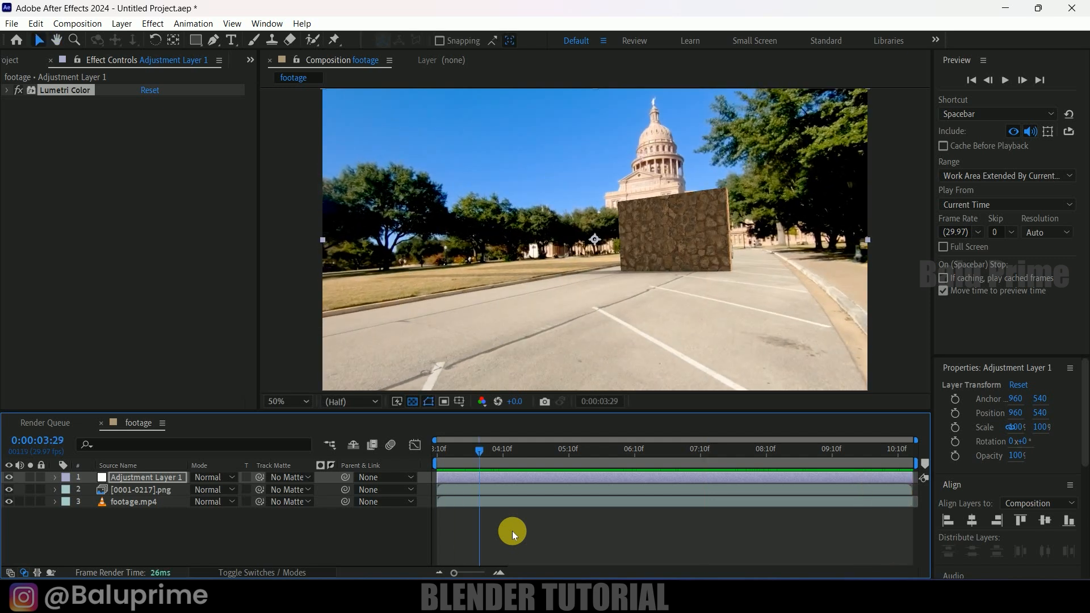